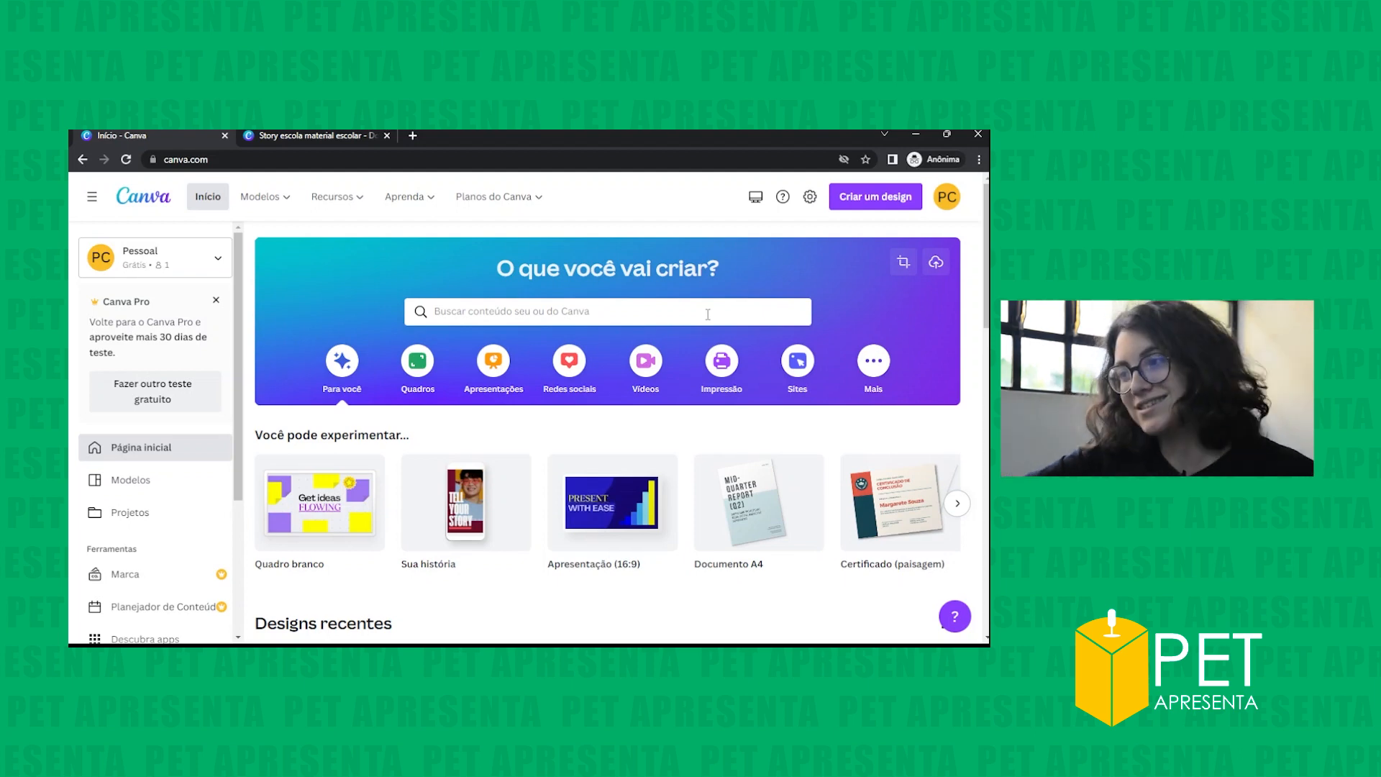
- Search Canva for "material escolar" and show the matching templates instead of own projects
click(708, 314)
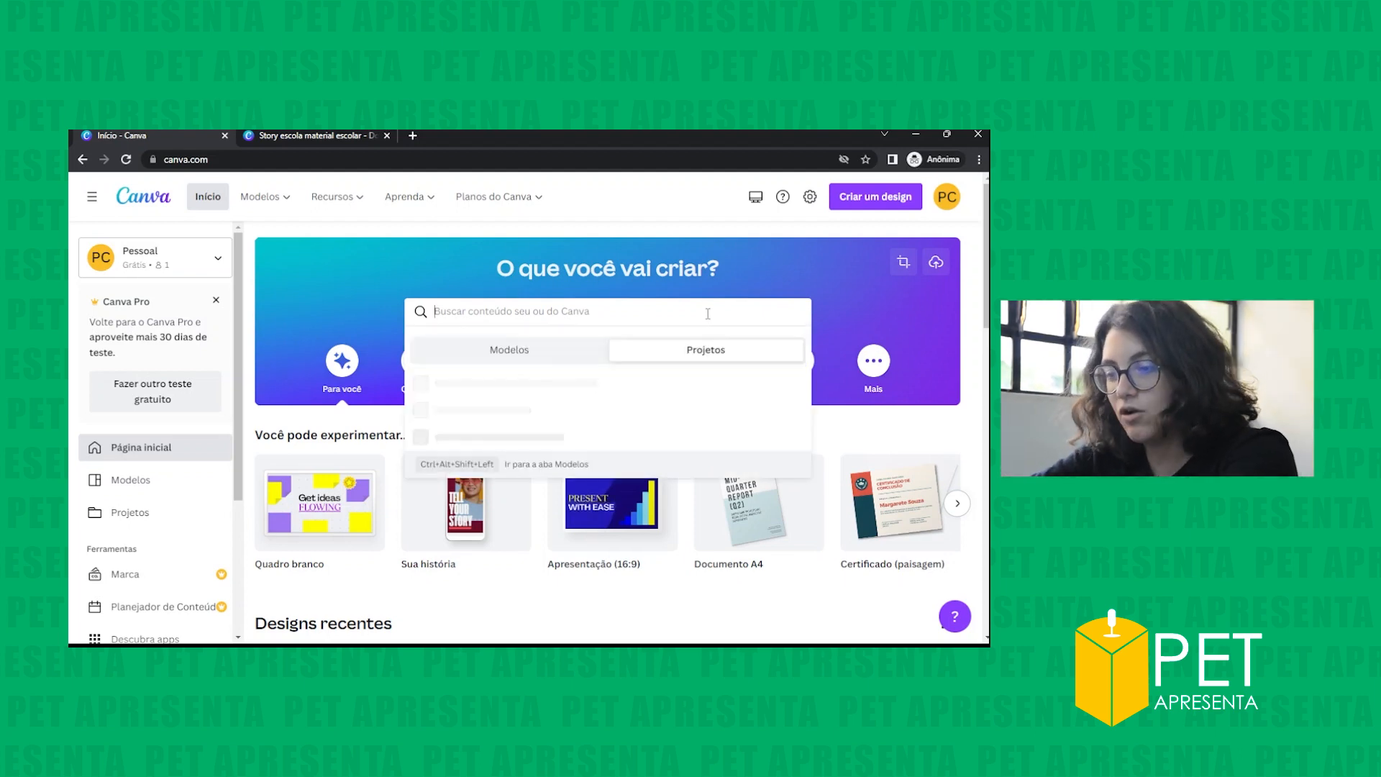
text(MA)
key(BackSpace)
key(BackSpace)
text(ma)
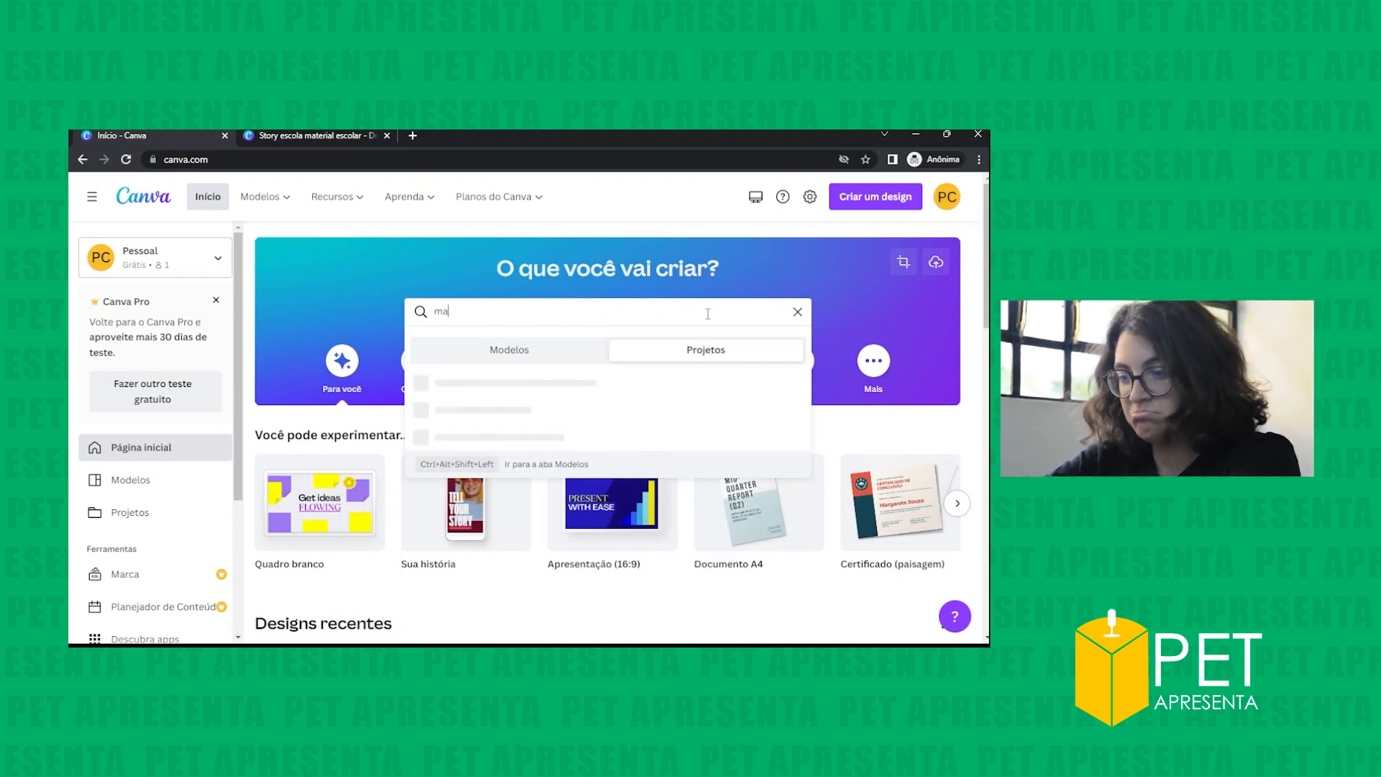
text(terial escolar)
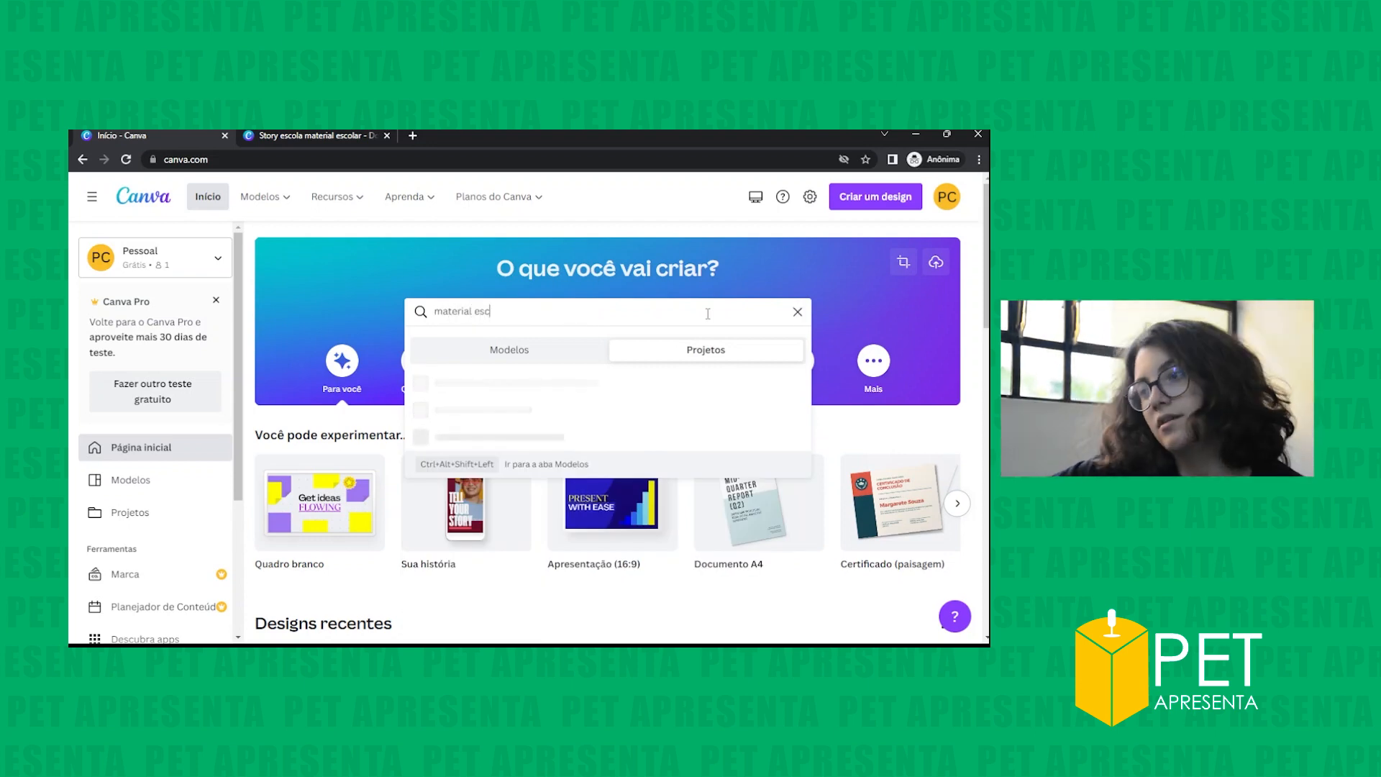
key(Return)
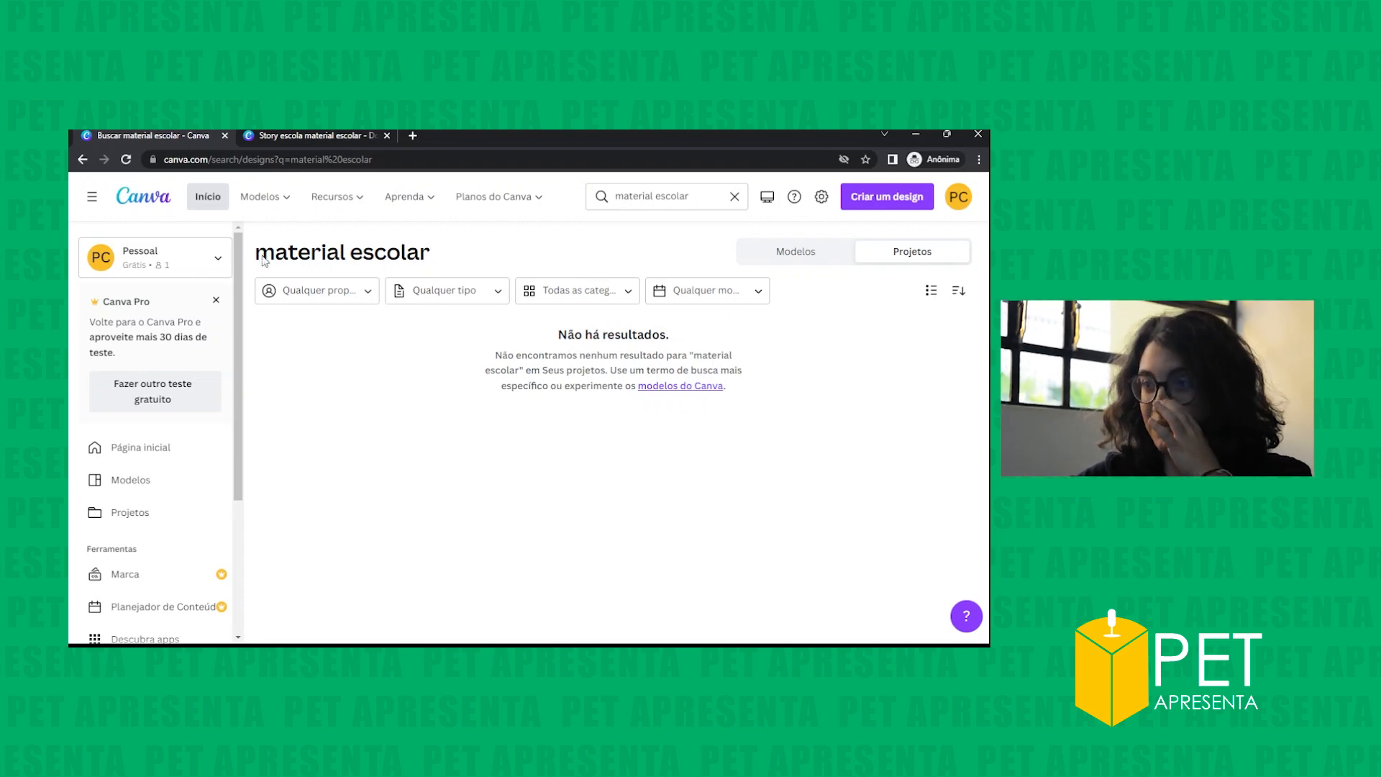
click(770, 250)
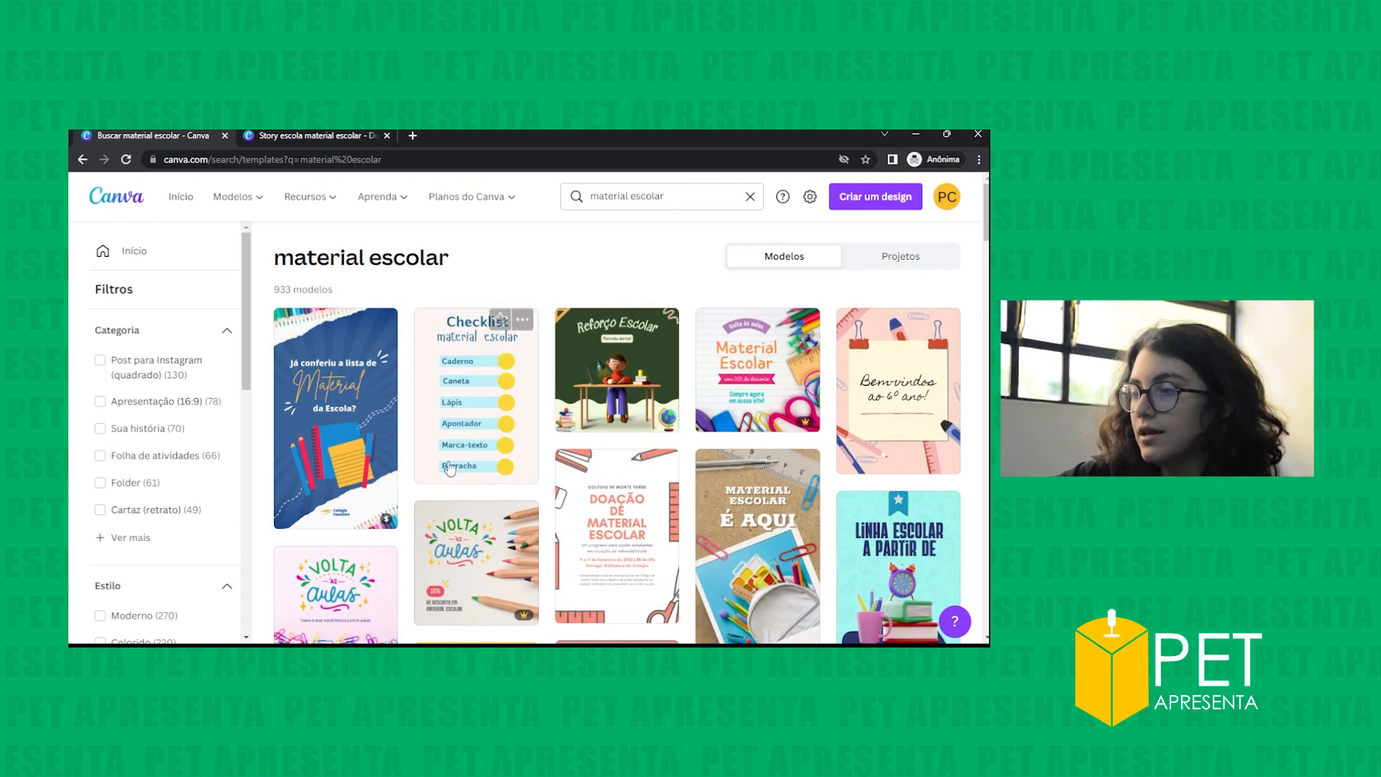
- Filter the template results by the Cartaz (retrato) category, look through them, and remove the filter
scroll(439, 489, down, 3)
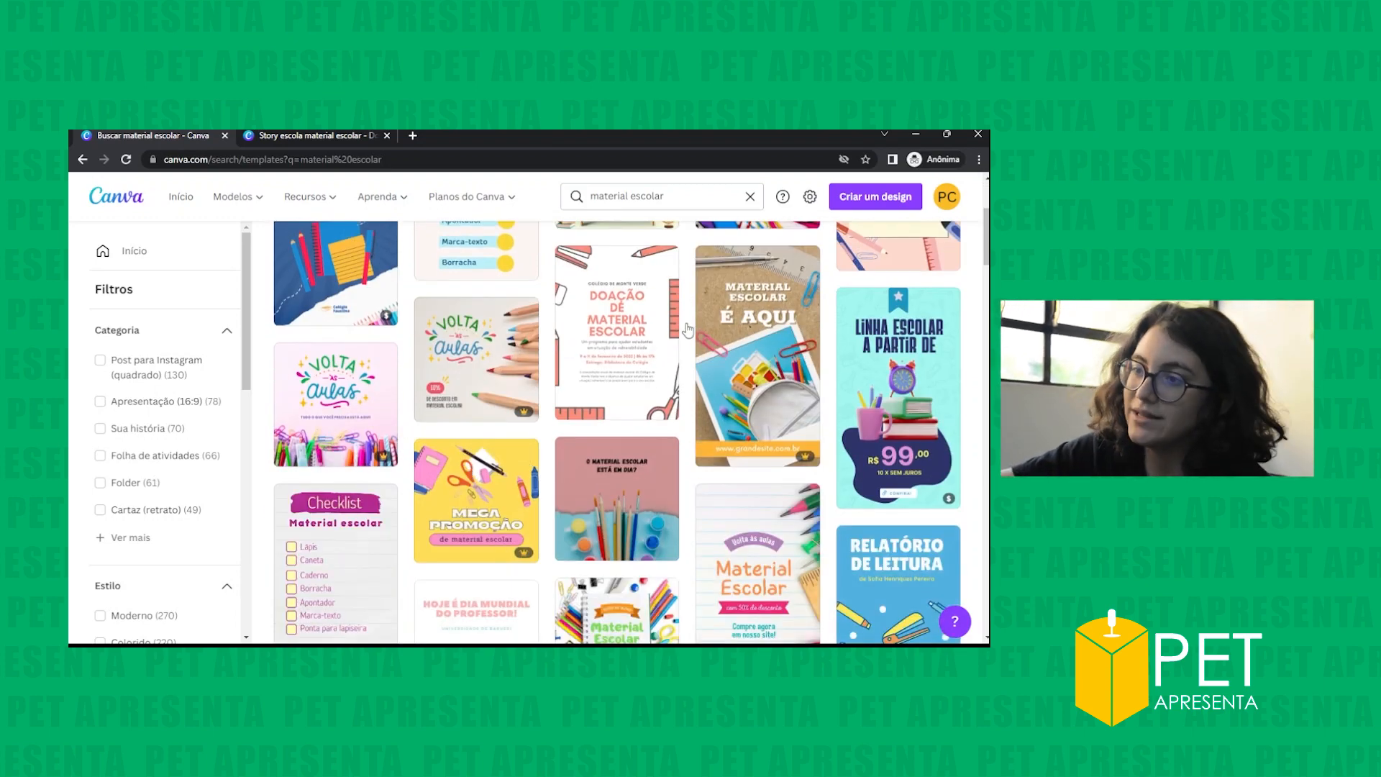
scroll(633, 349, down, 1)
scroll(633, 349, up, 4)
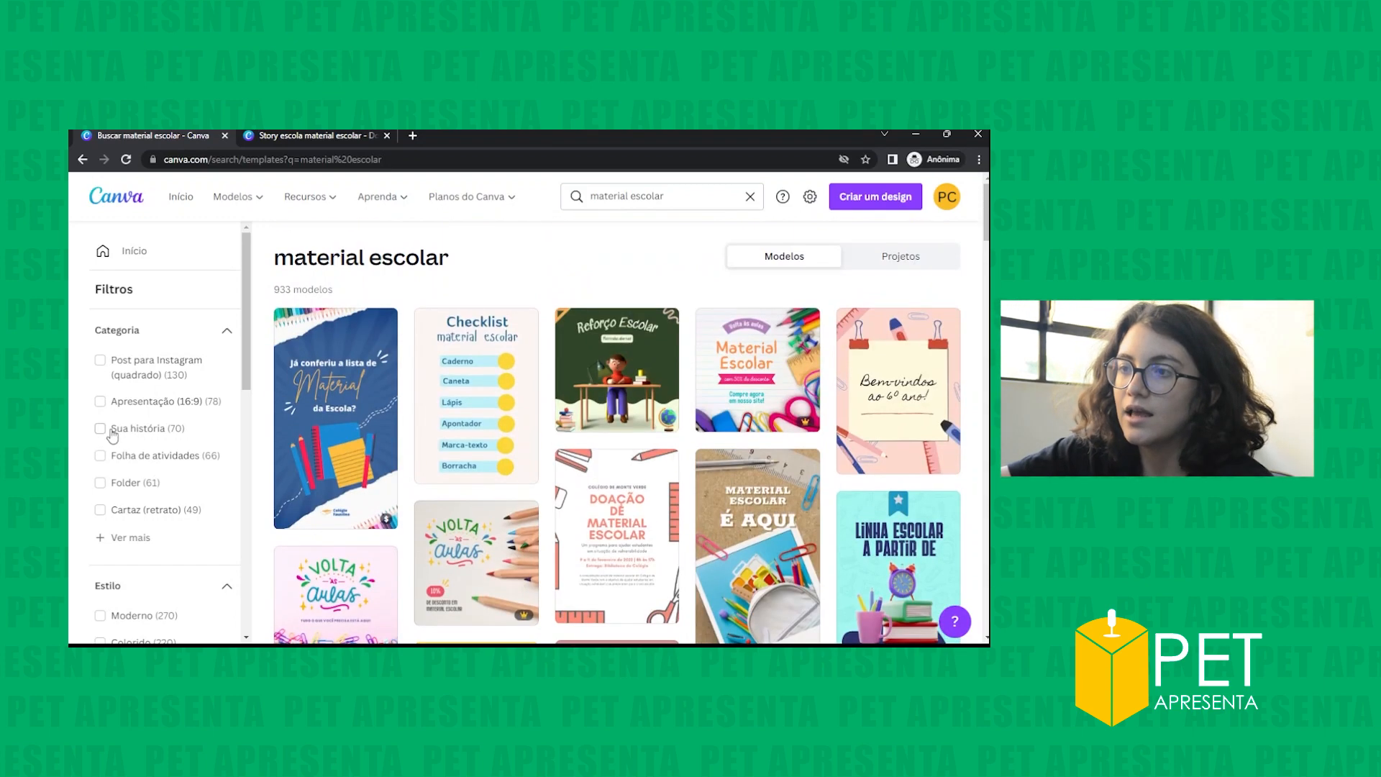
click(179, 513)
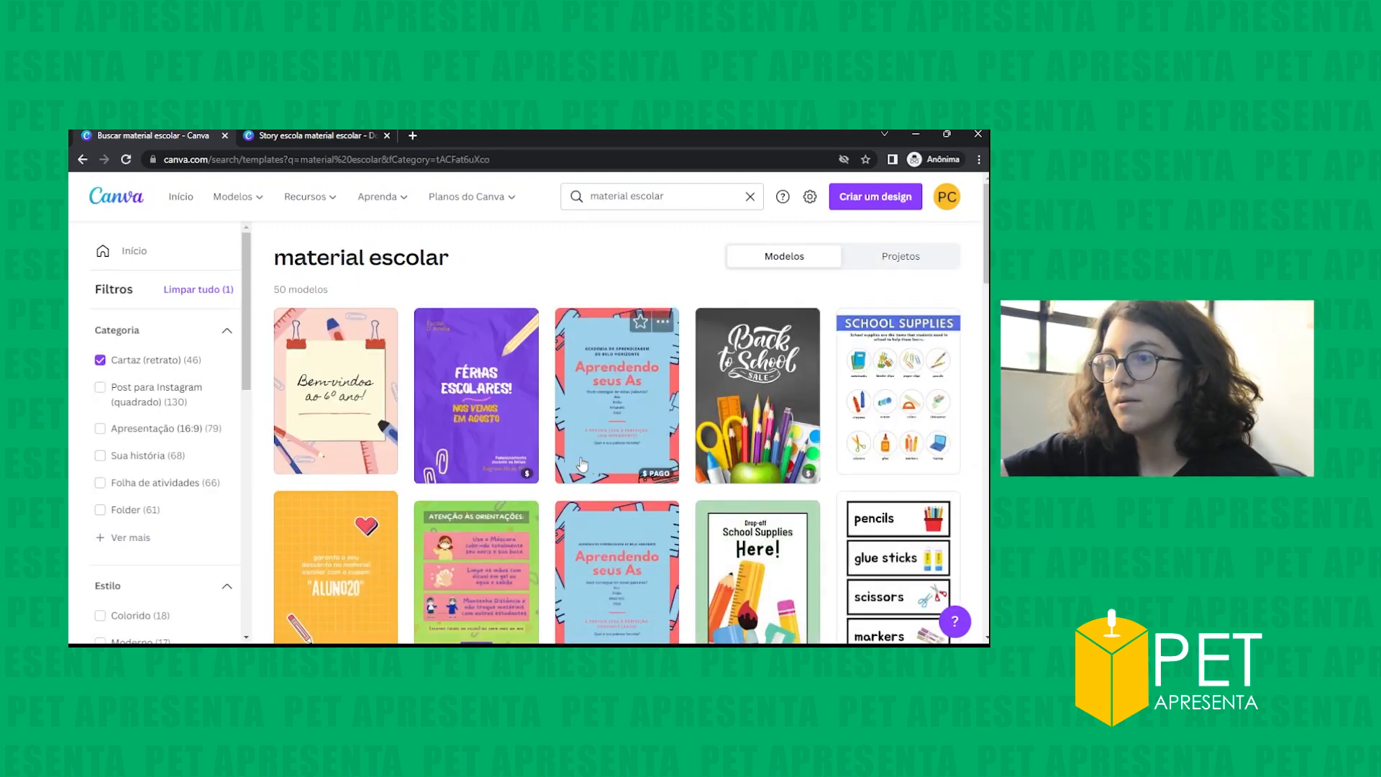
scroll(579, 463, down, 8)
scroll(372, 449, up, 4)
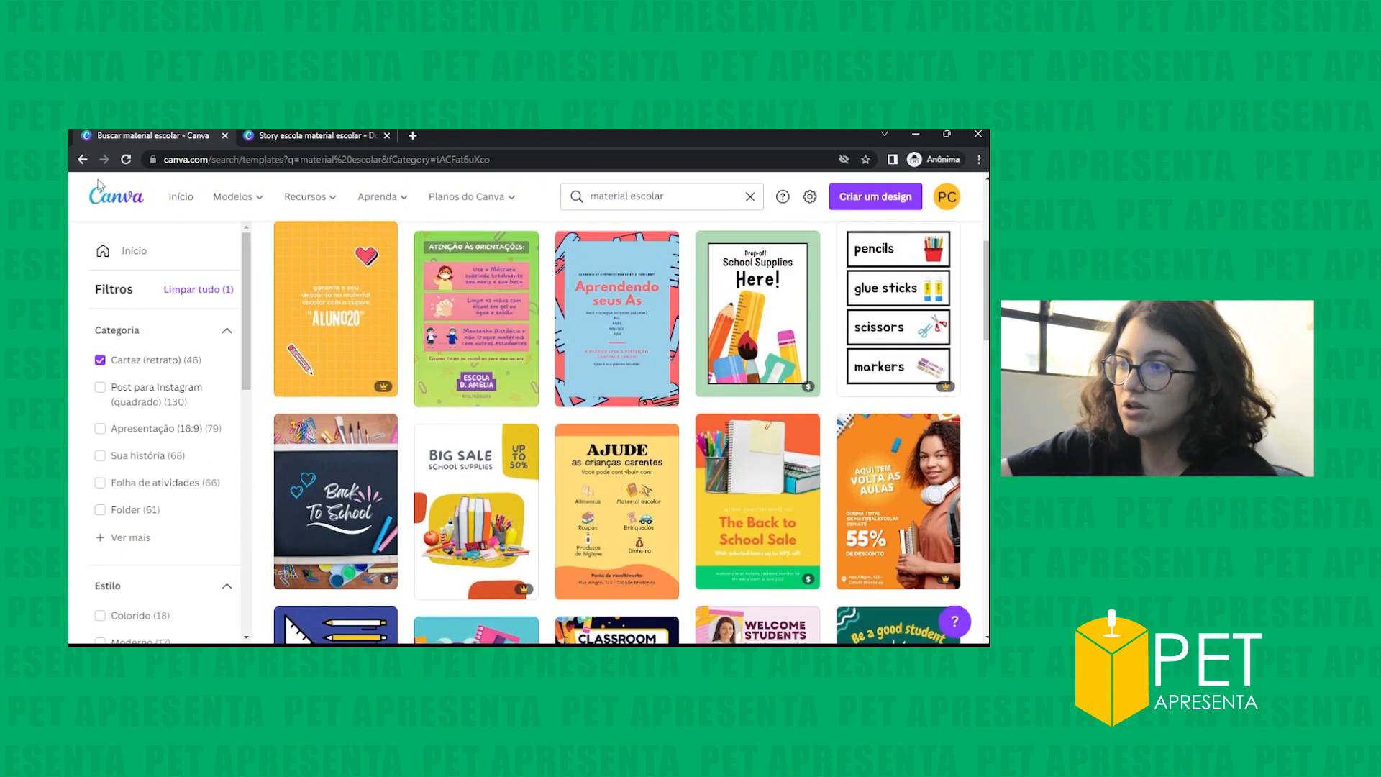
click(99, 357)
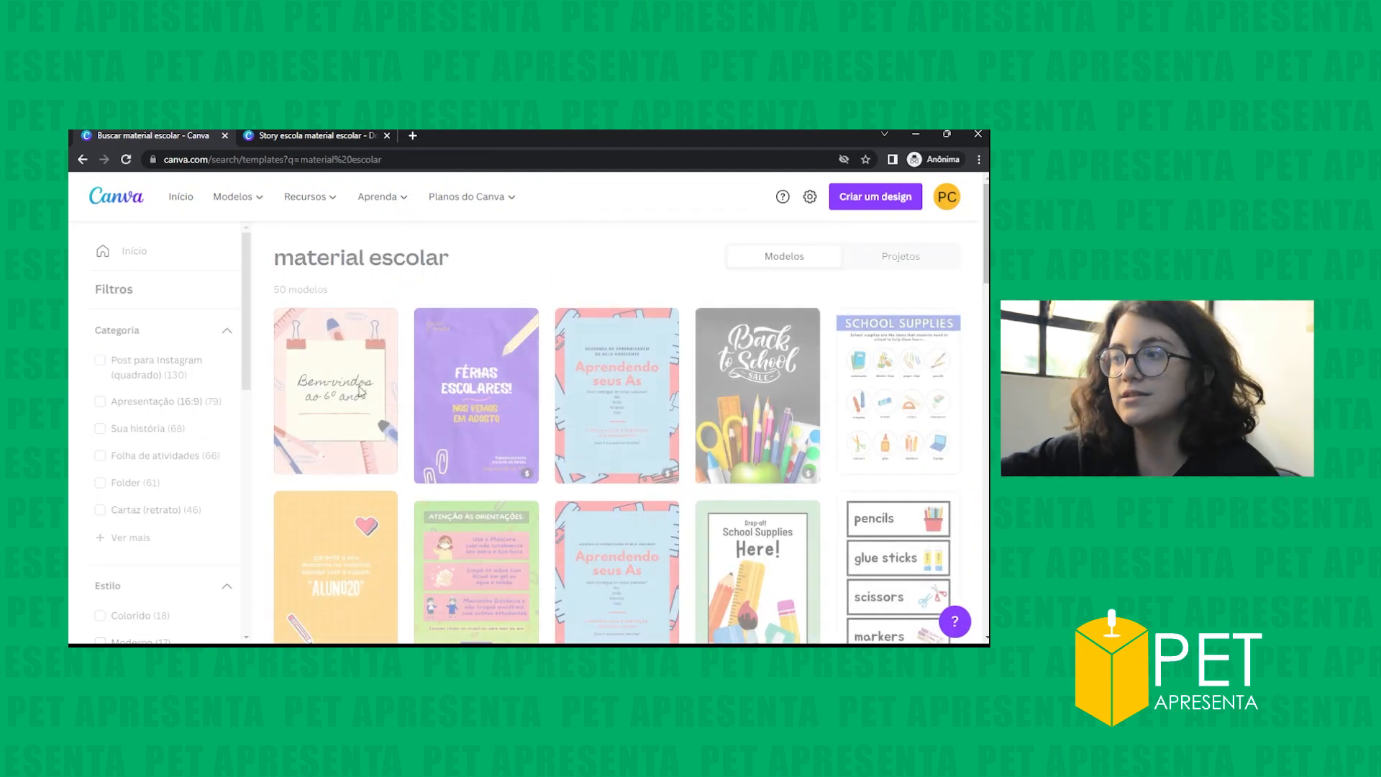
- Look through the "material escolar" templates and open the blue "Já conferiu a lista de Material da Escola?" story design for editing
mouse_move(764, 410)
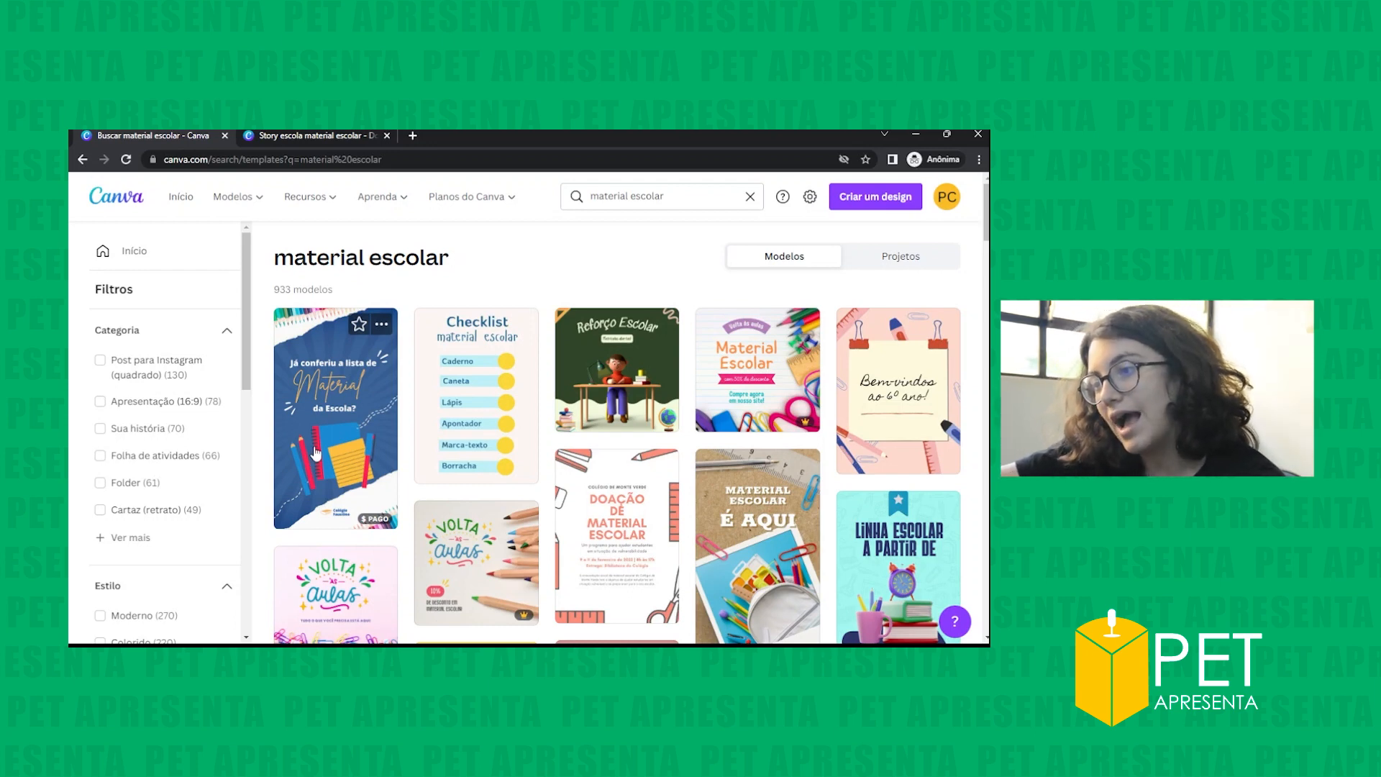
scroll(465, 530, down, 3)
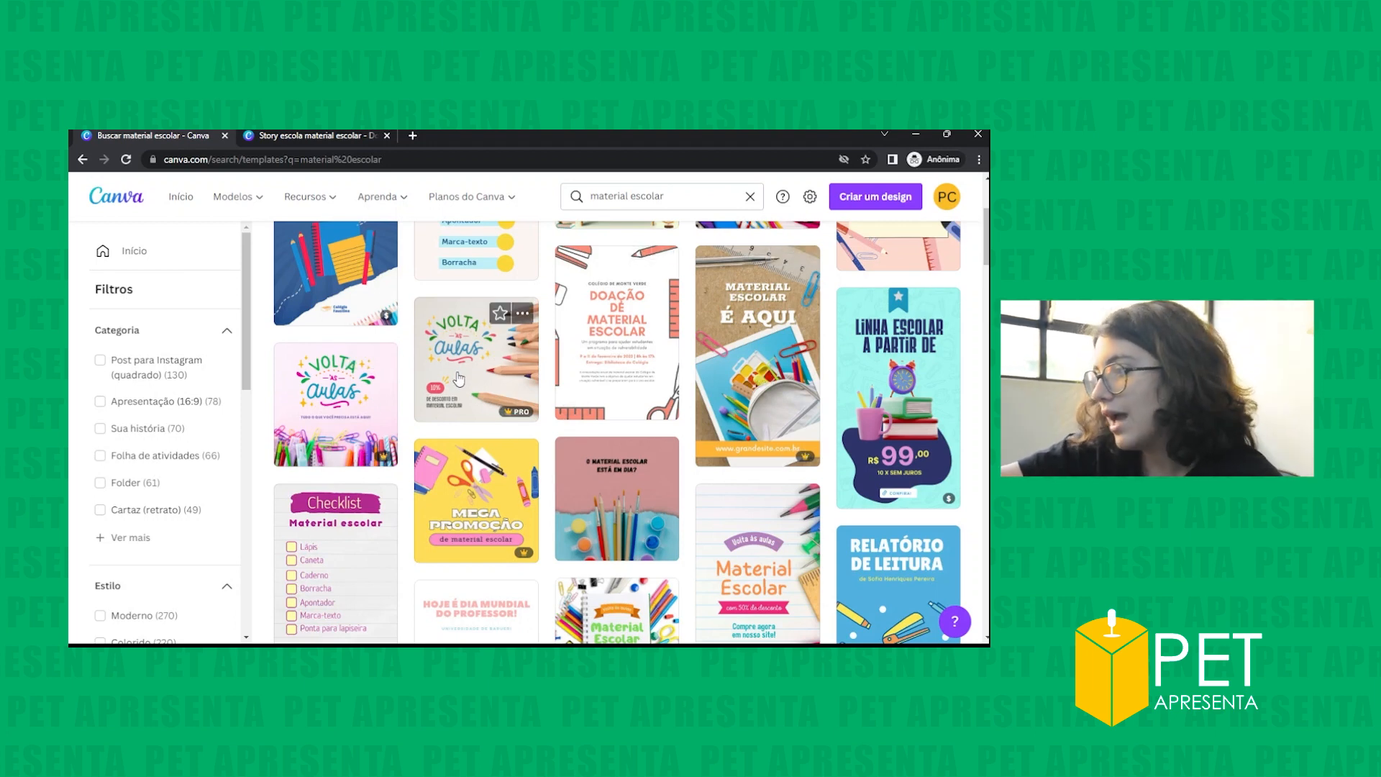
scroll(468, 373, up, 2)
scroll(587, 502, down, 4)
scroll(587, 502, down, 3)
scroll(586, 501, up, 6)
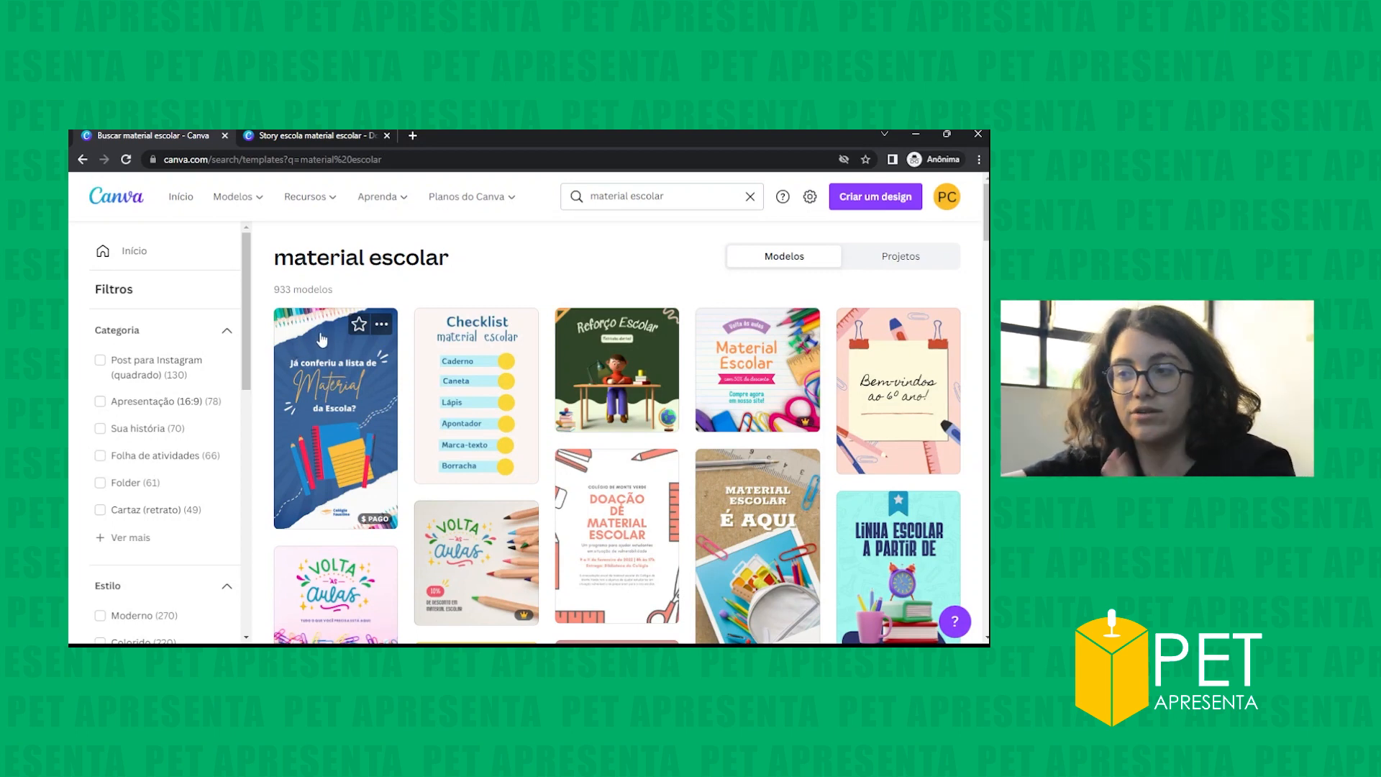
click(330, 434)
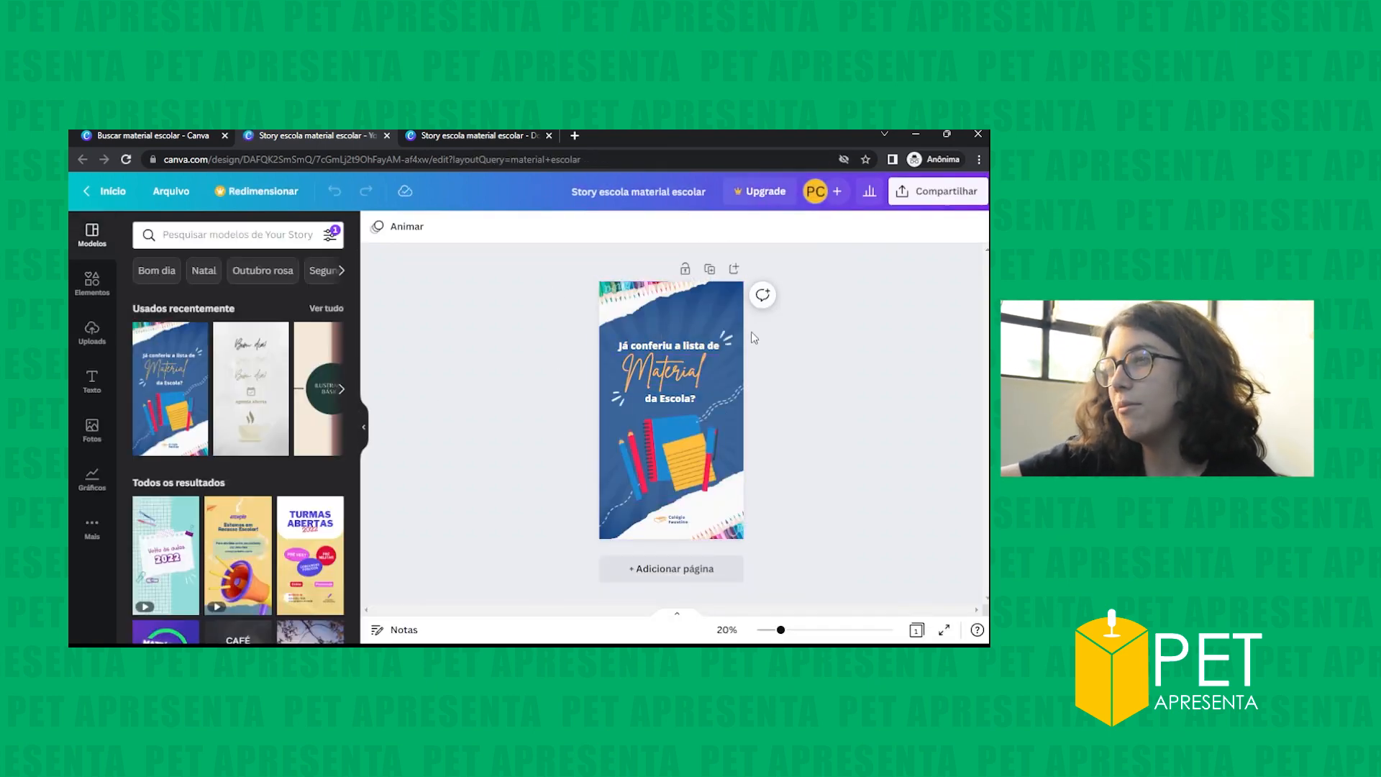
- Resize the story design itself to the Documento A4 format, 210 mm × 297 mm
click(716, 334)
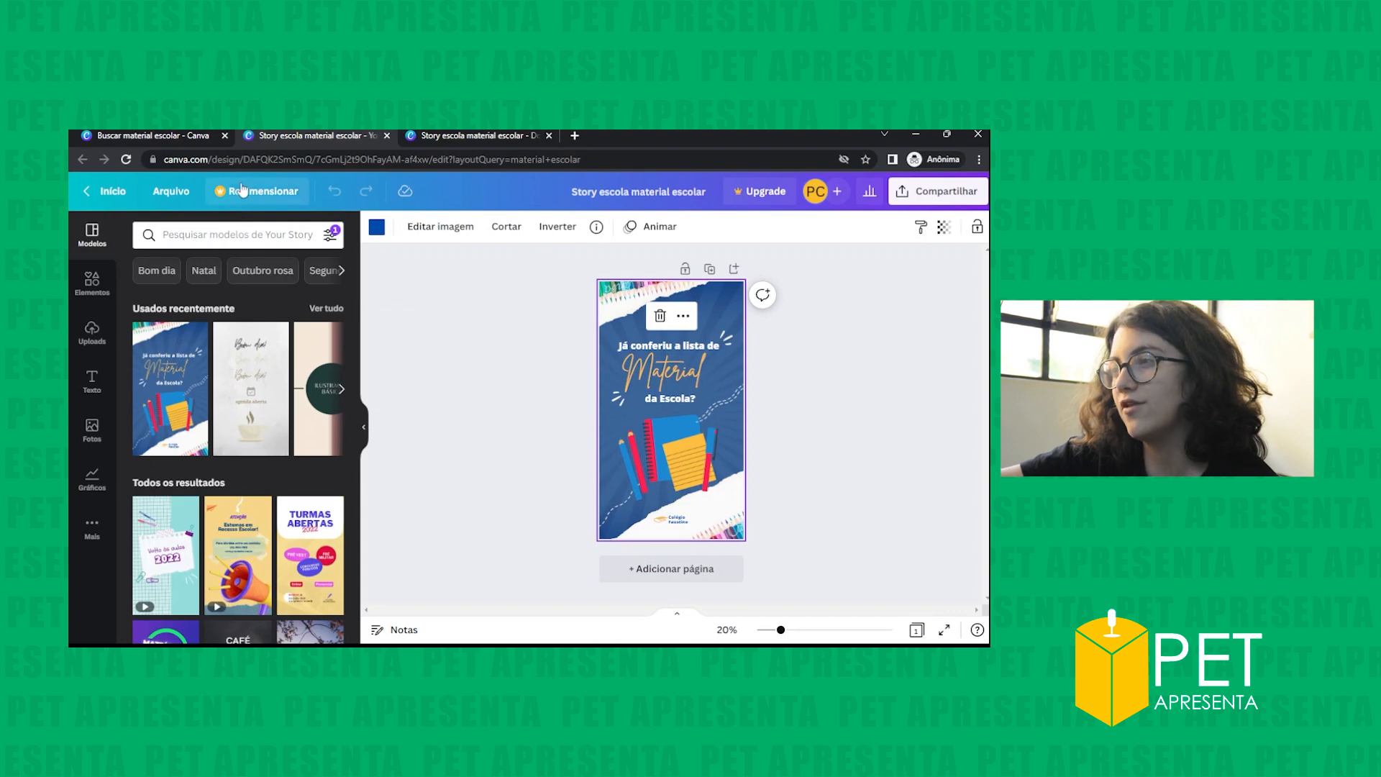
click(242, 190)
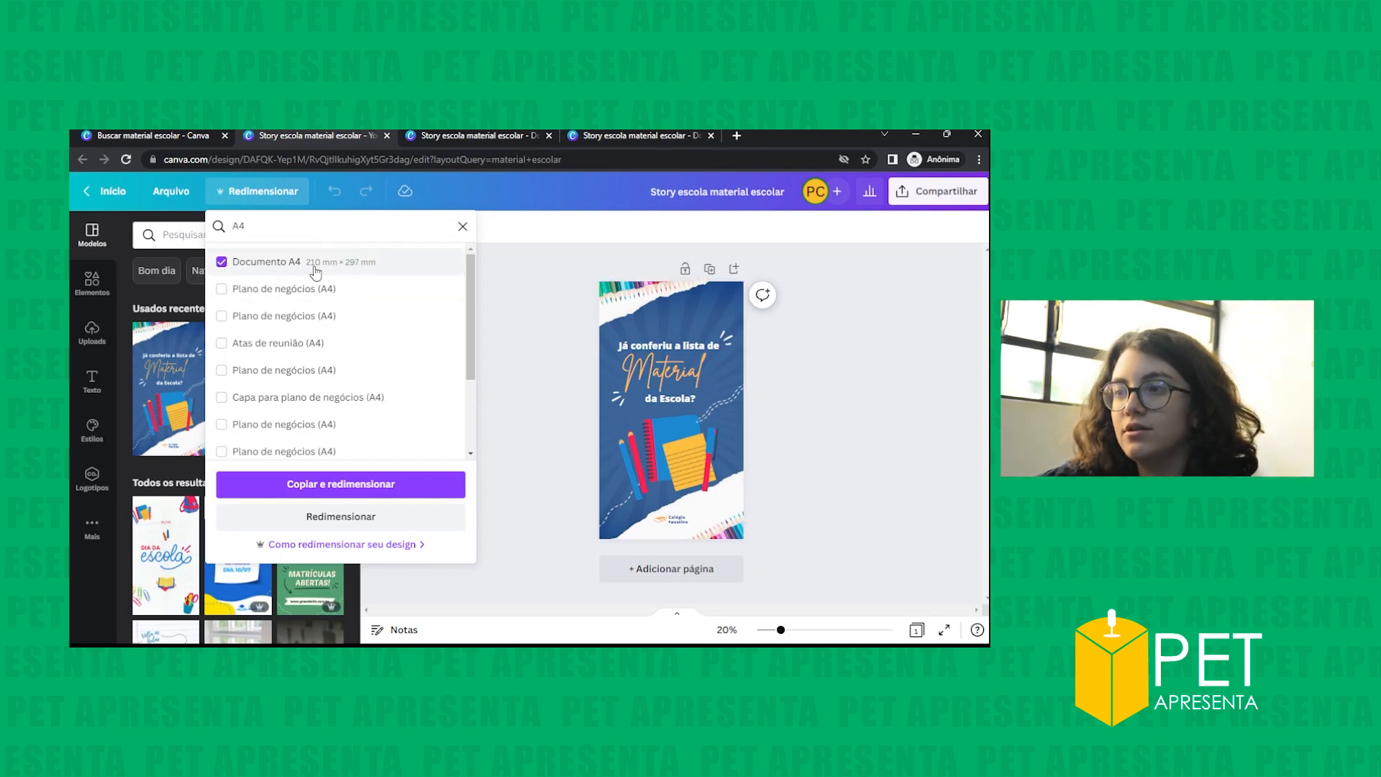
click(362, 515)
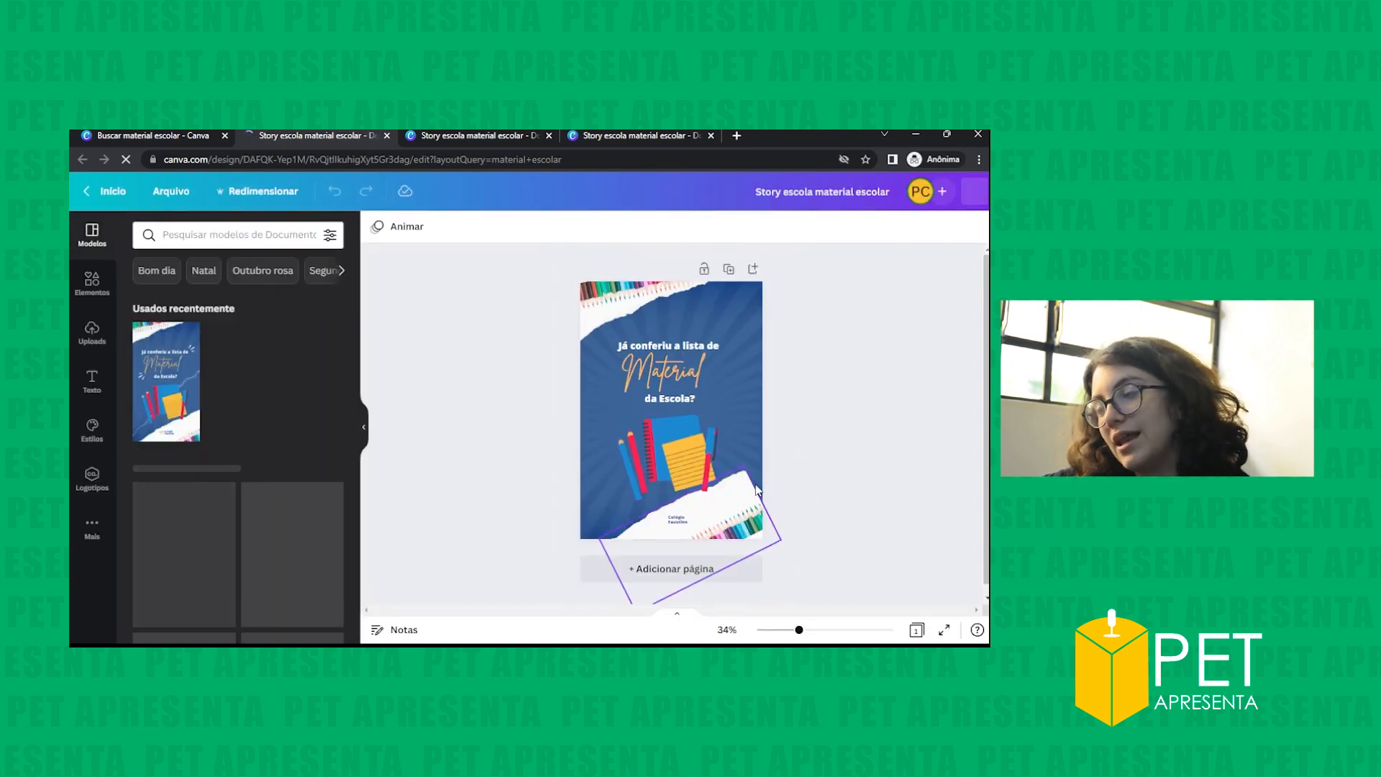
- Examine the separate elements of the resized page: the torn paper, coloured pencils, school supplies illustration and "Material" title
click(751, 499)
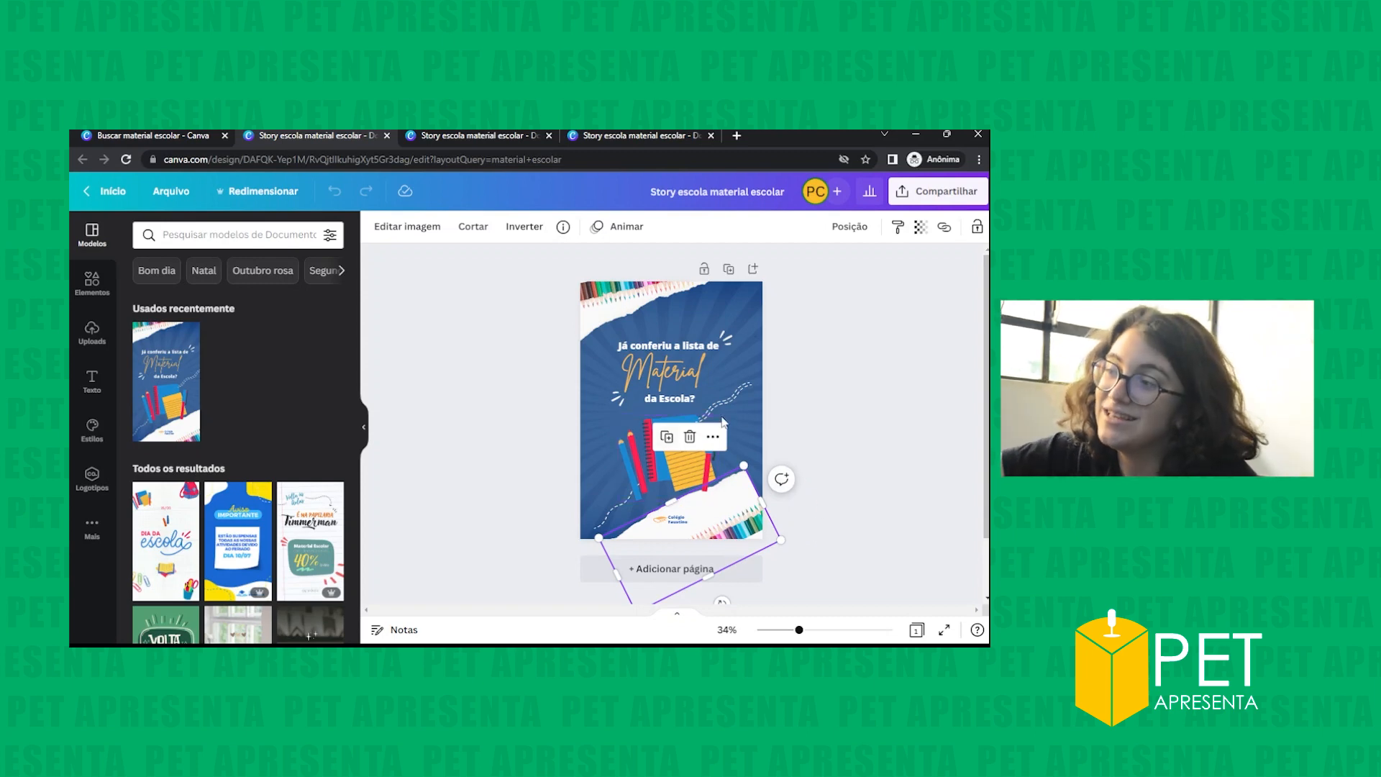
click(826, 420)
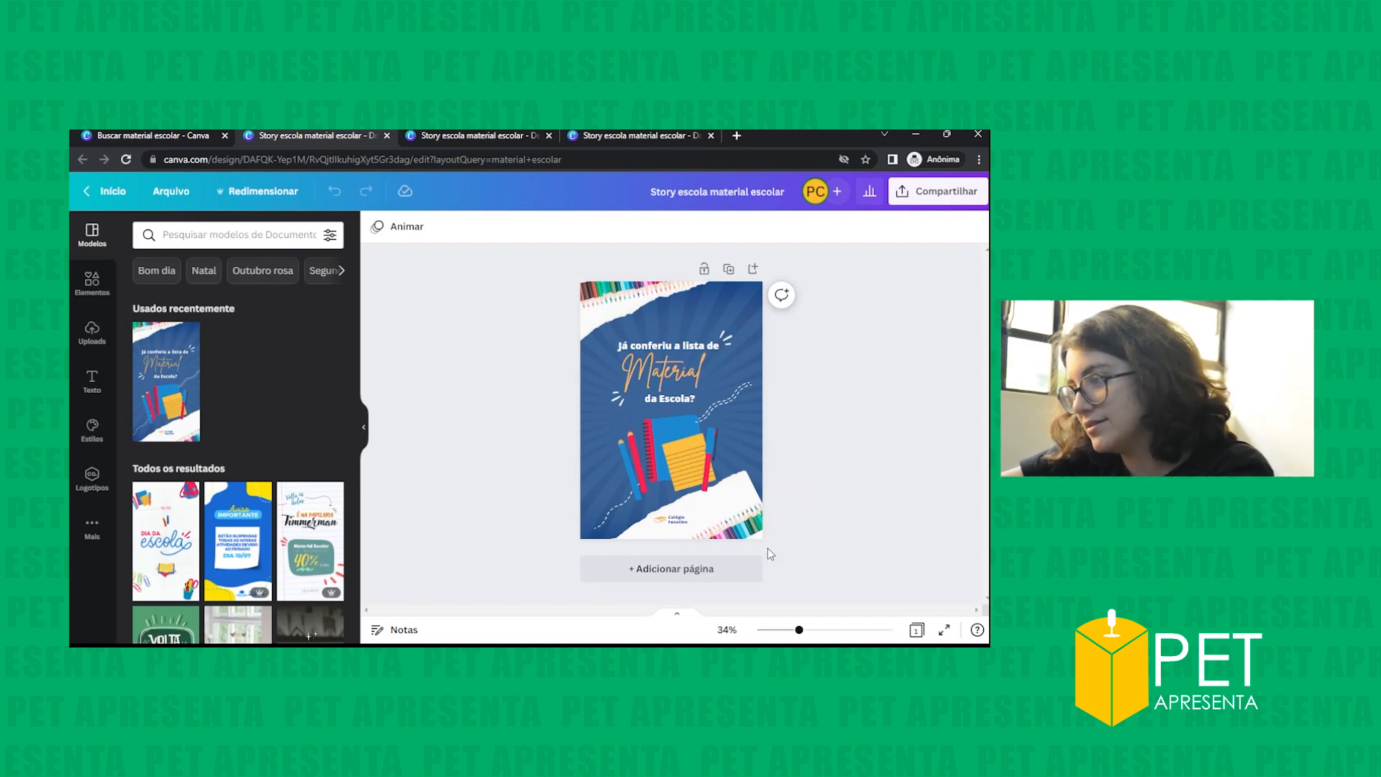
mouse_move(799, 630)
mouse_down()
mouse_move(902, 628)
mouse_move(796, 631)
mouse_move(815, 631)
mouse_up()
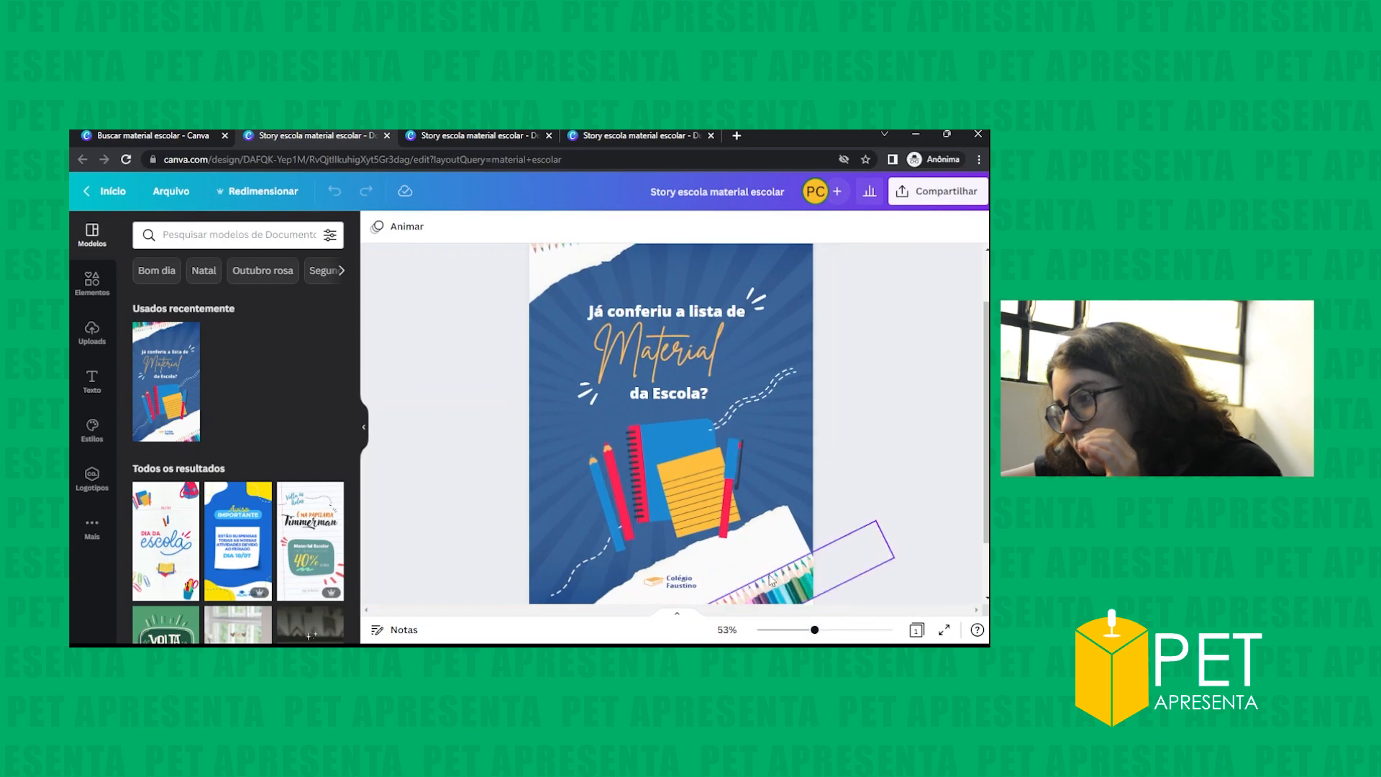
click(786, 594)
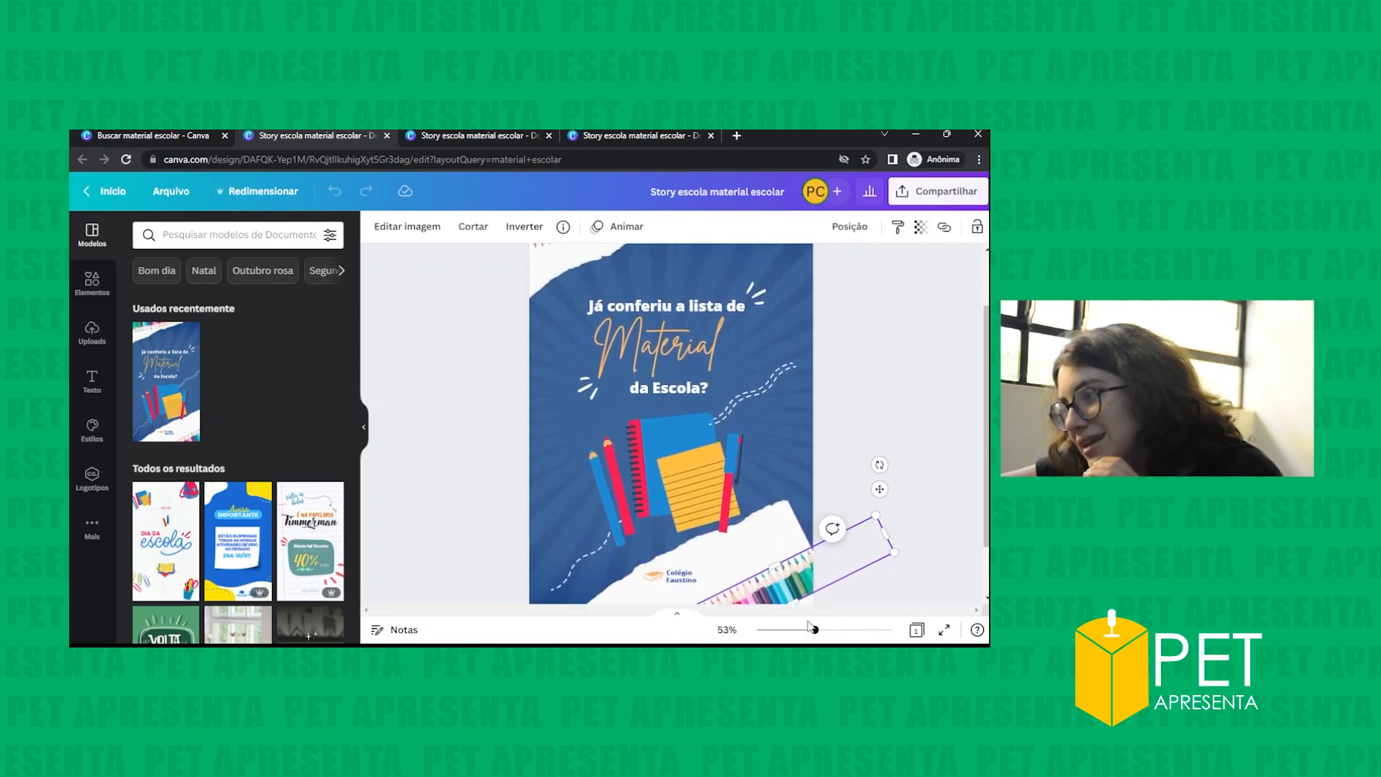
scroll(813, 576, down, 3)
drag(814, 630, 849, 630)
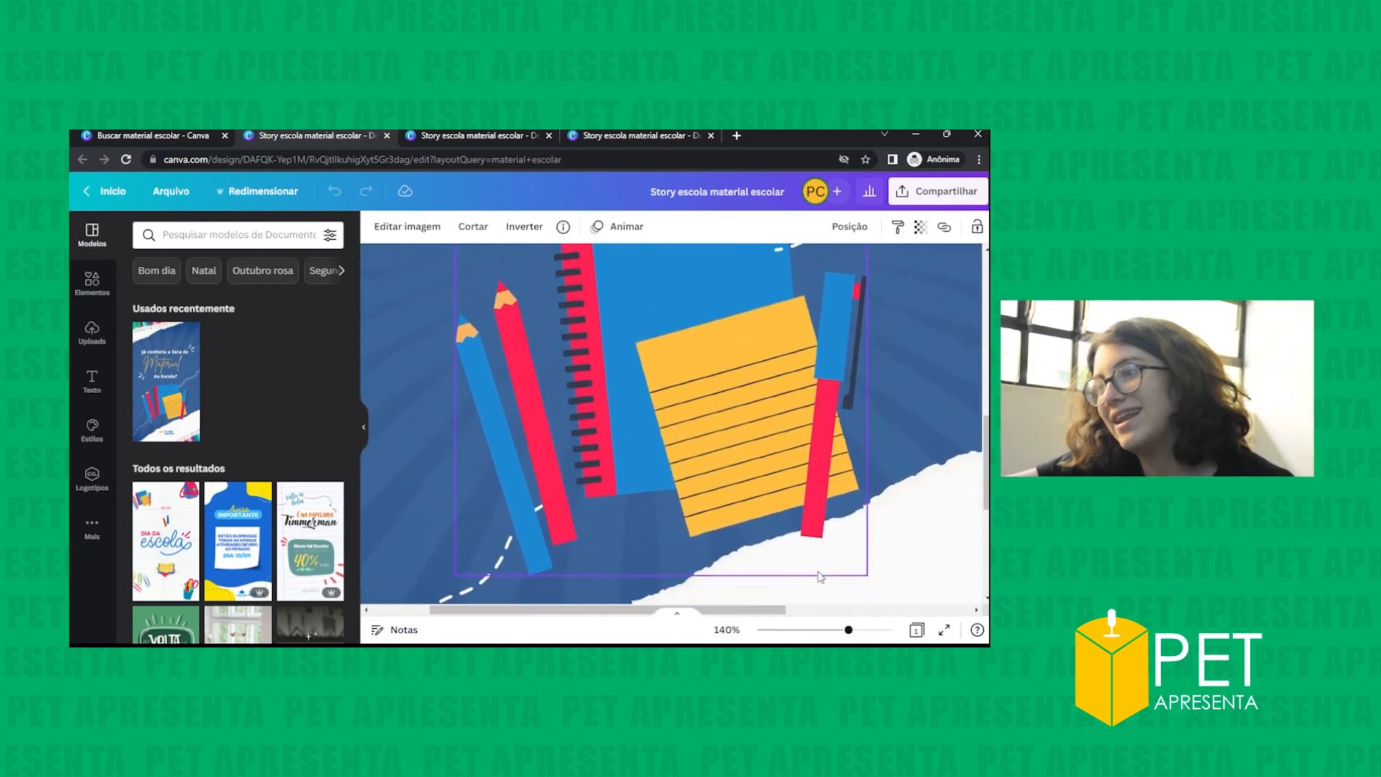
scroll(821, 577, down, 3)
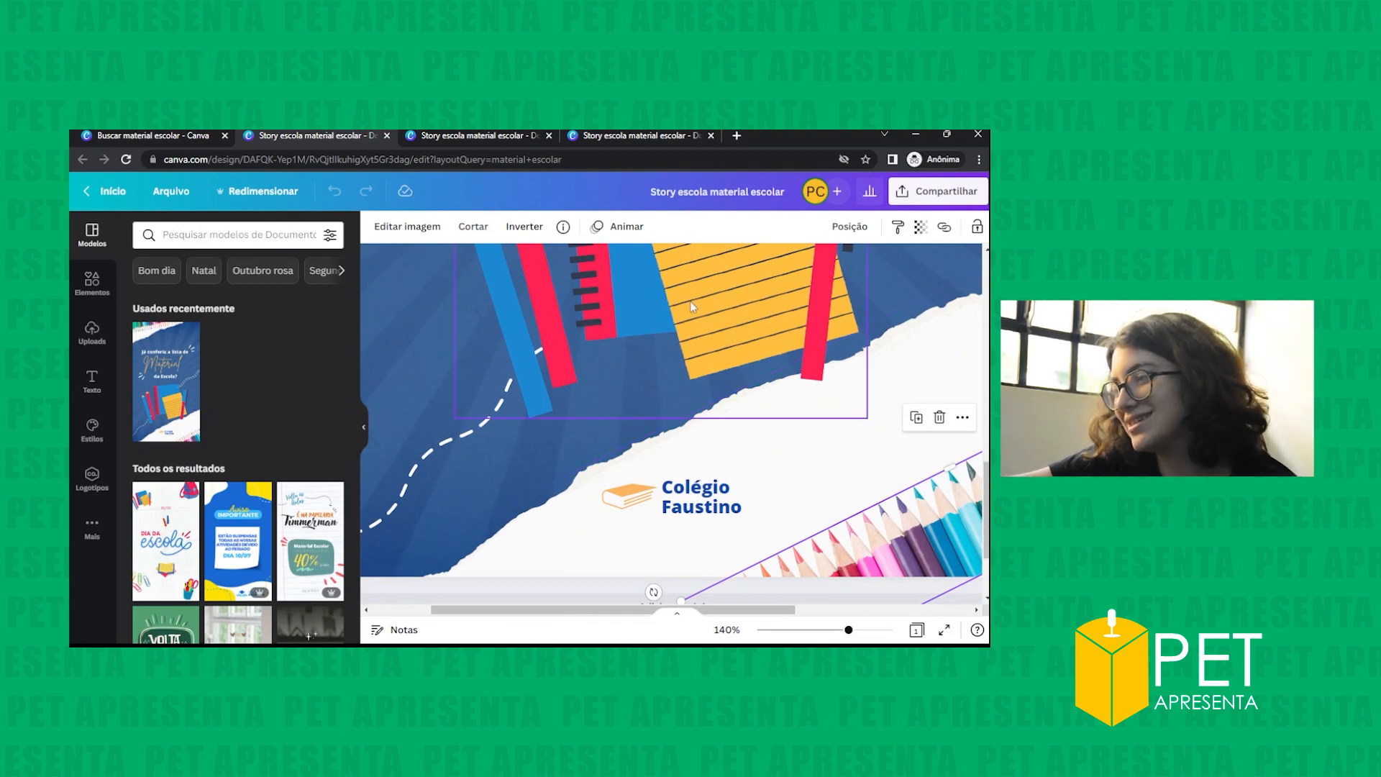
drag(820, 630, 798, 630)
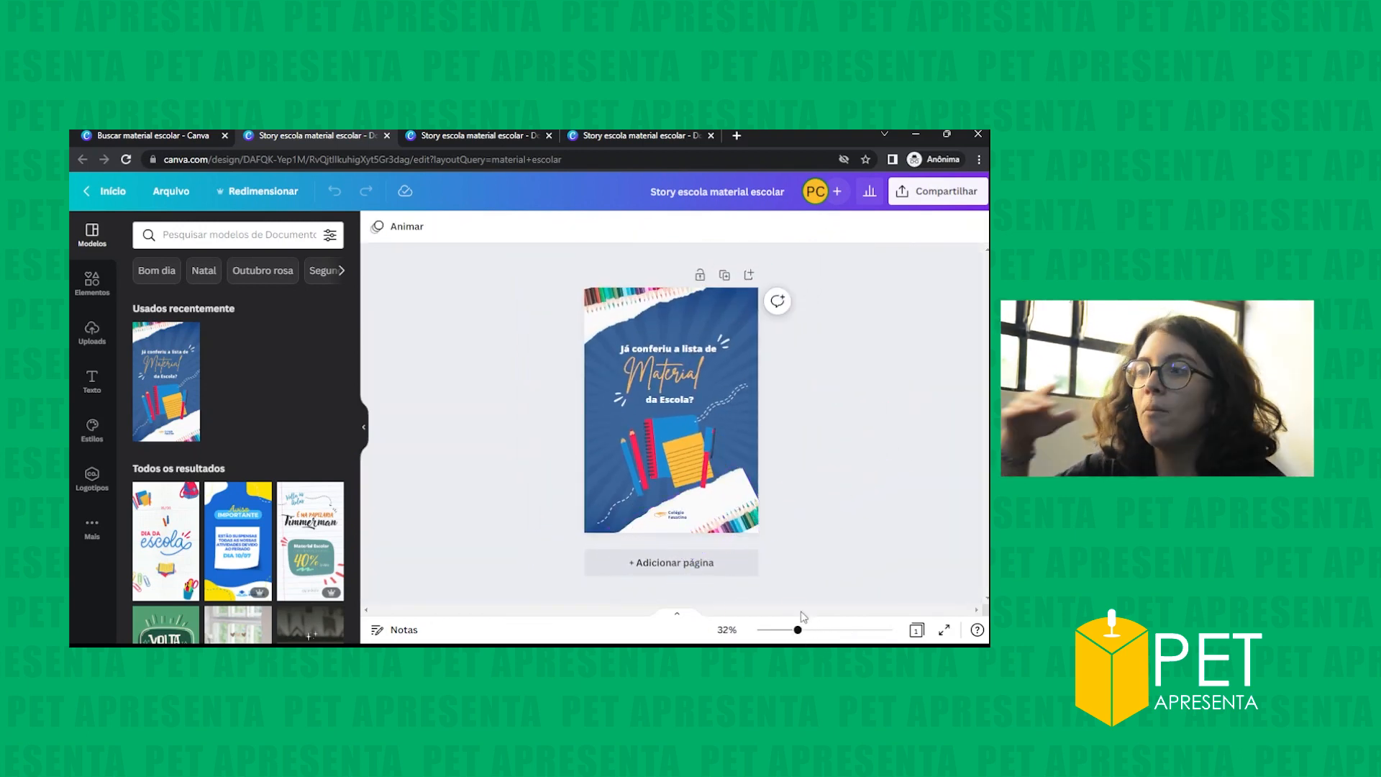
drag(798, 631, 802, 631)
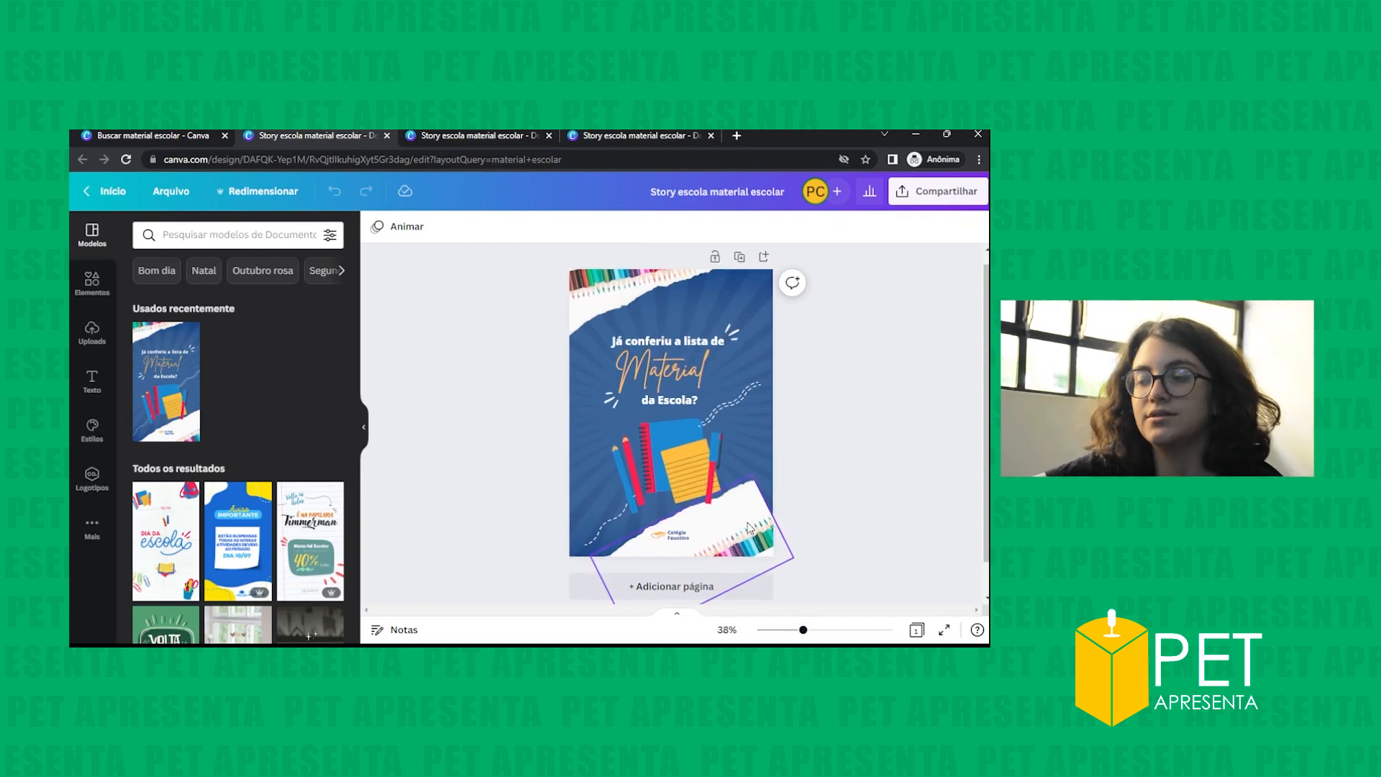
click(664, 480)
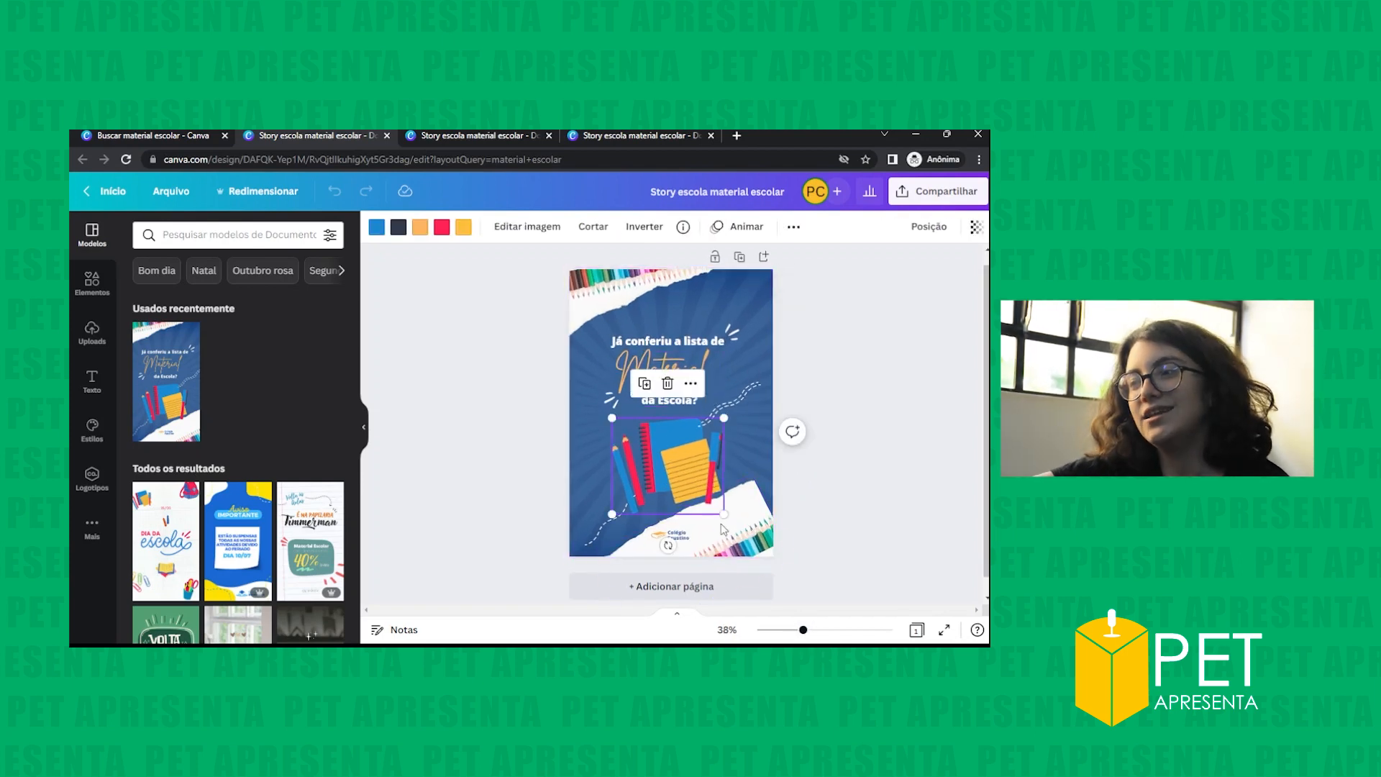
click(735, 531)
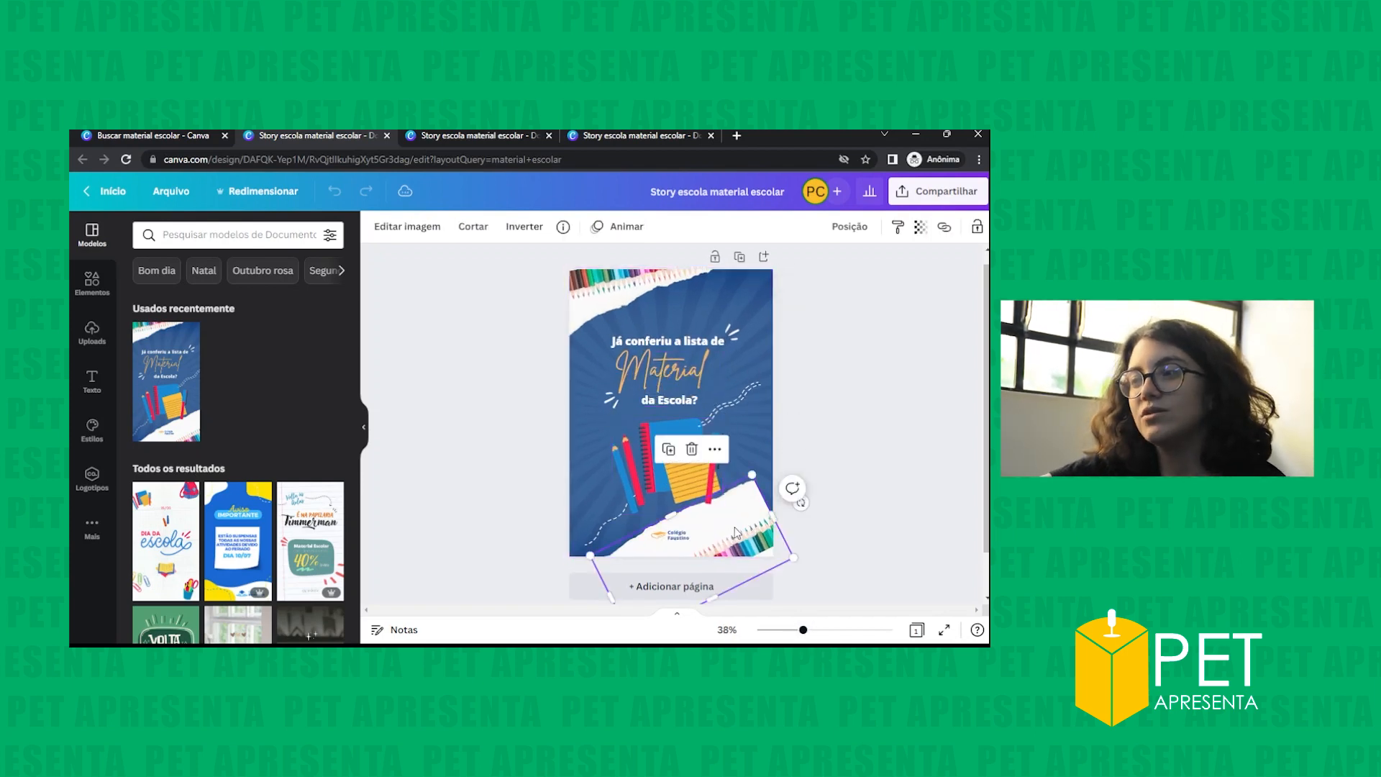
click(633, 480)
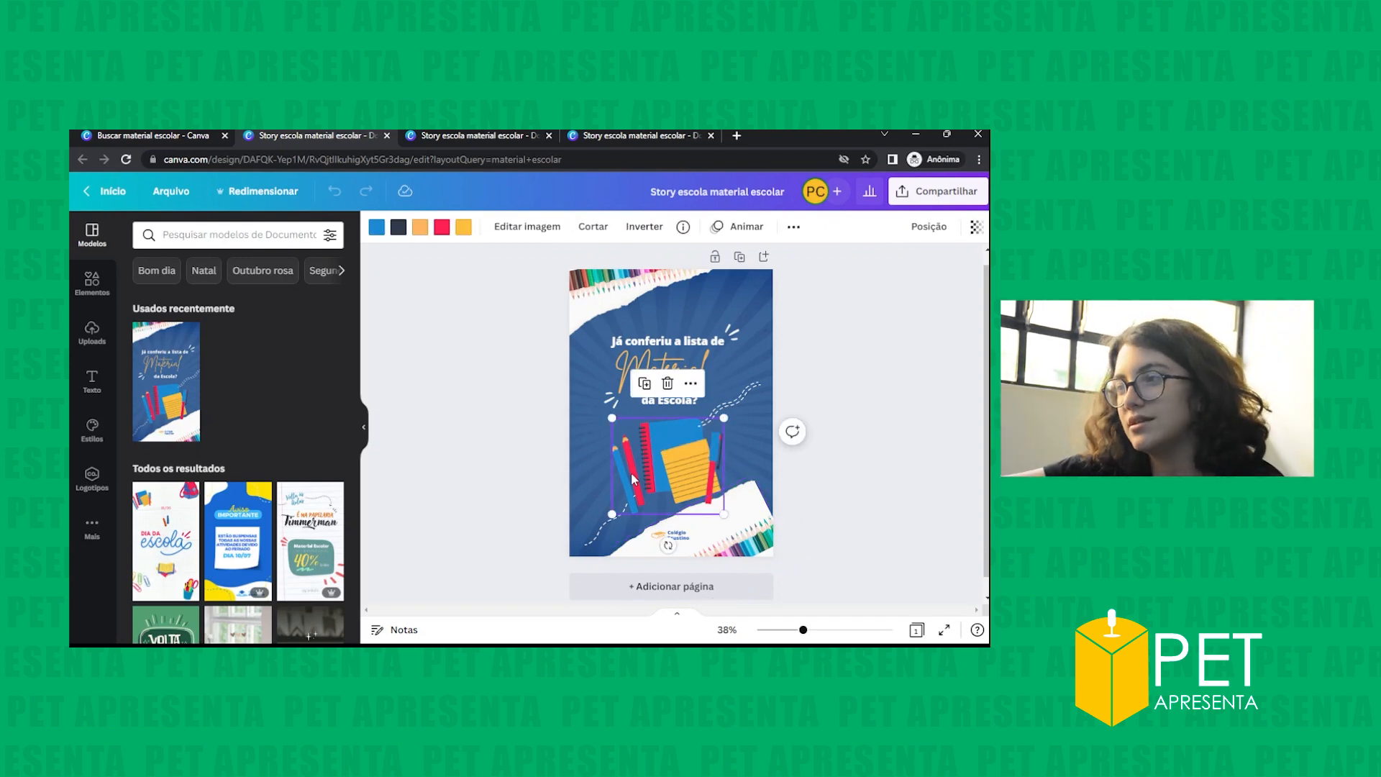
click(639, 354)
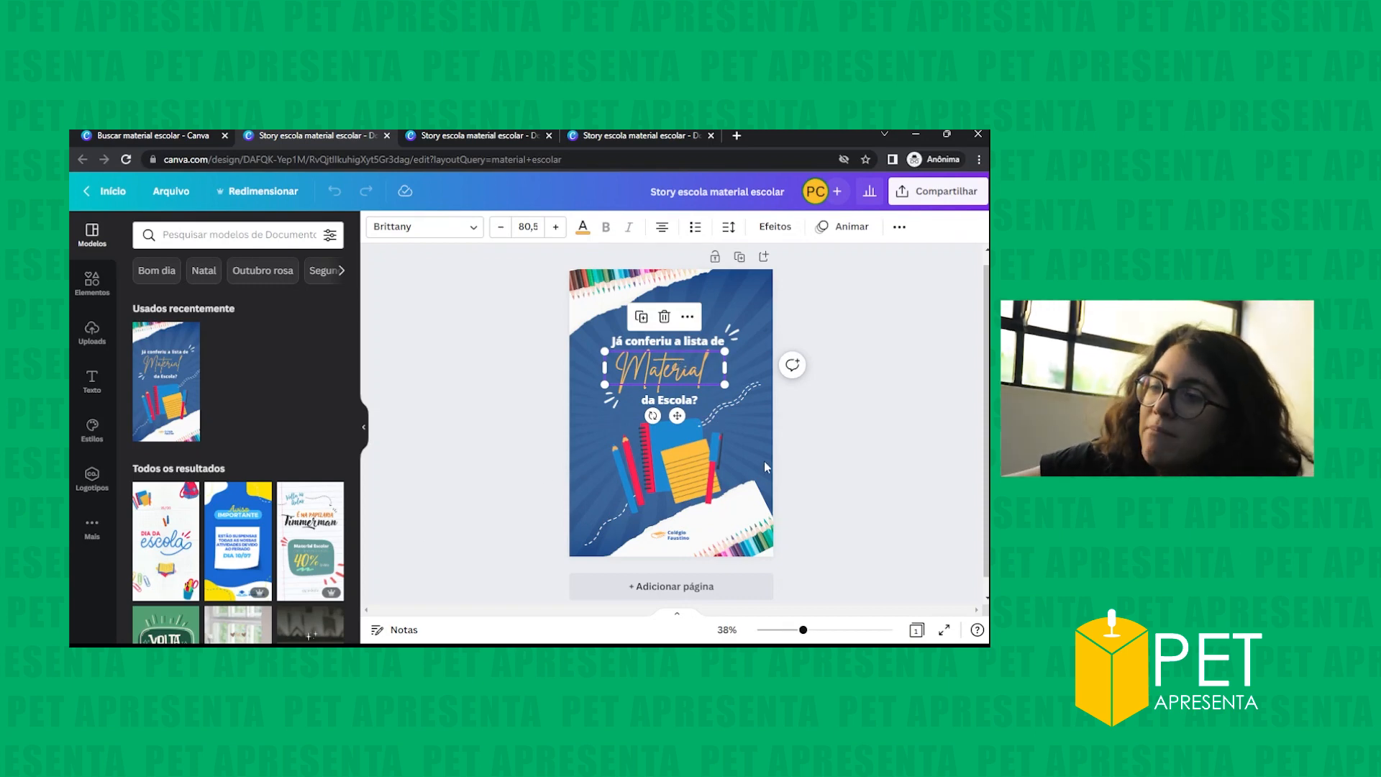
click(922, 448)
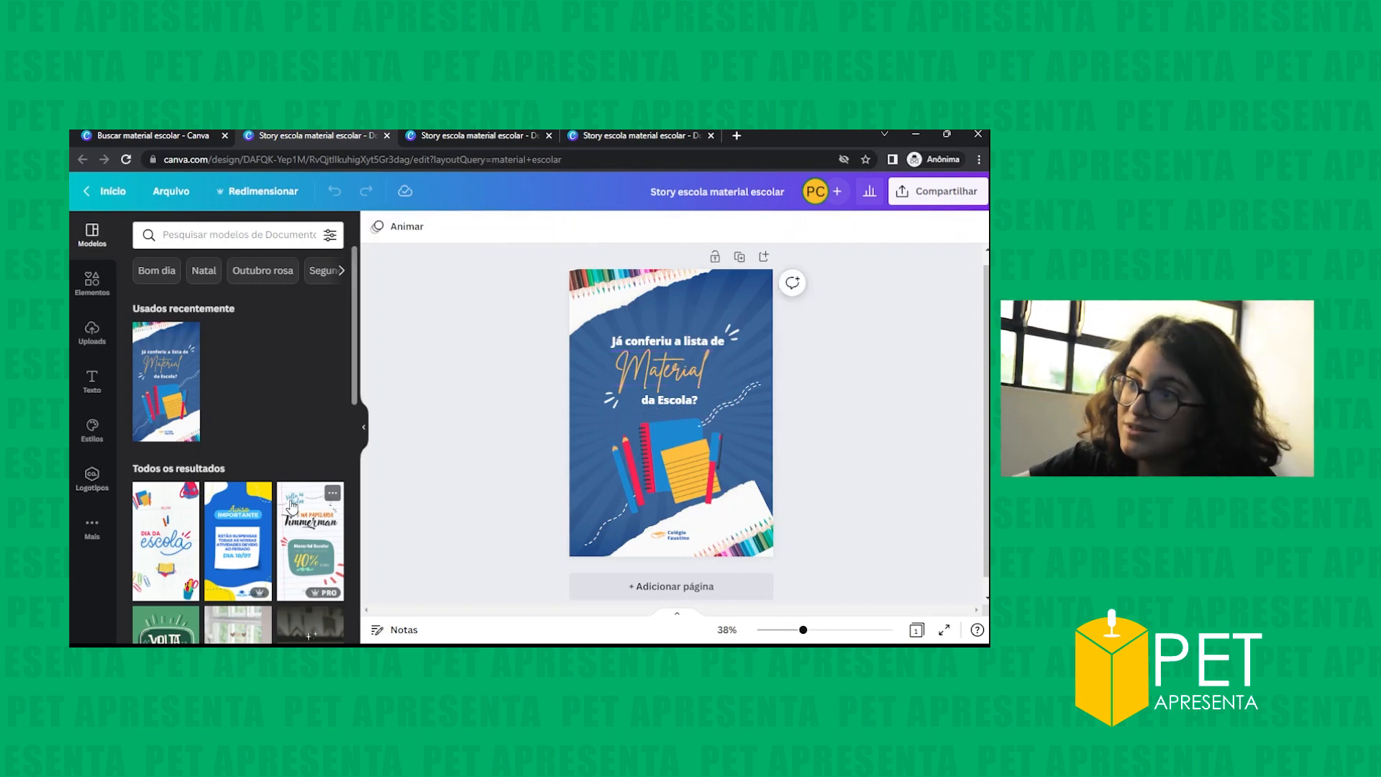
- Look through the suggested document templates, search them for "material escolar" and browse the matching designs
scroll(295, 501, down, 4)
scroll(294, 502, down, 3)
scroll(293, 477, up, 10)
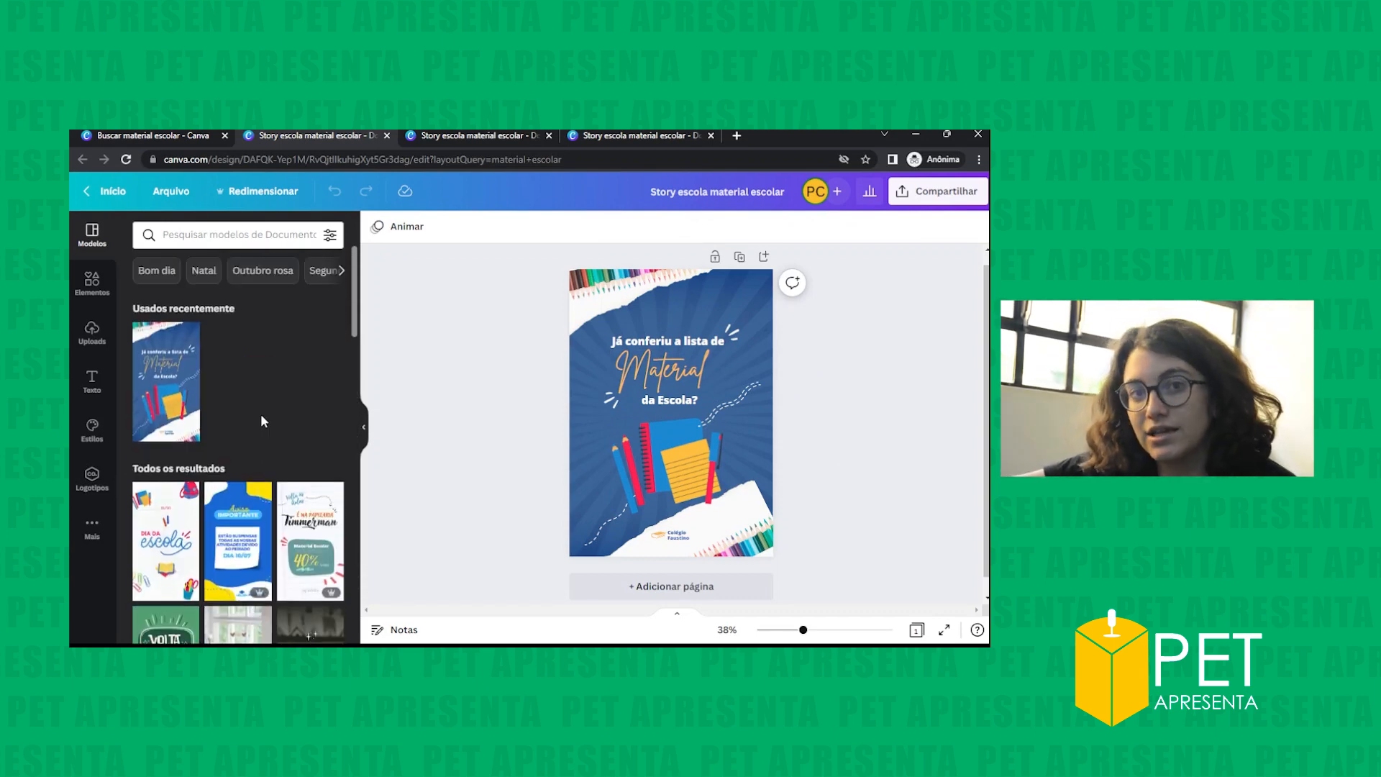
scroll(219, 446, down, 5)
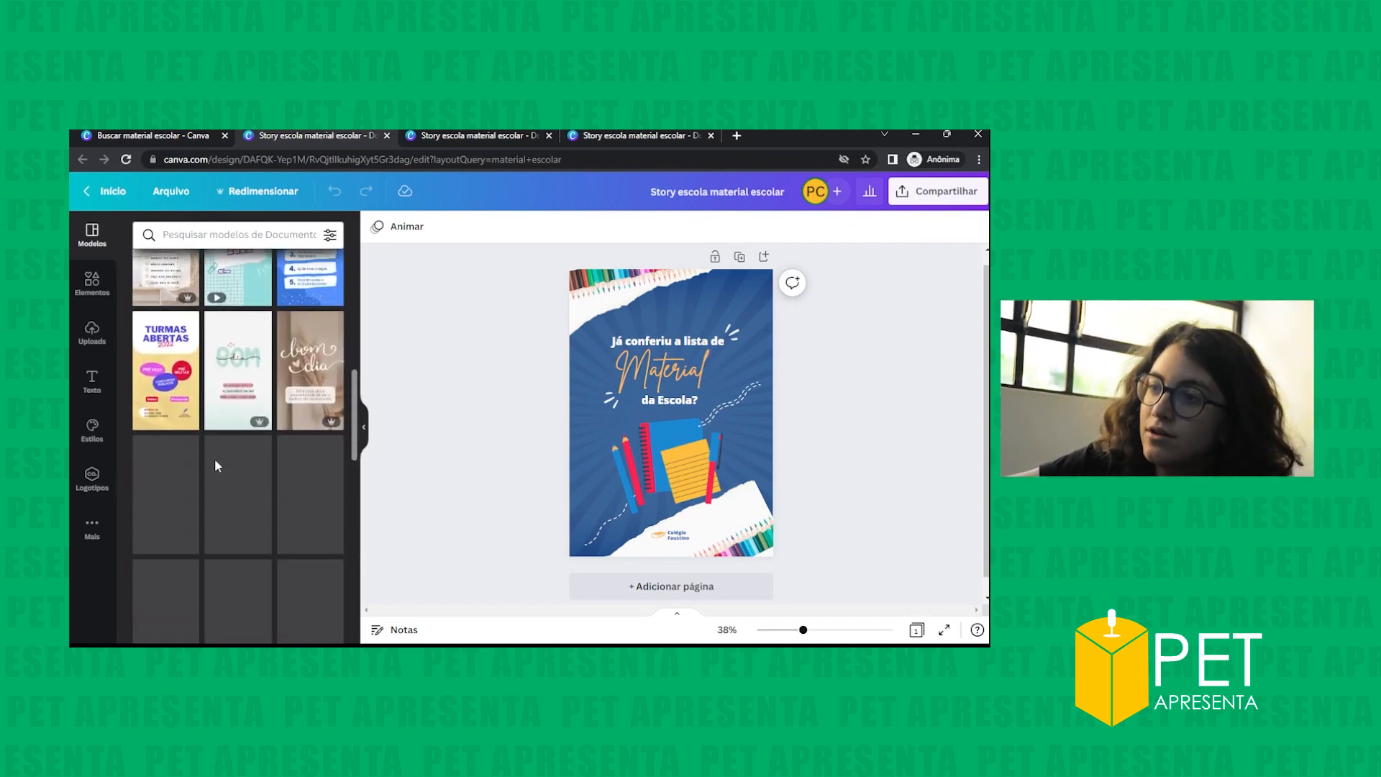
scroll(216, 468, down, 4)
scroll(216, 468, up, 5)
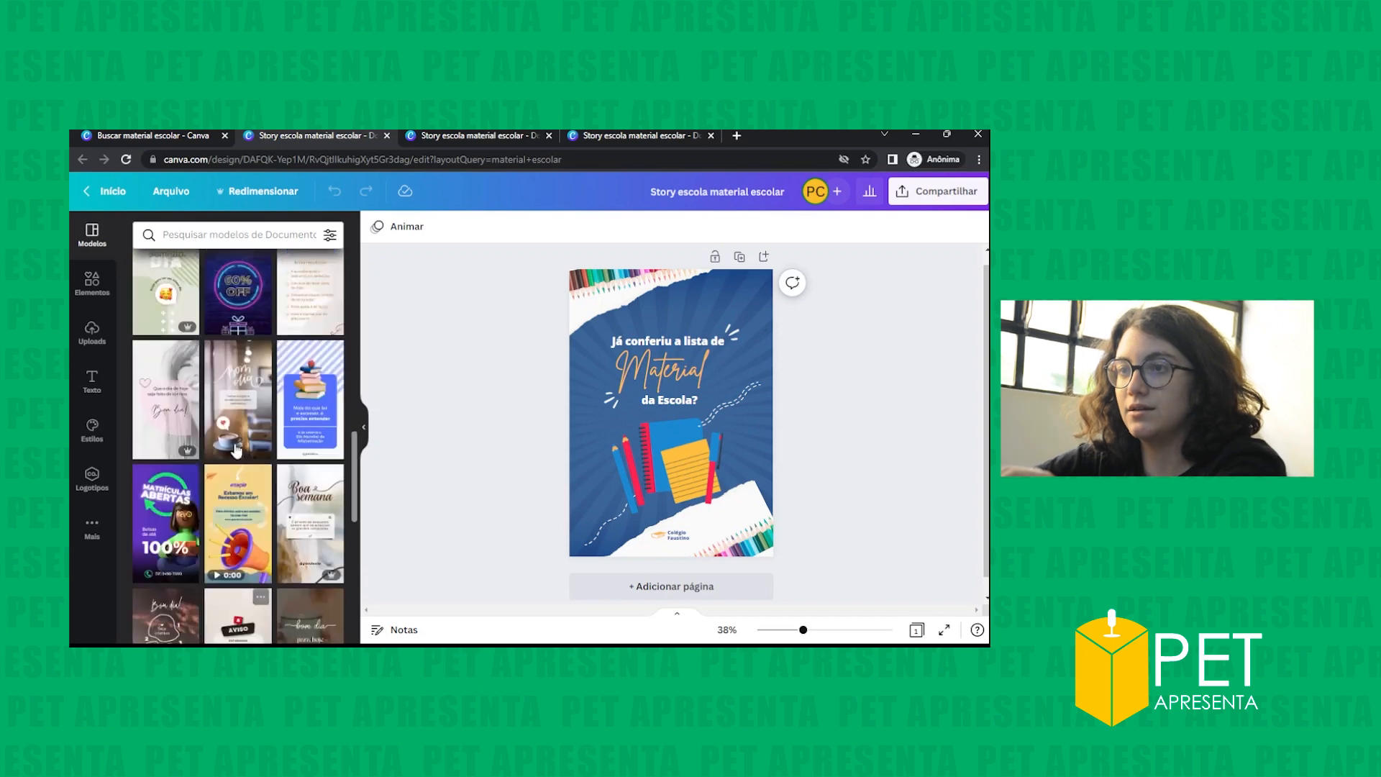
scroll(238, 432, up, 5)
click(267, 235)
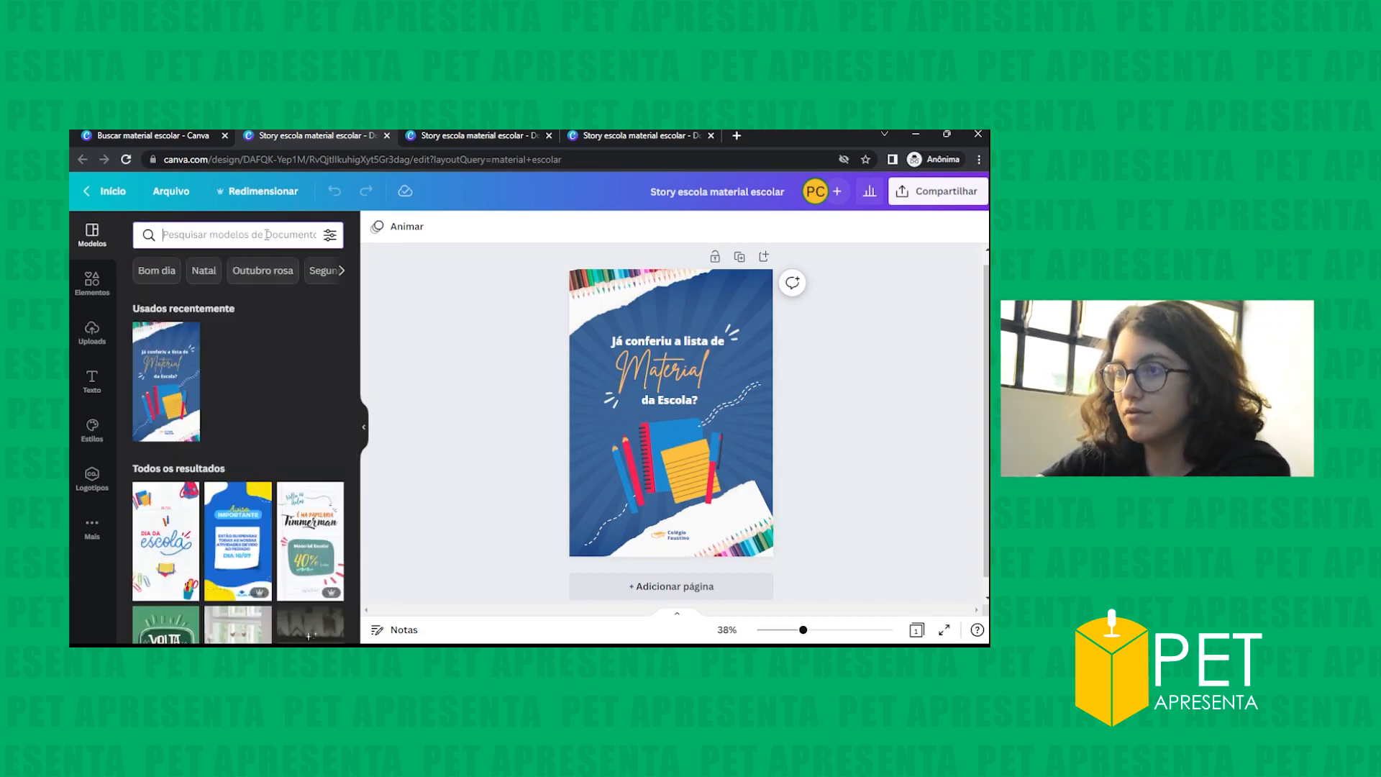
text(material escolar)
key(Return)
scroll(282, 482, down, 5)
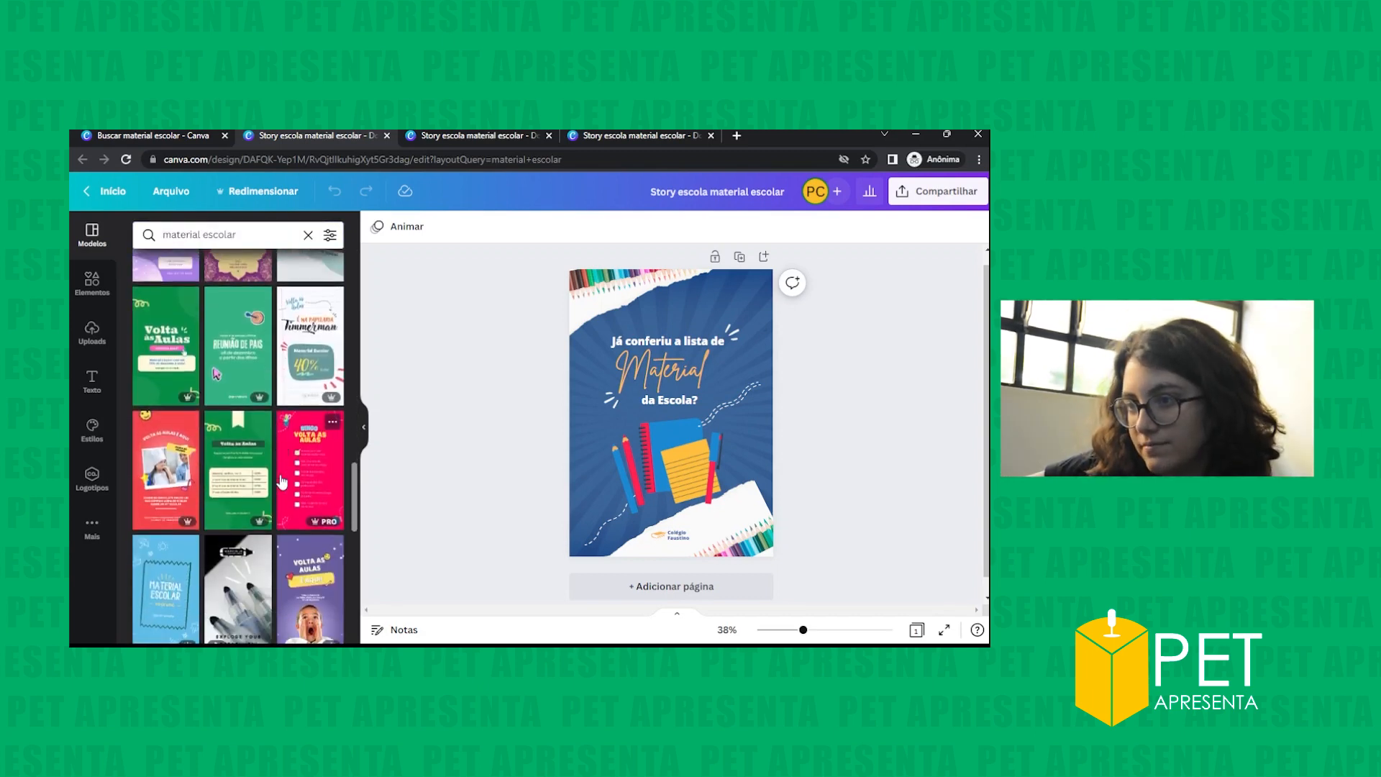
- Browse the rest of the "material escolar" template results
scroll(282, 482, down, 5)
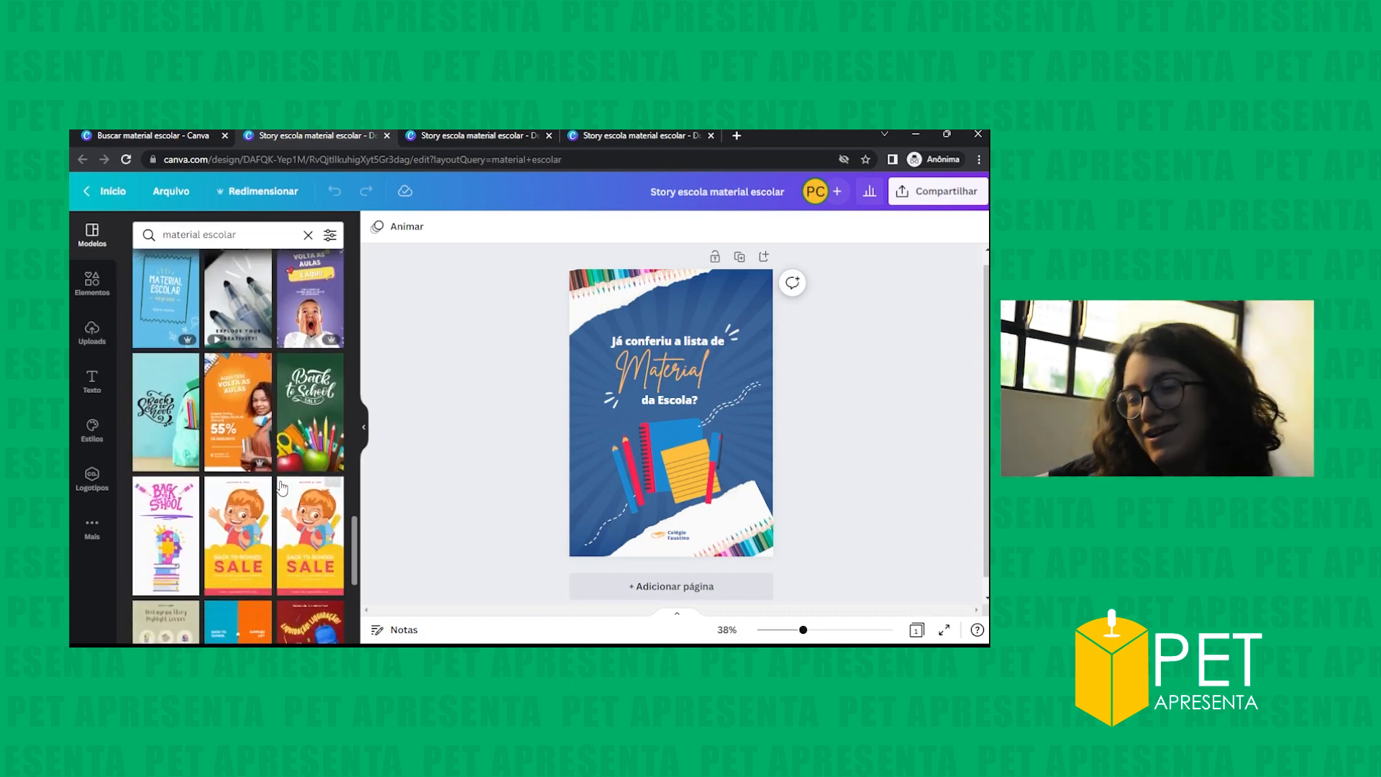
scroll(282, 487, down, 5)
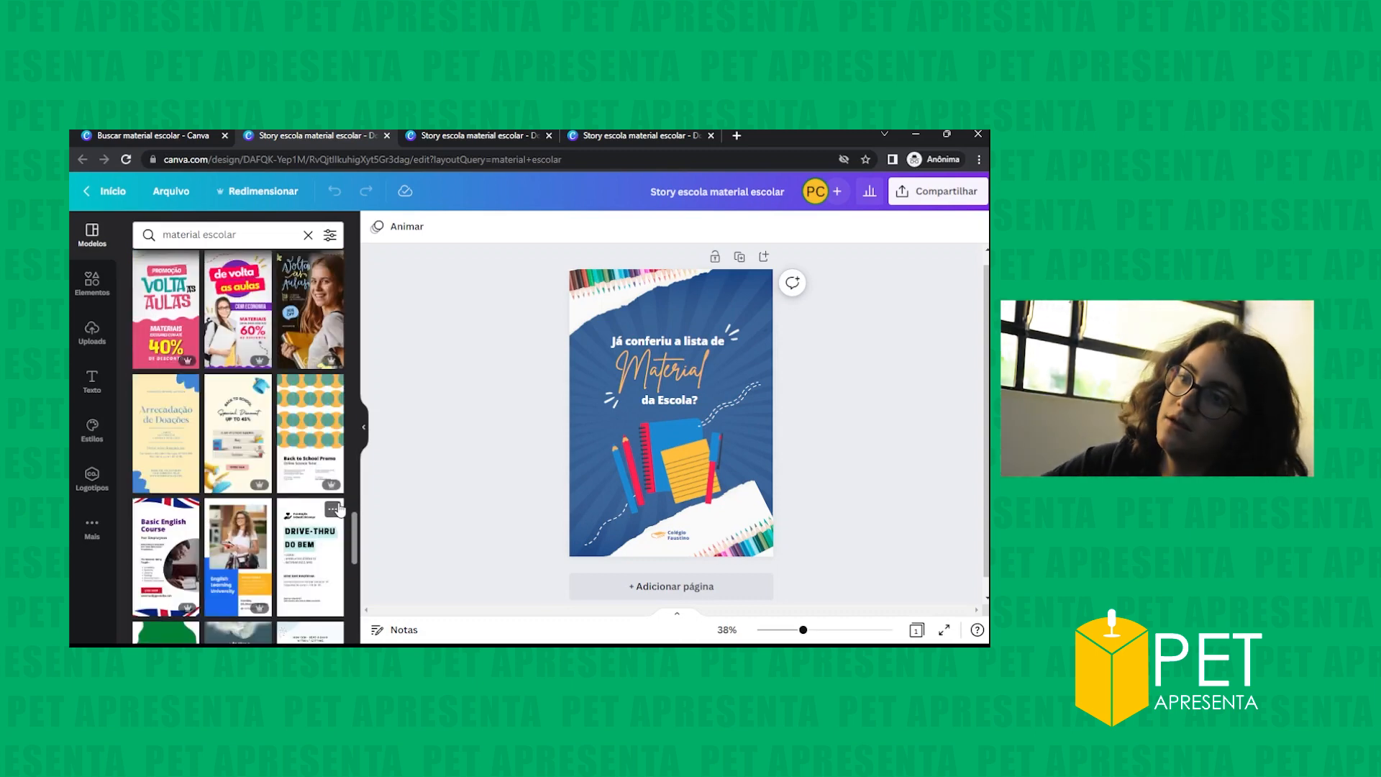
scroll(311, 516, down, 3)
scroll(311, 517, down, 5)
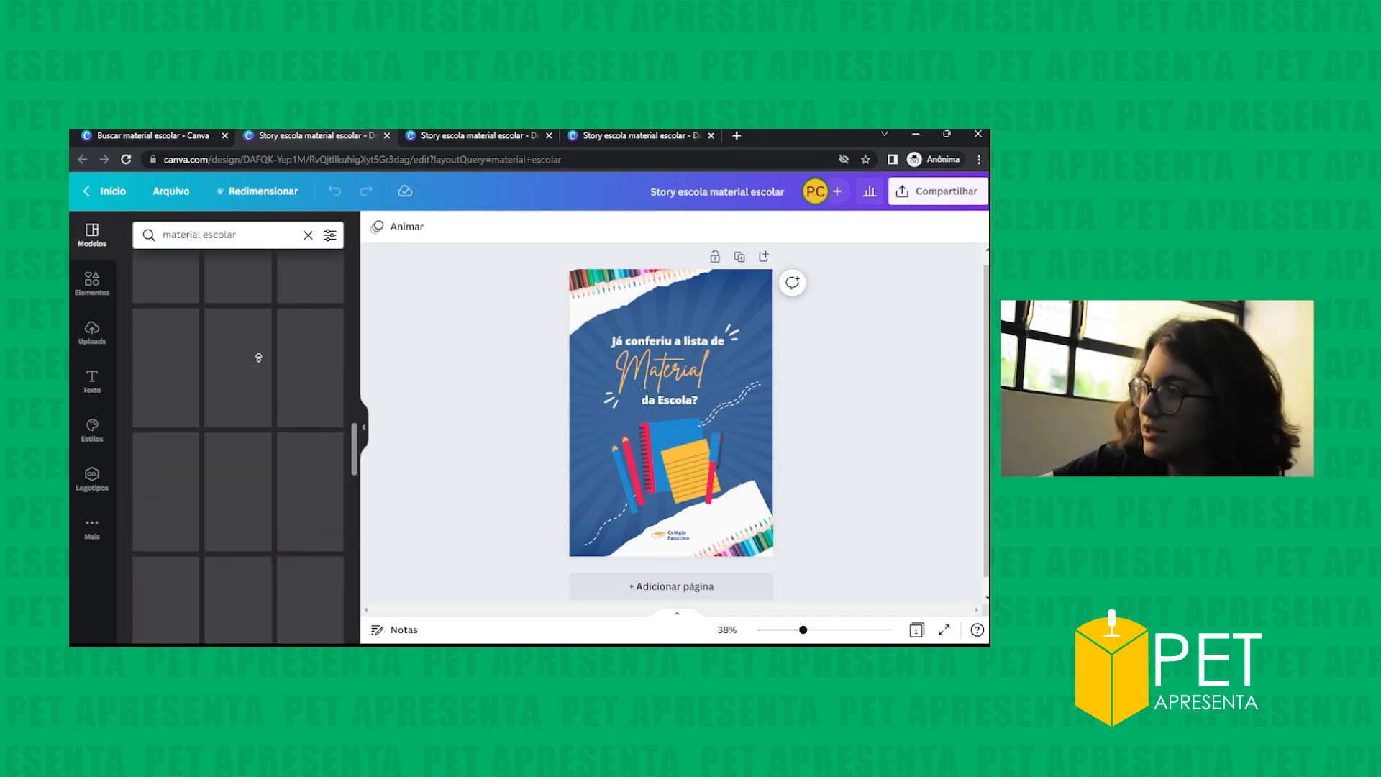
scroll(336, 445, down, 3)
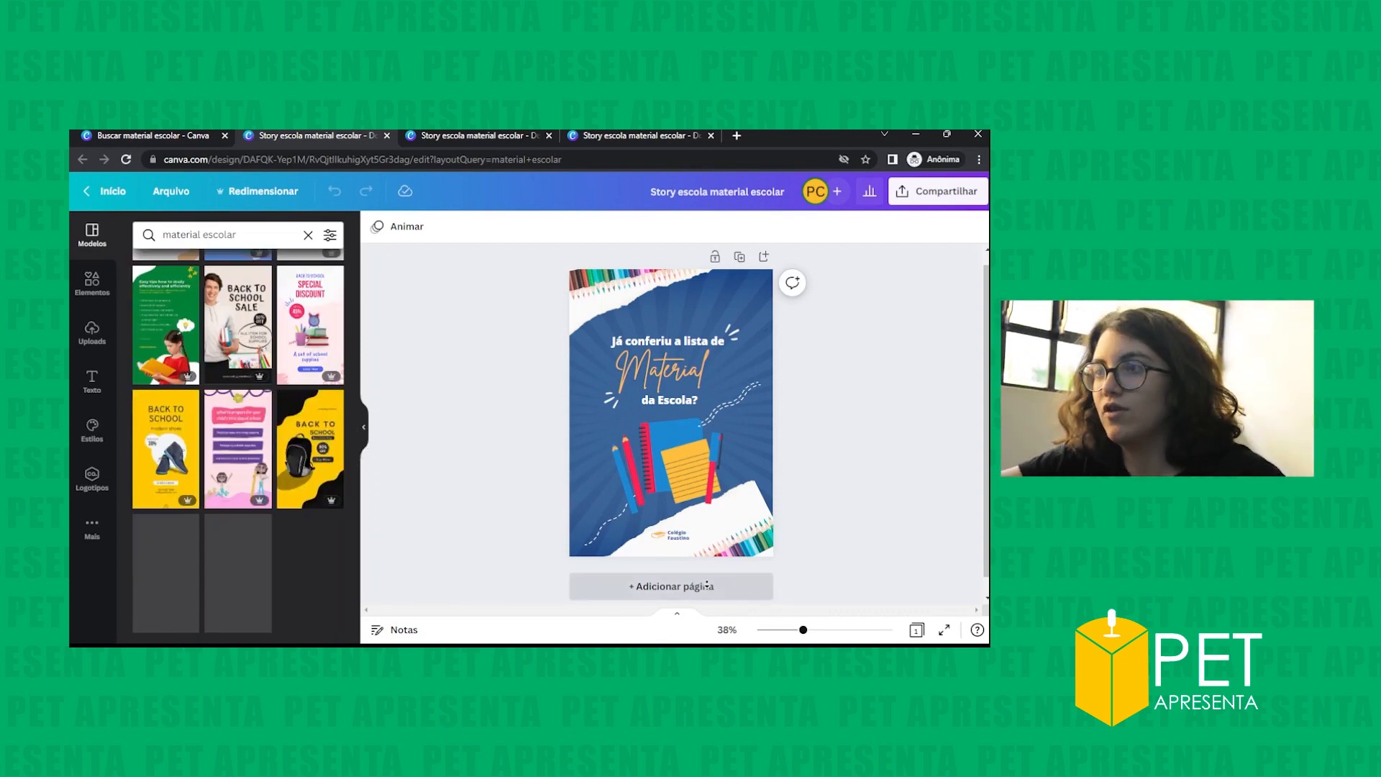
- Add a blank page to the A4 design and copy all elements of the "ESTAMOS DE VOLTA!" page from the other open design
click(708, 594)
click(465, 137)
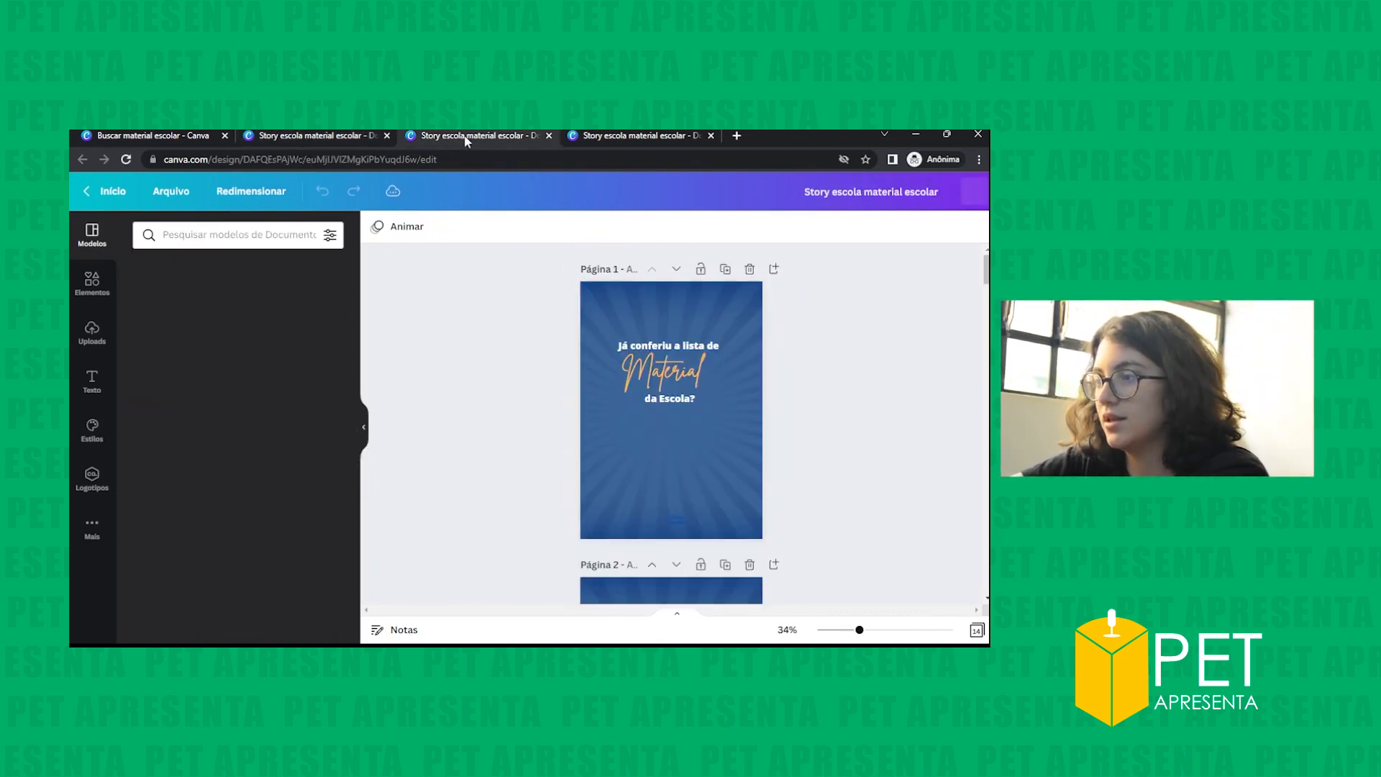
scroll(593, 386, down, 9)
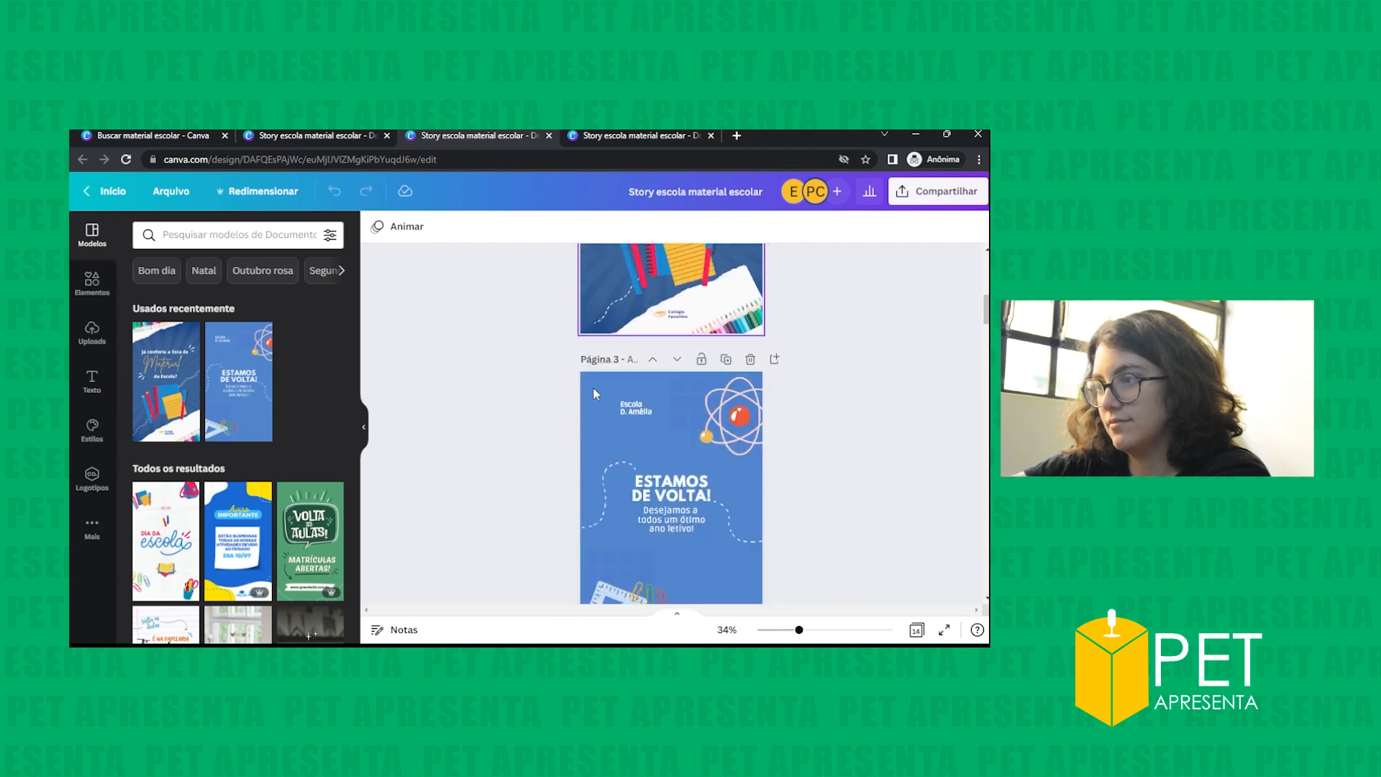
scroll(540, 338, up, 4)
drag(515, 322, 824, 595)
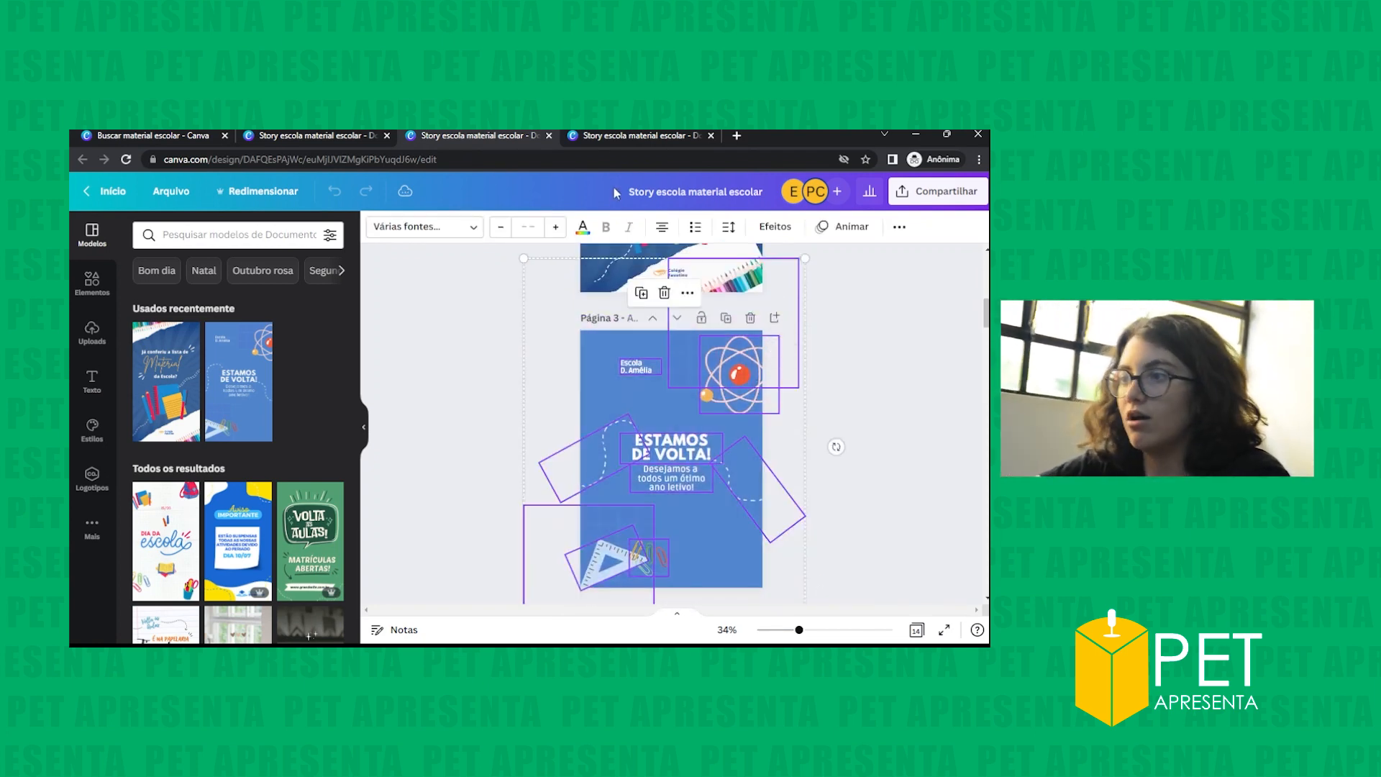
click(608, 134)
- Paste the copied "ESTAMOS DE VOLTA!" elements onto the blank blue page 2 of the A4 design
click(315, 137)
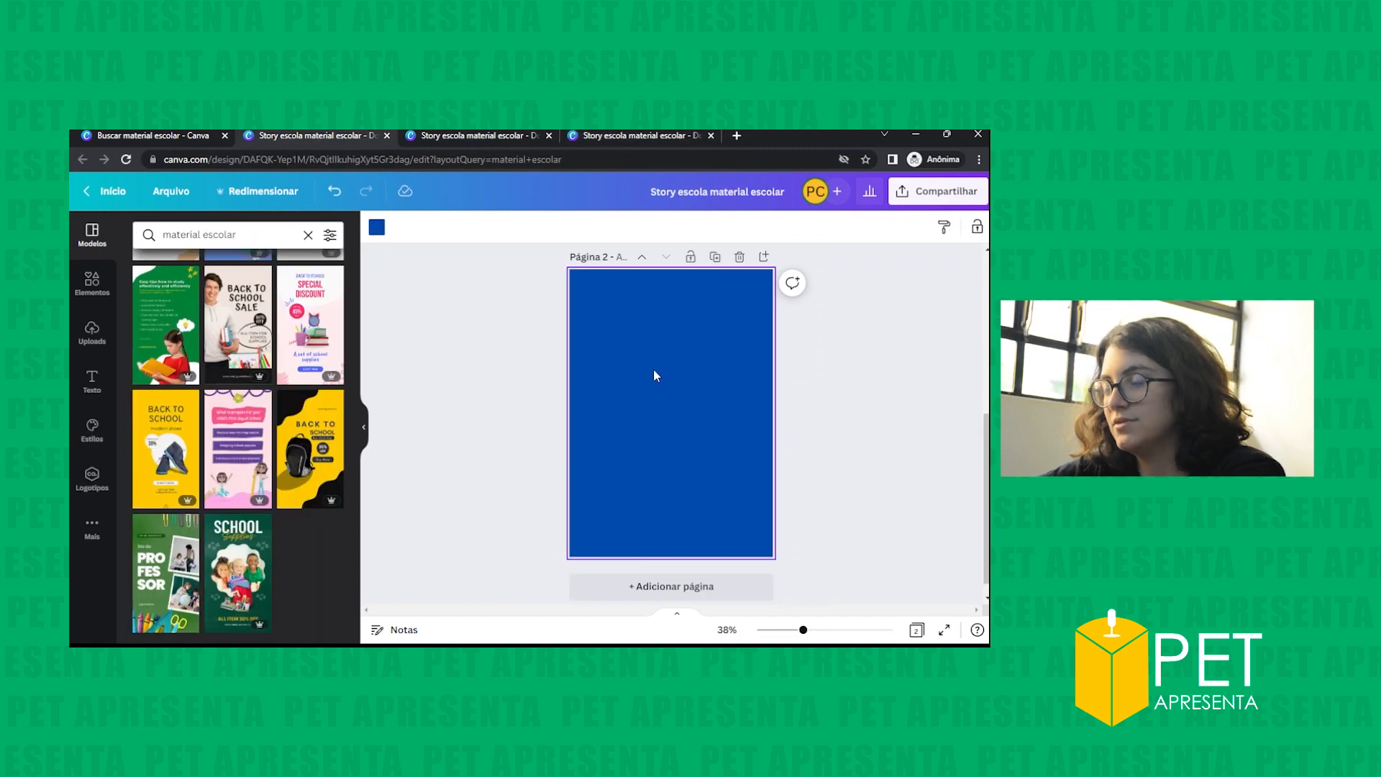
scroll(655, 373, up, 1)
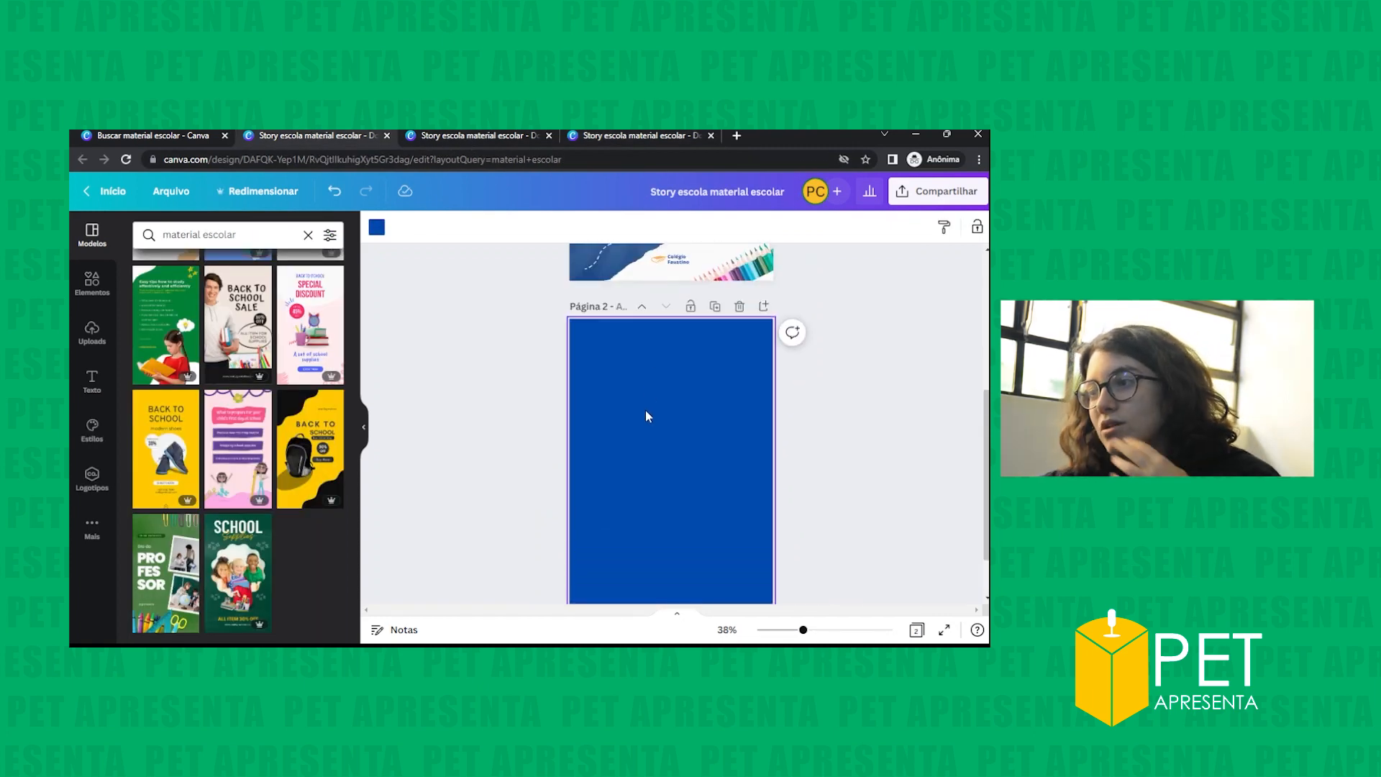
key(ctrl+v)
click(862, 396)
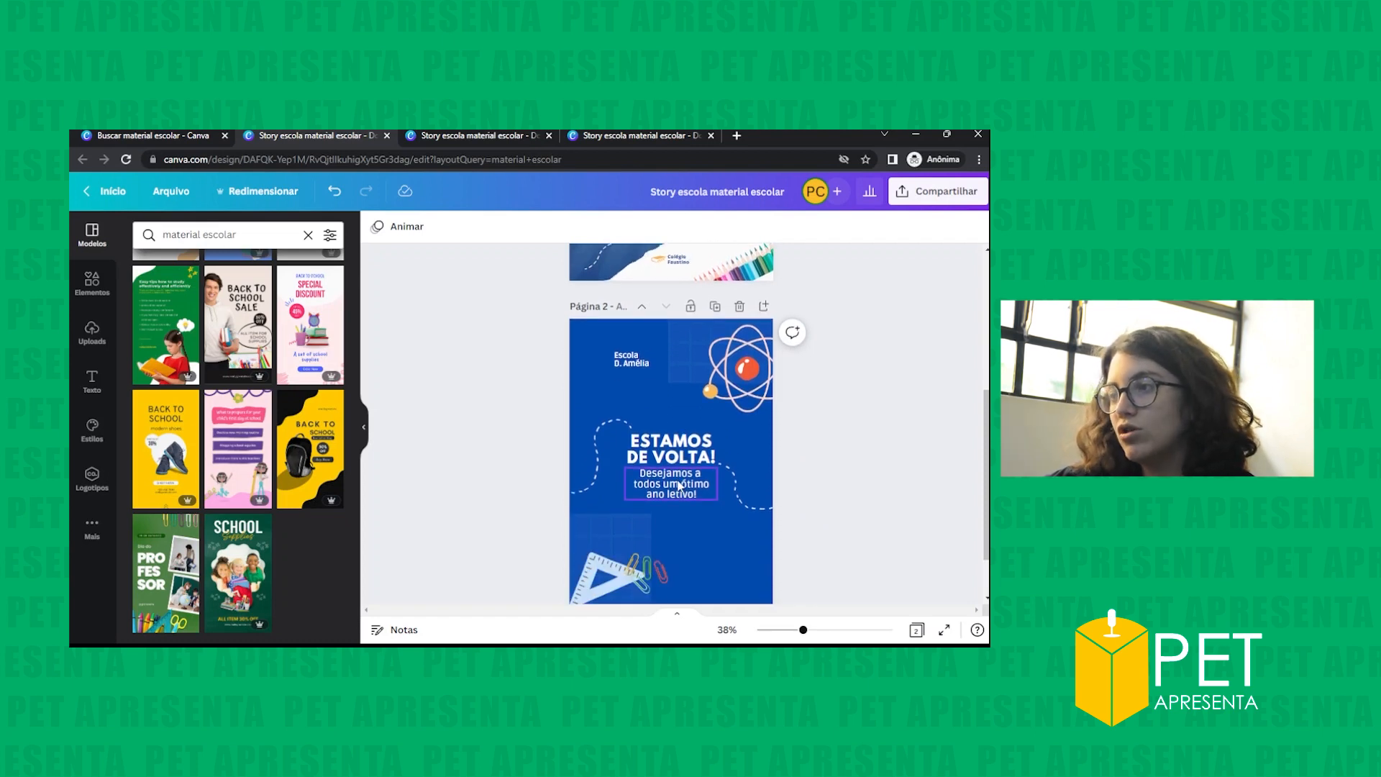
- Examine the heading, message text and dashed lines pasted on page 2 as separate elements
scroll(679, 486, down, 1)
click(681, 378)
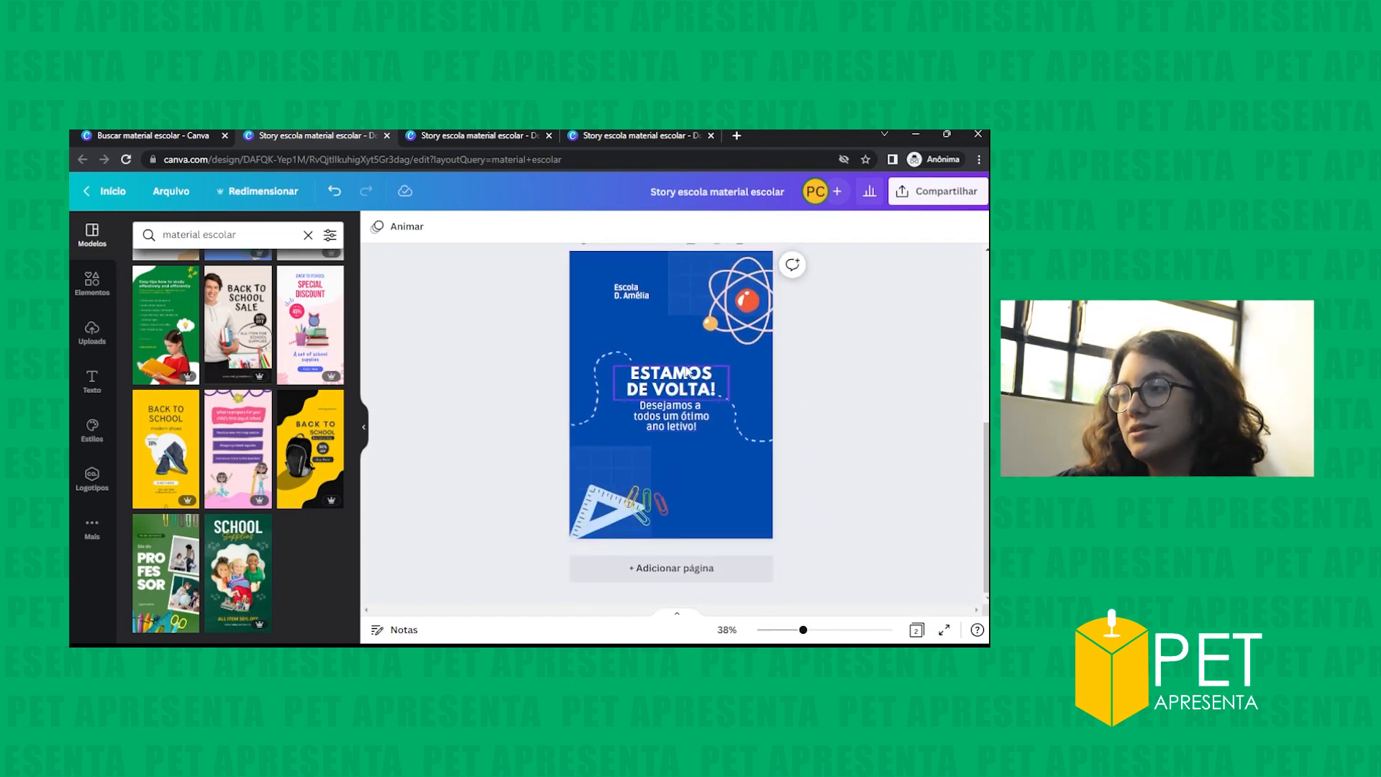
click(680, 405)
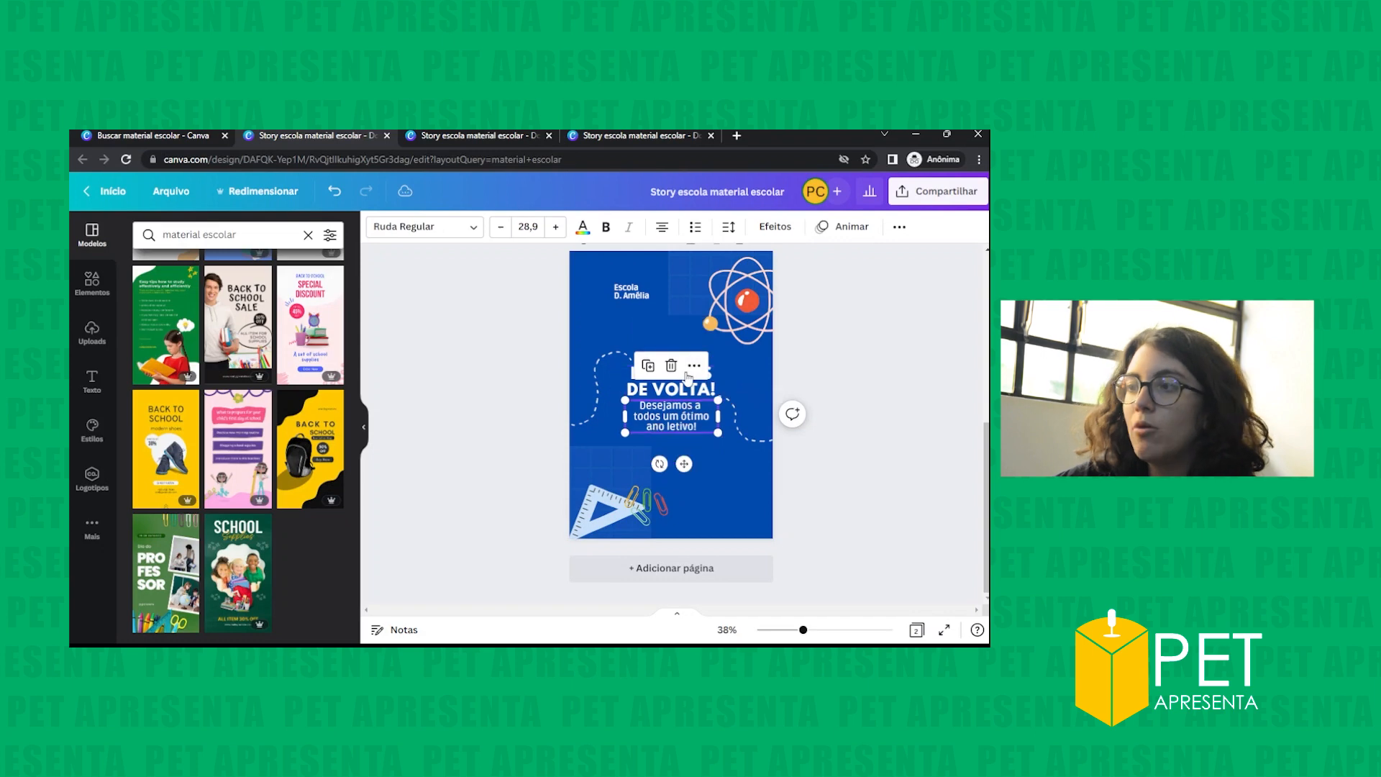
click(681, 388)
click(680, 409)
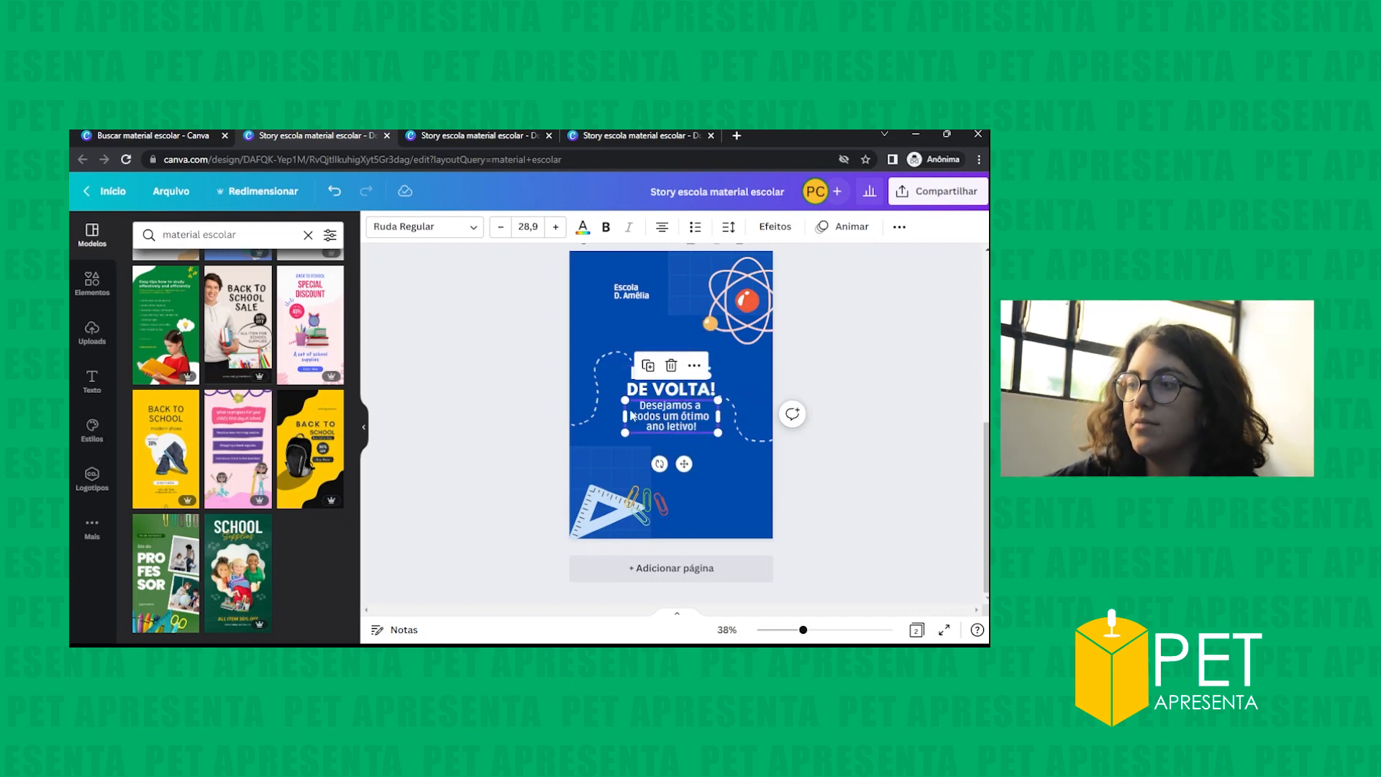
click(591, 413)
click(745, 432)
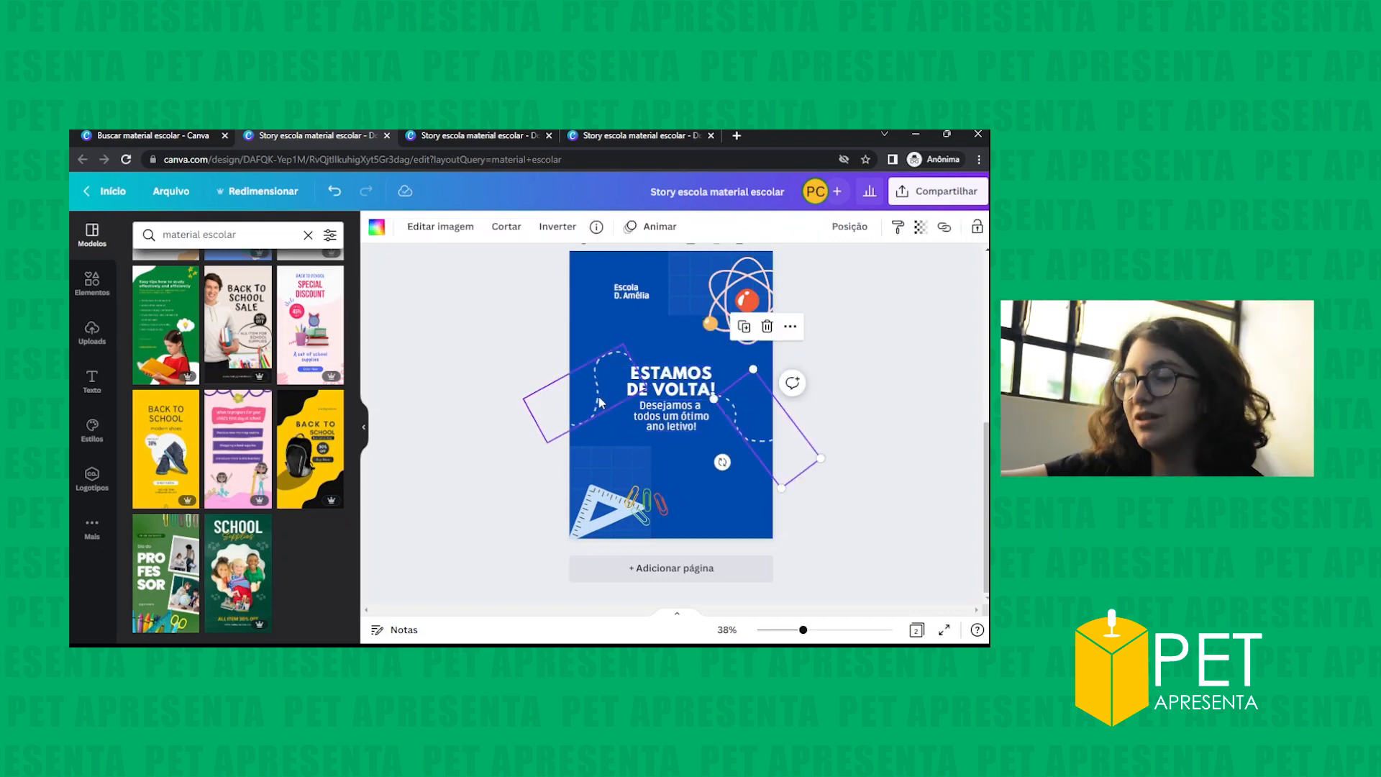
click(575, 417)
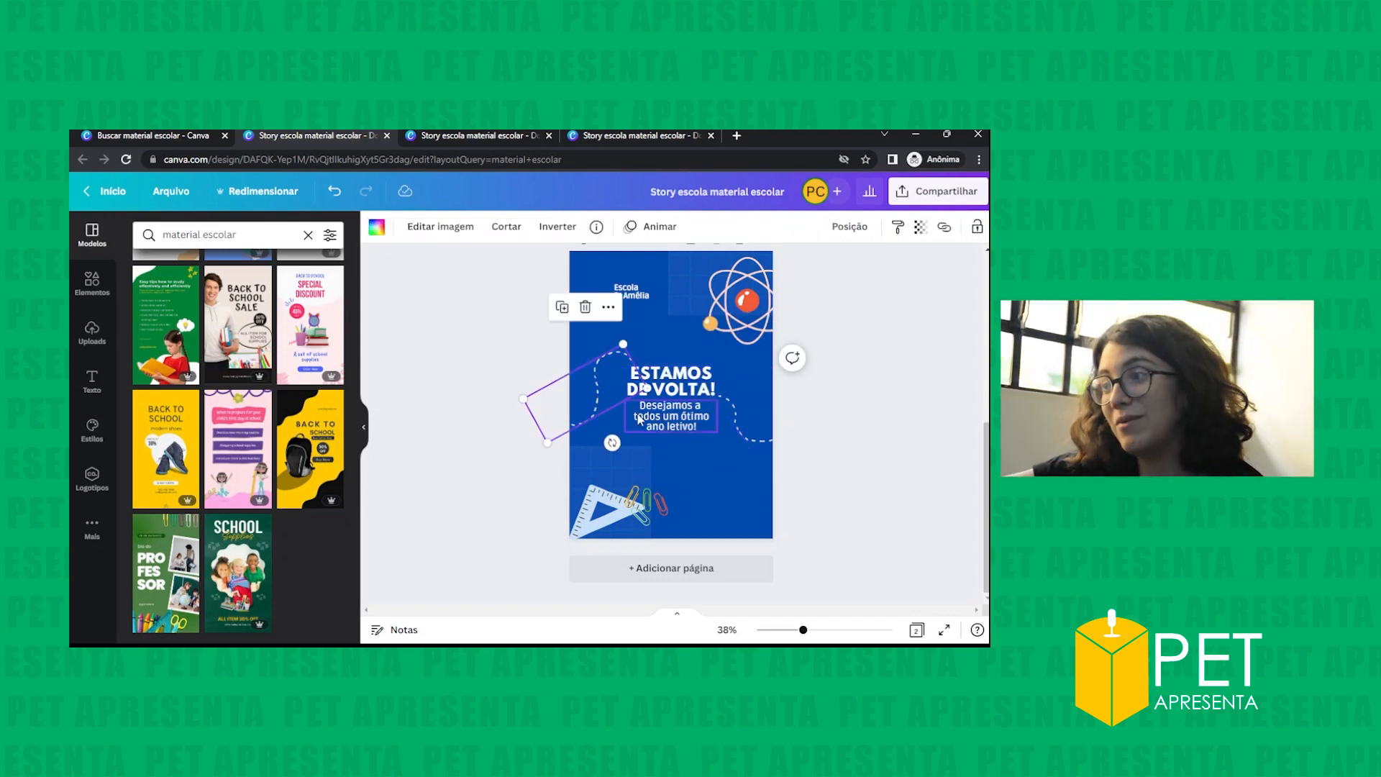
click(727, 472)
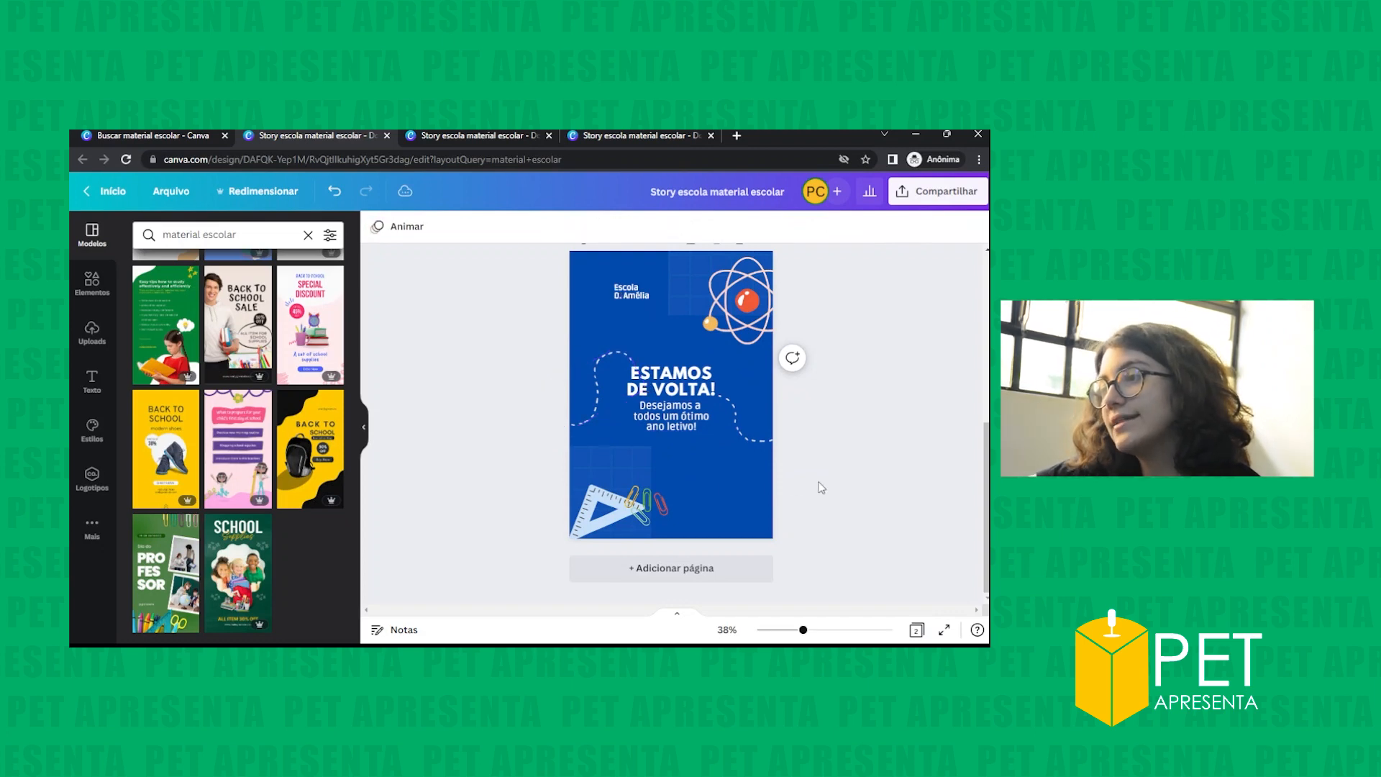
click(669, 389)
click(732, 497)
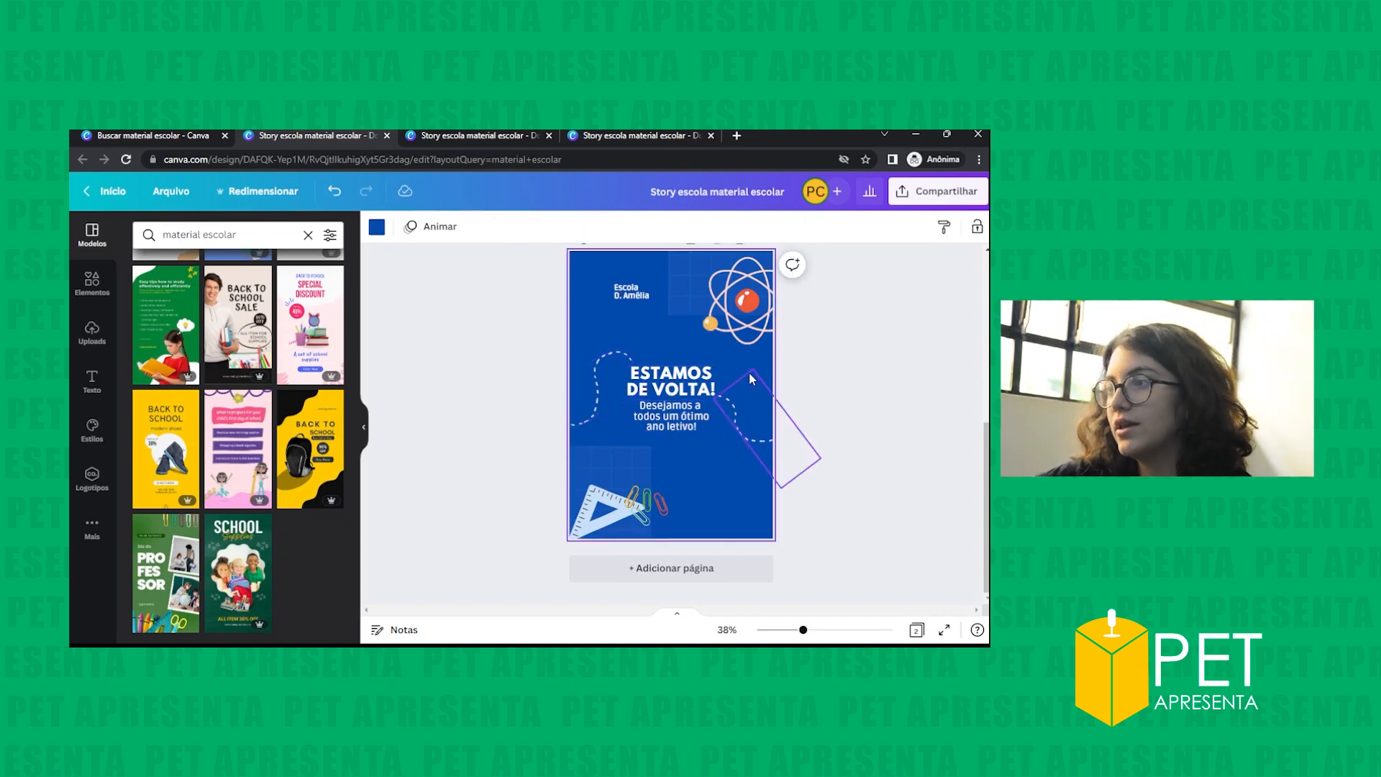
- Duplicate the blue "ESTAMOS DE VOLTA!" page and set the copy's background to the palette's light green
scroll(673, 331, up, 1)
click(713, 306)
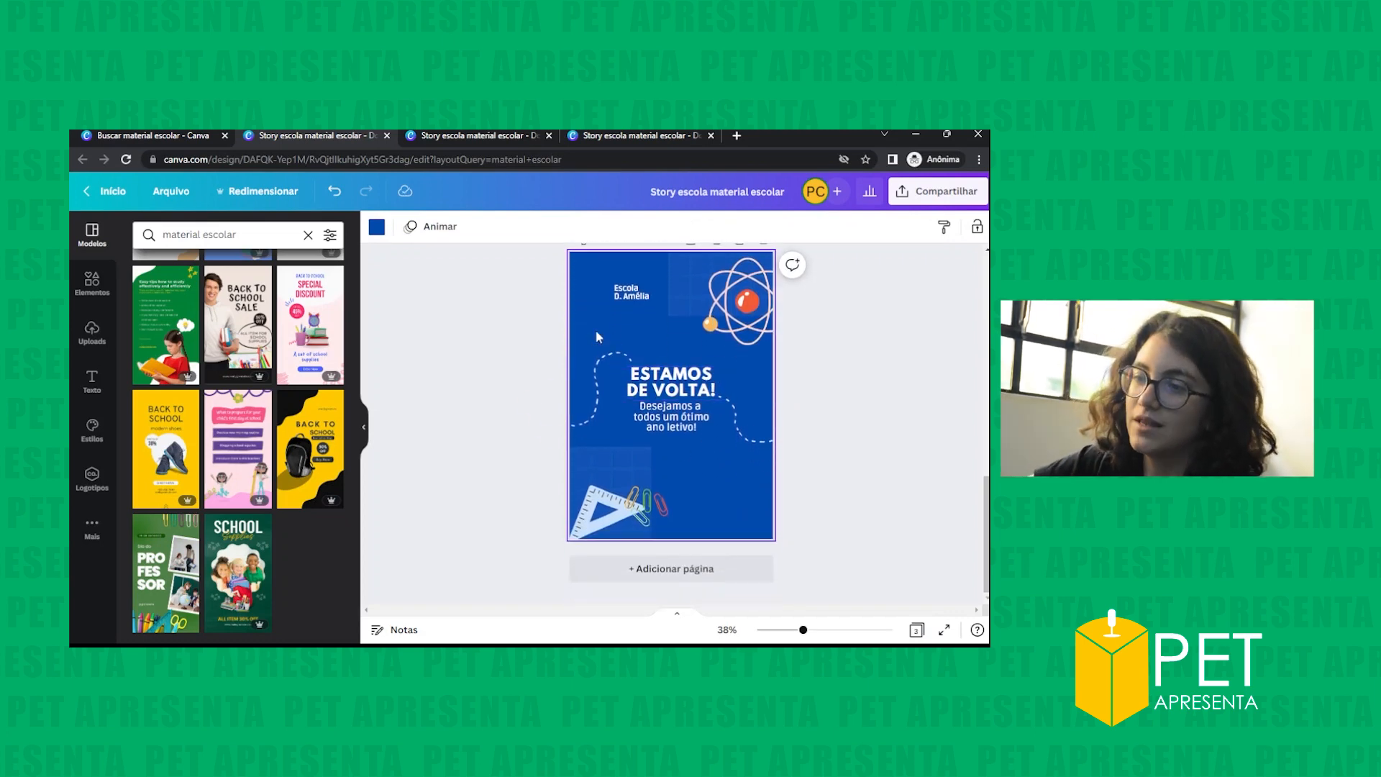
click(376, 227)
click(214, 562)
scroll(487, 498, up, 1)
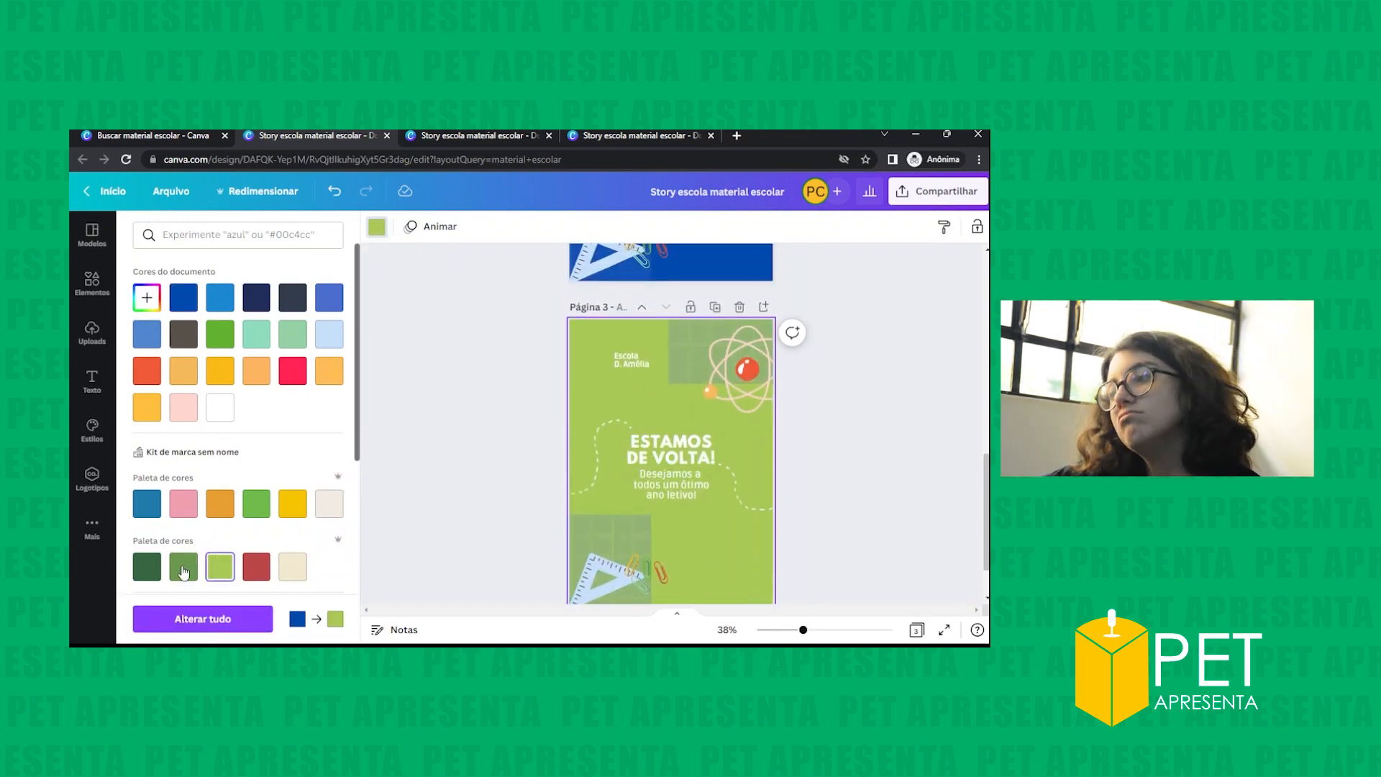
- Try the palette's dark and medium greens as page 3's background and return to the light green
click(151, 574)
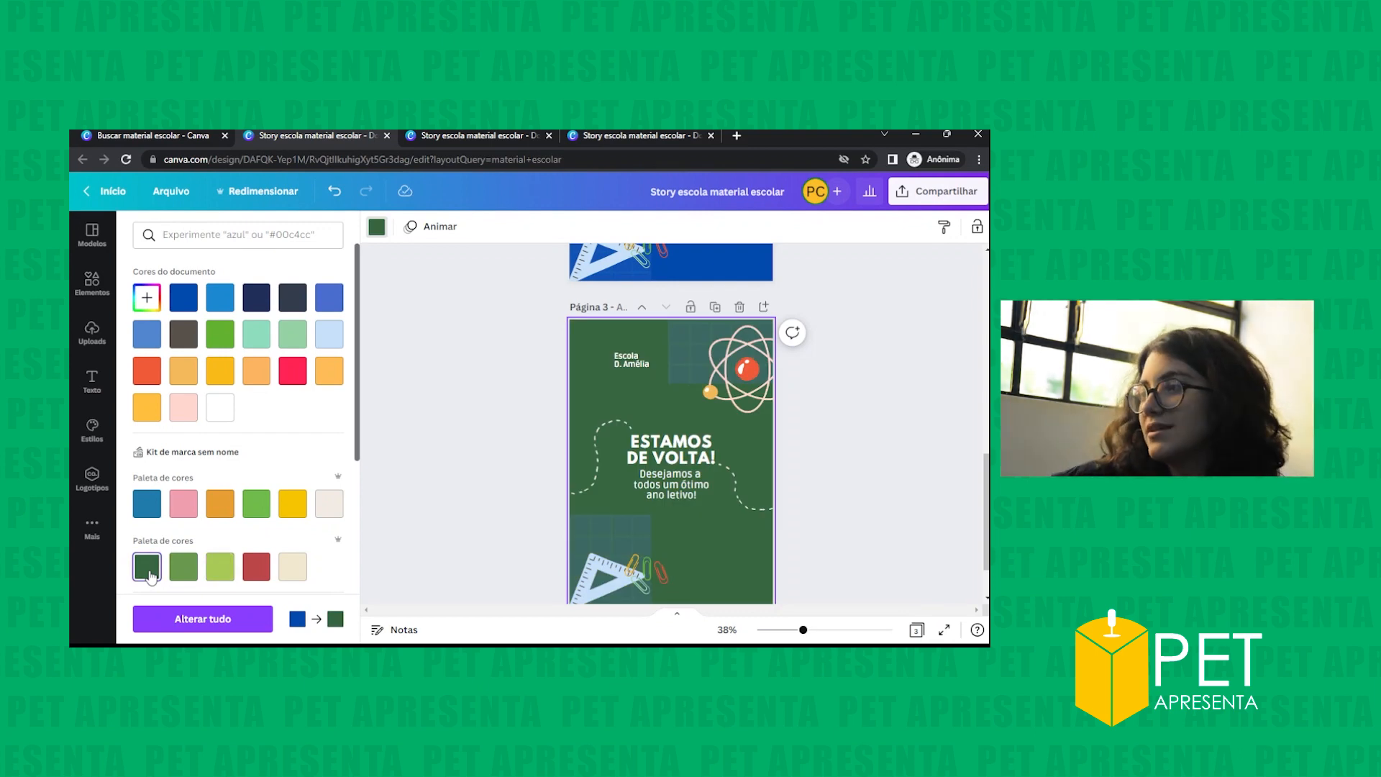
click(185, 568)
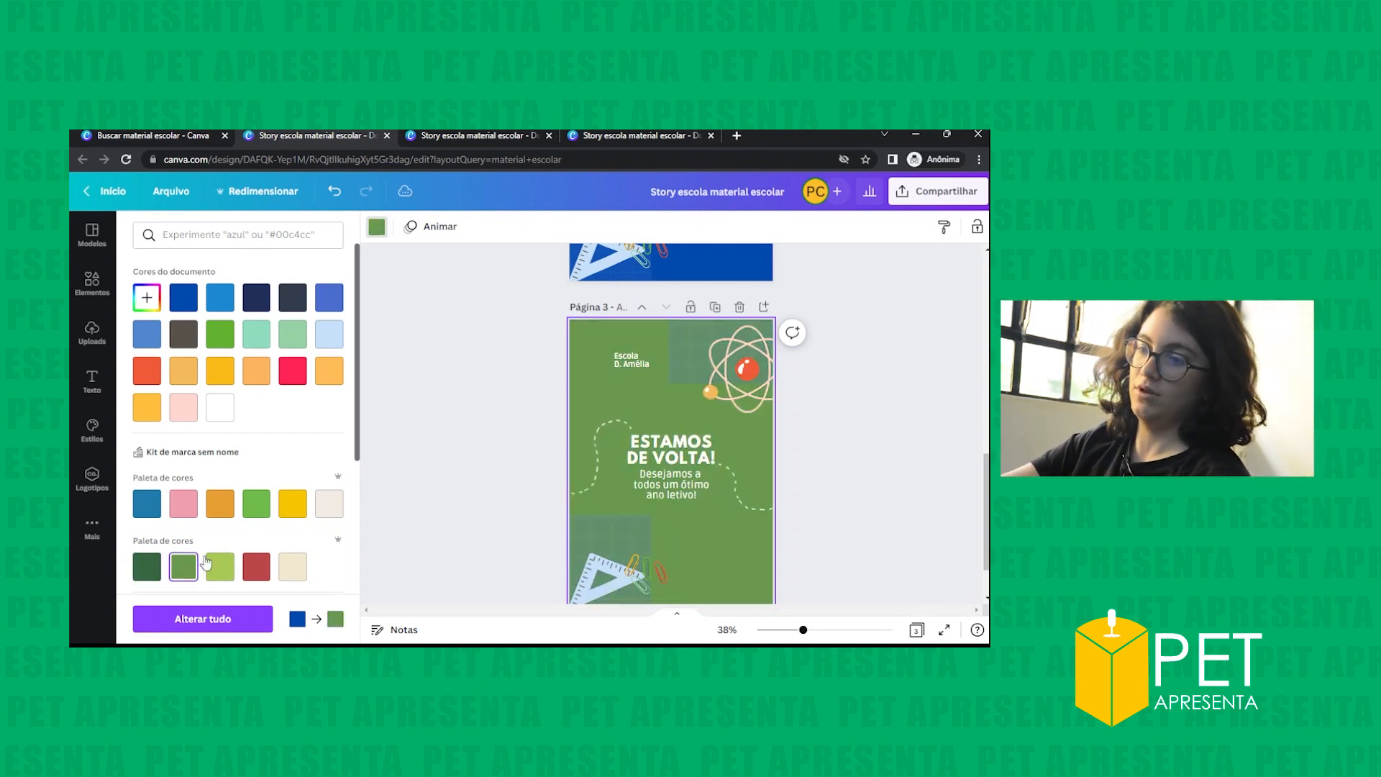
scroll(498, 508, down, 2)
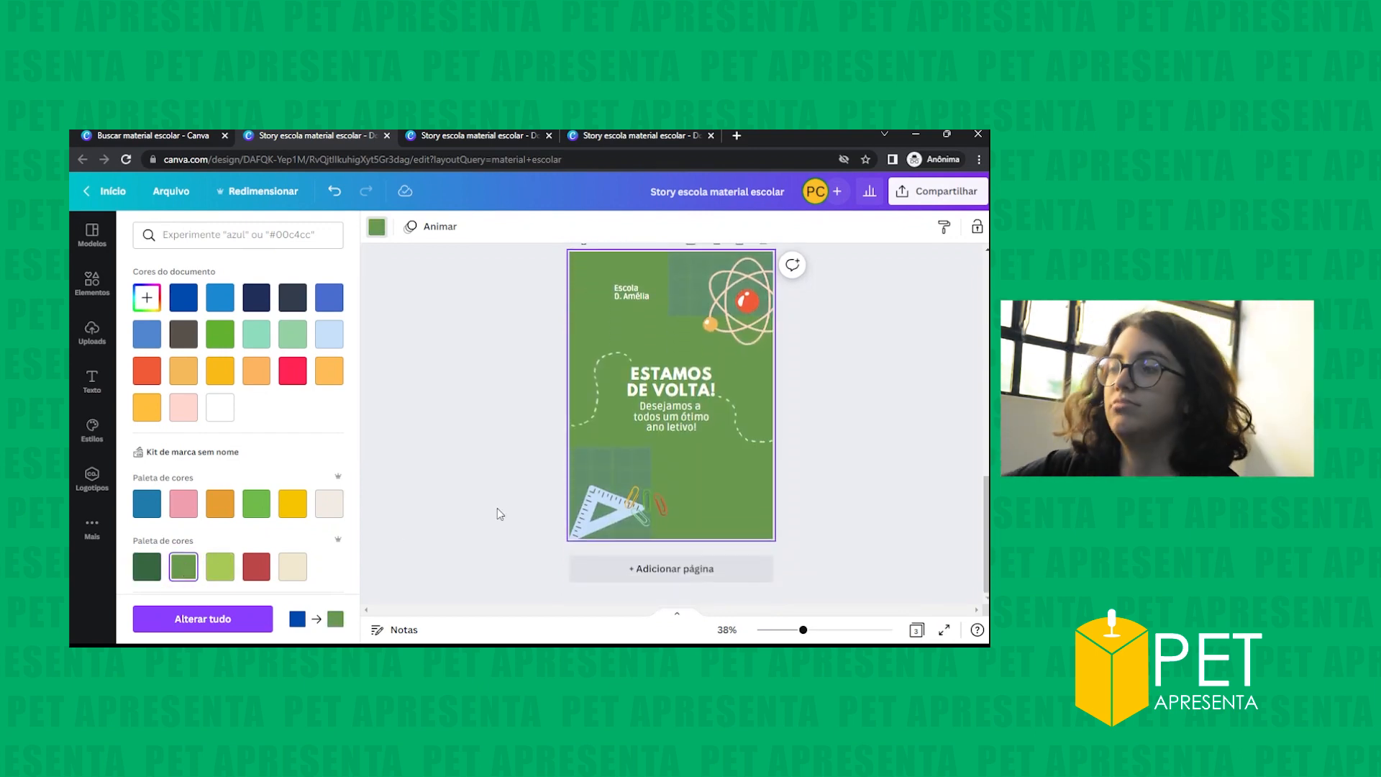
click(227, 564)
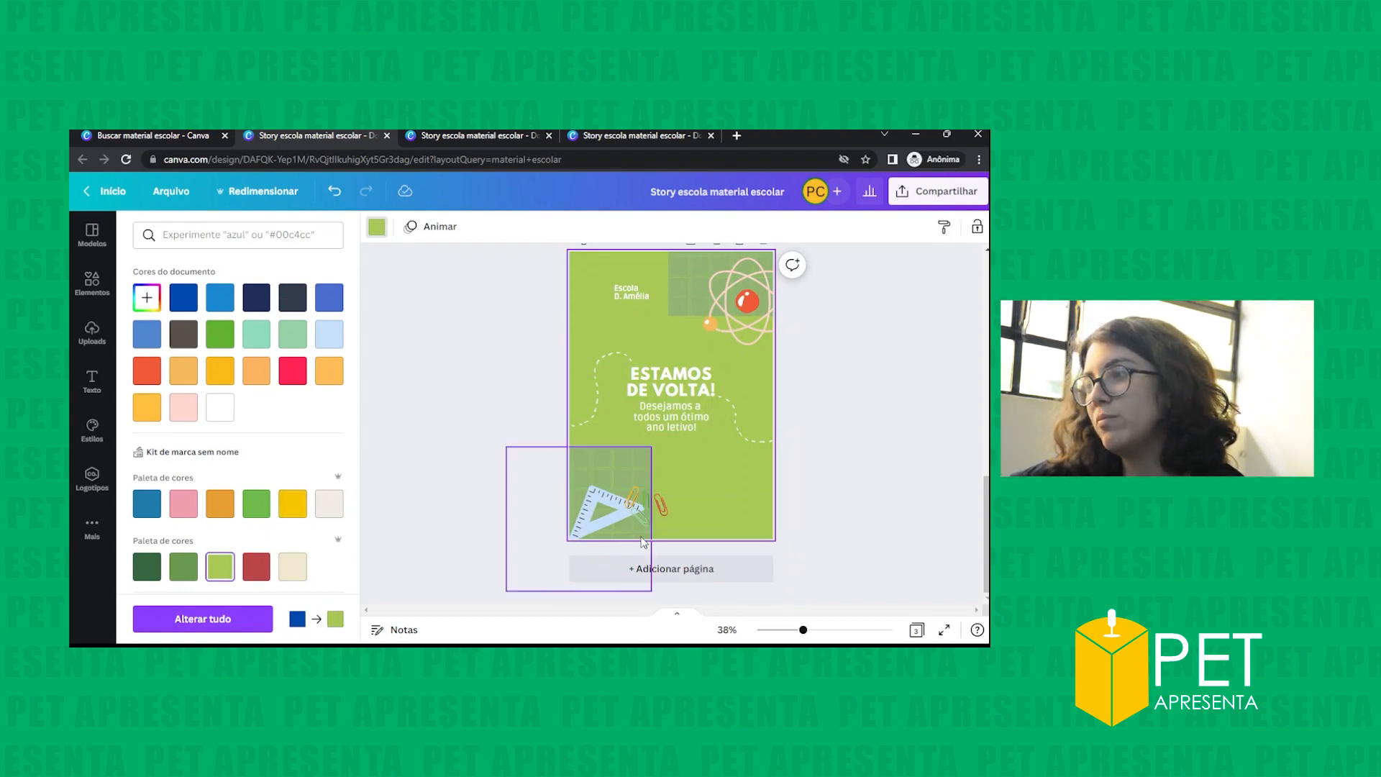
scroll(596, 464, up, 4)
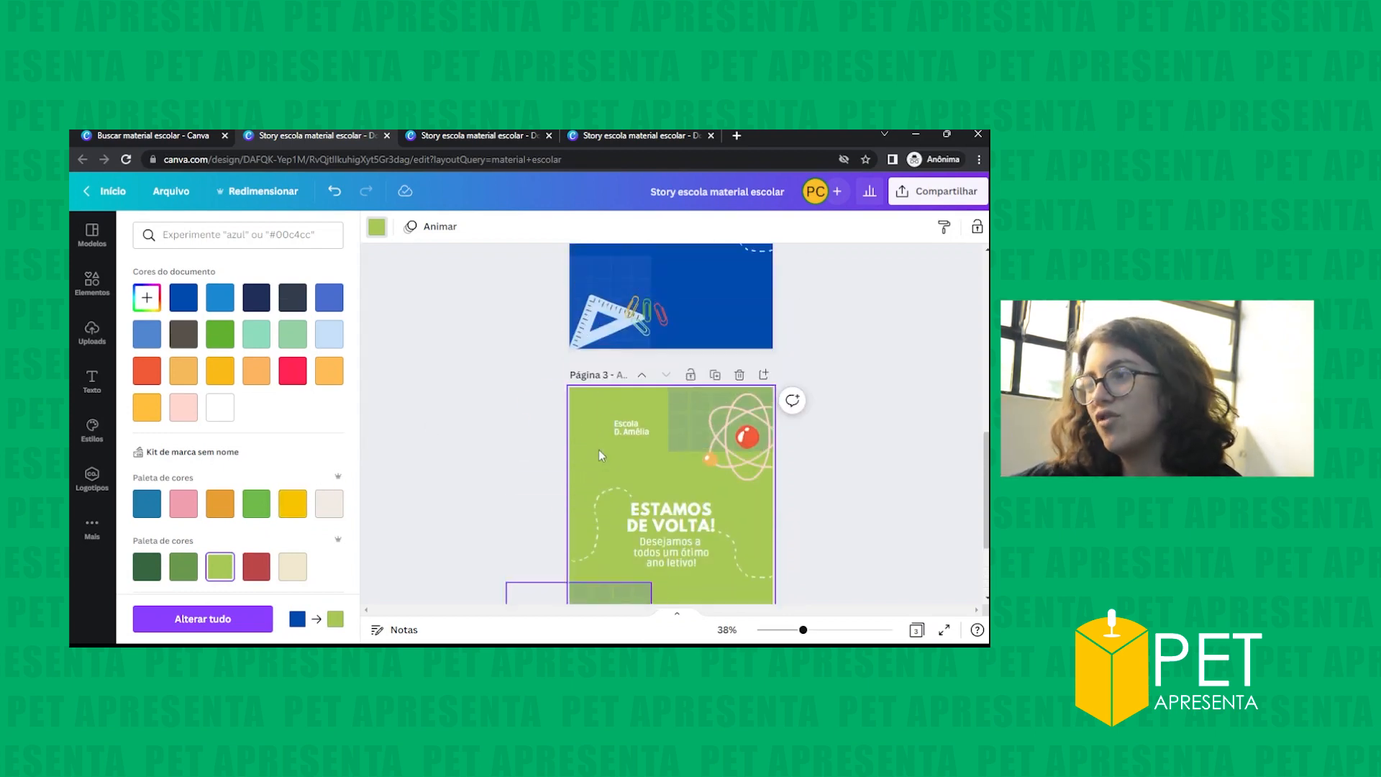
scroll(597, 504, down, 4)
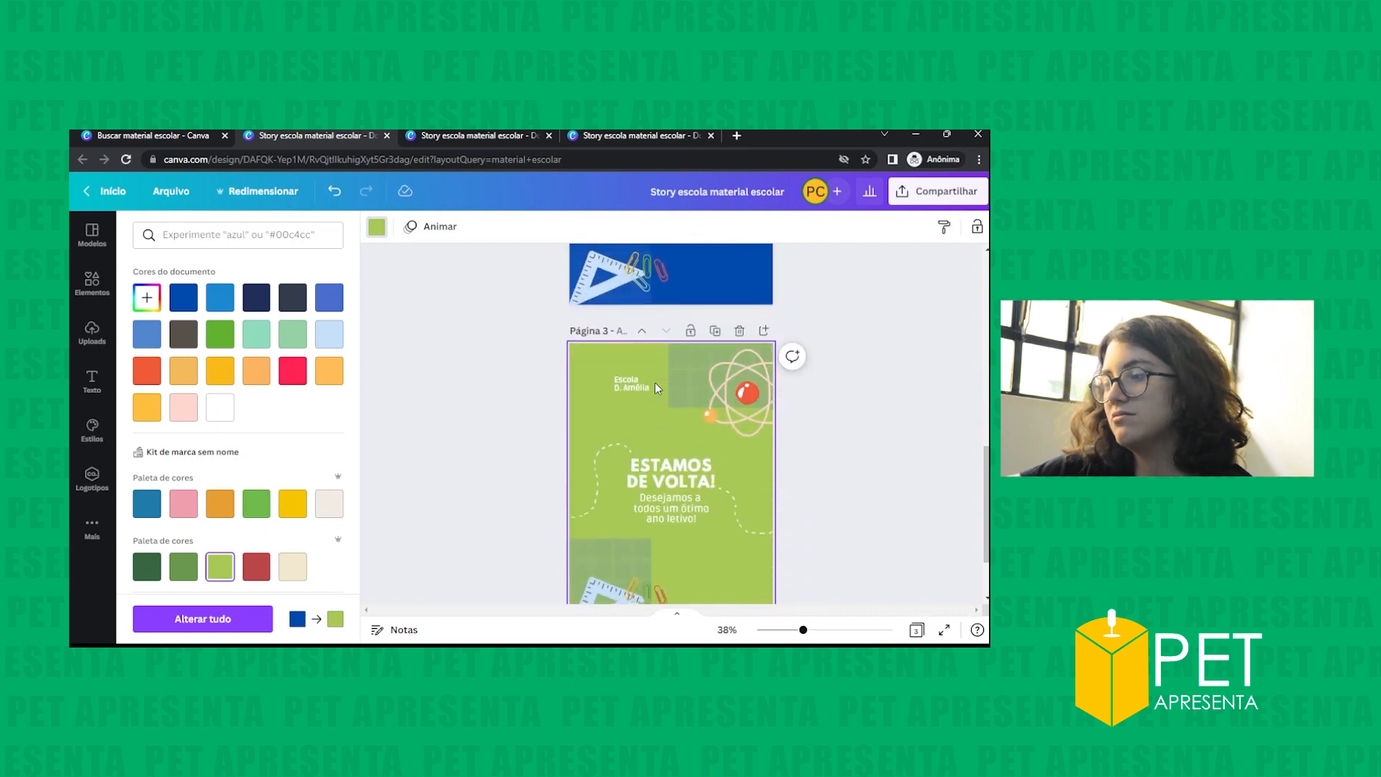
- Delete both squared grid images and the atom illustration from page 3
click(597, 546)
scroll(597, 540, down, 2)
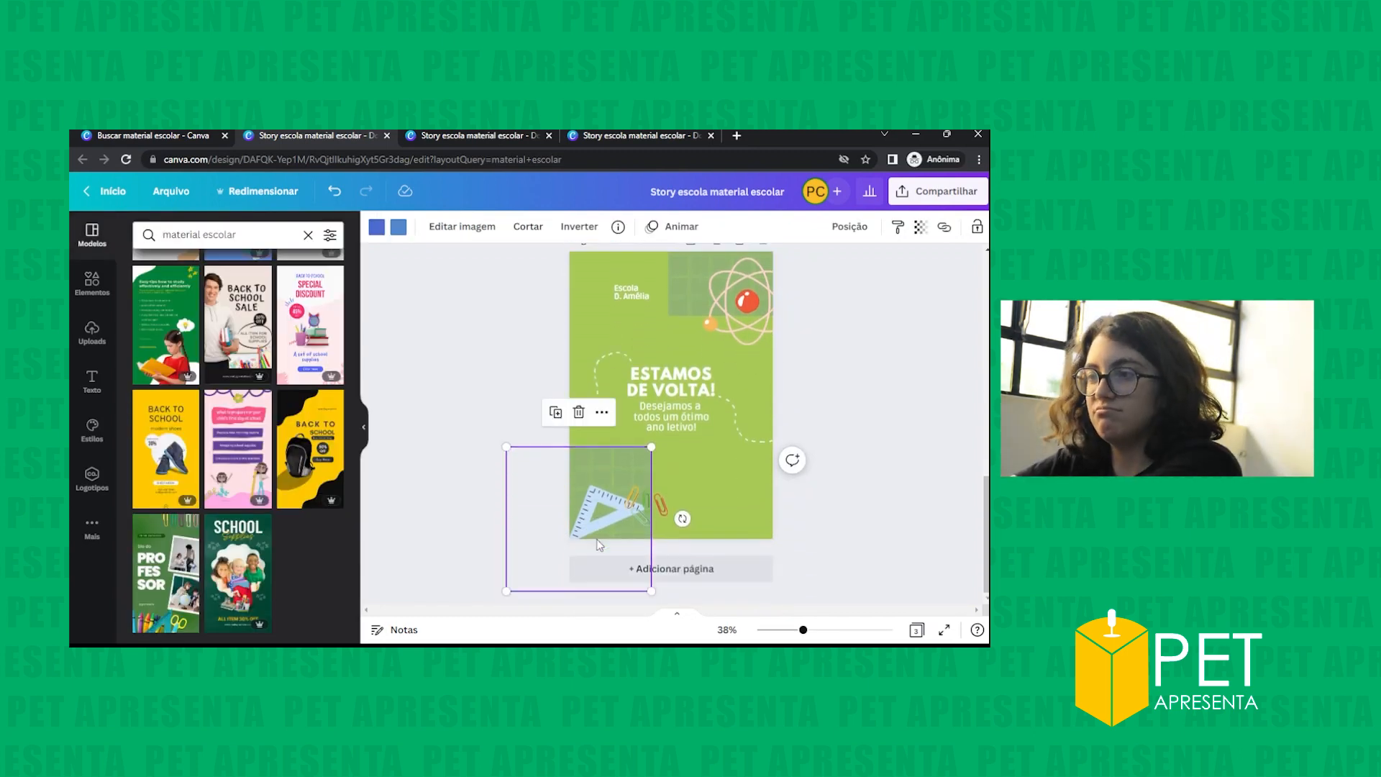
click(601, 537)
click(678, 281)
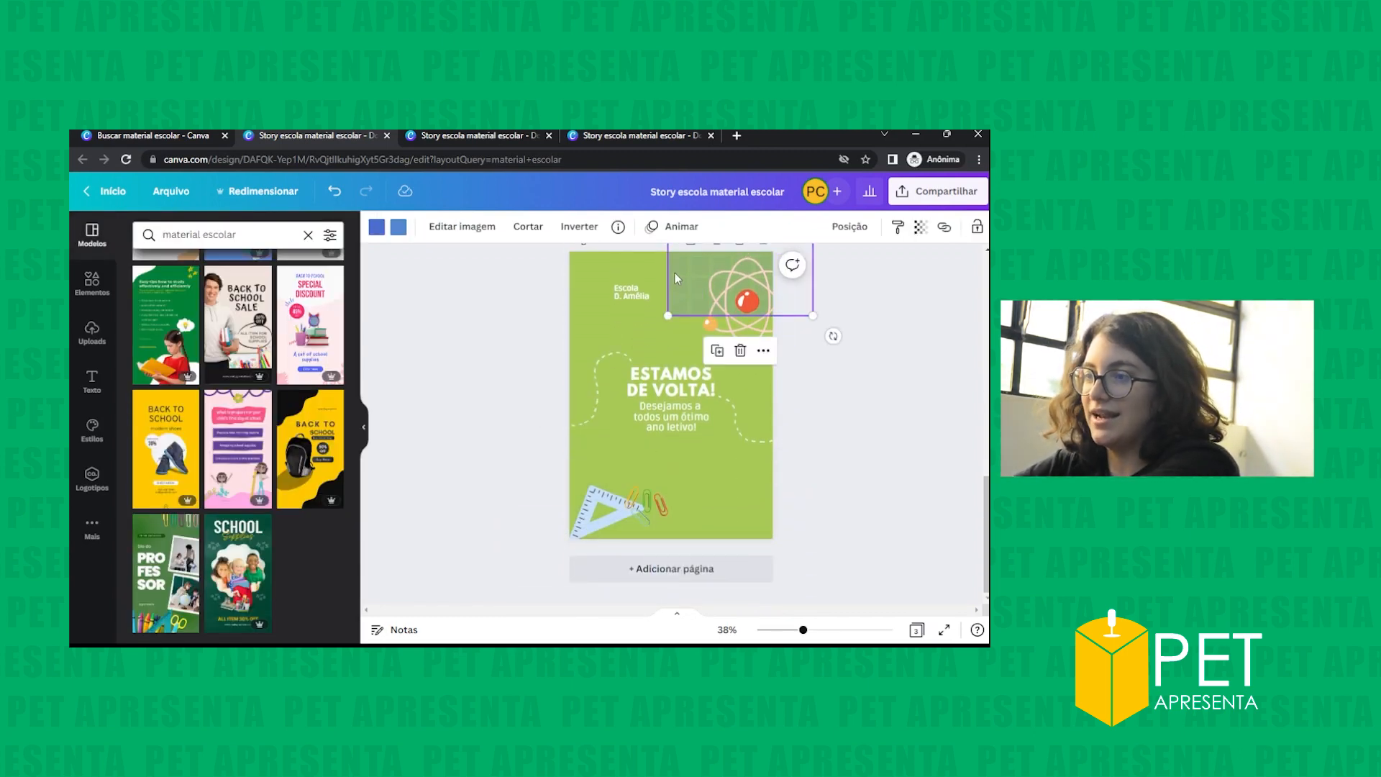
click(689, 315)
click(726, 320)
click(694, 353)
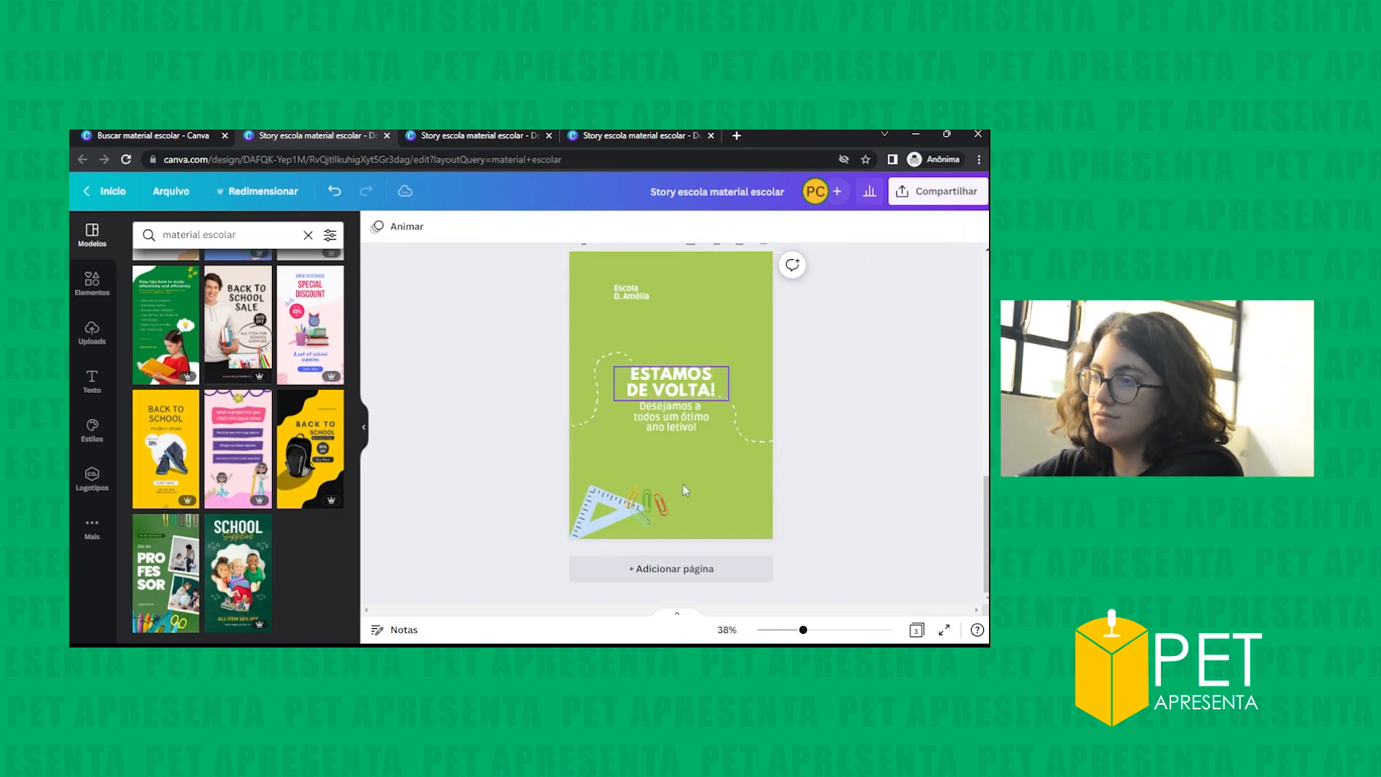
- Delete the set square, the paper clips and the school name text from page 3
click(610, 509)
key(Delete)
click(662, 509)
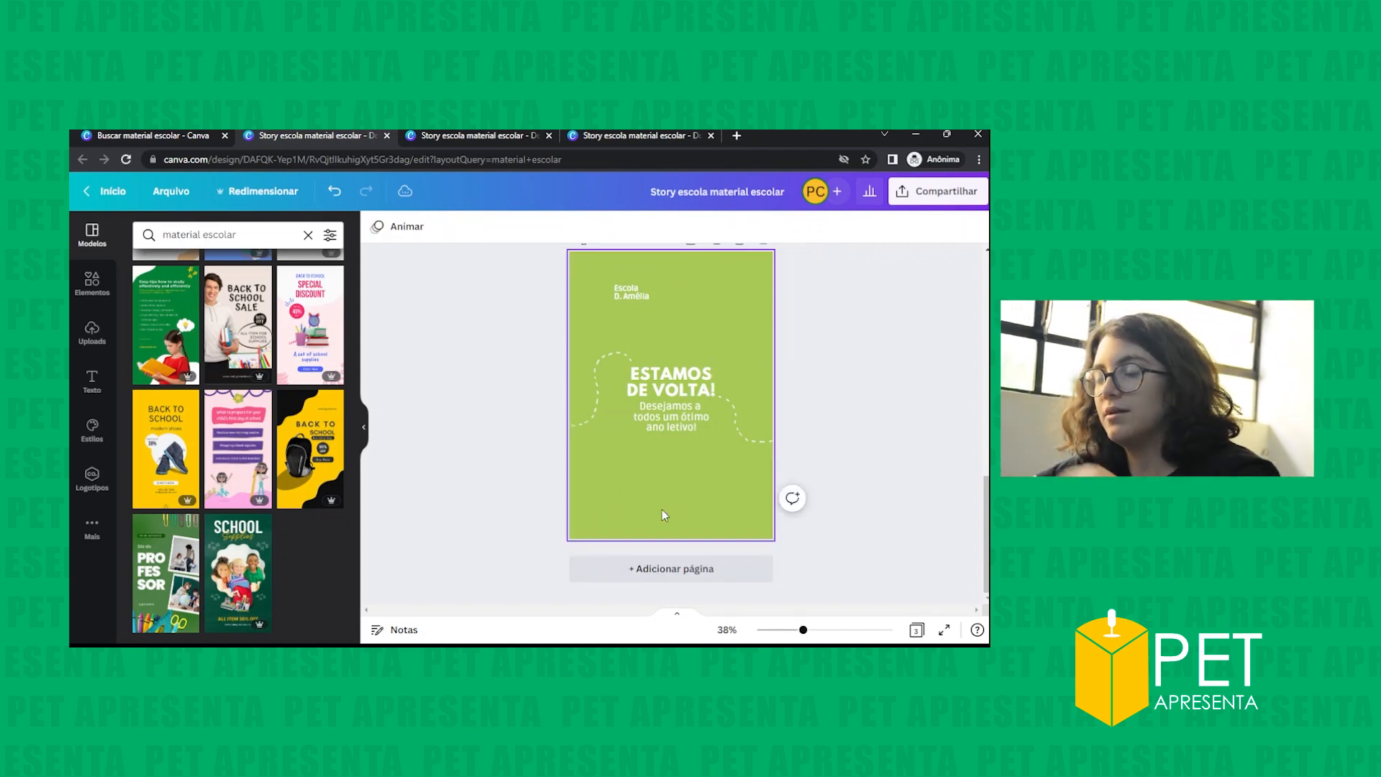
key(Delete)
click(631, 292)
key(Delete)
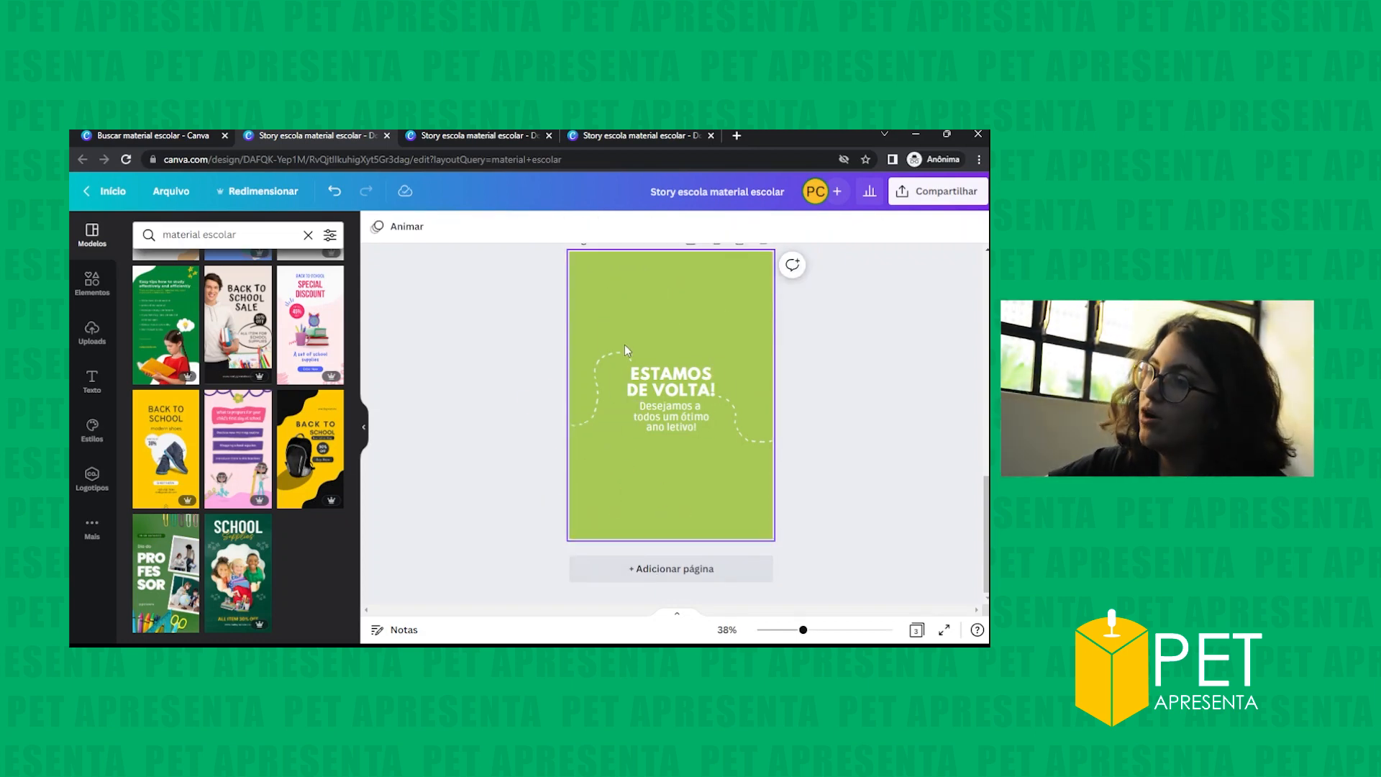
- Move the dashed line beside the start of page 3's heading slightly down and outward
click(615, 360)
drag(615, 354, 610, 371)
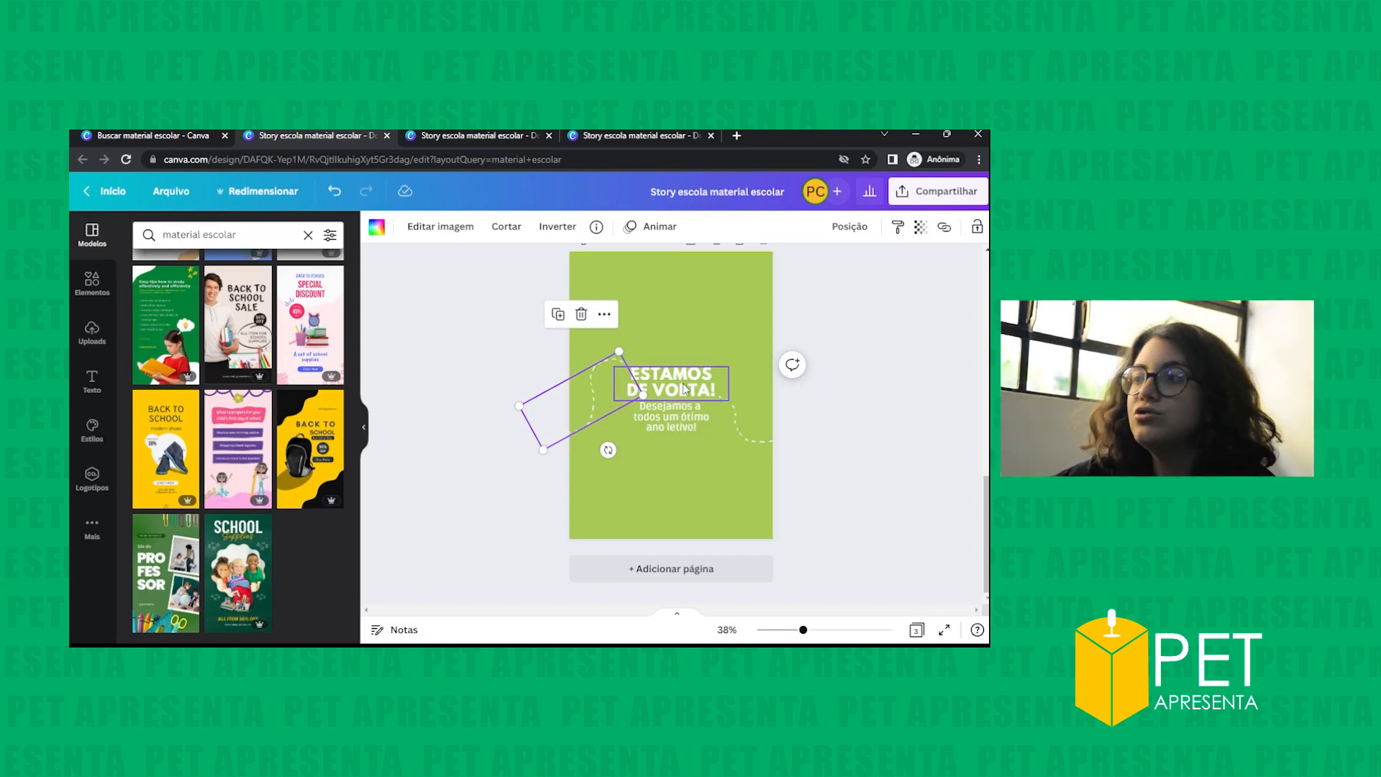
click(689, 421)
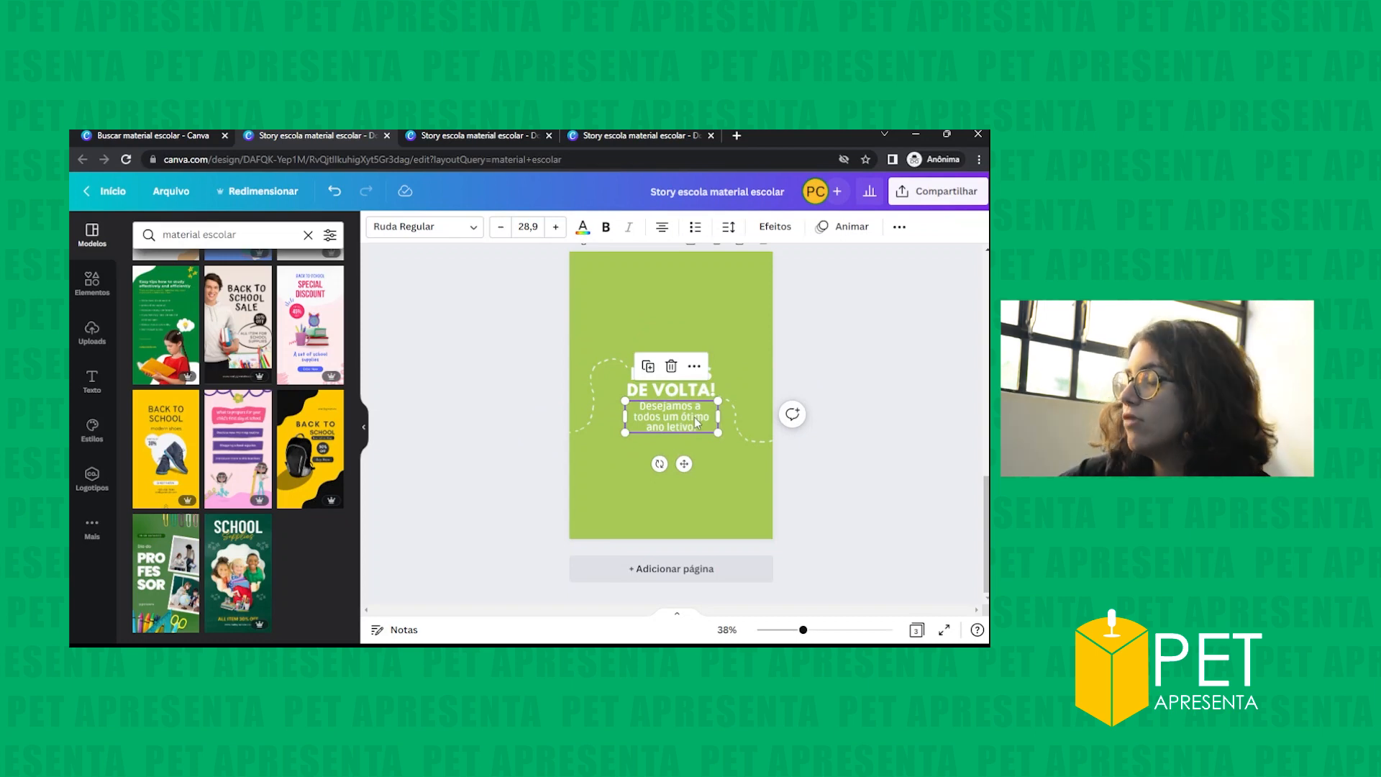
- Replace page 3's heading text with "ARRECADAÇÃO MATERIAL ESCOLAR"
click(732, 356)
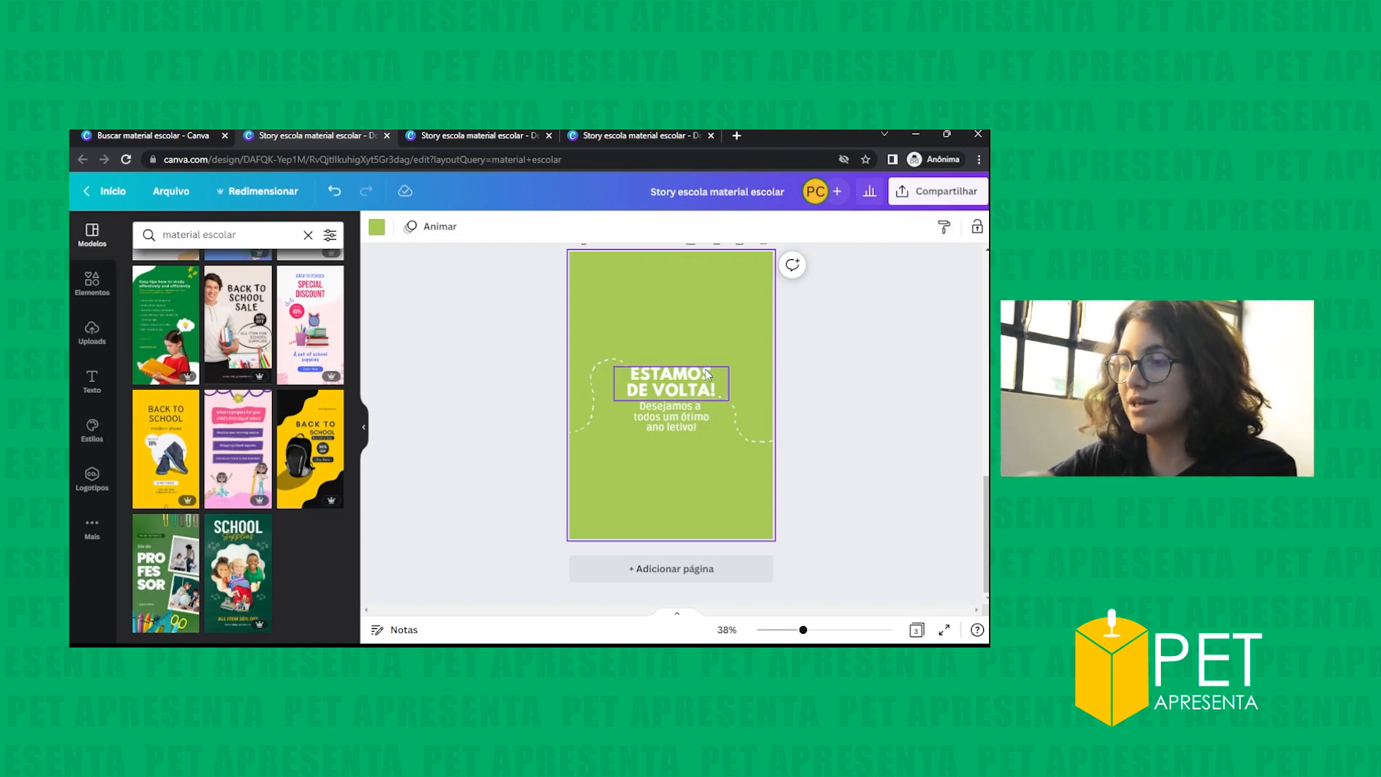
double_click(702, 374)
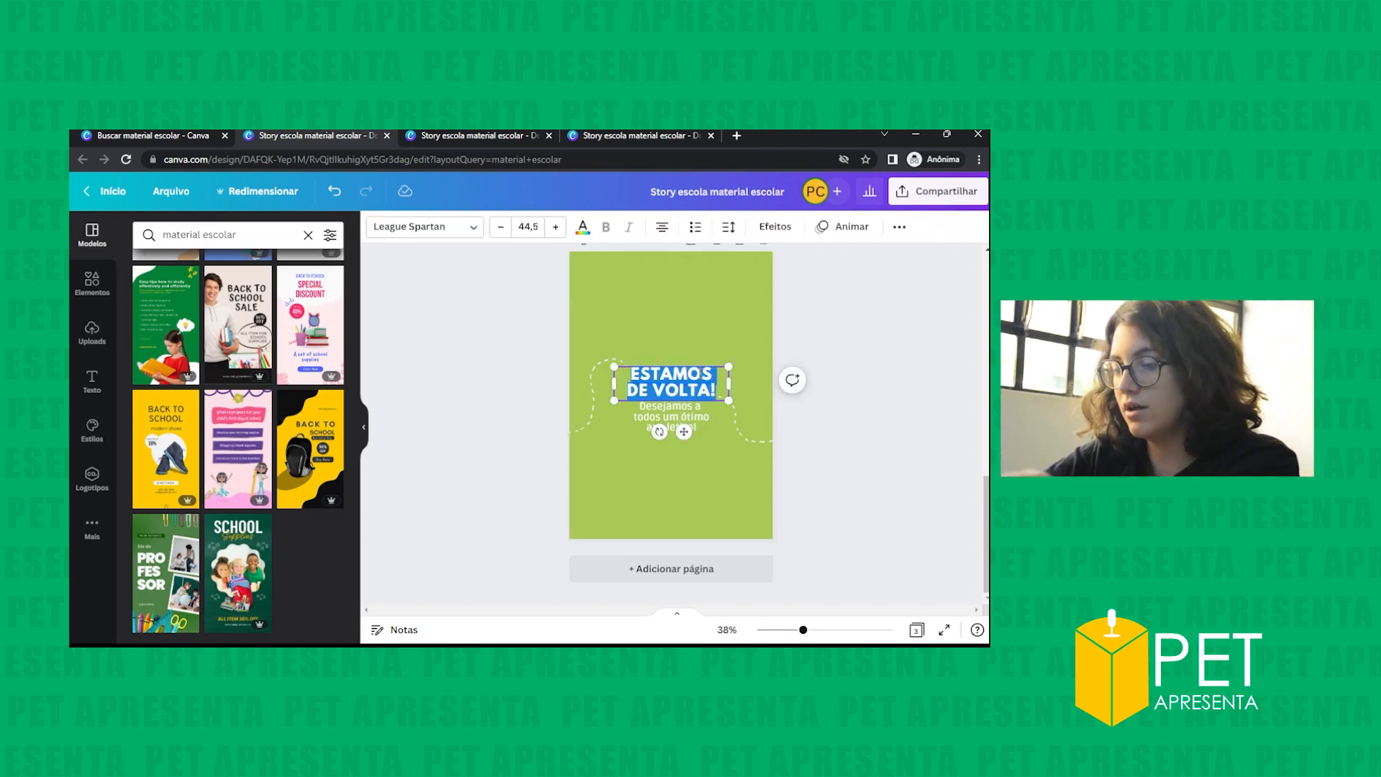
text(ARRE)
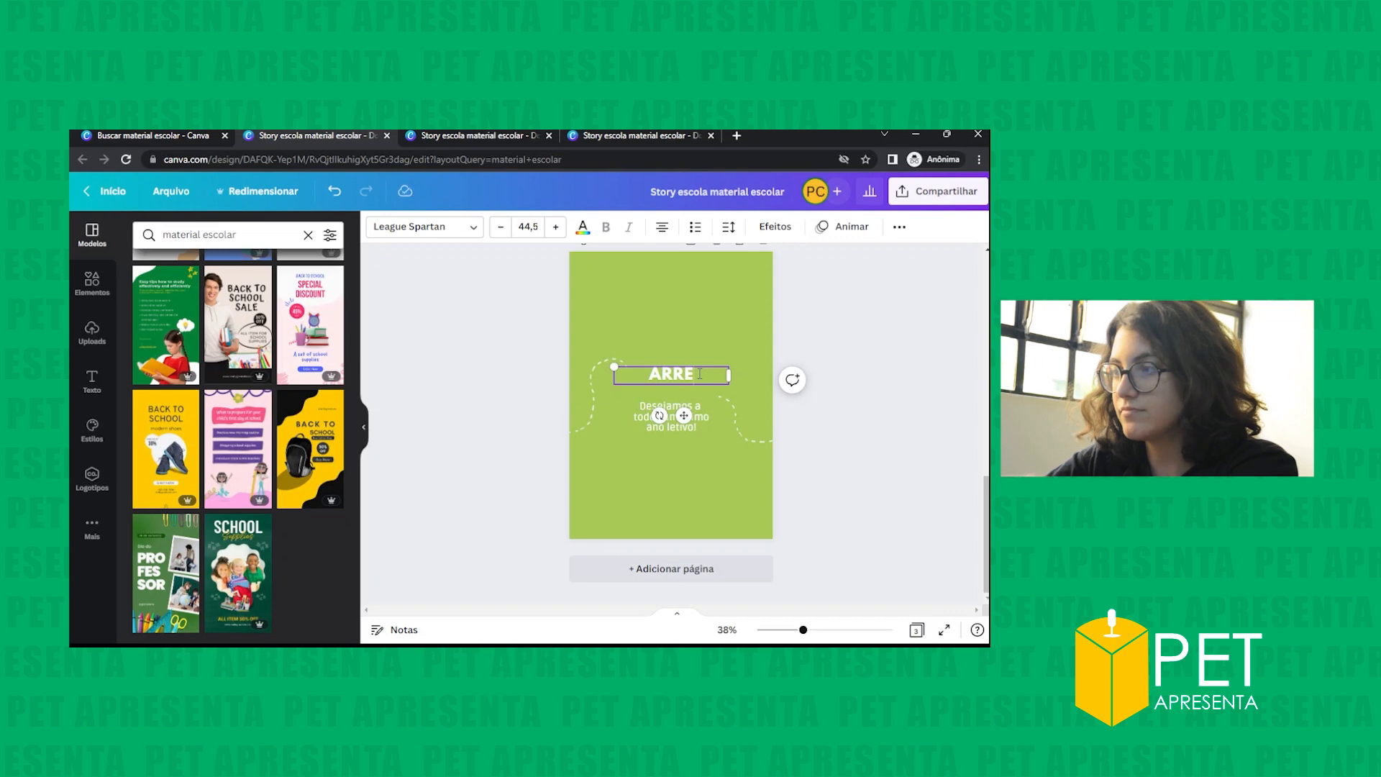
text(CADAÇÃP)
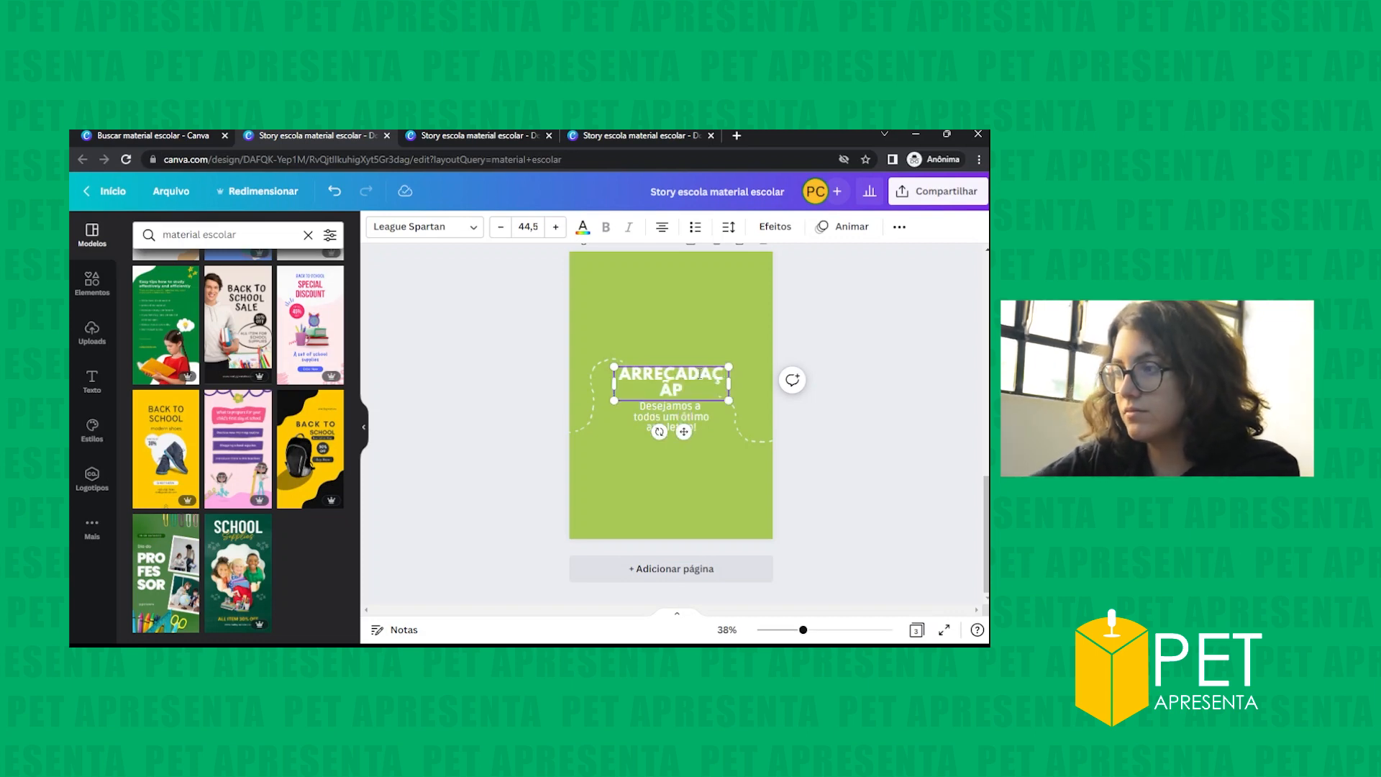
key(BackSpace)
text(O)
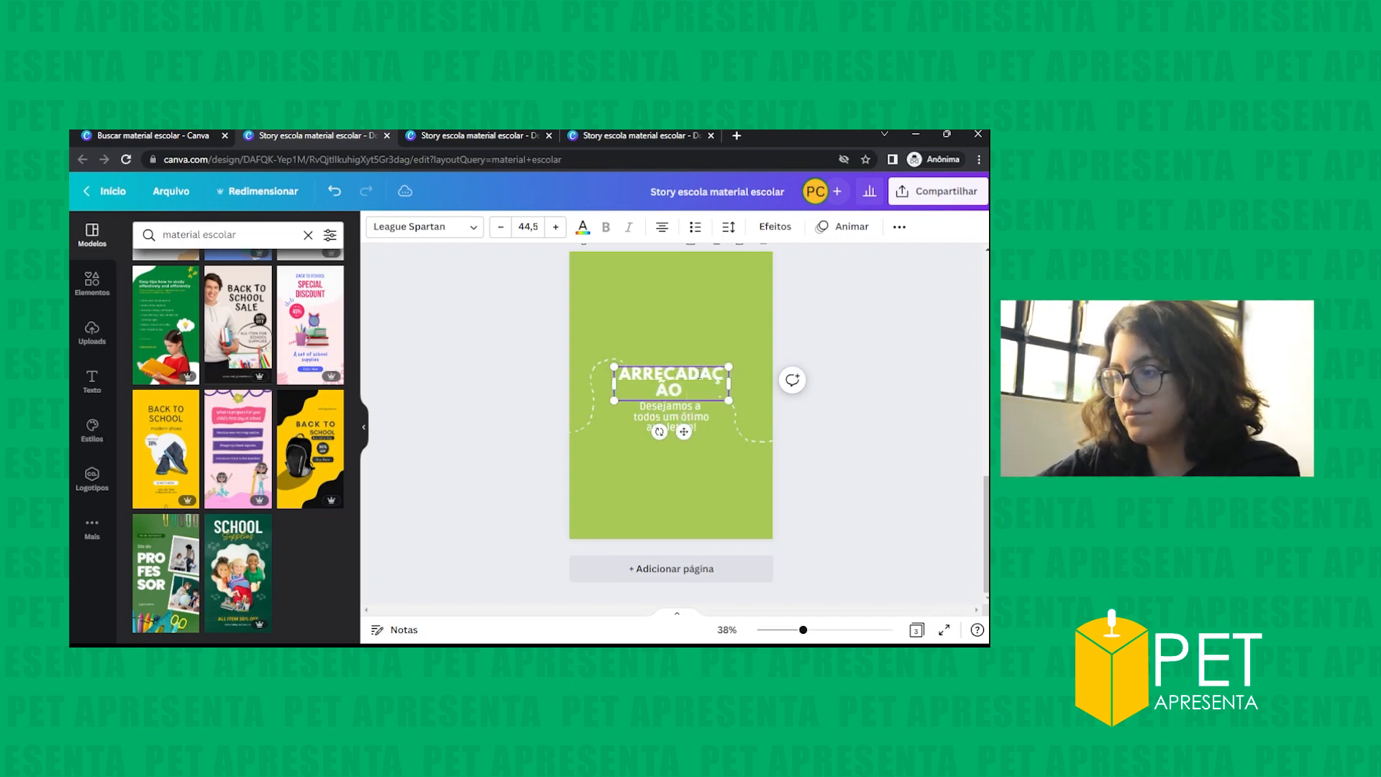
text( MATERIAL ESCOLAR)
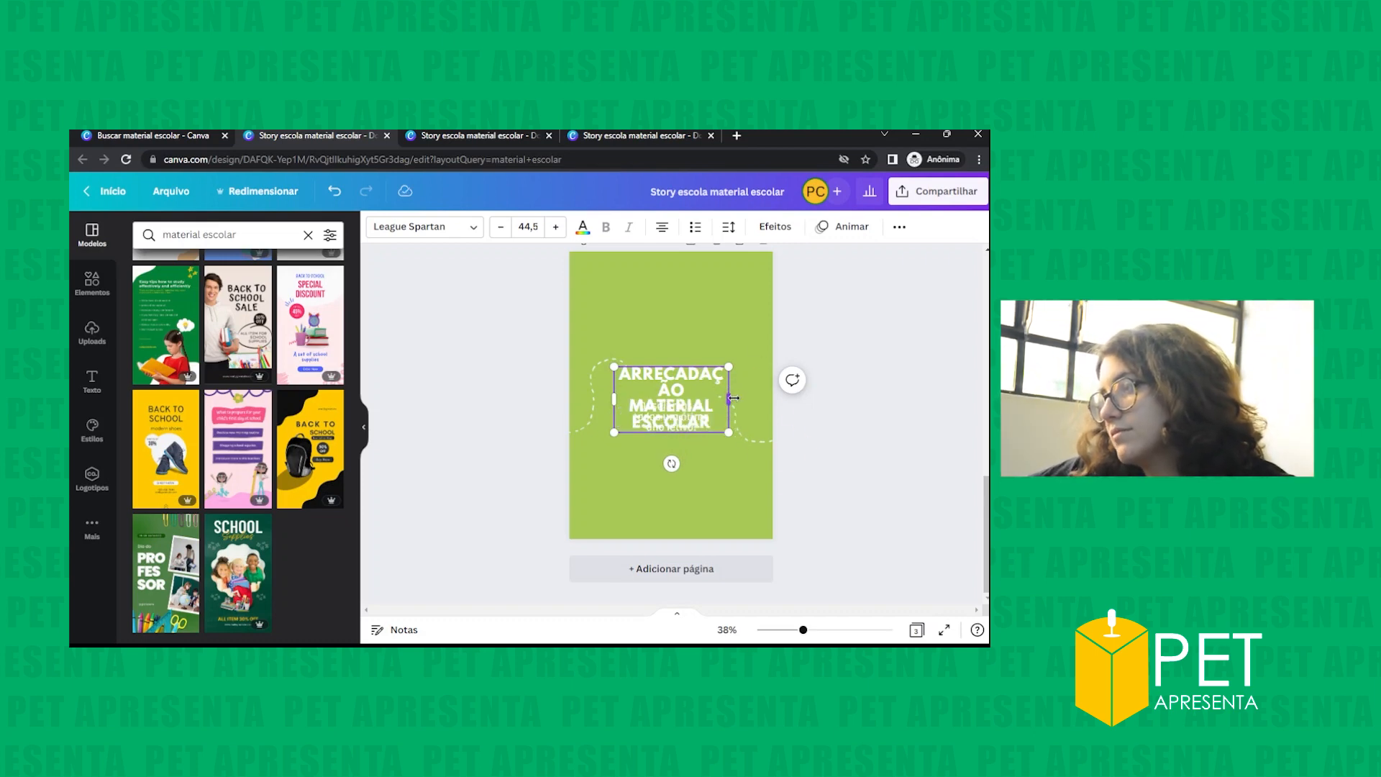
- Widen the heading so "ARRECADAÇÃO" fits on one line, and move it with the dashed lines to the upper part of page 3
drag(728, 400, 692, 277)
drag(740, 398, 579, 283)
click(858, 314)
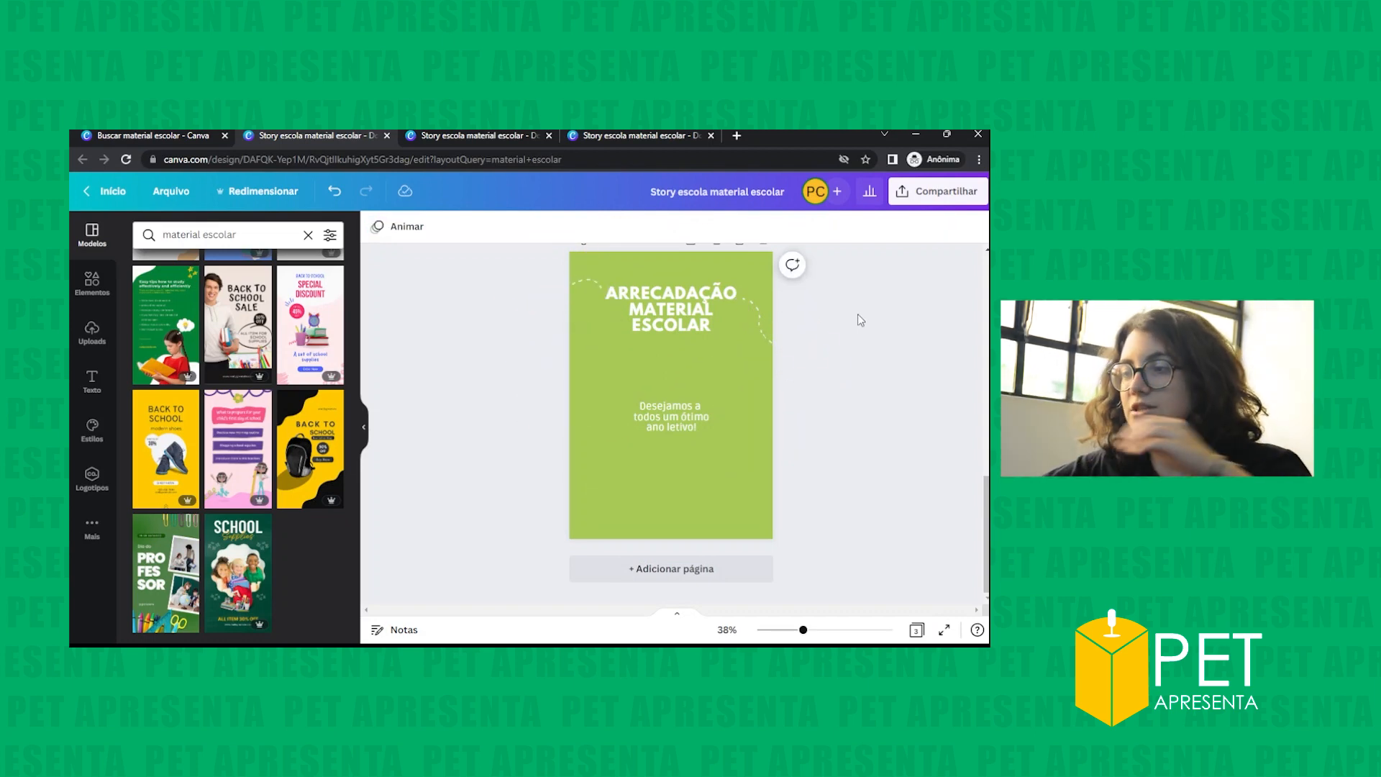
- Duplicate the "Desejamos a todos um ótimo ano letivo!" text so the copy sits below the original
drag(692, 425, 684, 409)
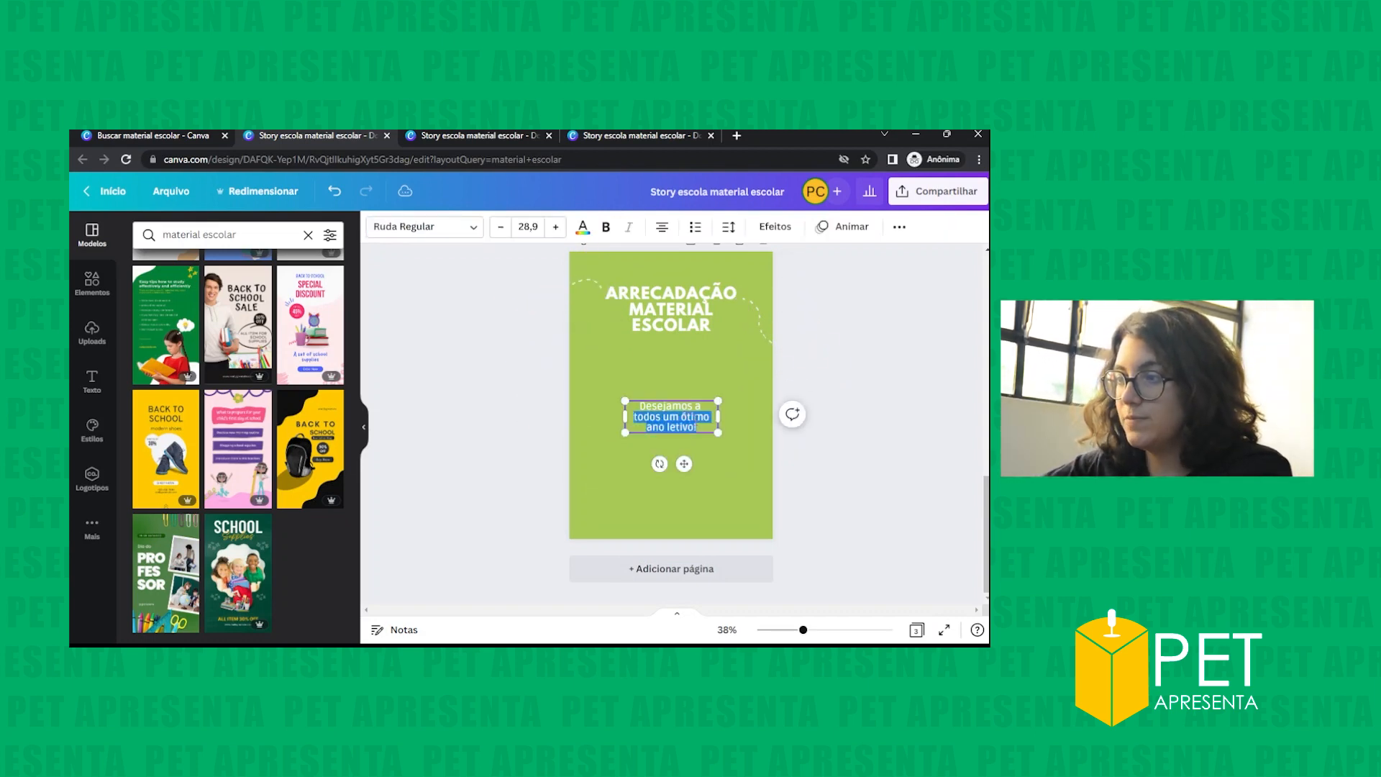
click(680, 373)
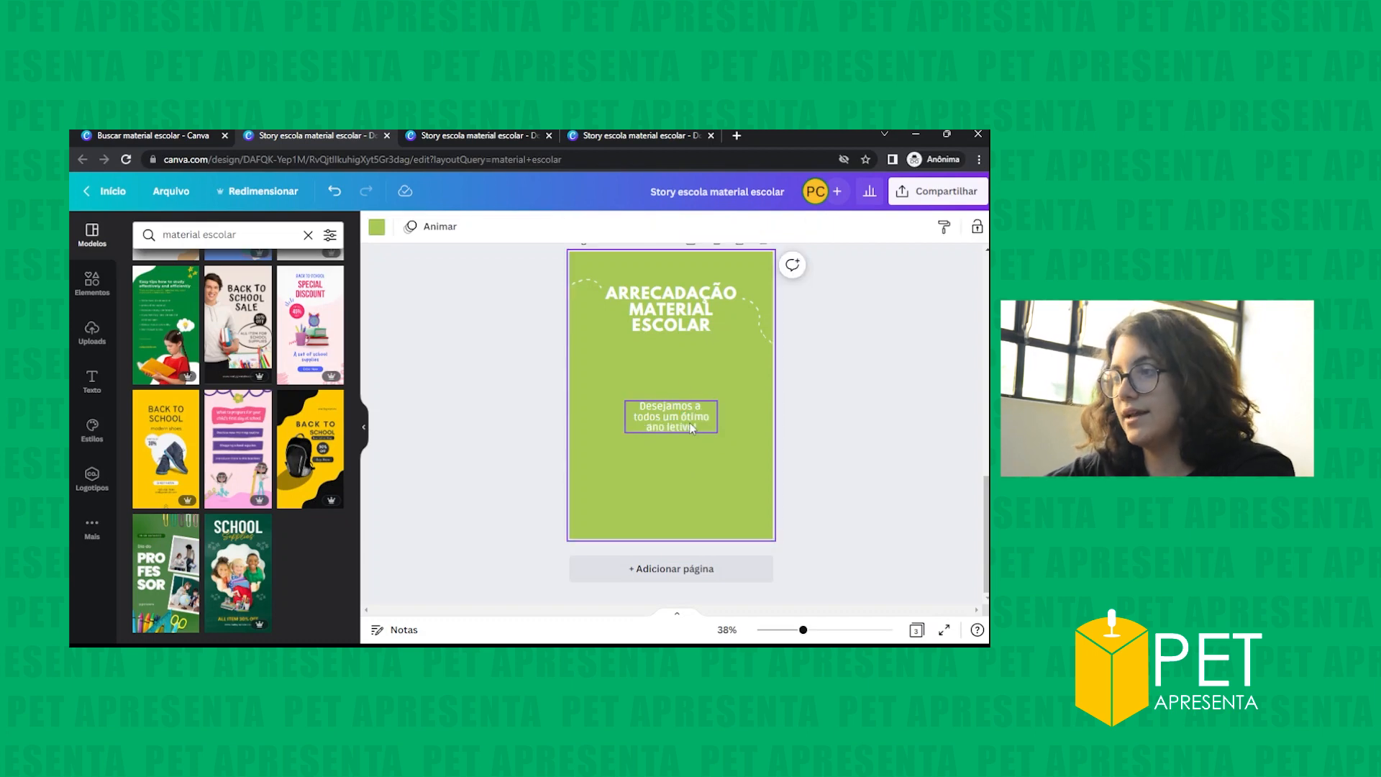
click(692, 427)
click(707, 449)
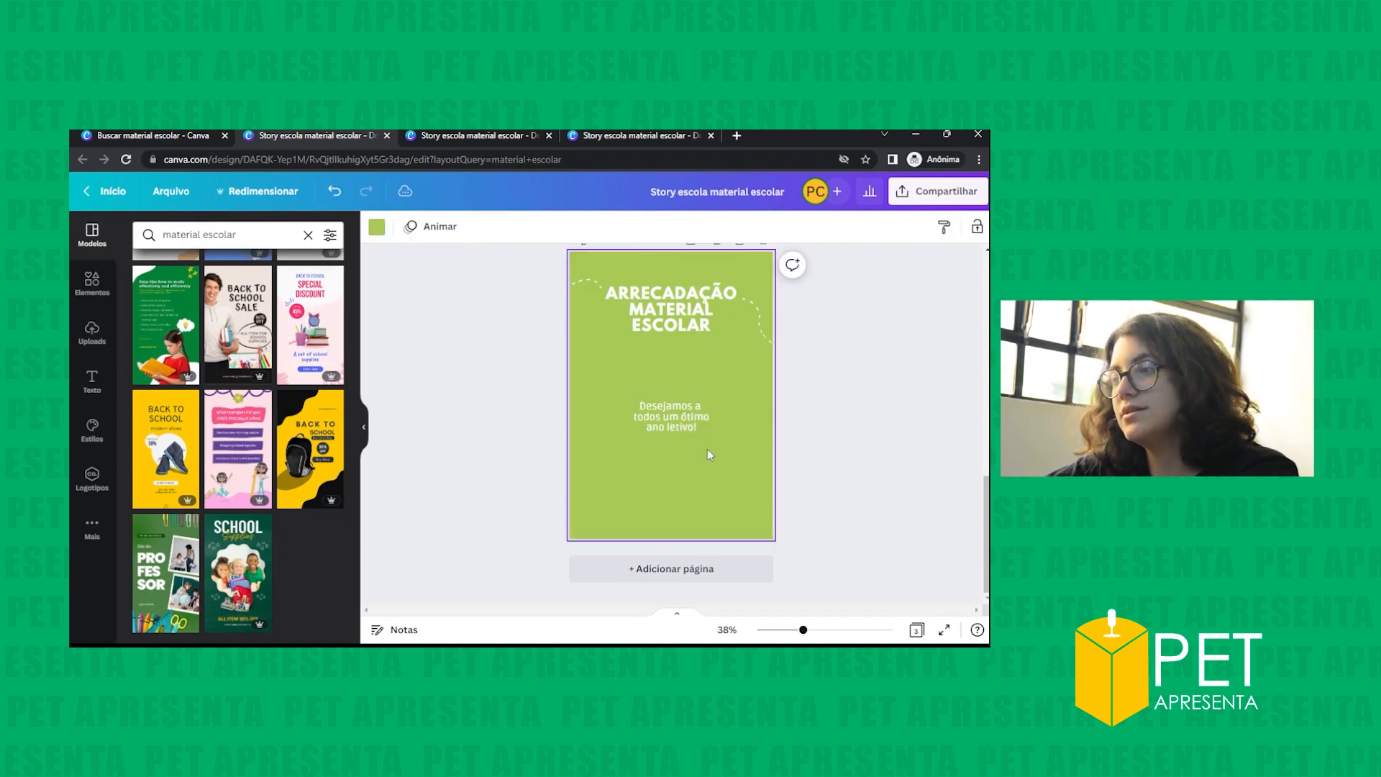
click(689, 430)
key(ctrl+d)
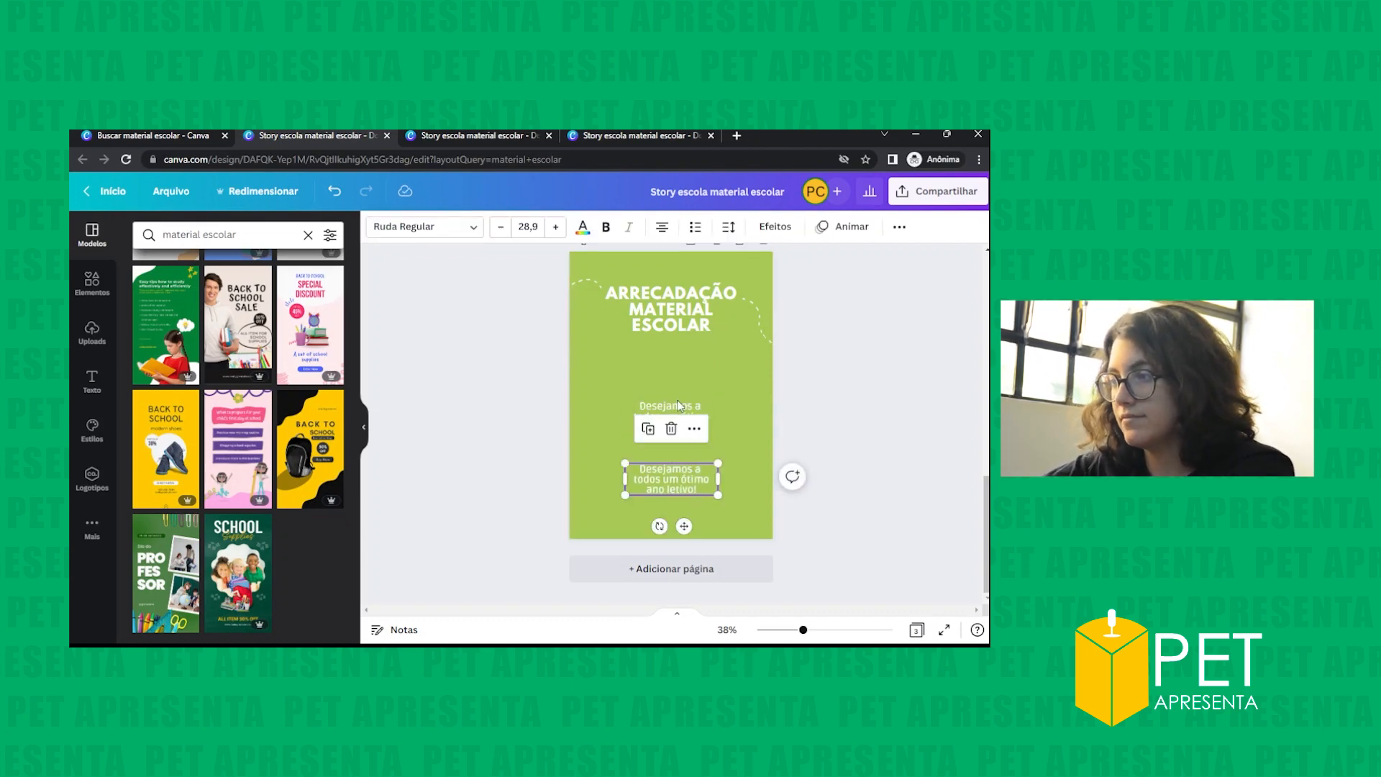
- Replace the upper "Desejamos a todos" text with "13/10 até 14/10" and move it up closer to the heading
click(672, 414)
drag(697, 428, 634, 417)
triple_click(688, 418)
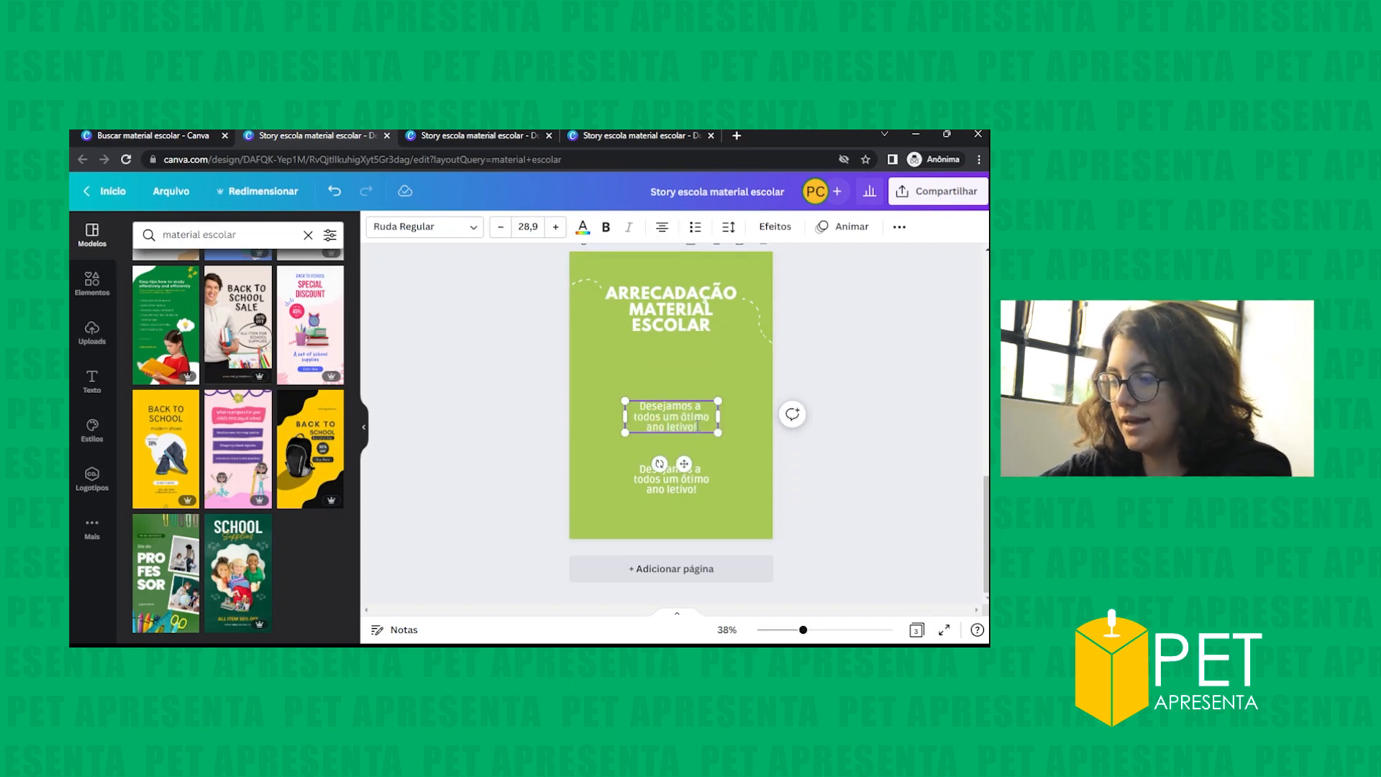
key(BackSpace)
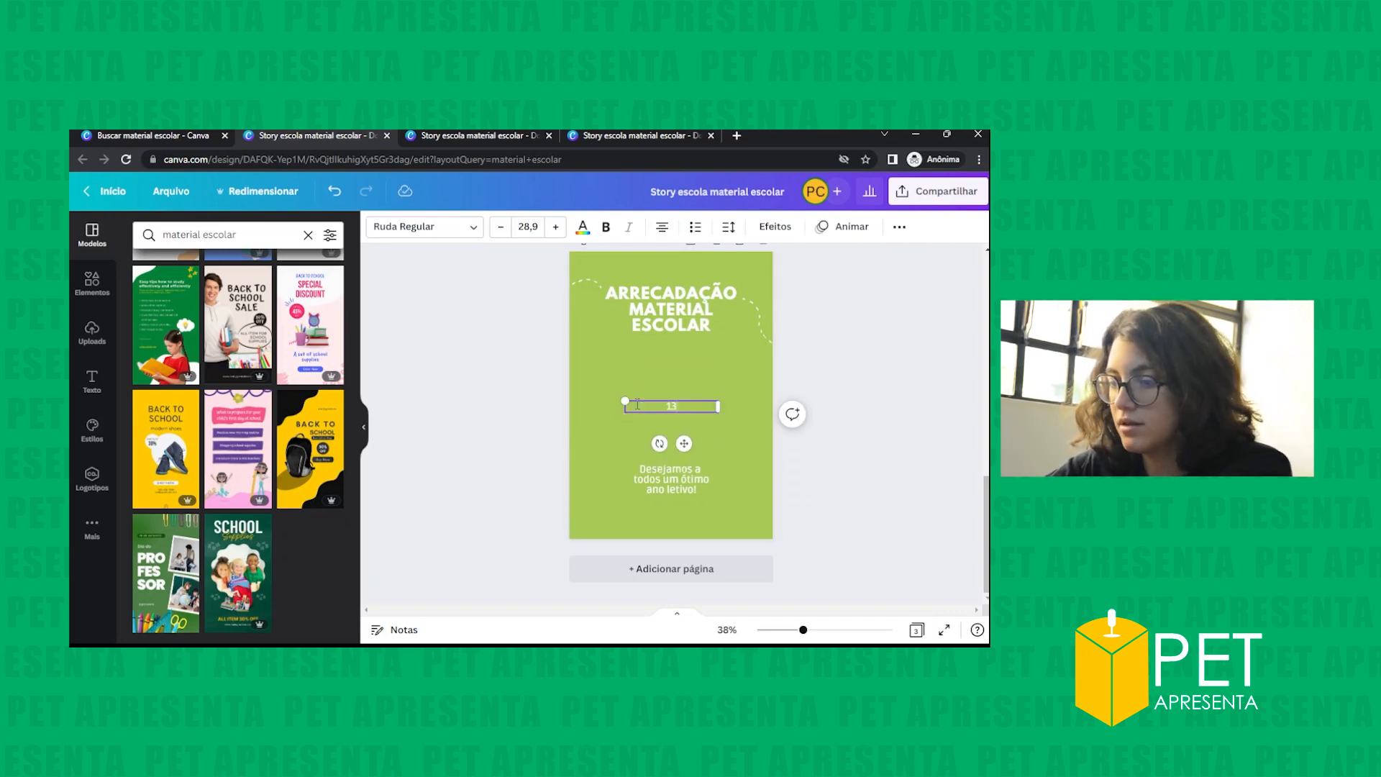
text(13;)
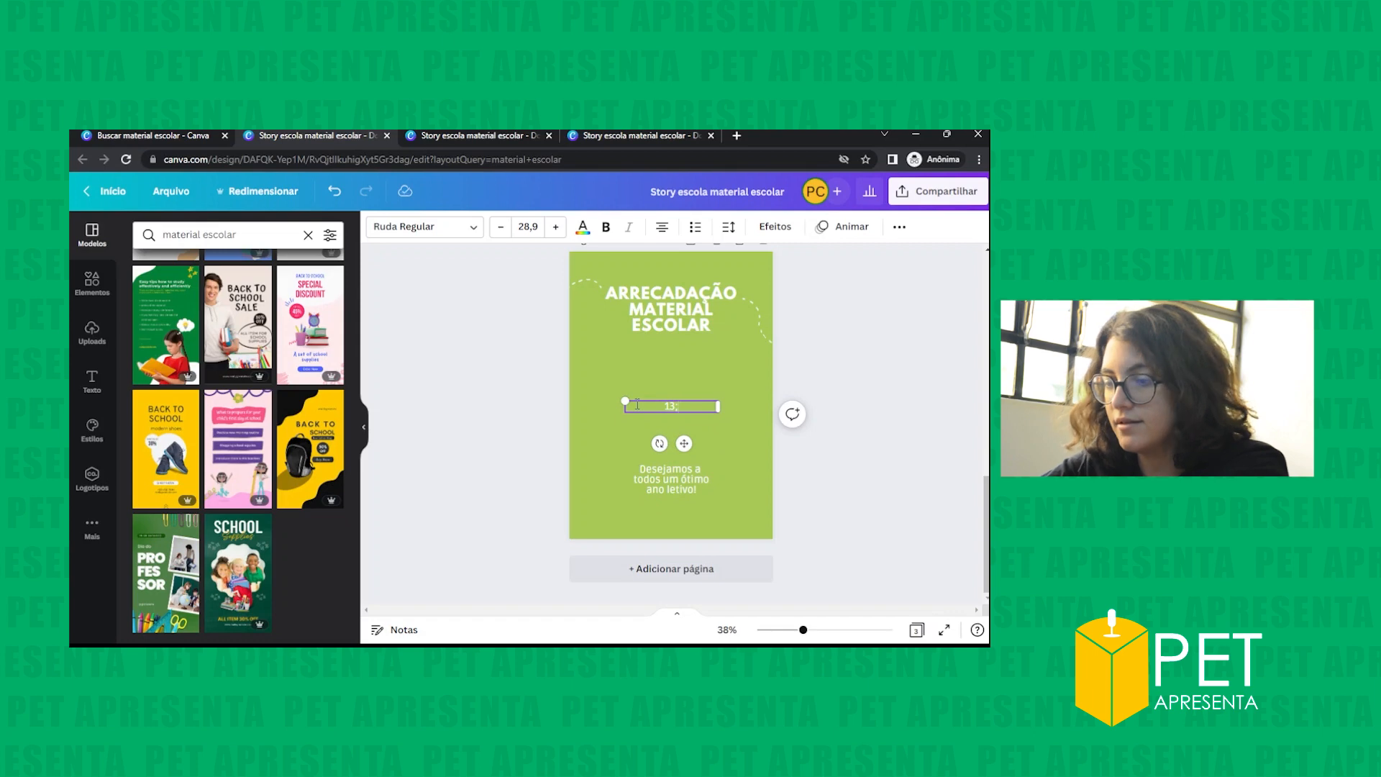
text(10 até)
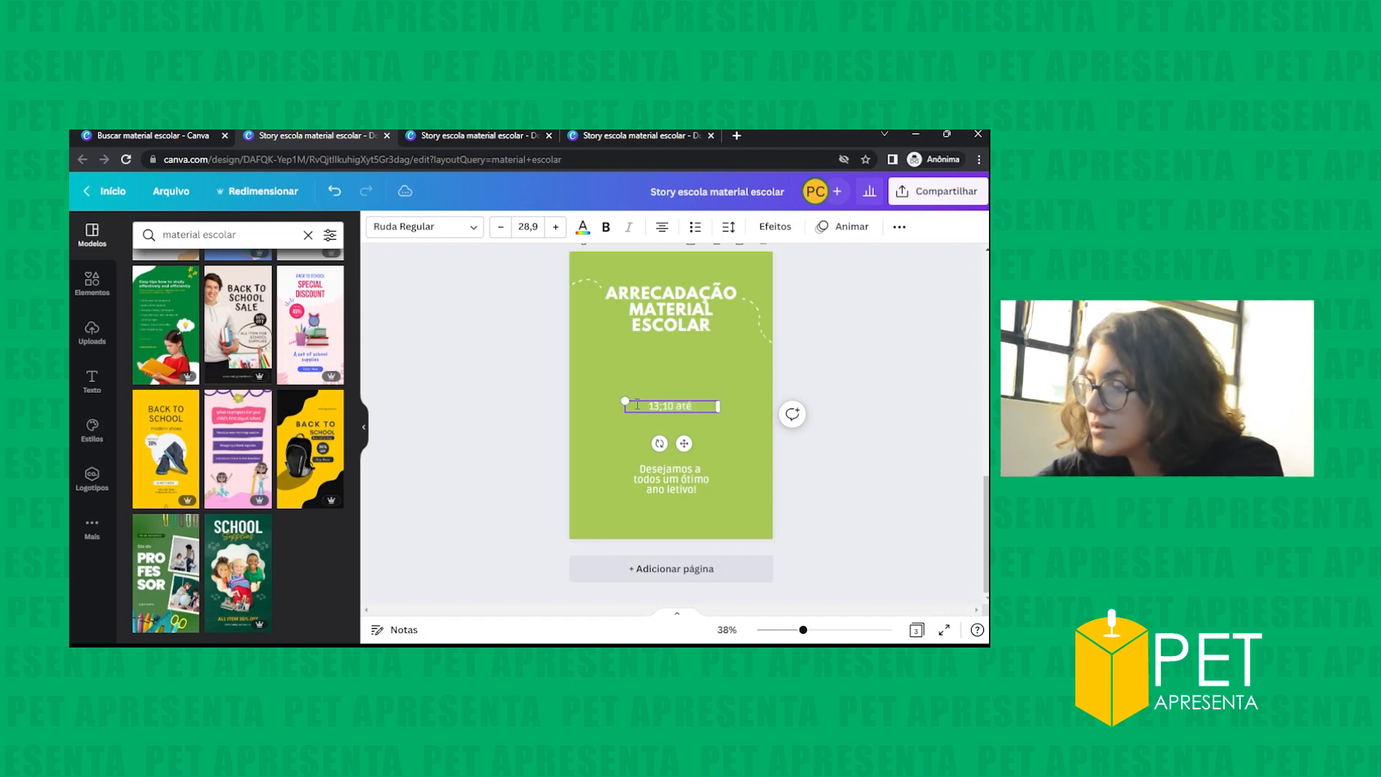
text( 14)
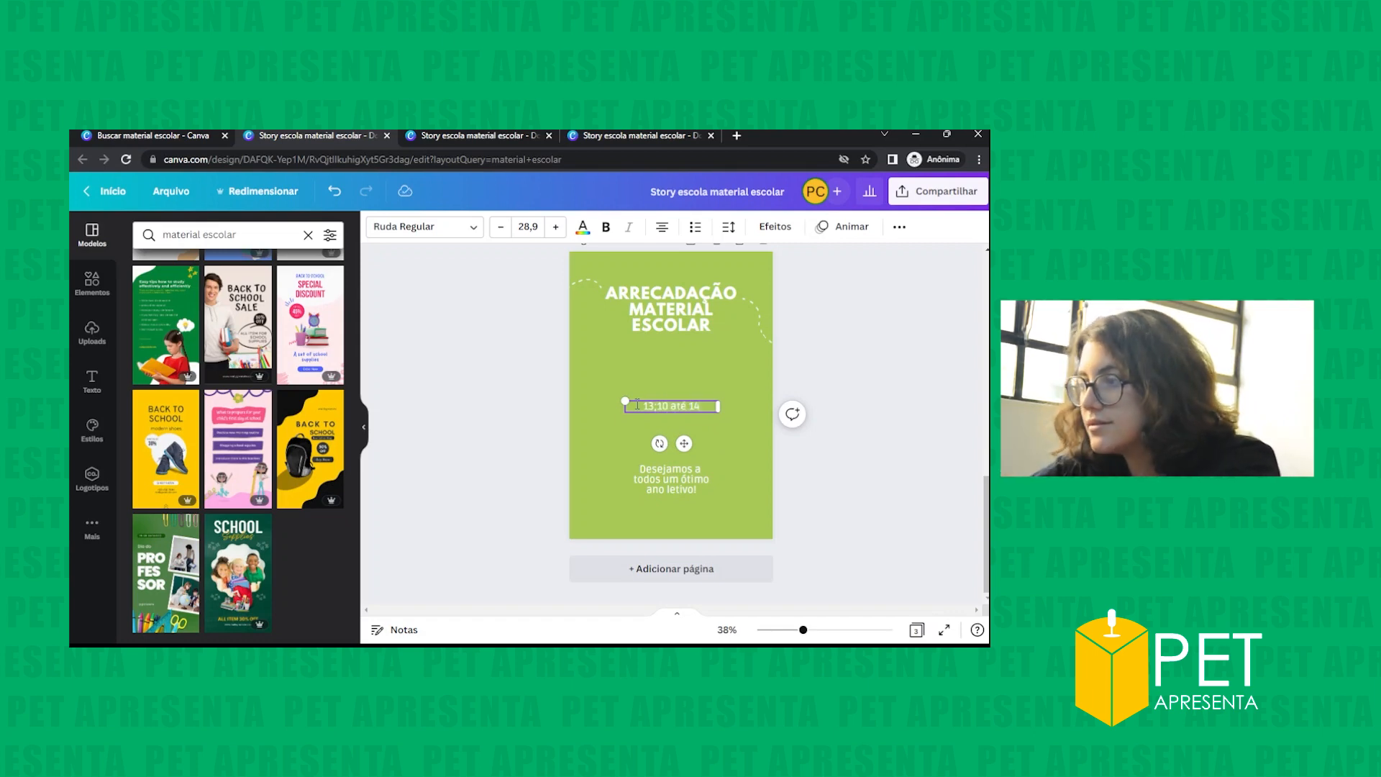
text(/10)
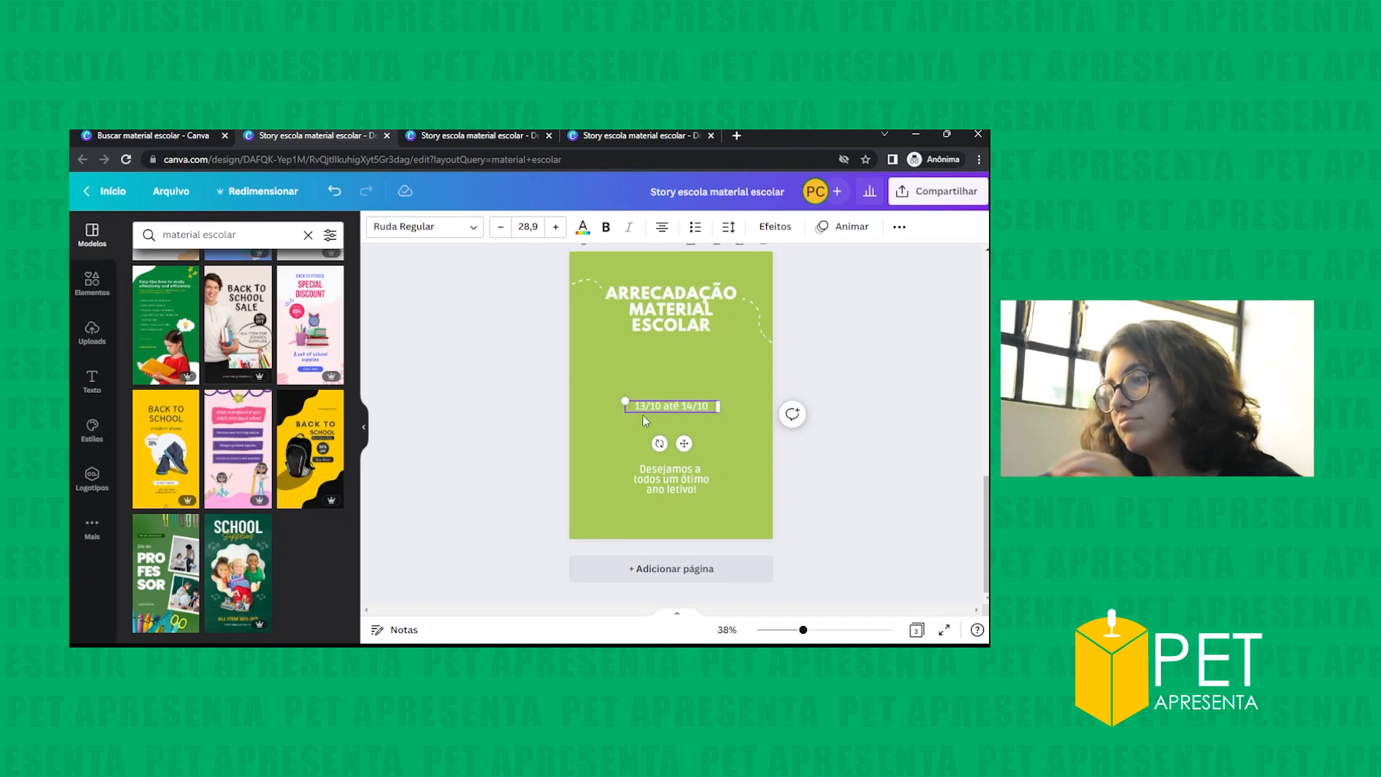
mouse_move(683, 444)
mouse_down()
mouse_move(684, 387)
mouse_move(683, 418)
mouse_up()
- Replace the remaining "Desejamos a todos" text with "Material arrecadado sera doado..." and shift the box slightly up
click(659, 487)
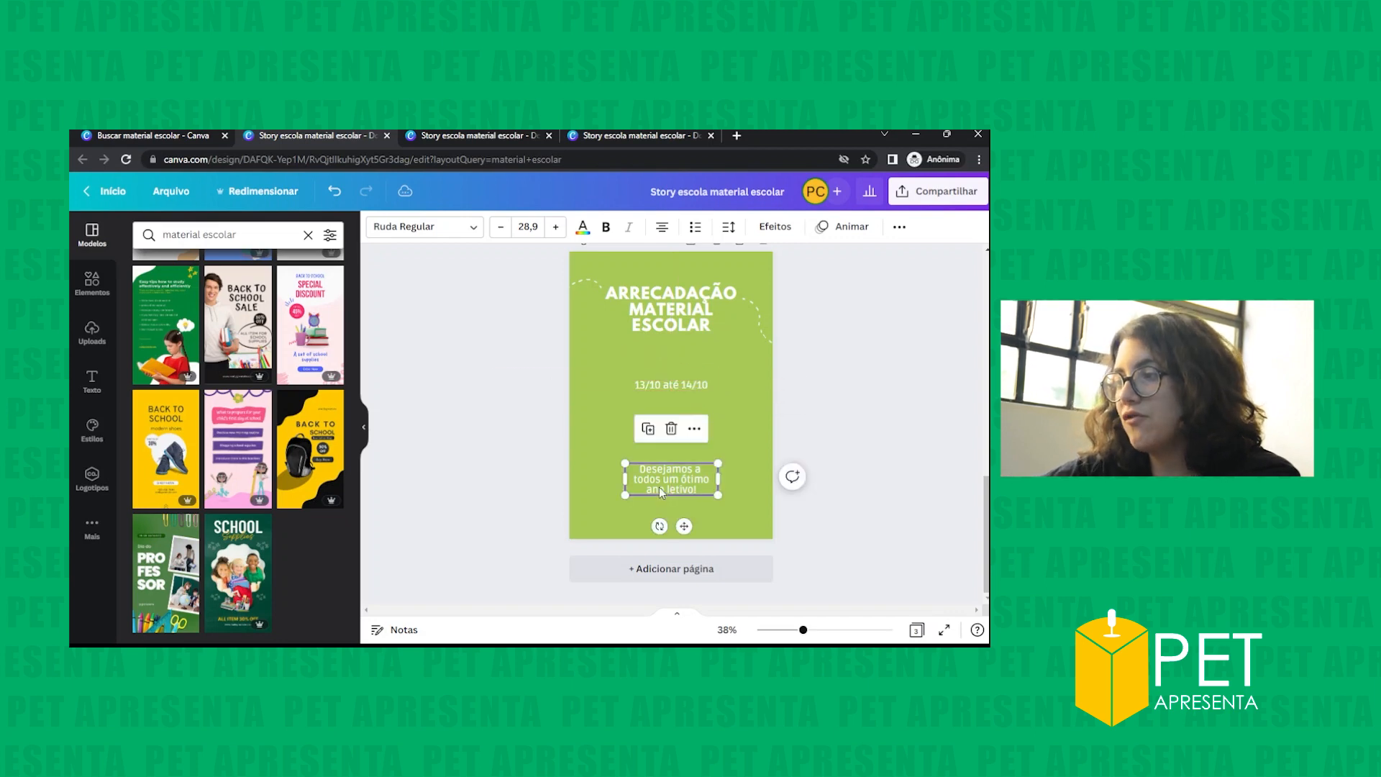
drag(696, 490, 659, 481)
drag(684, 526, 623, 461)
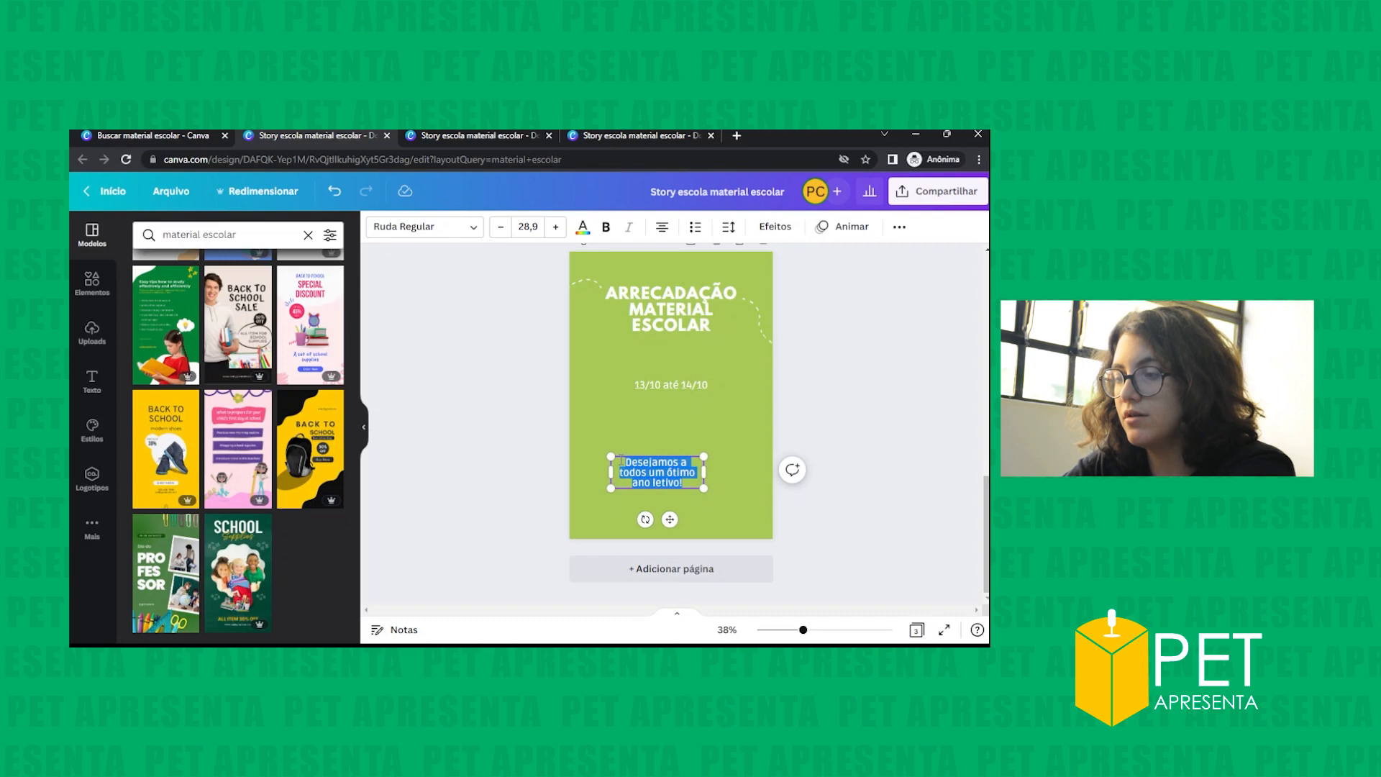
text(Material)
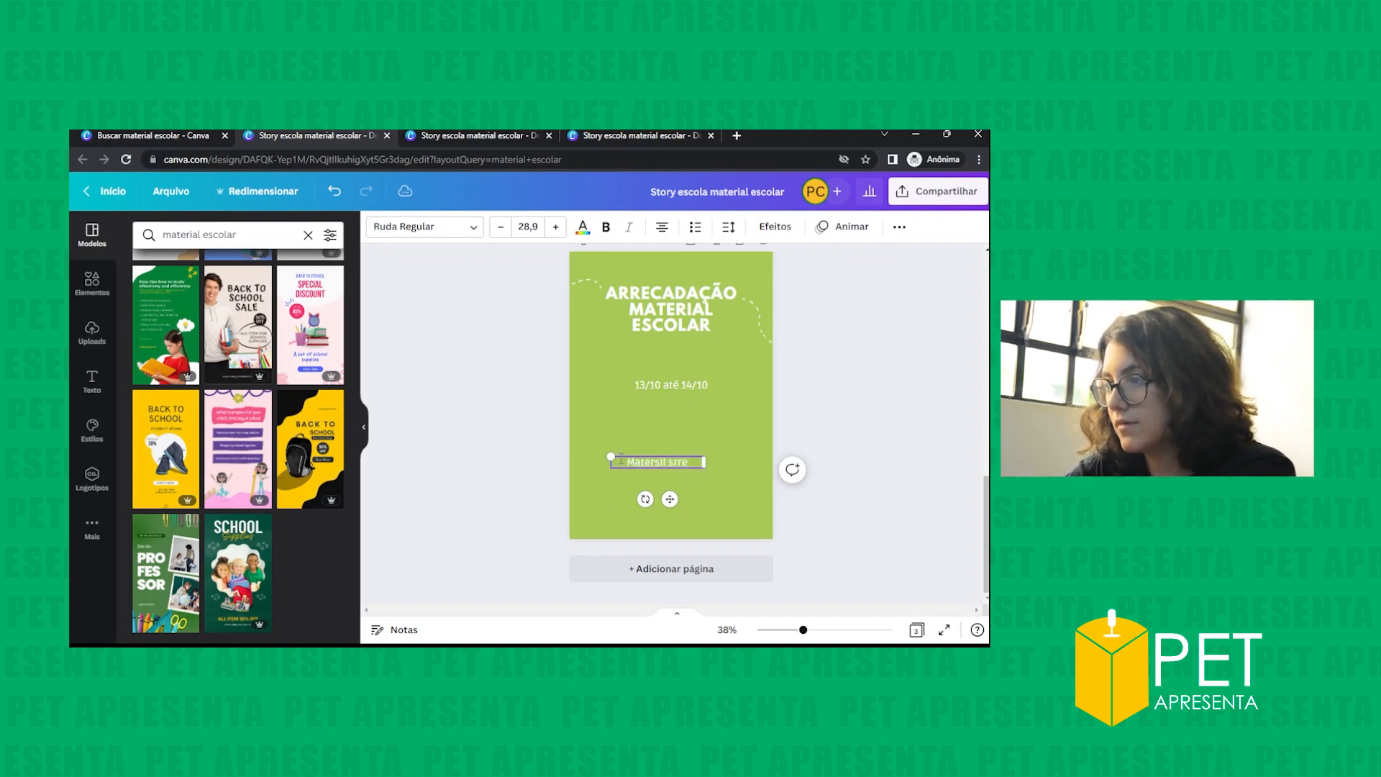
text( are)
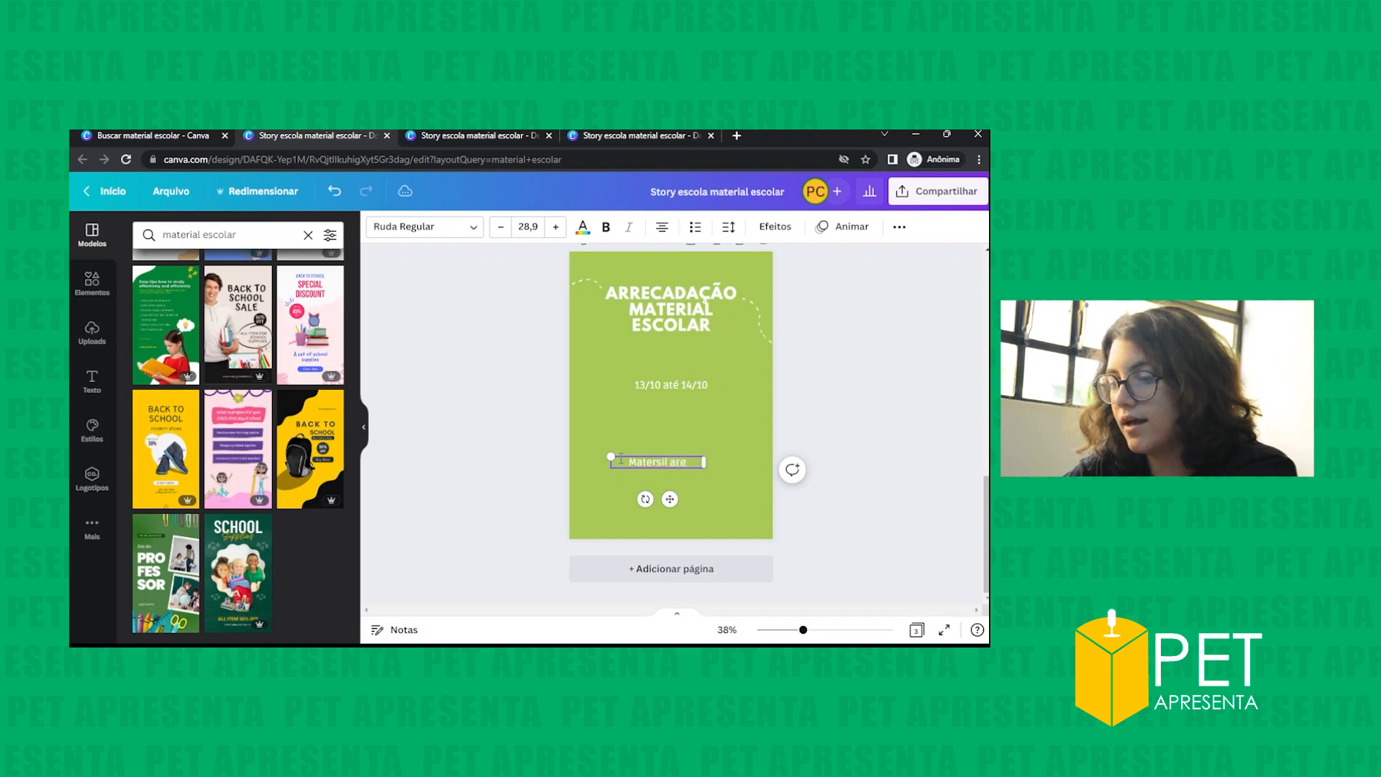
key(BackSpace)
text(rec)
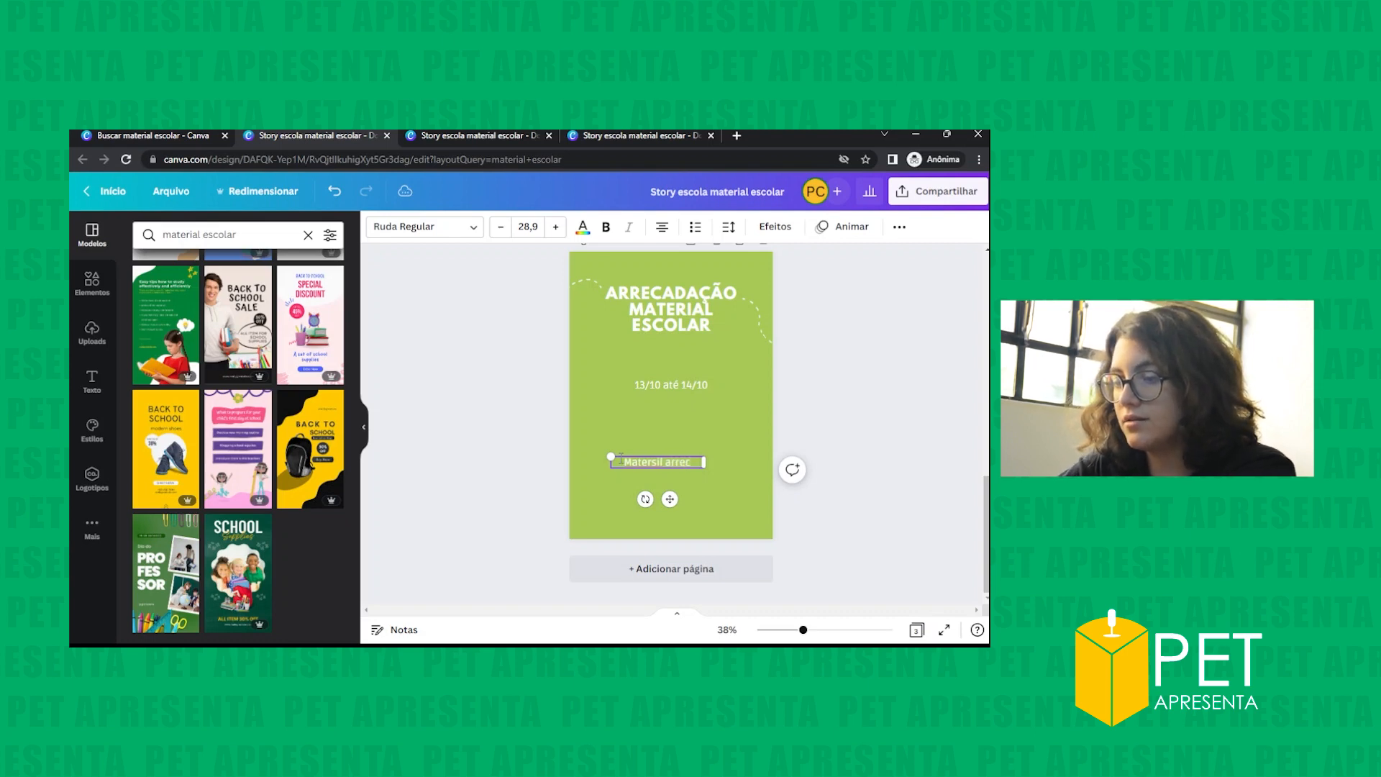
text(adado sera)
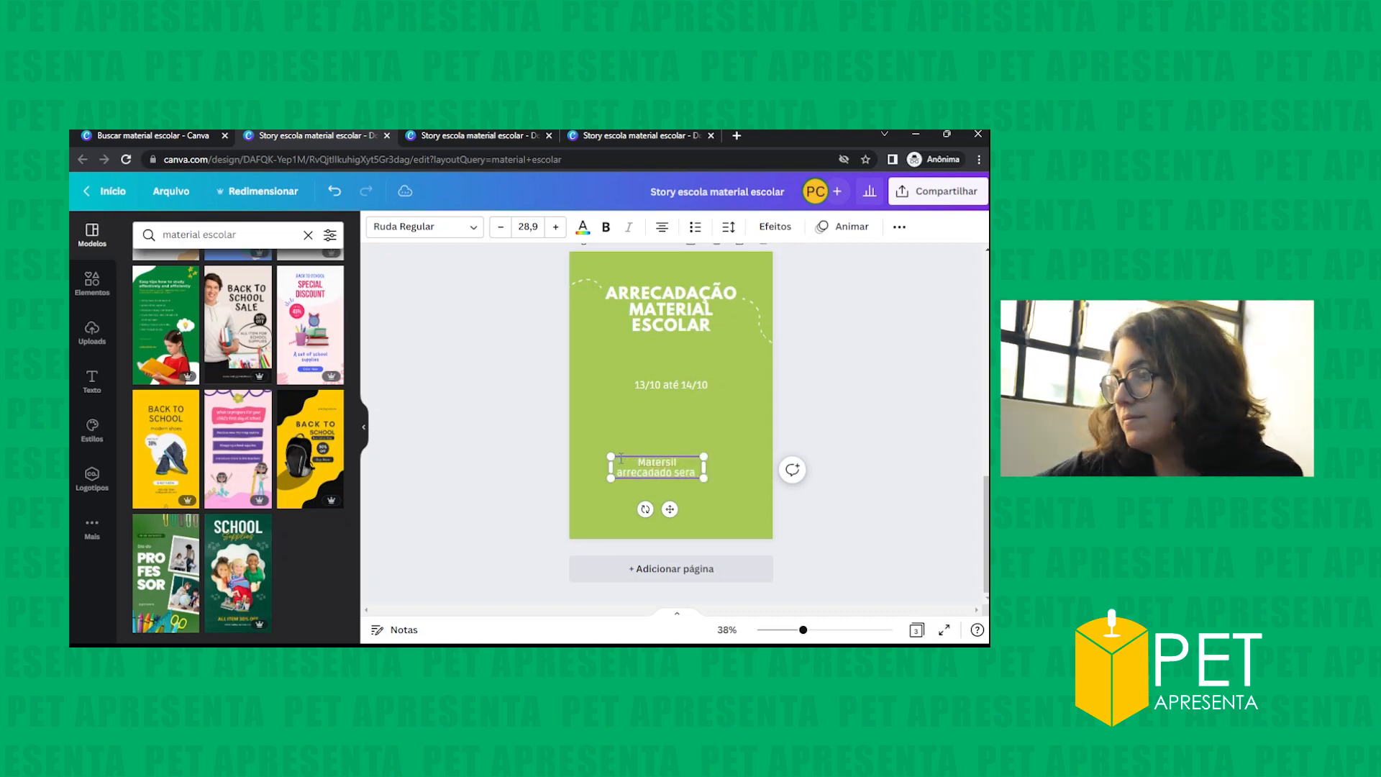
text( doado...)
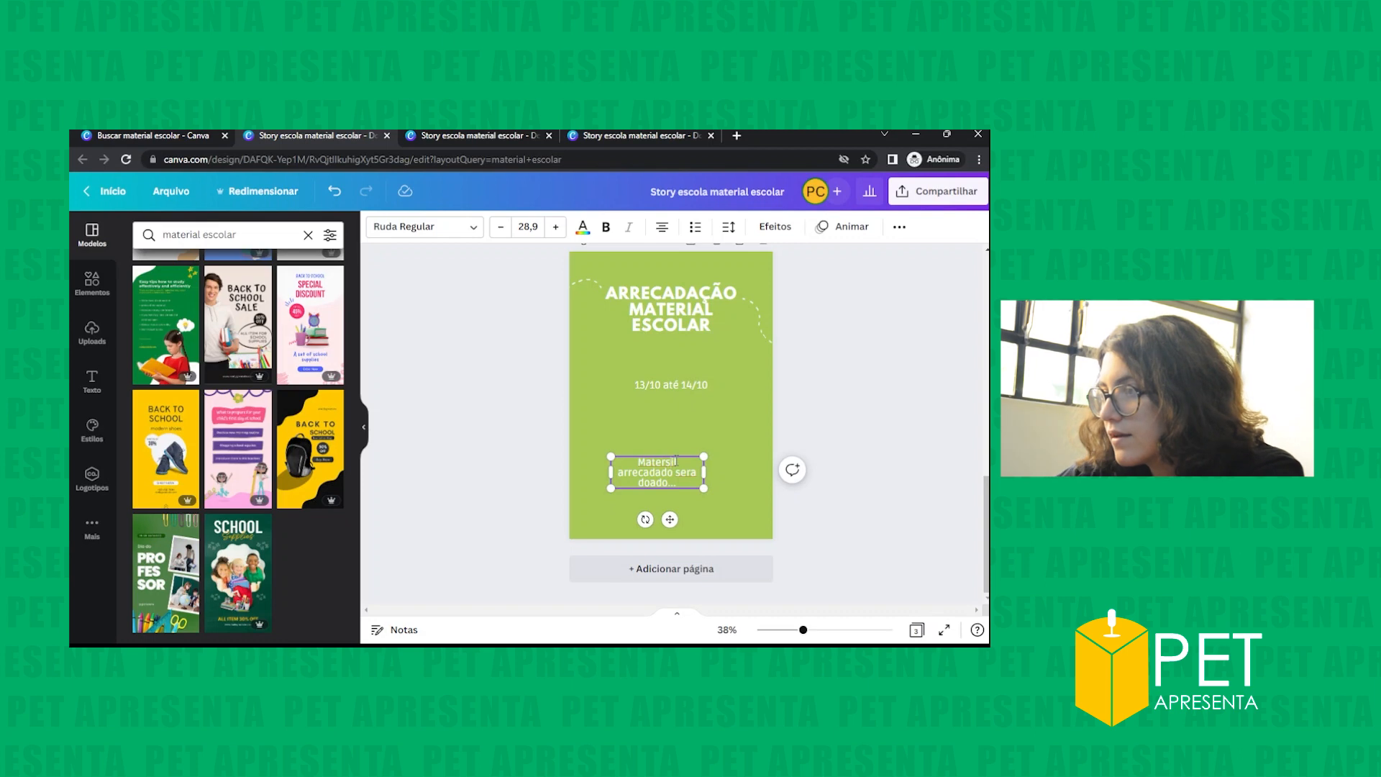
key(BackSpace)
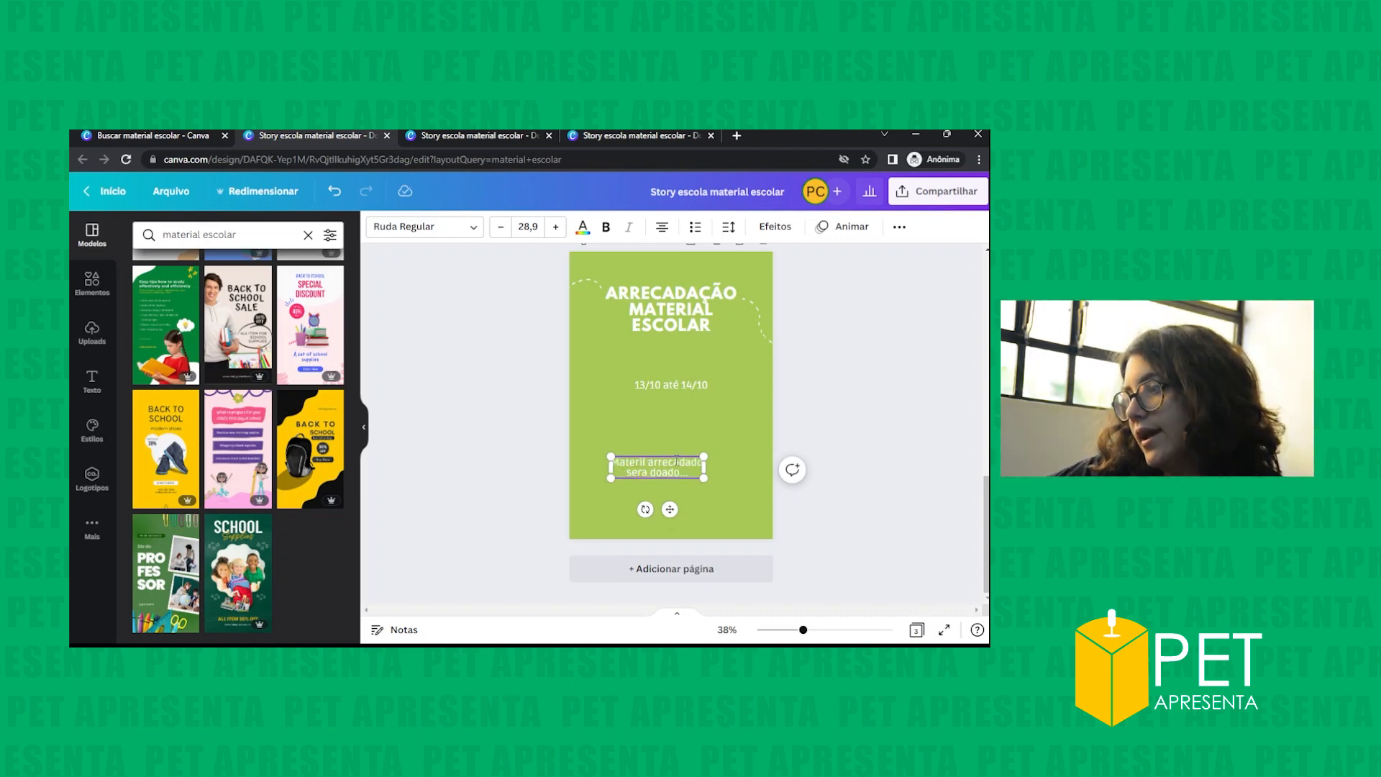
text(a)
click(692, 404)
- Duplicate the "Material arrecadado sera doado..." text and place one of the two centred just below the date
click(674, 466)
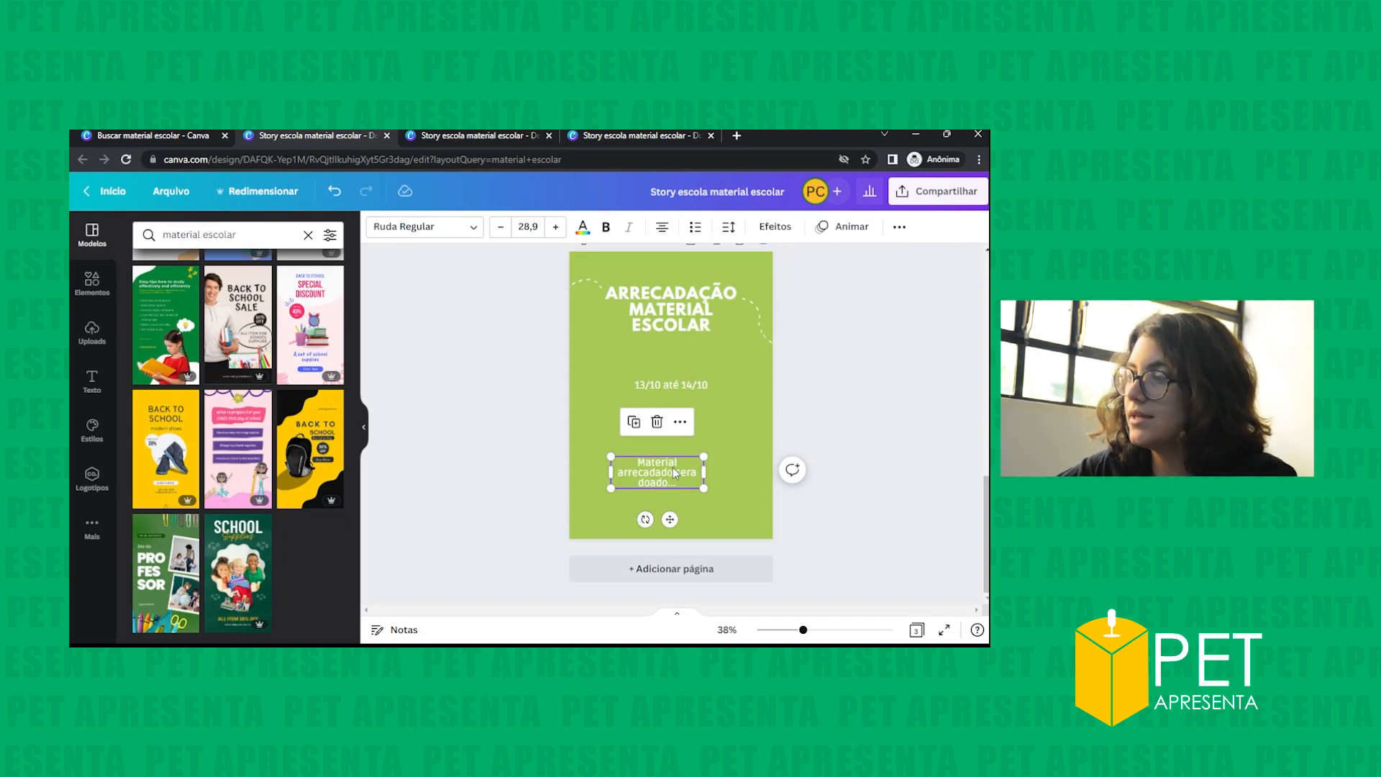
key(ctrl+d)
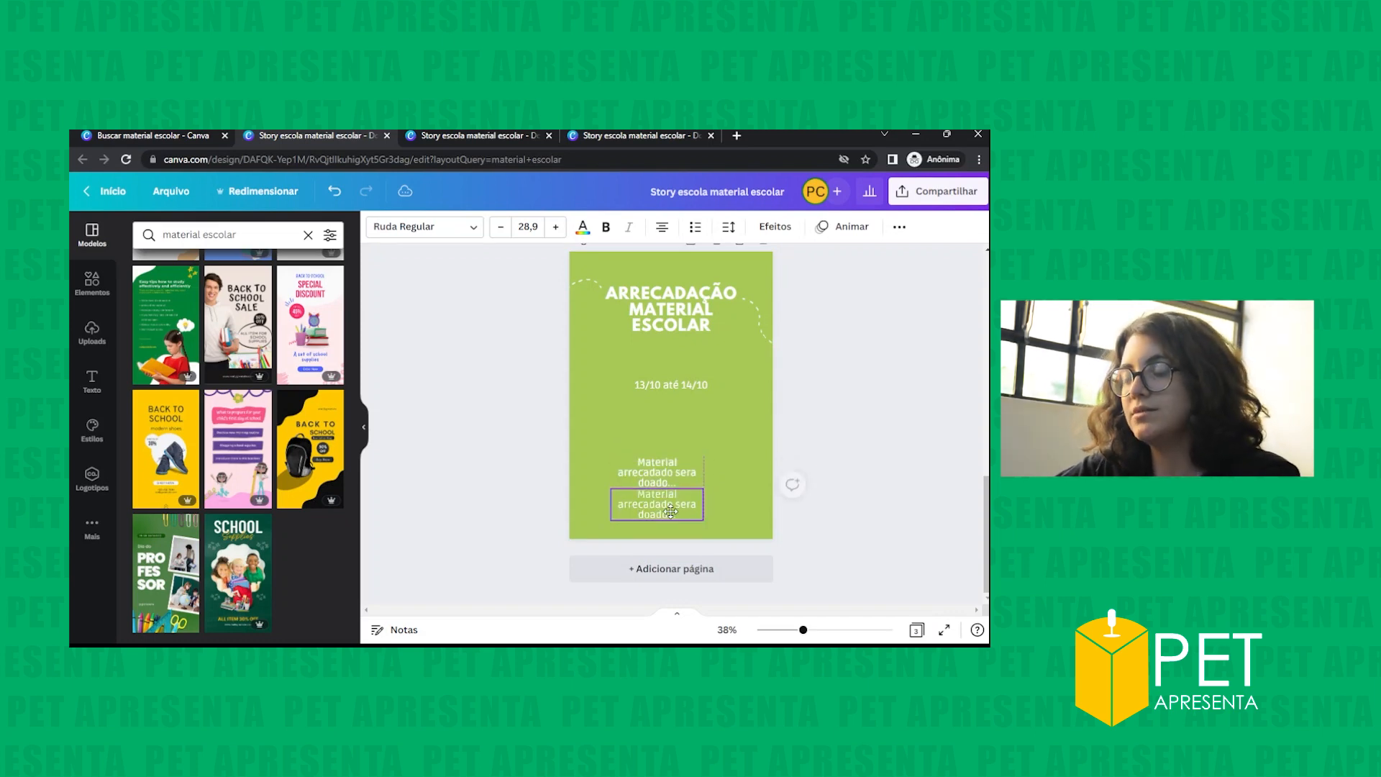
drag(666, 476, 667, 420)
- Rewrite the lowest text as "Locais de Recebimento" followed by a bulleted list with "Bandejão" and "Redondo"
click(685, 507)
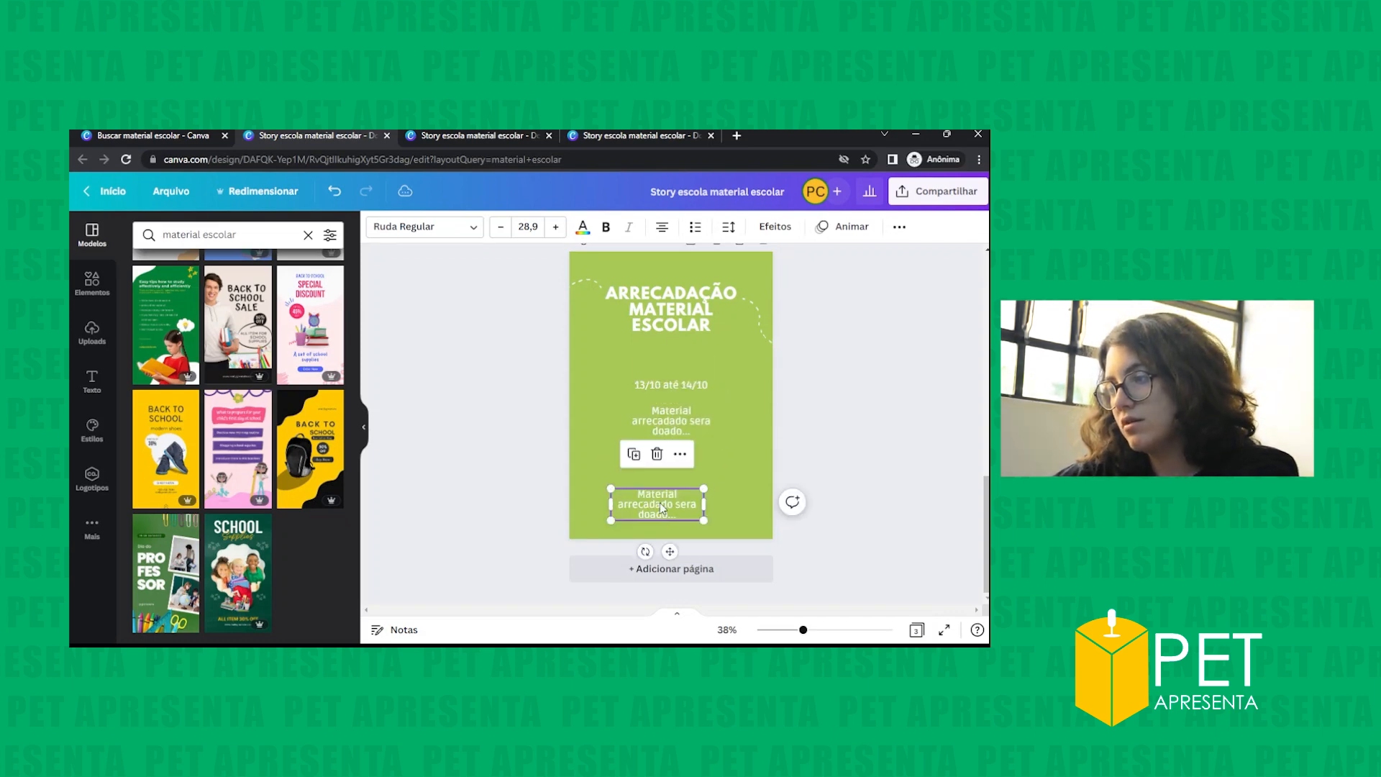
drag(685, 509, 632, 491)
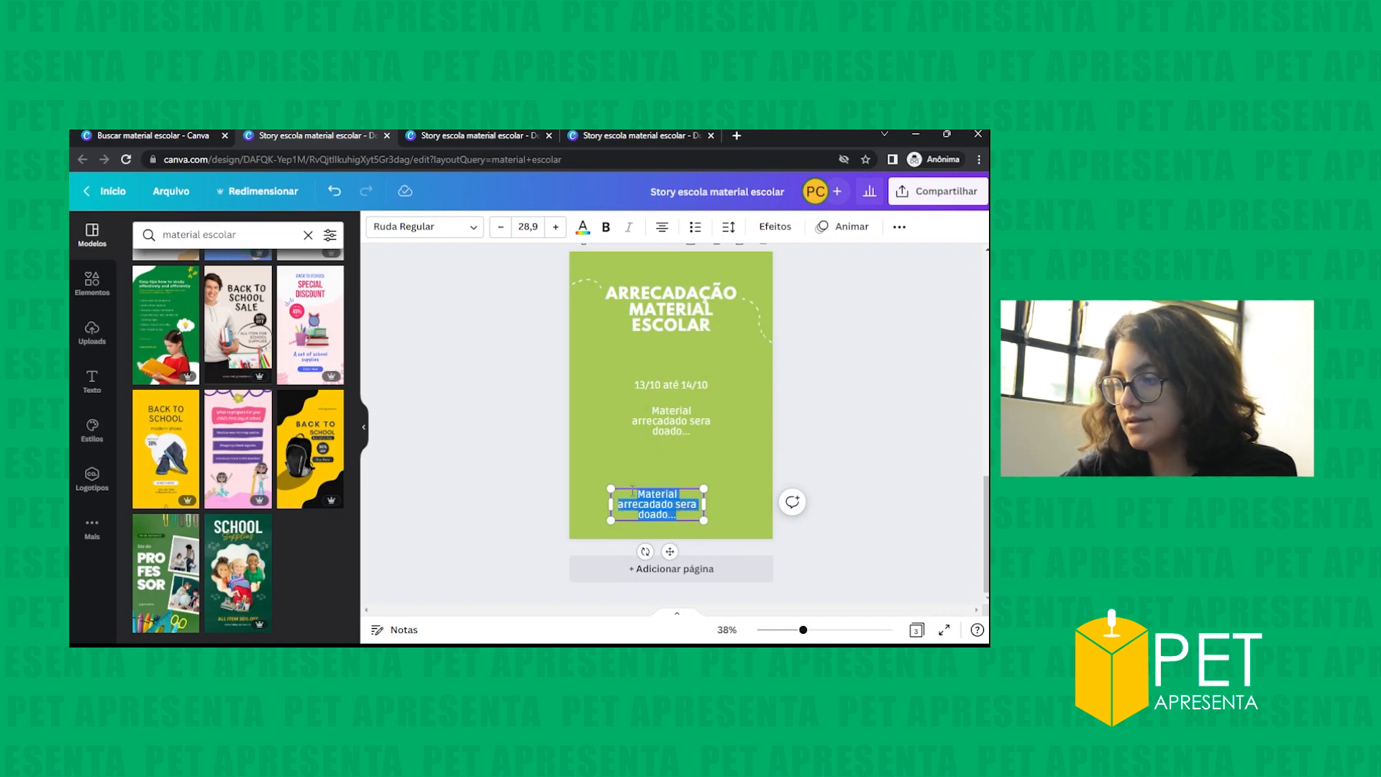
text(Lo)
text(cal)
text(is de Receb)
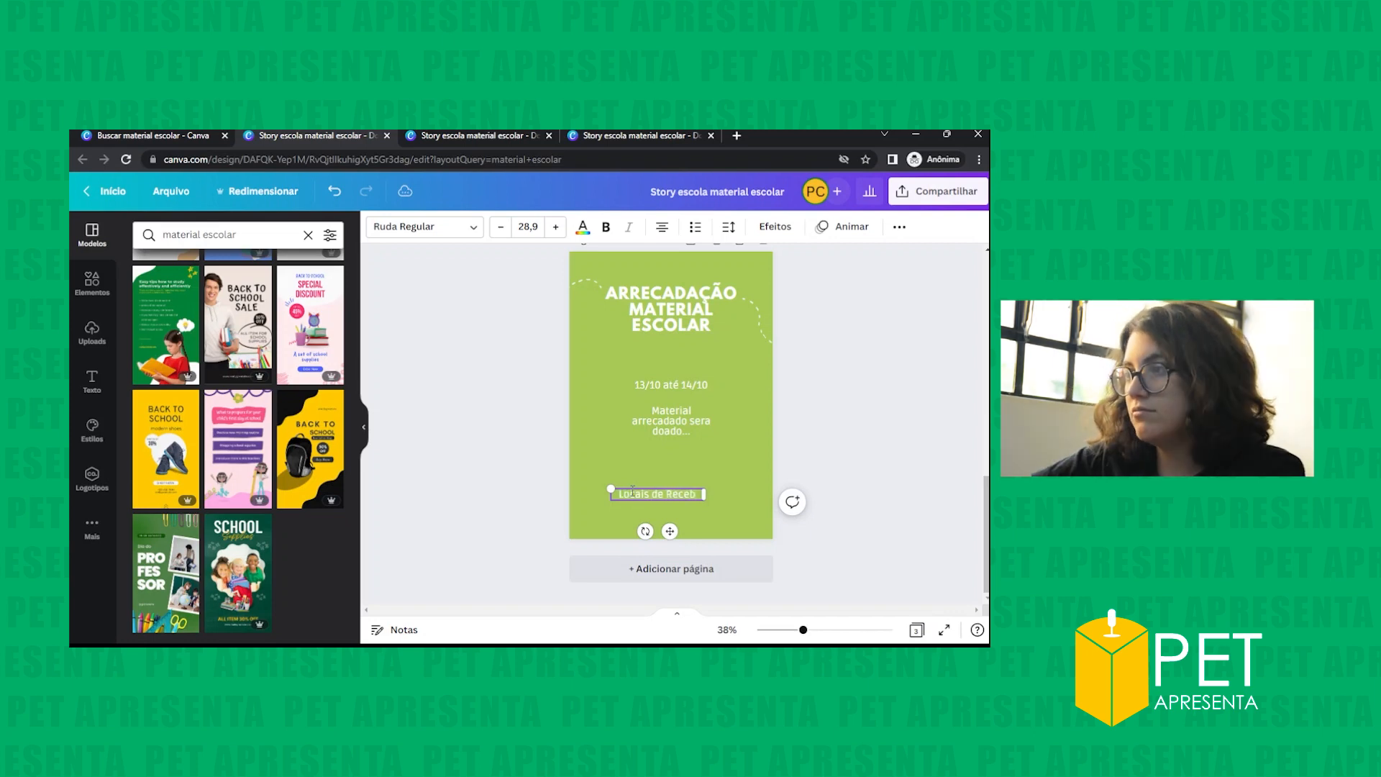
text(imento)
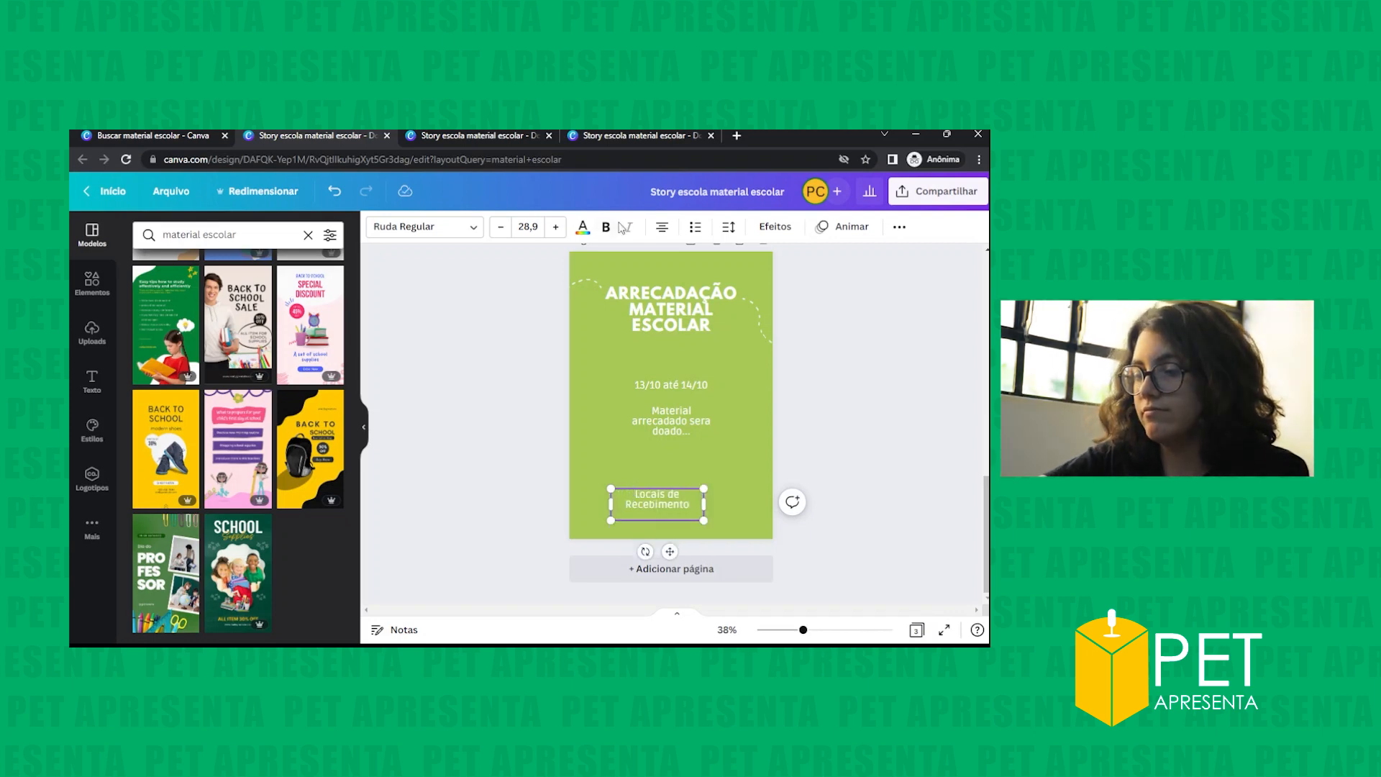
text( Bamn)
text(ndejão)
key(Return)
text(Redondo)
key(Return)
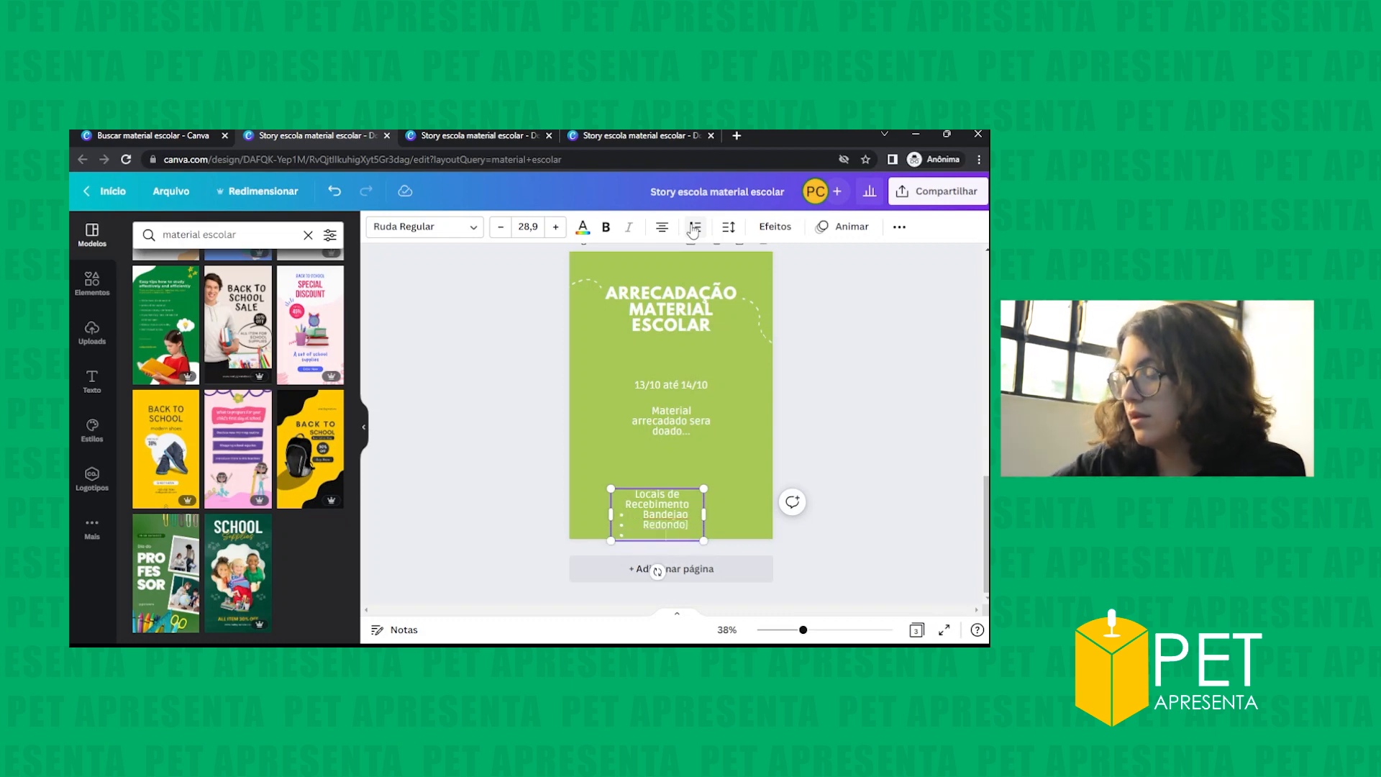
key(Escape)
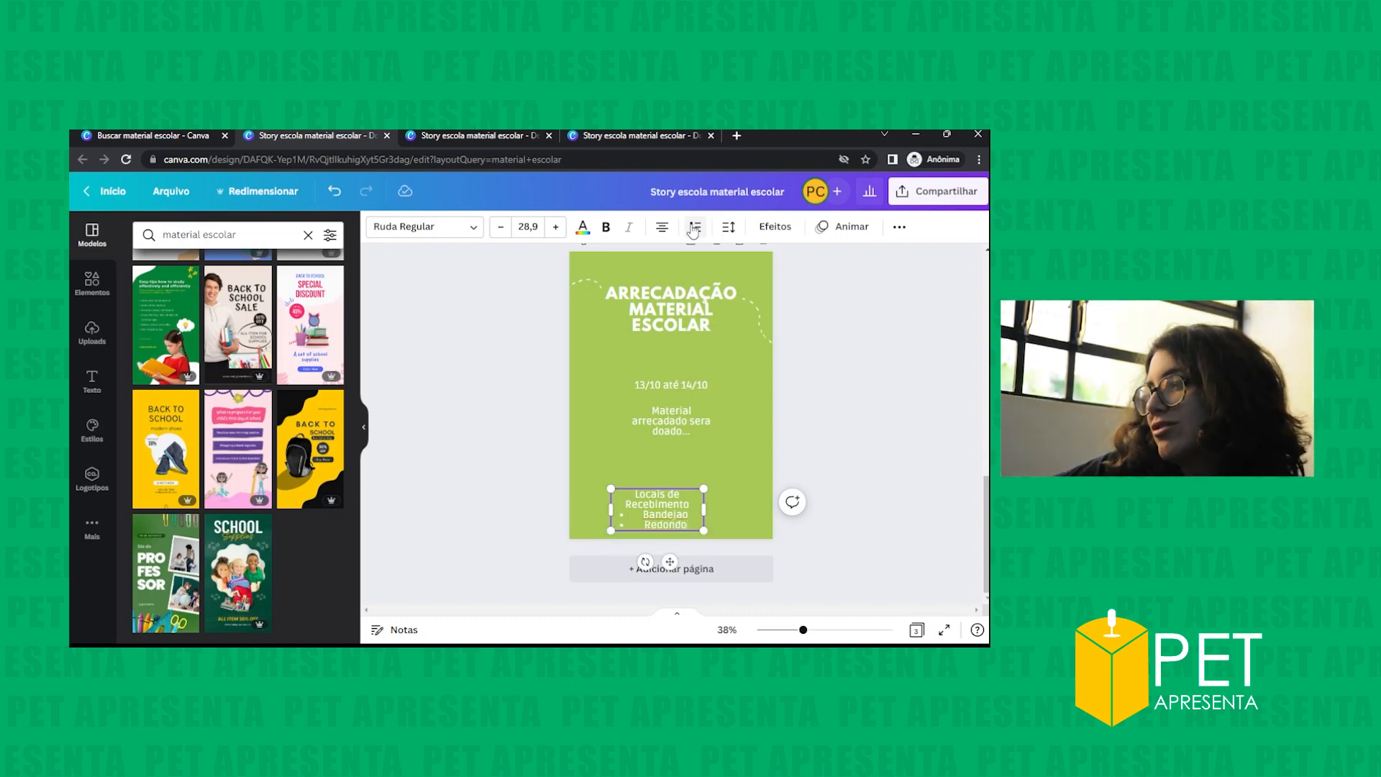
- Move the date, the donation text and the "Locais de Recebimento" list up into a tighter centred stack below the heading
click(716, 452)
drag(669, 526, 696, 484)
drag(671, 385, 671, 371)
drag(656, 434, 656, 413)
click(679, 468)
drag(679, 467, 665, 447)
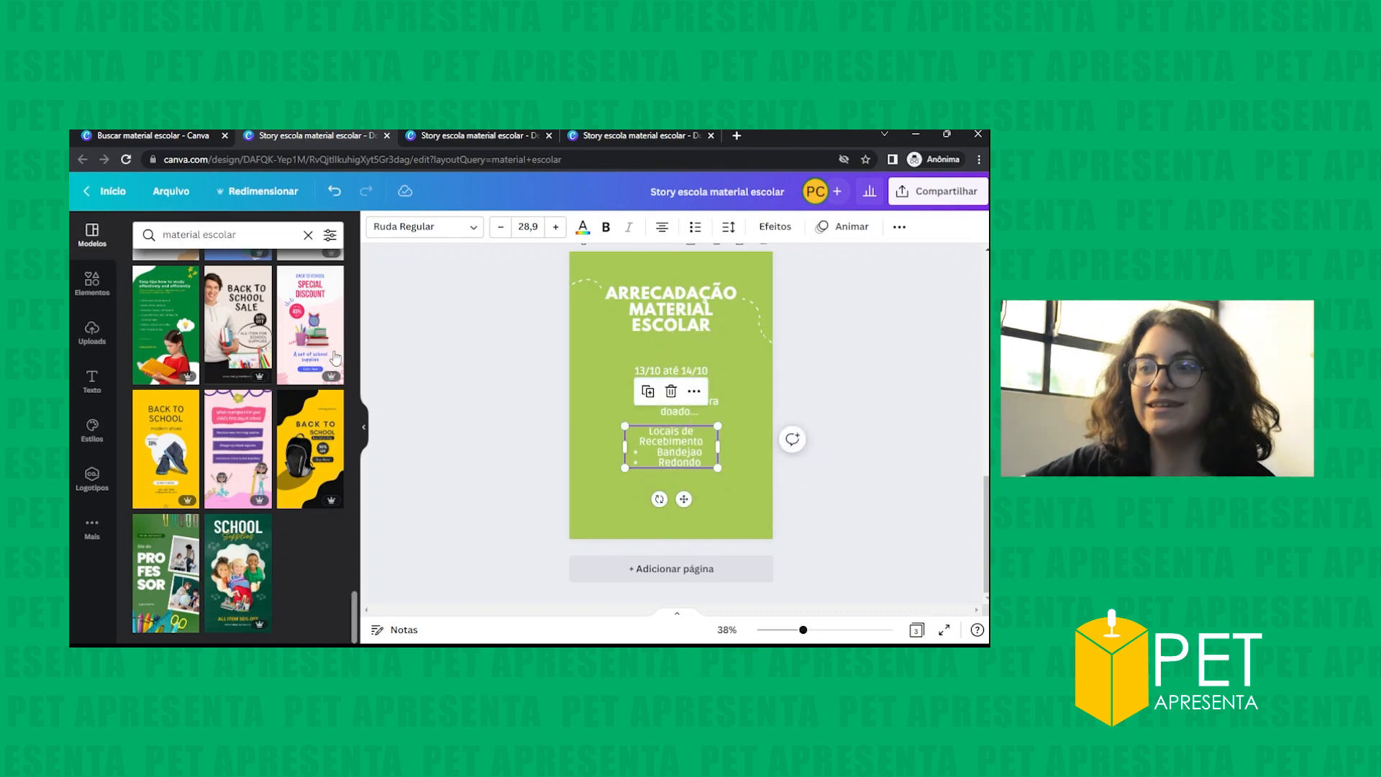
- Copy the "pet computação" logo and its lettering from the other poster design and place them in the poster's bottom-left corner
click(92, 333)
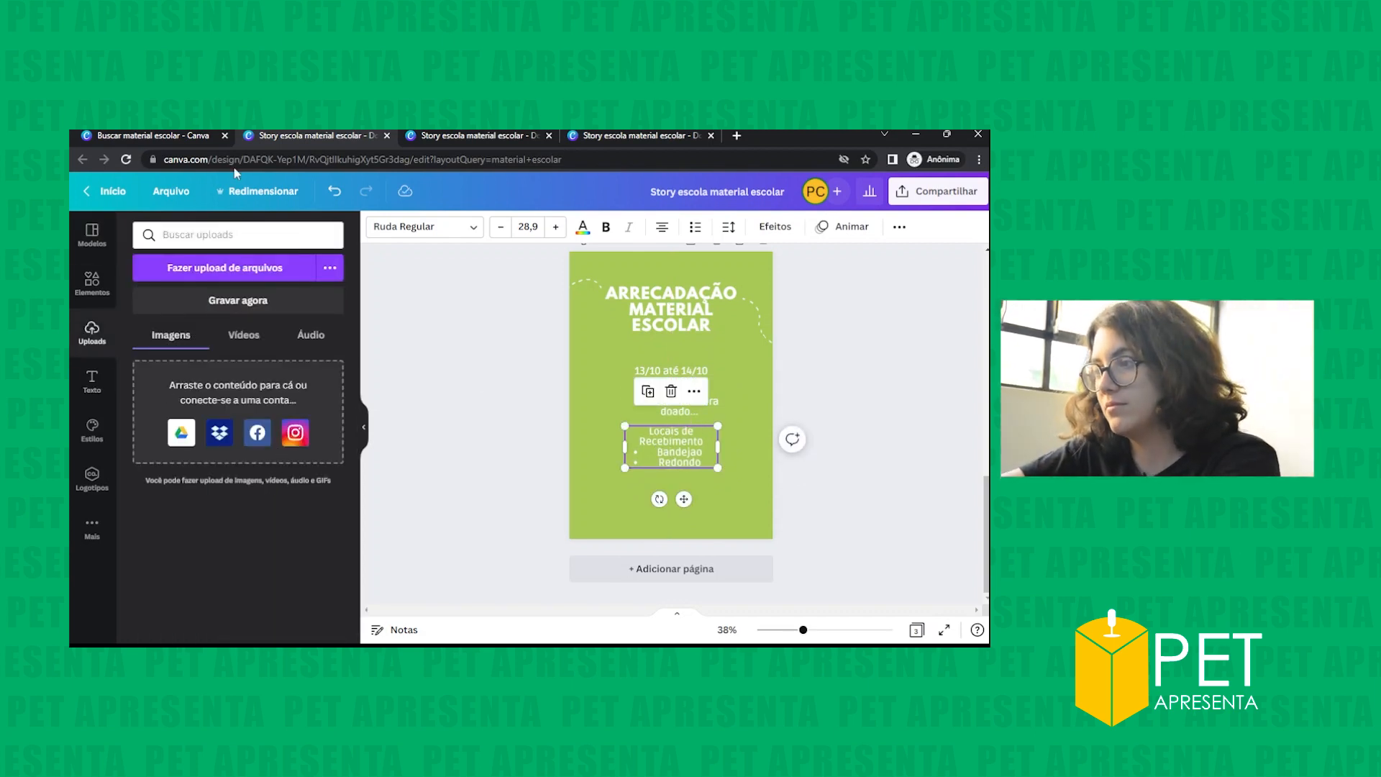
click(440, 136)
scroll(624, 459, up, 2)
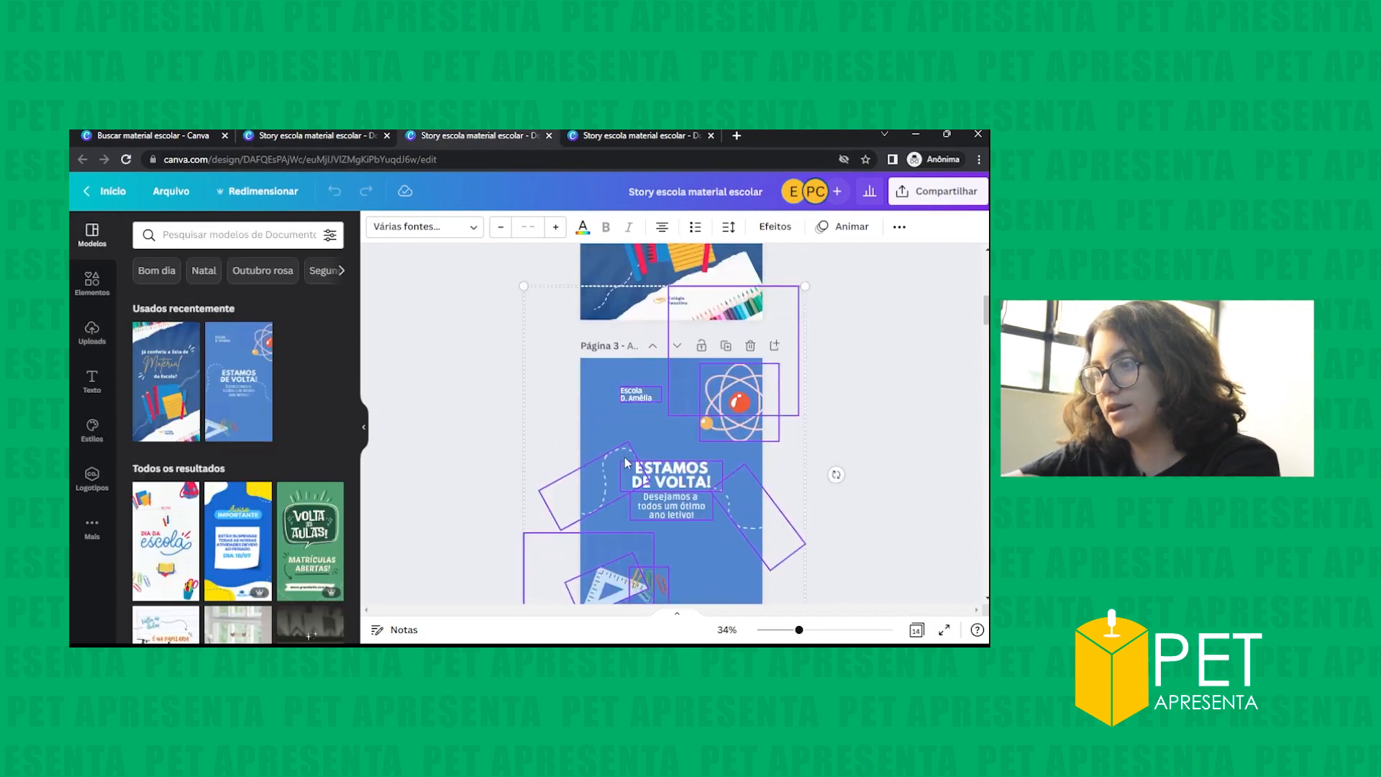
scroll(624, 462, down, 5)
click(613, 464)
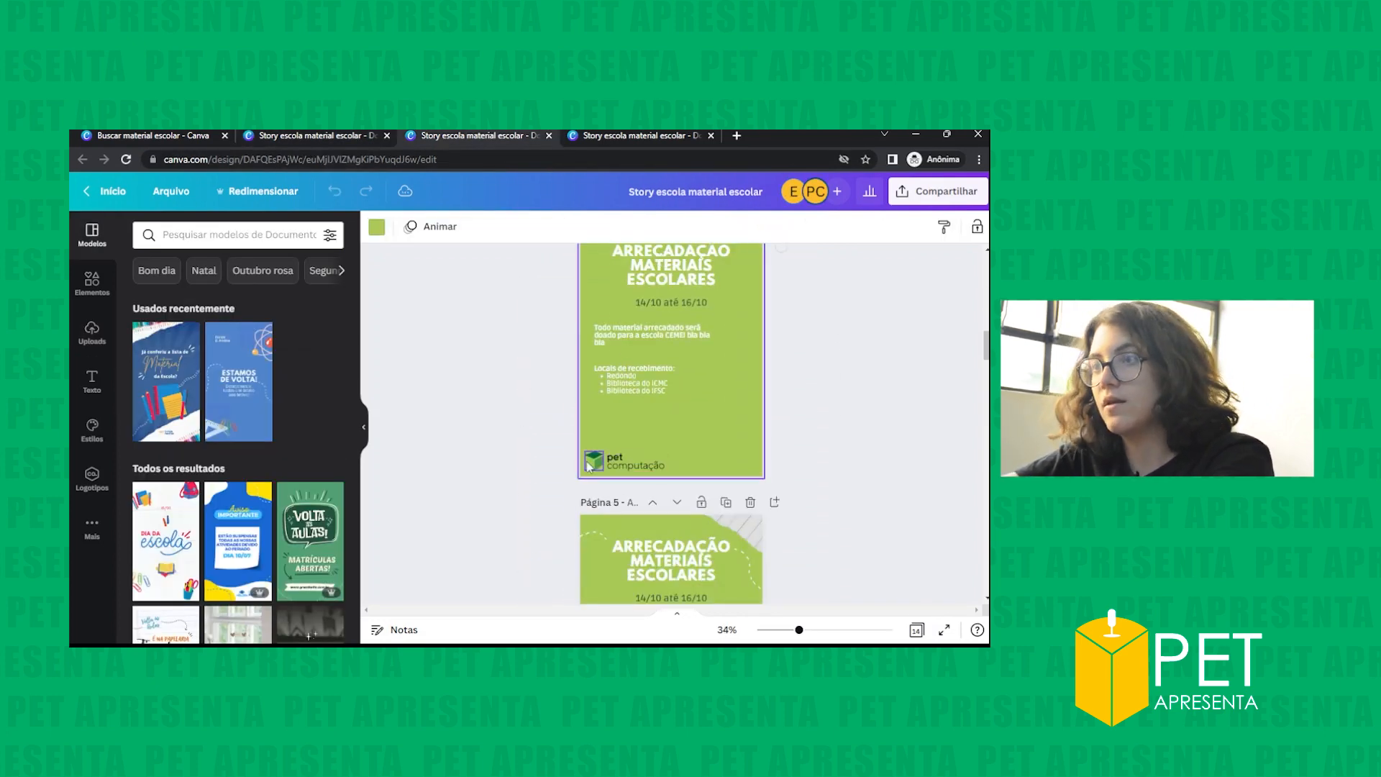
shift+click(623, 466)
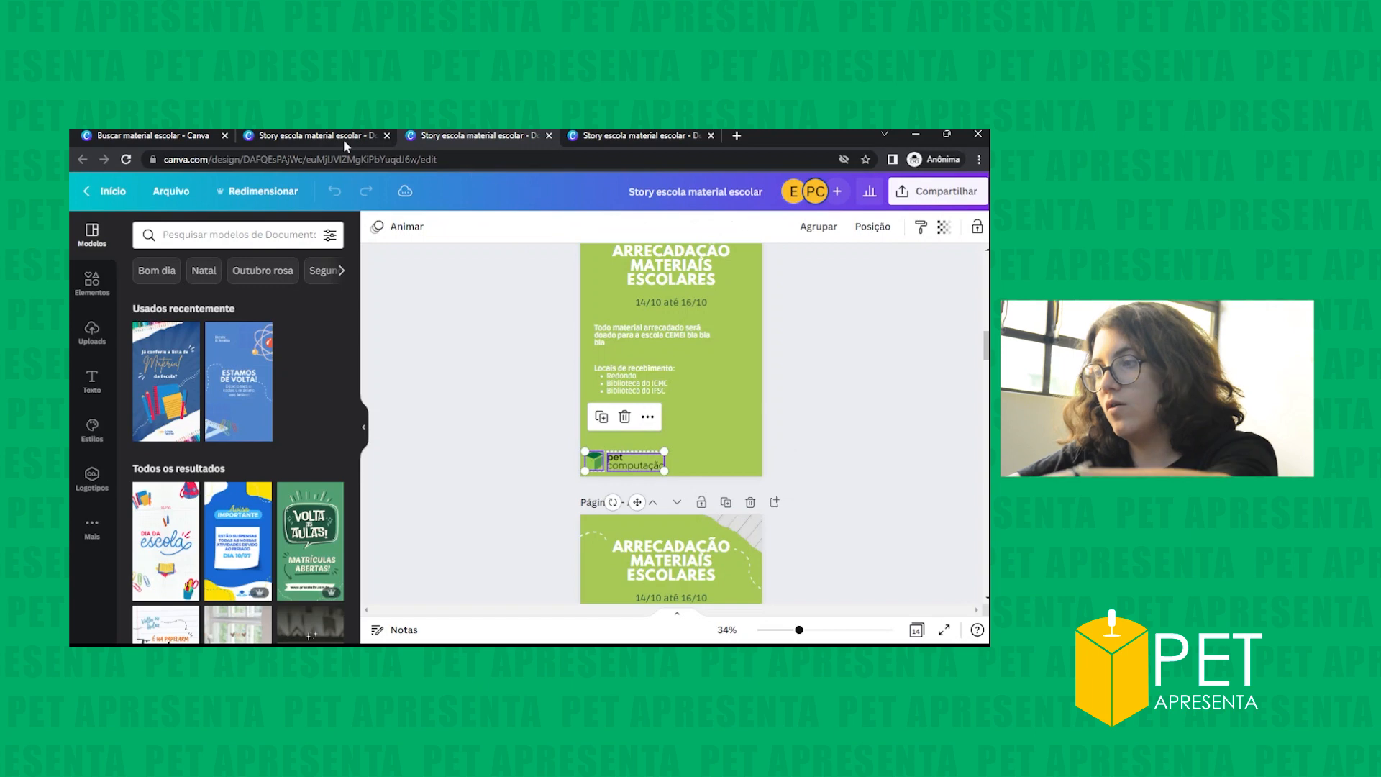
click(343, 140)
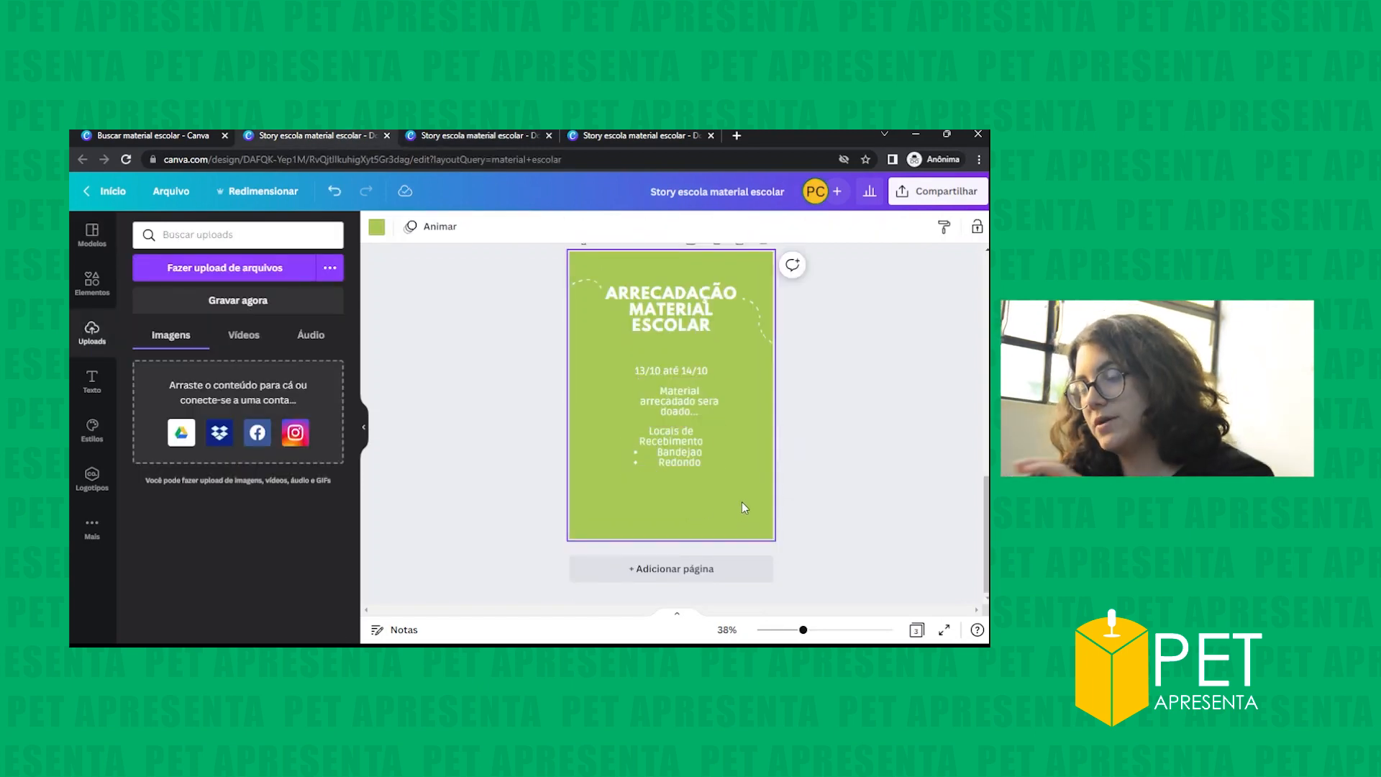
key(ctrl+v)
drag(651, 480, 653, 524)
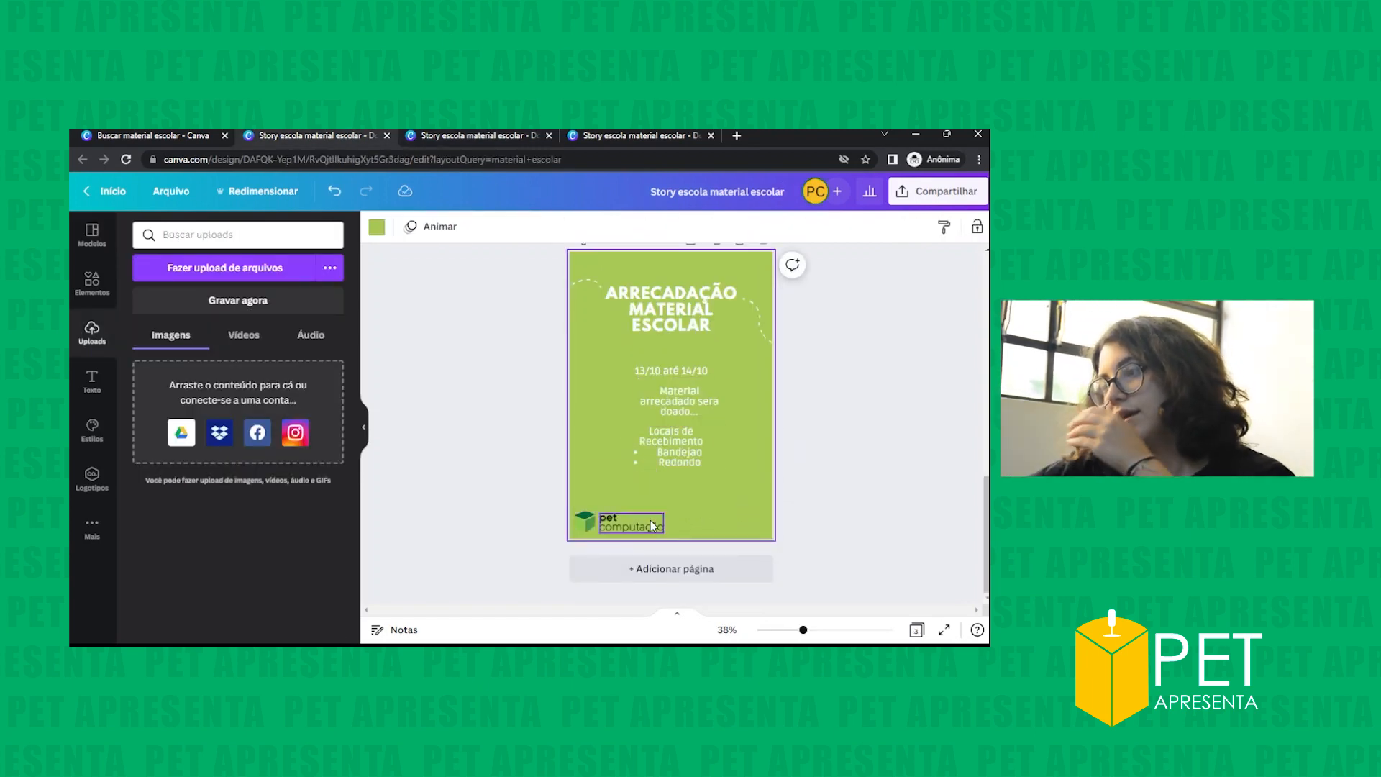
click(600, 518)
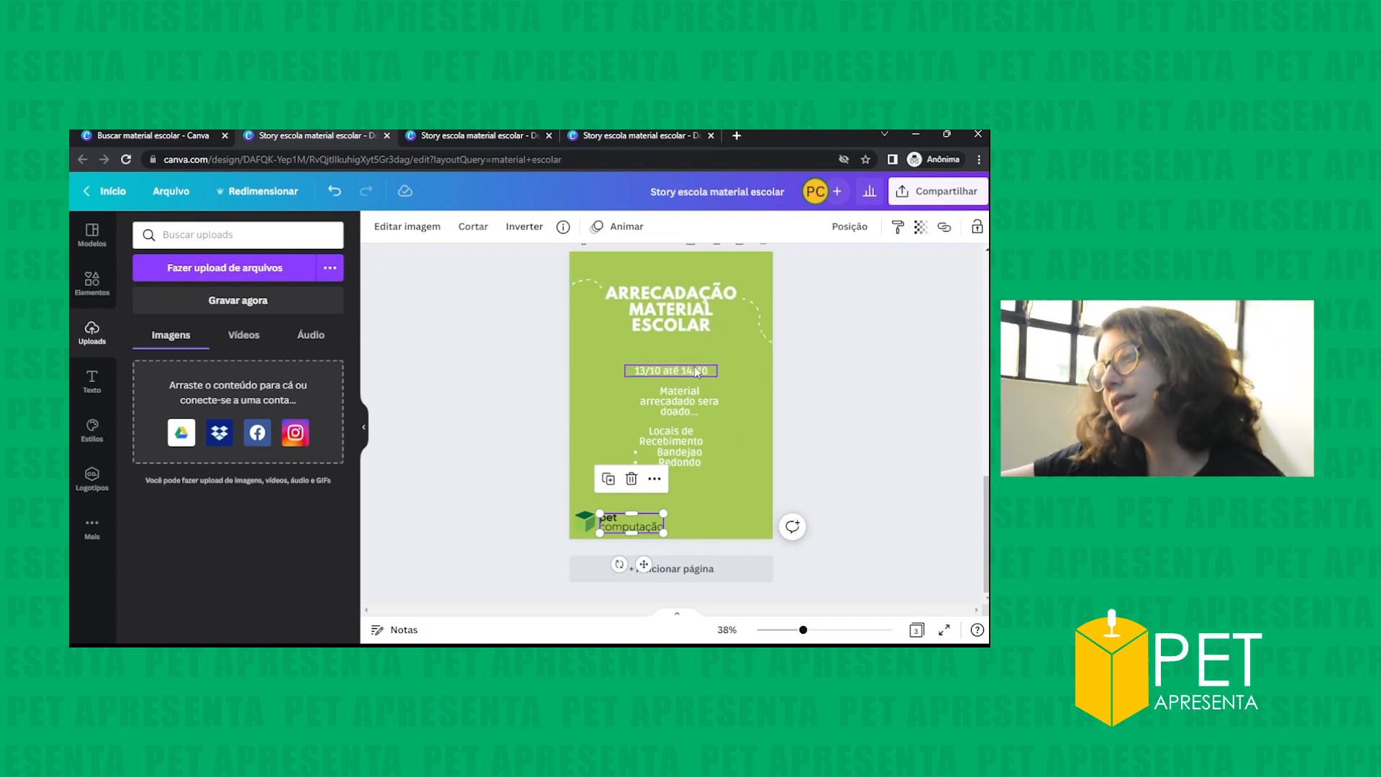
- Move the "13/10 até 14/10" date closer to the heading and set its font size to 33,9
drag(695, 372, 694, 352)
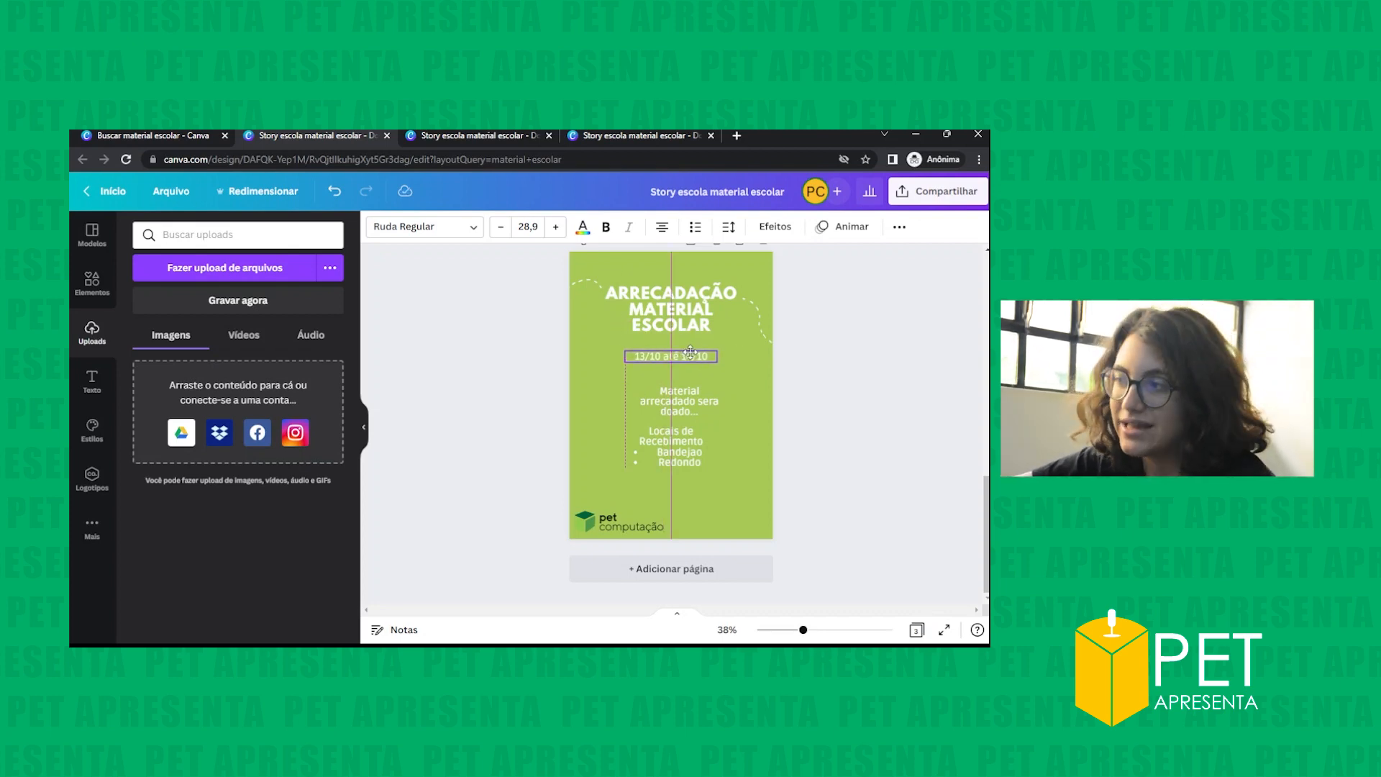
click(555, 226)
click(556, 227)
click(555, 226)
click(555, 227)
click(555, 227)
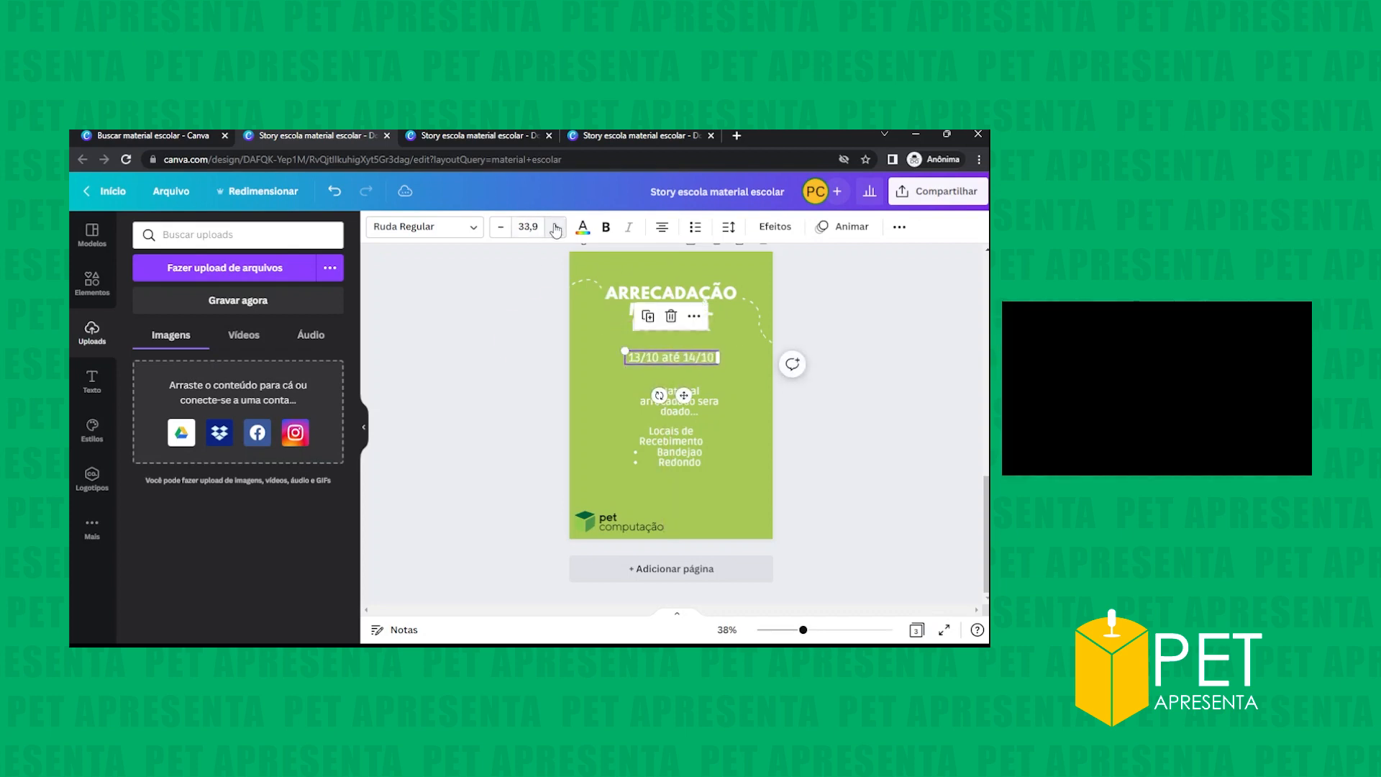
click(737, 364)
- Set the font size of the "Material arrecadado sera doado..." text to 23,9
click(691, 407)
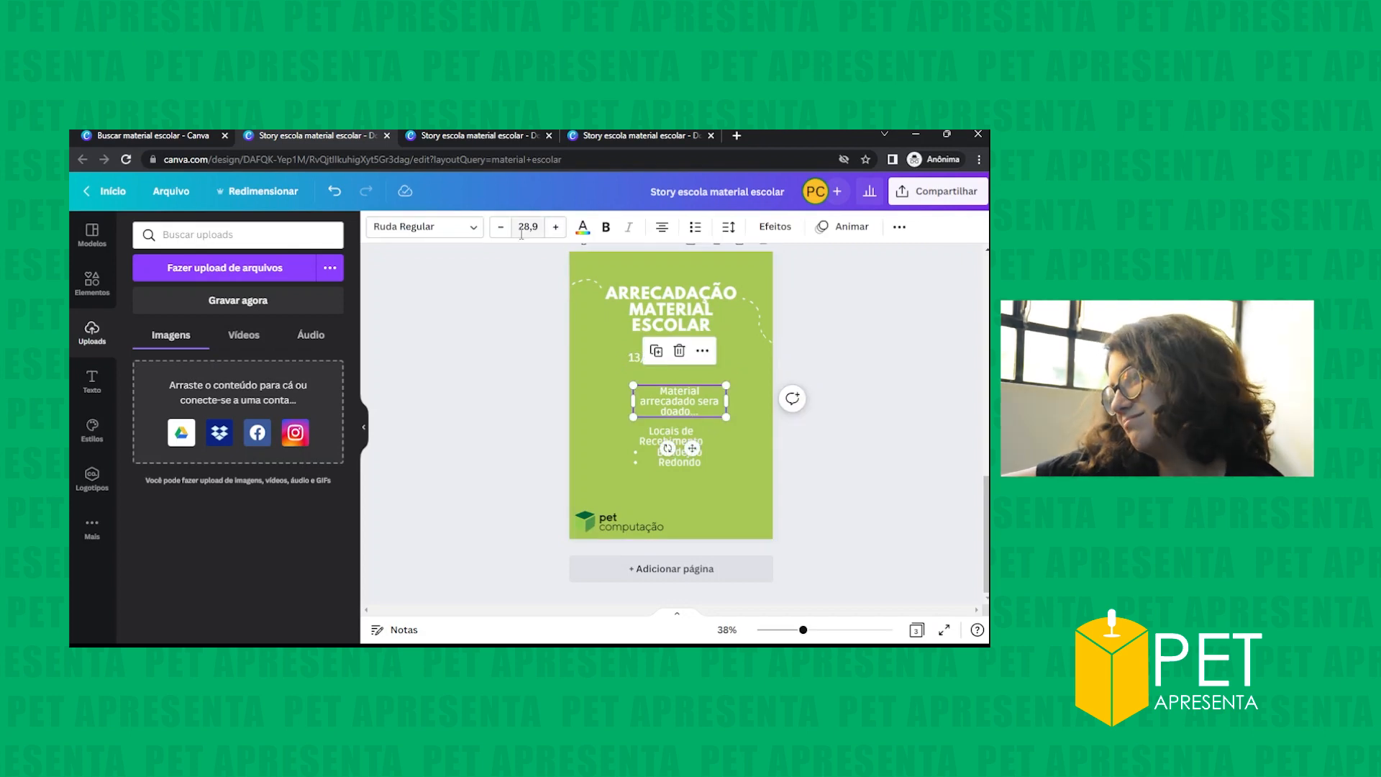
click(501, 227)
click(500, 229)
click(500, 229)
click(501, 229)
click(500, 229)
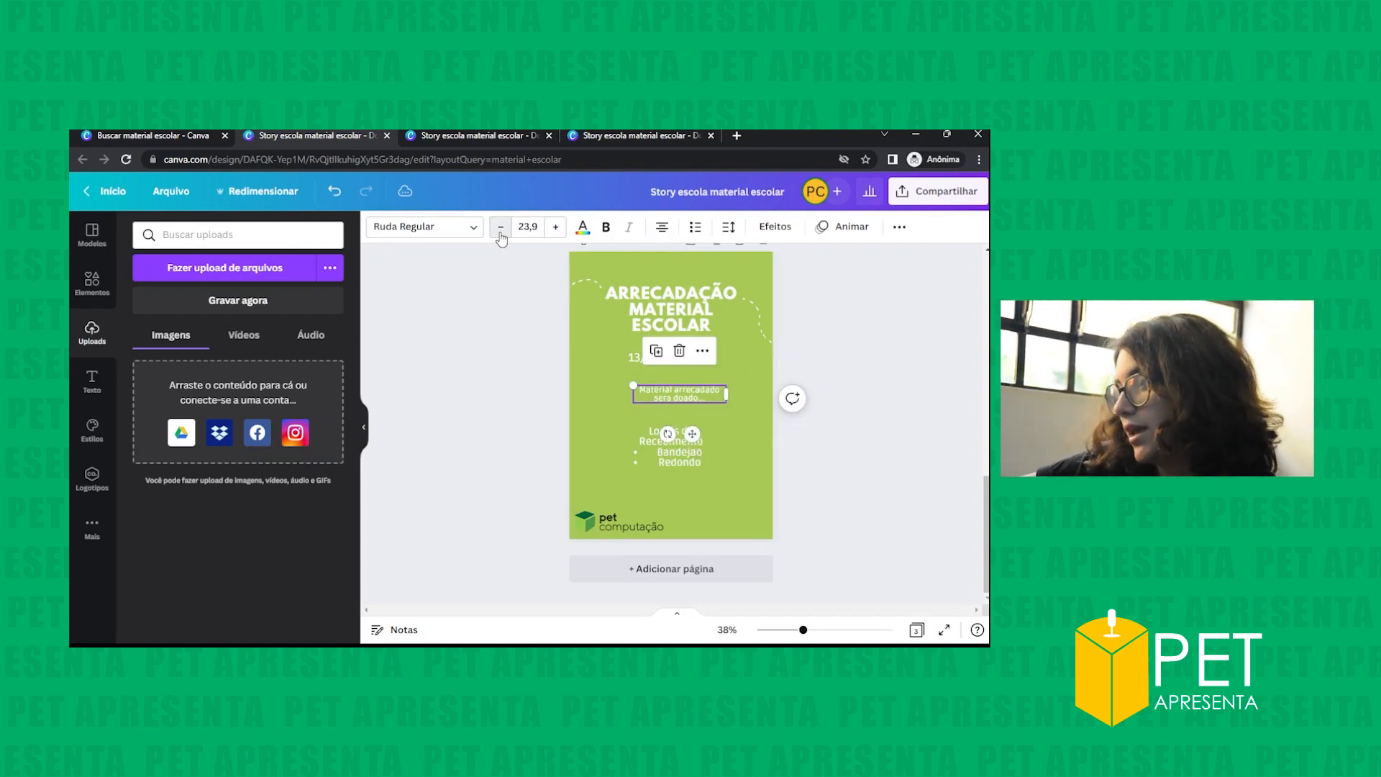
- Set the font size of the "Locais de Recebimento" list to 23,9
click(680, 460)
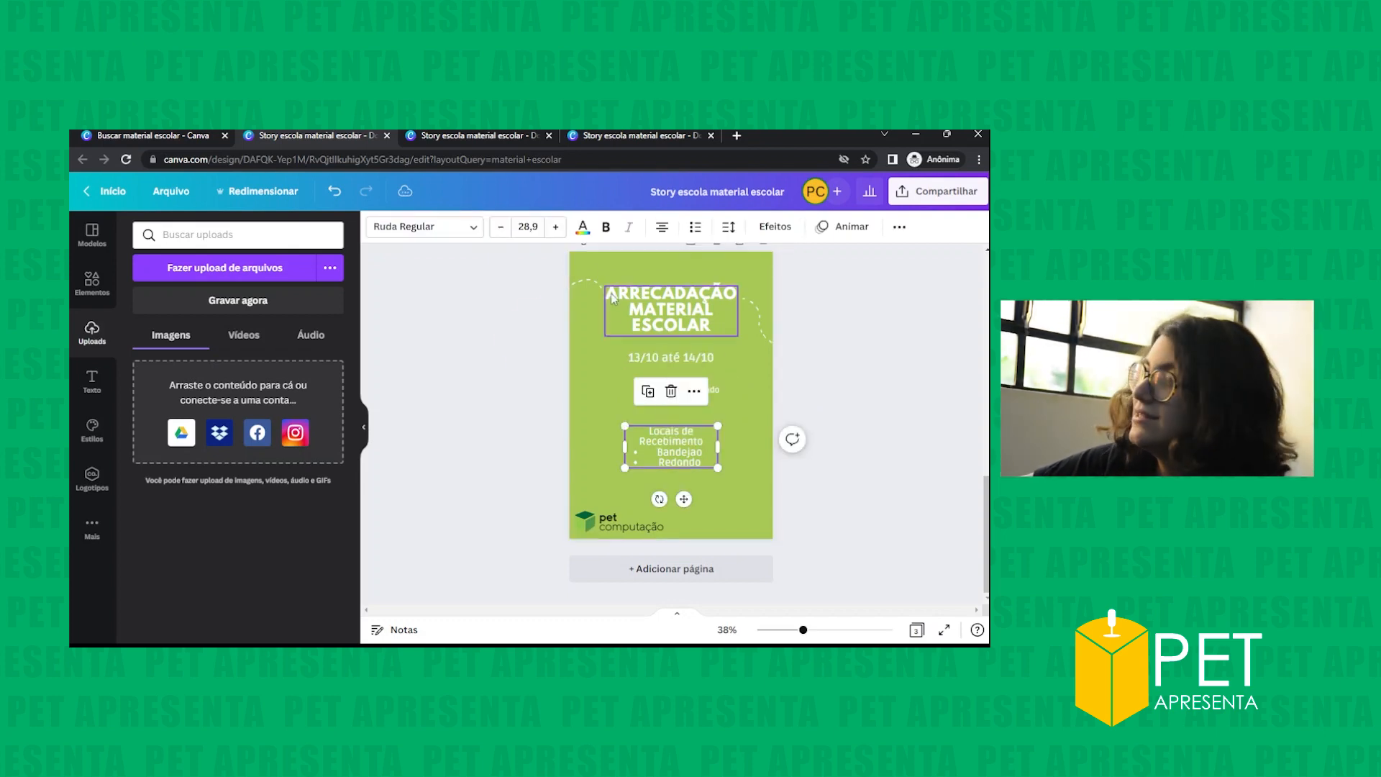
click(501, 229)
click(501, 229)
click(501, 228)
click(501, 228)
click(500, 229)
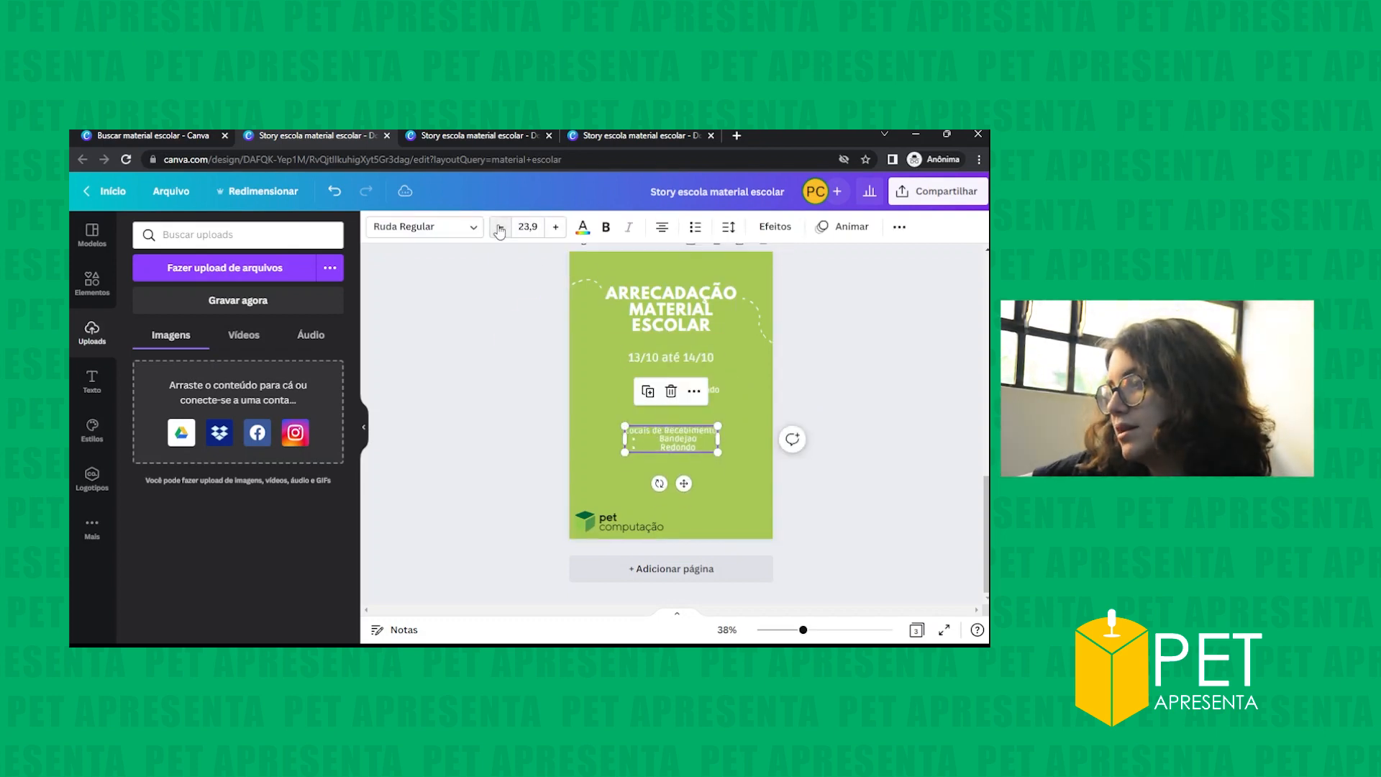
click(764, 424)
- Left-align the "Locais de Recebimento" list and shift it left and slightly up on the poster
click(682, 441)
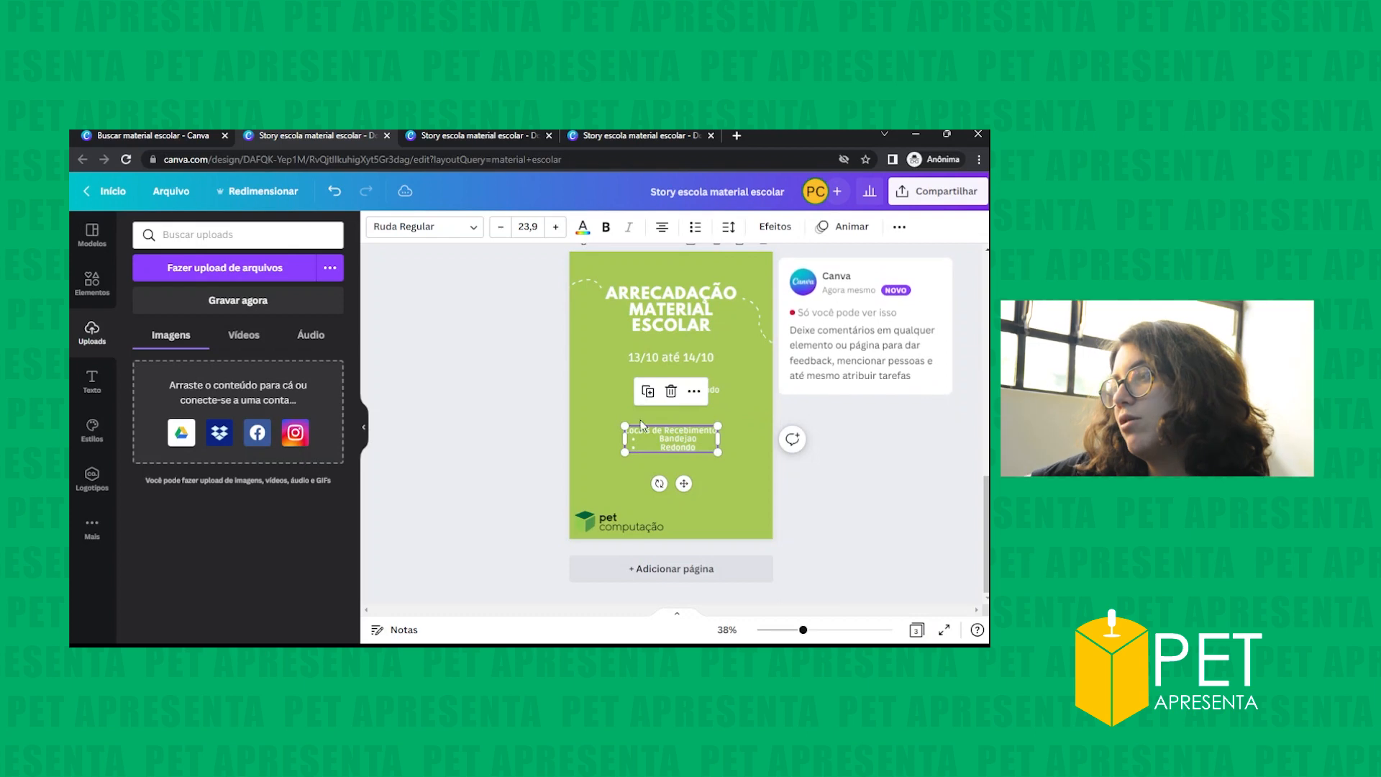
click(662, 227)
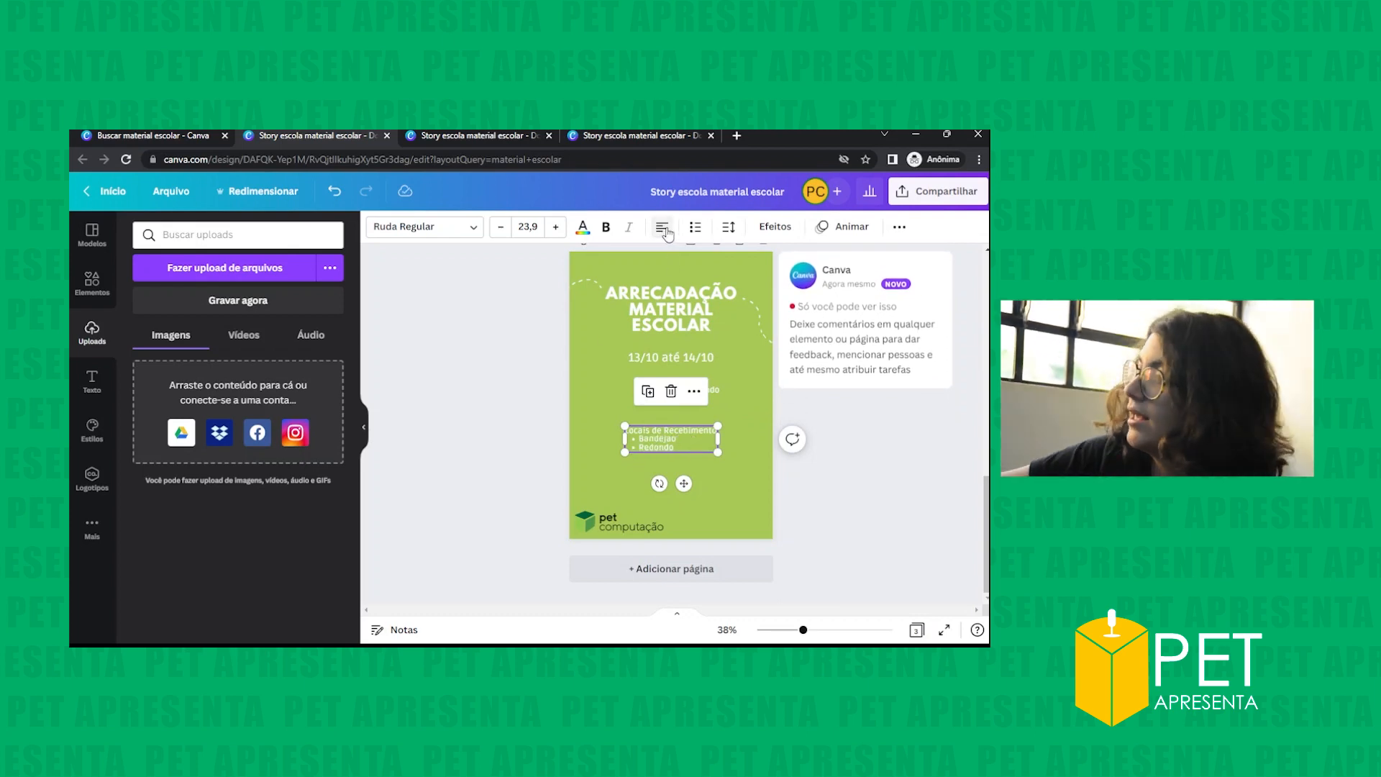
click(741, 400)
drag(674, 441, 645, 431)
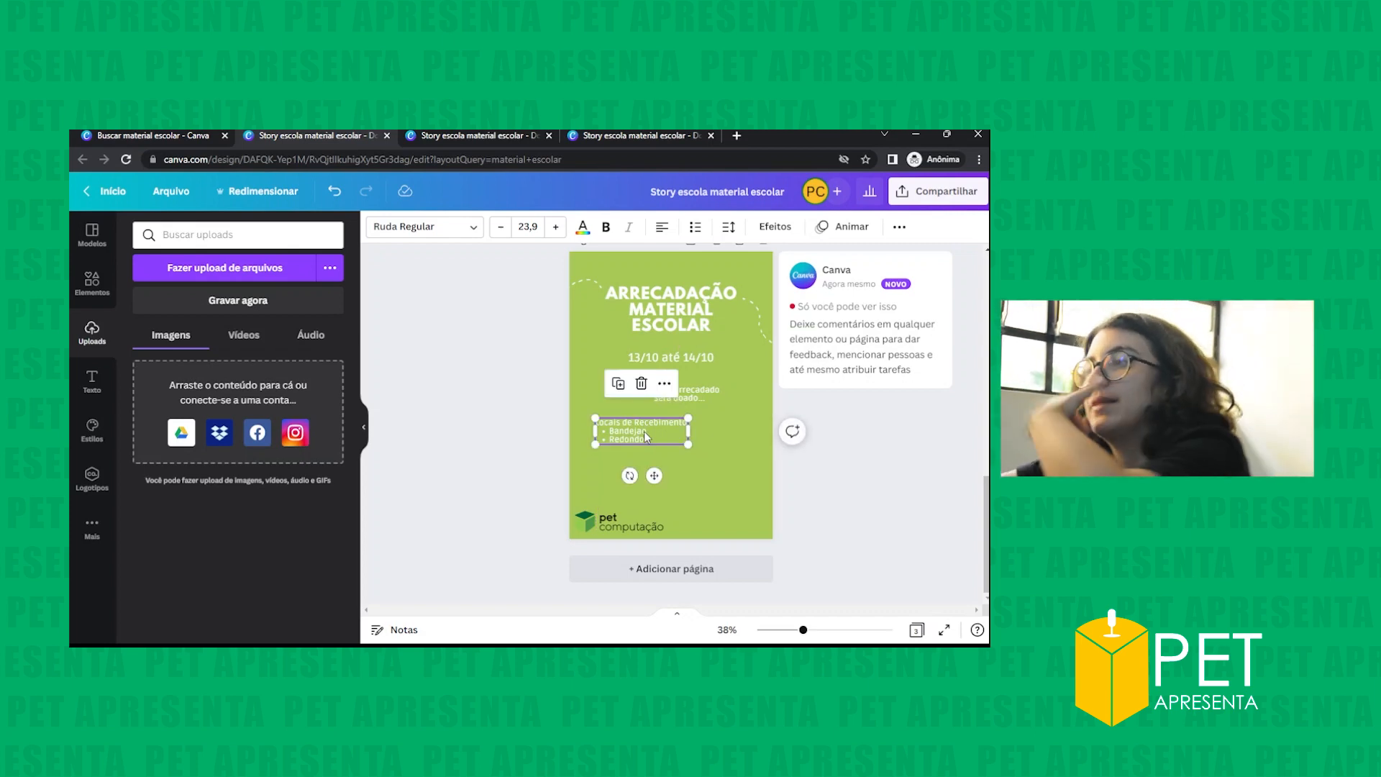
click(645, 434)
click(662, 227)
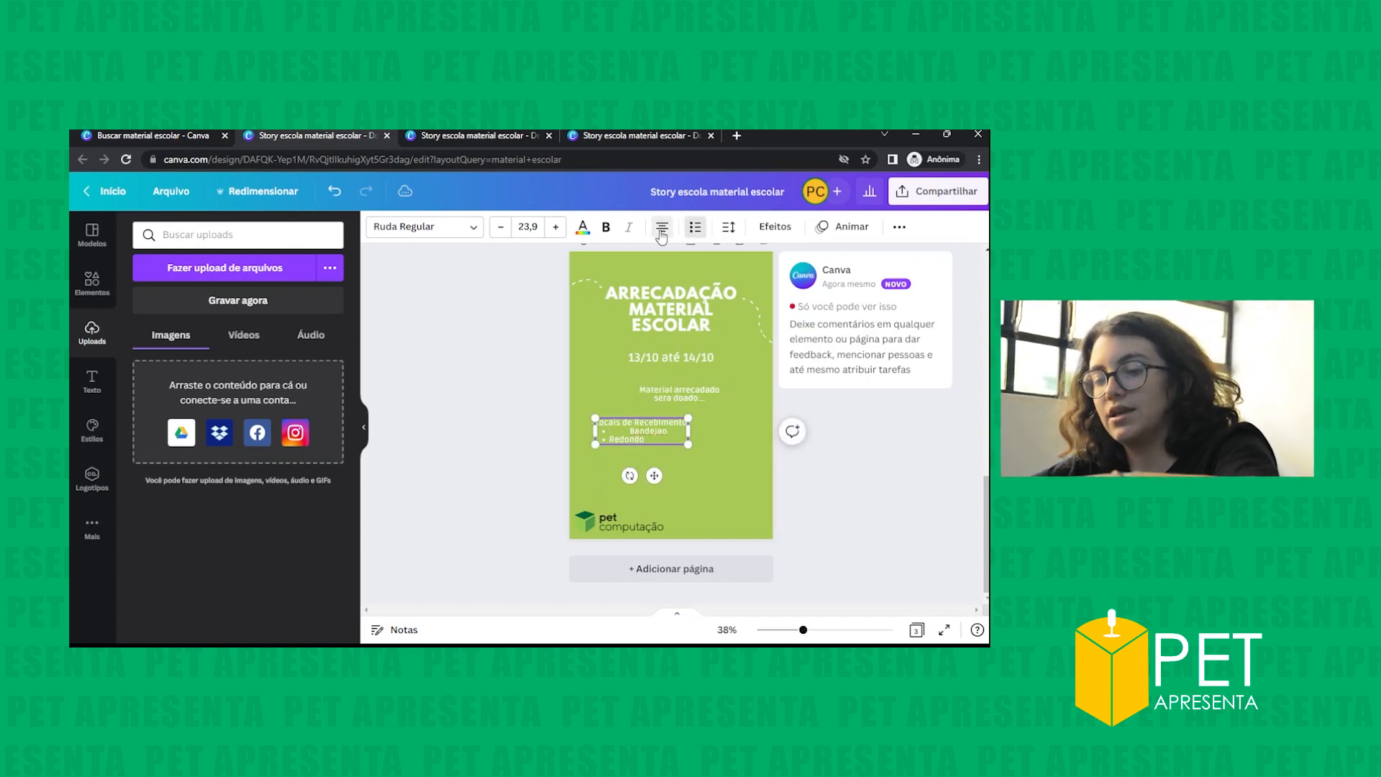
click(663, 229)
click(662, 229)
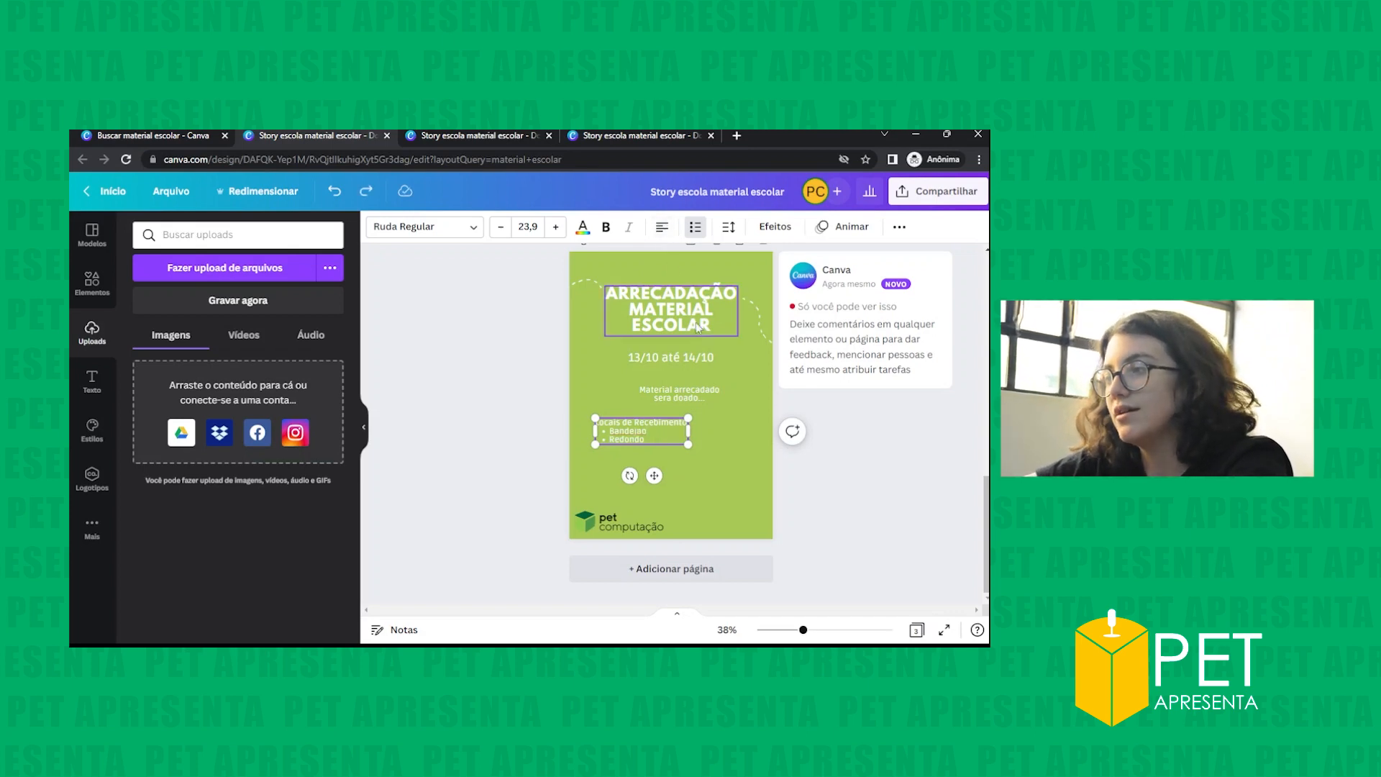
- Right-align the "Material arrecadado sera doado..." text and shift it toward the poster's right side
click(663, 402)
click(663, 228)
click(663, 228)
click(753, 430)
drag(712, 391, 730, 392)
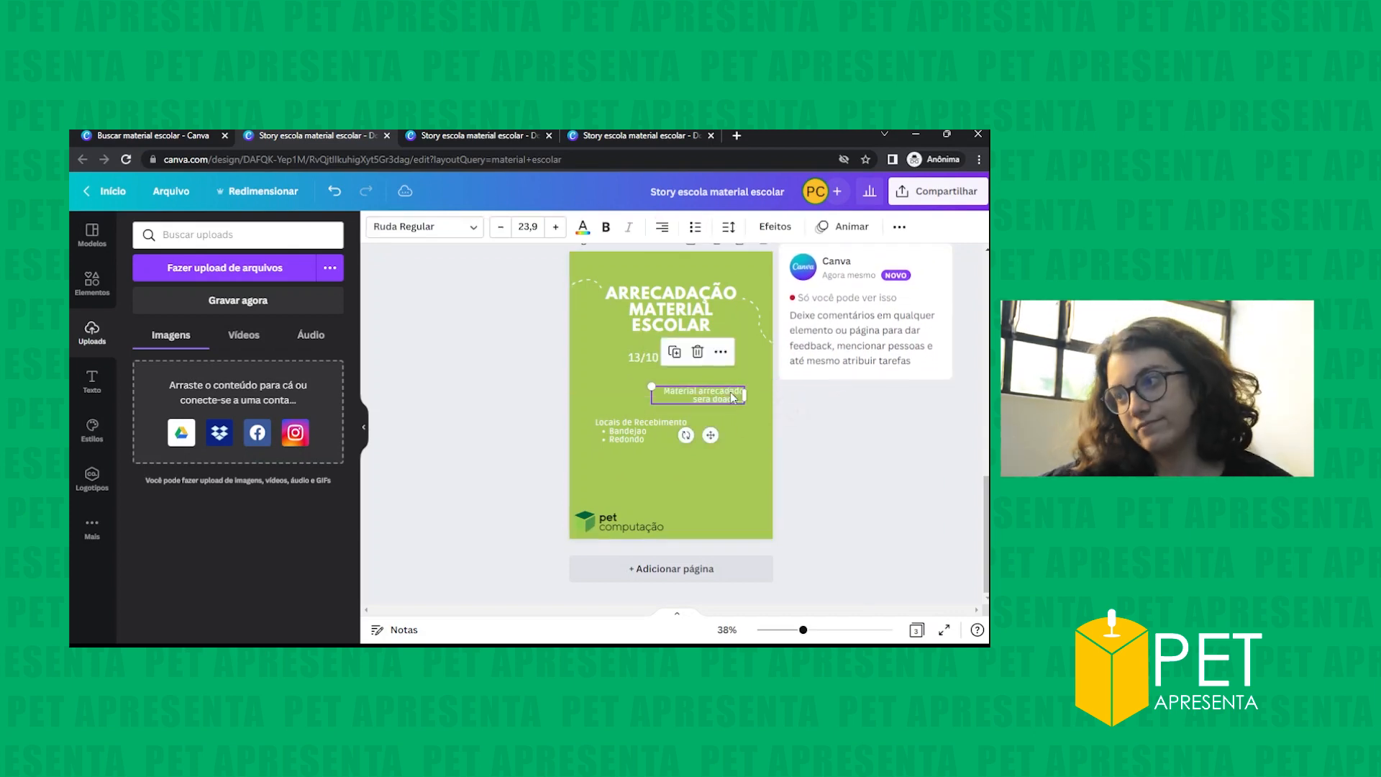
click(669, 473)
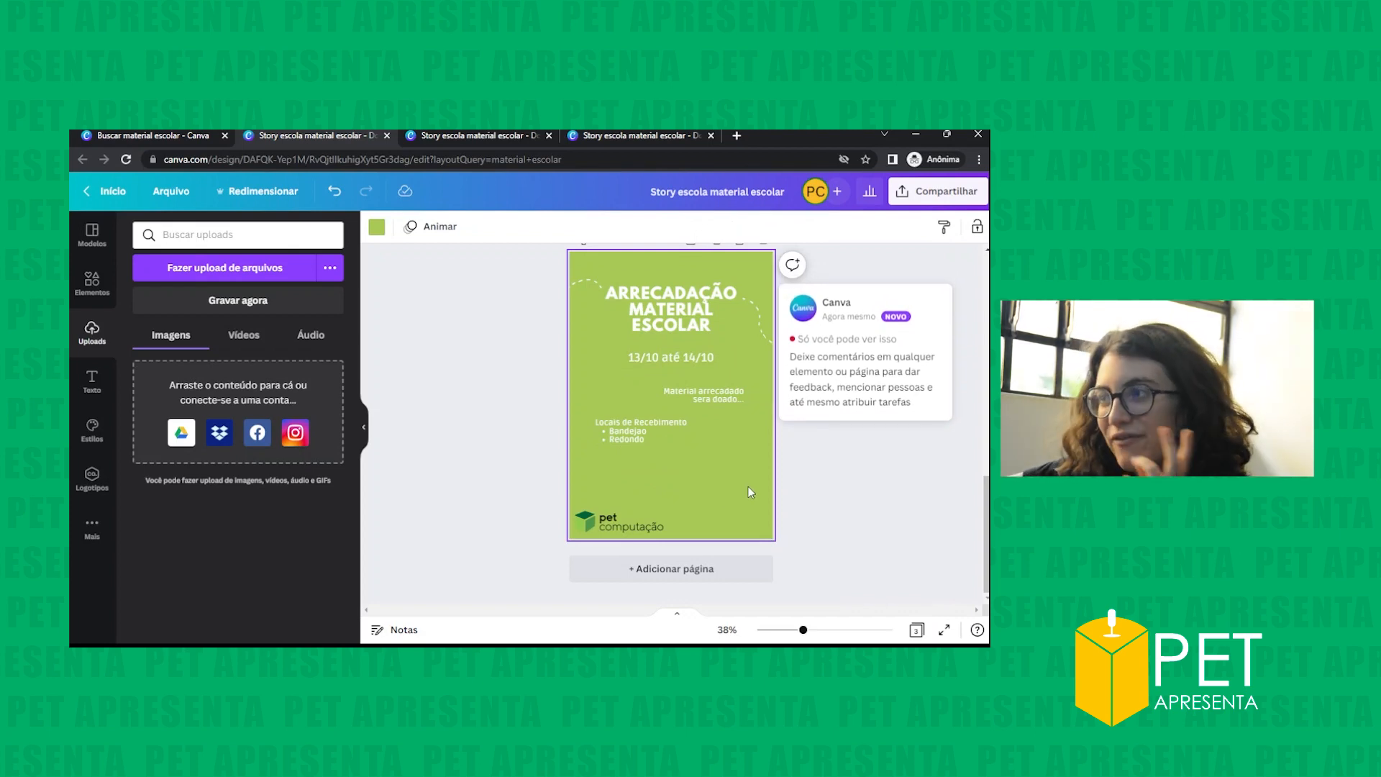
- Examine the torn-paper decorations on the first template page, then the logo parts on the green poster page
scroll(679, 490, up, 1)
scroll(672, 486, down, 1)
scroll(672, 486, up, 1)
scroll(671, 484, up, 8)
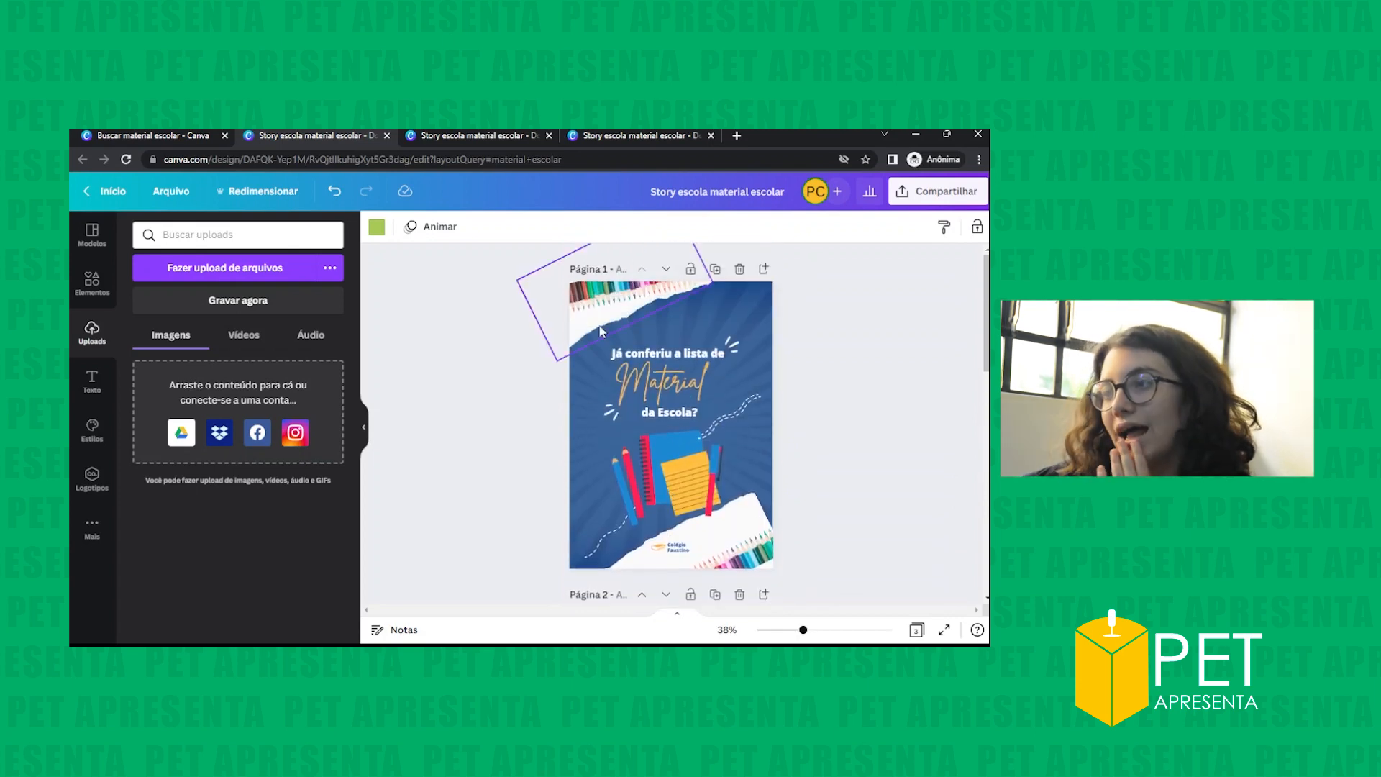
click(603, 331)
click(743, 533)
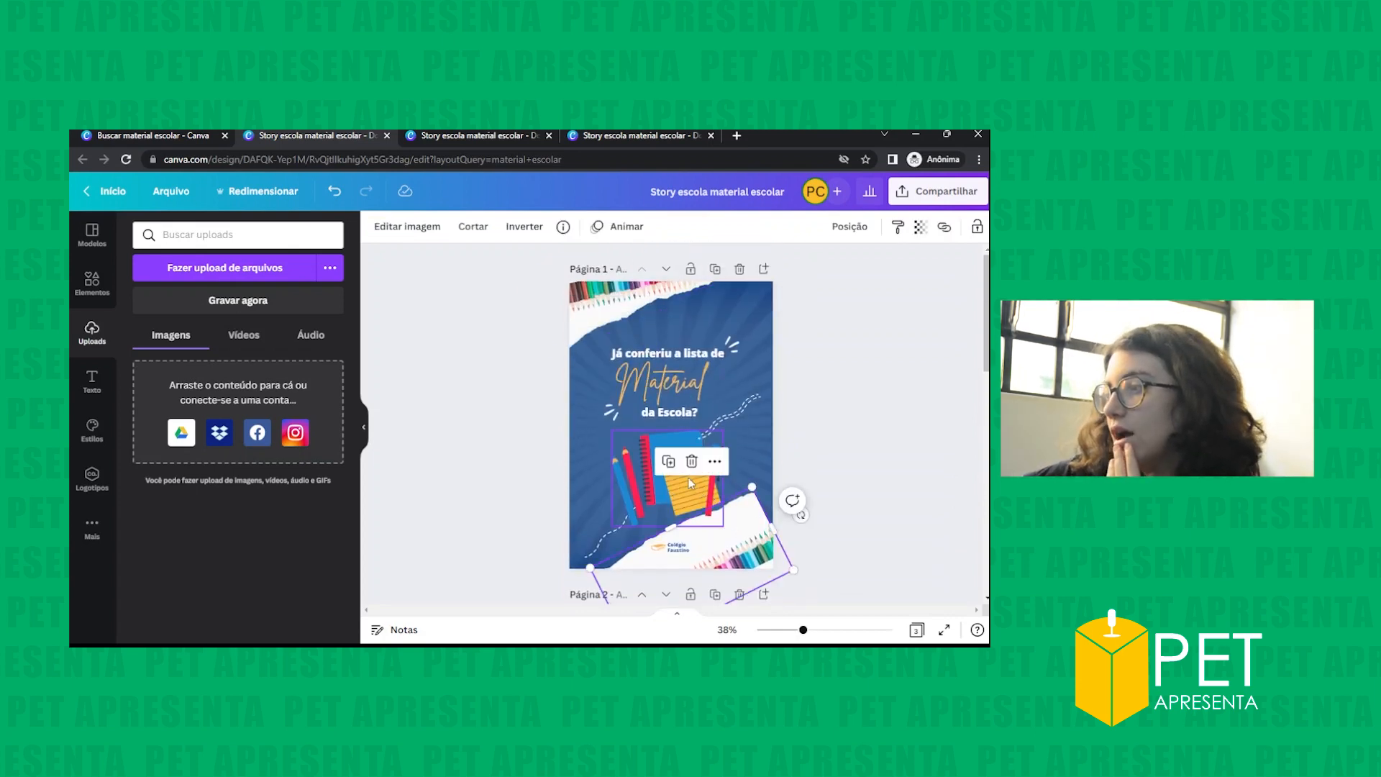
scroll(688, 479, down, 8)
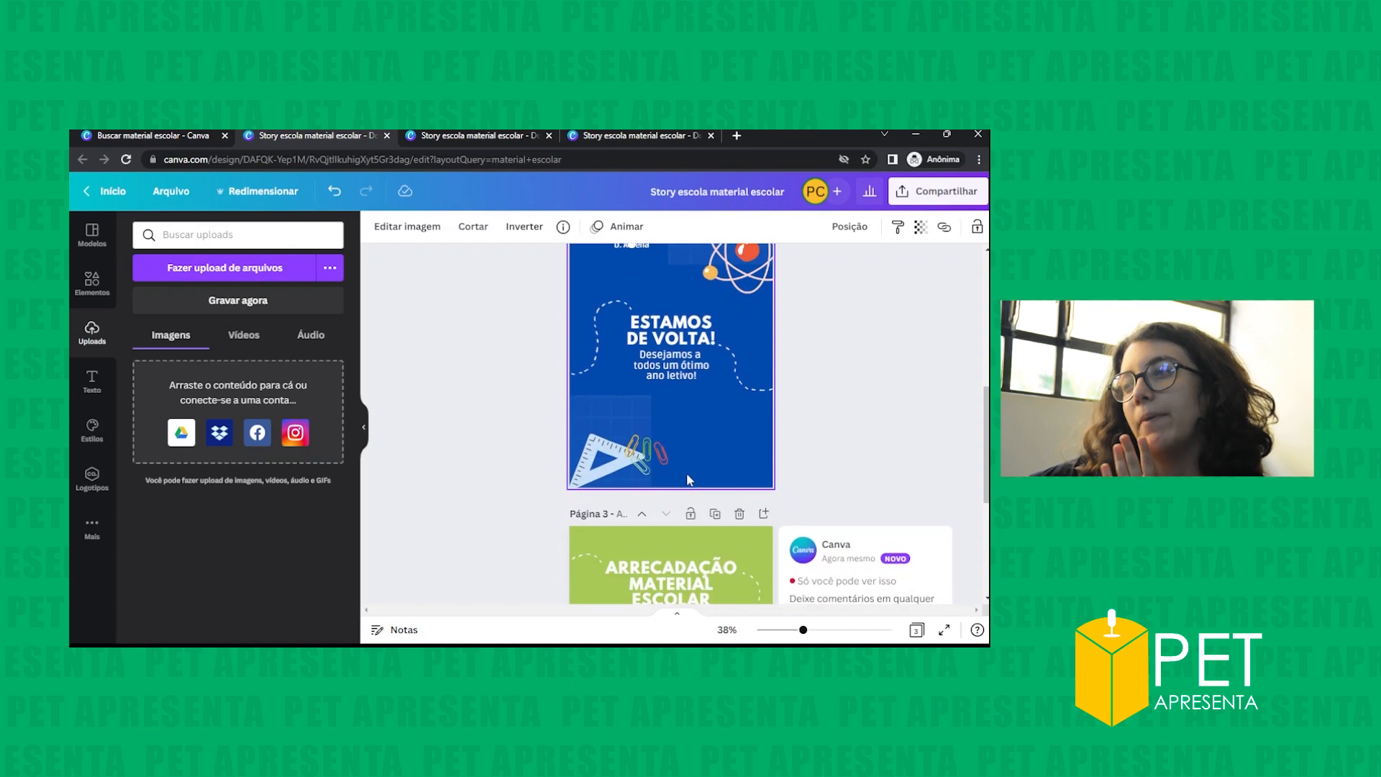
scroll(598, 482, down, 1)
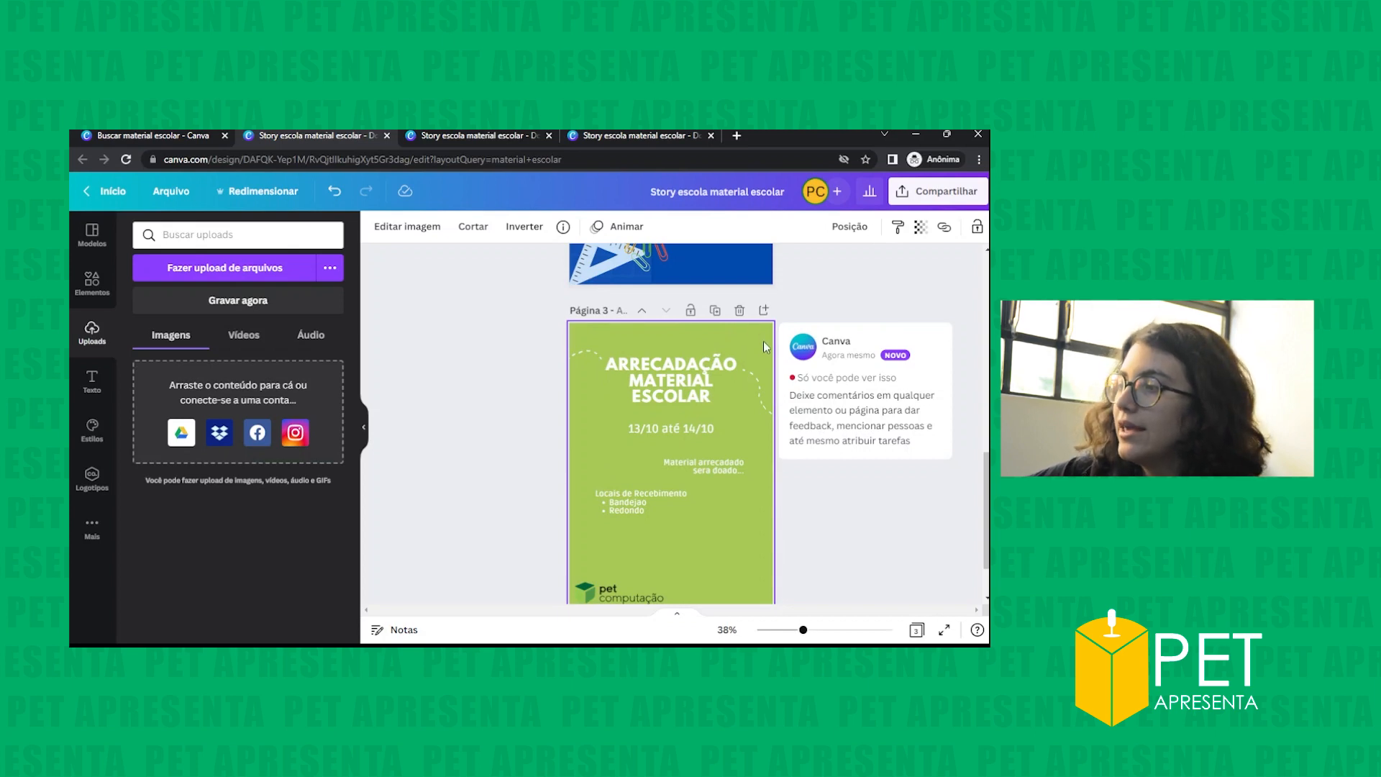
scroll(594, 507, down, 1)
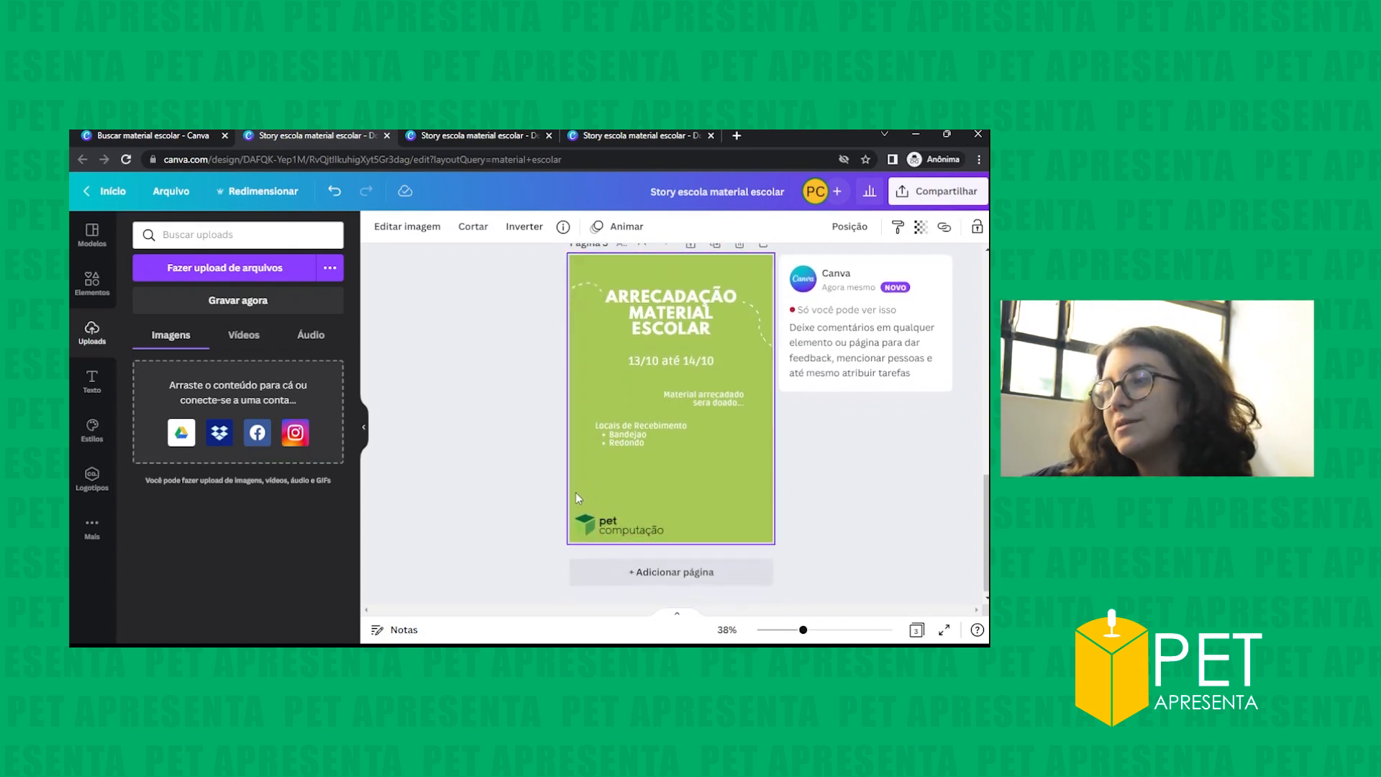
click(586, 528)
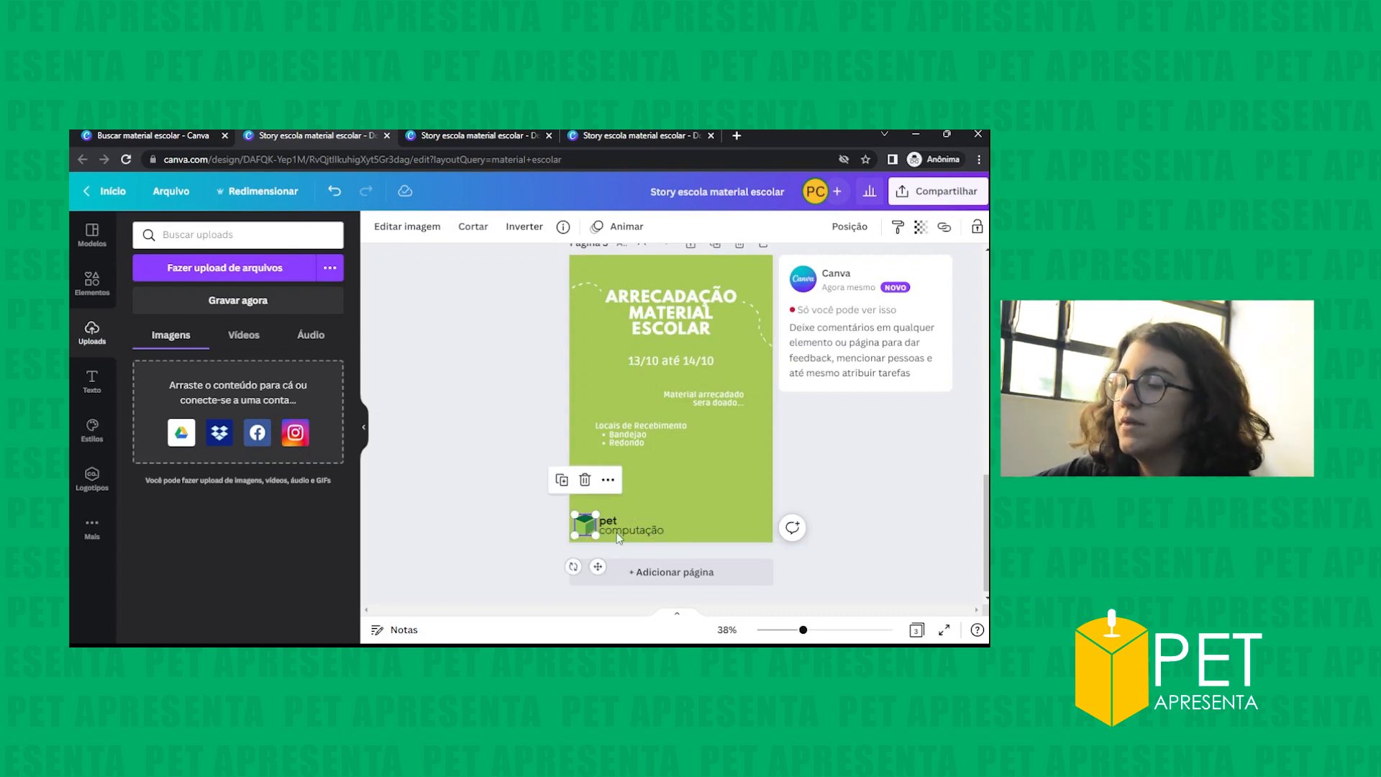
click(617, 532)
click(696, 503)
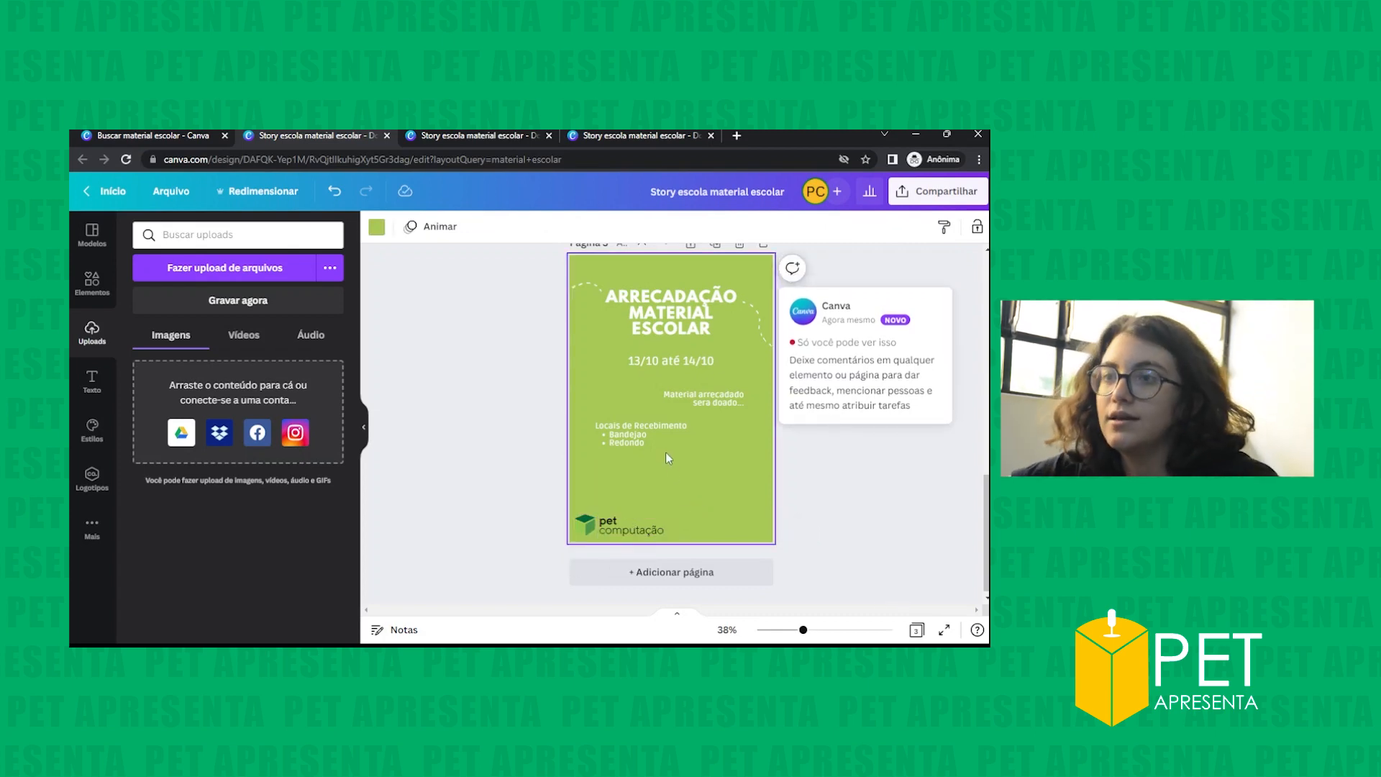
- Search the graphic elements for "papel cortado"
click(92, 285)
text(pa)
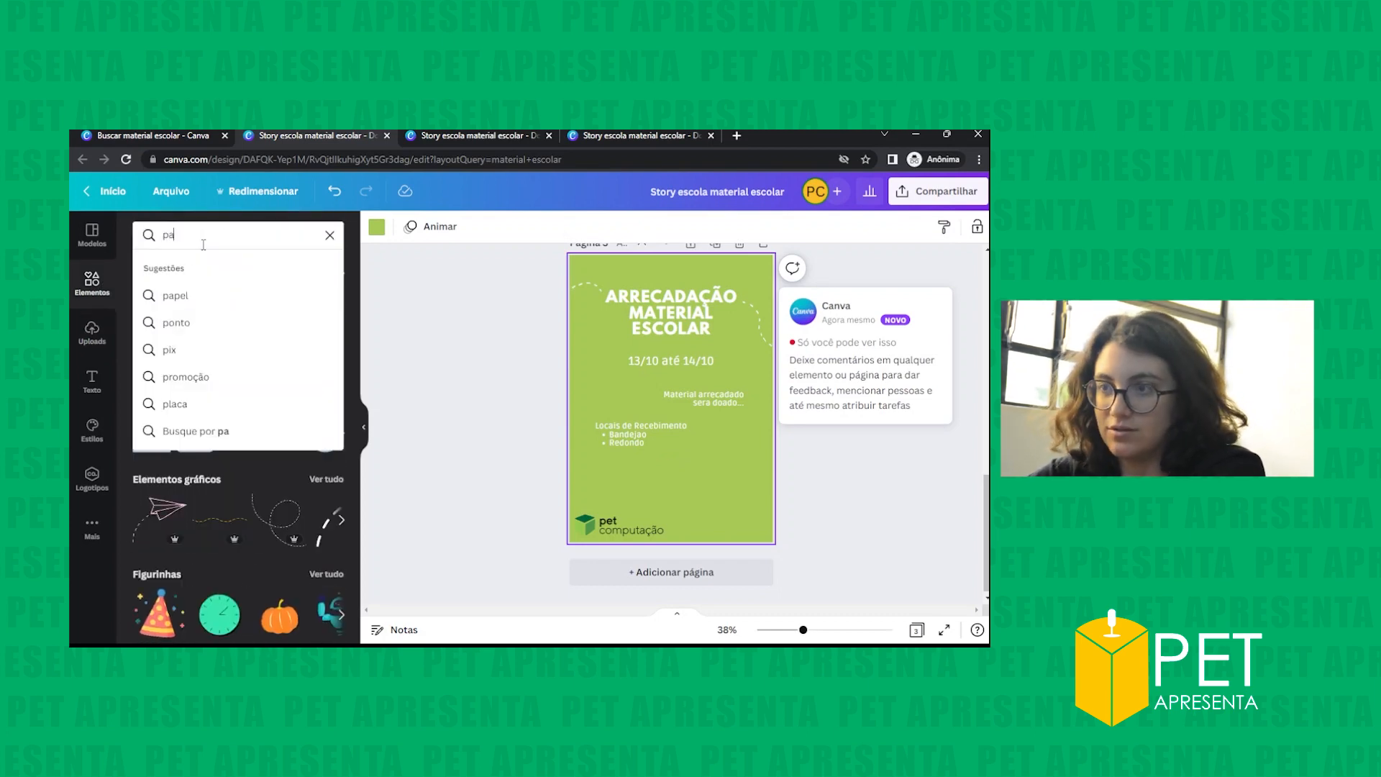
text(pel corta)
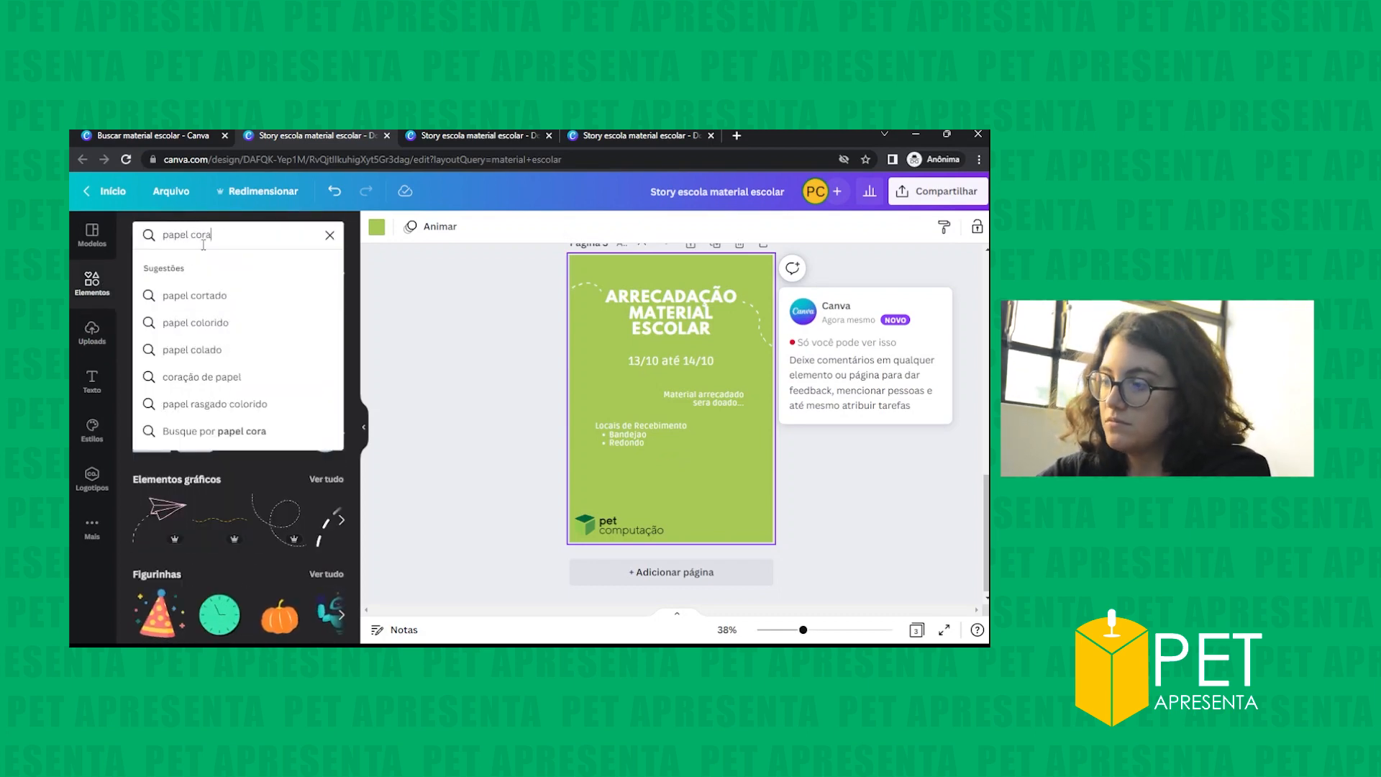
text(do)
key(Return)
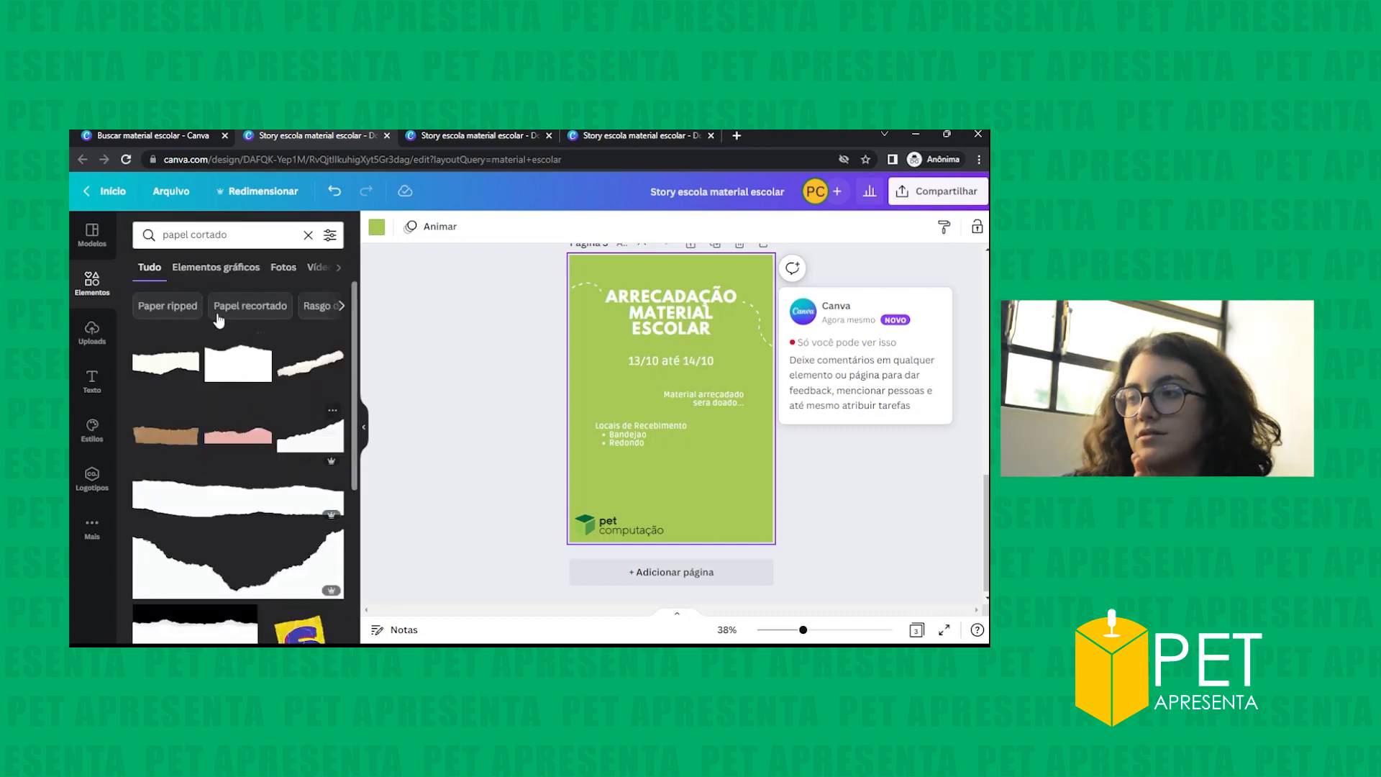
click(207, 226)
click(424, 335)
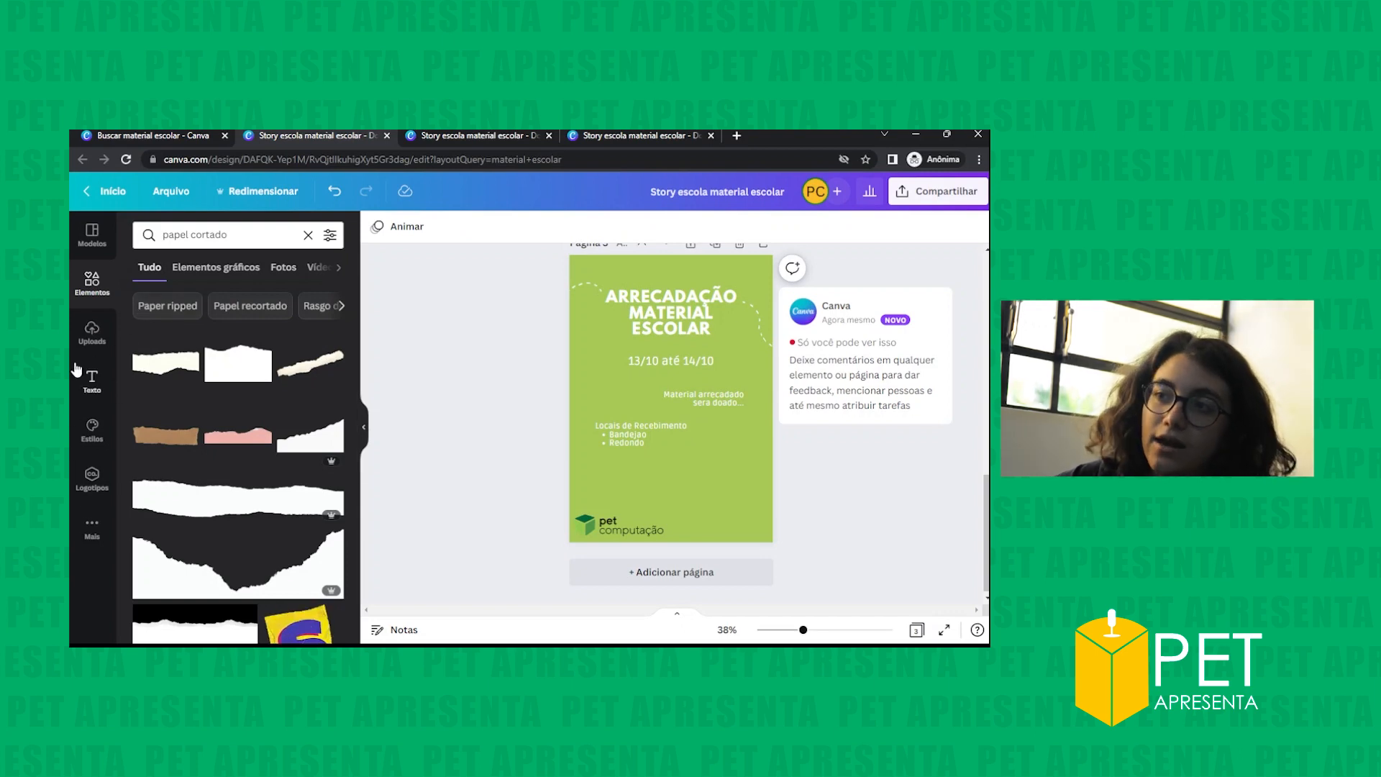
- Compare the template results with the elements library and browse the photo, video and audio categories for "papel cortado"
click(95, 245)
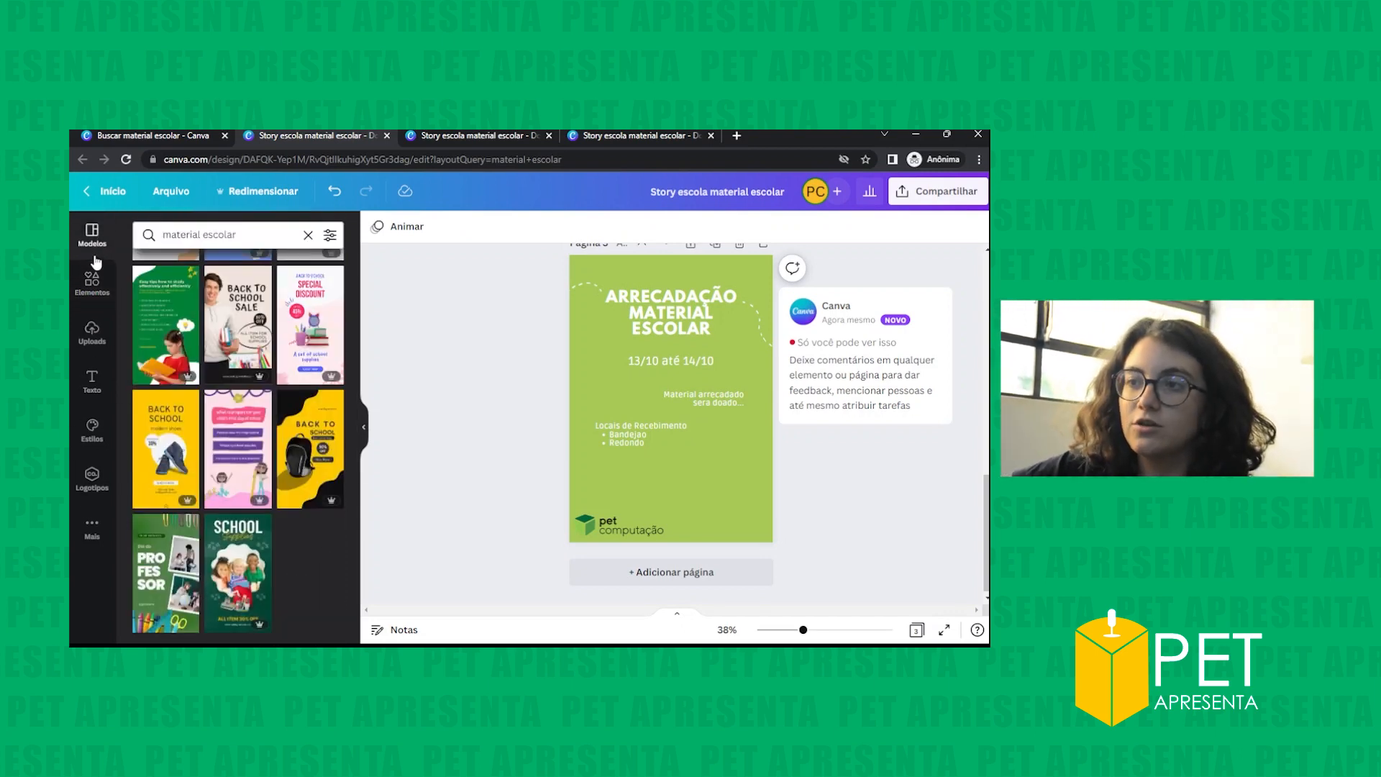
click(92, 284)
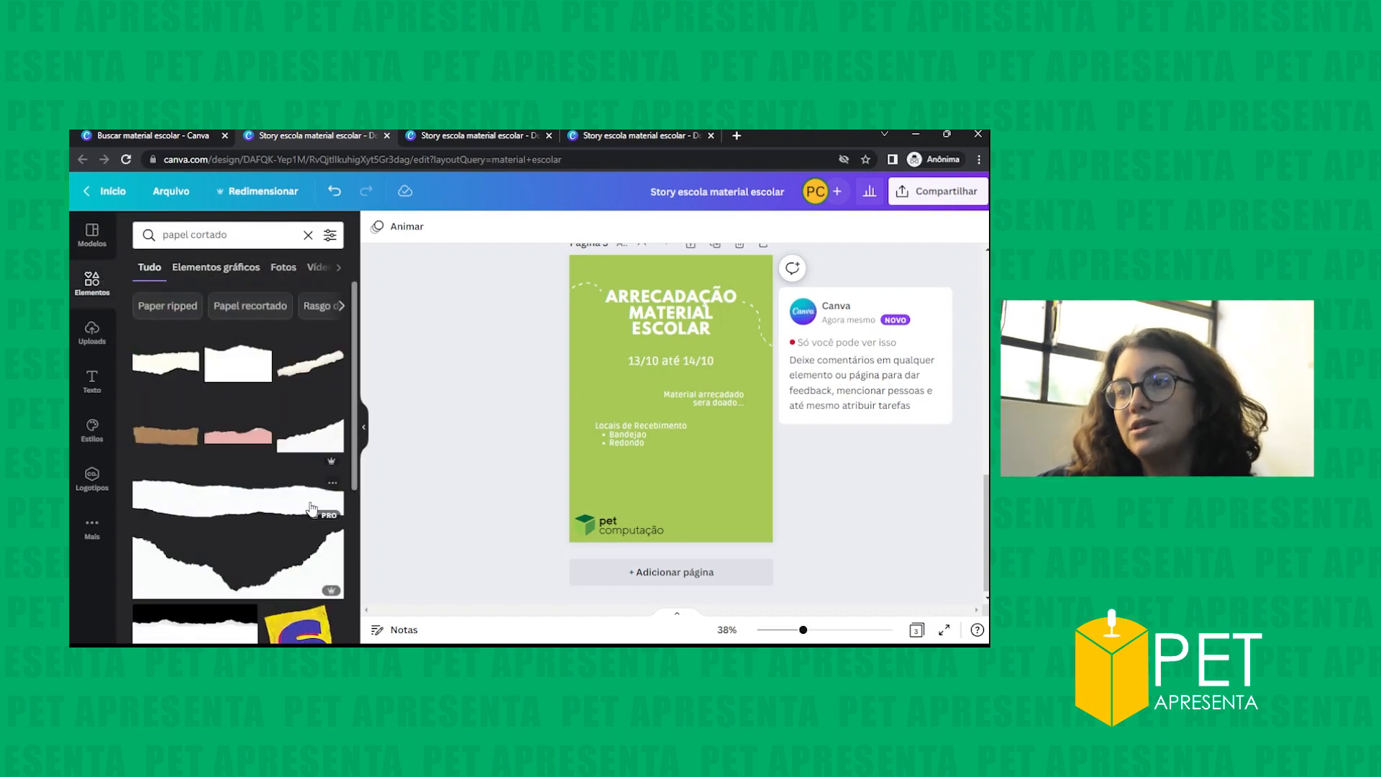
click(246, 278)
click(277, 269)
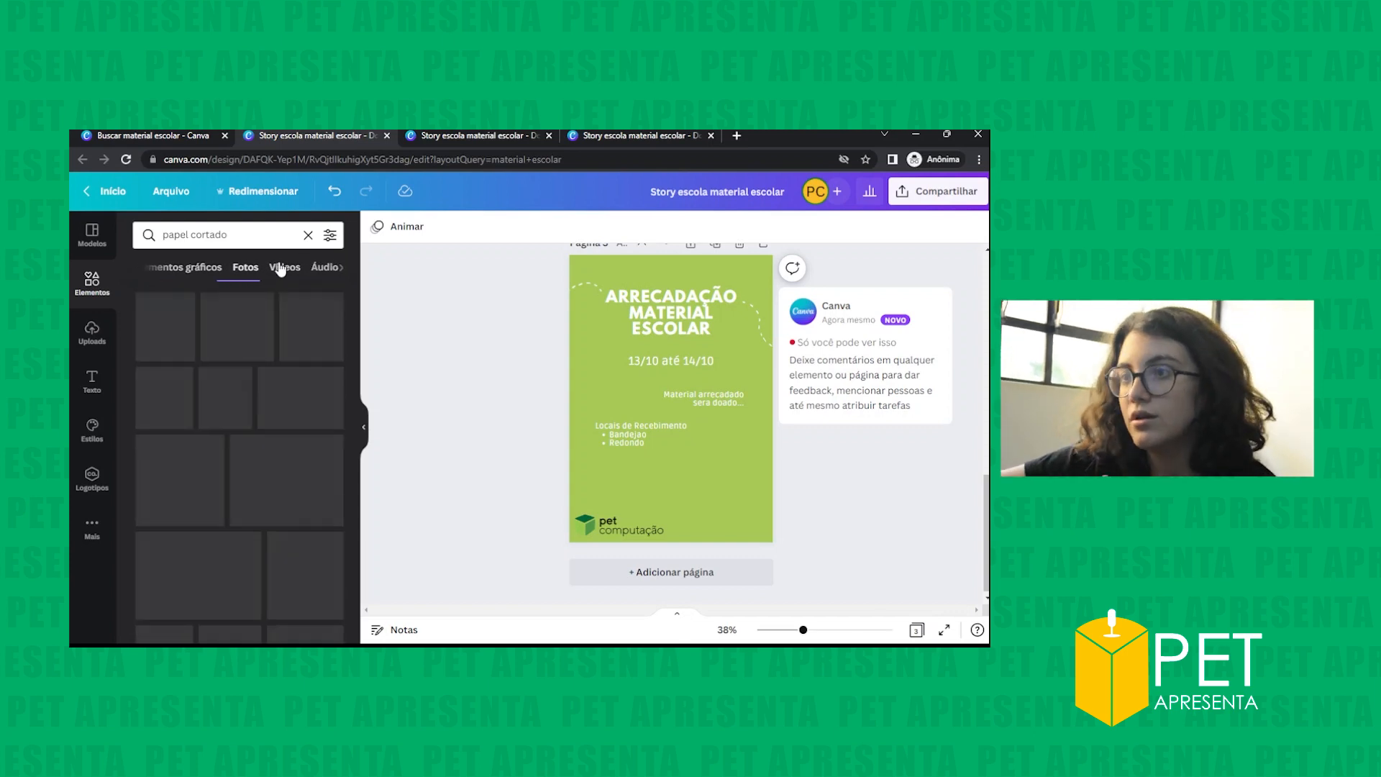
click(322, 267)
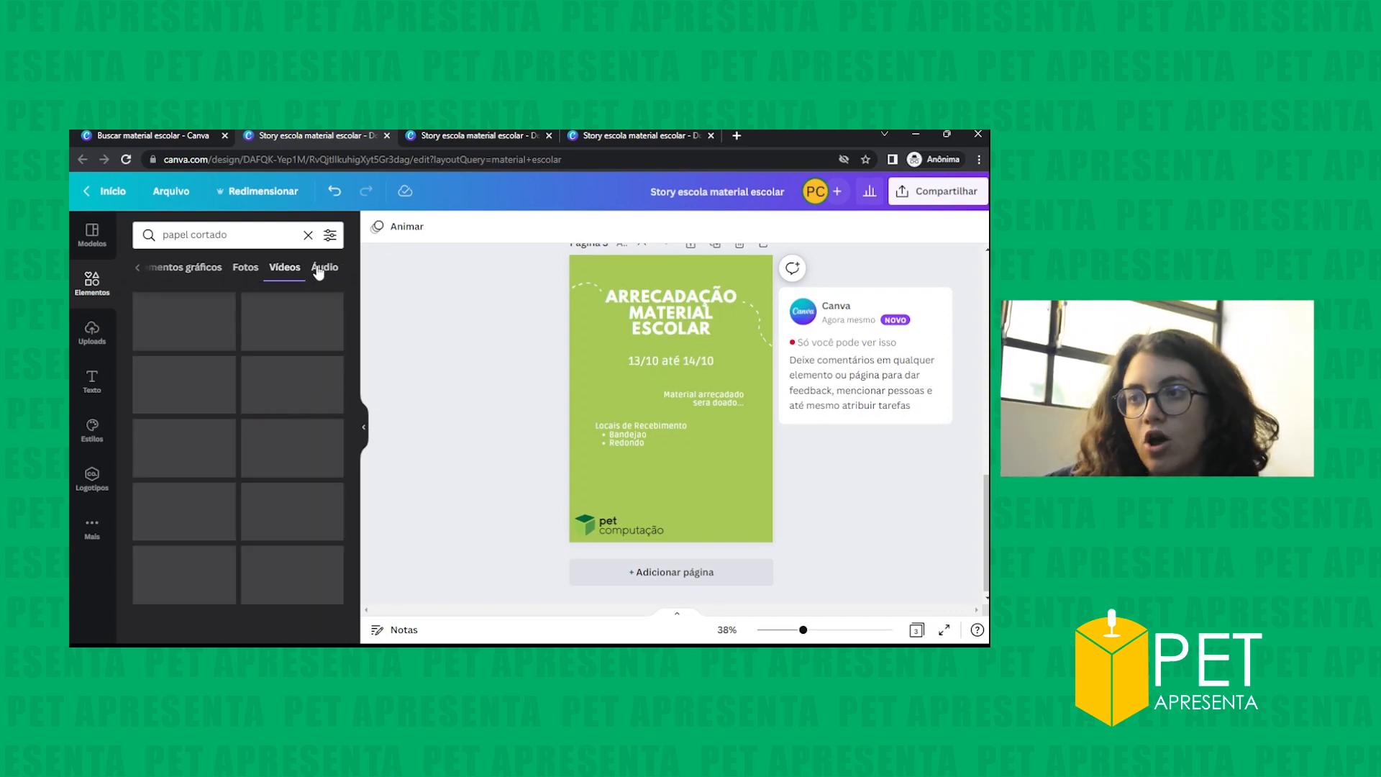
- Browse the text and style options, then look through the graphic elements found for "papel cortado"
click(169, 272)
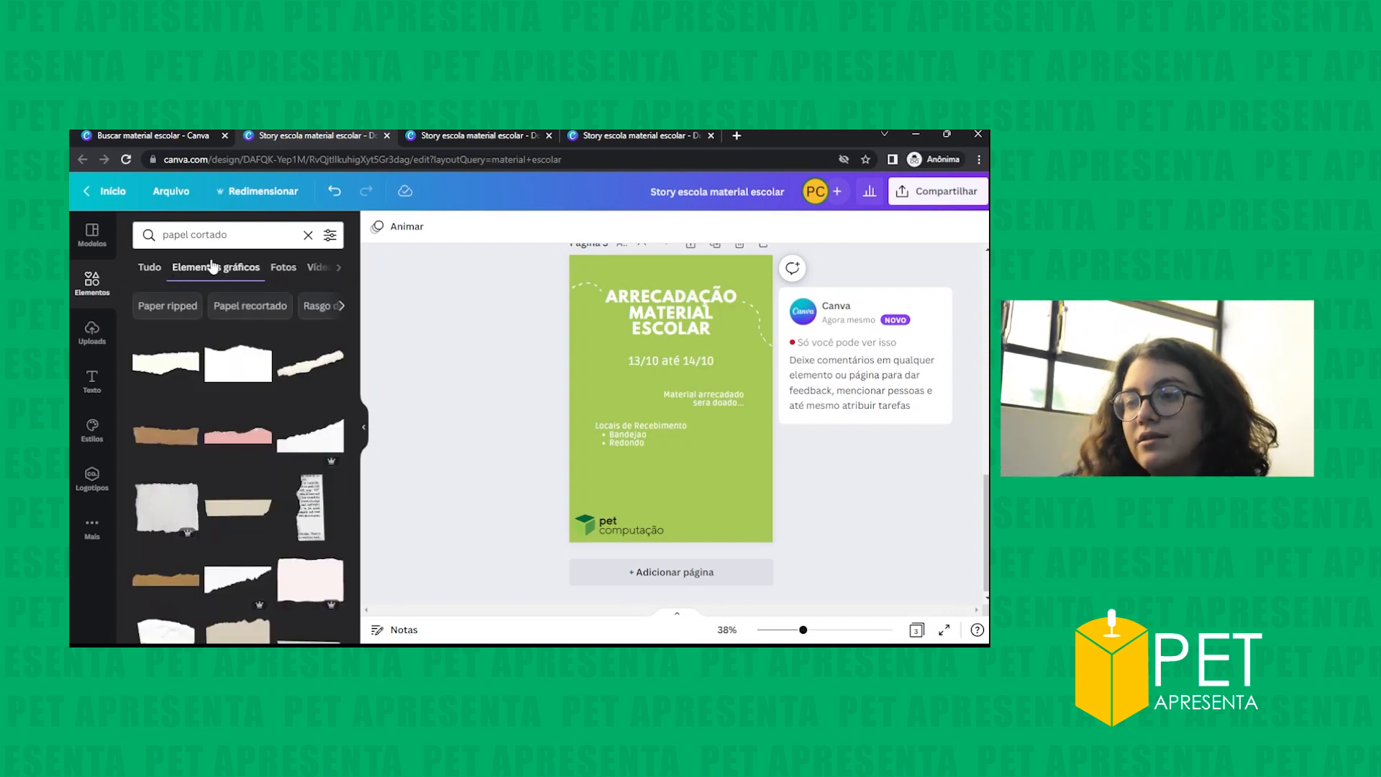
click(90, 349)
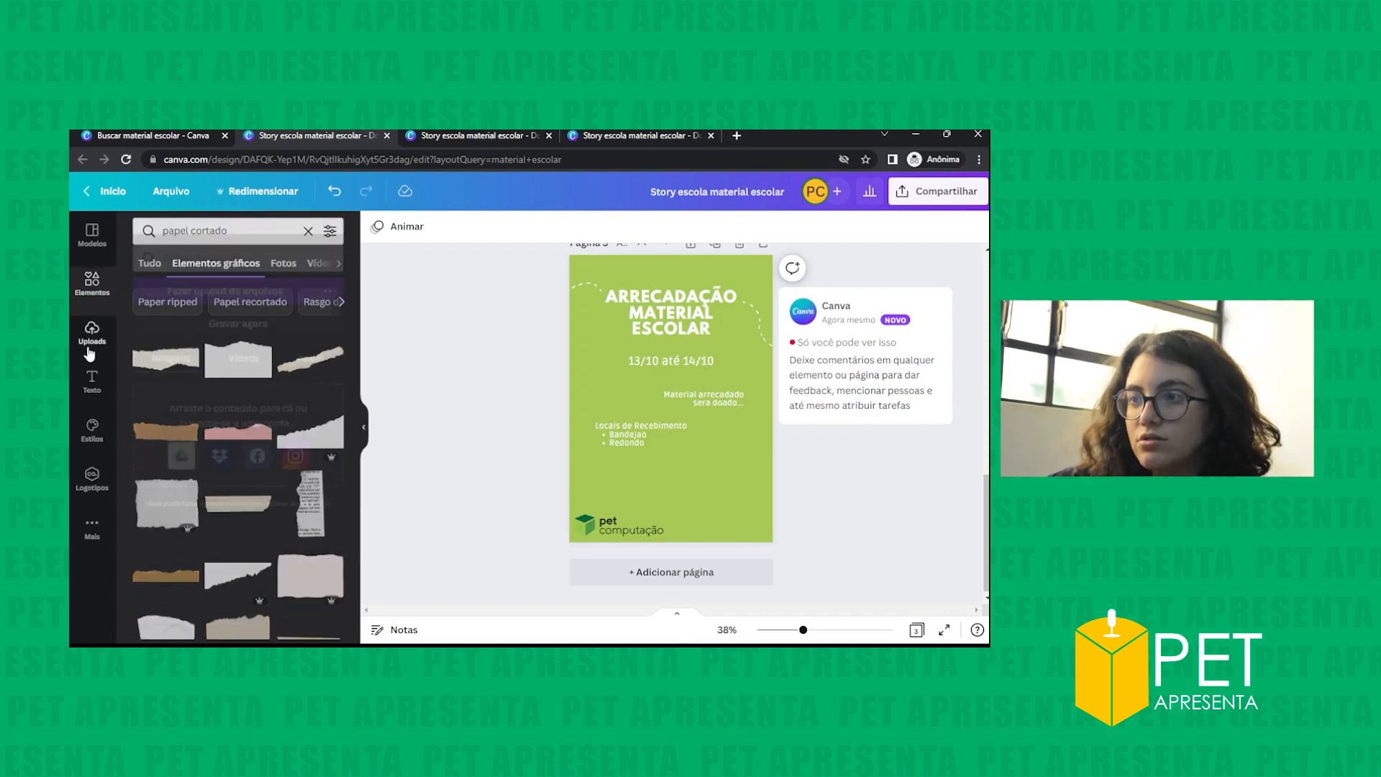
click(94, 381)
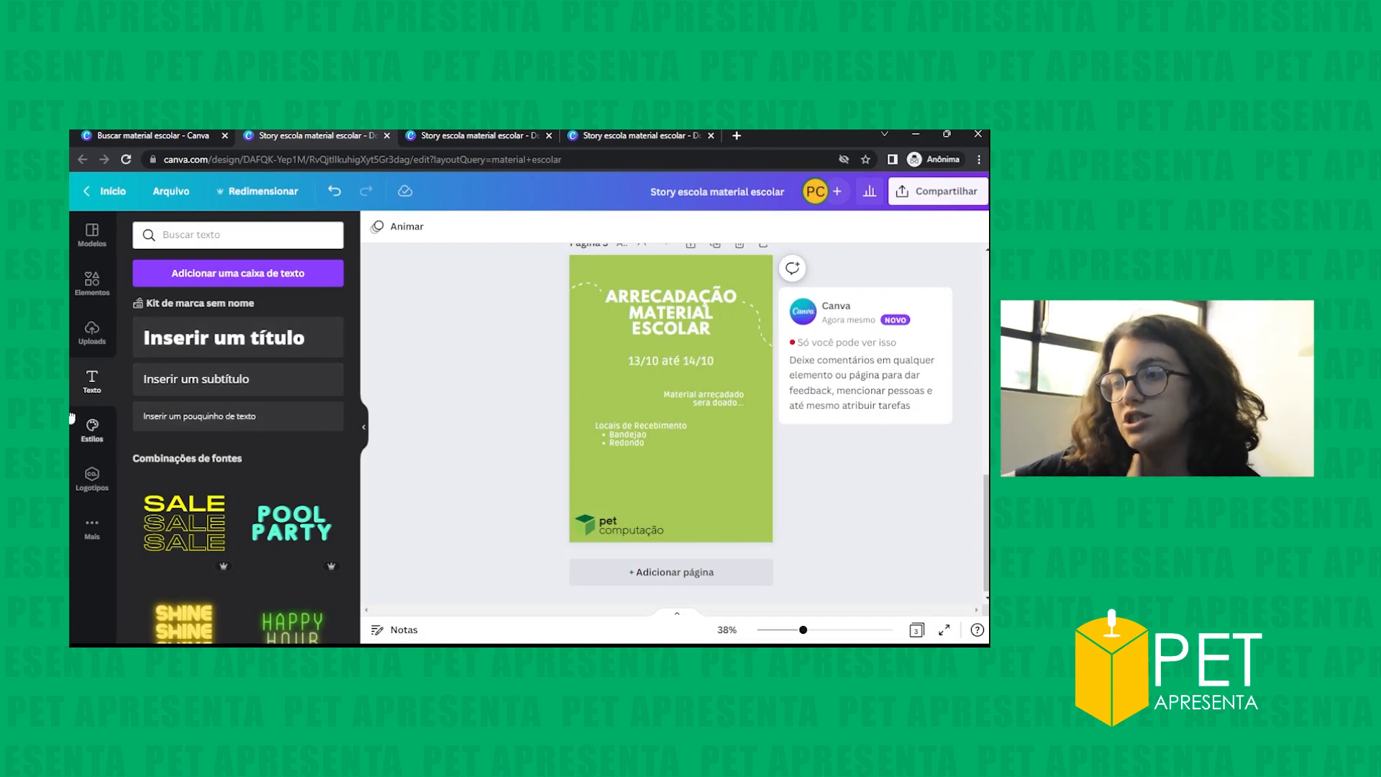
click(90, 430)
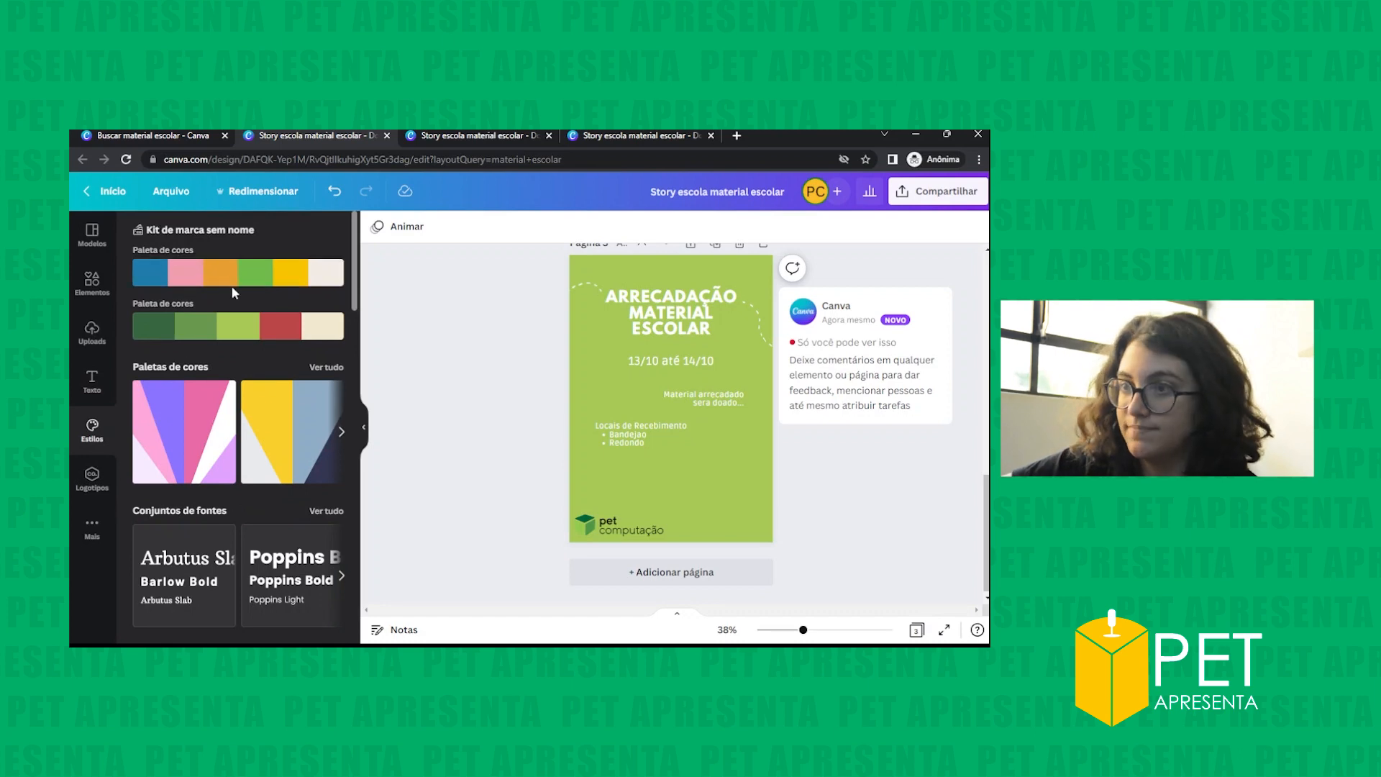
click(95, 284)
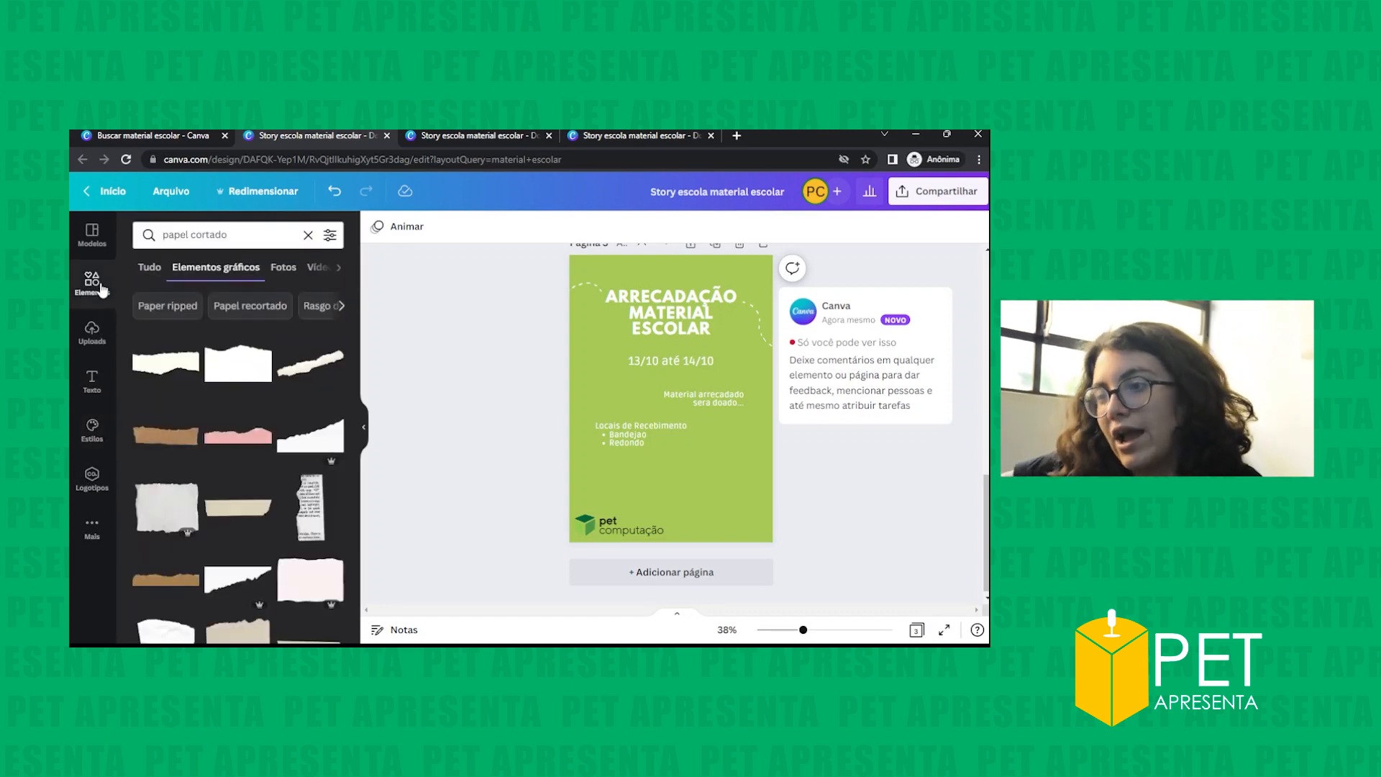
scroll(216, 496, down, 2)
scroll(216, 497, down, 3)
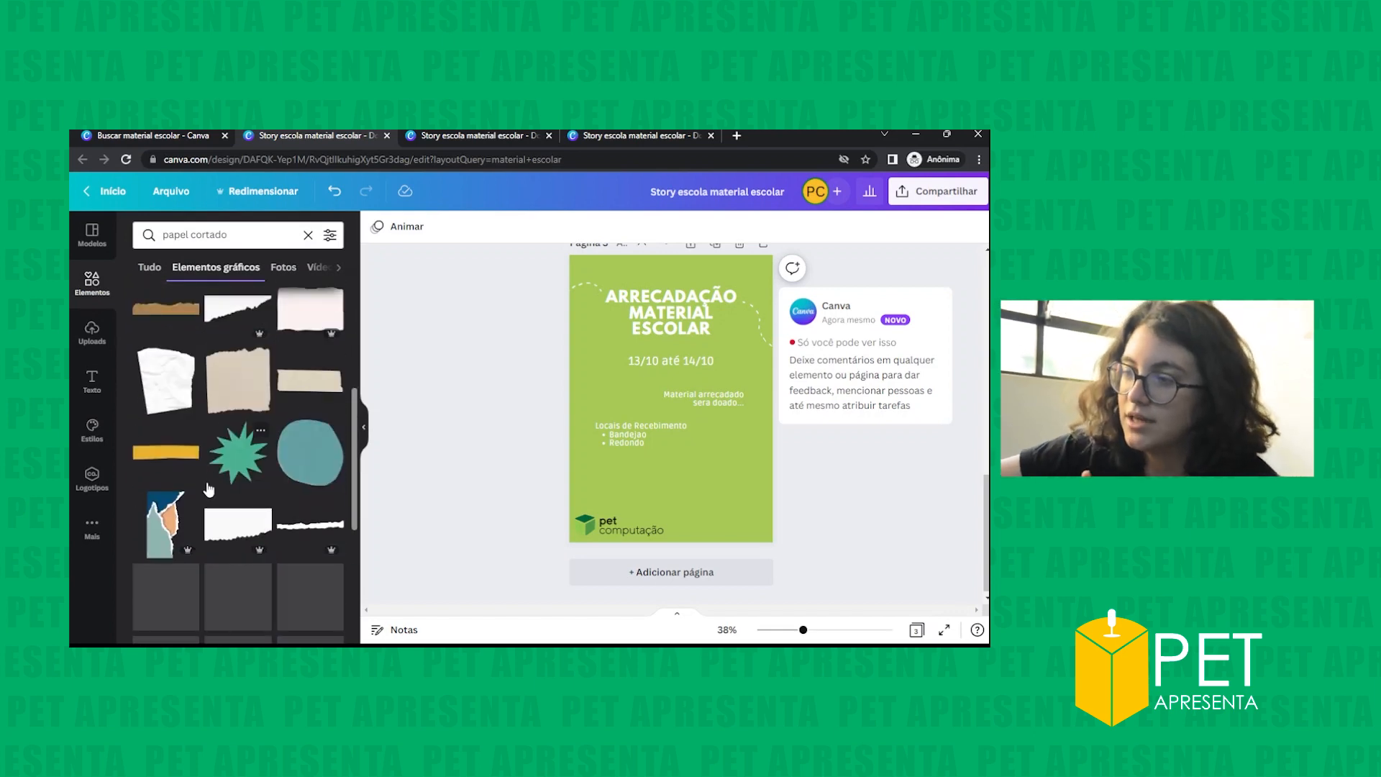
scroll(211, 475, down, 3)
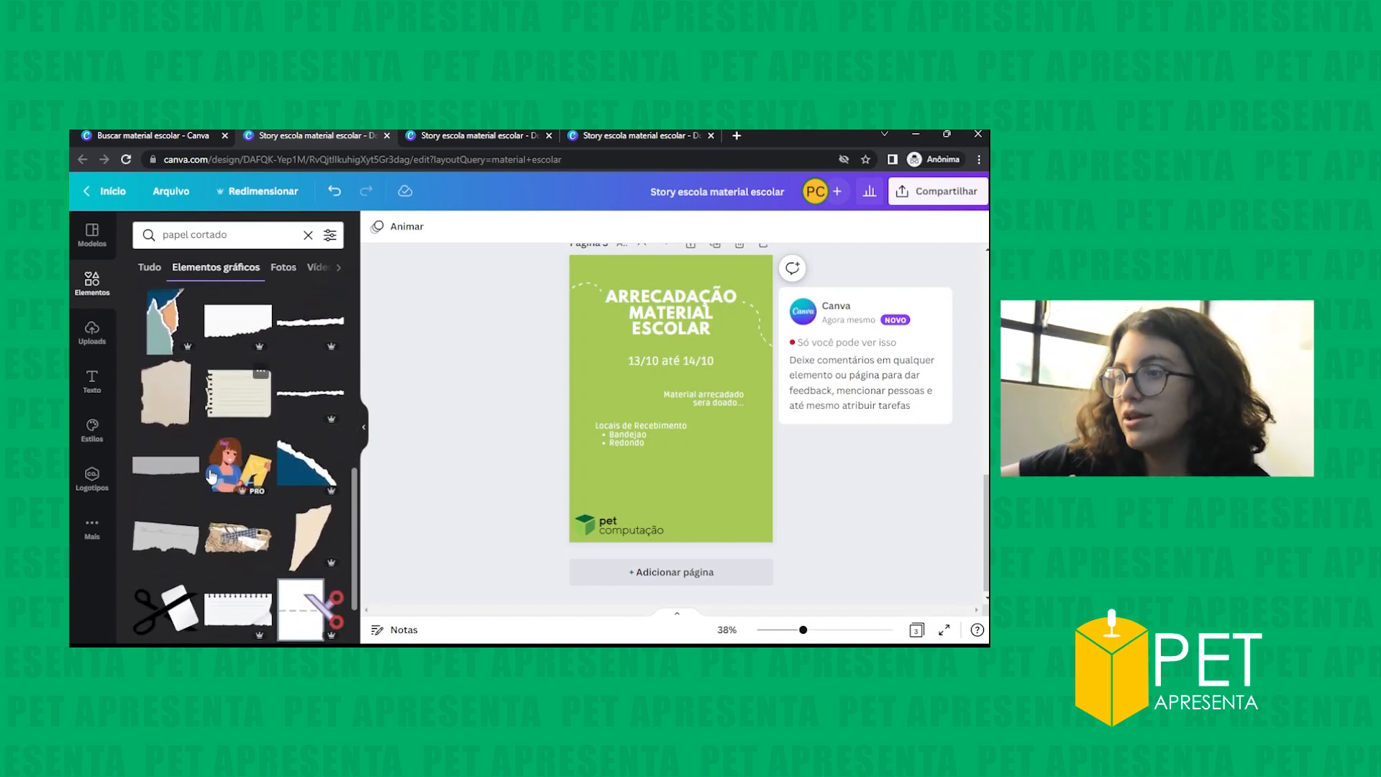
scroll(208, 467, down, 10)
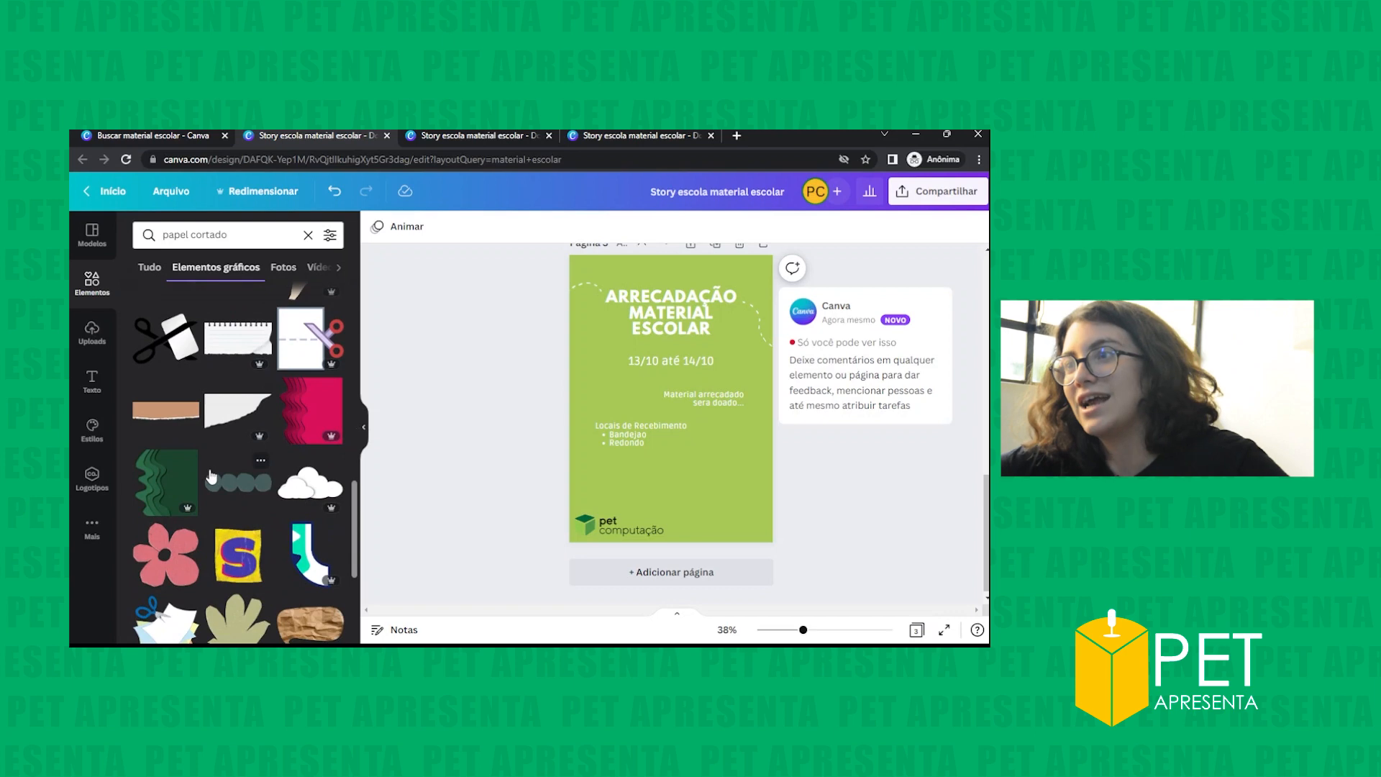
- Copy the torn lined paper from page 5 of the finished poster design and paste it onto the green poster
click(484, 136)
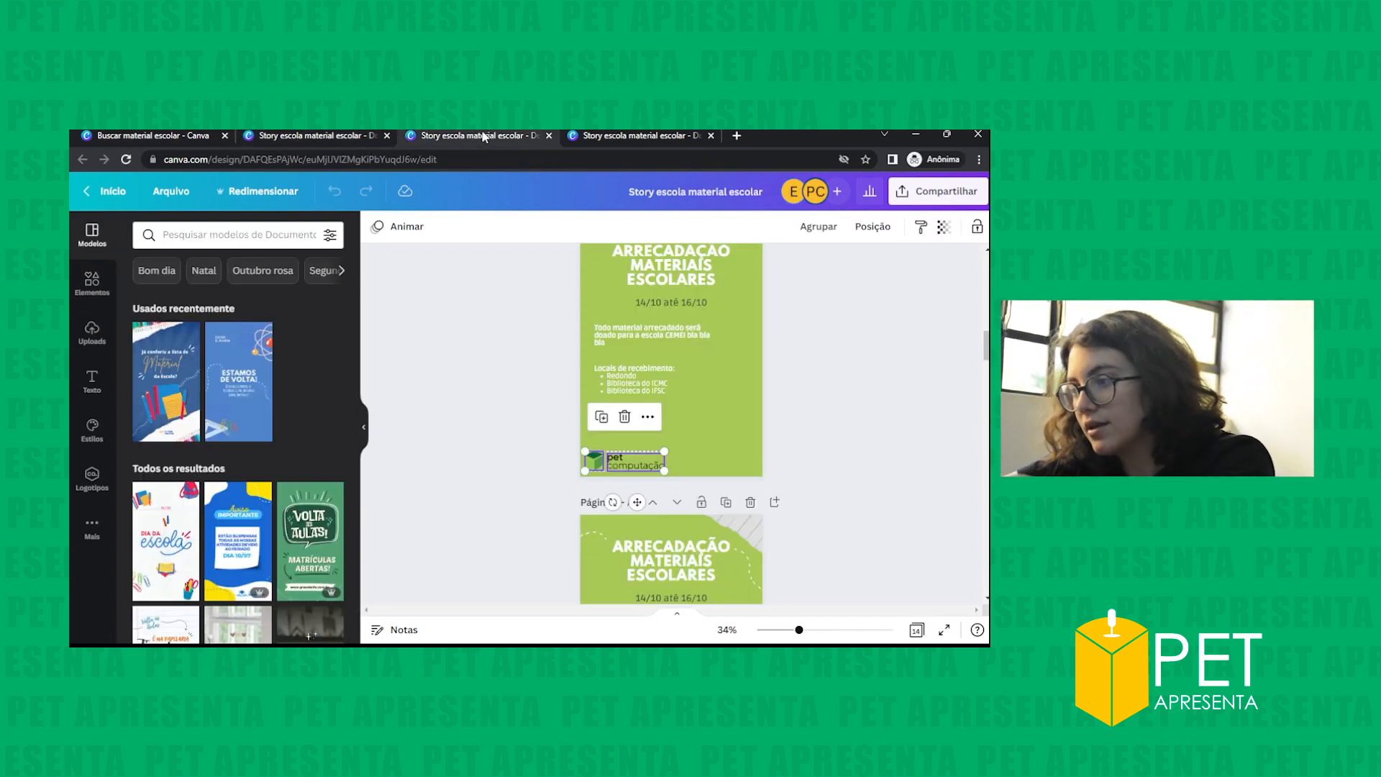
scroll(719, 504, down, 3)
click(656, 538)
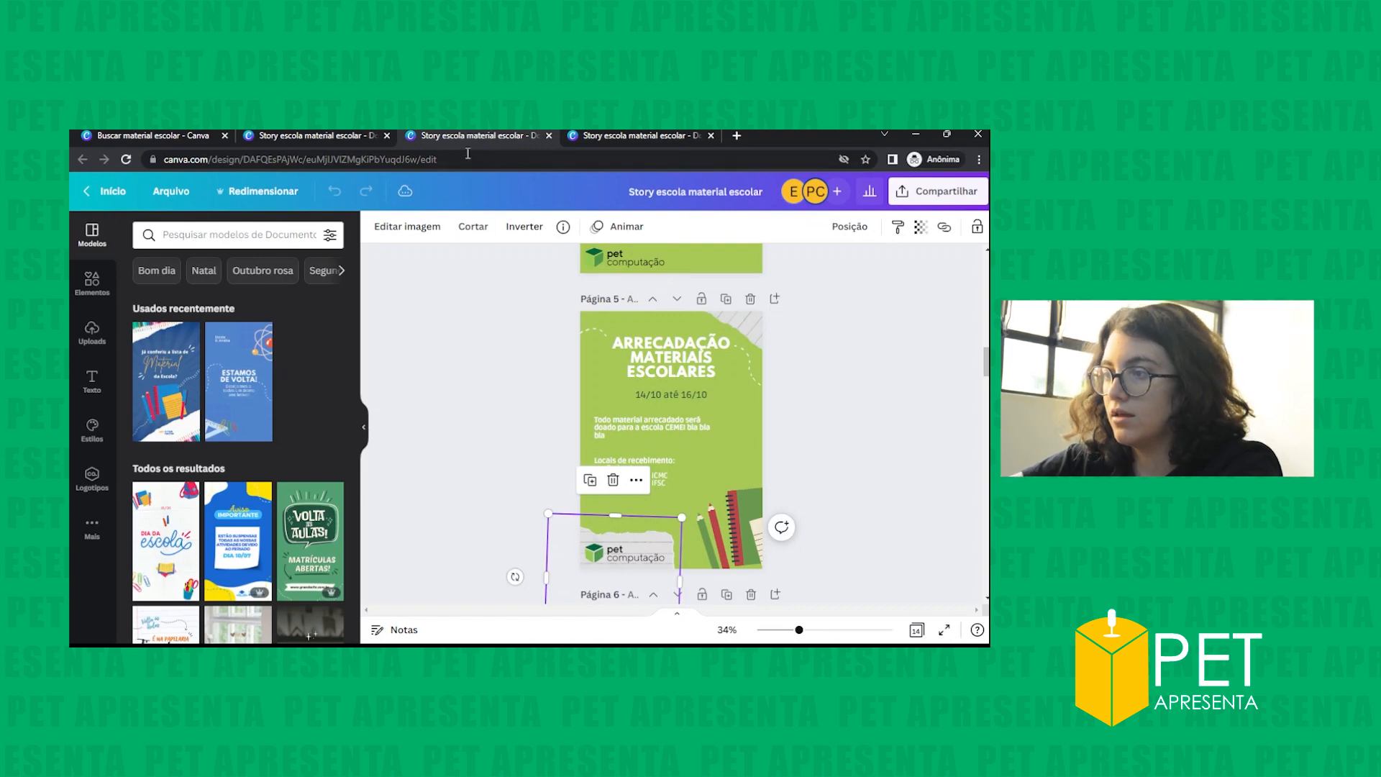
click(338, 137)
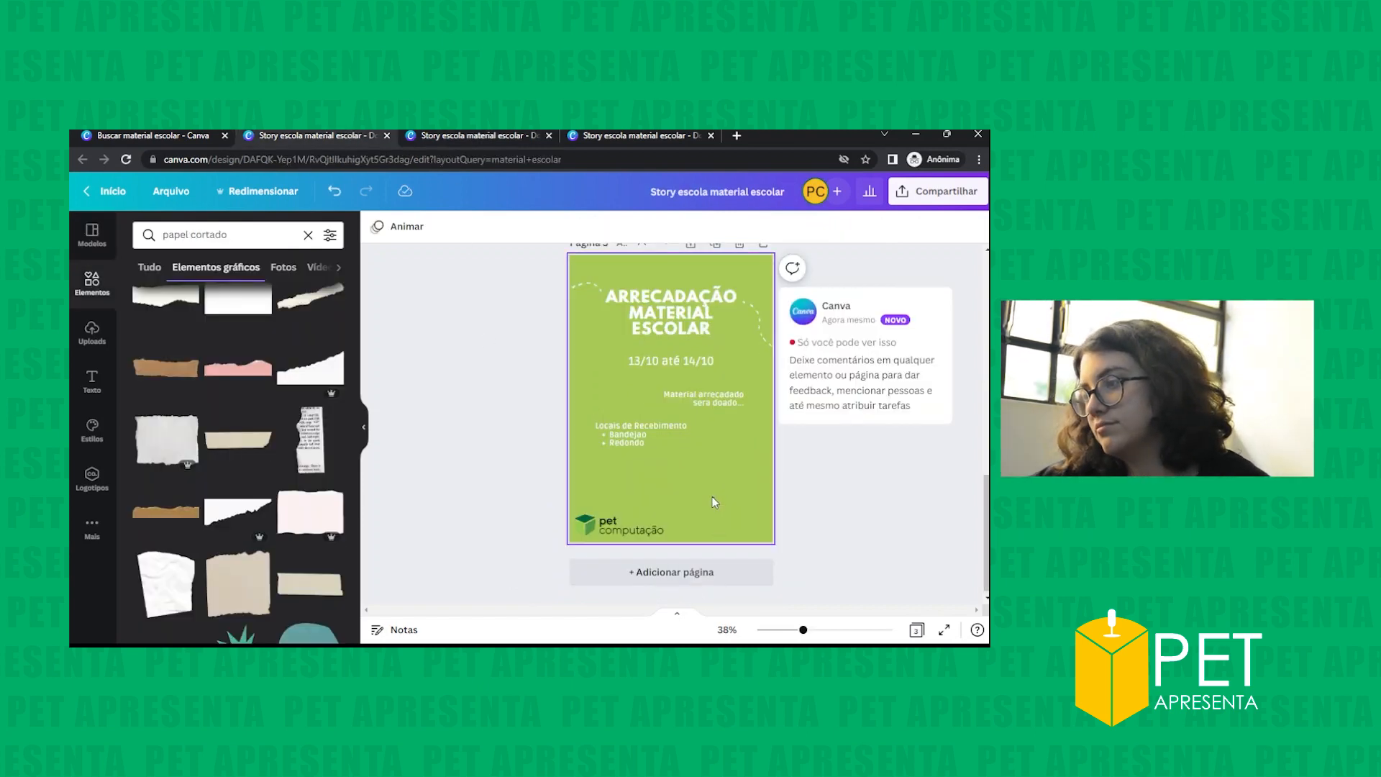
key(ctrl+v)
drag(701, 496, 698, 423)
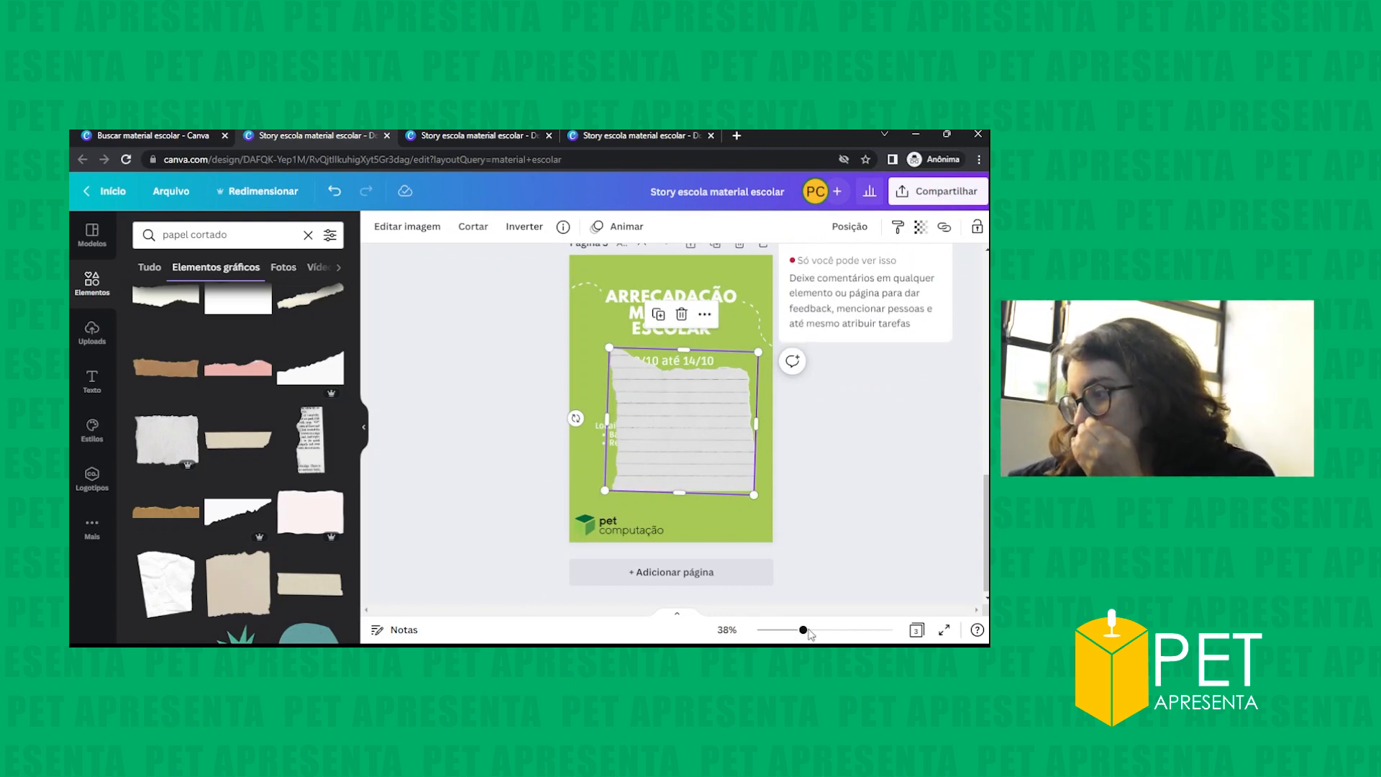
click(811, 587)
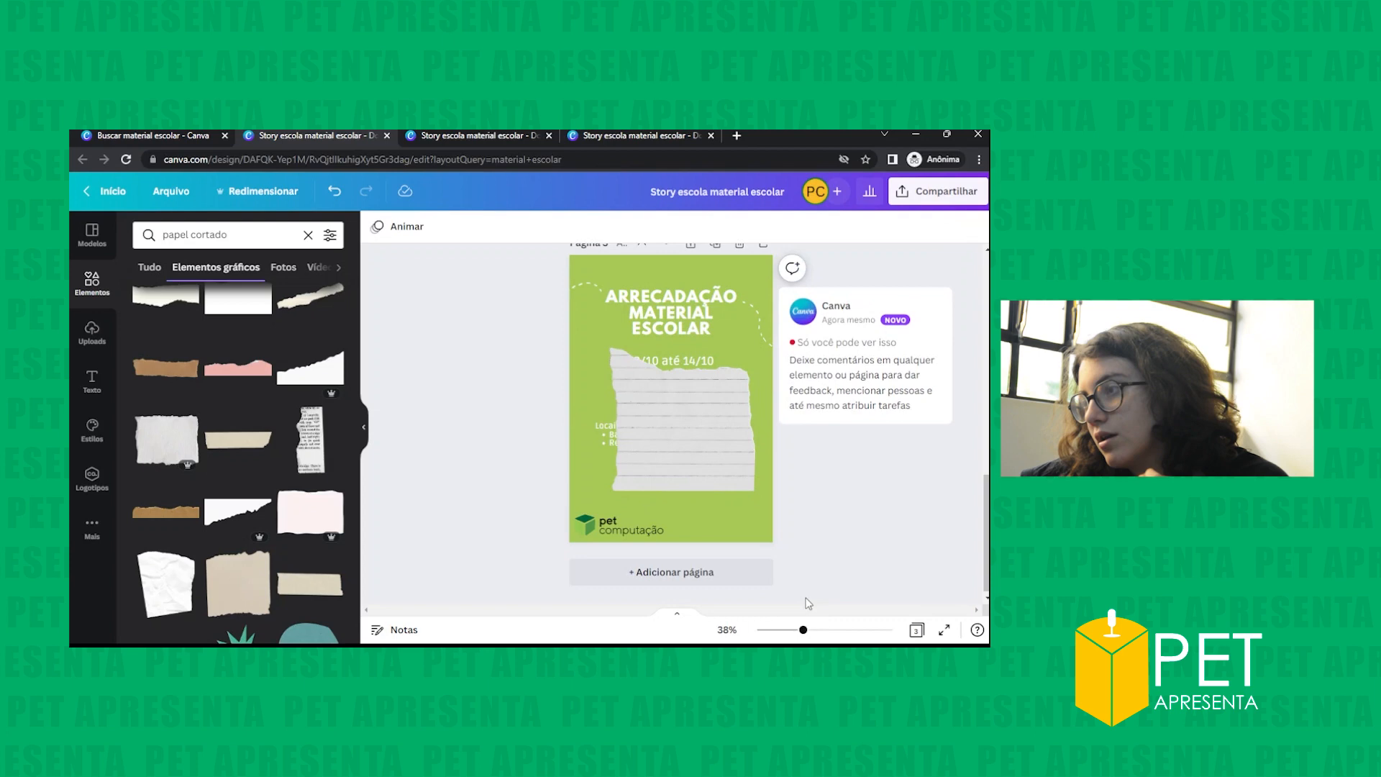
- Move the torn lined paper into the poster's bottom-left corner and send it behind the PET logo
mouse_move(804, 631)
mouse_down()
mouse_move(848, 631)
mouse_move(811, 630)
mouse_up()
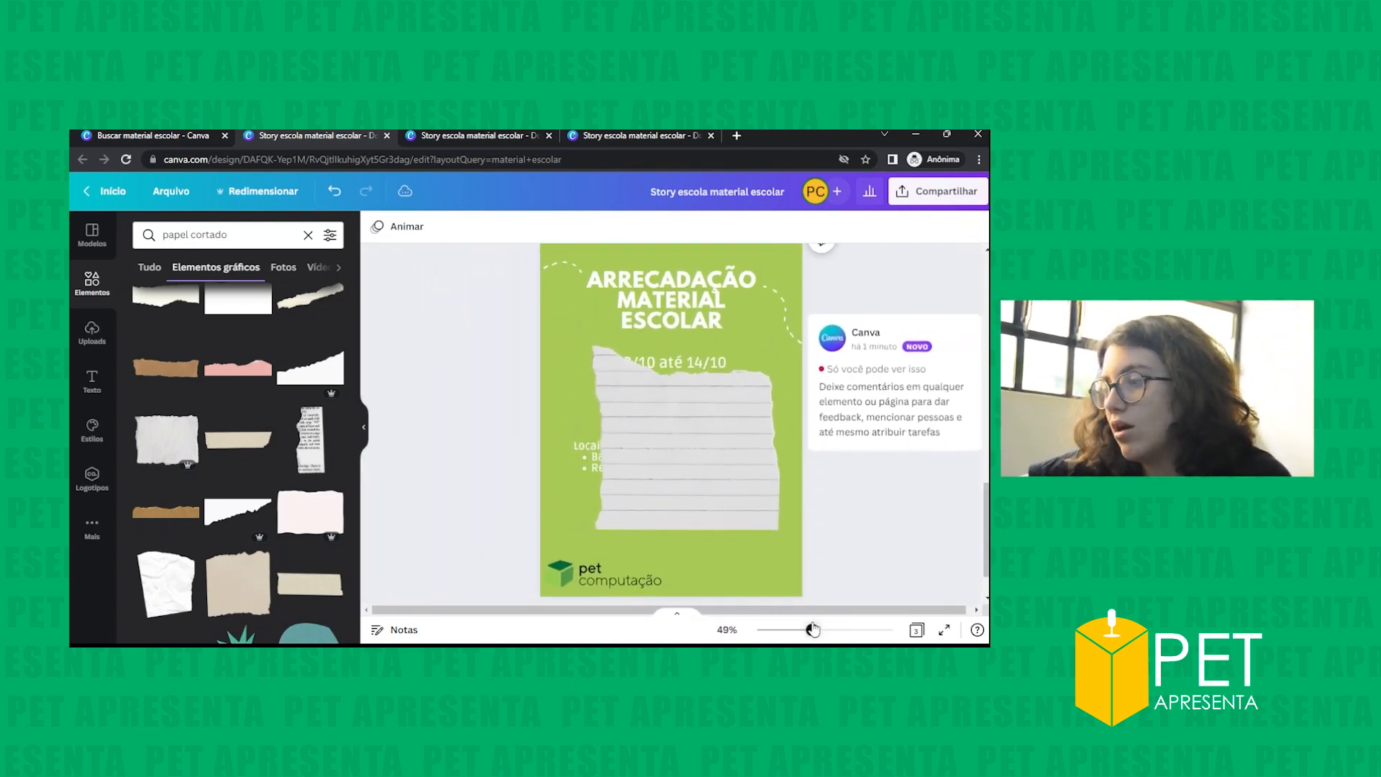
drag(736, 450, 636, 623)
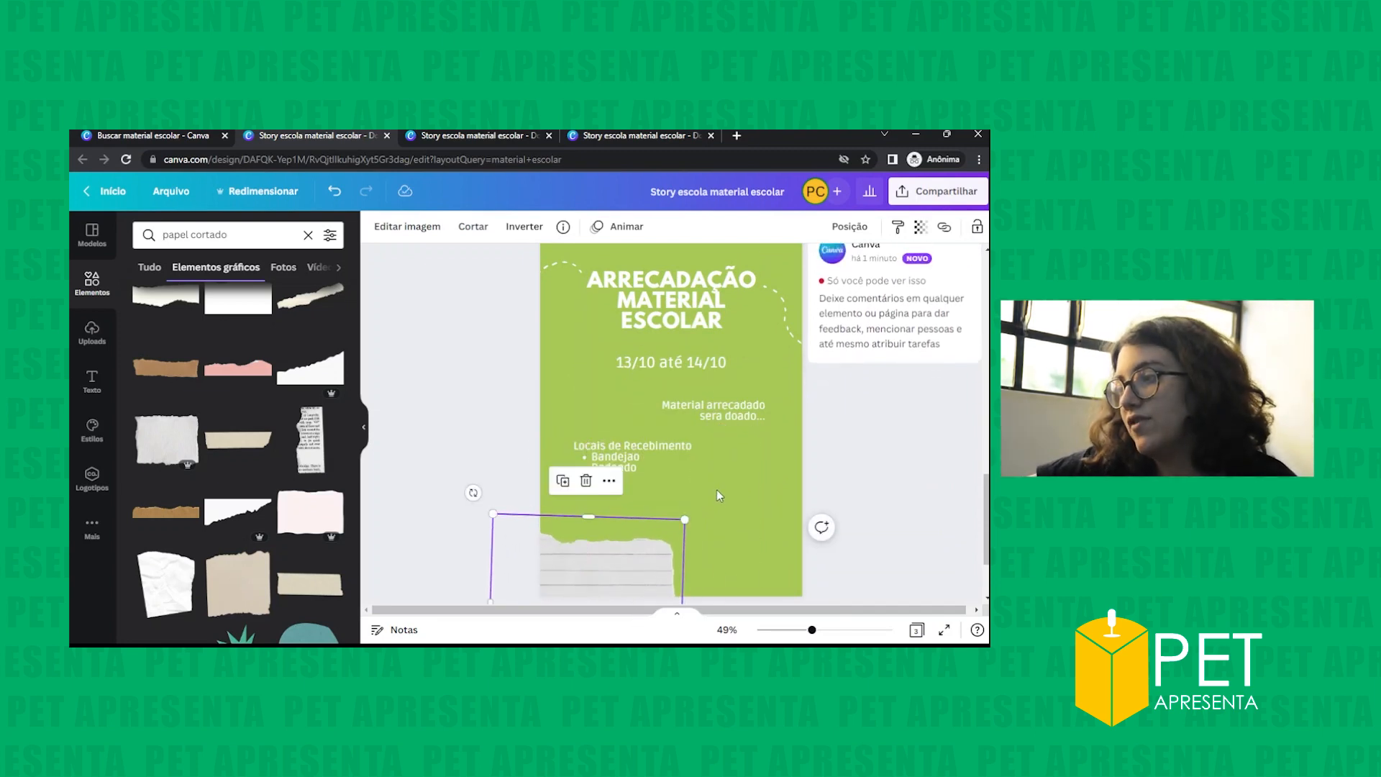
scroll(630, 492, down, 1)
right_click(616, 487)
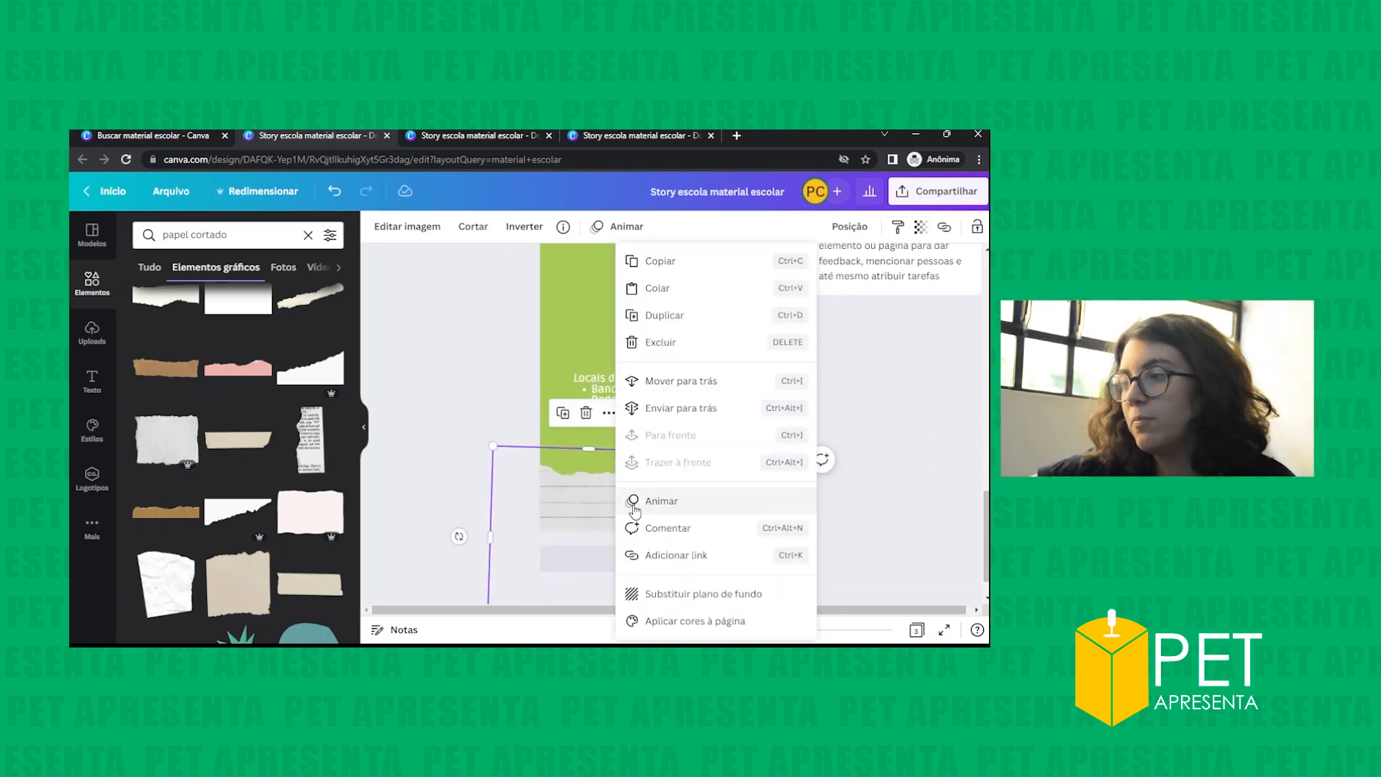
click(679, 408)
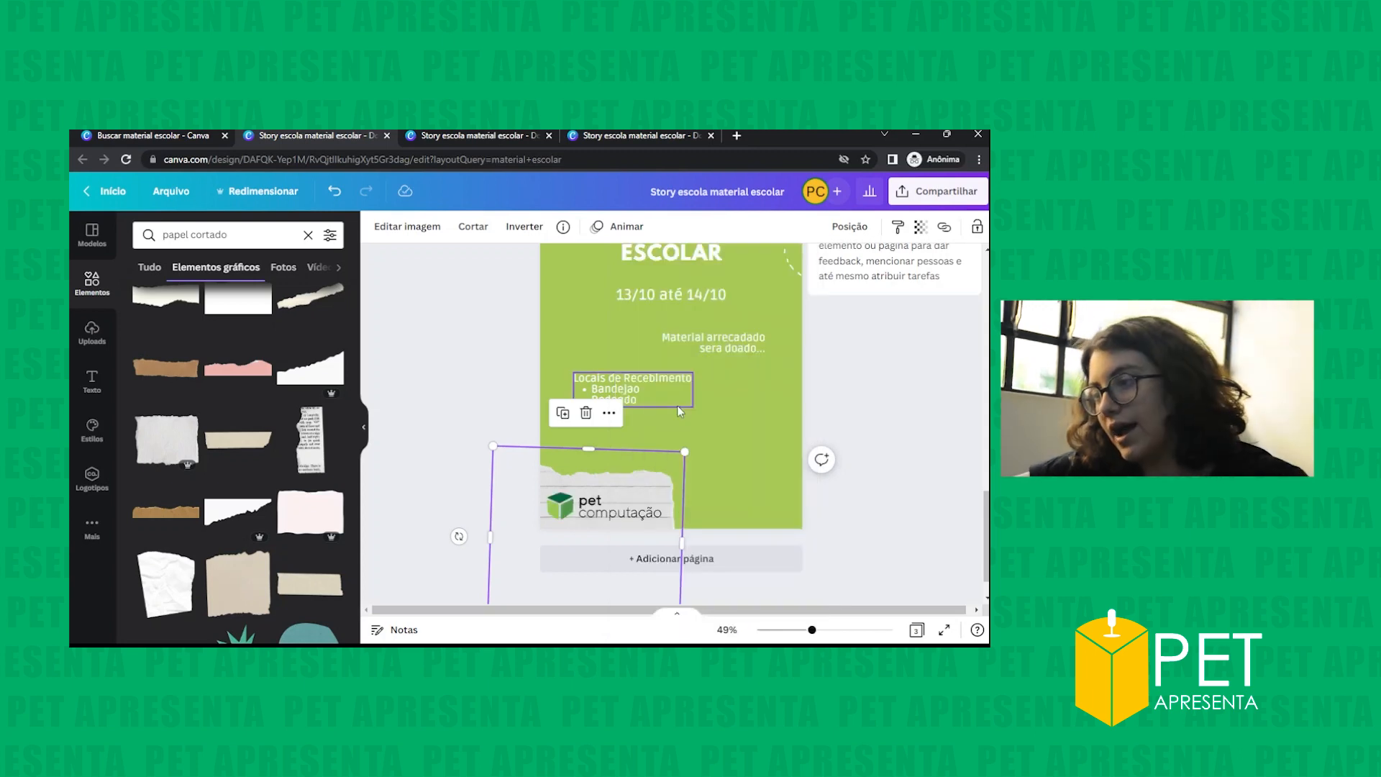
- Shift the "pet computação" logo text slightly upward on the torn paper, beside the cube icon
click(718, 420)
click(623, 526)
drag(624, 529, 623, 517)
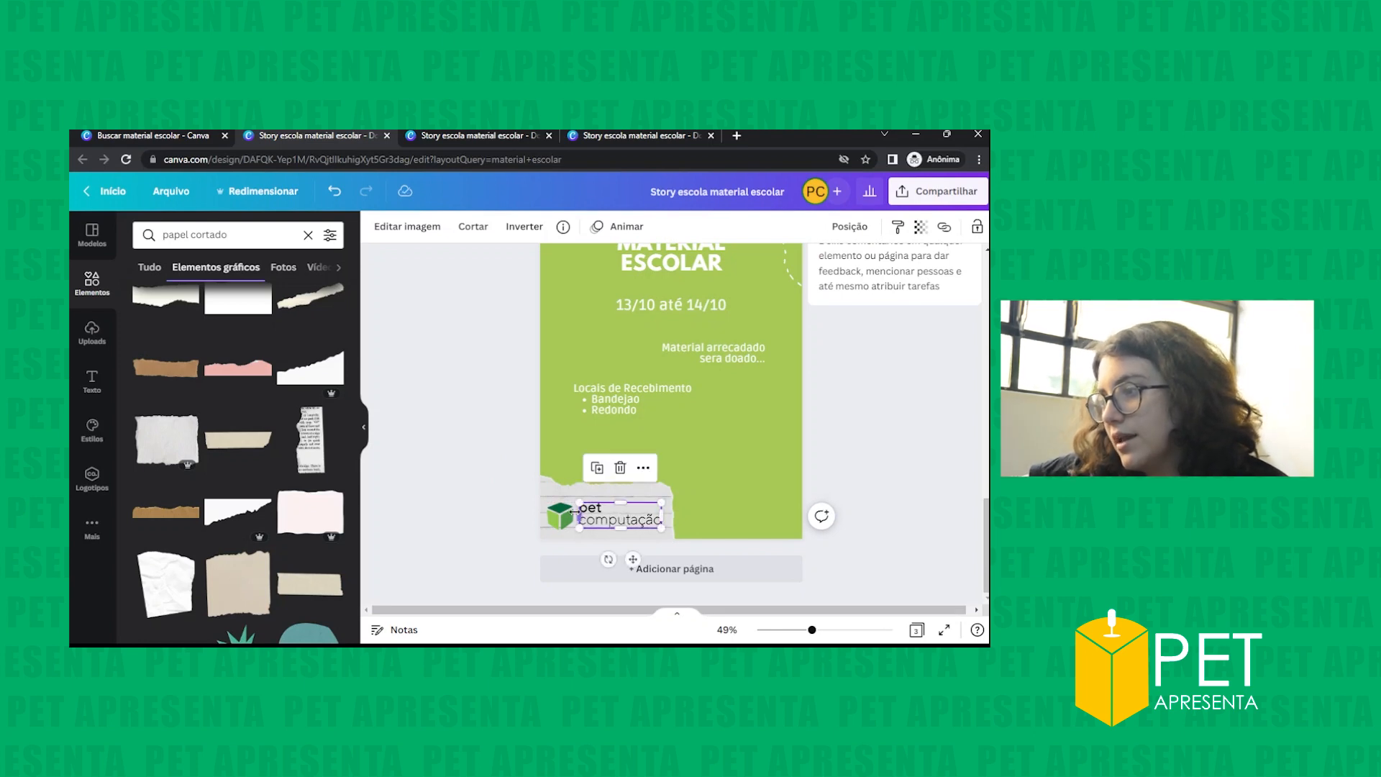
click(782, 485)
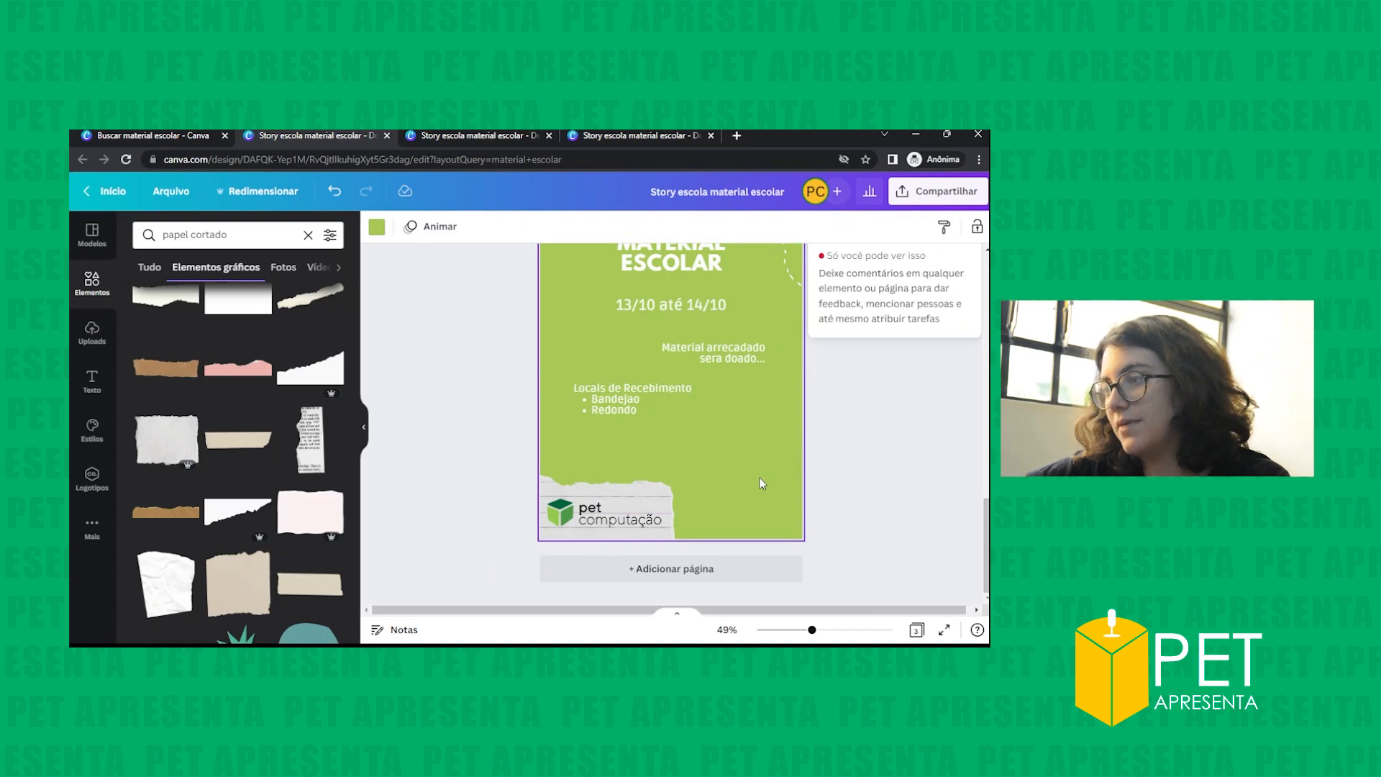
- Compare the green poster with the decorations on the two blue template pages
drag(812, 630, 798, 630)
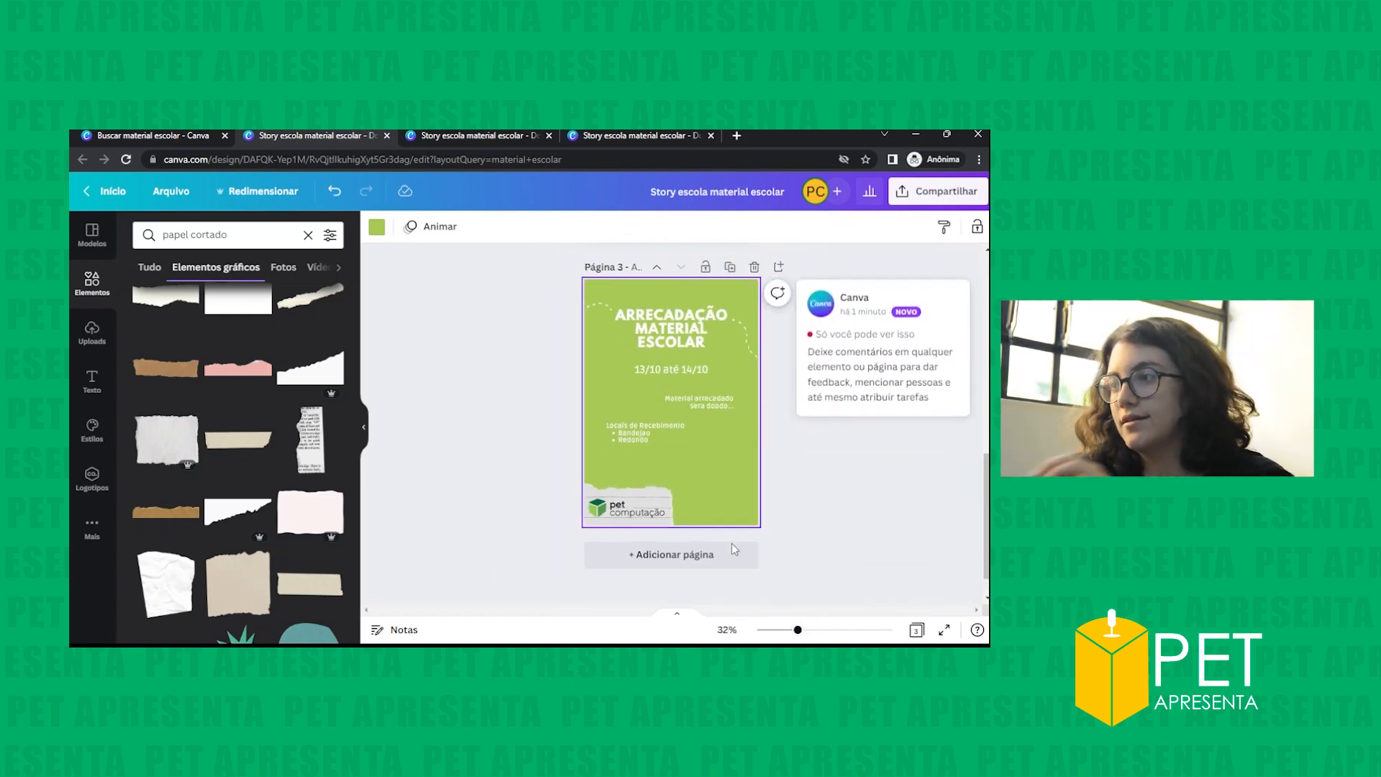
scroll(601, 385, up, 3)
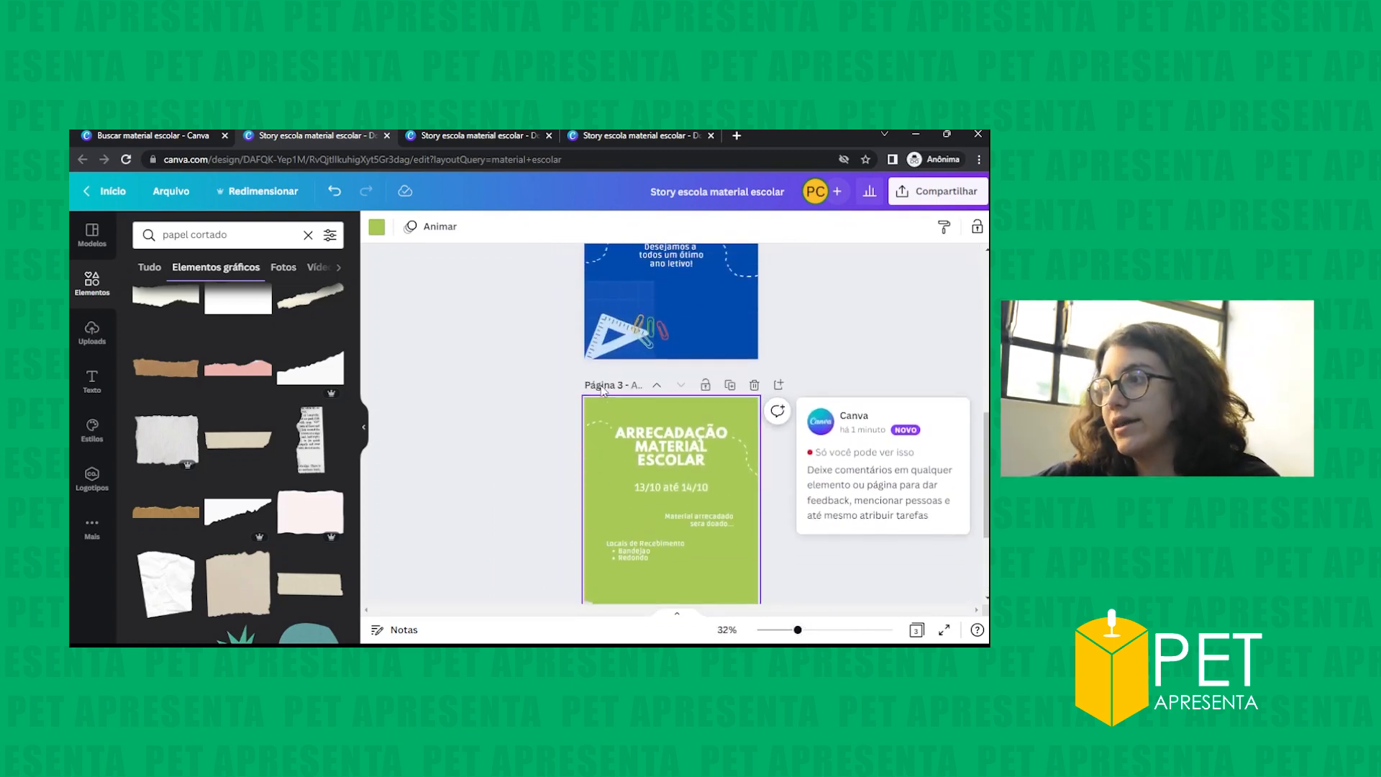
scroll(602, 386, down, 2)
scroll(635, 300, up, 10)
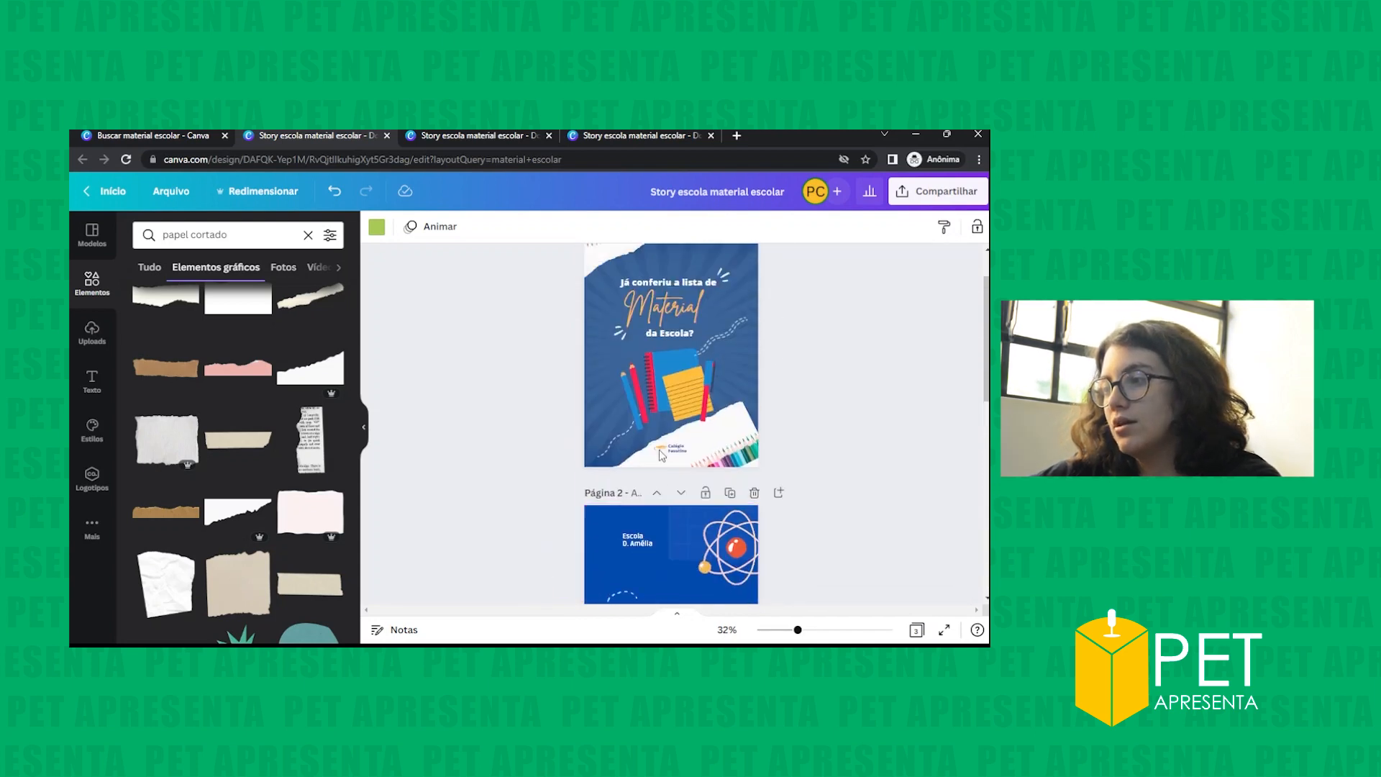
scroll(641, 368, down, 8)
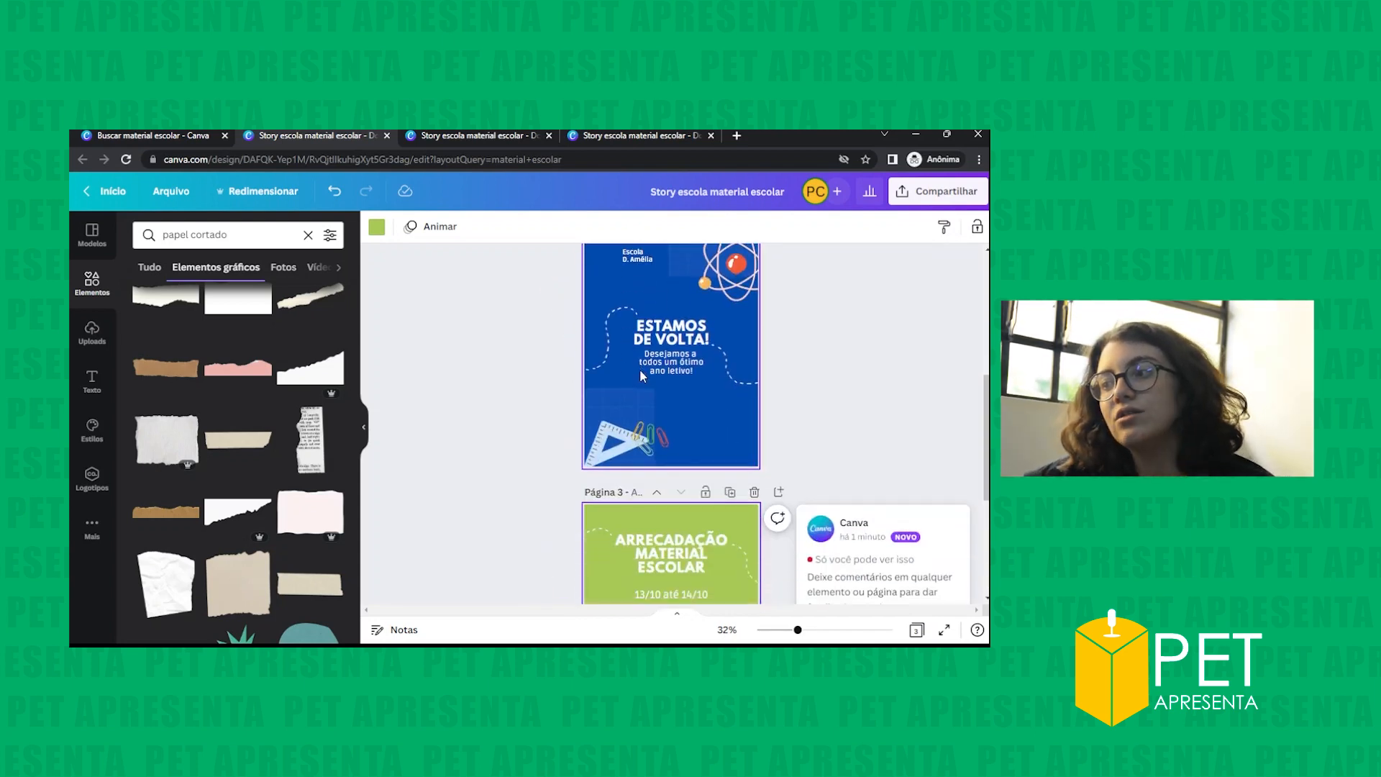
scroll(619, 432, down, 2)
scroll(636, 451, up, 2)
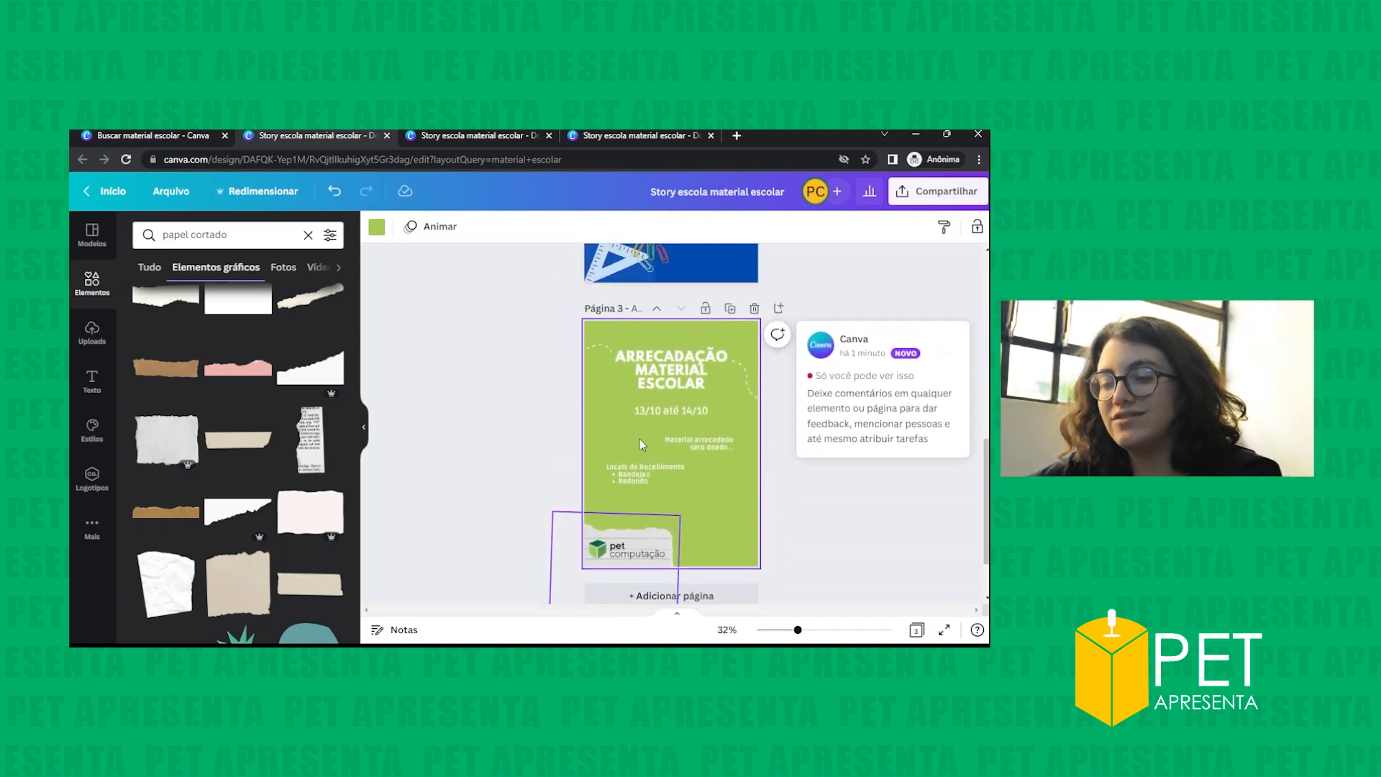
scroll(655, 524, down, 1)
- Duplicate the torn lined paper and place the rotated copy across the green poster's top-right corner
click(656, 525)
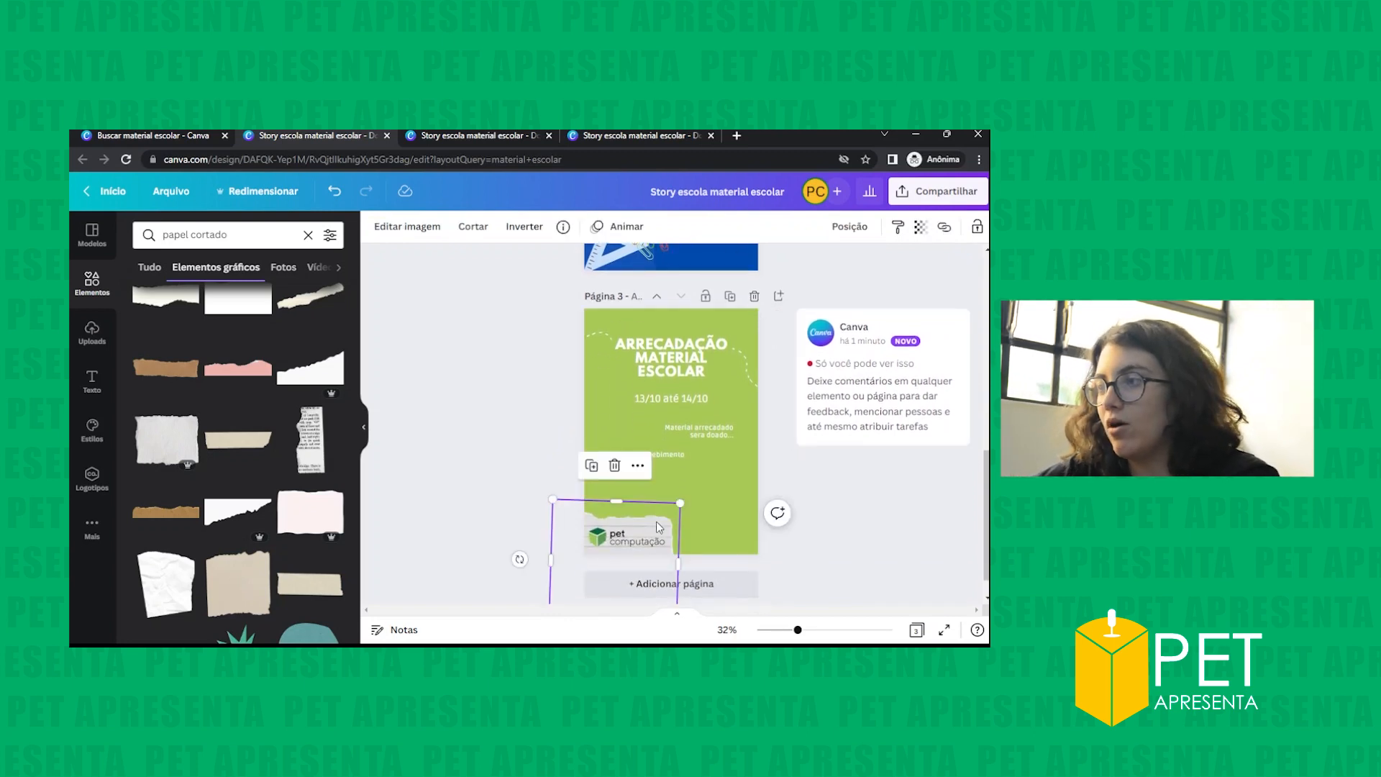
click(746, 344)
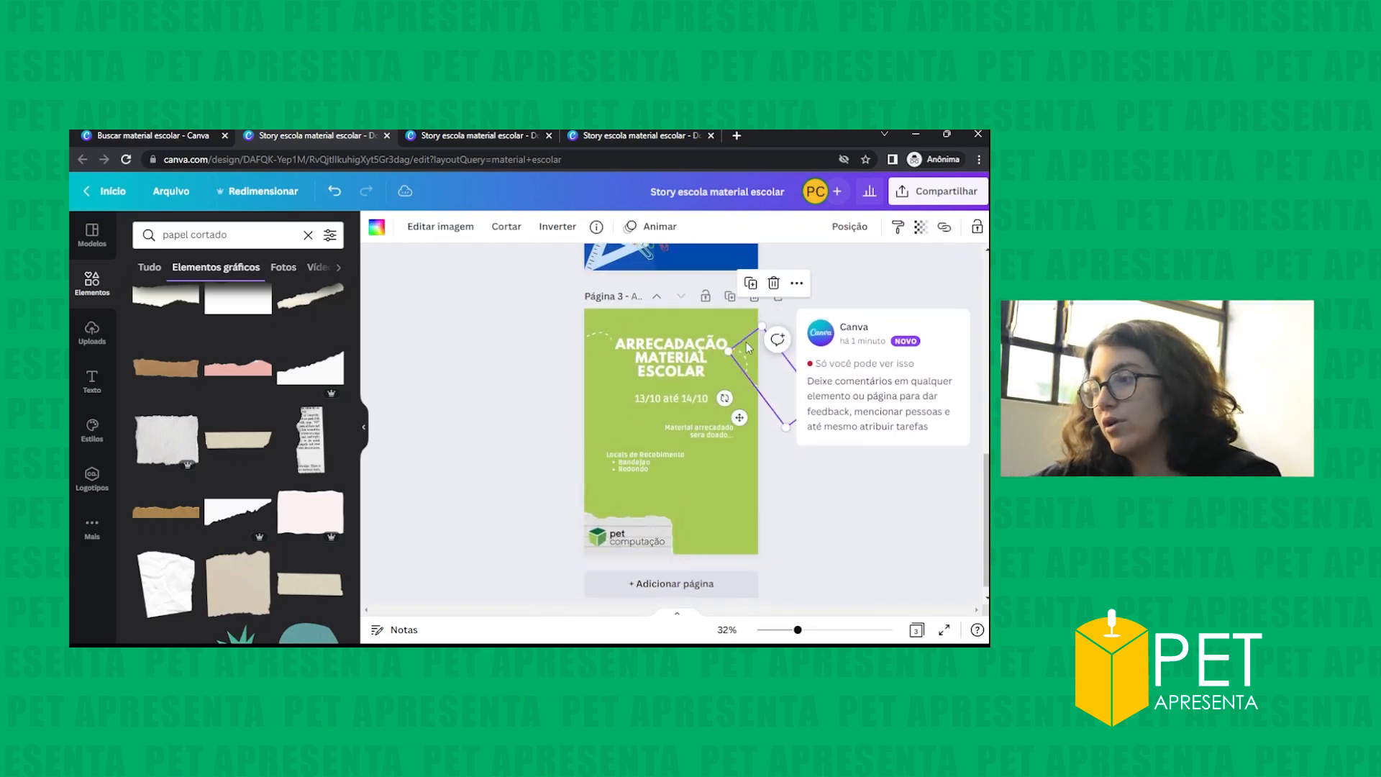
click(728, 498)
key(ctrl+v)
drag(626, 539, 793, 253)
mouse_move(749, 331)
mouse_down()
mouse_move(690, 279)
mouse_move(689, 234)
mouse_move(721, 378)
mouse_move(751, 325)
mouse_up()
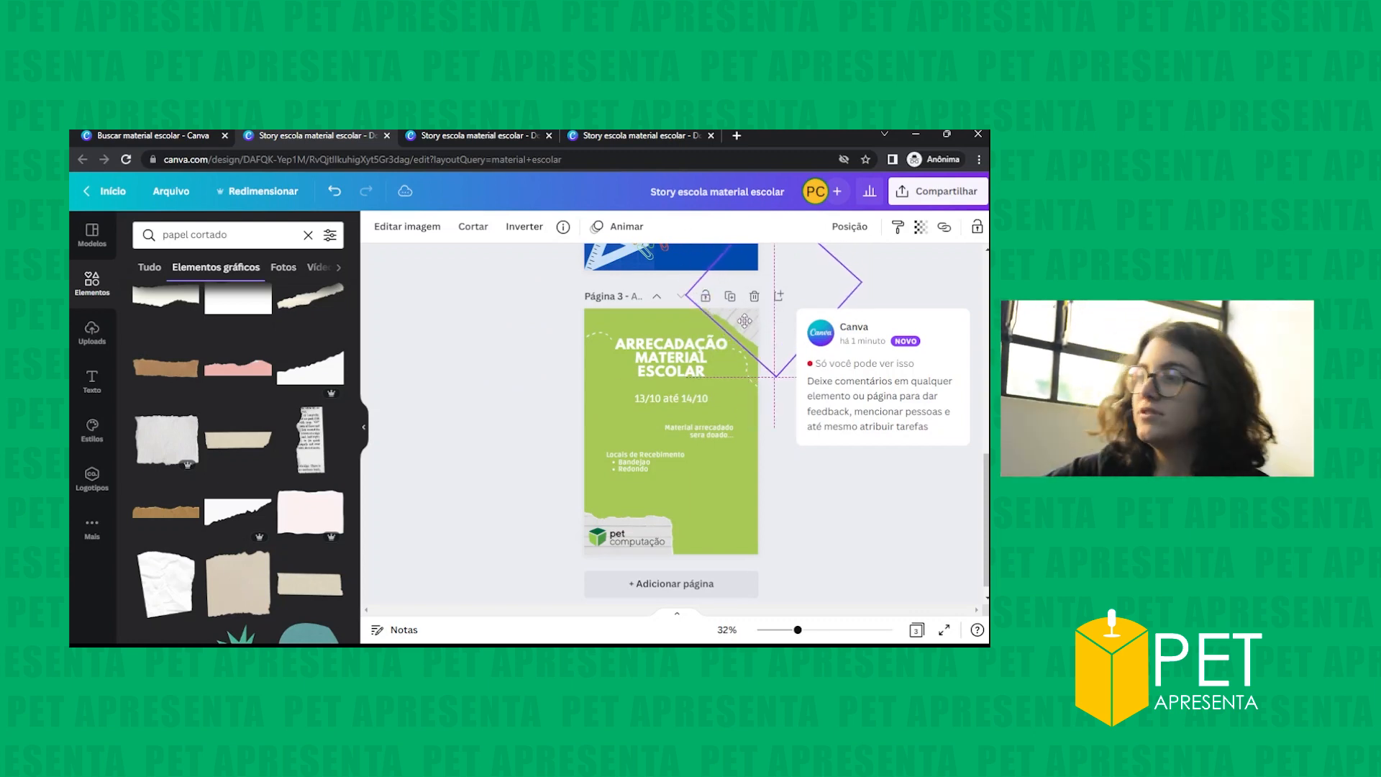
click(736, 480)
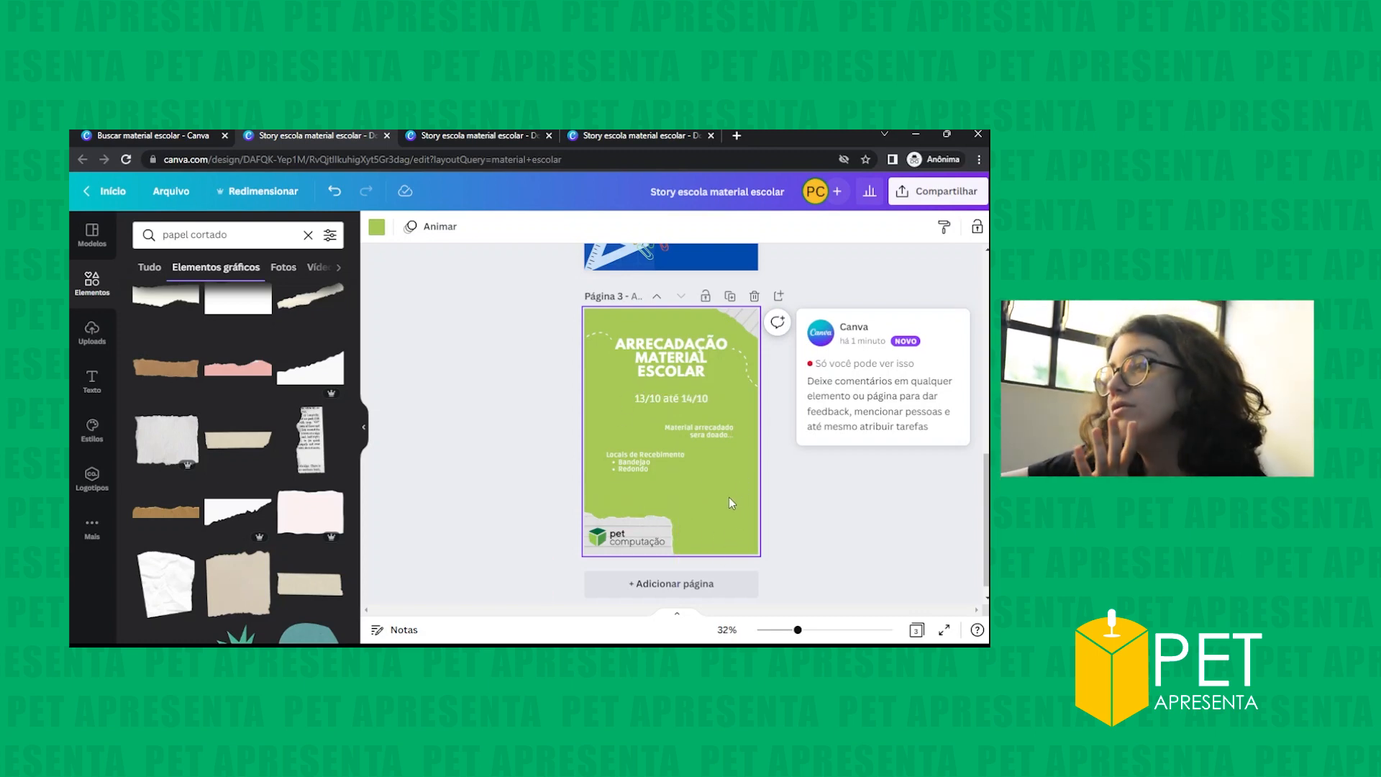
- Copy the notebooks and pencils illustration from the first template page into the green poster's bottom-right corner
scroll(728, 498, up, 10)
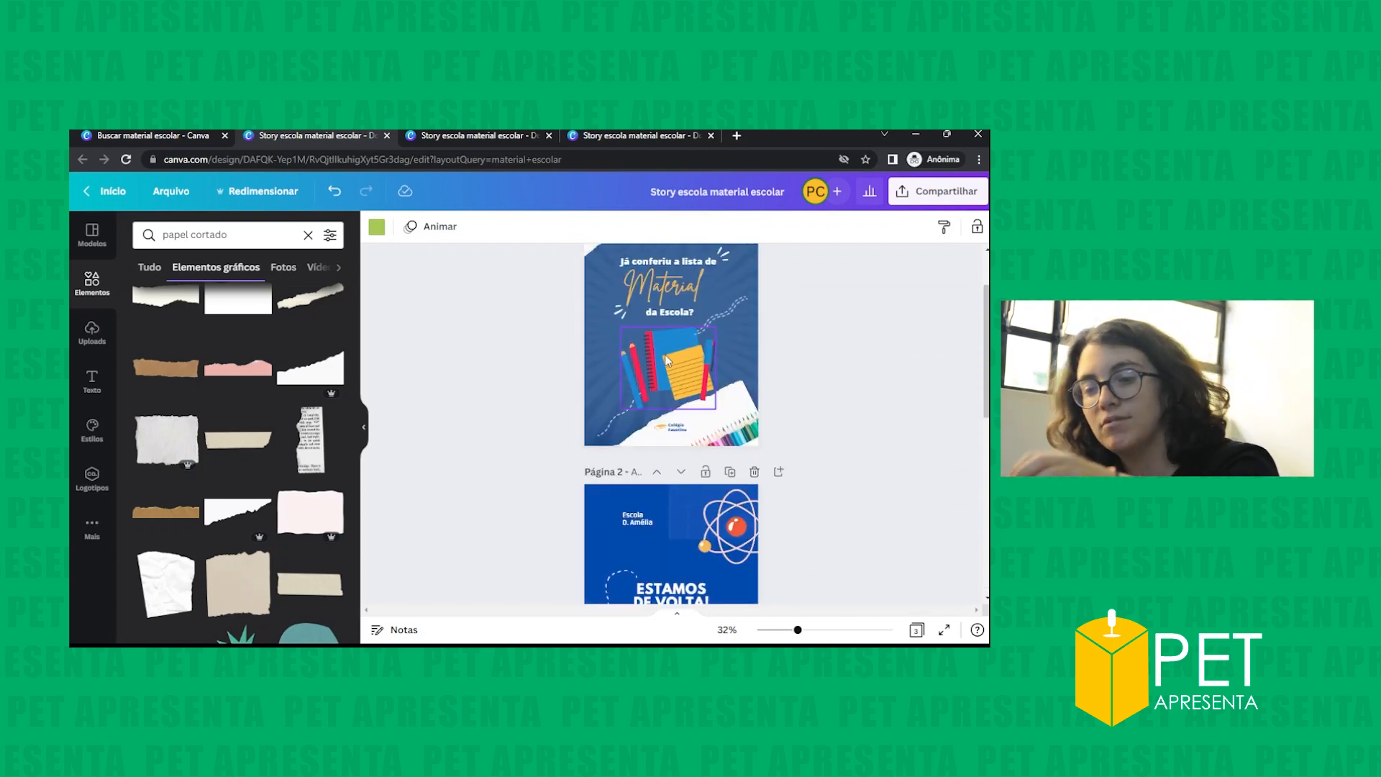
click(667, 359)
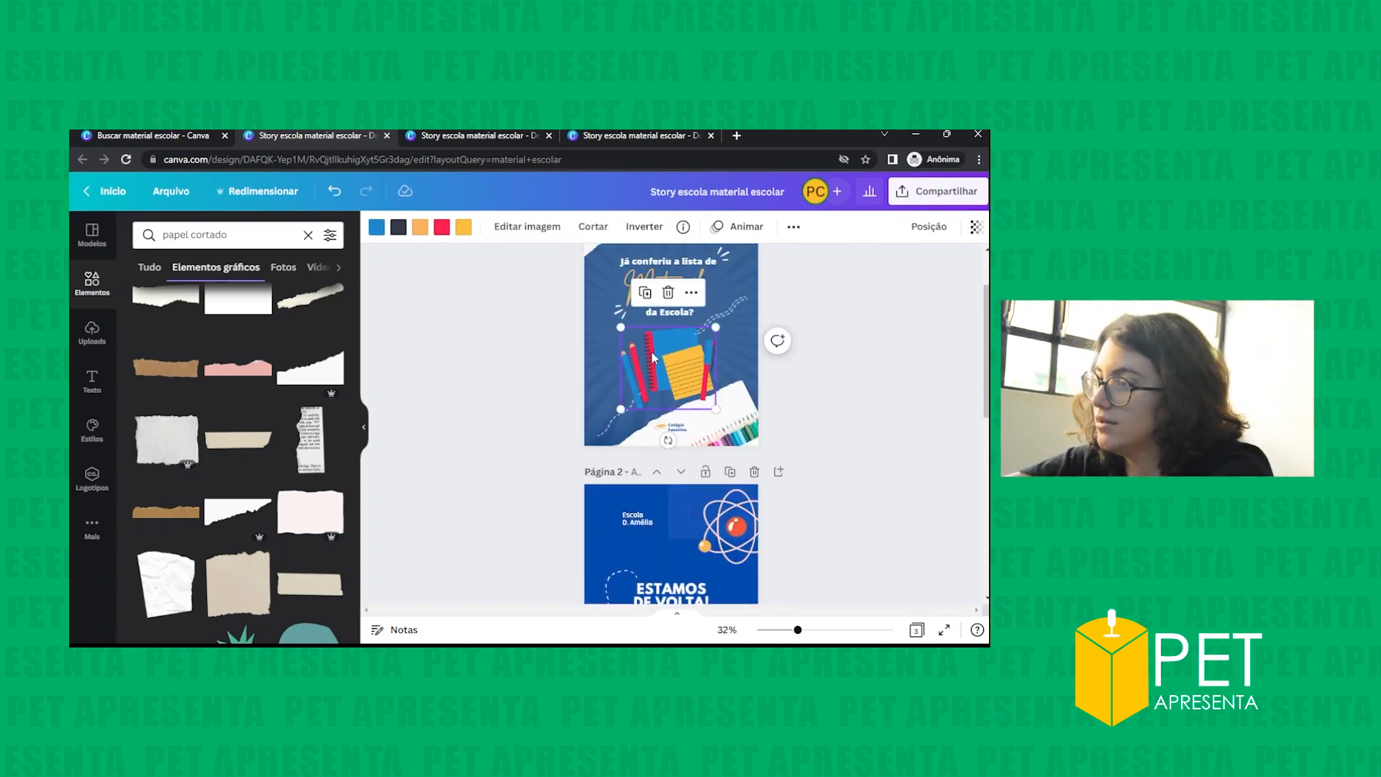
scroll(645, 357, down, 6)
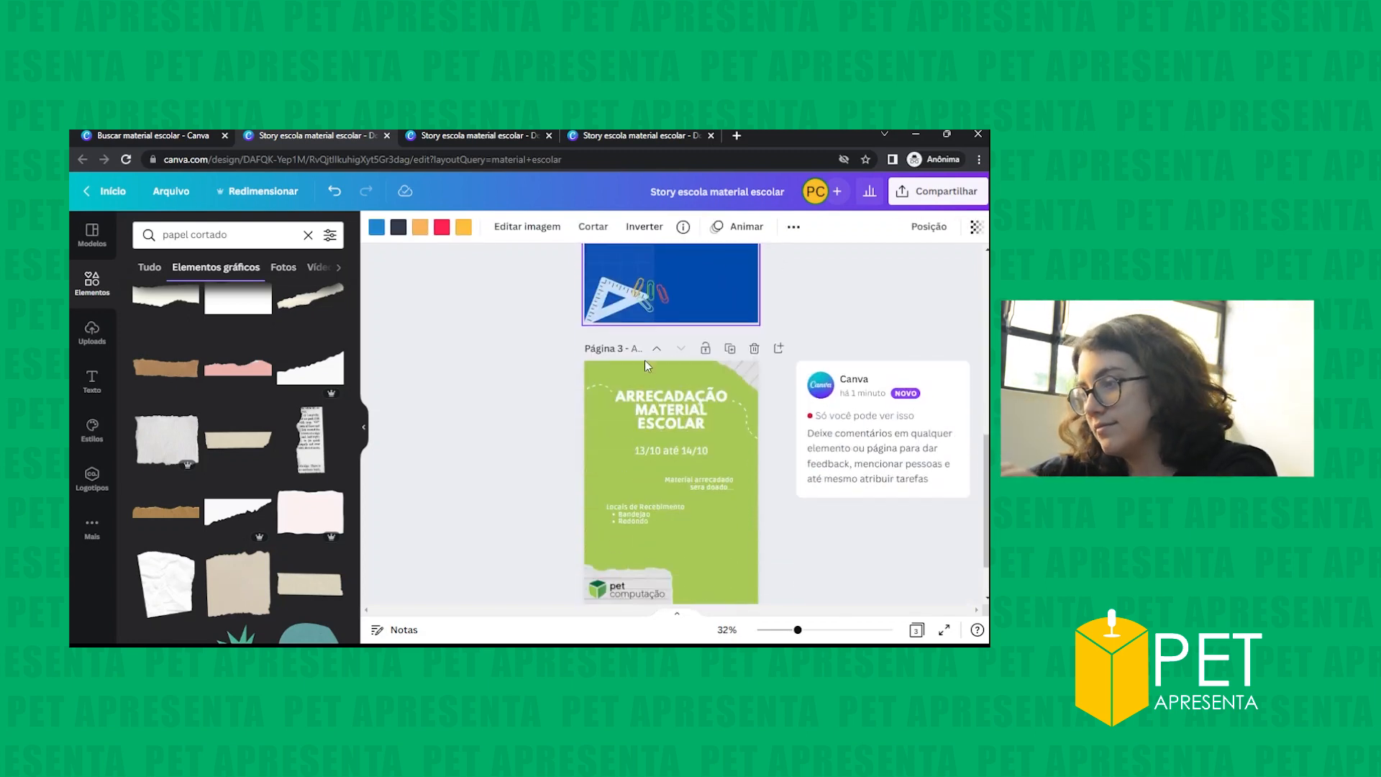
key(ctrl+v)
drag(706, 559, 750, 588)
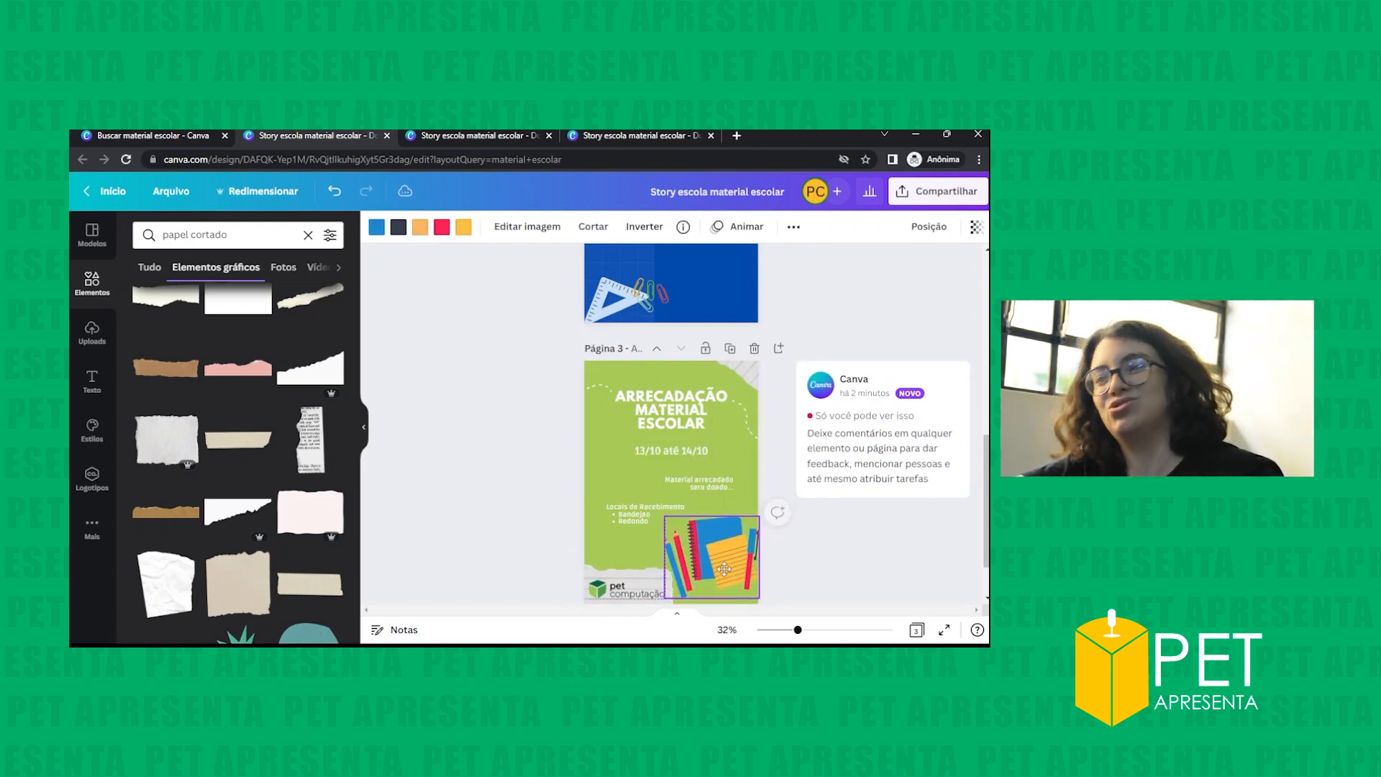
scroll(719, 533, down, 2)
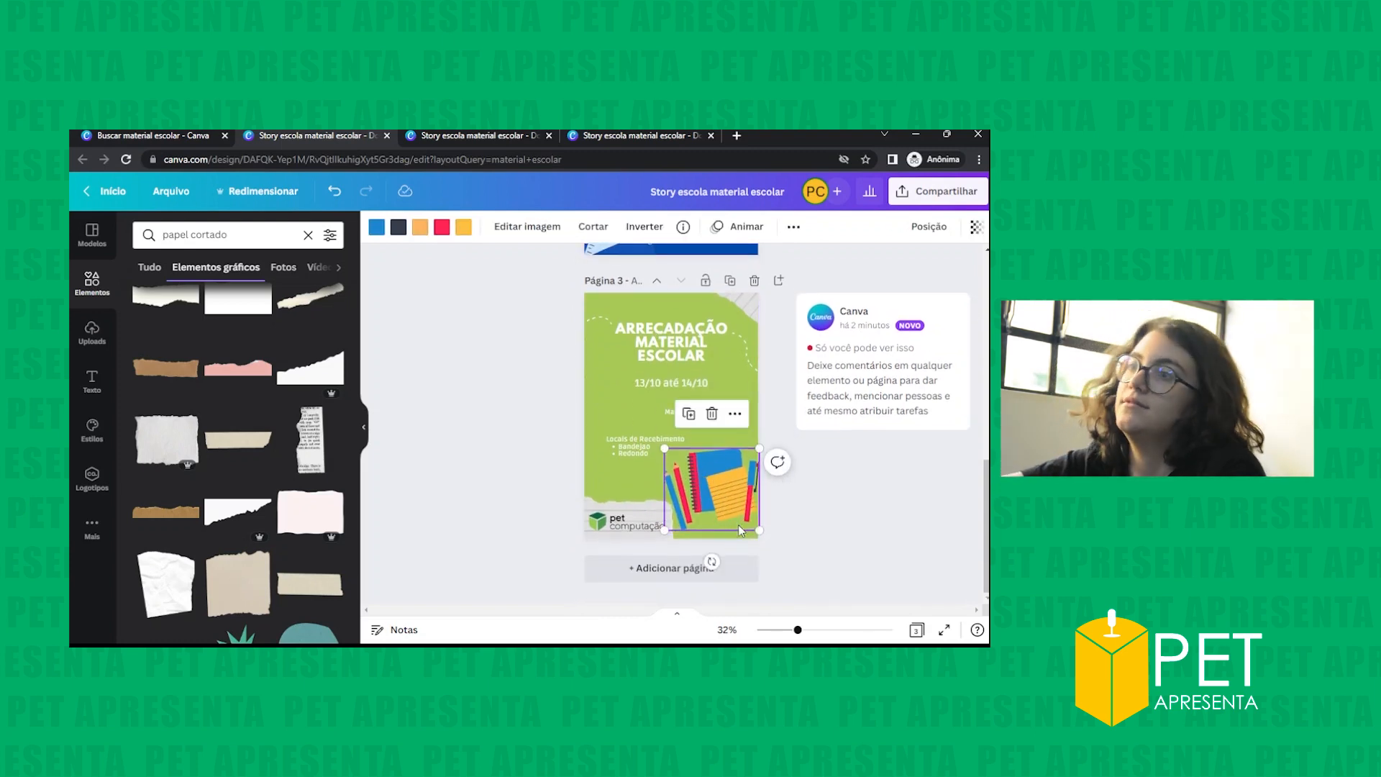
- Recolor the school supplies illustration, replacing its pink-red with the brand palette's red and its blue with the palette's dark green
click(443, 228)
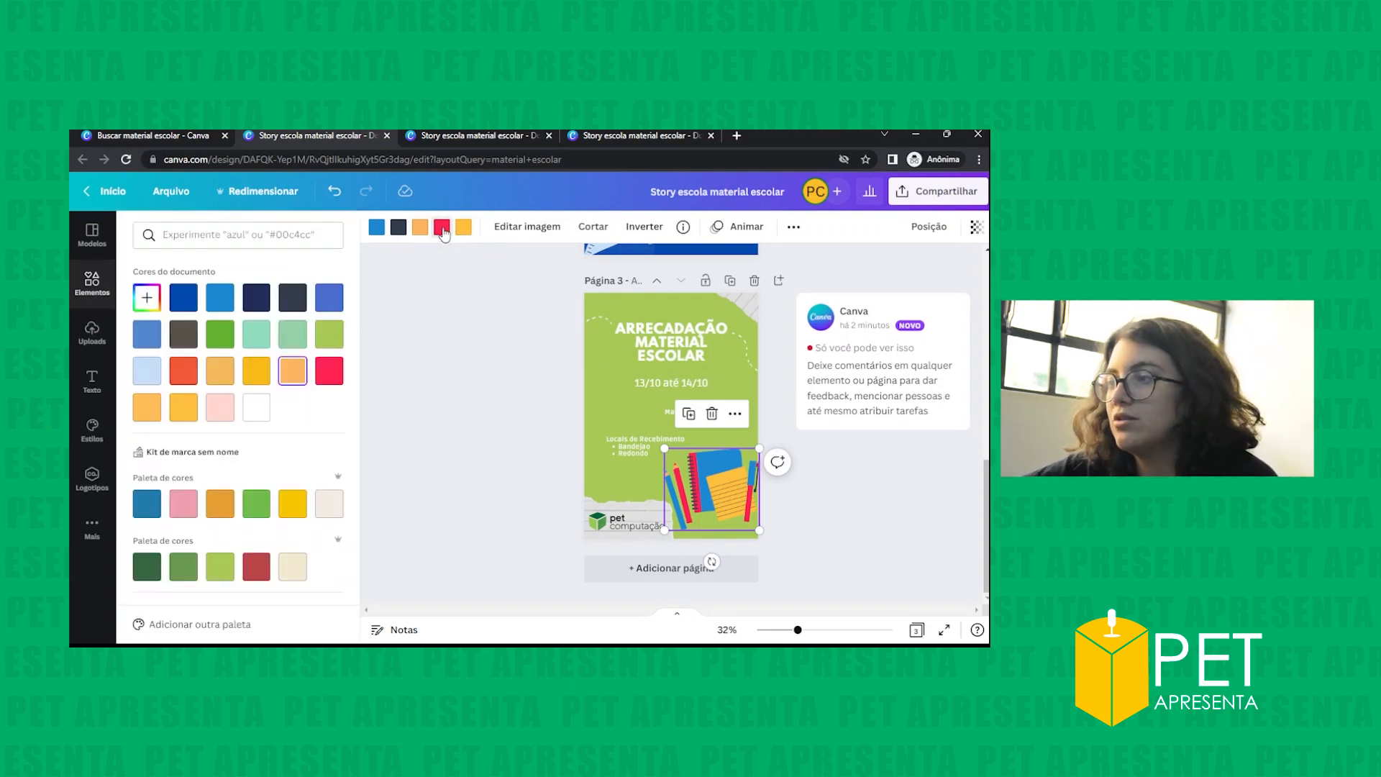
click(257, 566)
click(378, 228)
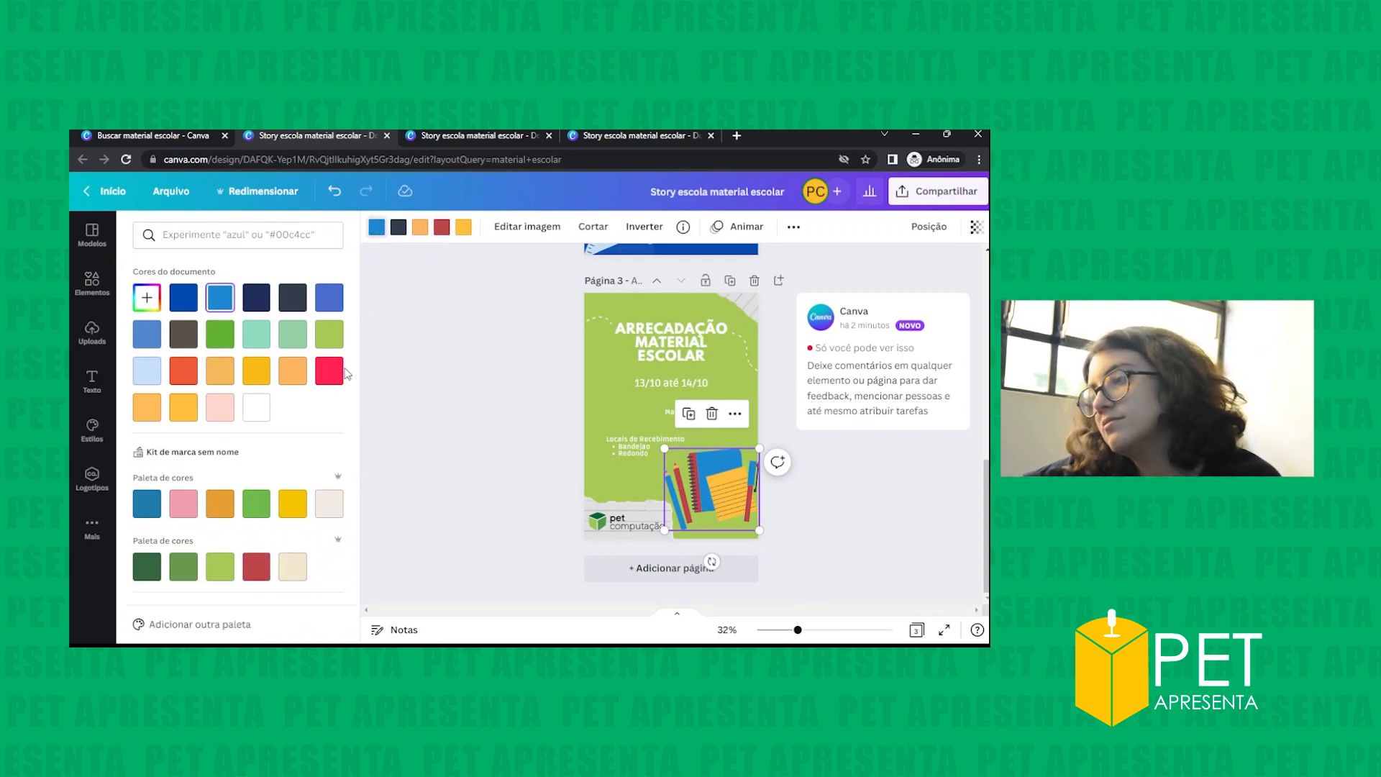
click(147, 566)
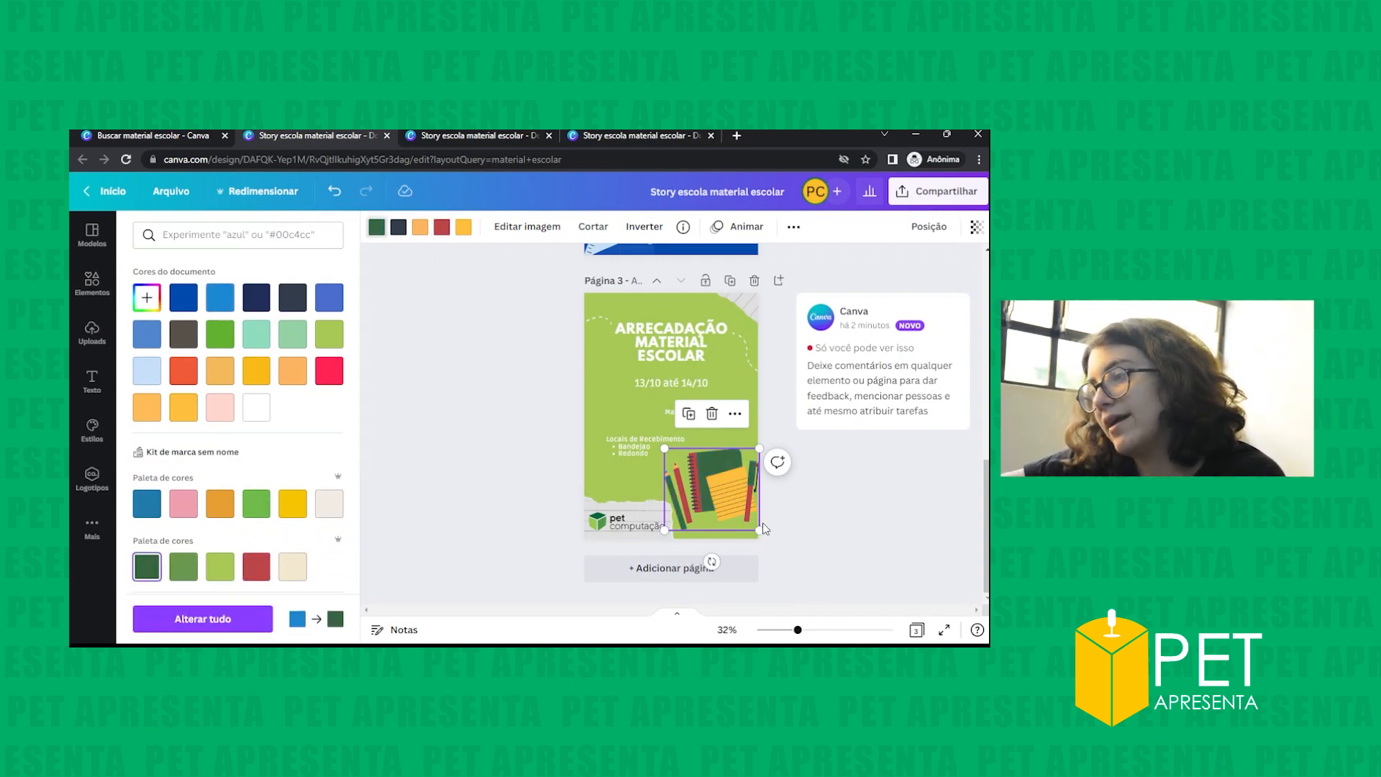
- Enlarge the supplies illustration and position it so the pencils and spiral notebook run off the green poster's bottom-right corner
drag(759, 531, 807, 571)
drag(727, 504, 733, 479)
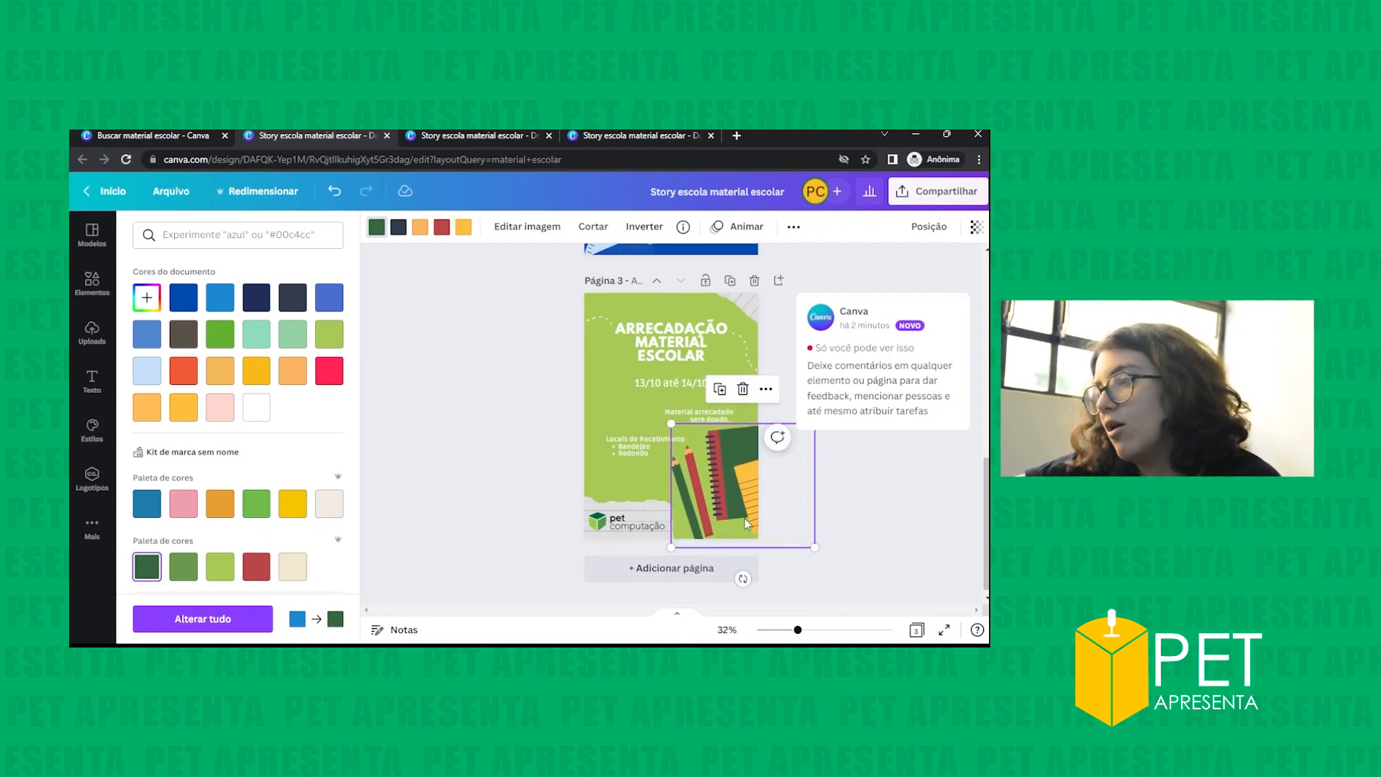
mouse_move(832, 559)
mouse_down()
mouse_move(872, 594)
mouse_move(840, 570)
mouse_up()
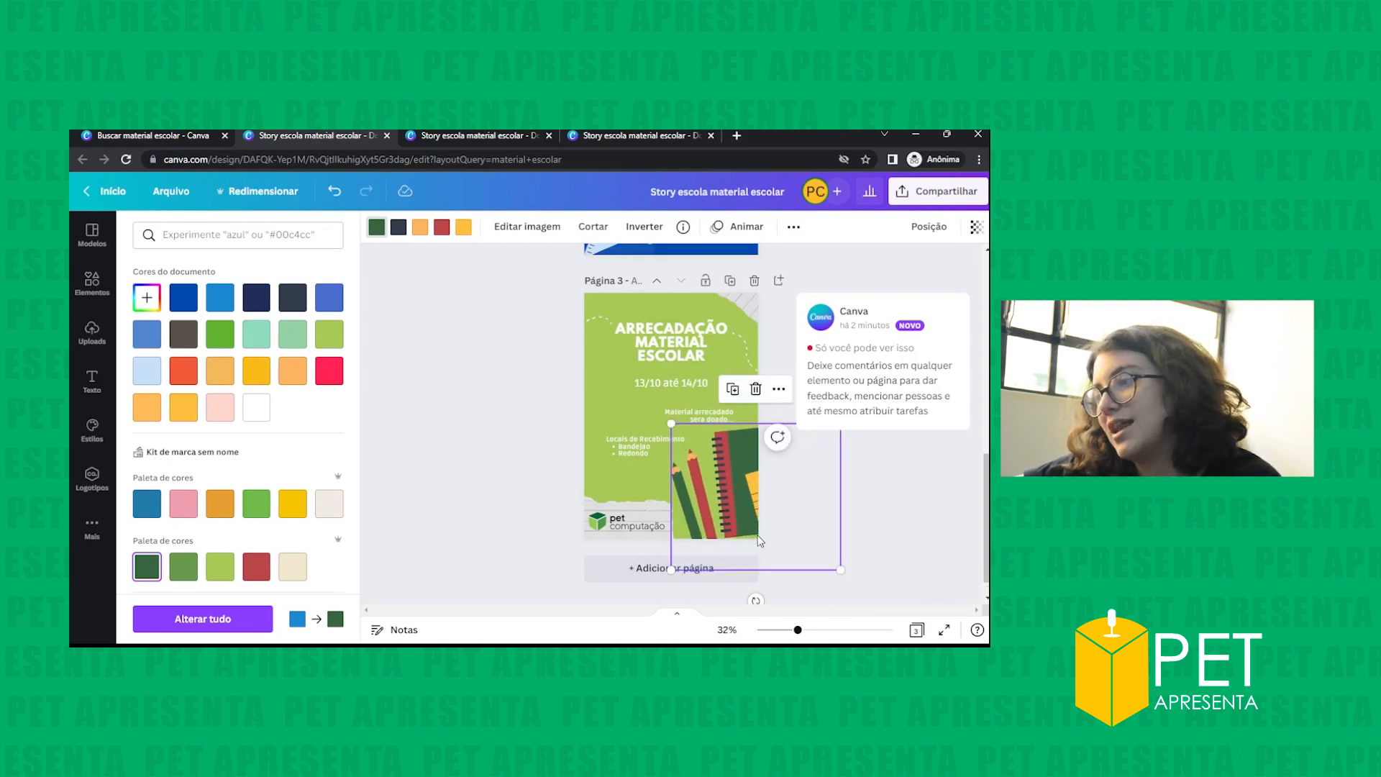
drag(741, 516, 743, 528)
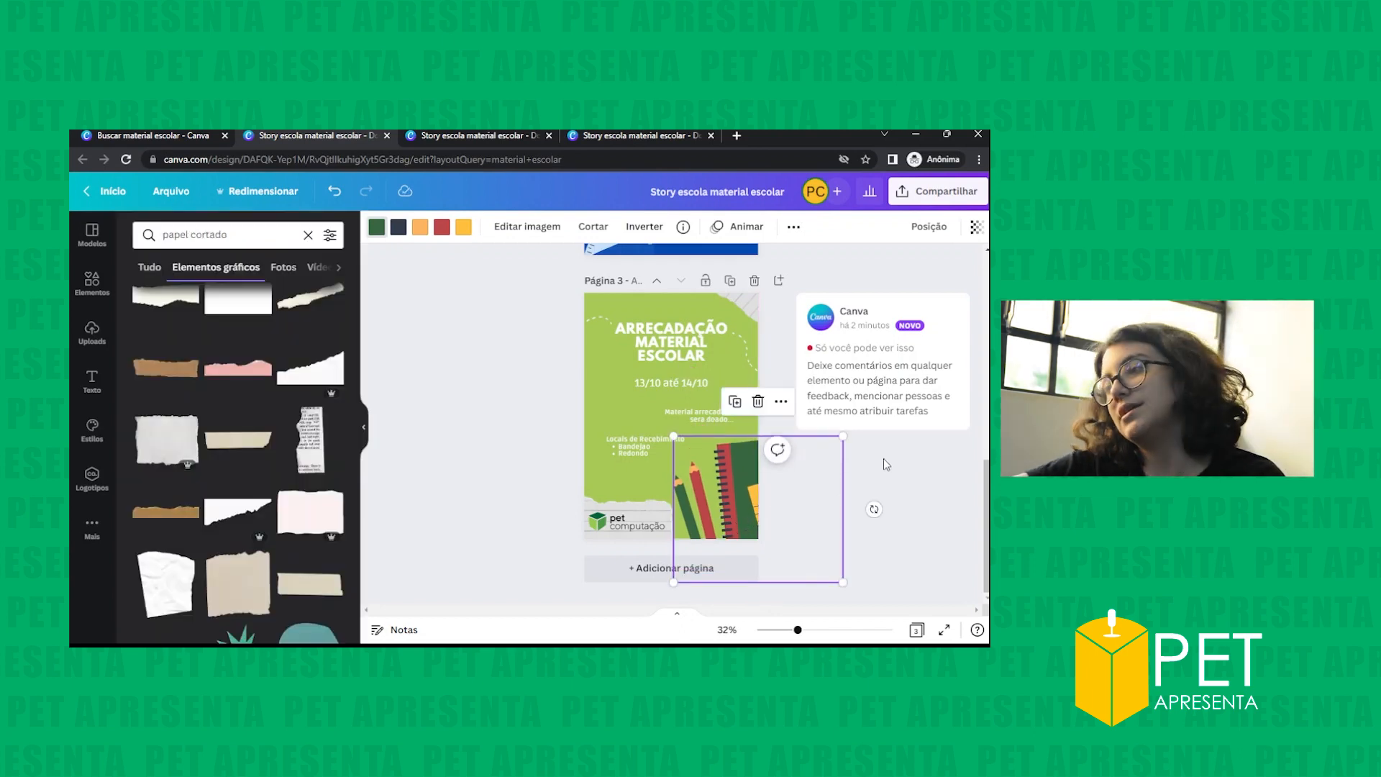
drag(785, 530, 791, 517)
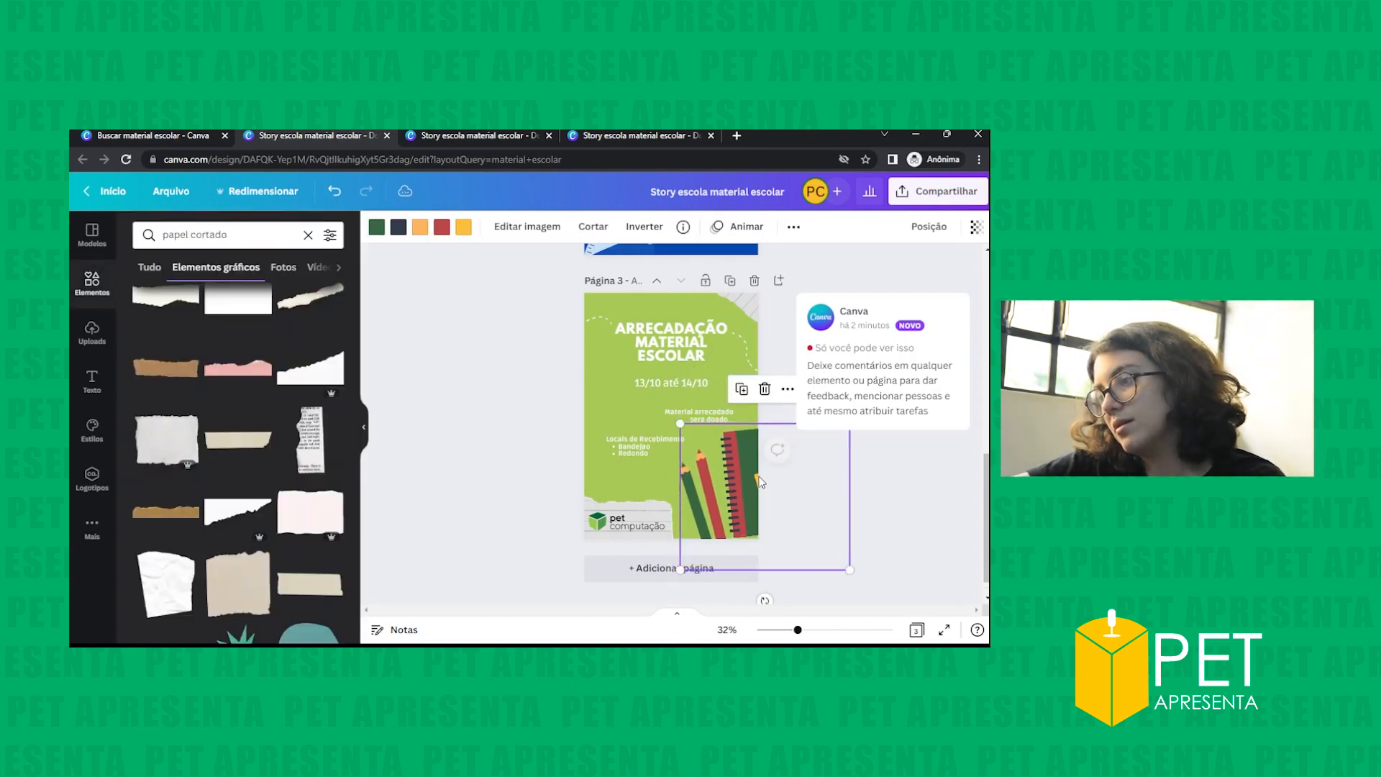
click(919, 509)
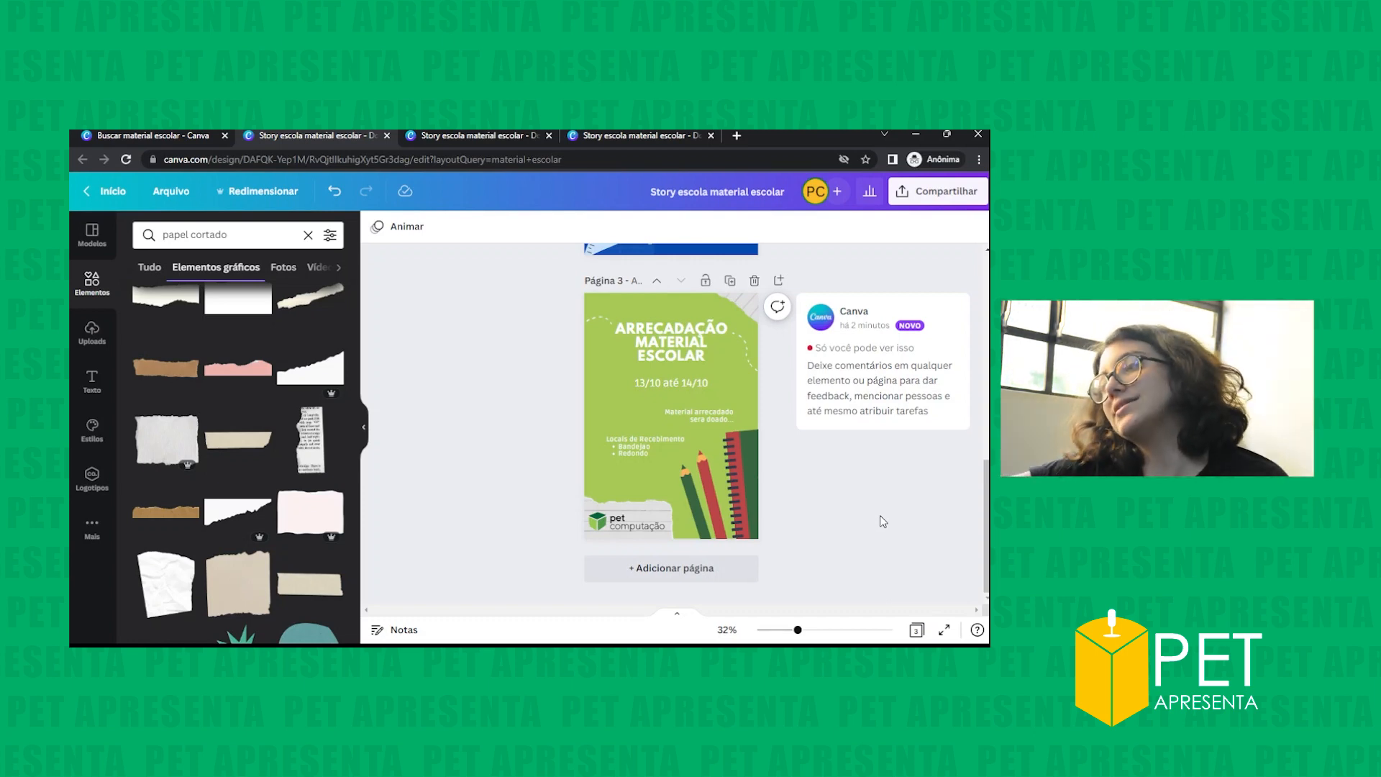
- Change the color of the "13/10 até 14/10" date text to the brand palette's dark green
click(682, 377)
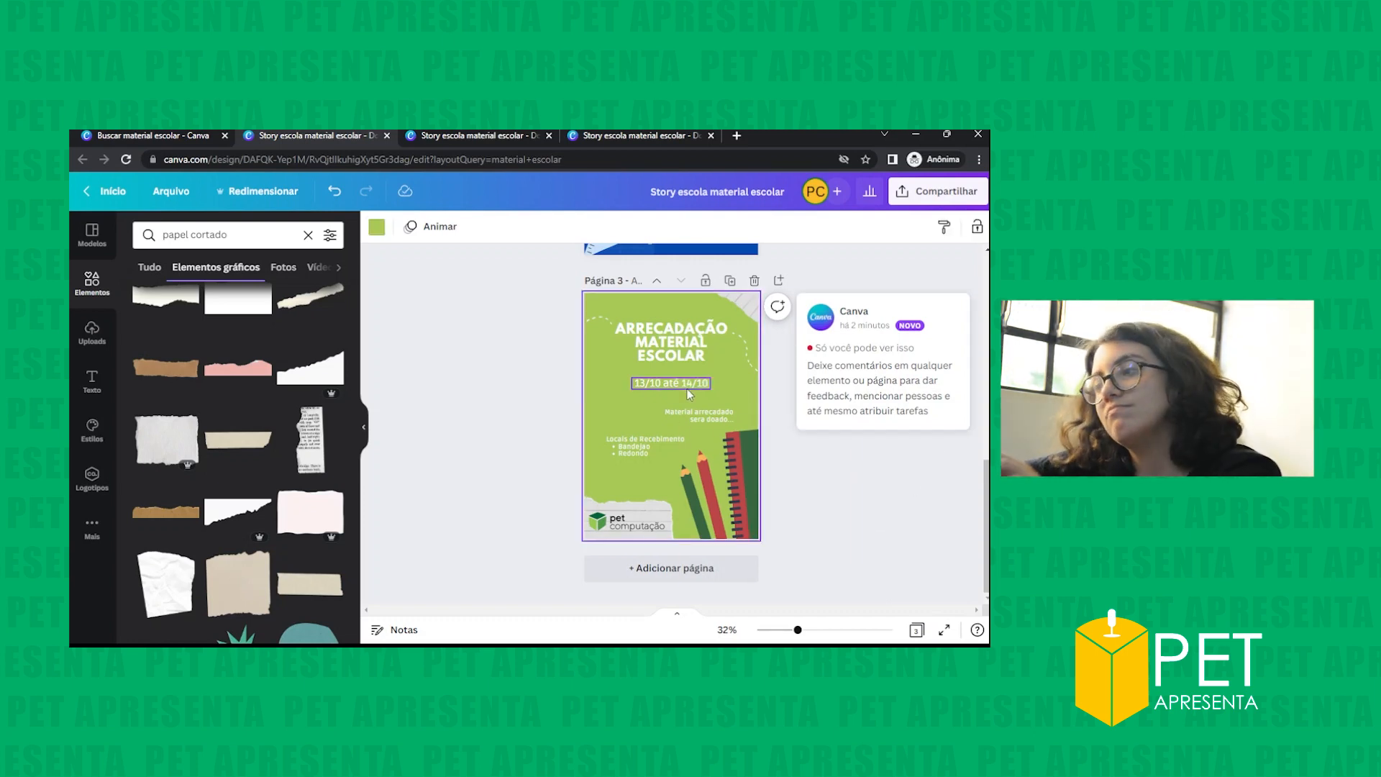
double_click(688, 386)
click(737, 387)
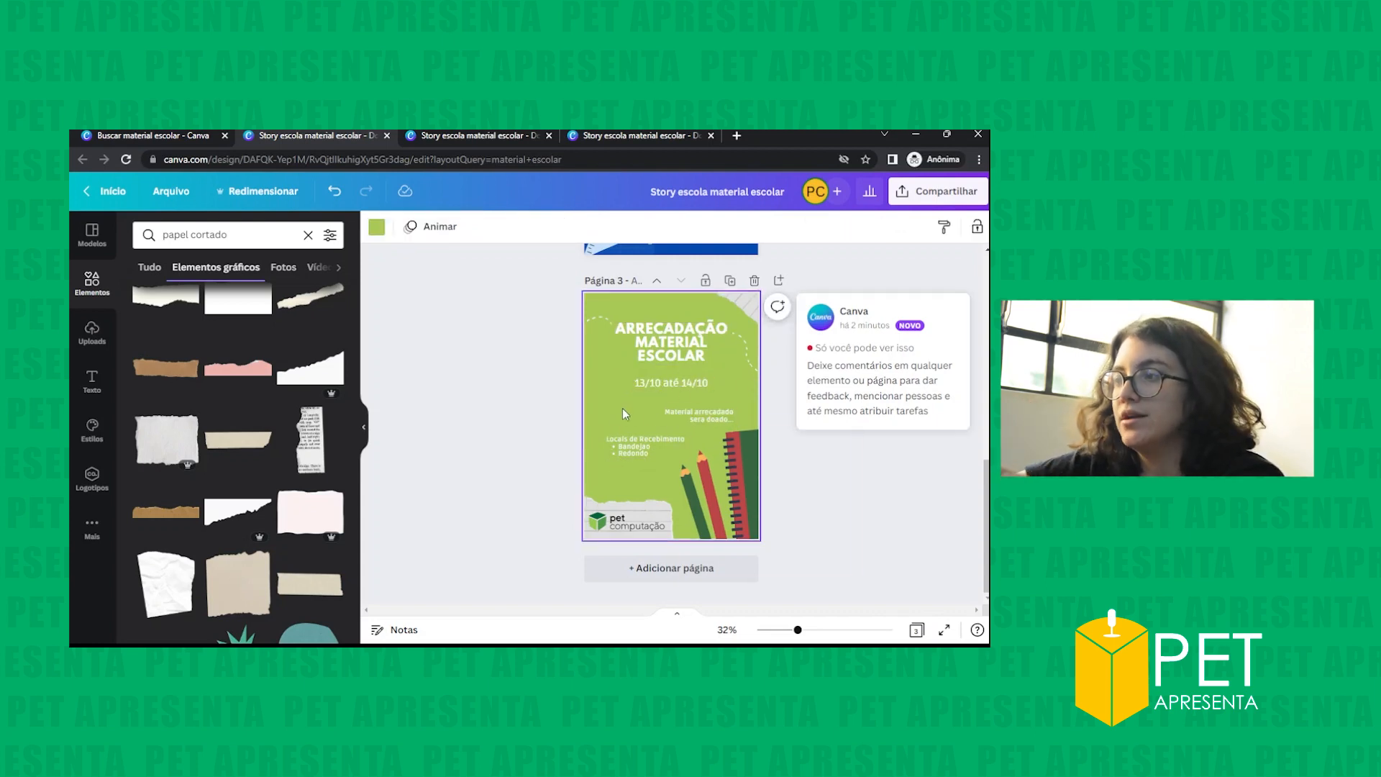
double_click(655, 383)
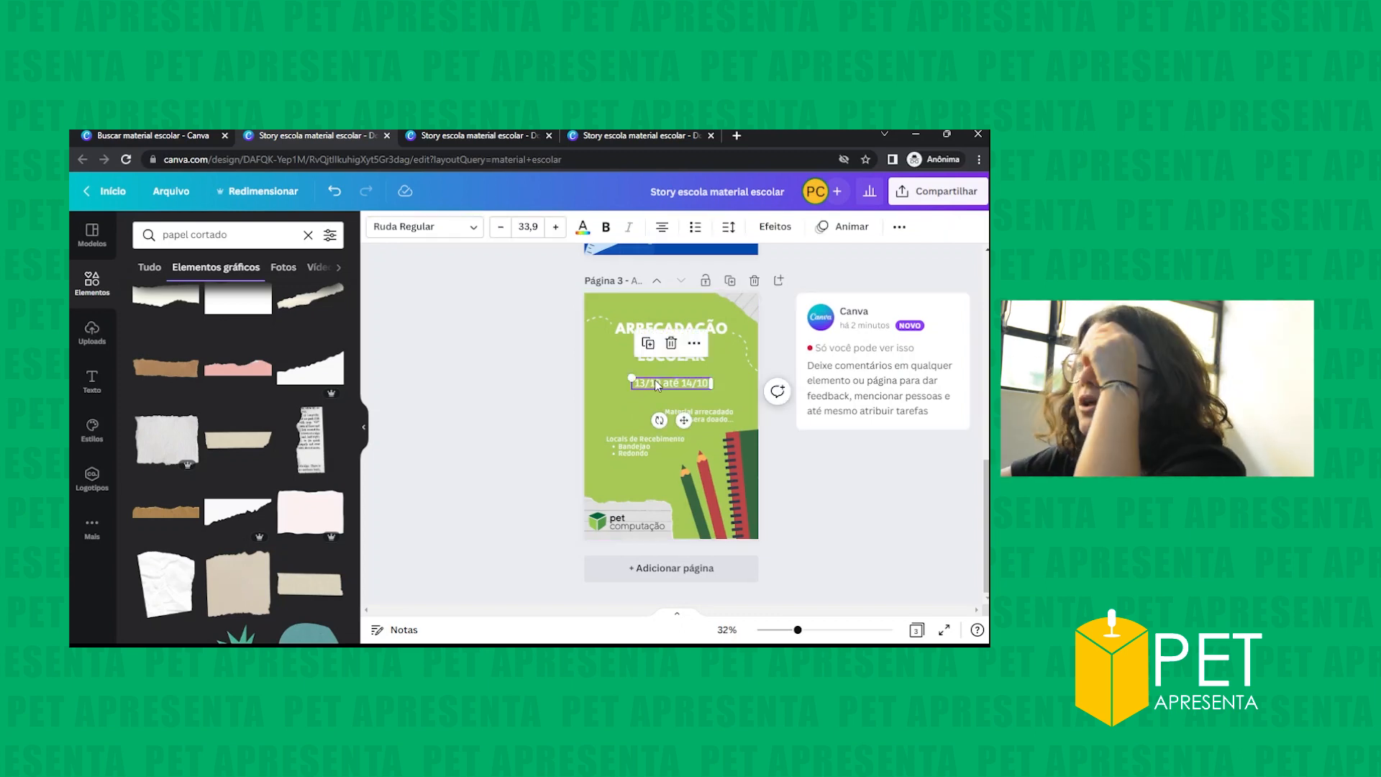
click(583, 226)
click(220, 569)
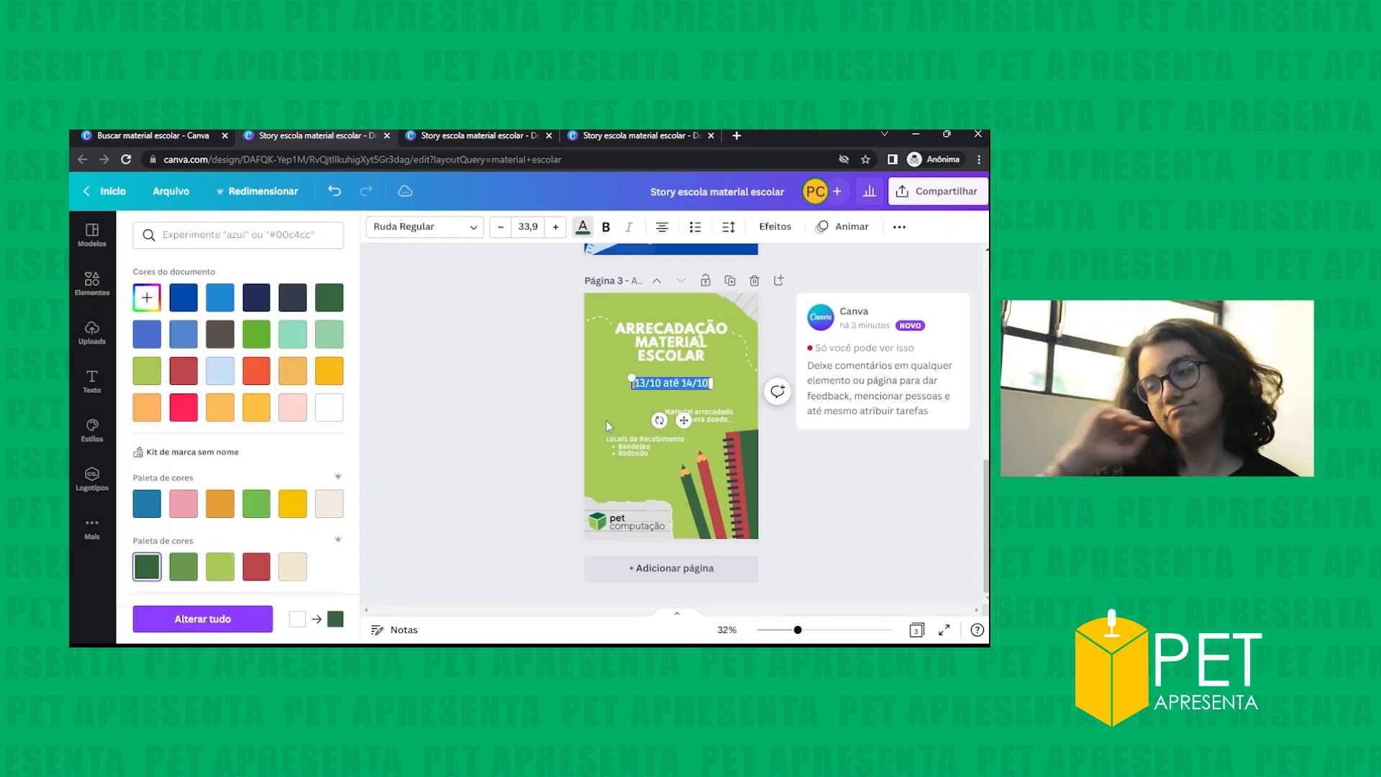
click(614, 402)
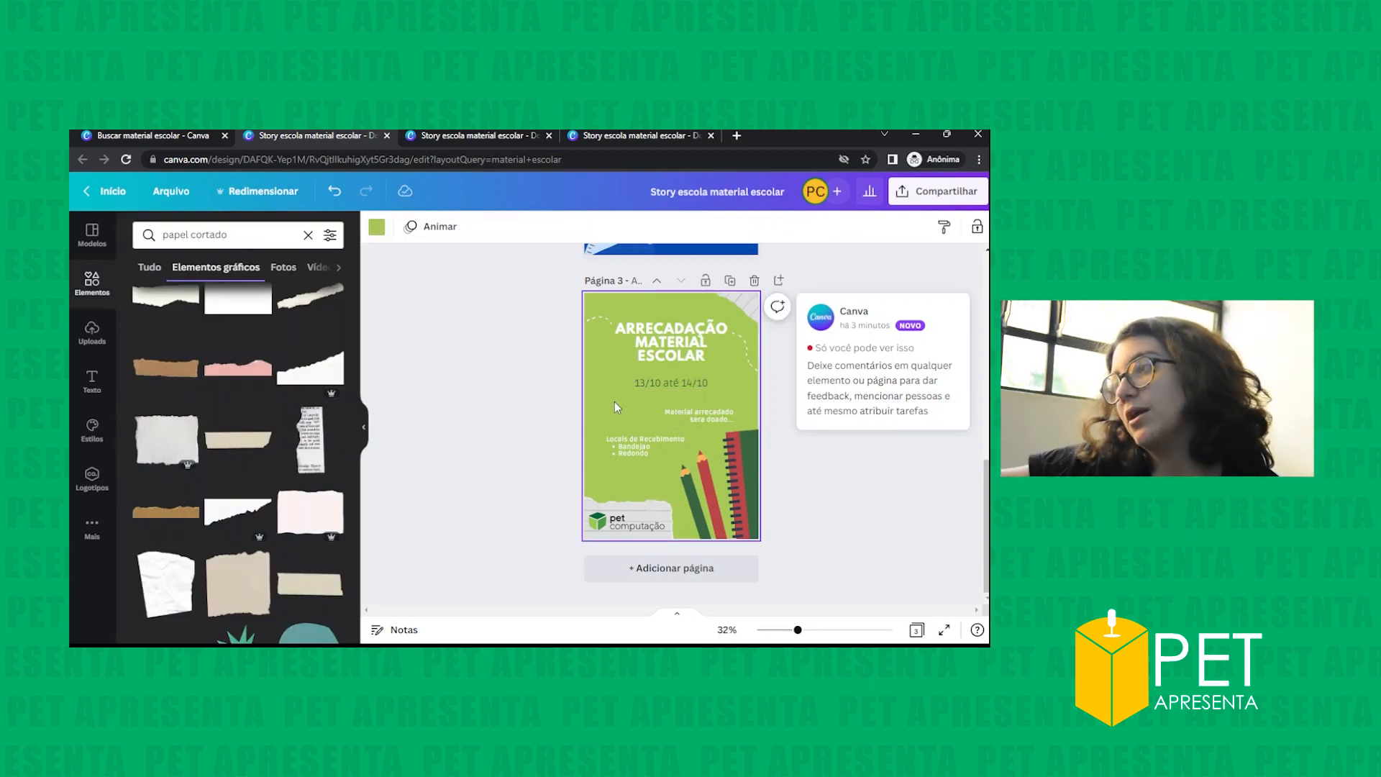
- Try the Flutuante text effect on the date, and apply the Fundo effect instead
click(646, 381)
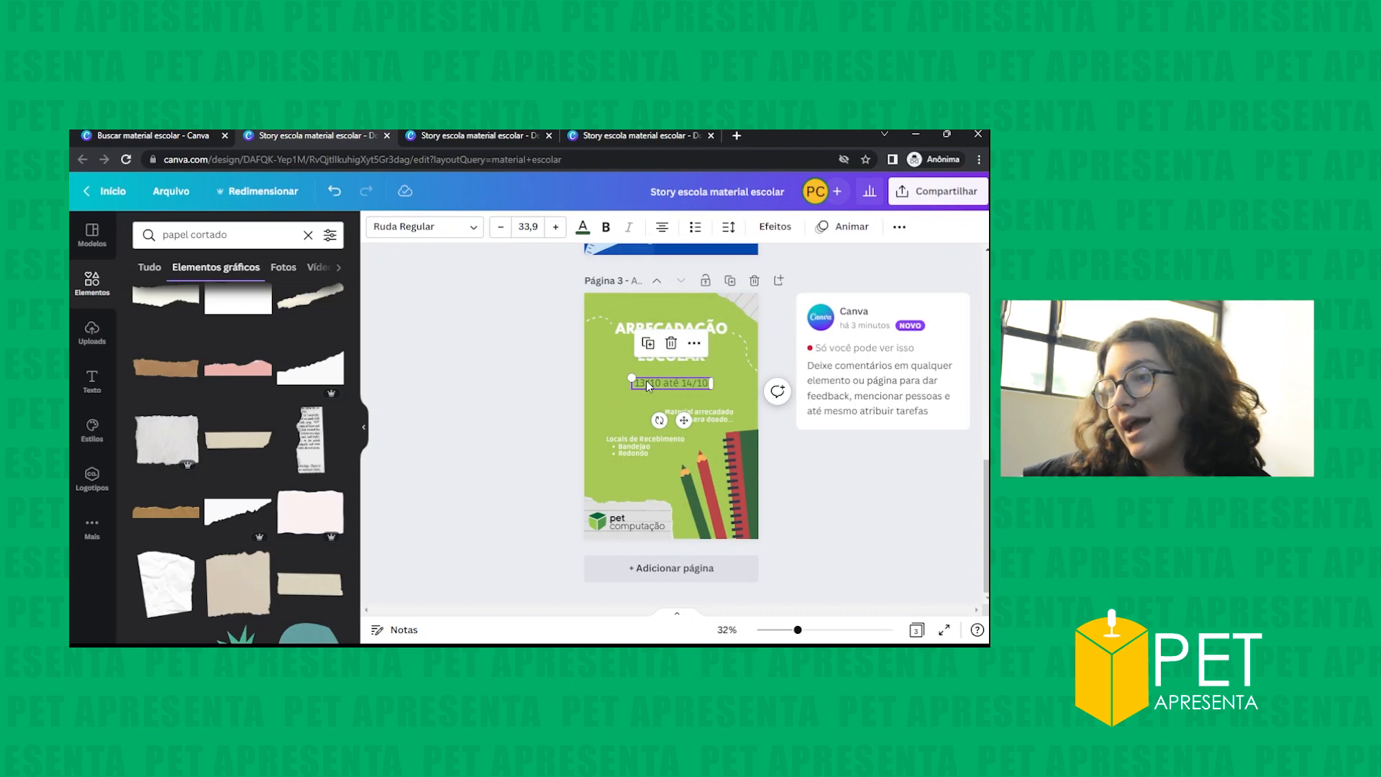
click(775, 229)
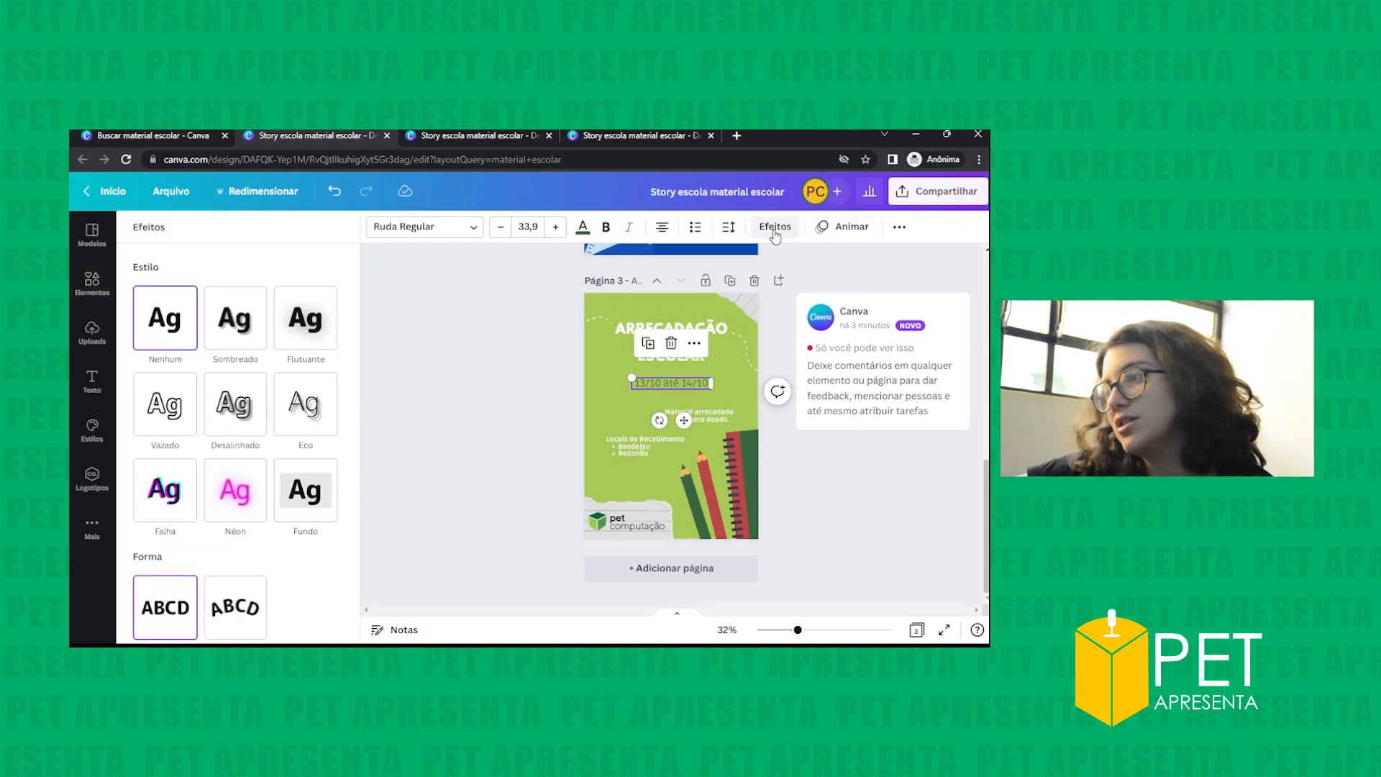
click(254, 338)
click(304, 328)
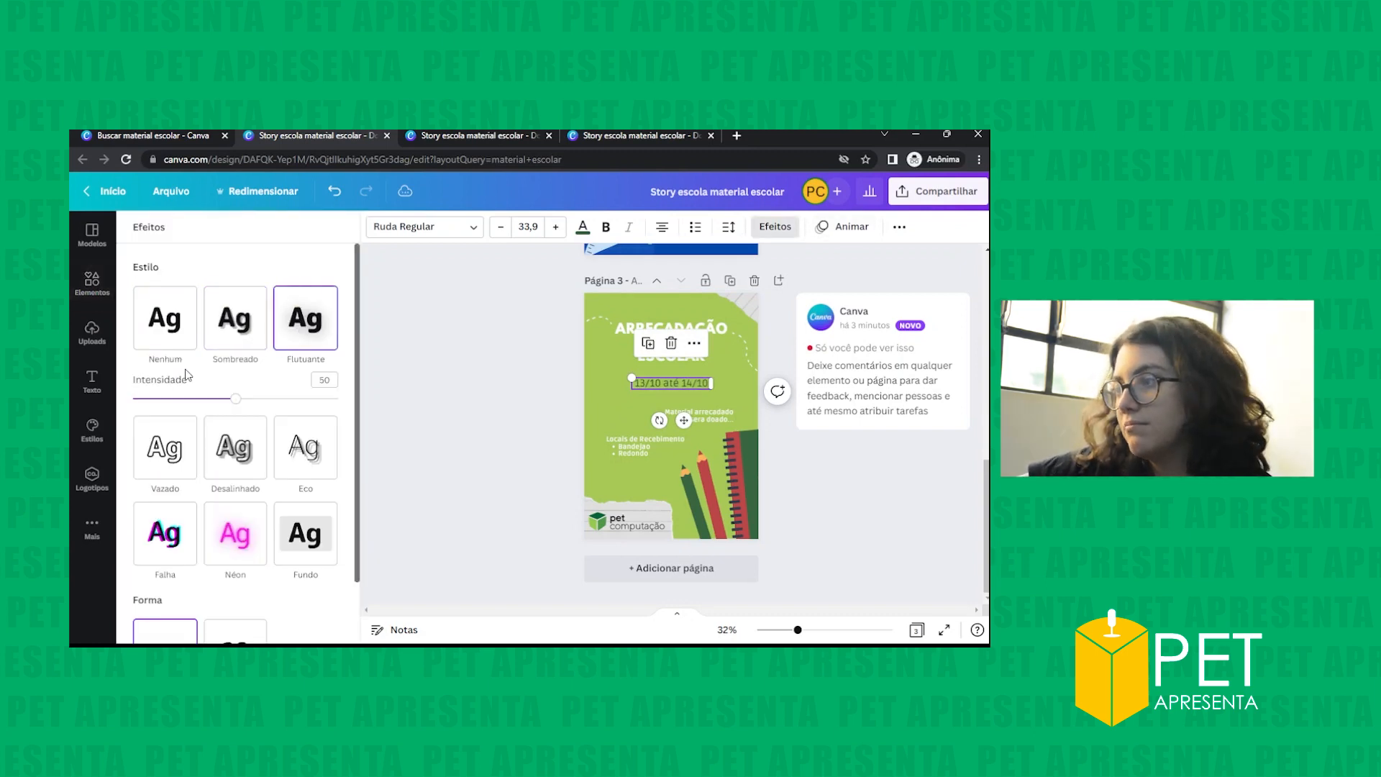
click(185, 338)
click(314, 511)
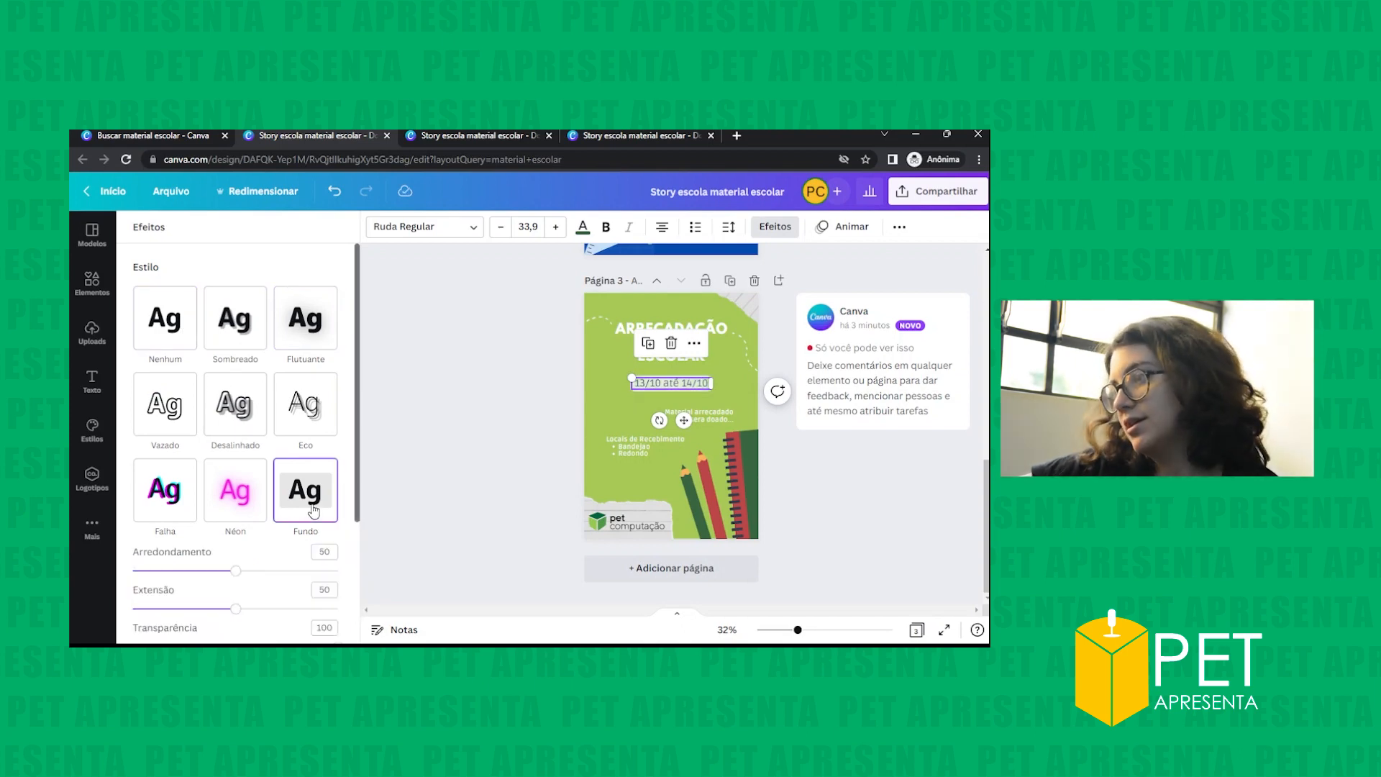
click(538, 374)
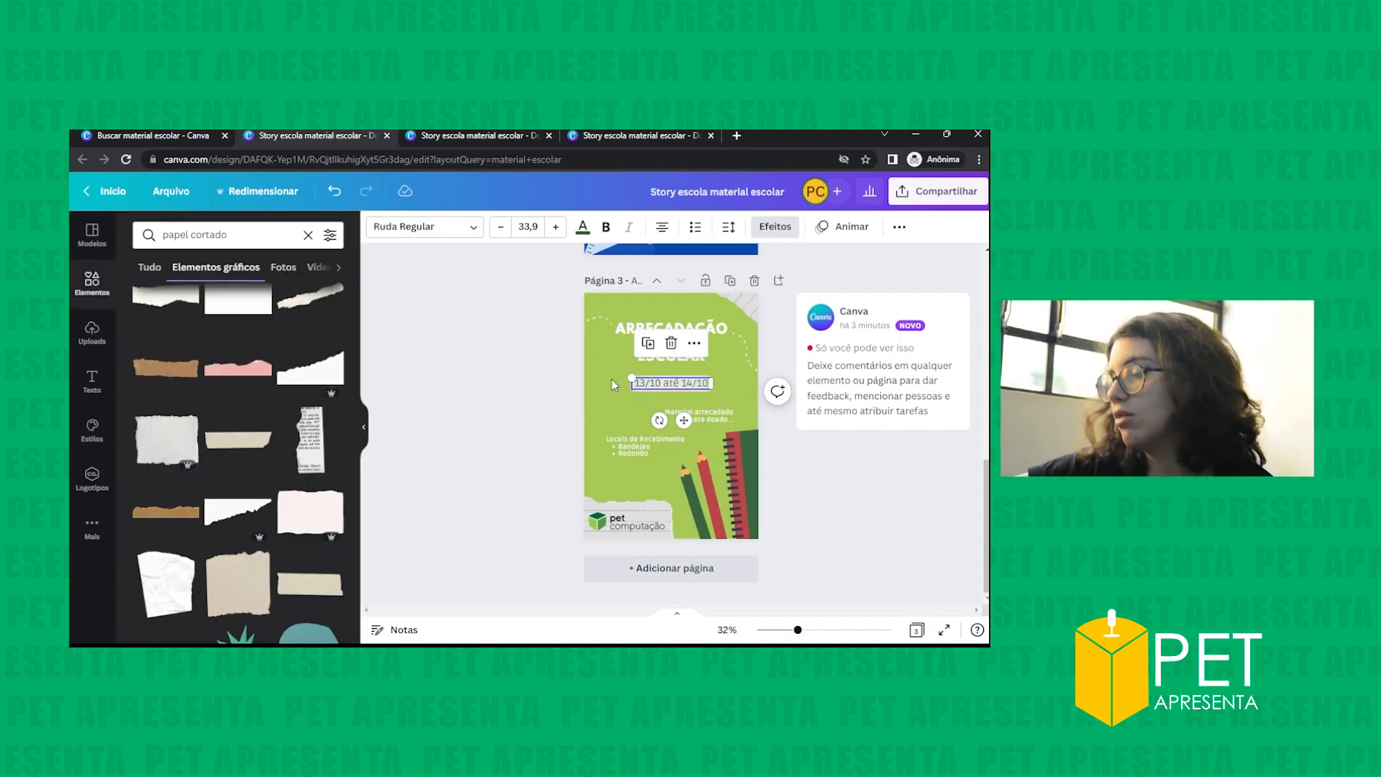
- Color the date's Fundo effect with the palette's dark green and make the date text white
click(650, 389)
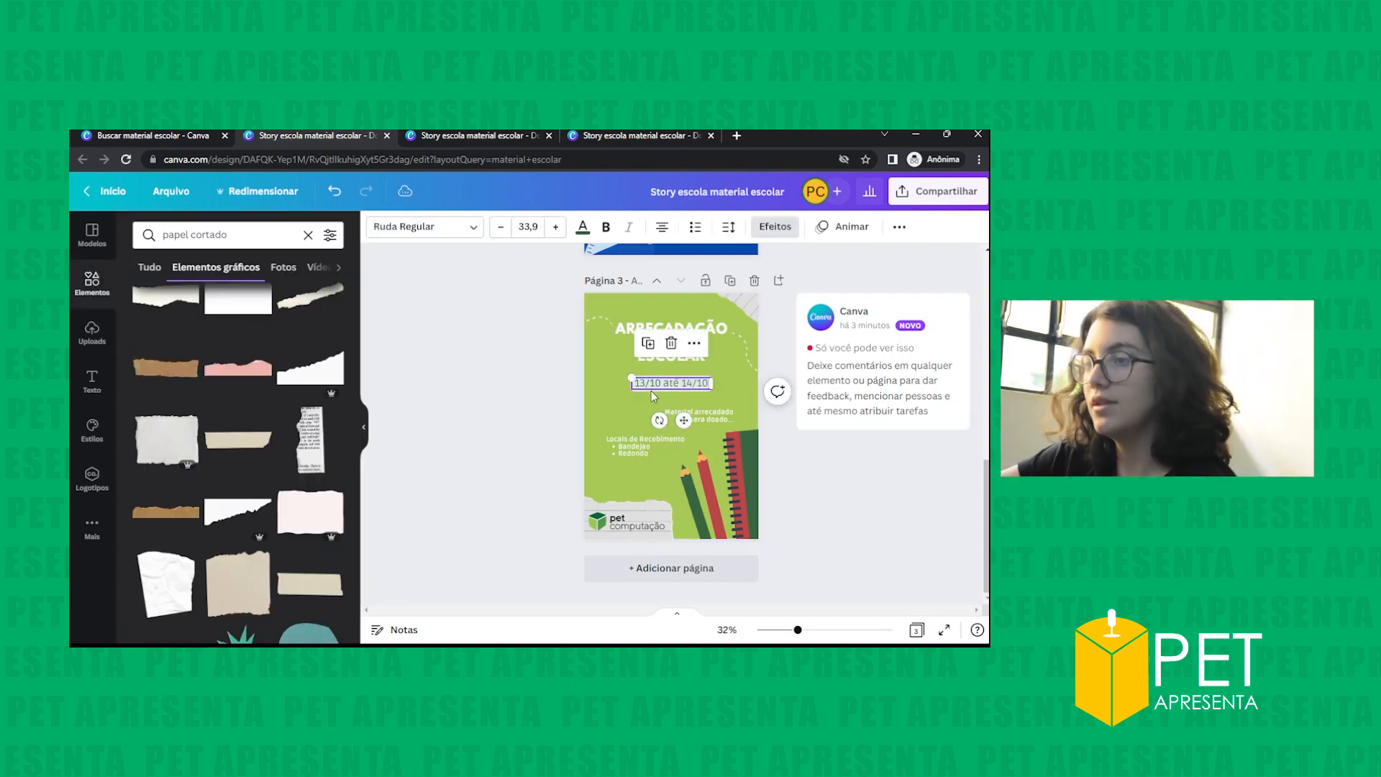
click(775, 227)
scroll(309, 543, down, 3)
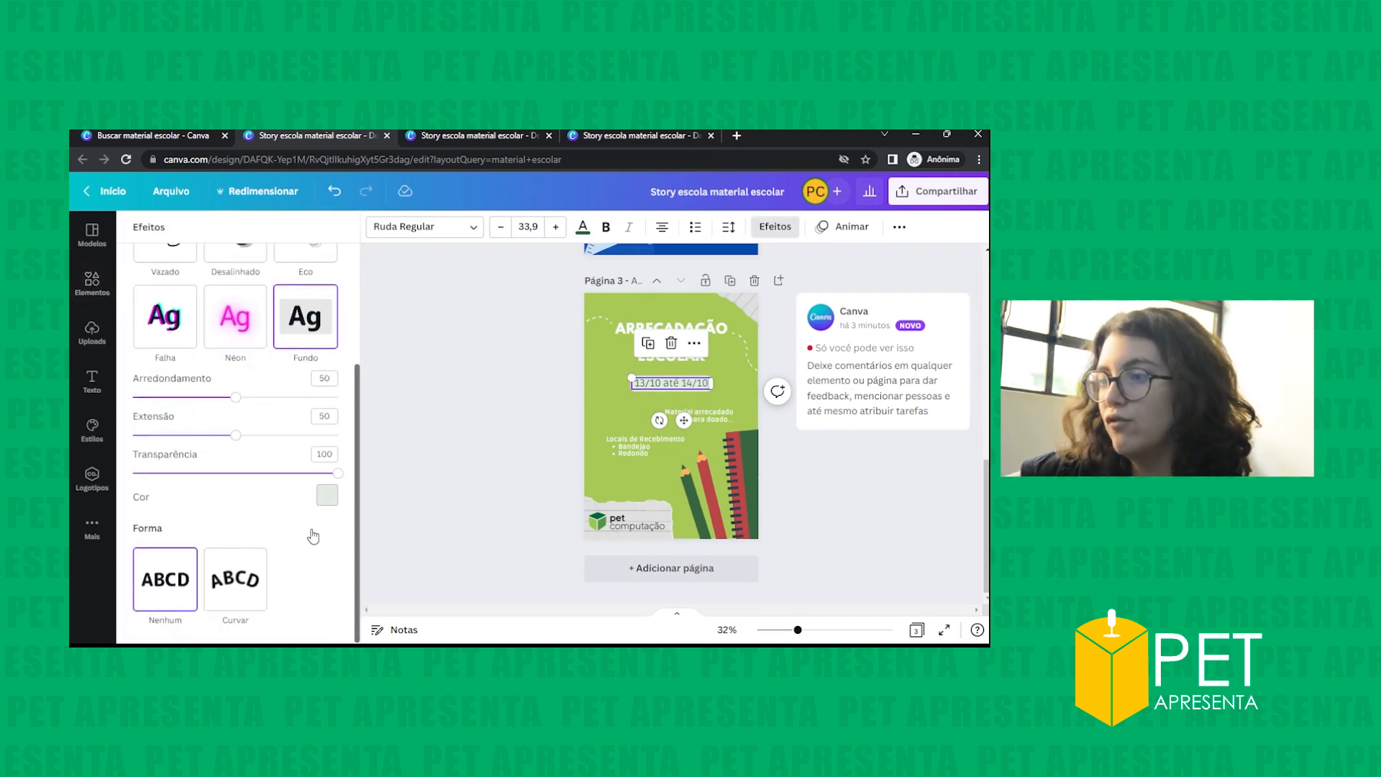
click(327, 494)
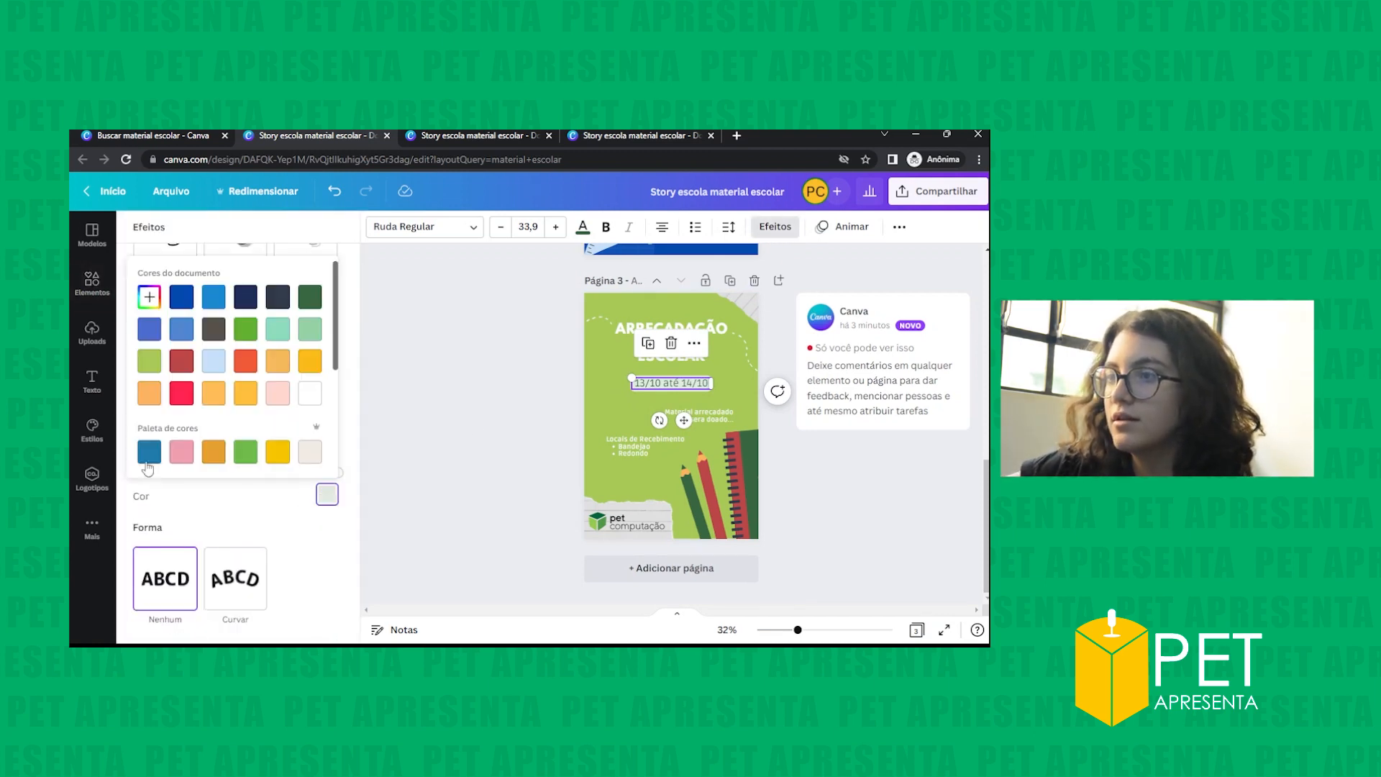
scroll(169, 401, down, 2)
scroll(169, 402, down, 1)
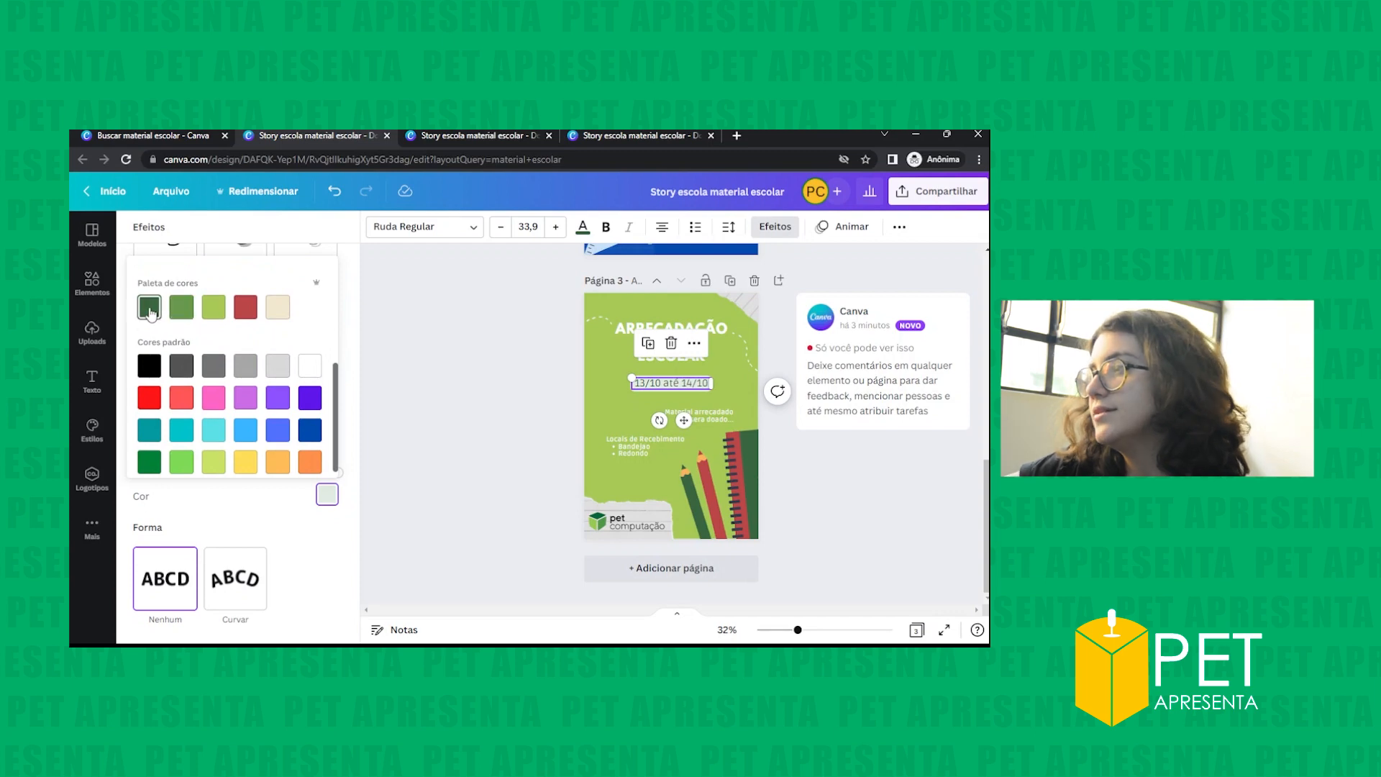
click(149, 307)
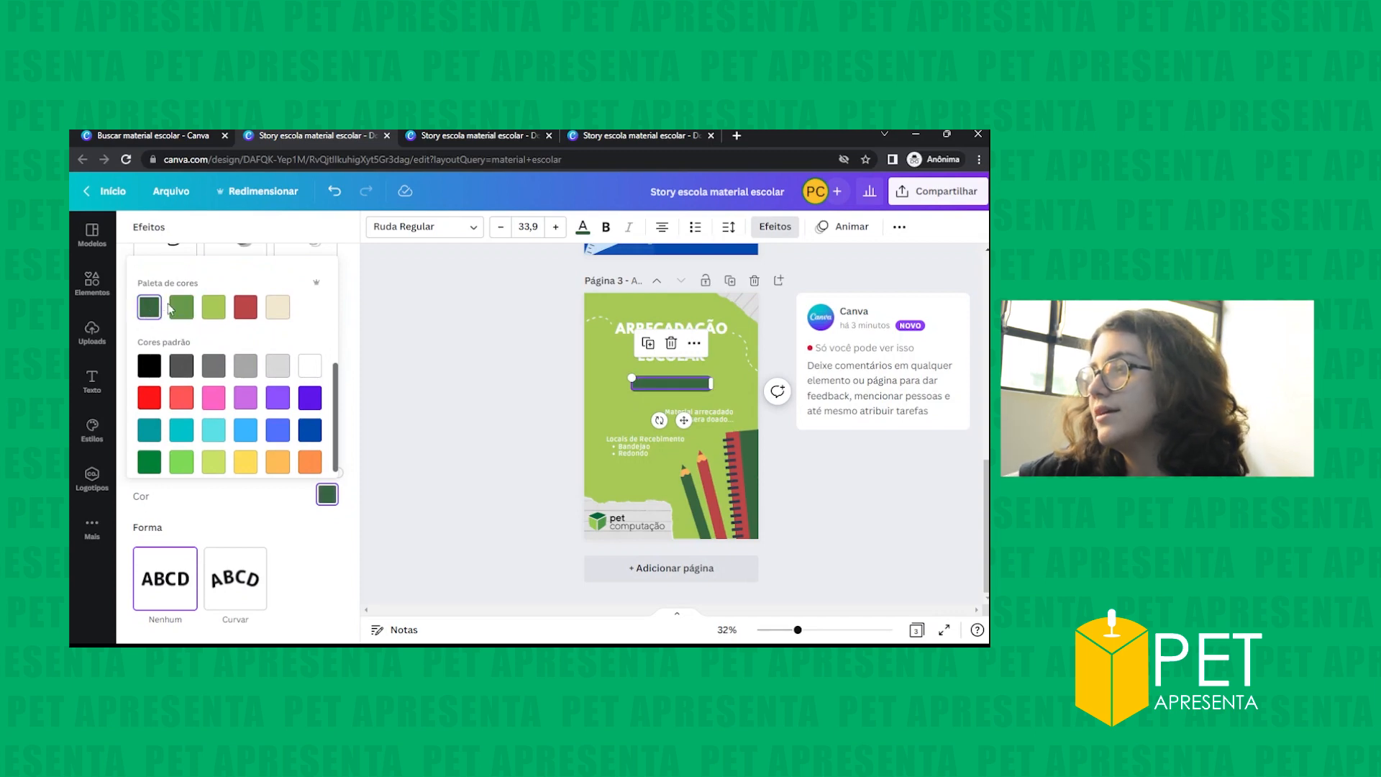
click(583, 226)
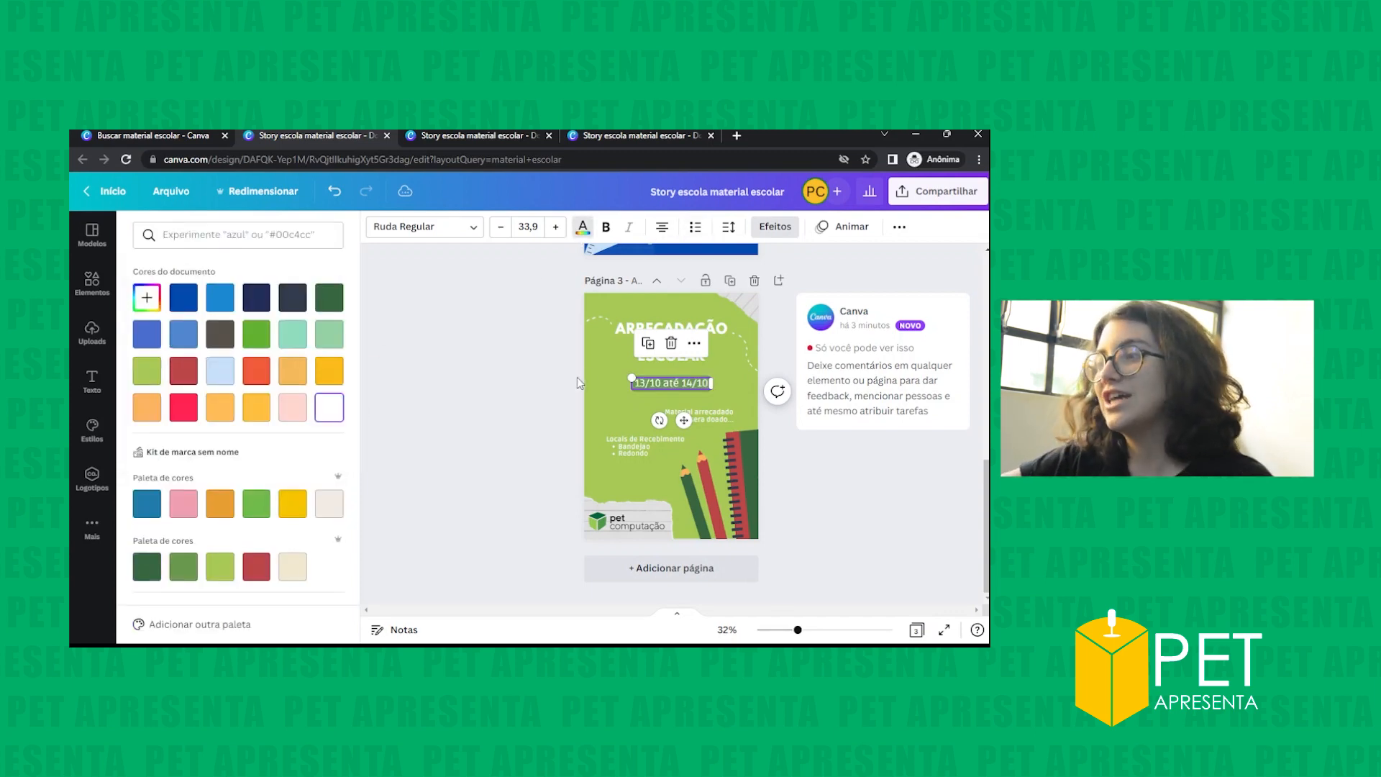
click(586, 369)
- Nudge the date label slightly upward, closer to the "ARRECADAÇÃO MATERIAL ESCOLAR" title
click(702, 387)
click(736, 386)
click(671, 385)
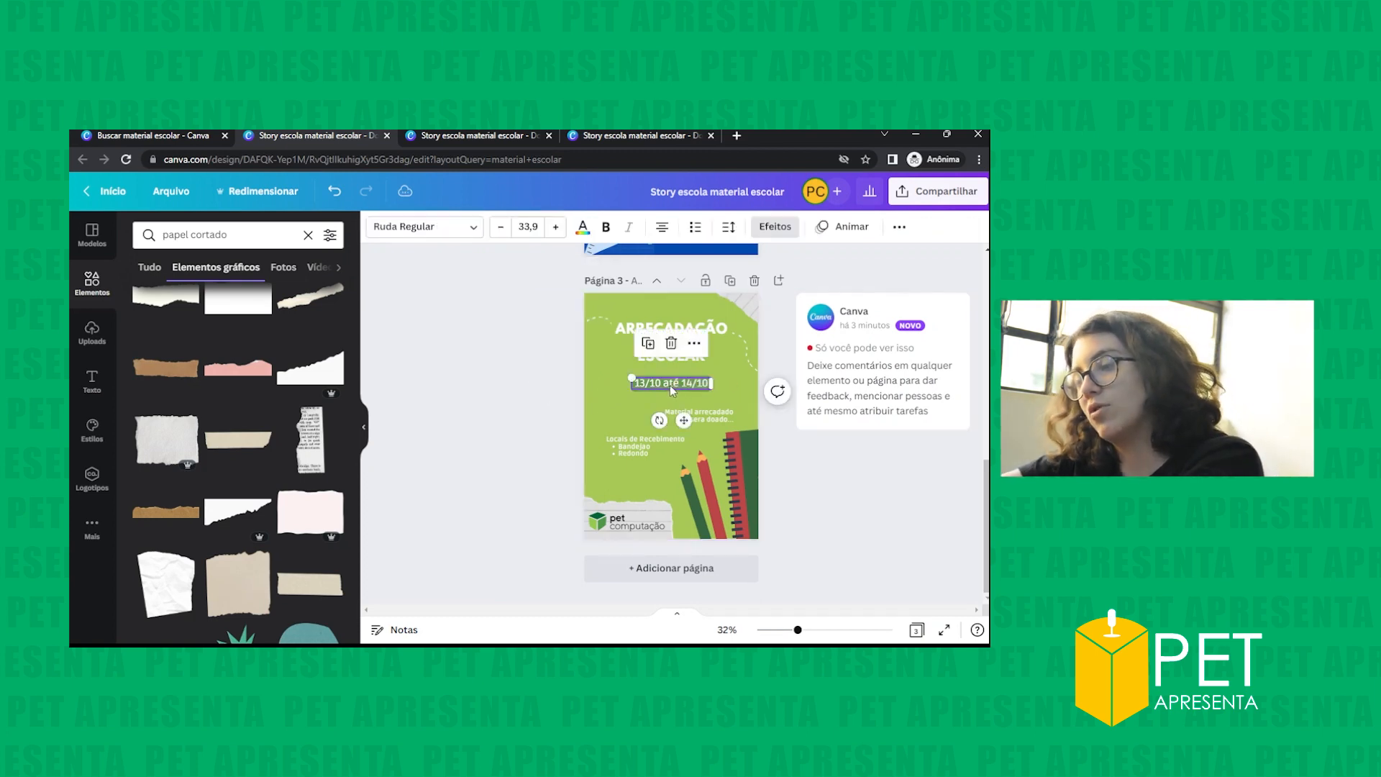
key(Up)
key(Up)
key(Up)
key(Up)
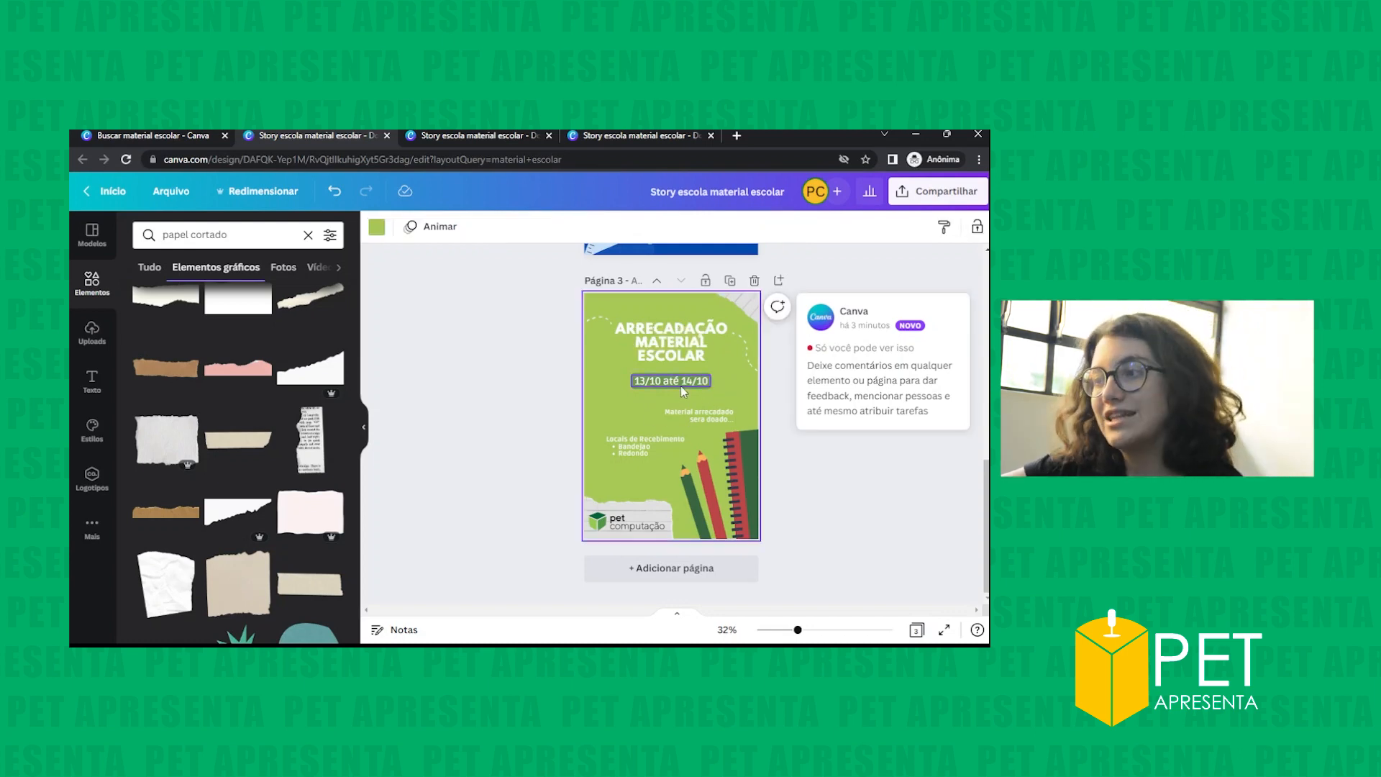
click(739, 379)
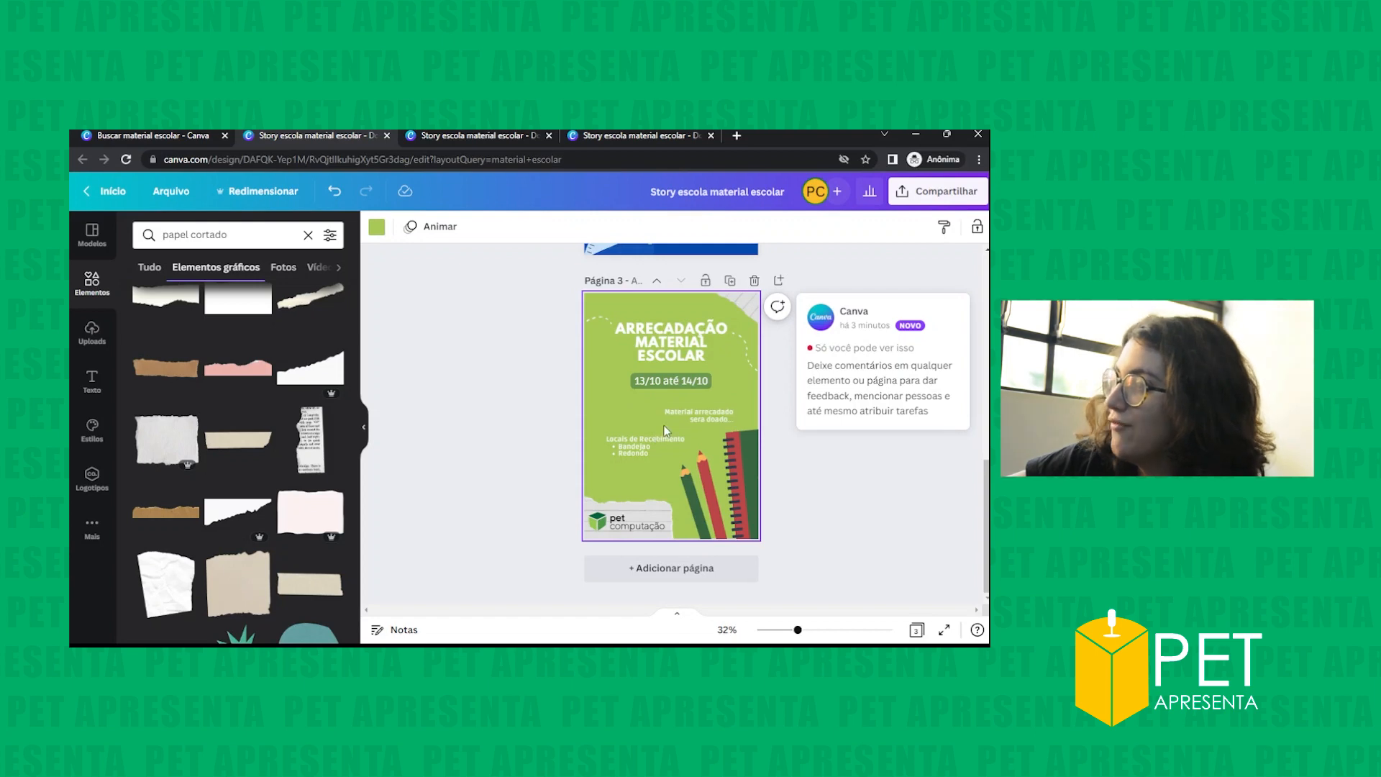
click(644, 450)
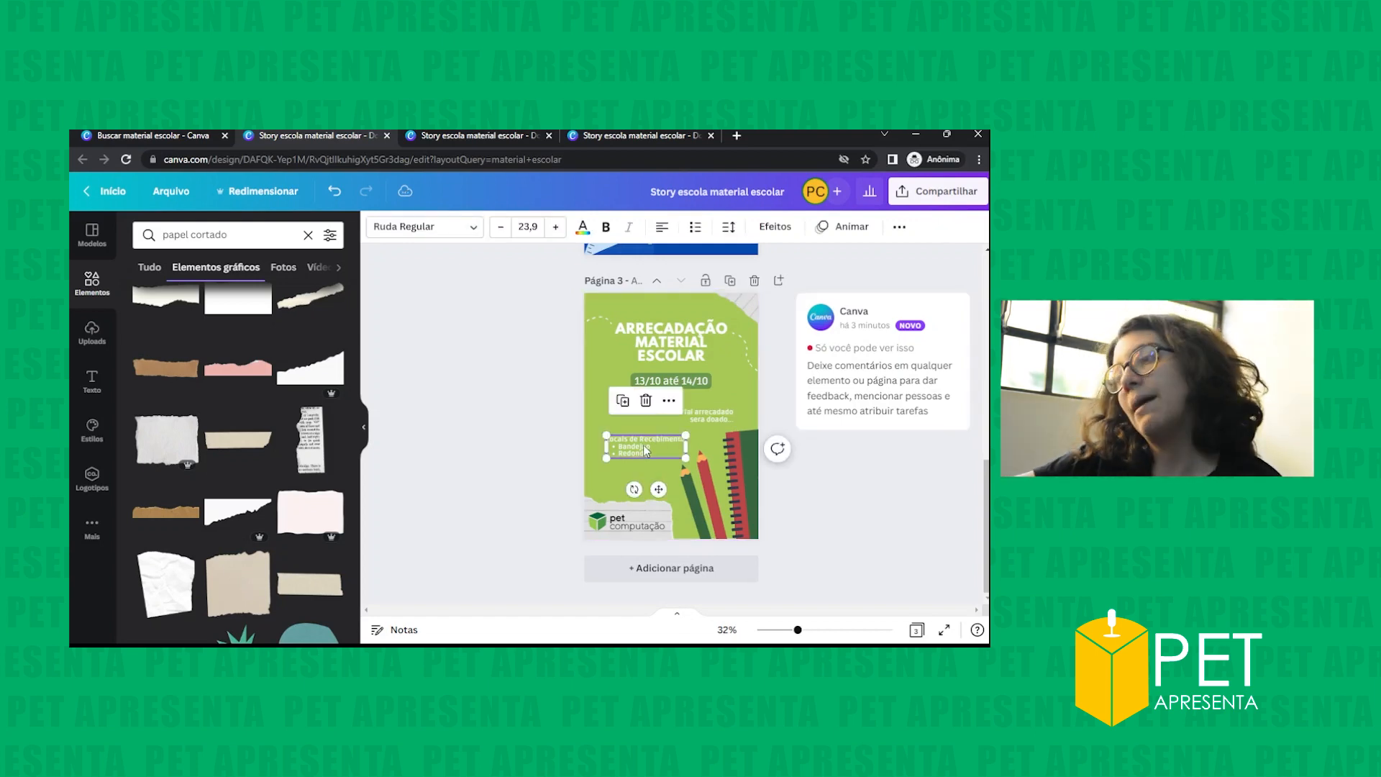
click(540, 425)
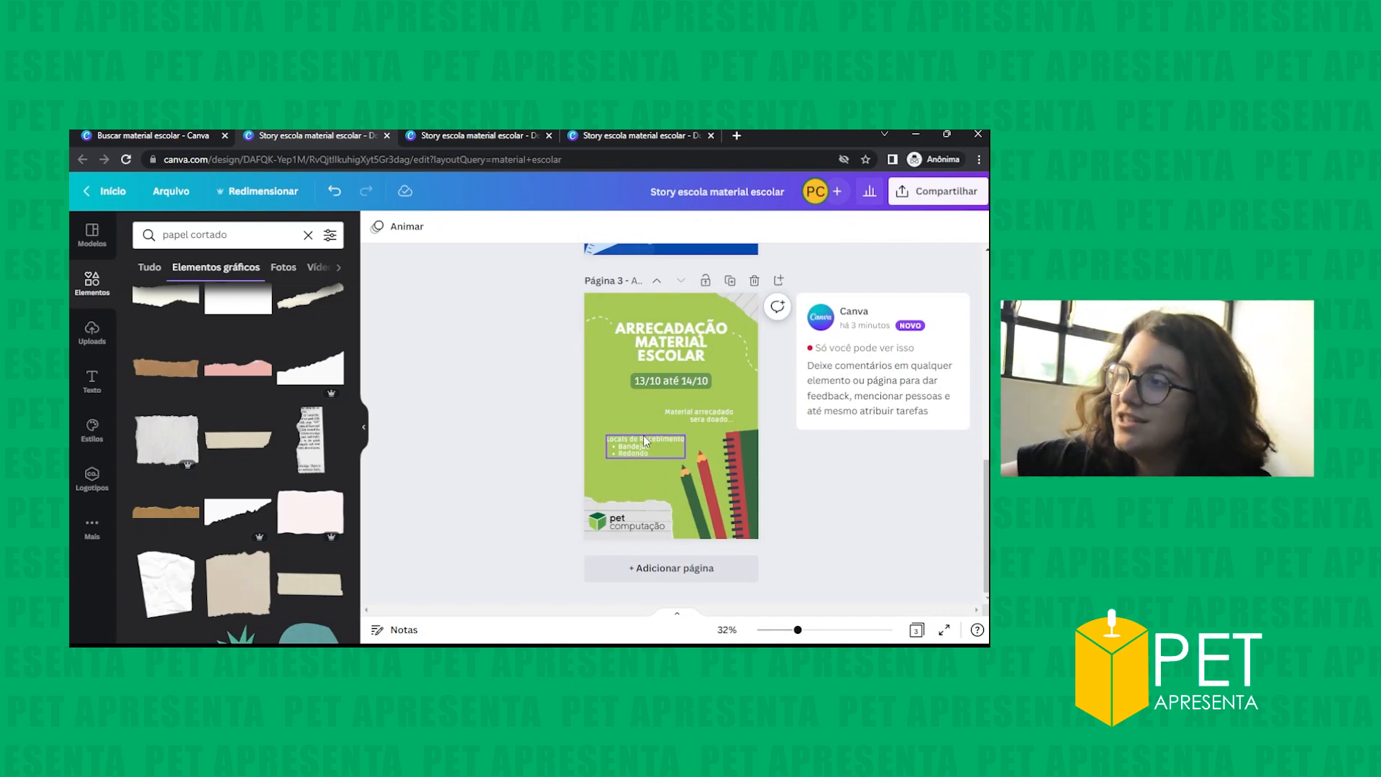
click(646, 385)
click(636, 408)
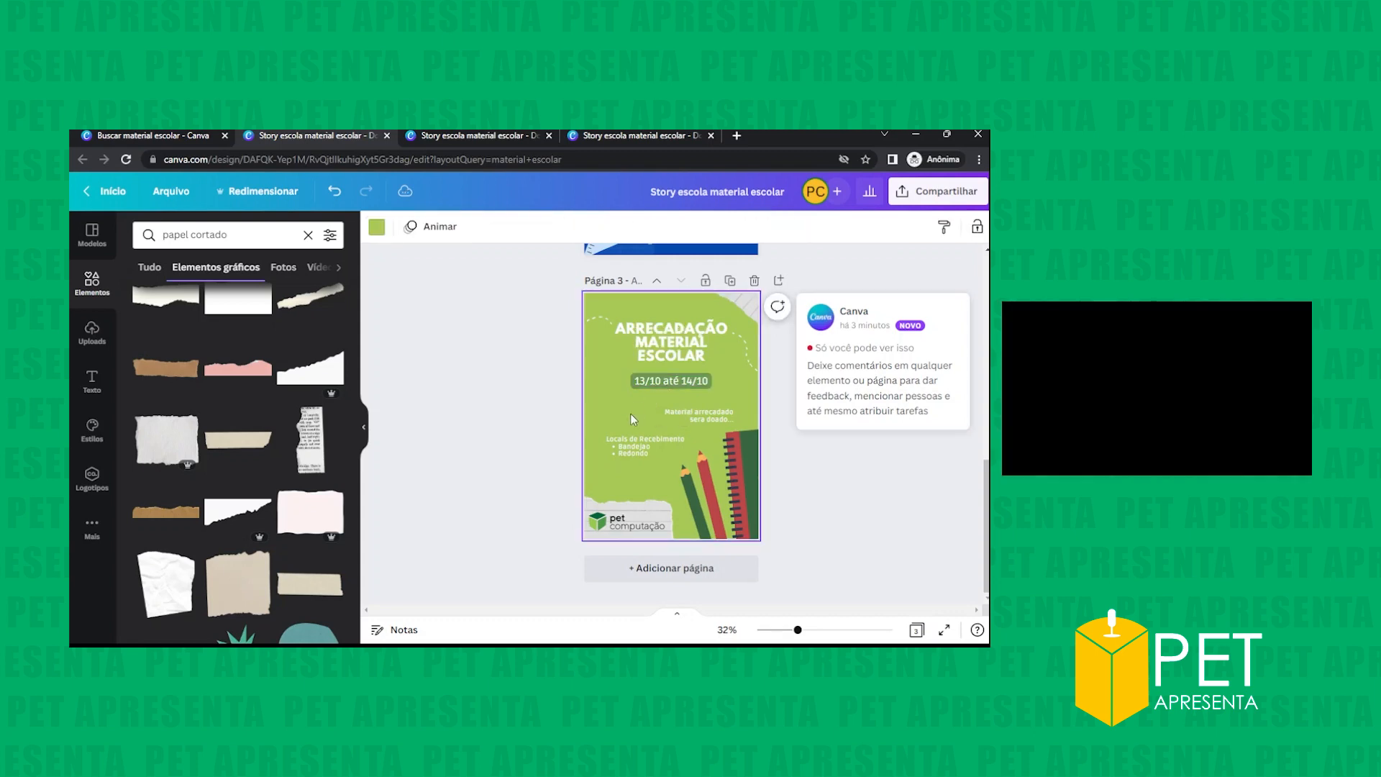
- Try the Fundo effect on the "Locais de Recebimento" text block and undo it
click(624, 446)
click(775, 226)
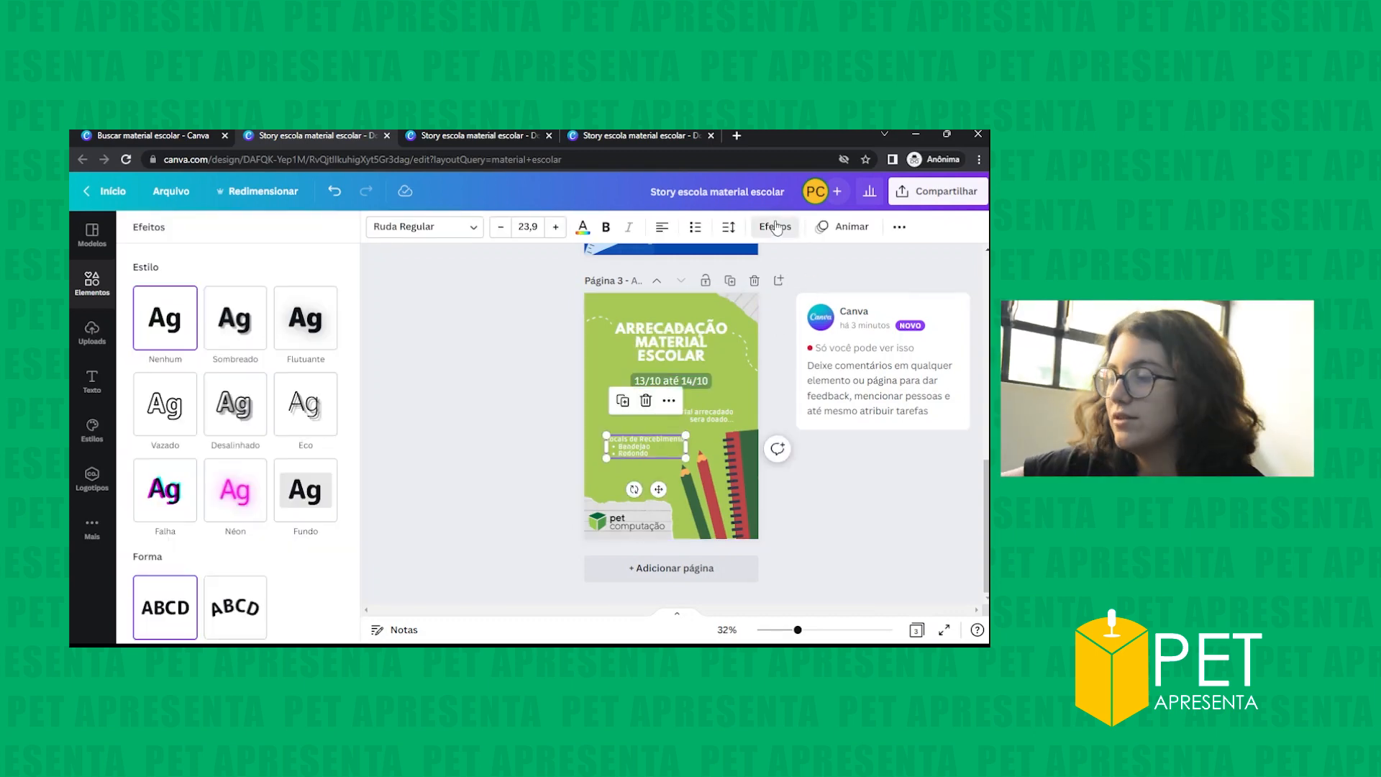
click(327, 507)
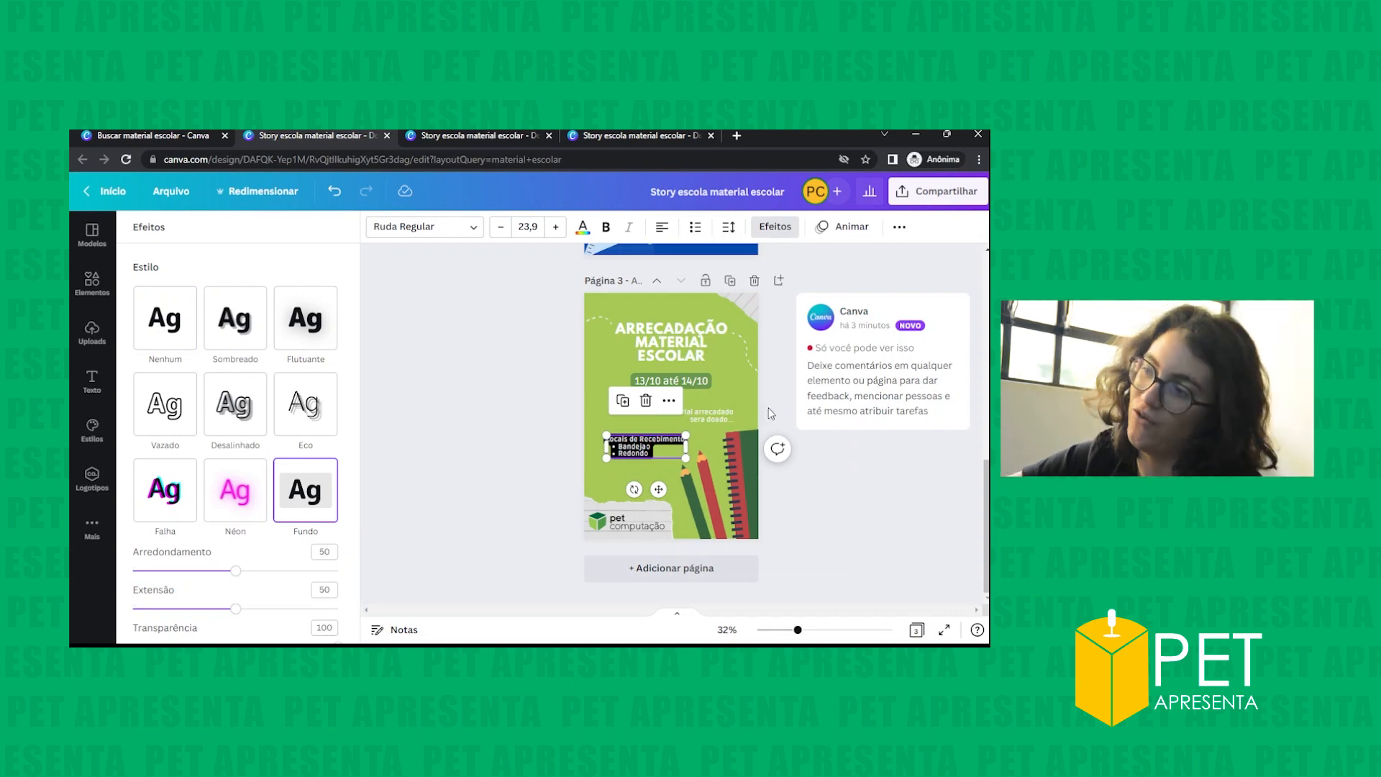
click(746, 415)
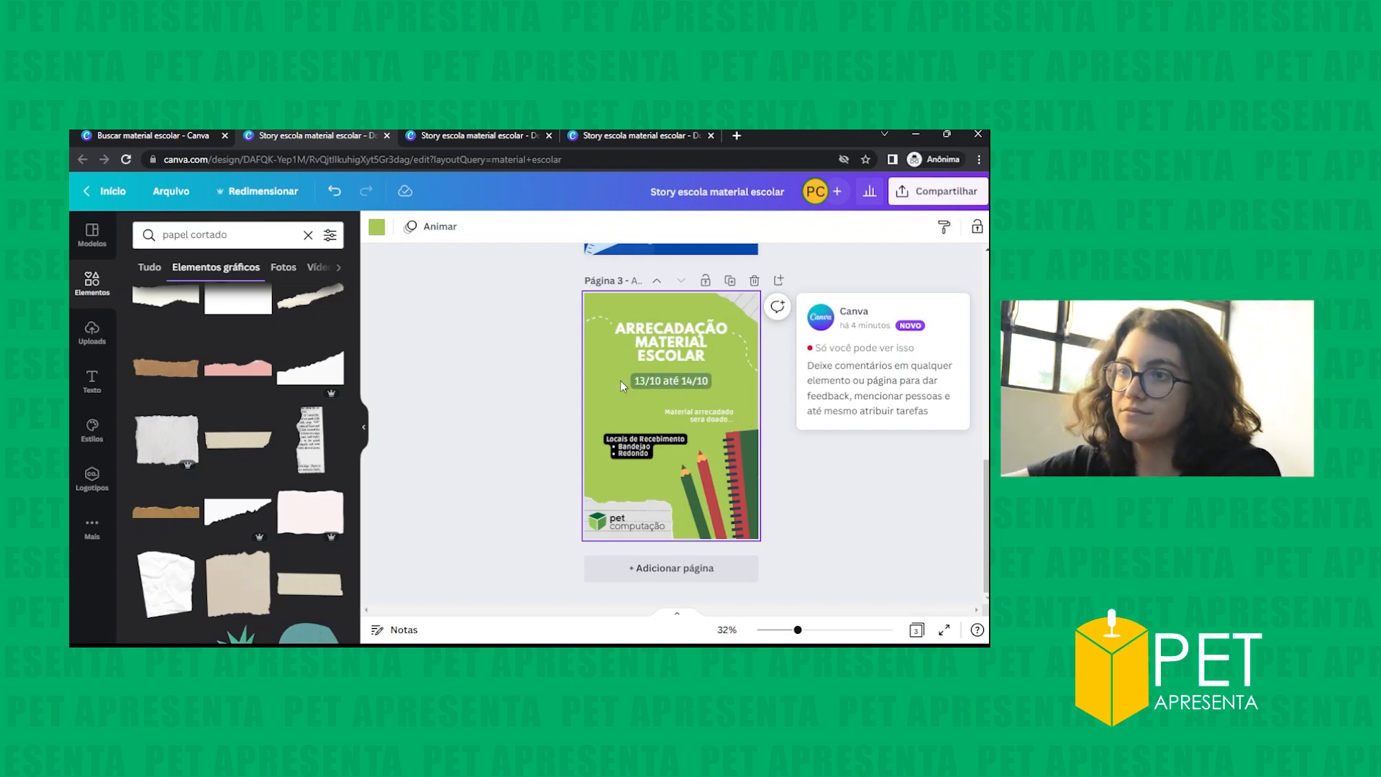
key(ctrl+z)
- Look through the "papel cortado" graphics results for a torn-paper piece
scroll(237, 432, down, 3)
scroll(191, 330, up, 4)
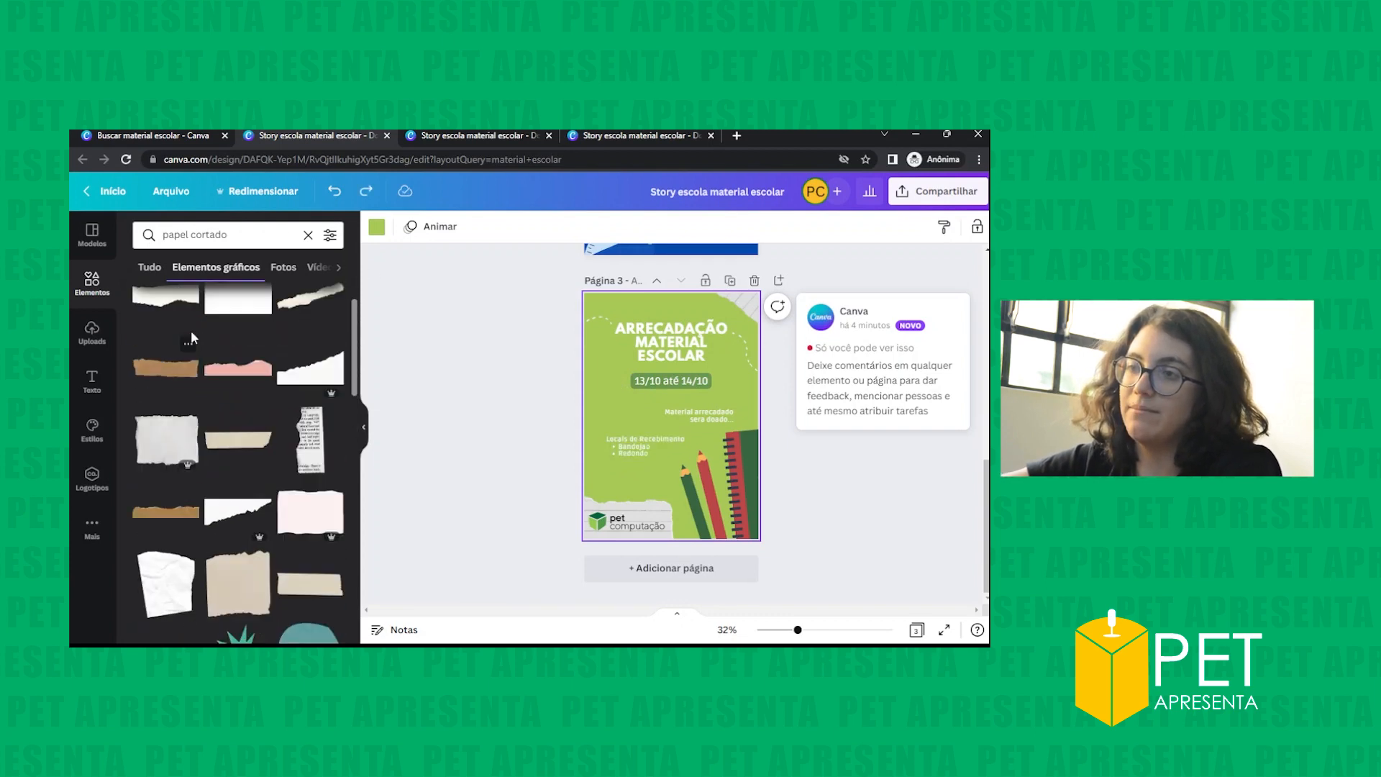
- Try adding a dark green rounded rectangle over the "Locais de Recebimento" list on page 3 and shaping it to the list's size
click(308, 234)
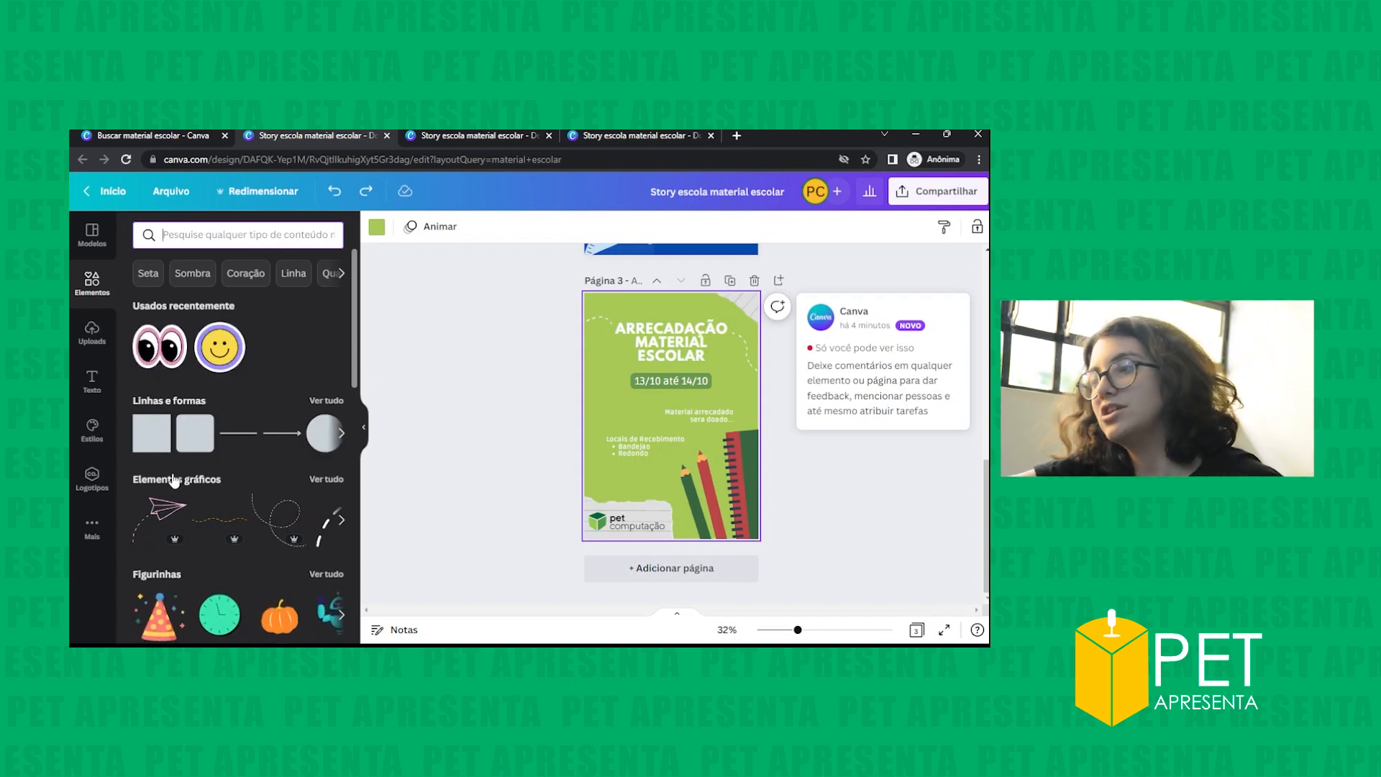
click(198, 448)
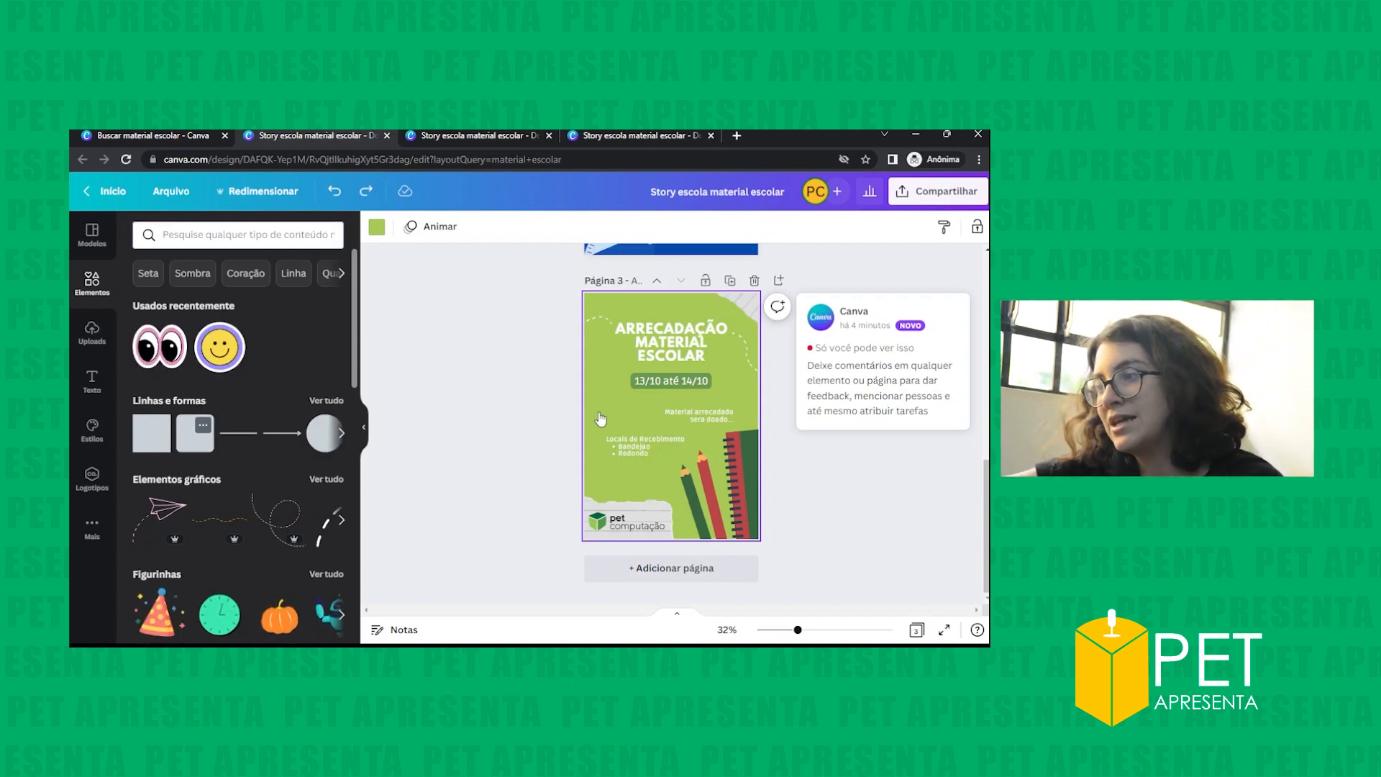
drag(644, 414, 650, 470)
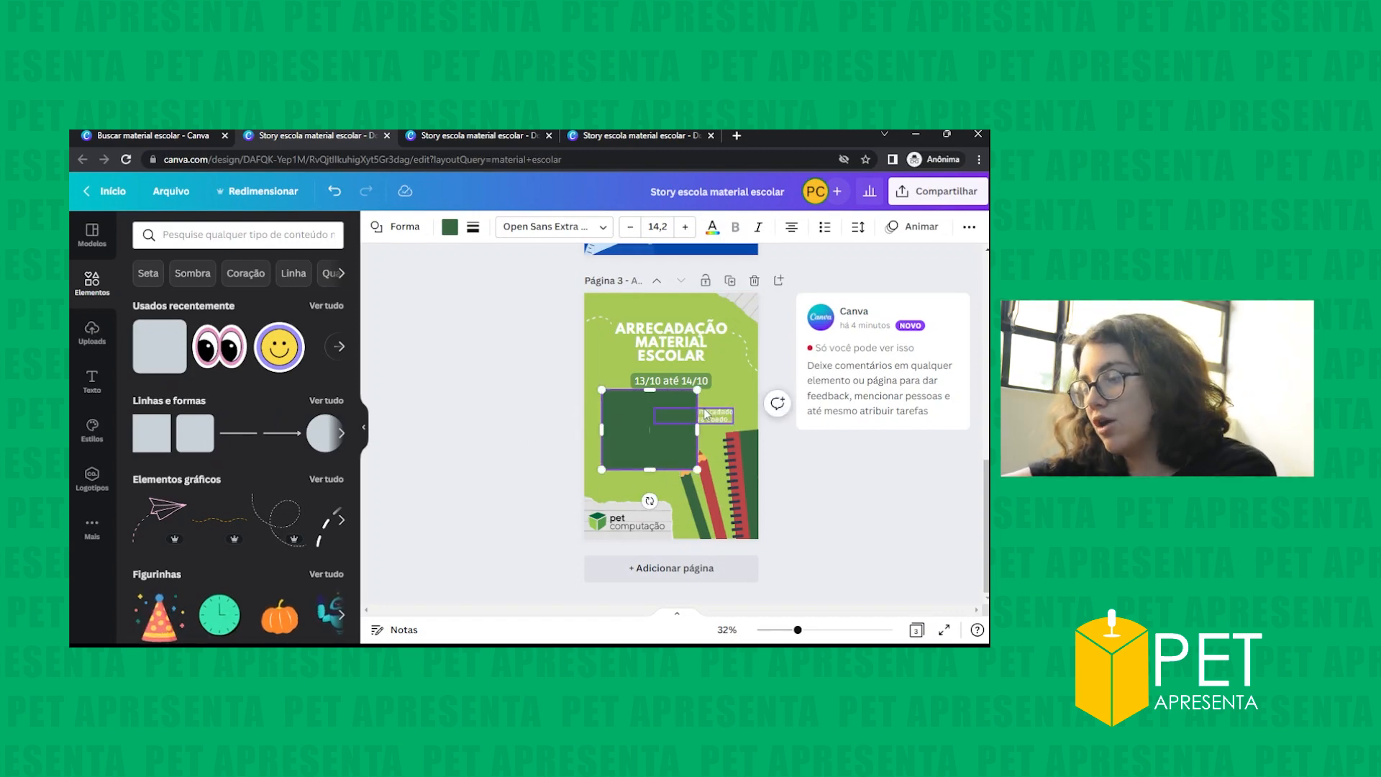
key(ctrl+z)
key(ctrl+z)
mouse_move(674, 426)
mouse_down()
mouse_move(623, 461)
mouse_move(685, 446)
mouse_up()
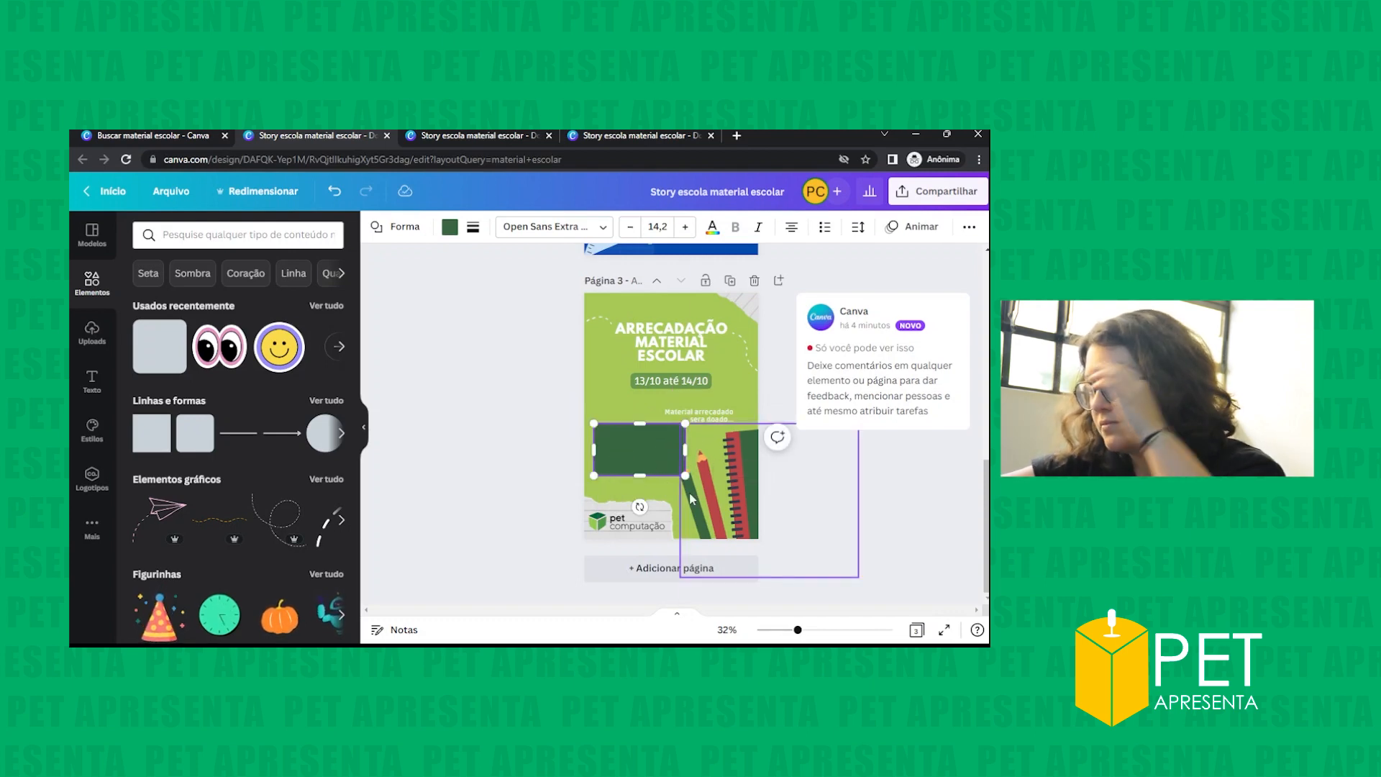
- Try placing the green rectangle behind the "Locais de Recebimento" list, fitting it to the text and moving both slightly lower
right_click(661, 435)
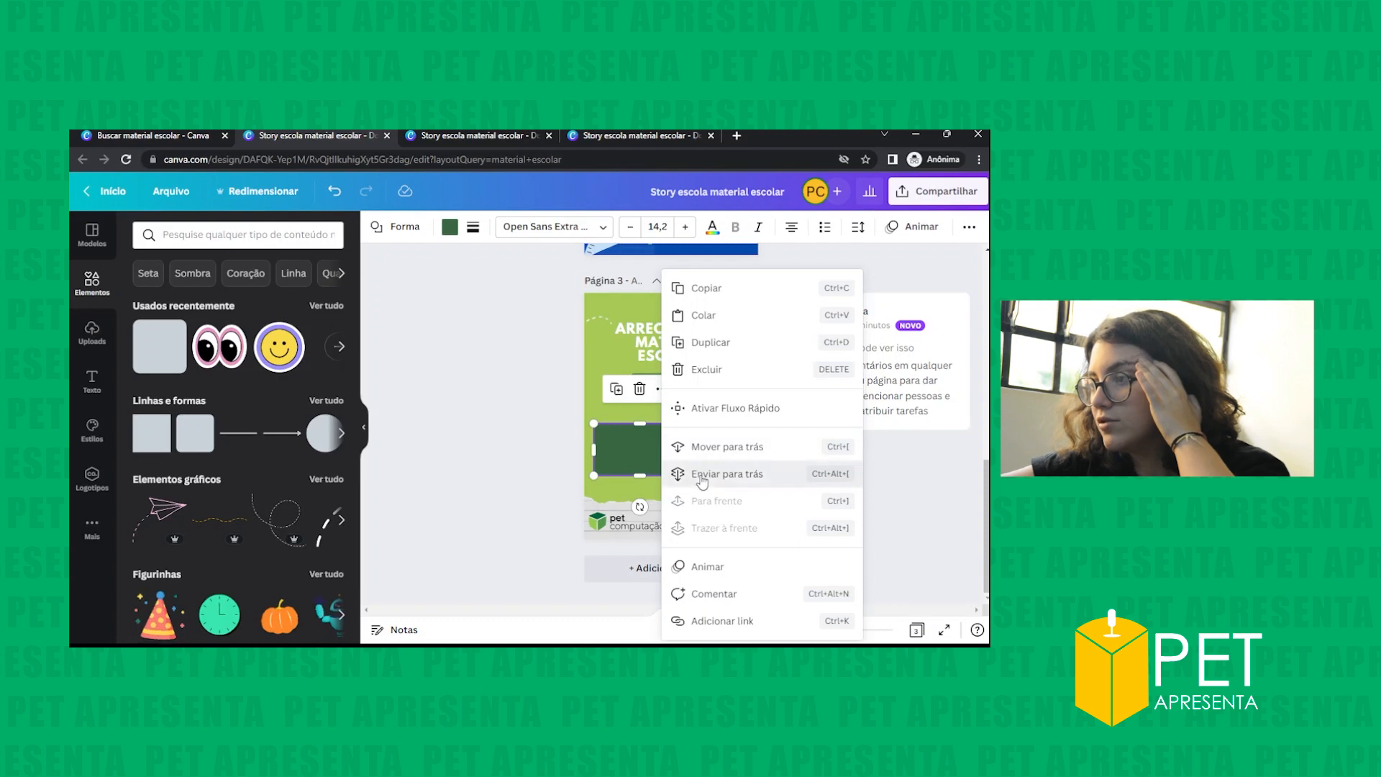
click(676, 476)
drag(637, 459, 695, 443)
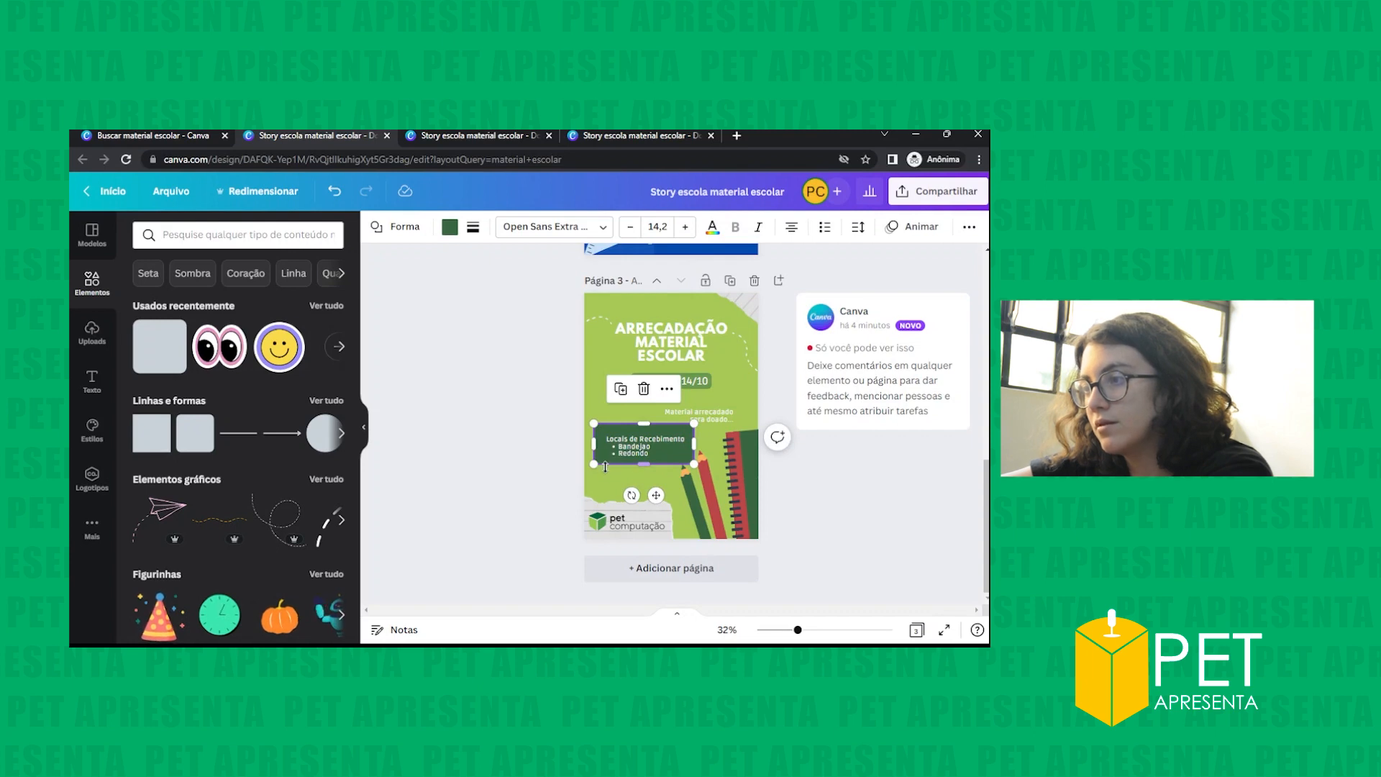
drag(604, 464, 602, 459)
click(567, 448)
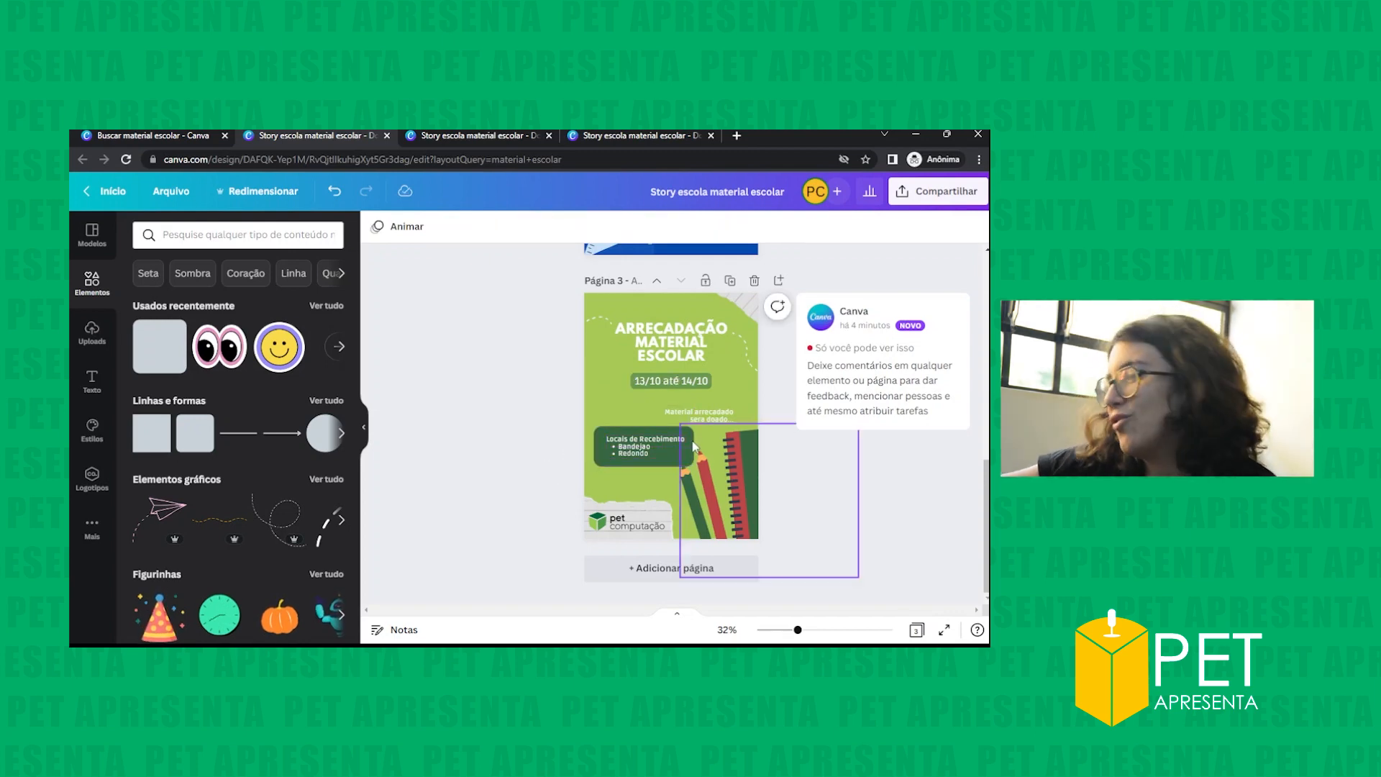
drag(538, 429, 658, 468)
- Try shifting the pencils and notebook illustration sideways, clear of the green rectangle
click(738, 488)
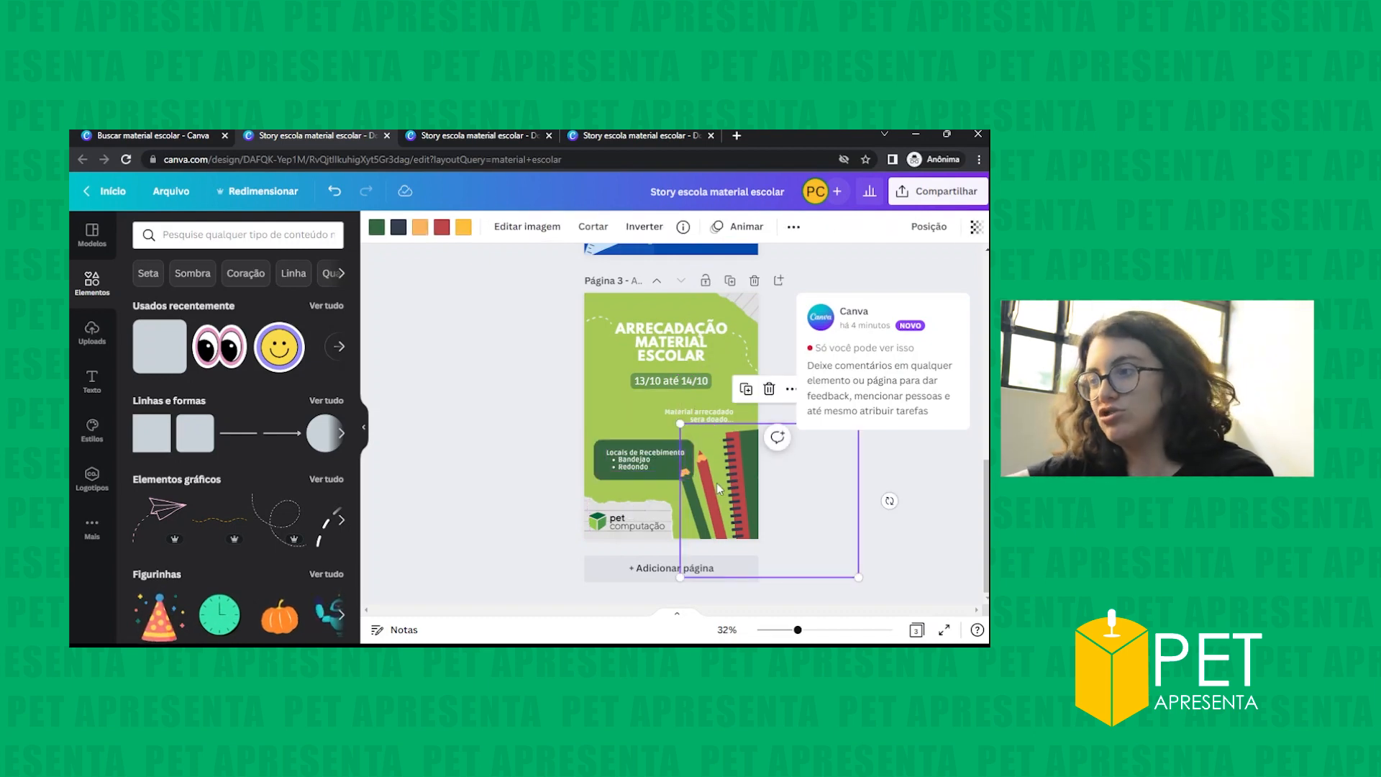
key(ctrl+z)
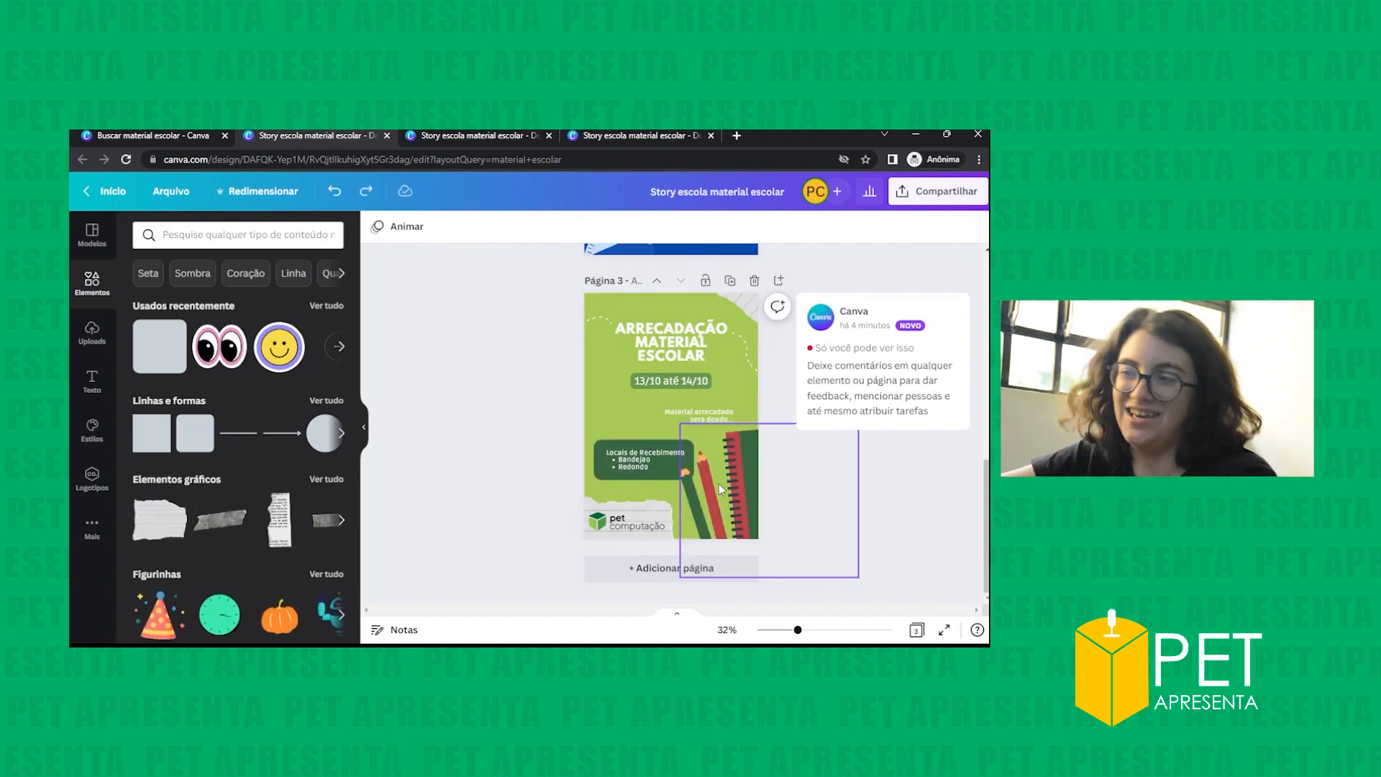
drag(718, 483, 740, 492)
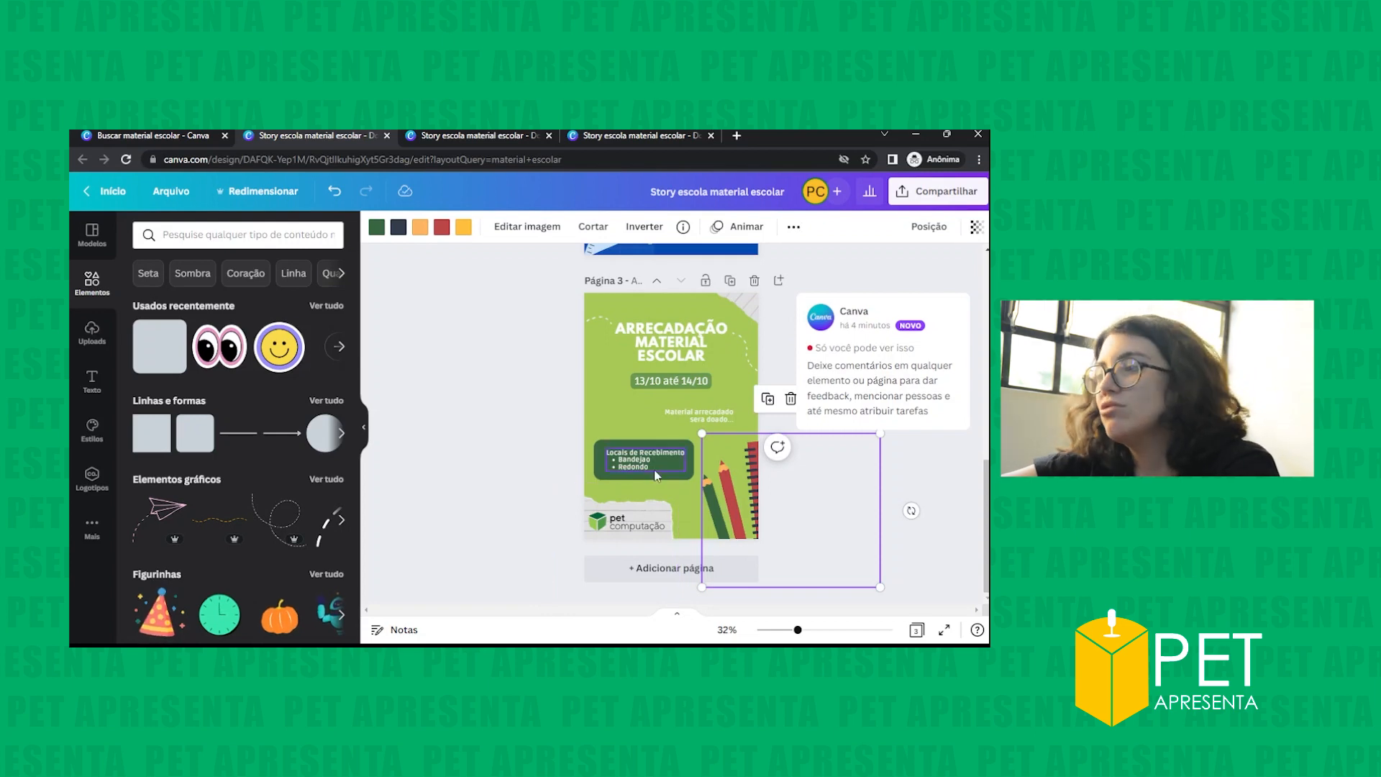
drag(732, 501, 710, 497)
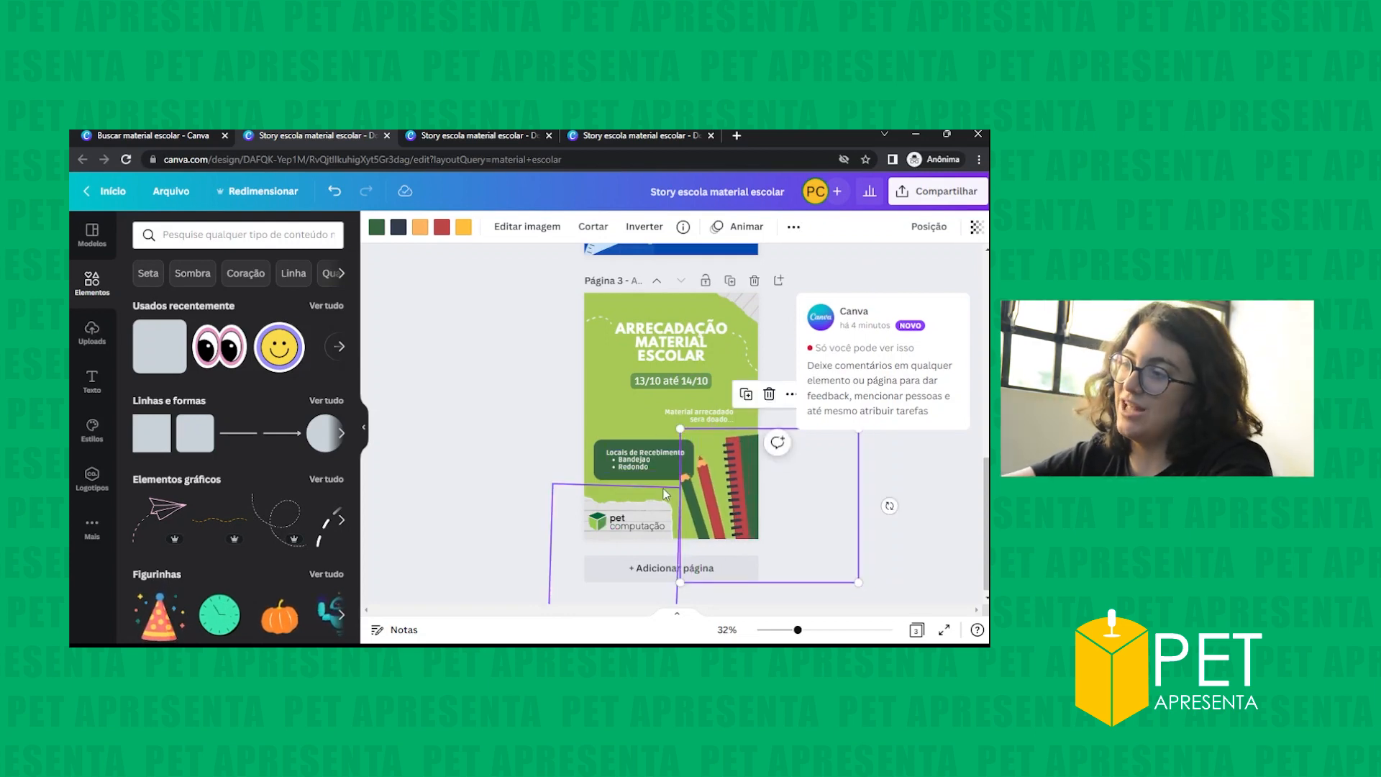
- Undo the illustration moves and all the green rectangle edits on page 3
key(ctrl+z)
click(620, 412)
key(ctrl+z)
key(ctrl+z)
key(ctrl+z)
key(ctrl+z)
key(ctrl+z)
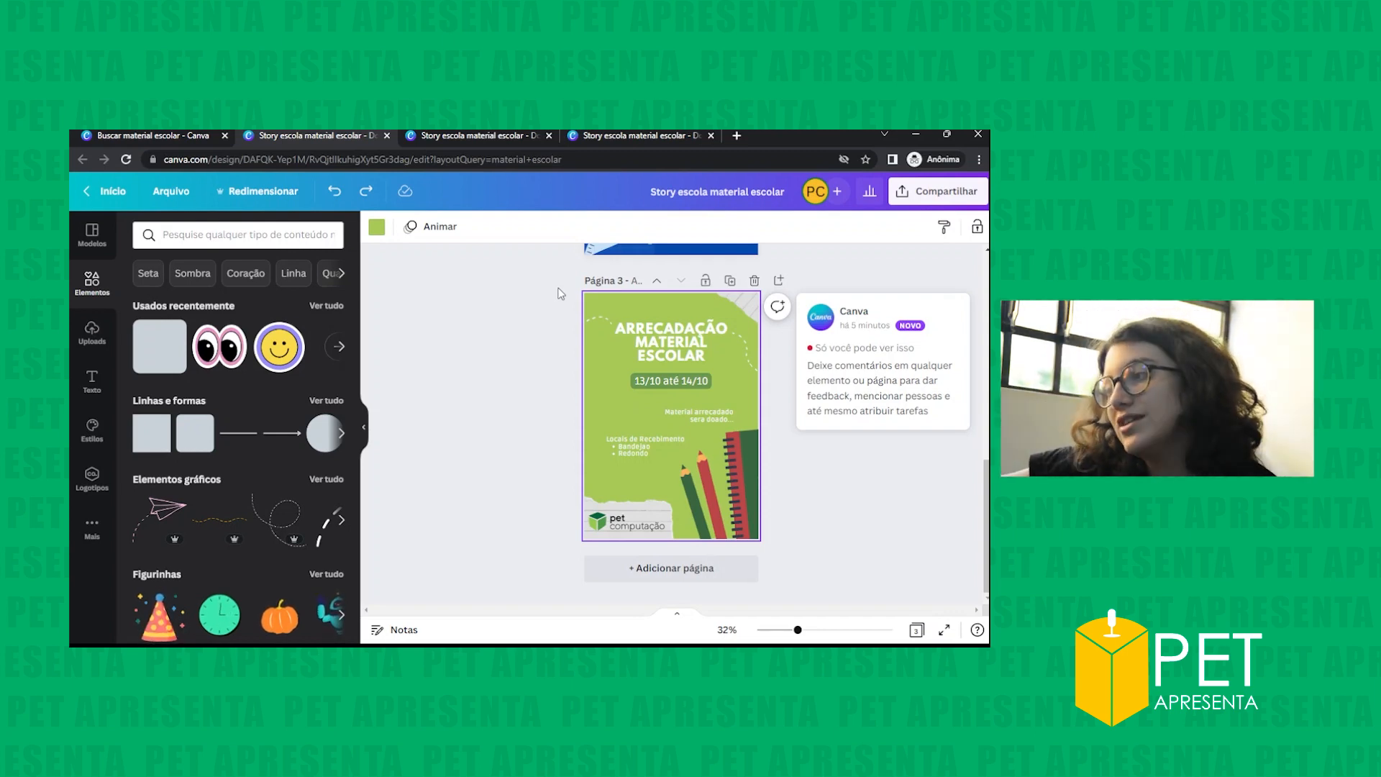
- Duplicate page 3 of the story to make a second version of the layout
click(633, 454)
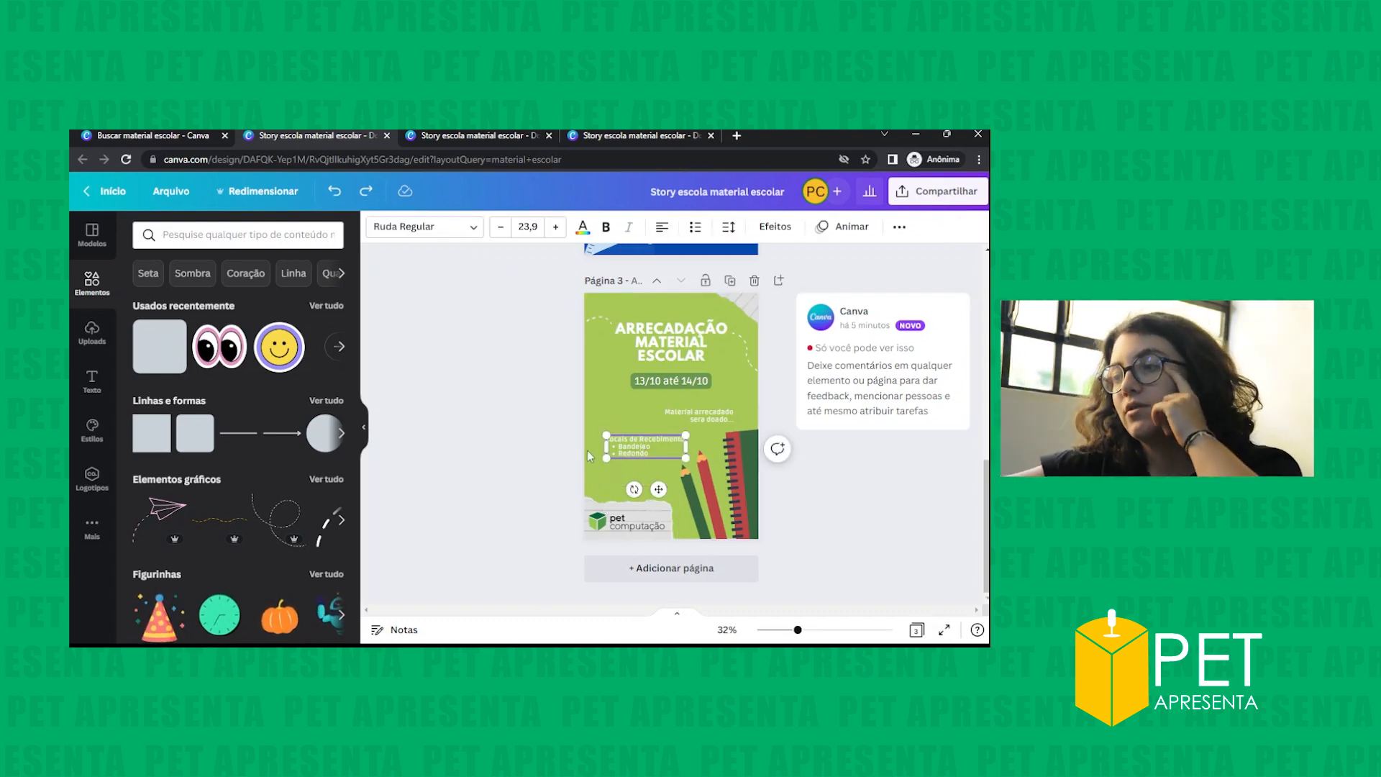
click(669, 440)
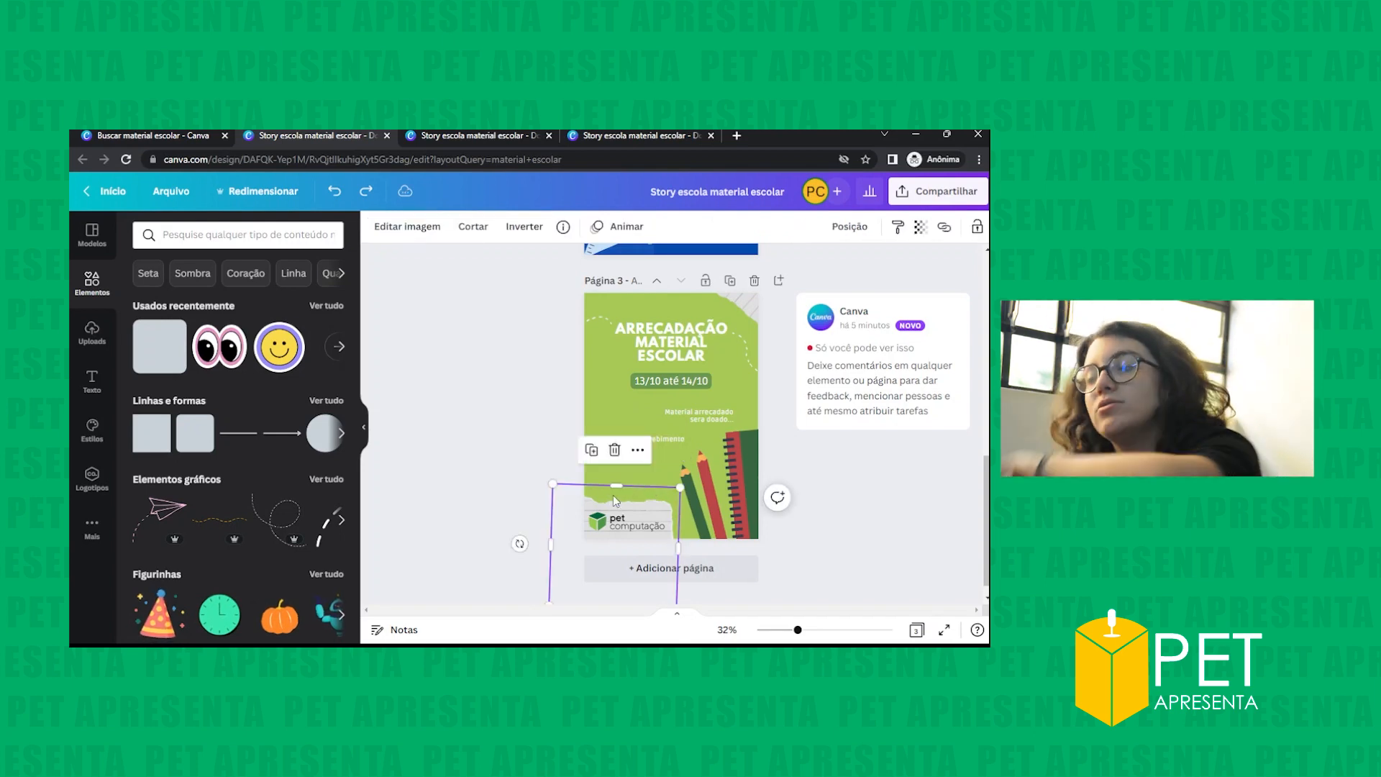
click(669, 440)
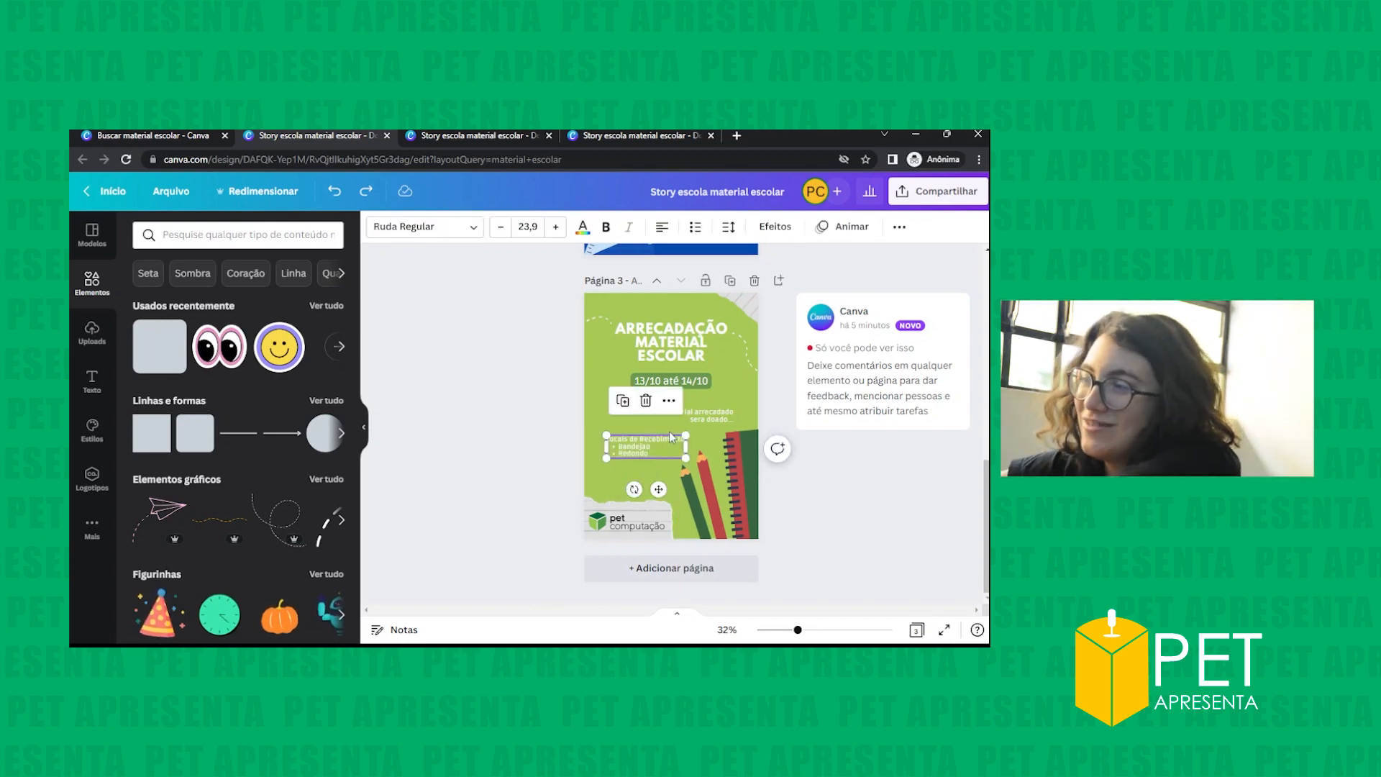
click(729, 282)
scroll(667, 434, up, 5)
scroll(508, 438, down, 2)
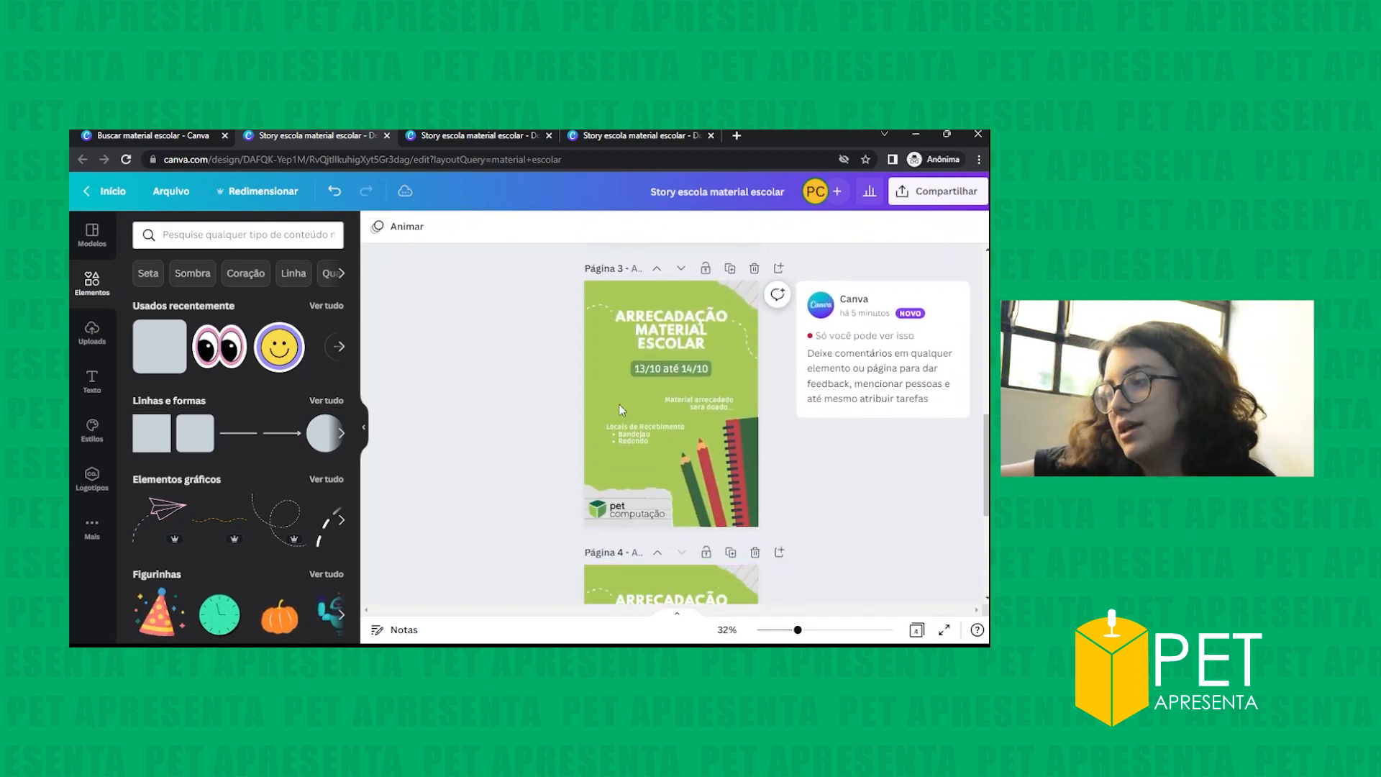
- Delete the pencils and notebook illustration from page 4 and move the "Locais de Recebimento" list slightly lower
scroll(645, 412, down, 2)
scroll(646, 413, down, 2)
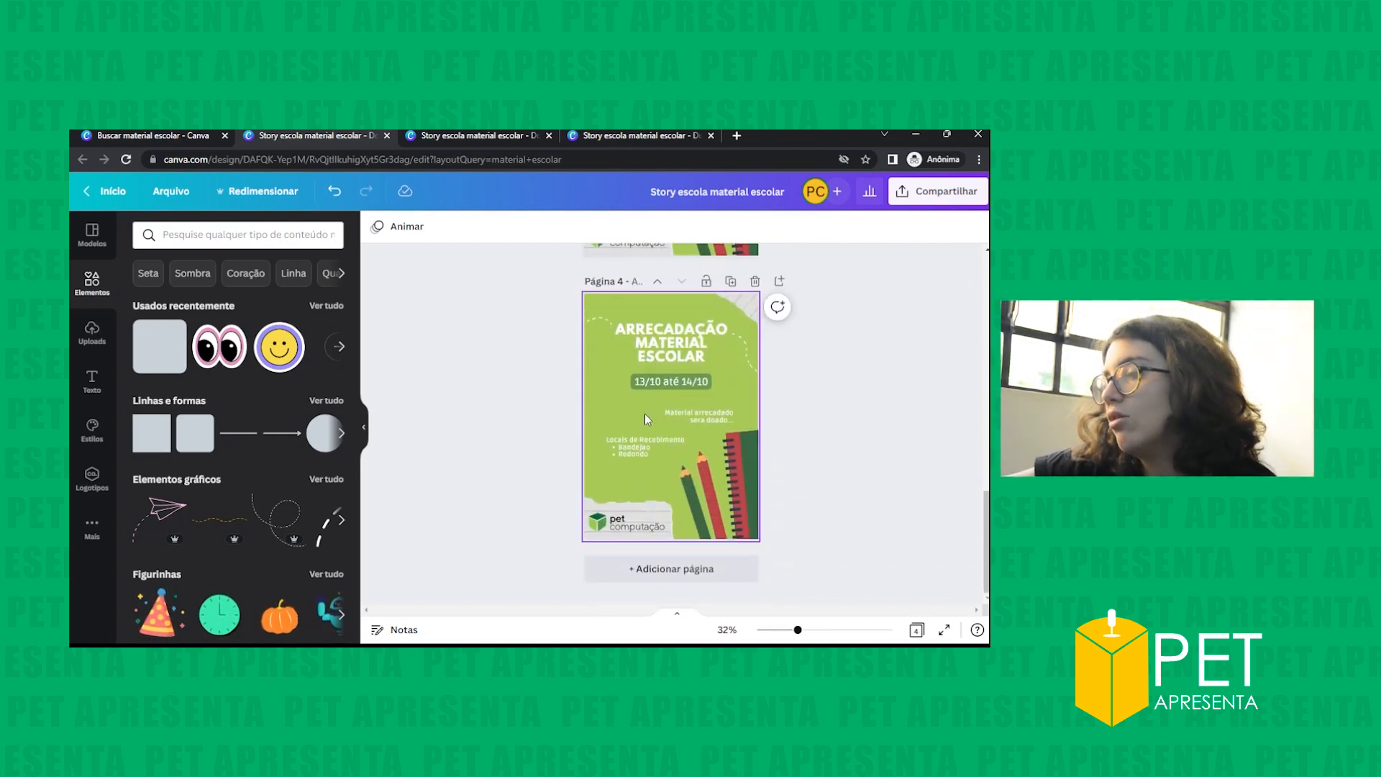
click(620, 503)
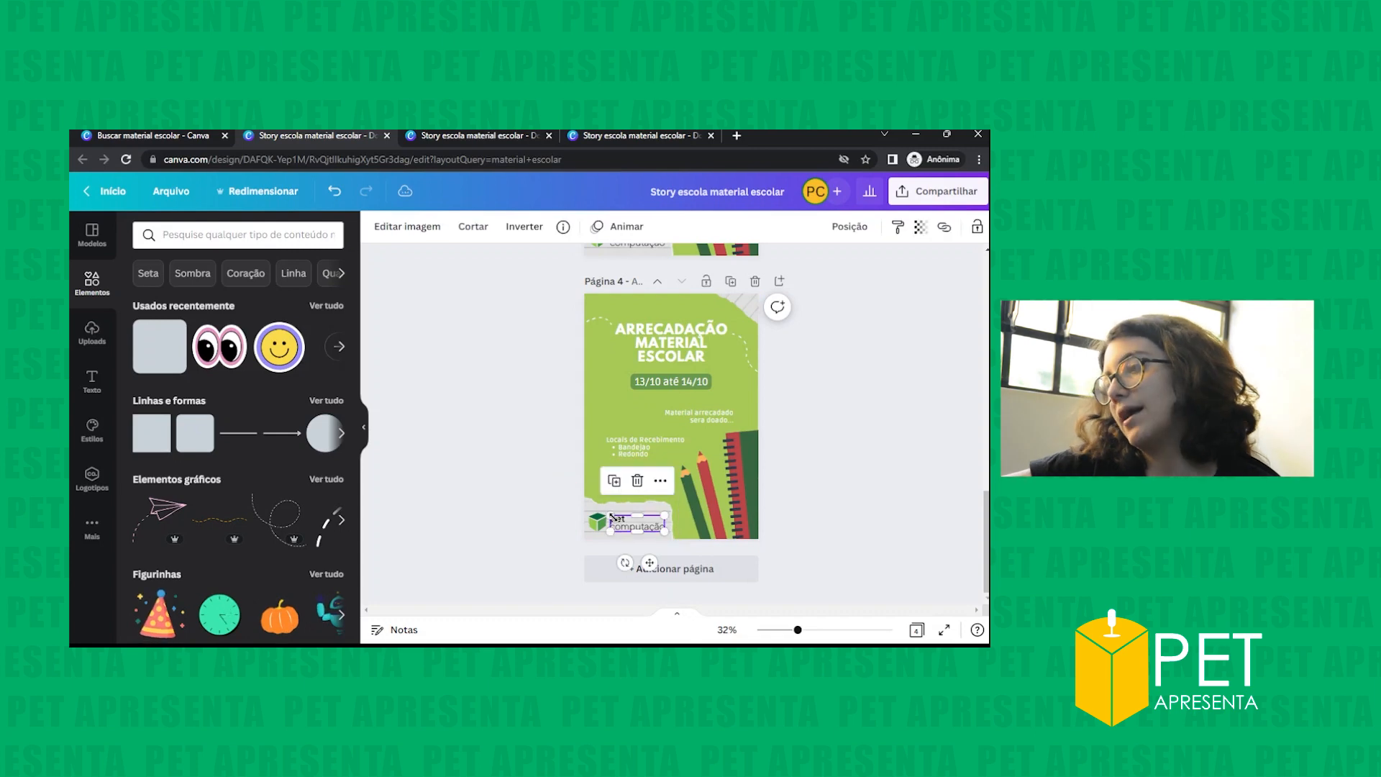
click(732, 459)
key(Delete)
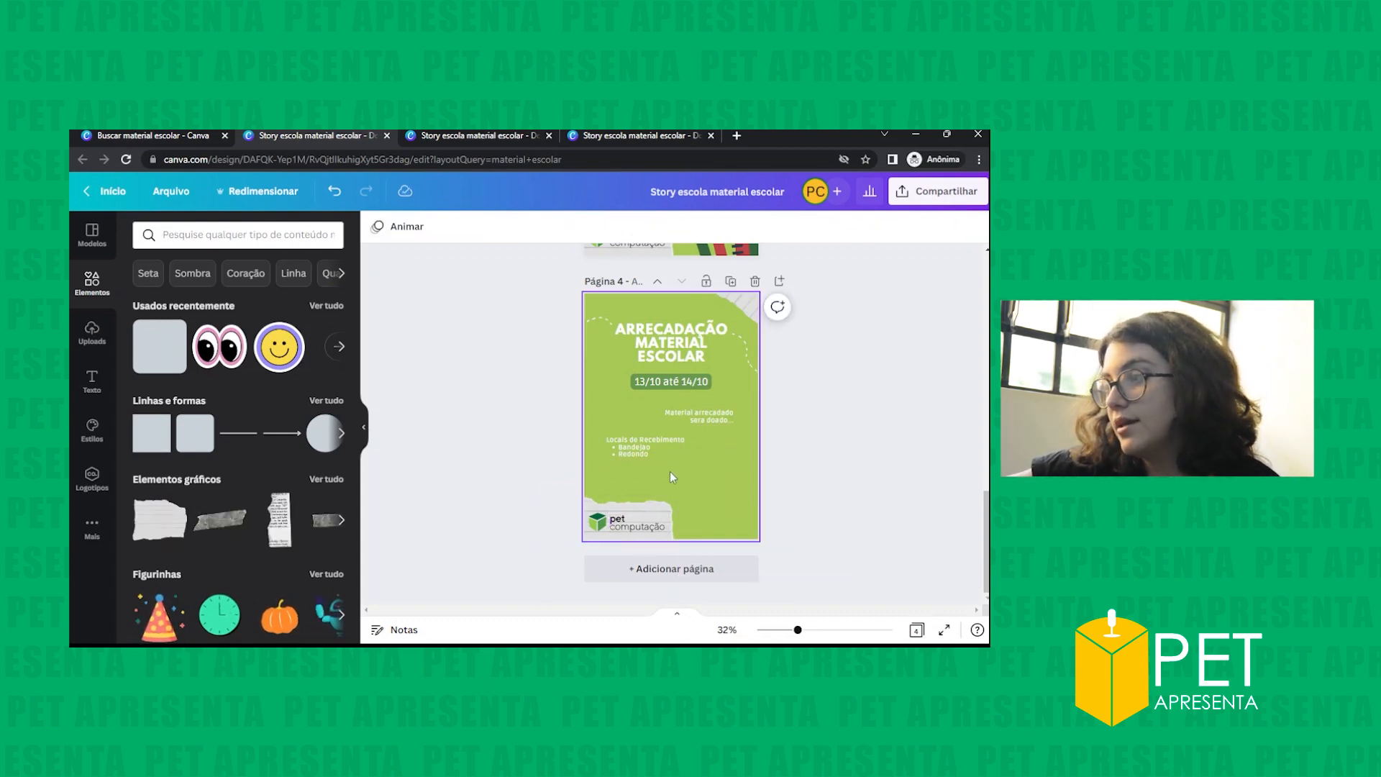
click(667, 449)
drag(653, 443, 653, 453)
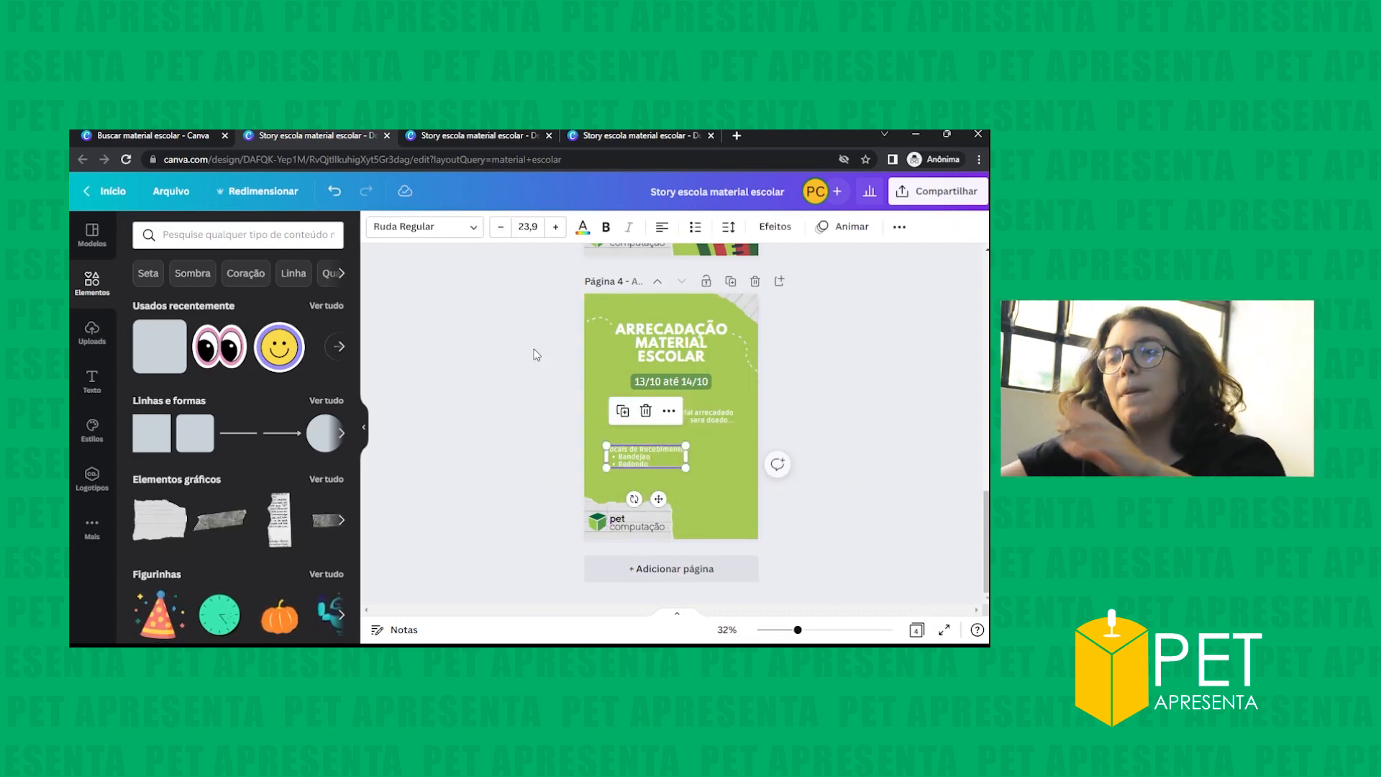
- Search the elements library for "papel caderno"
click(281, 238)
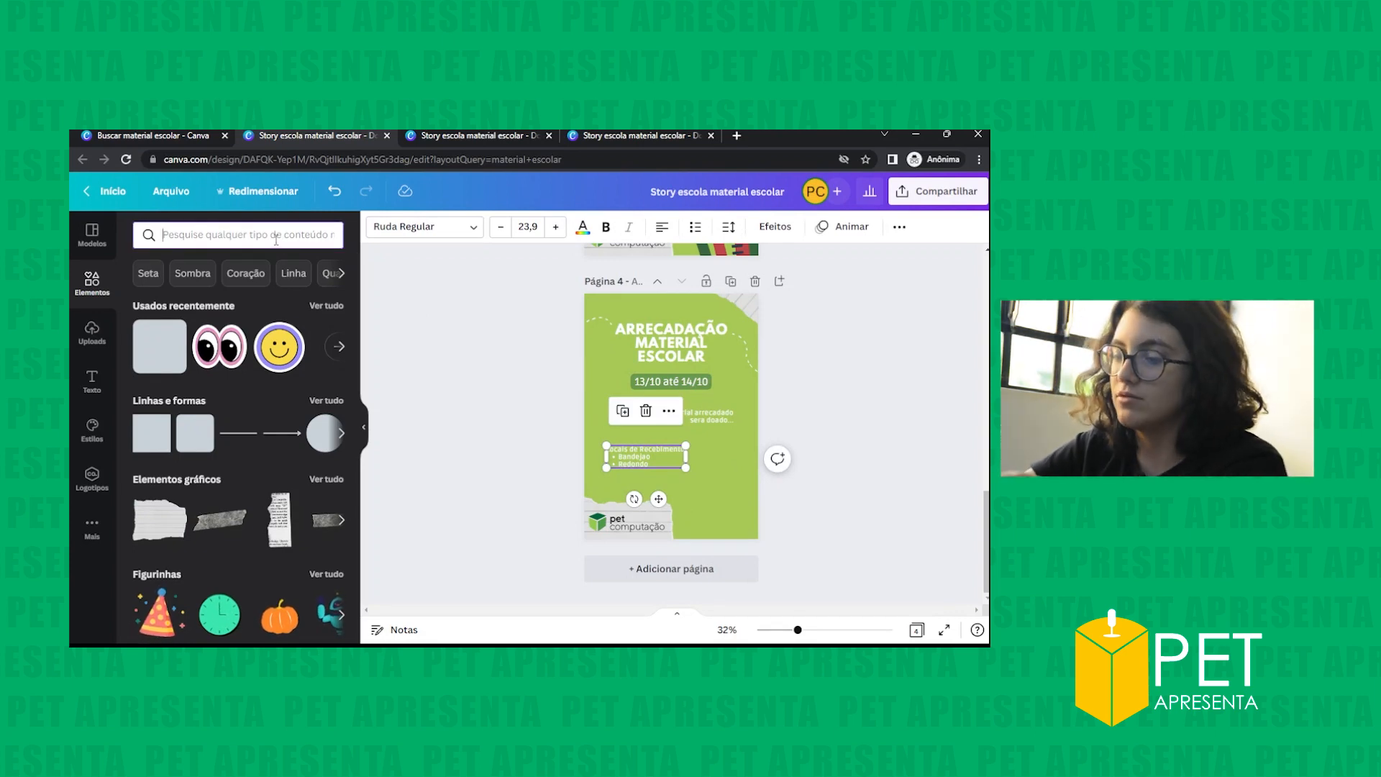
text(pa)
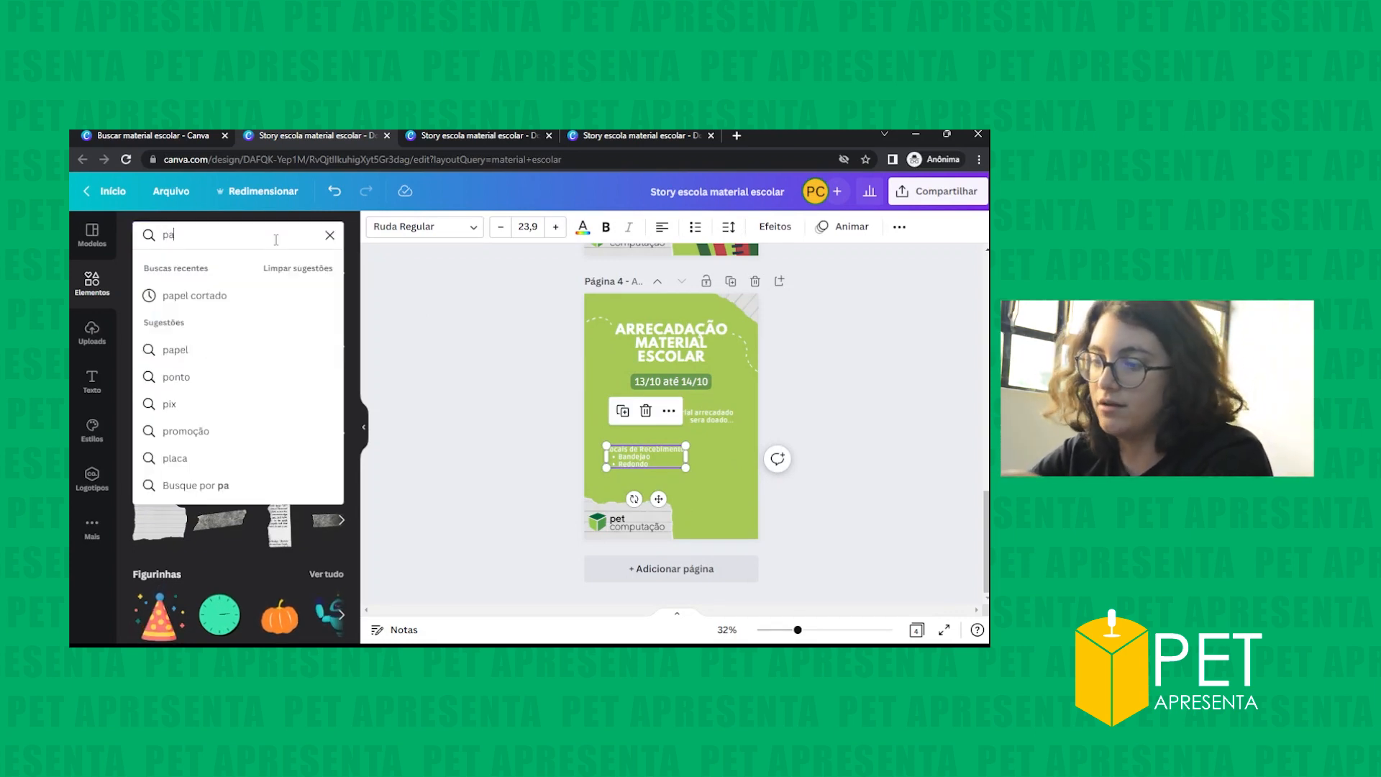
text(pel cadero)
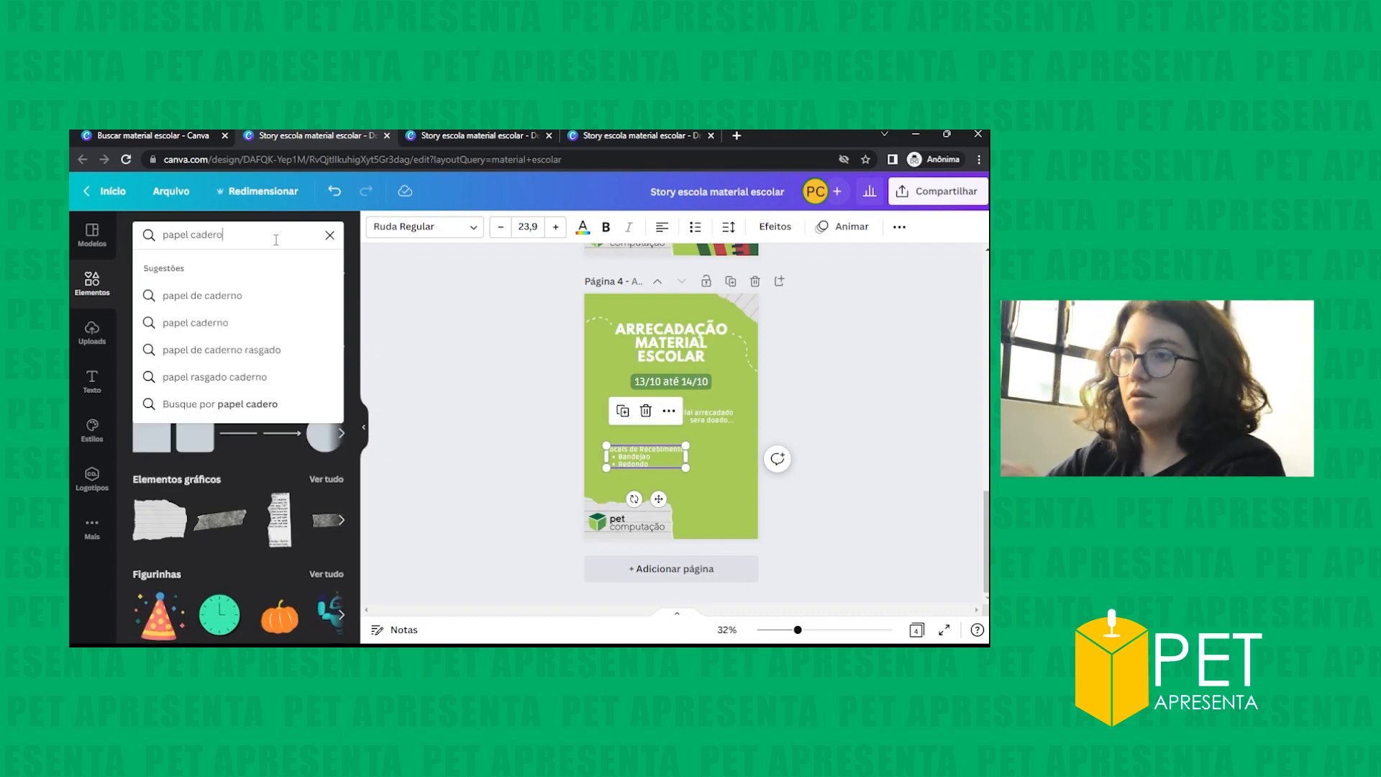
key(BackSpace)
text(no)
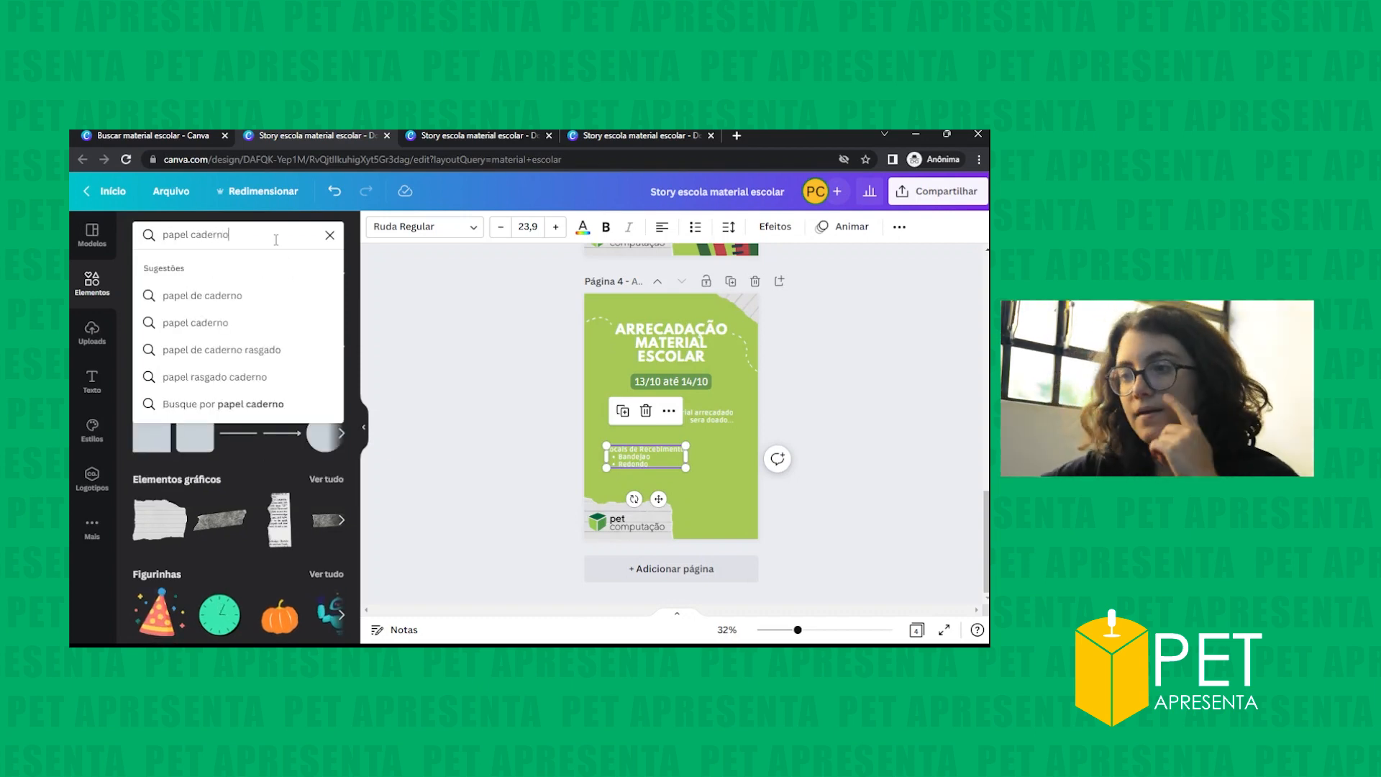
key(Return)
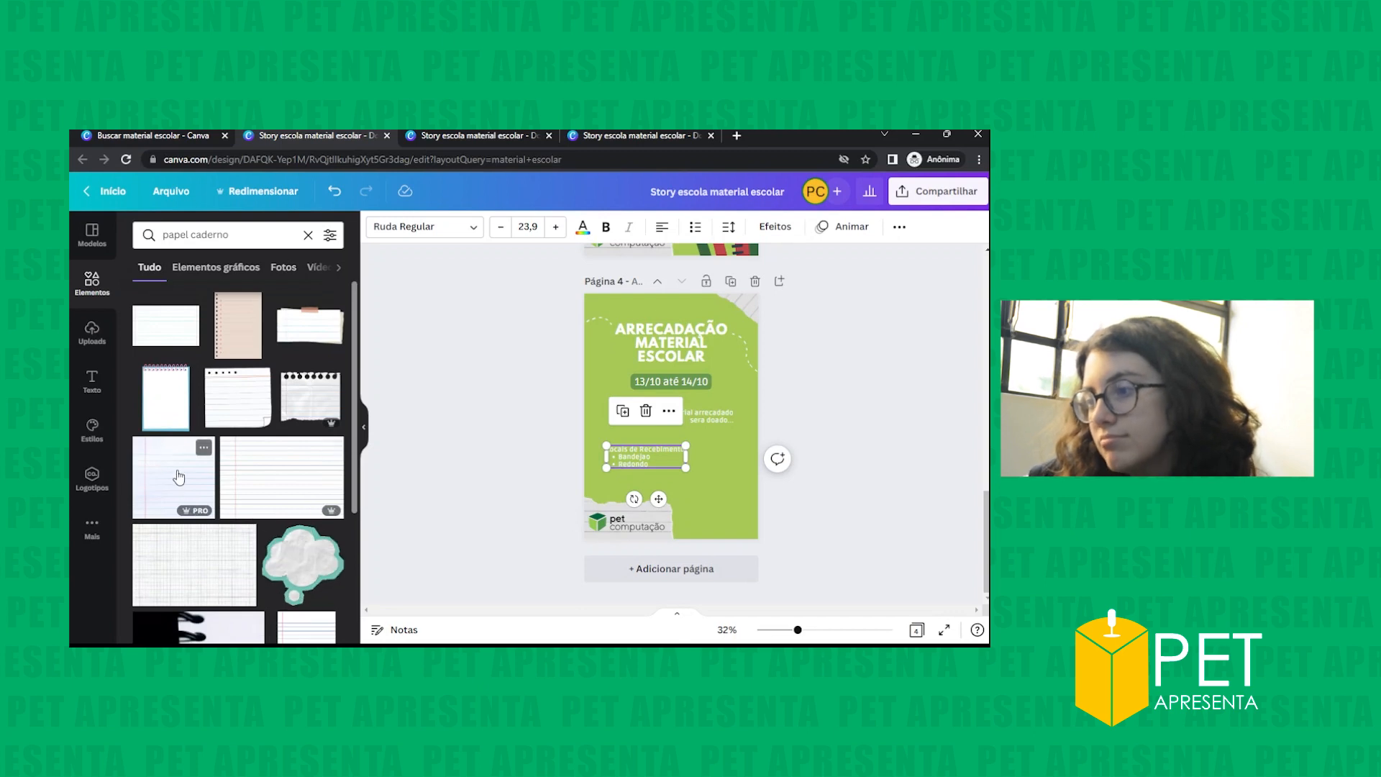
- Add the lined notebook paper with a tape corner to page 4 and place it over the "Locais de Recebimento" list
scroll(179, 478, down, 3)
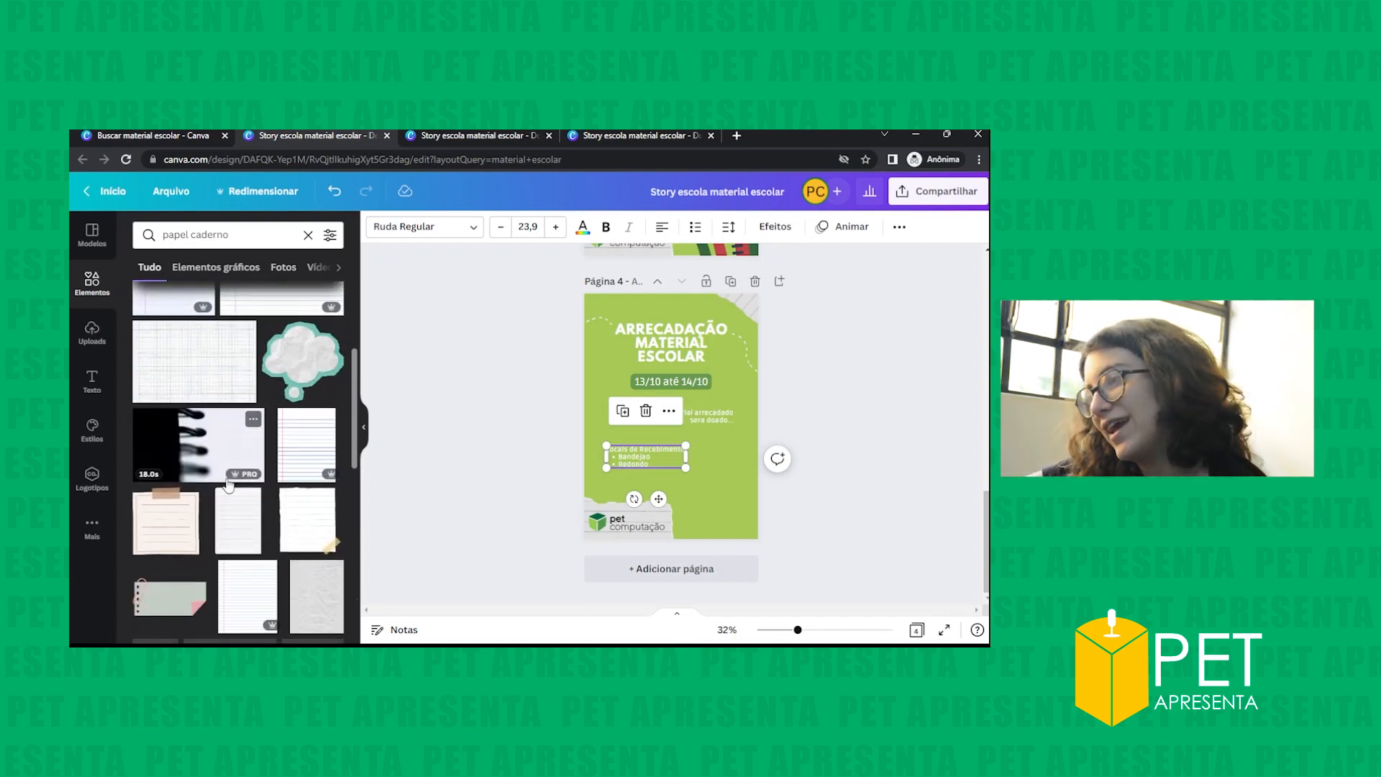
click(311, 509)
drag(705, 454, 673, 501)
drag(797, 631, 825, 630)
scroll(558, 456, down, 2)
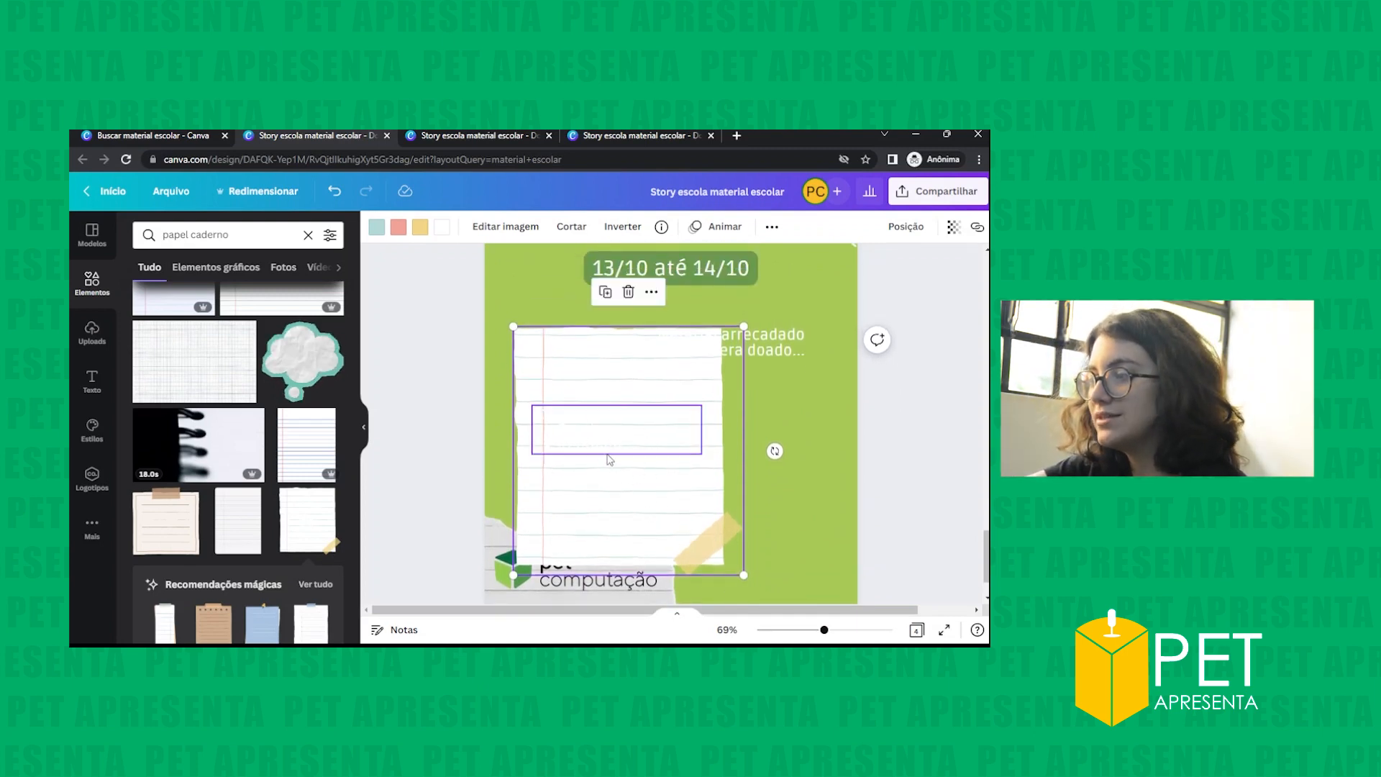
- Crop the notebook paper to its upper part without the tape, enlarge it slightly and align it with the page's left edge around the list
double_click(623, 480)
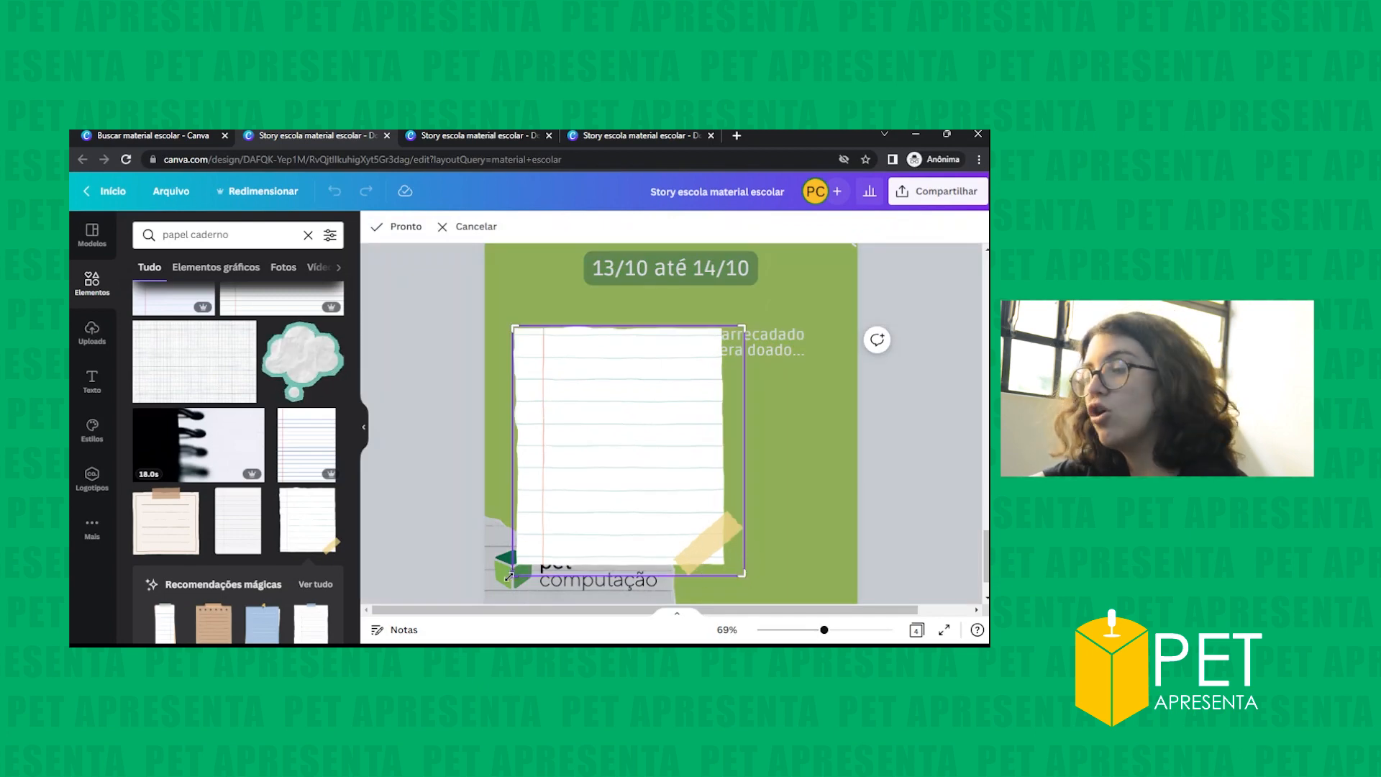
drag(513, 574, 507, 428)
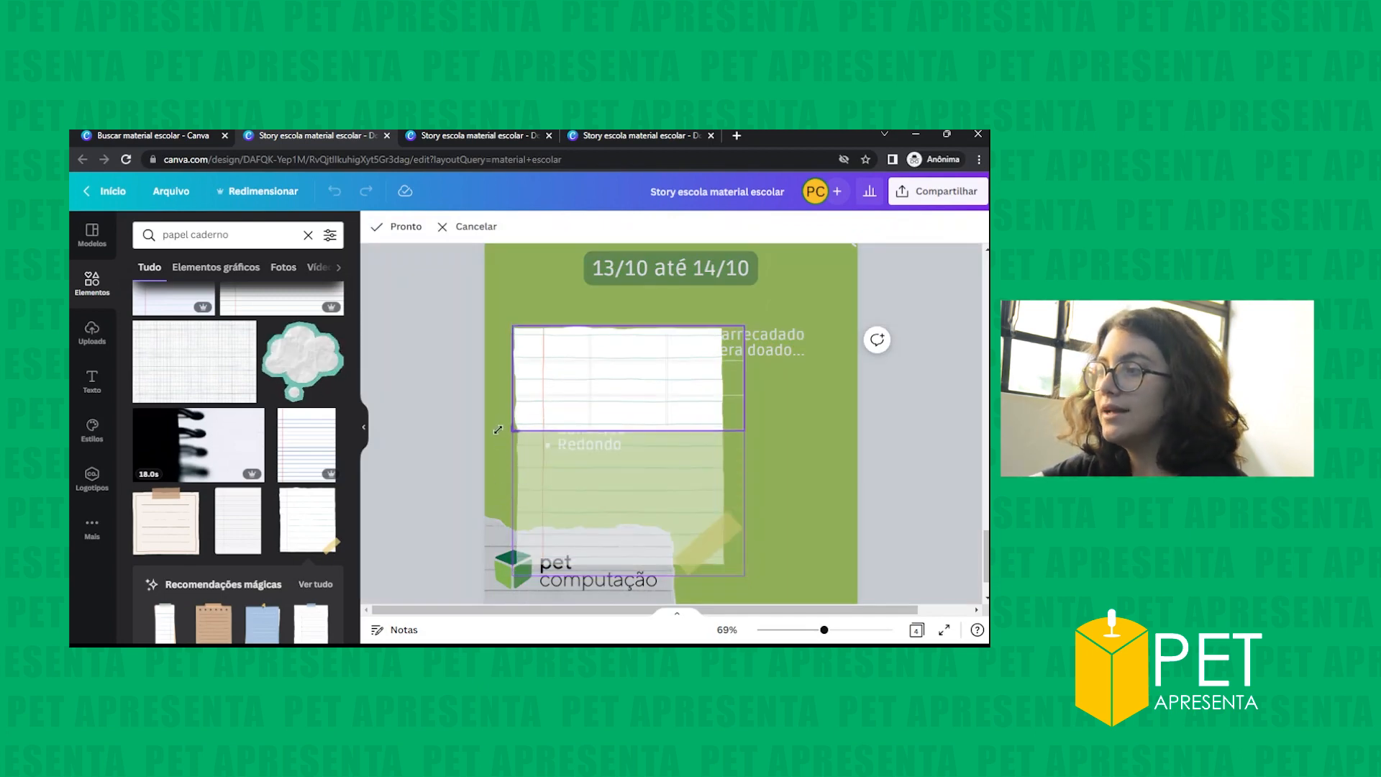
click(788, 438)
drag(656, 389, 638, 435)
drag(725, 476, 753, 487)
drag(684, 456, 658, 463)
- Arrange the layers so the notebook paper sits behind the "Locais de Recebimento" list
right_click(652, 477)
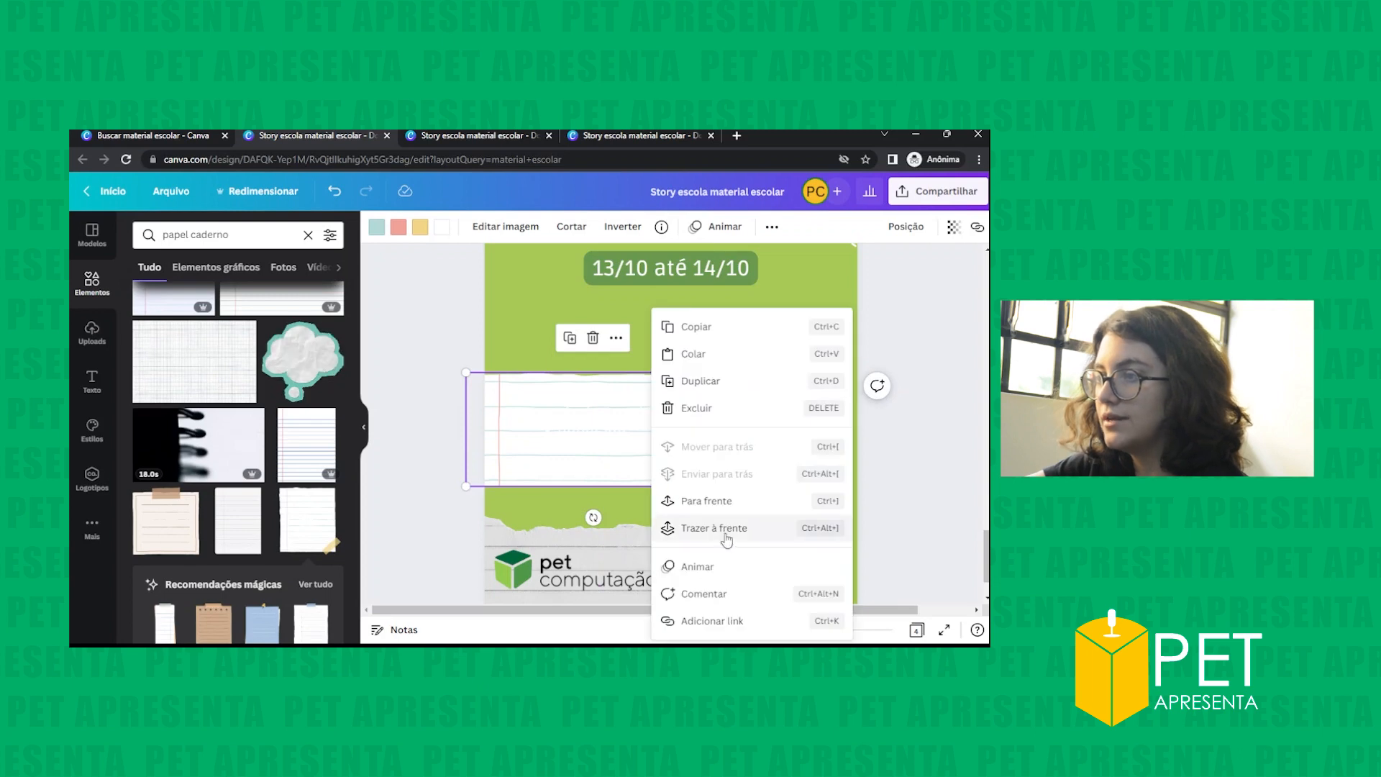
click(559, 441)
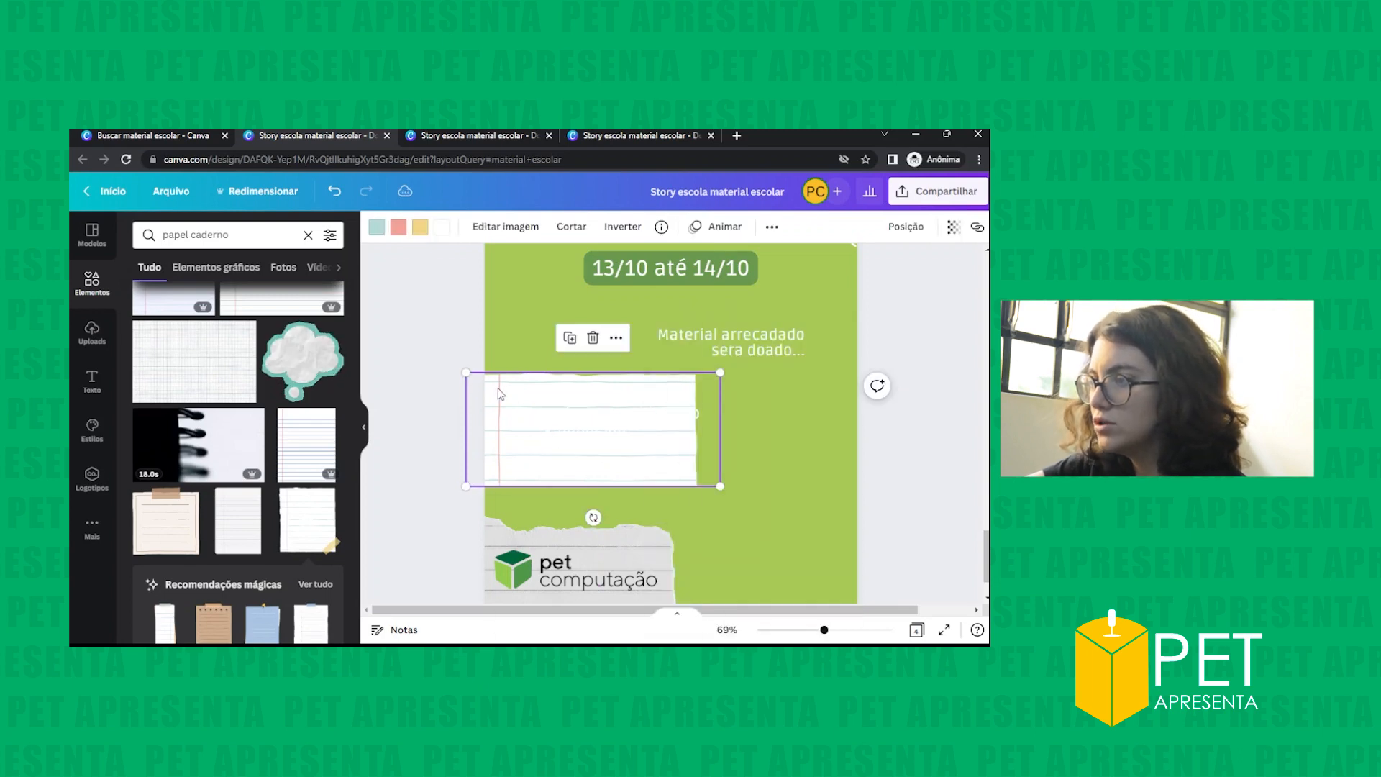
right_click(497, 392)
click(608, 528)
- Recolour the "Locais de Recebimento" list text with the dark green from the second brand palette
click(639, 428)
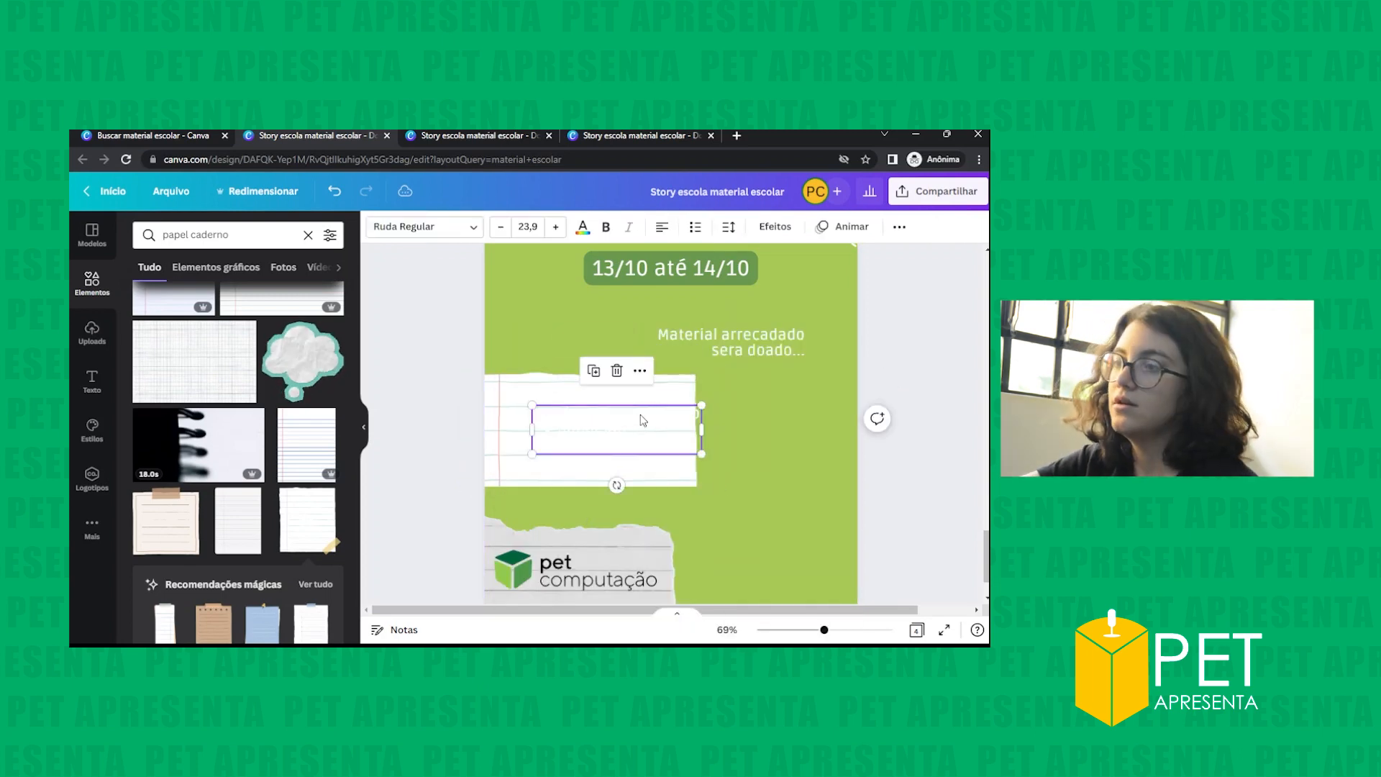
click(583, 227)
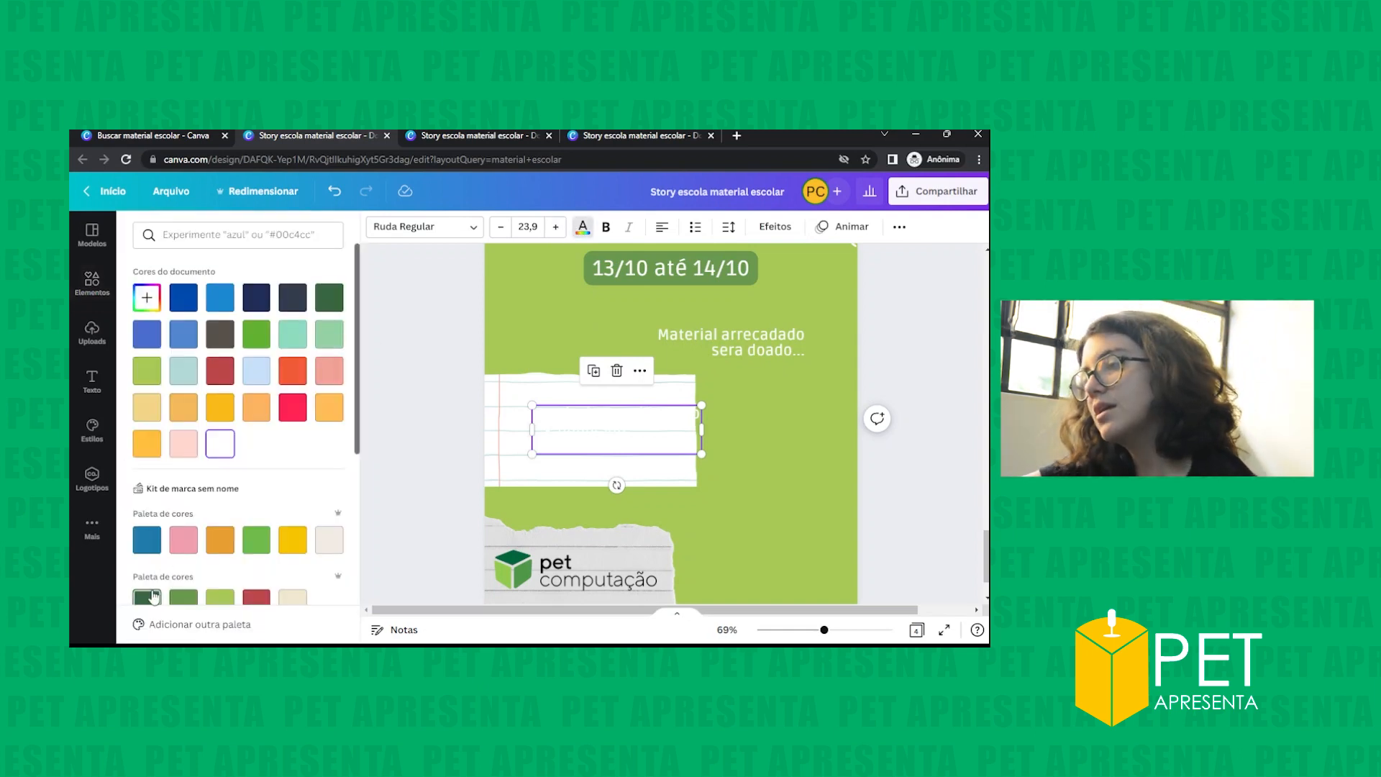
click(149, 597)
click(812, 466)
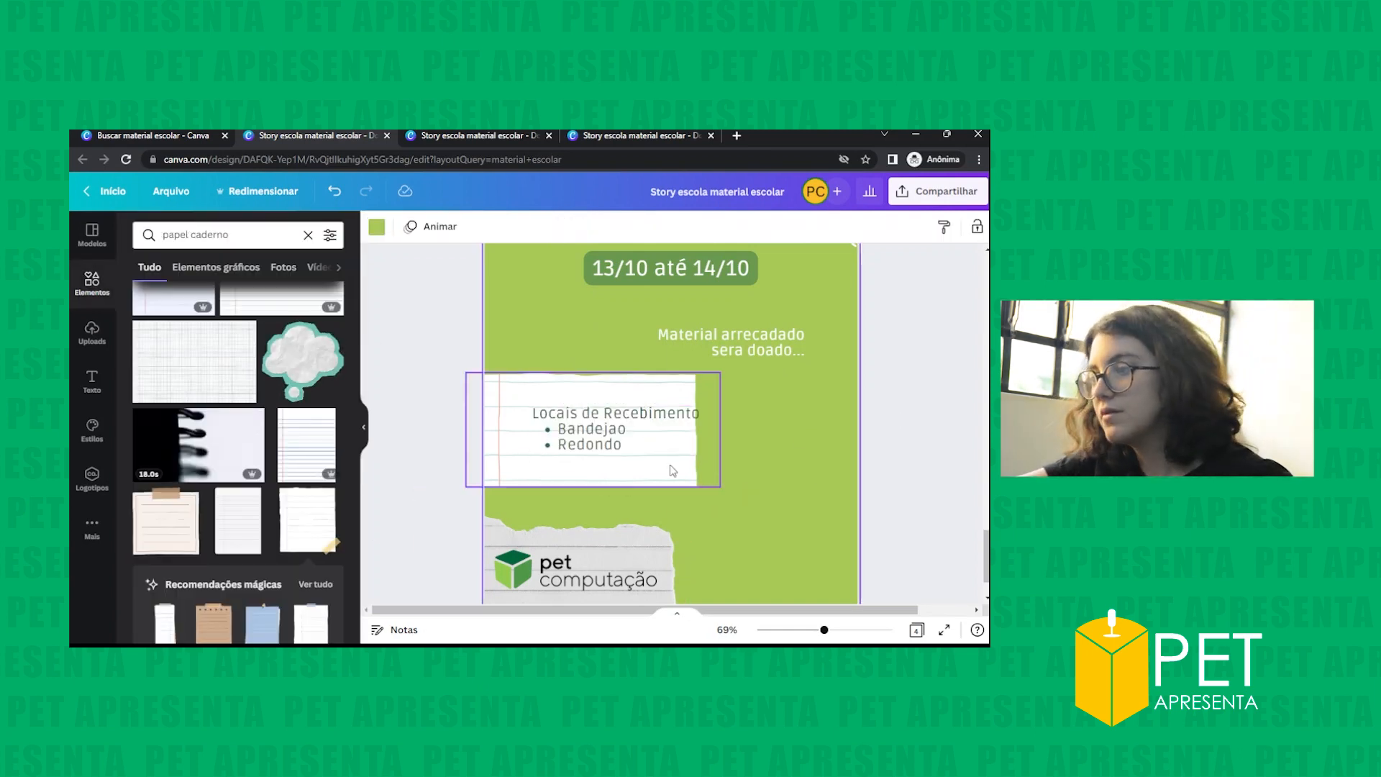
drag(824, 630, 802, 630)
click(637, 461)
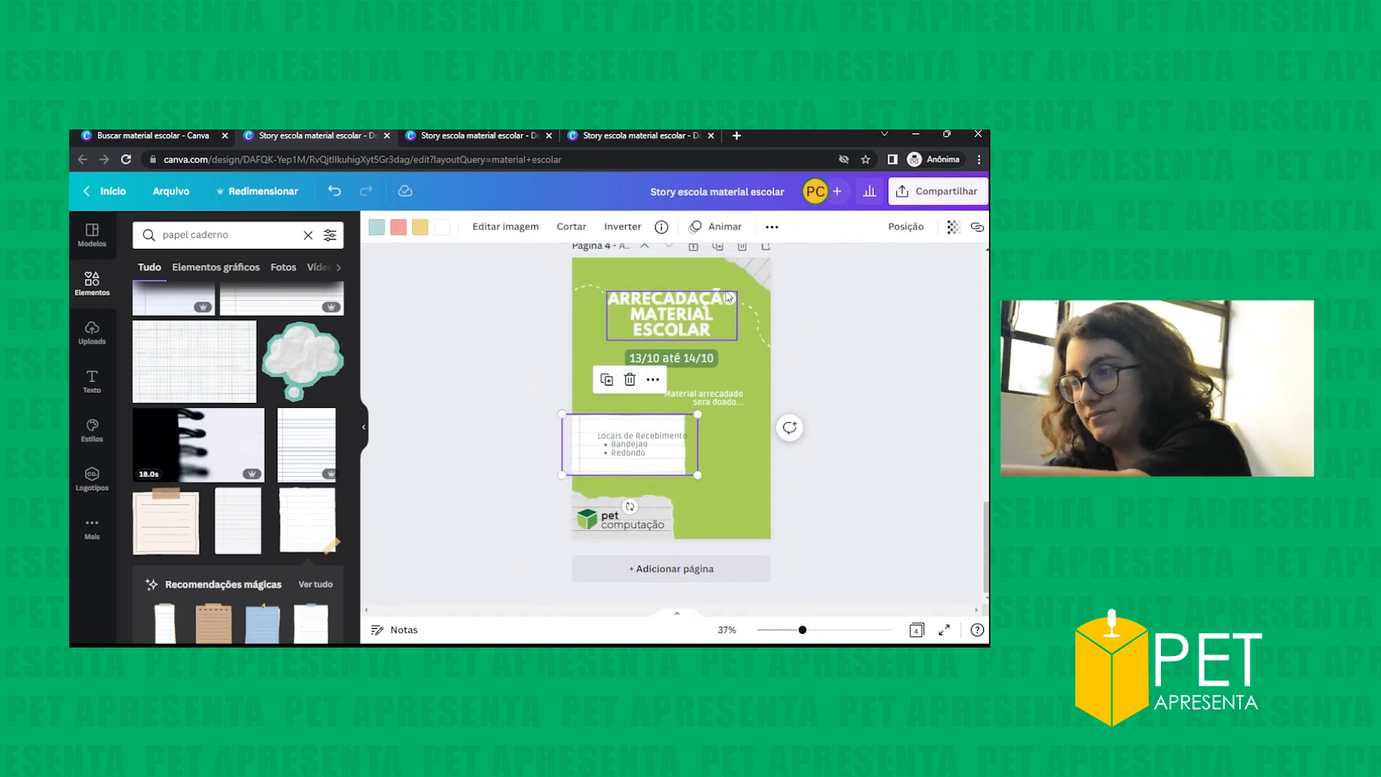
- Delete the torn-paper graphics in page 4's upper-right corner and behind the "pet computação" logo
click(757, 273)
key(Escape)
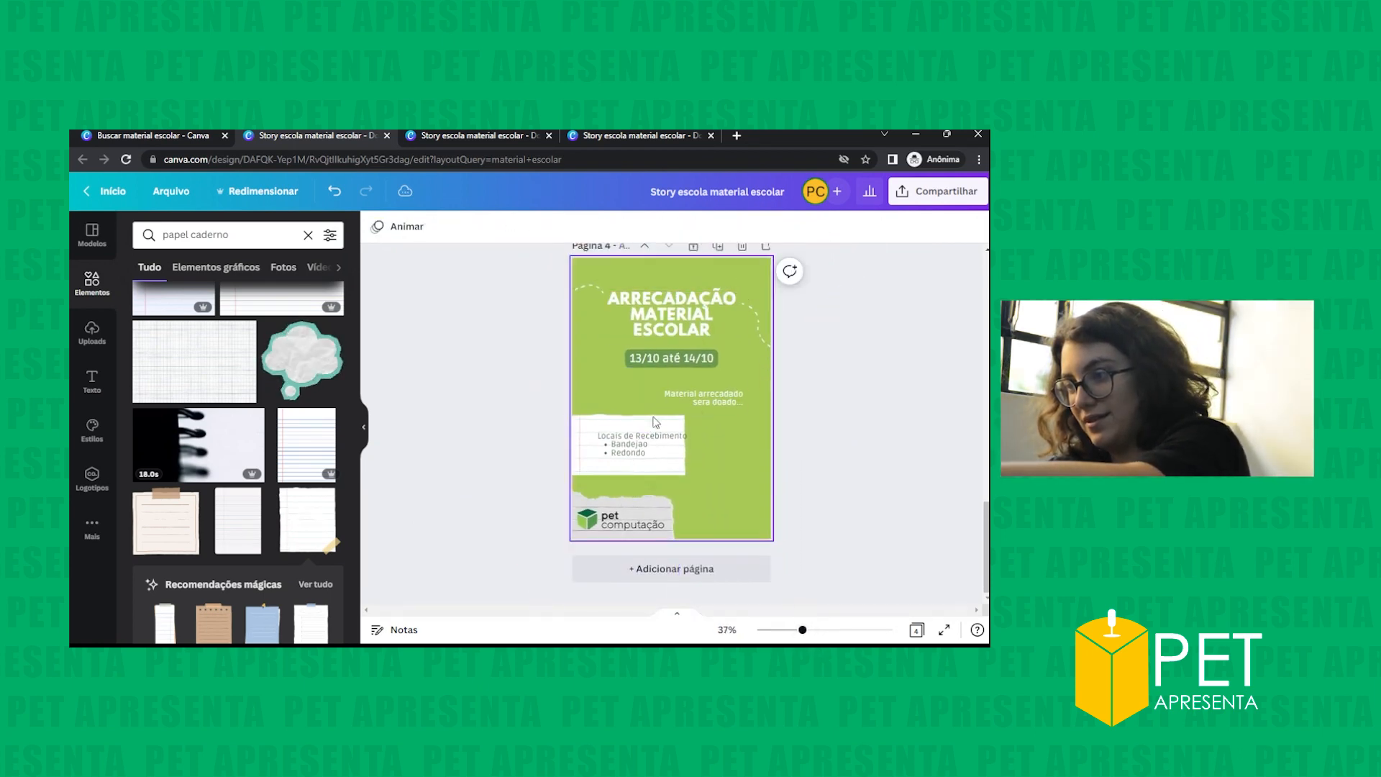
click(639, 501)
key(Delete)
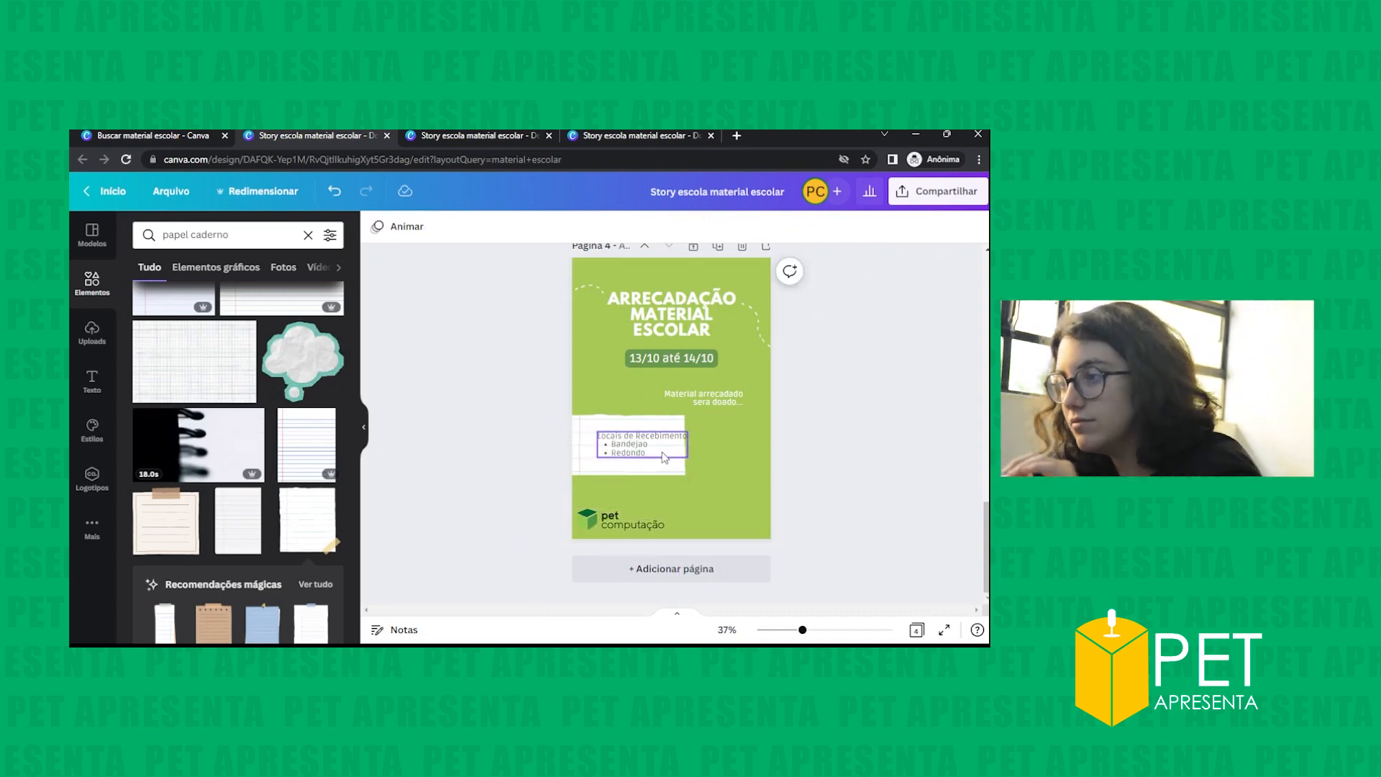
- Move the "Locais de Recebimento" list up and left so it sits near the top of the notebook paper
click(665, 458)
drag(664, 457, 635, 432)
click(712, 440)
click(628, 441)
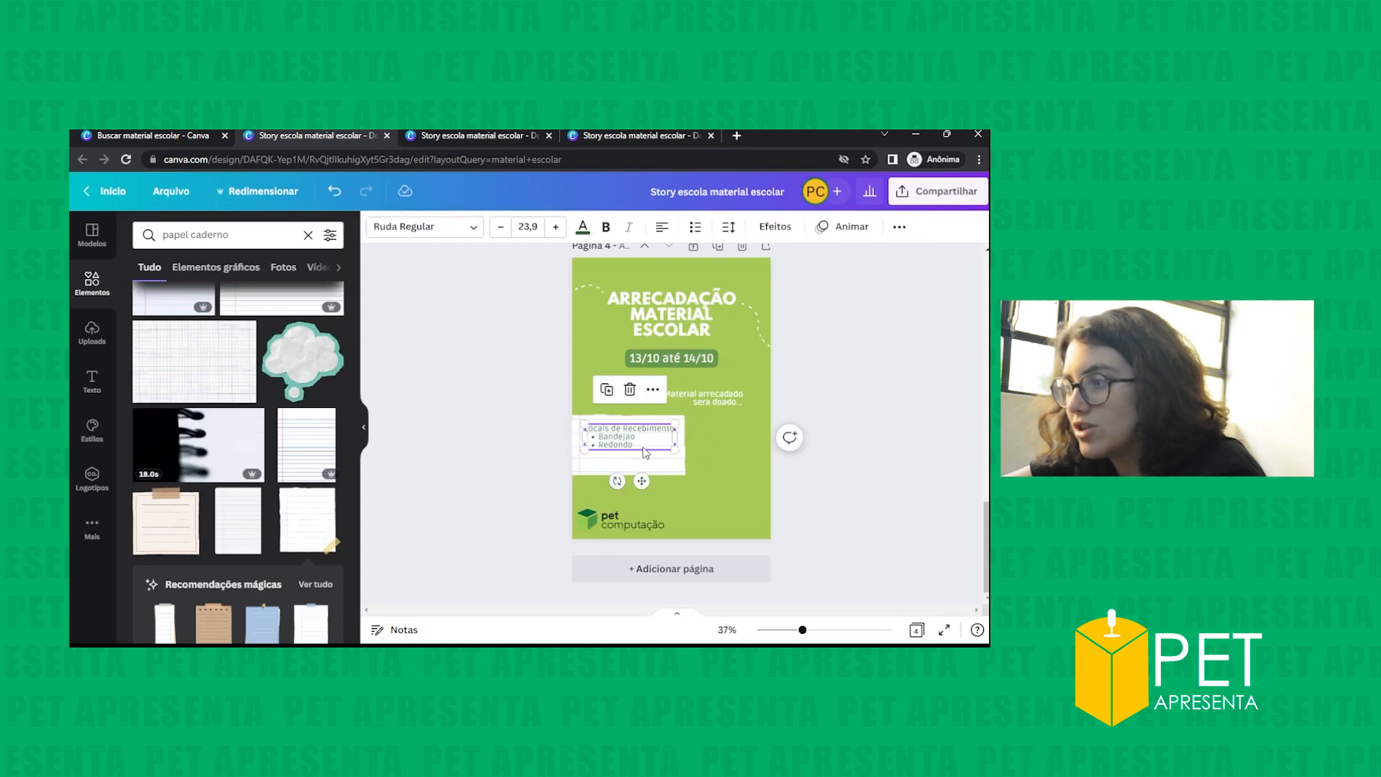
click(641, 446)
drag(635, 444, 629, 445)
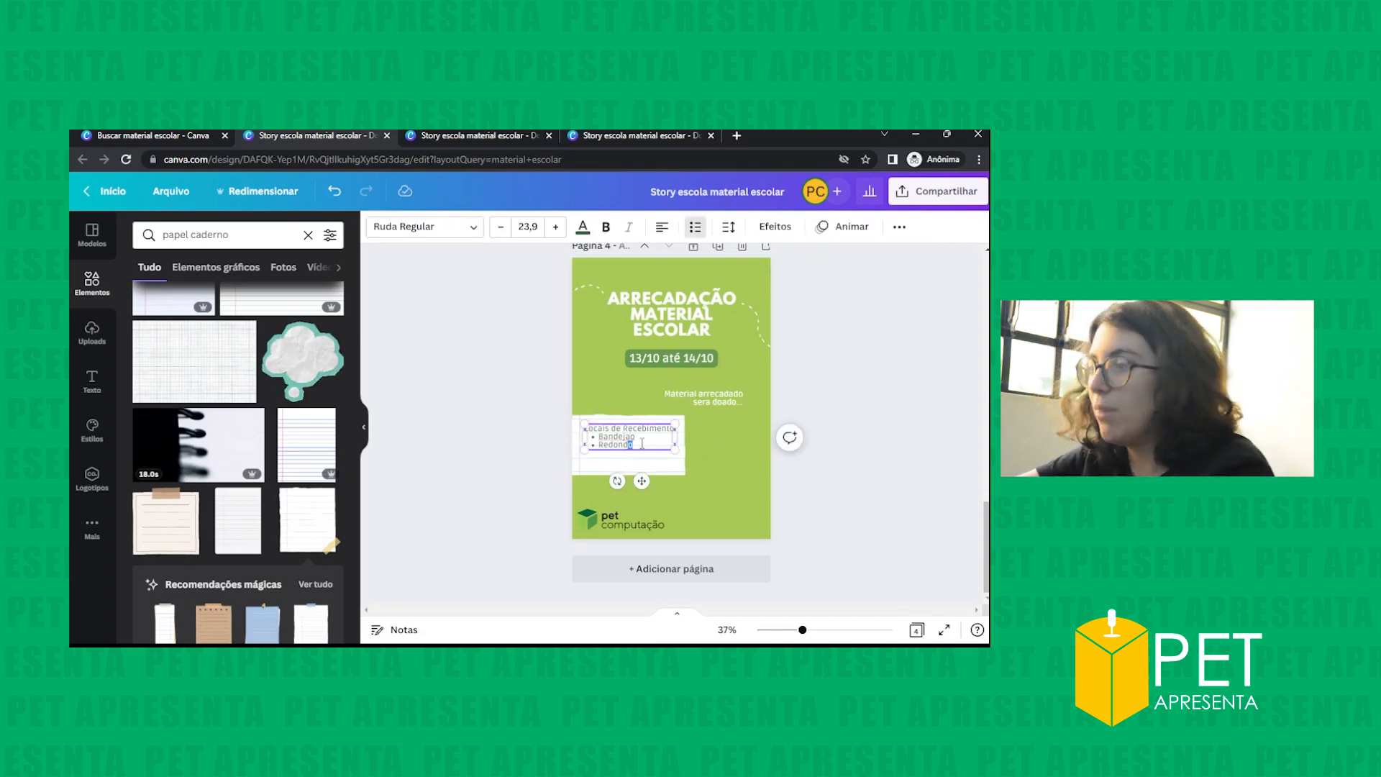
click(712, 441)
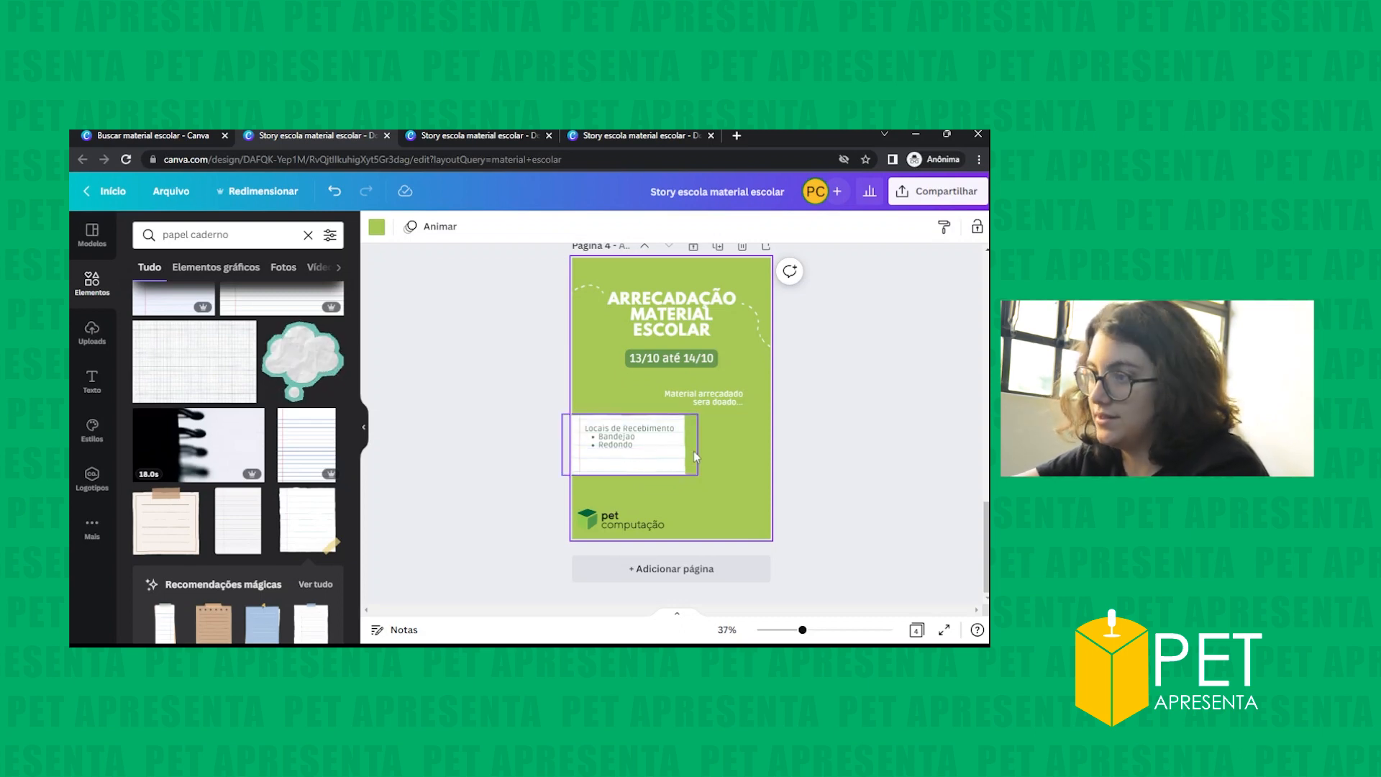
- Remove the "Bandejao" and "Redondo" bullets from the list, leaving only the "Locais de Recebimento" heading in that text box
click(597, 446)
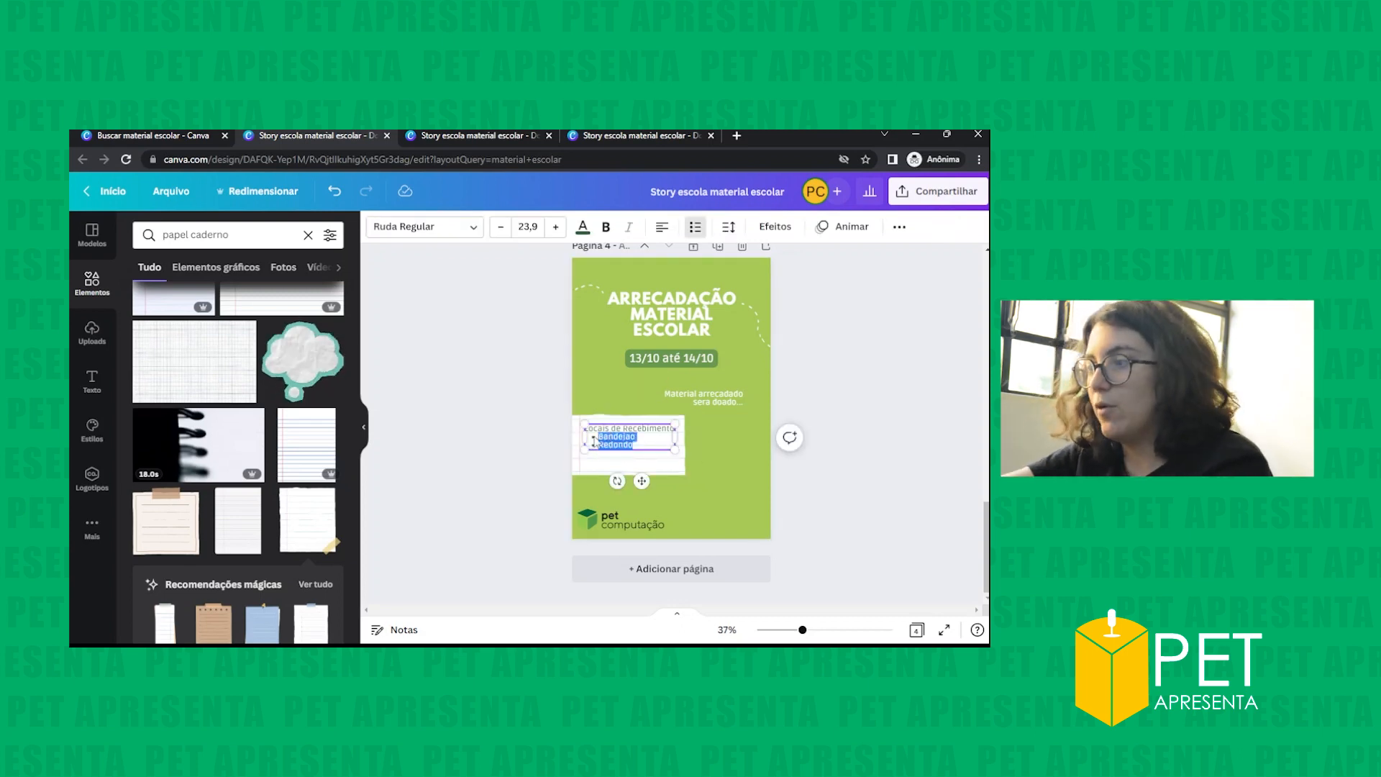
key(BackSpace)
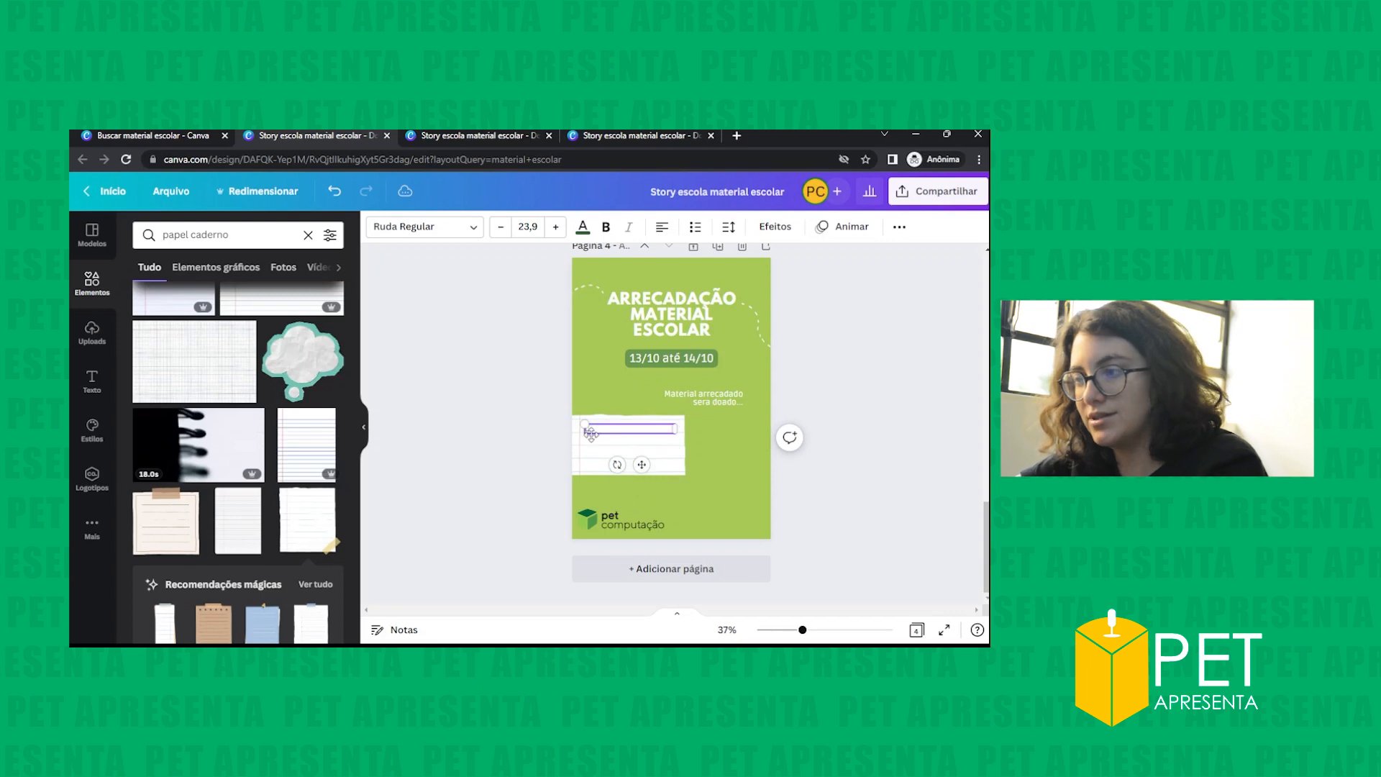
click(591, 439)
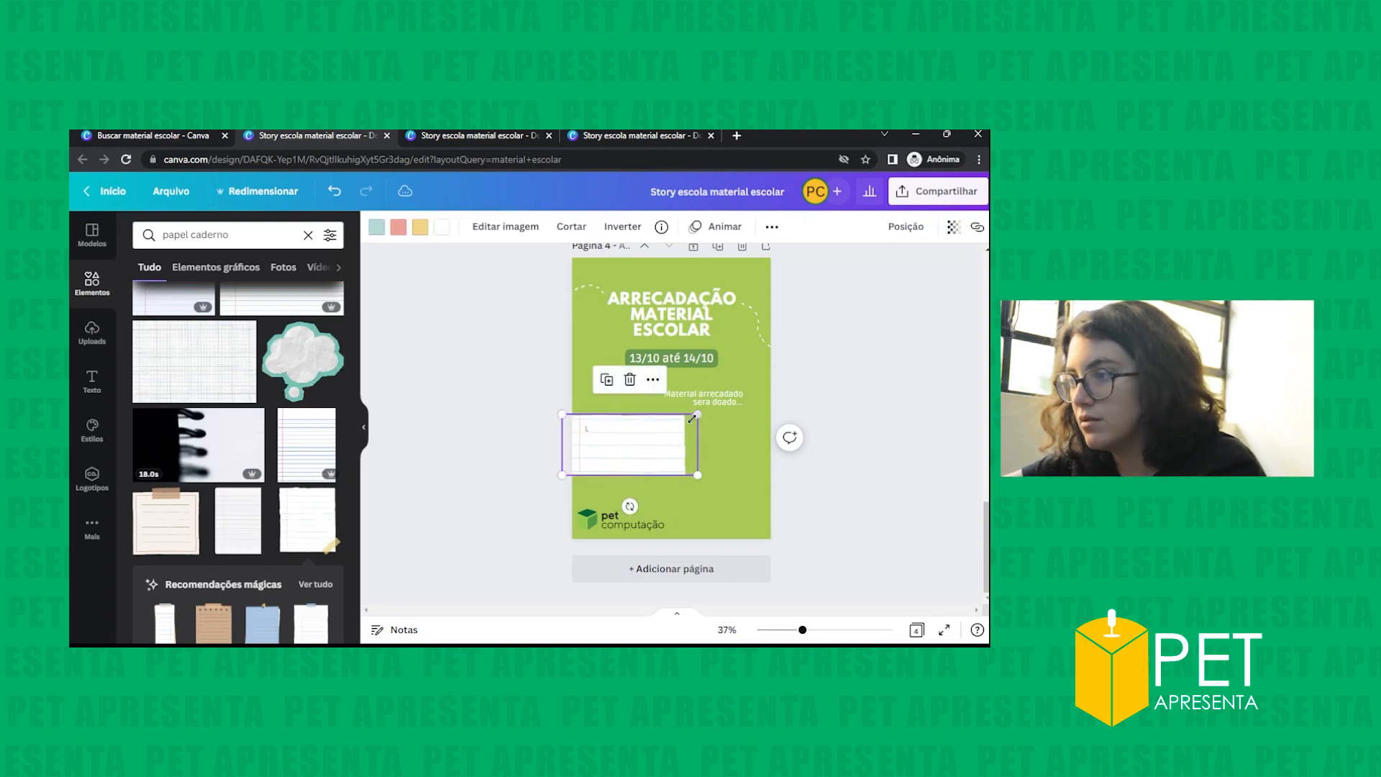
click(635, 446)
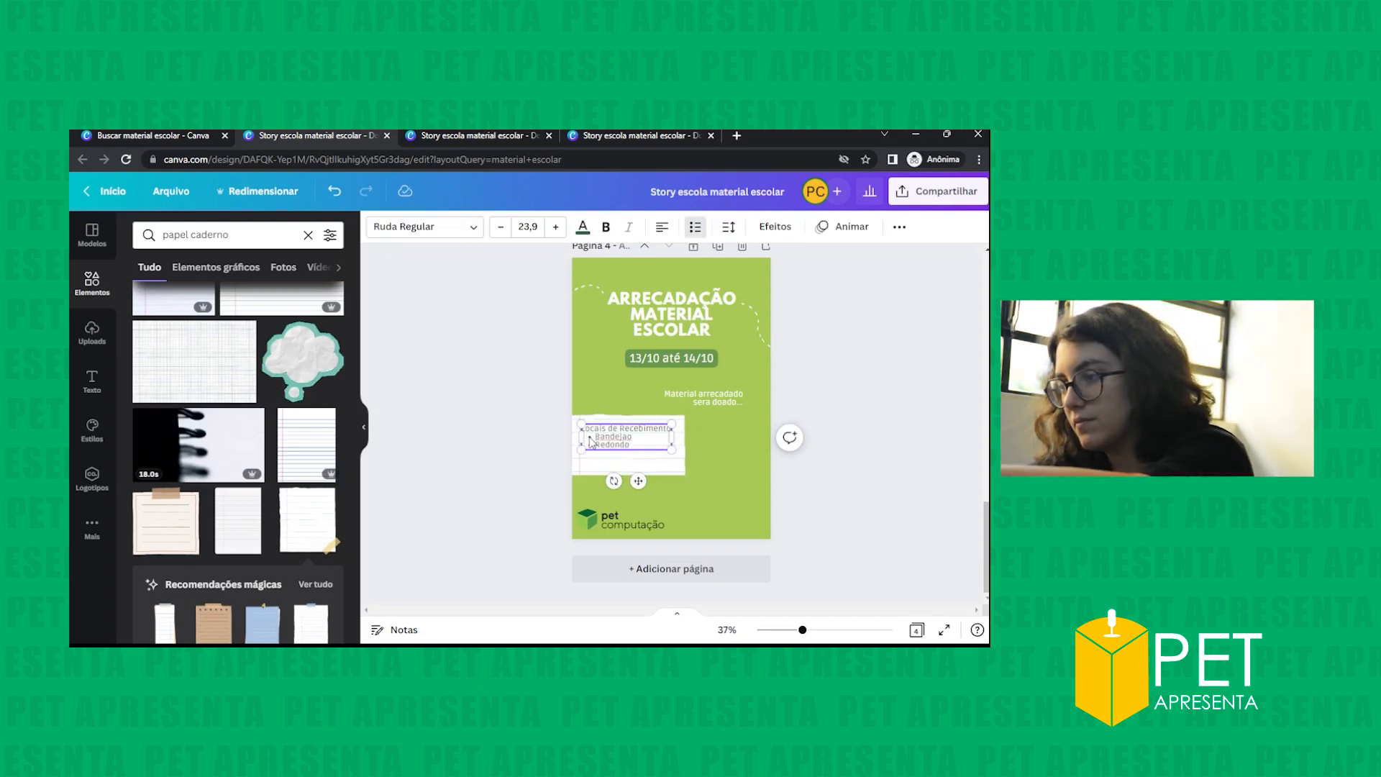
key(BackSpace)
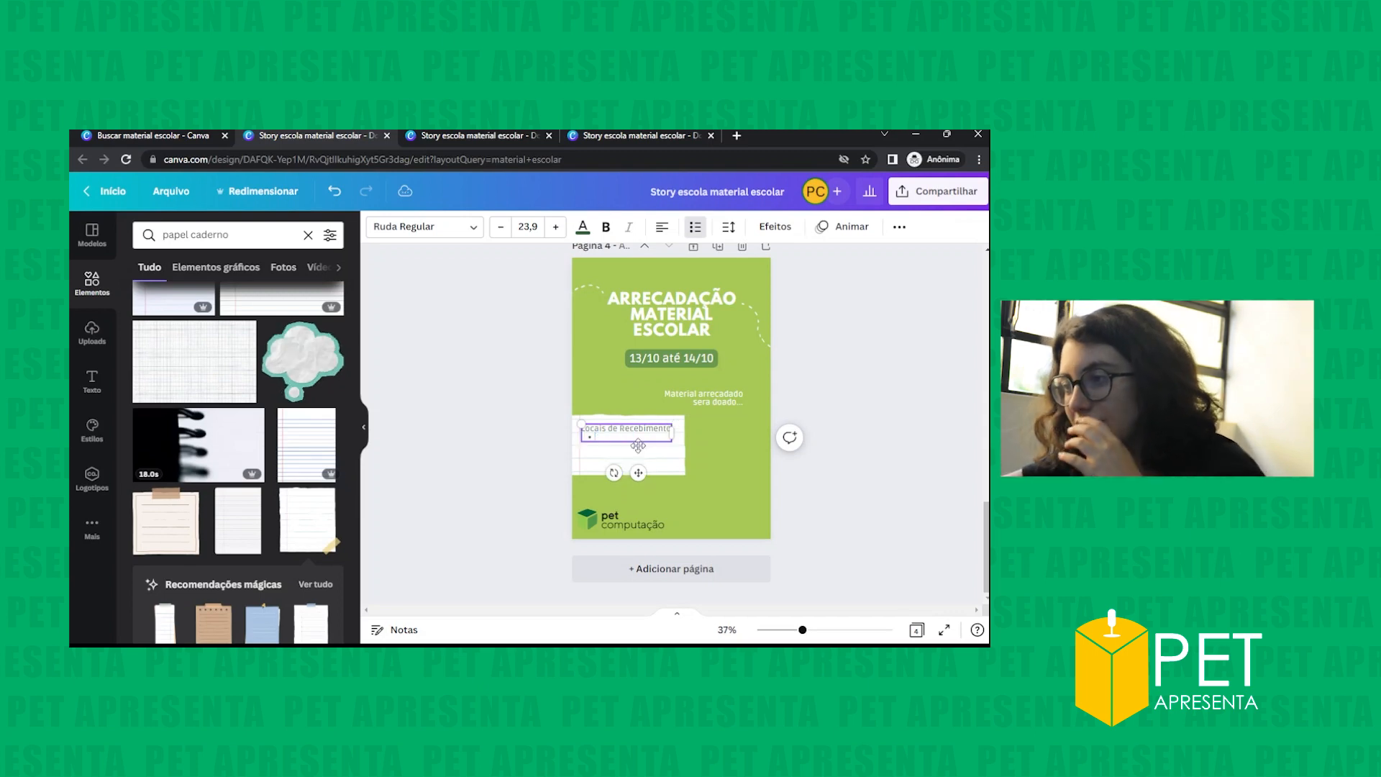
click(749, 473)
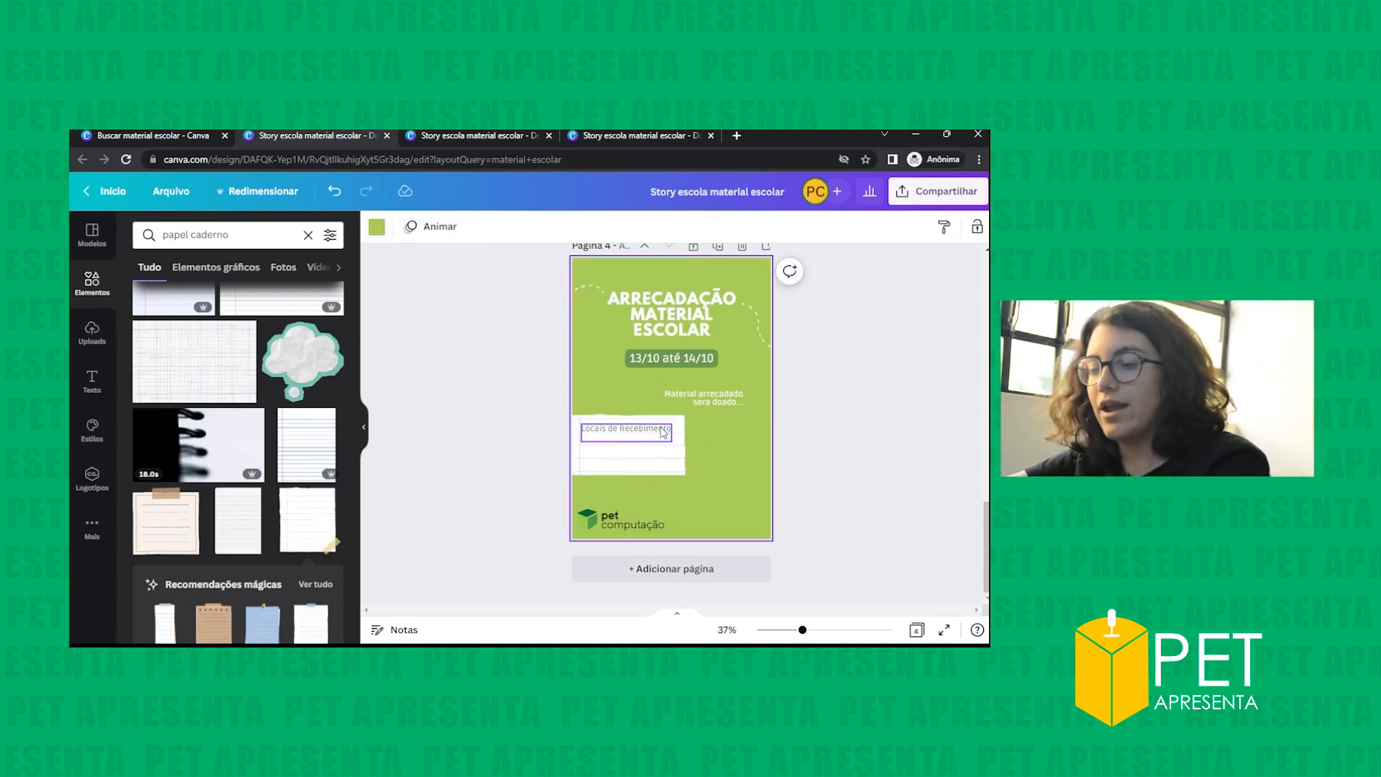
- Add a separate text box reading "Bandejao" and "Redondo" on two lines, without the heading, below "Locais de Recebimento" on the notebook paper
click(676, 443)
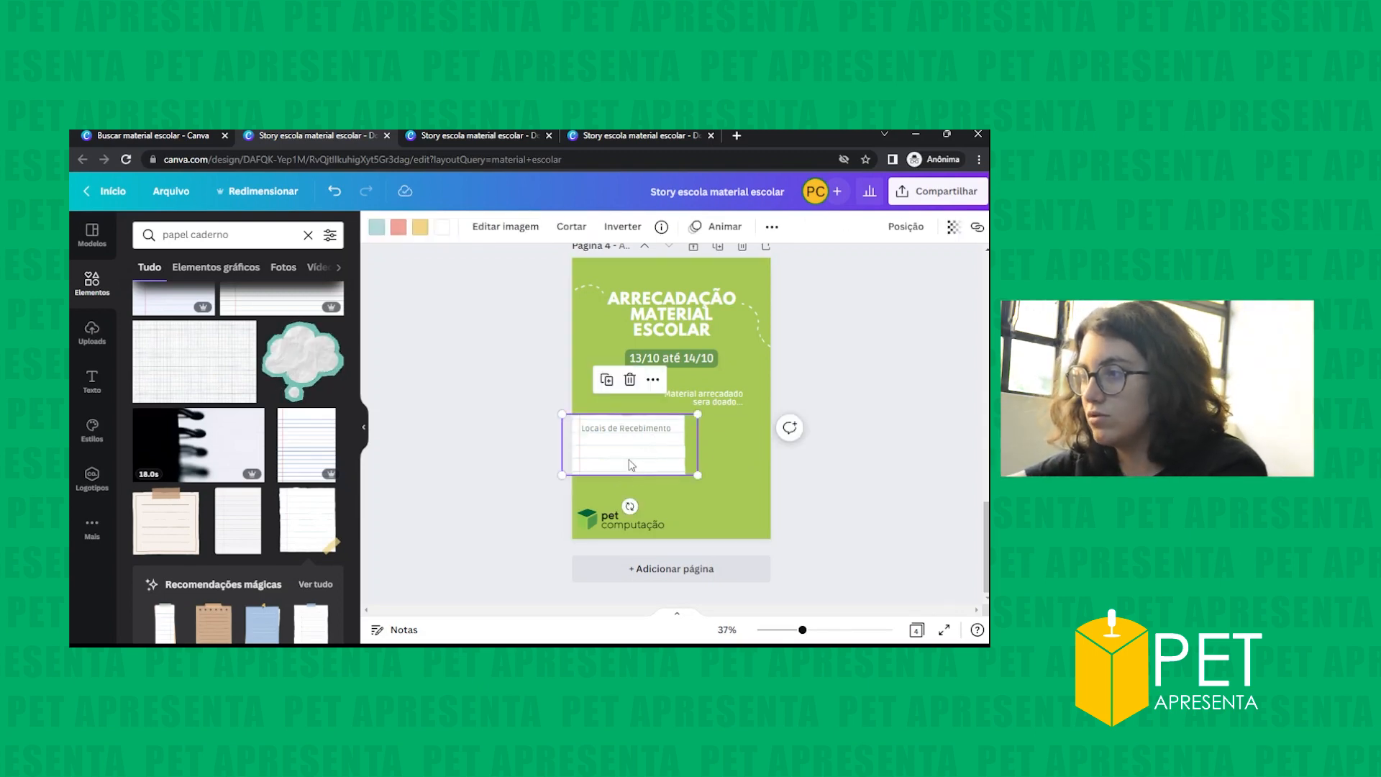
text(Locais de Recebimento Bandejao Redondo)
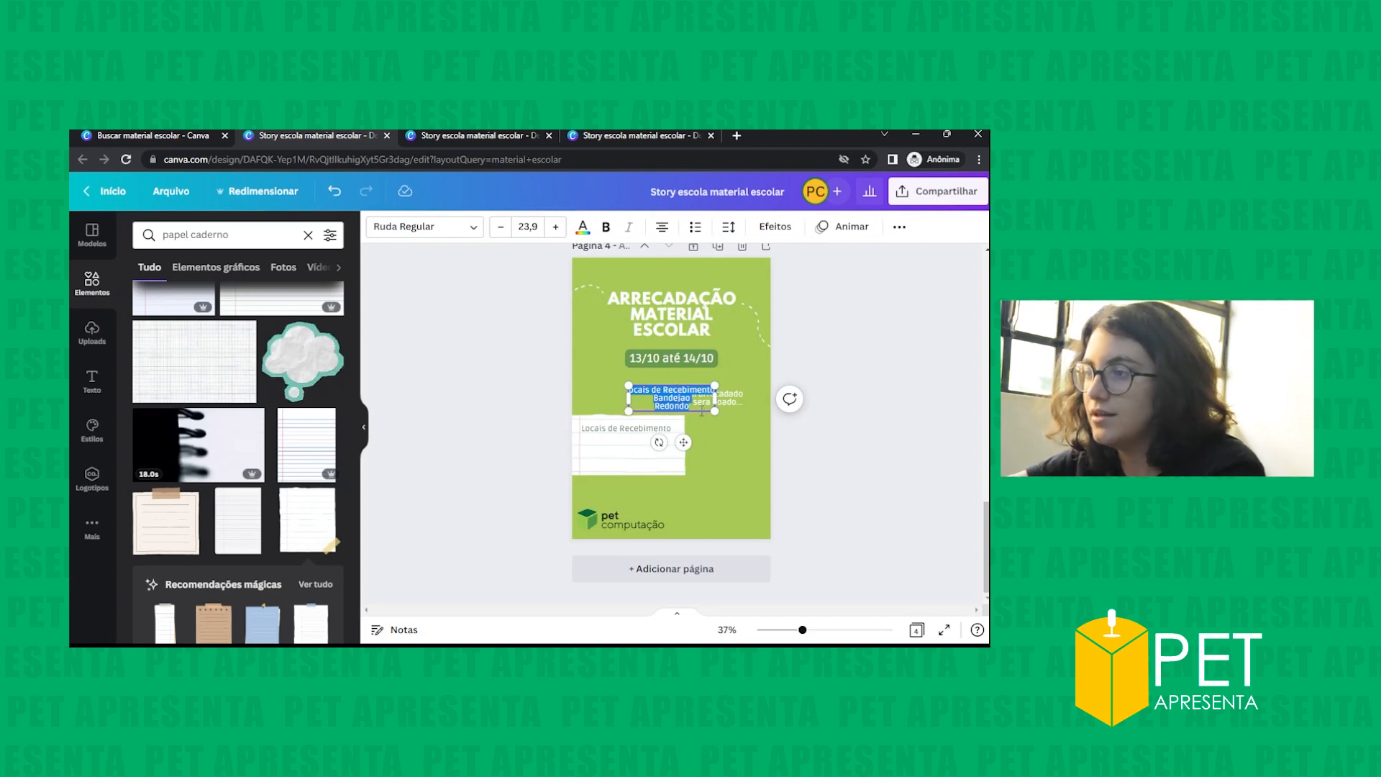
drag(700, 411, 654, 467)
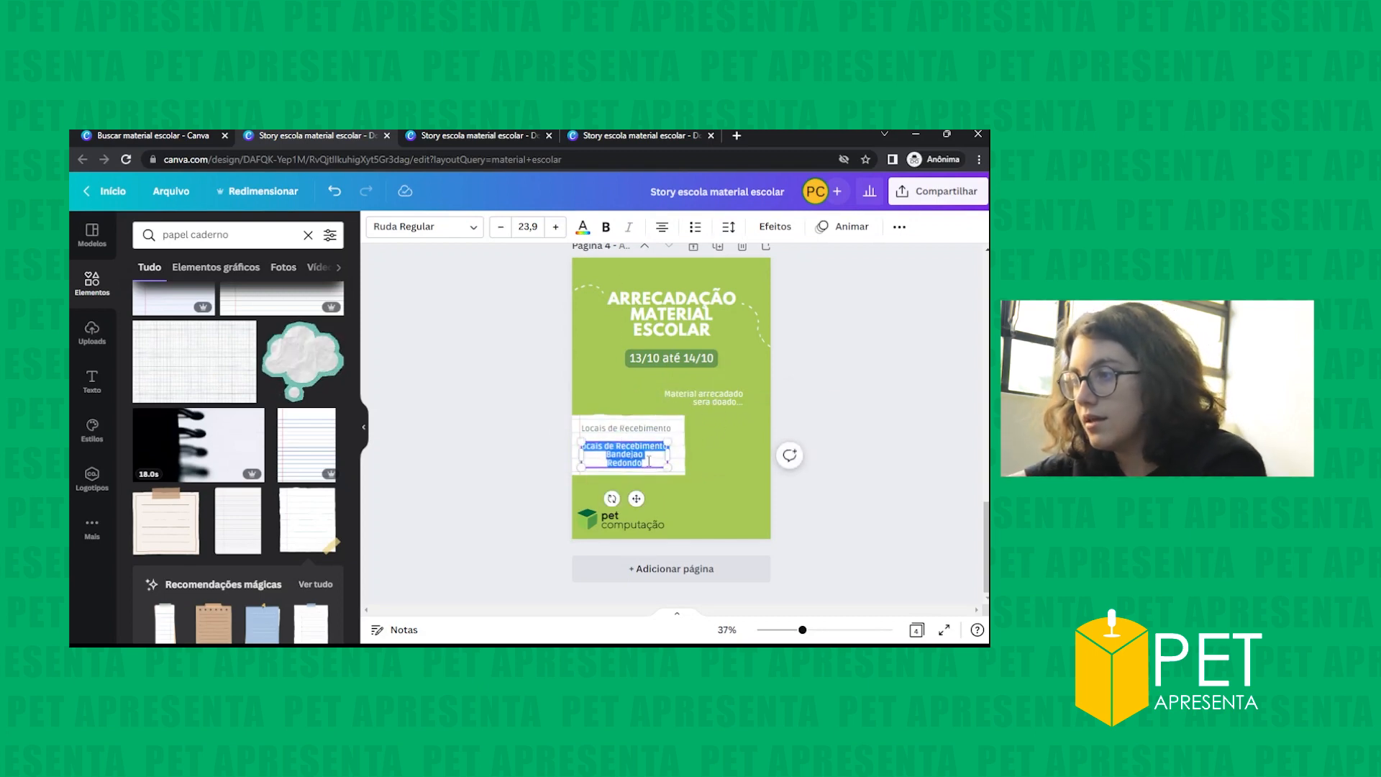
click(651, 449)
triple_click(651, 446)
key(BackSpace)
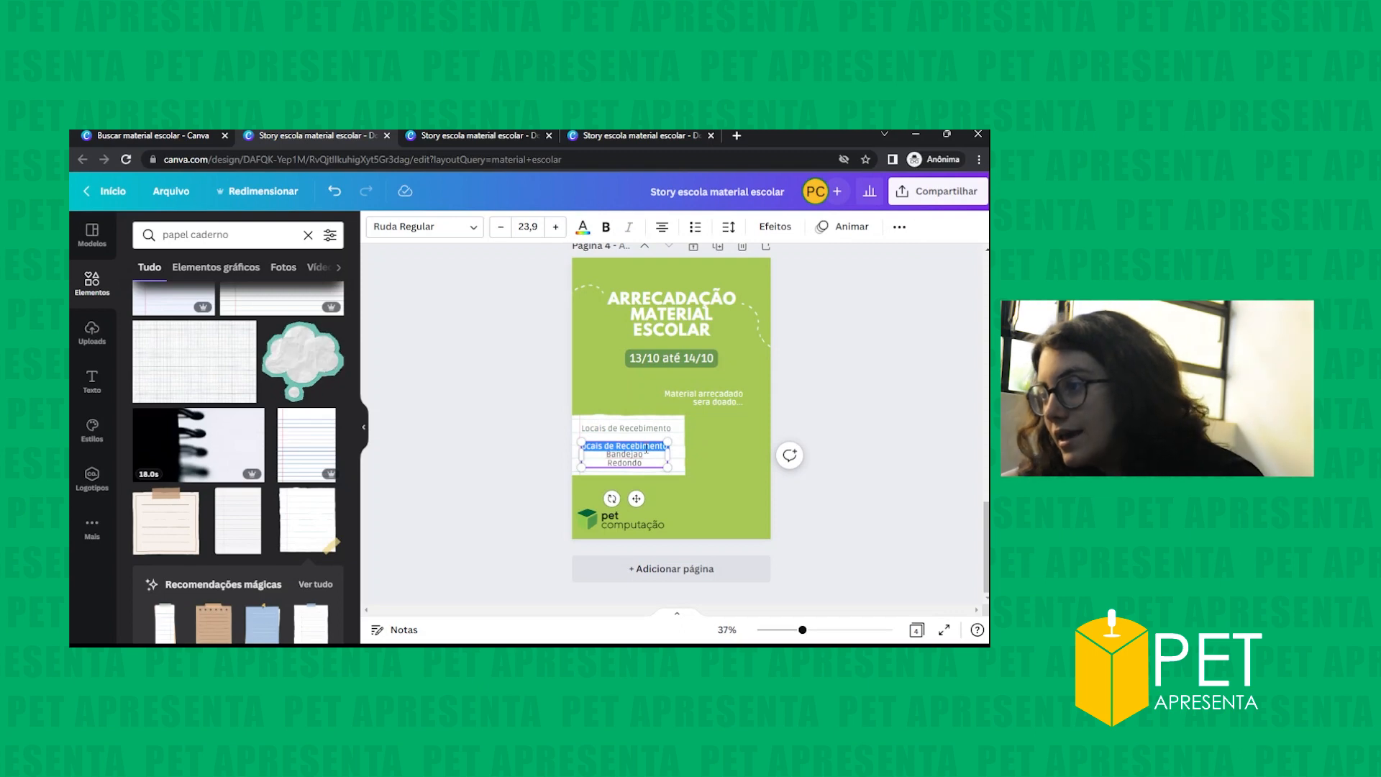
drag(606, 446, 645, 457)
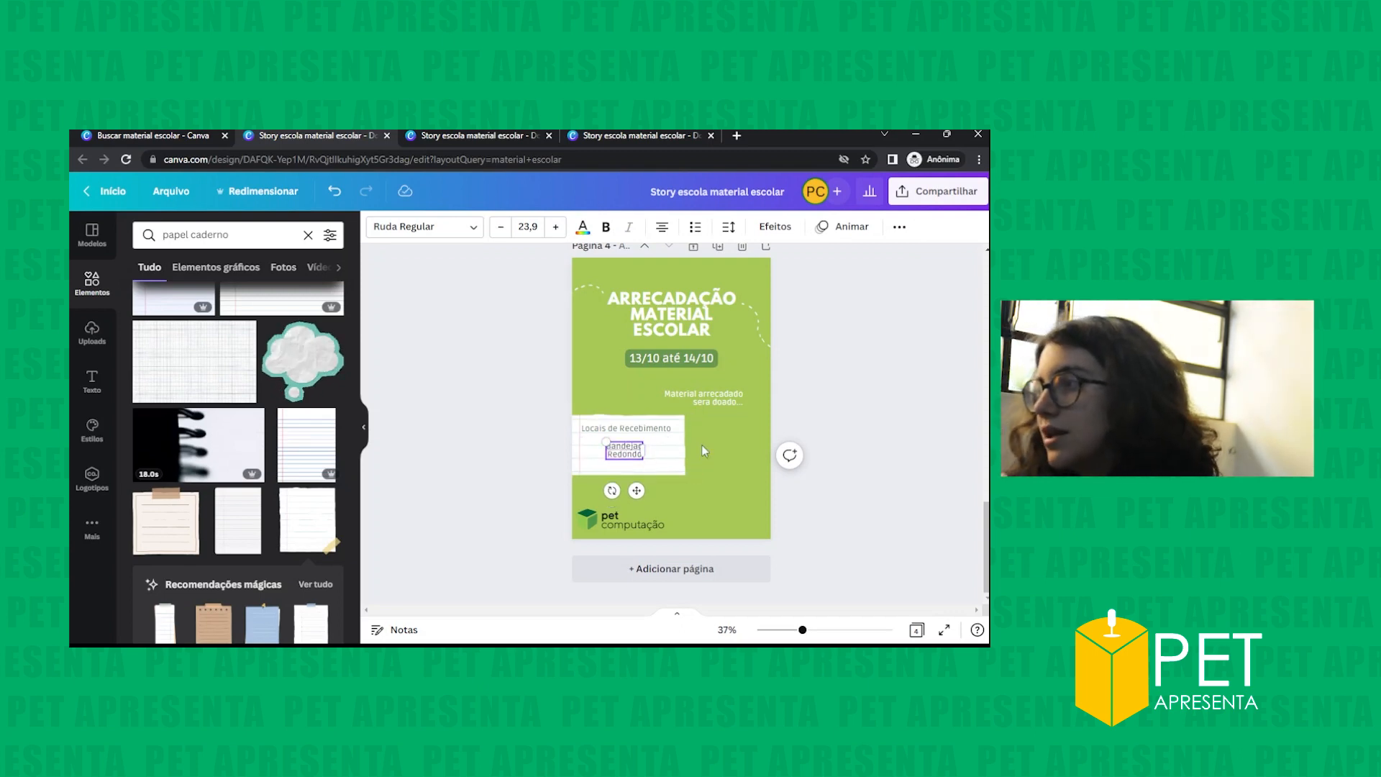
- Recolour the "Bandejao / Redondo" text with the second brand palette's dark green and centre it beneath the heading
click(661, 459)
click(626, 451)
click(583, 227)
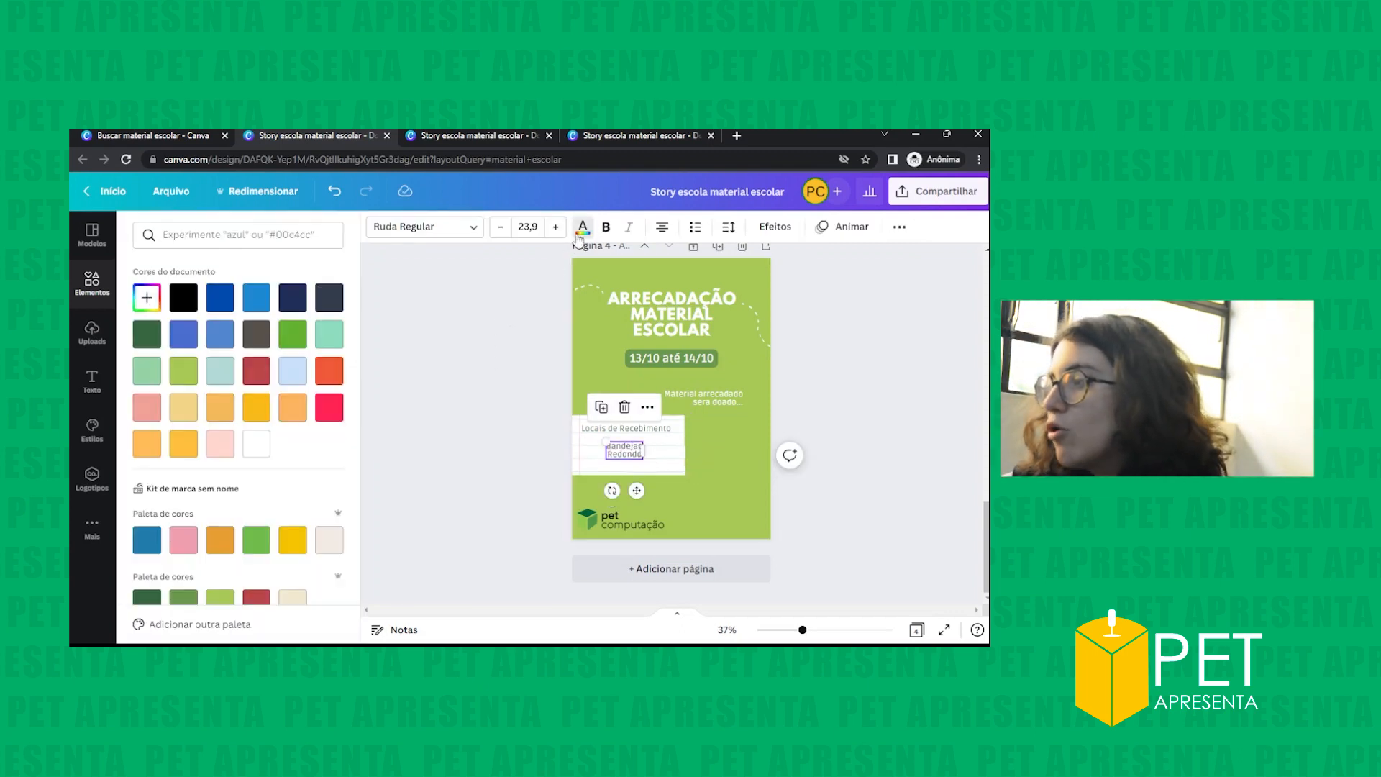
click(148, 597)
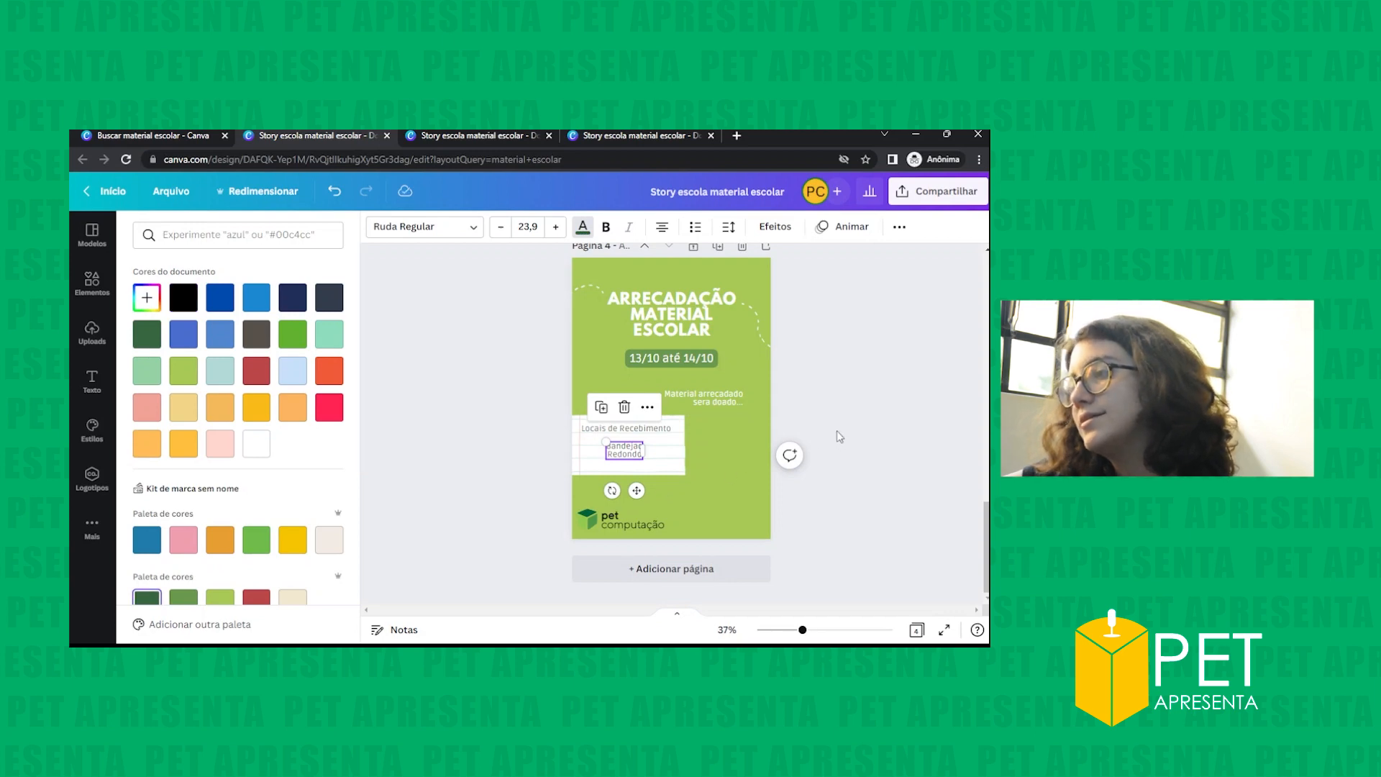
click(745, 442)
click(731, 431)
drag(623, 455, 624, 455)
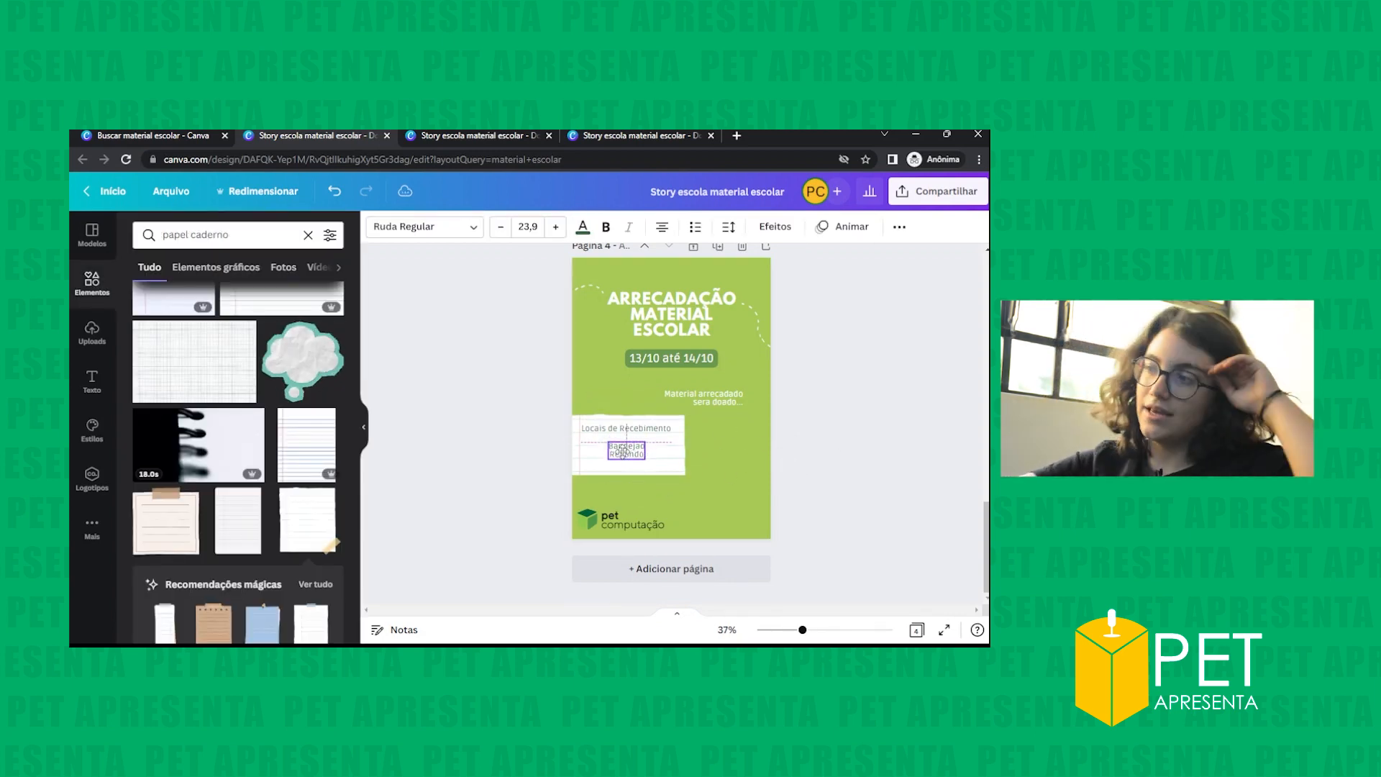
- Shift the "Bandejao / Redondo" text up and left under the heading and set its line spacing to 2,25
click(737, 228)
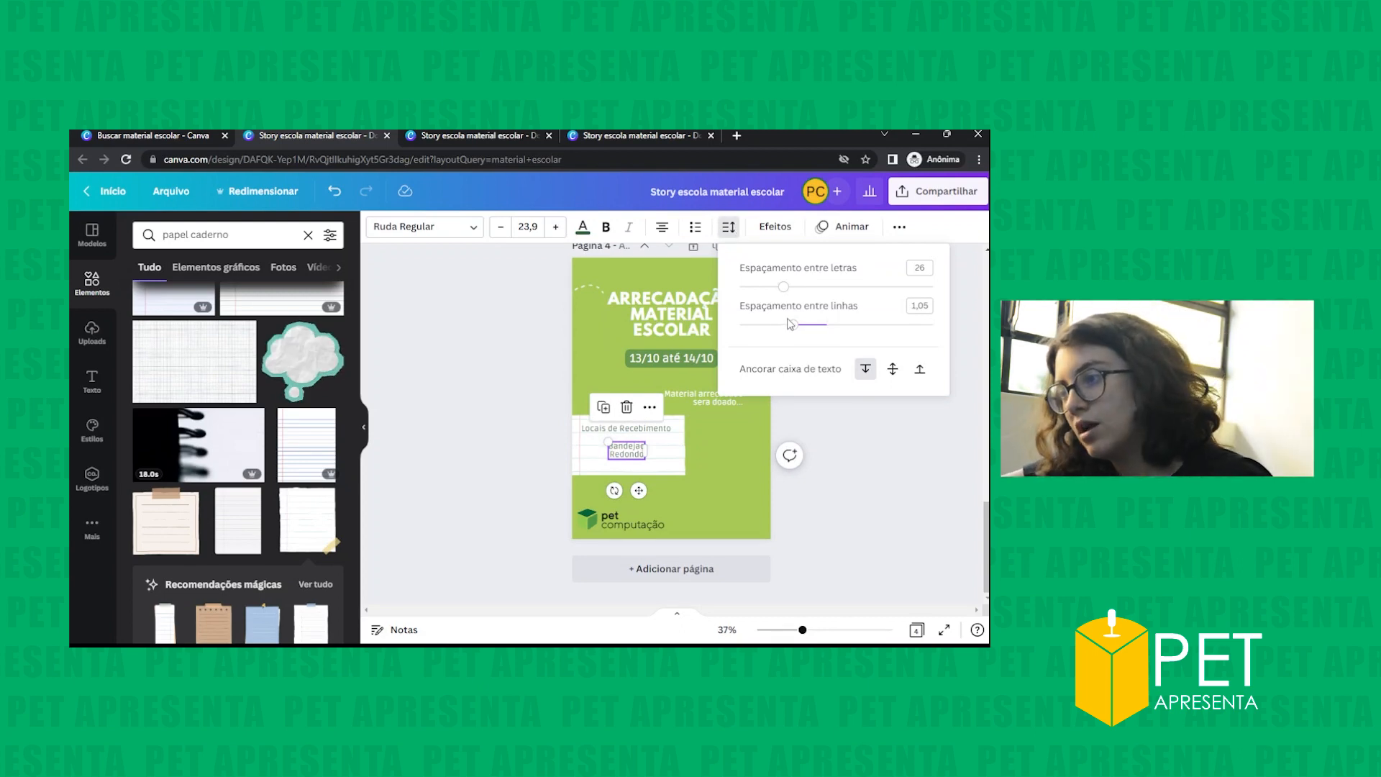
click(626, 451)
mouse_move(626, 451)
mouse_down()
mouse_move(612, 443)
mouse_move(626, 454)
mouse_up()
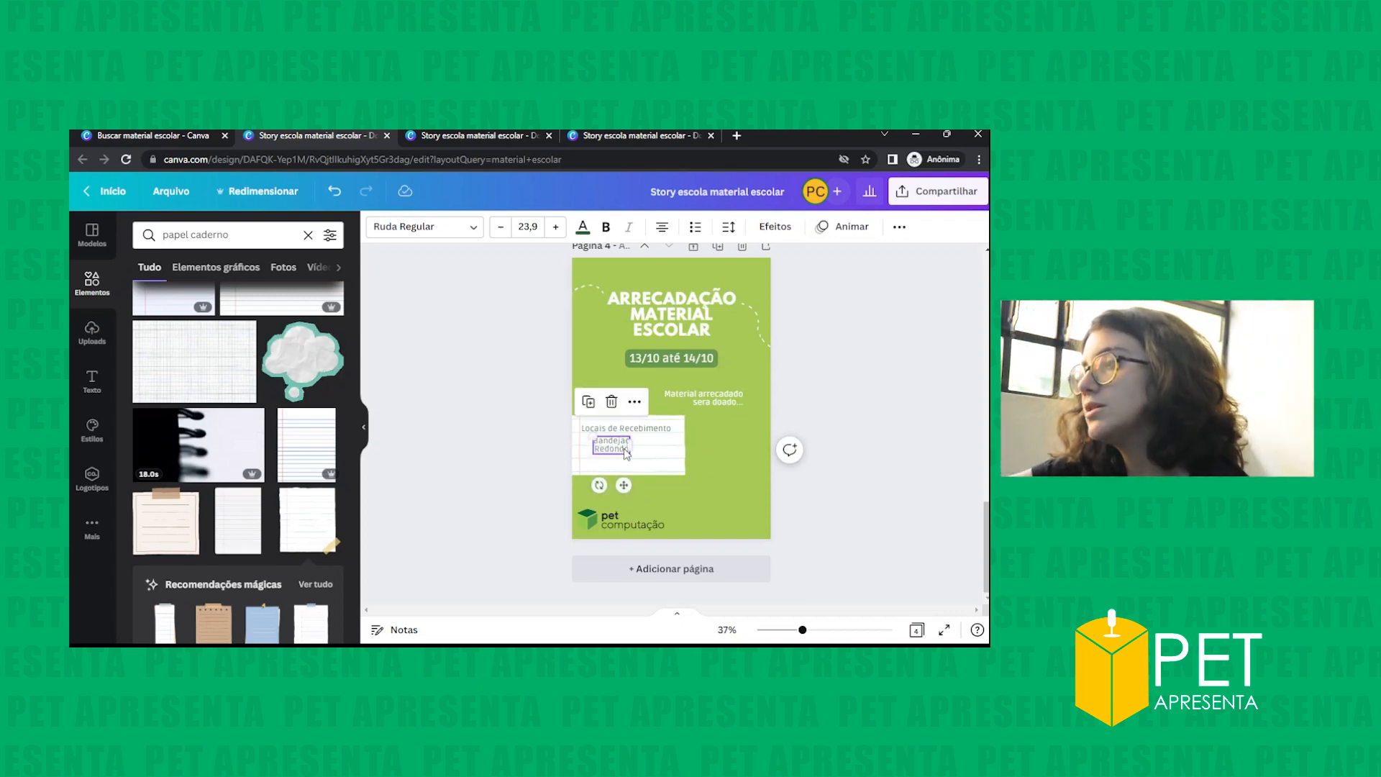
click(728, 227)
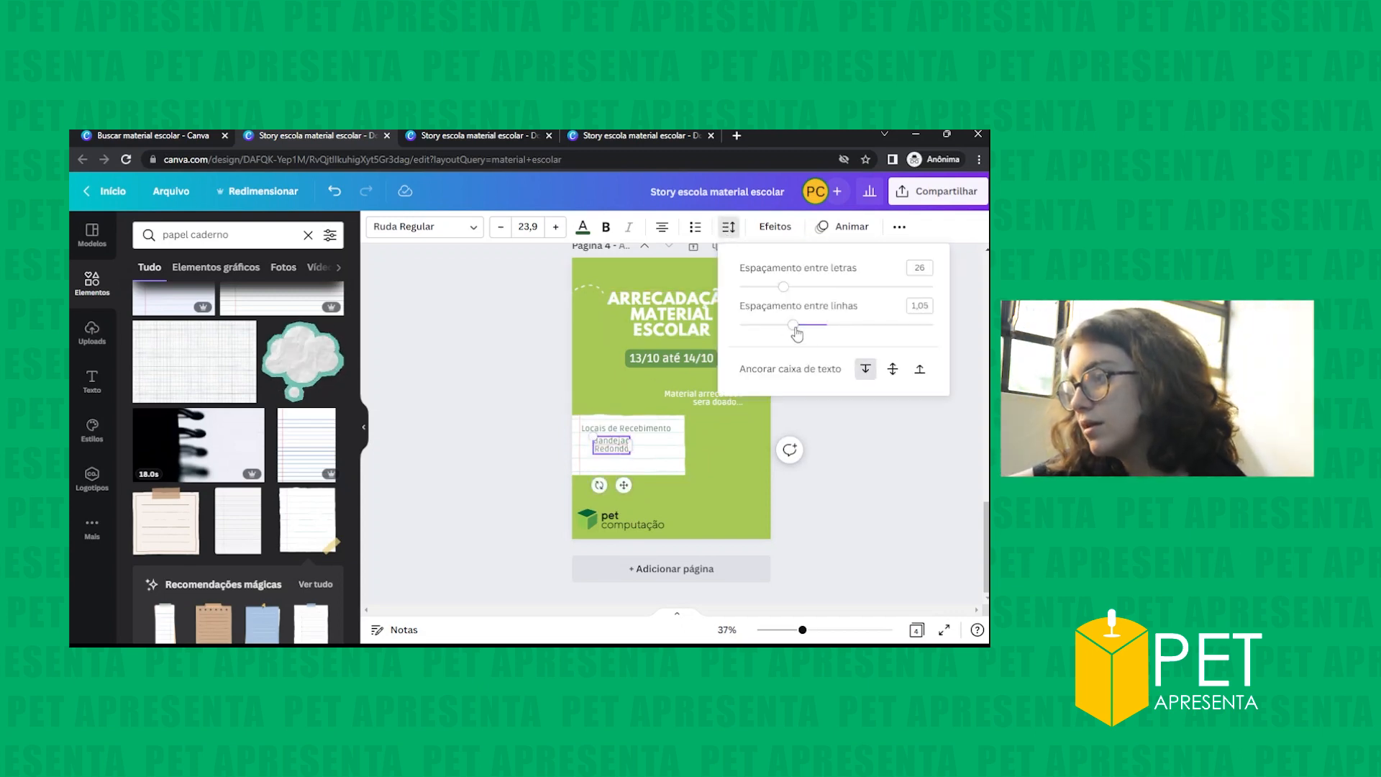
click(795, 326)
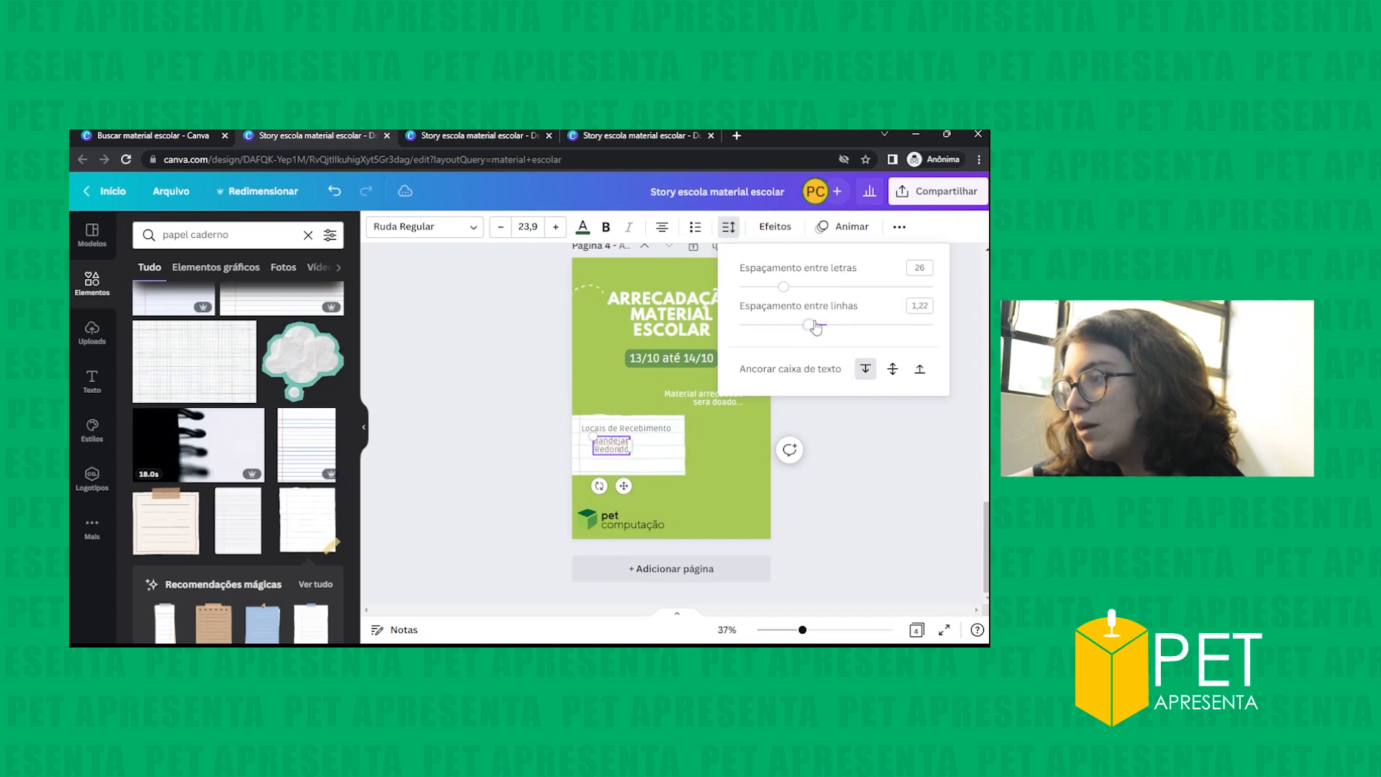
drag(902, 325, 910, 325)
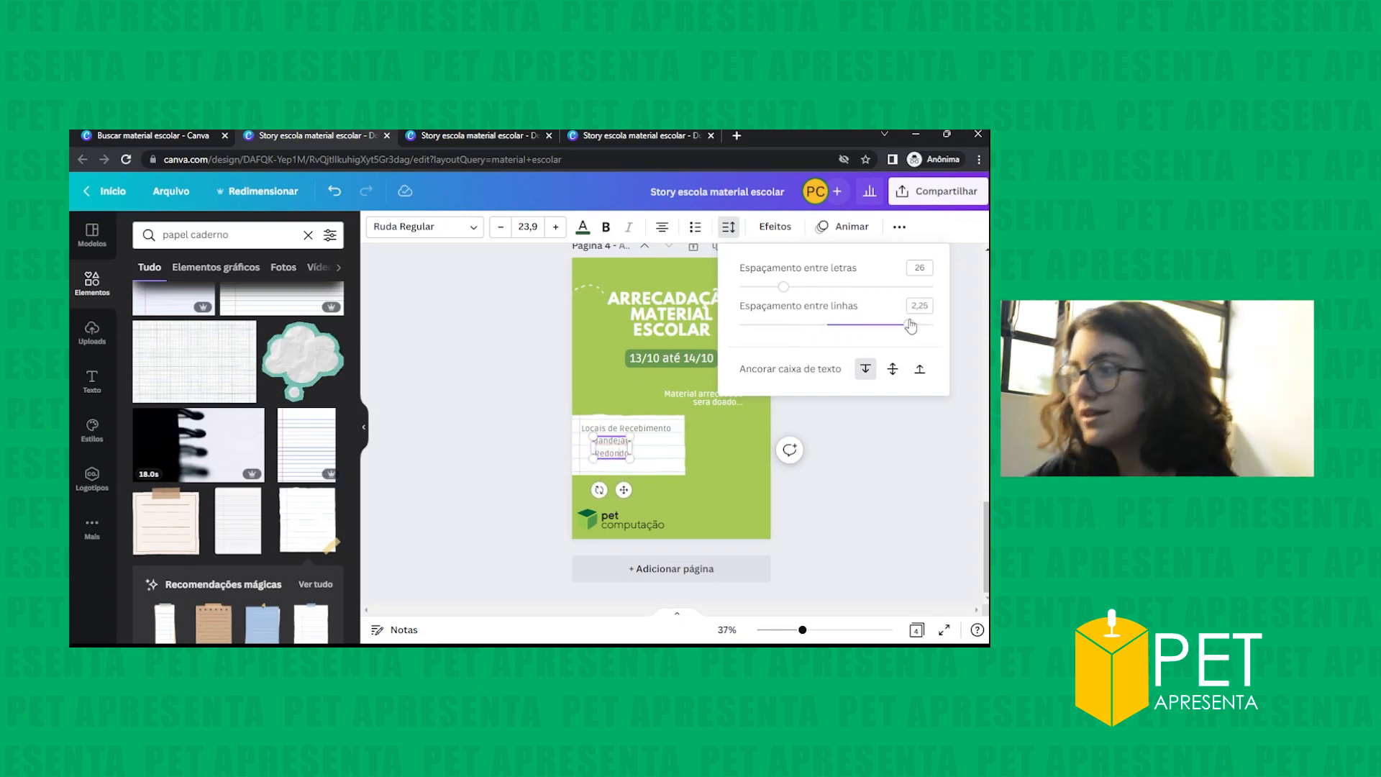
click(935, 449)
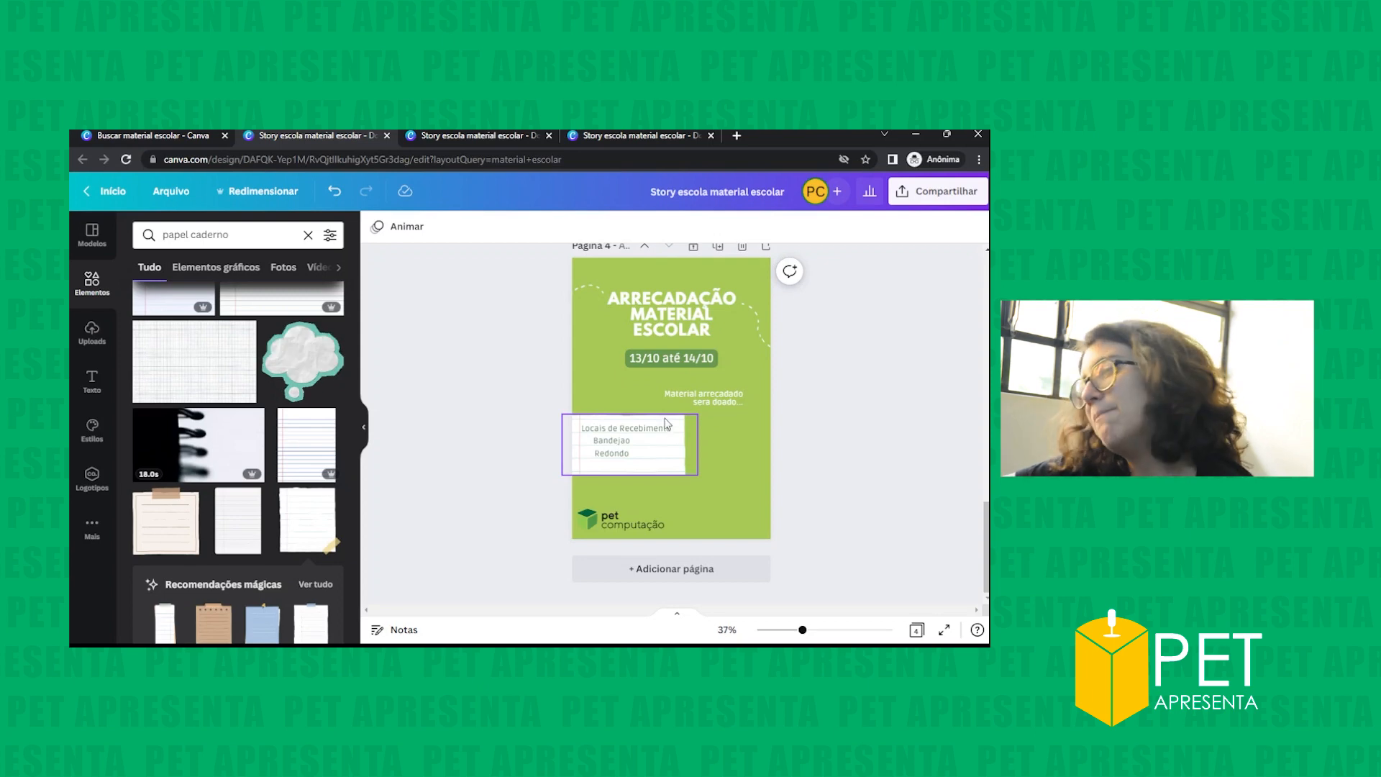
- Centre-align the "Material arrecadado será doado..." text and centre it on the page, just below the date label
click(723, 394)
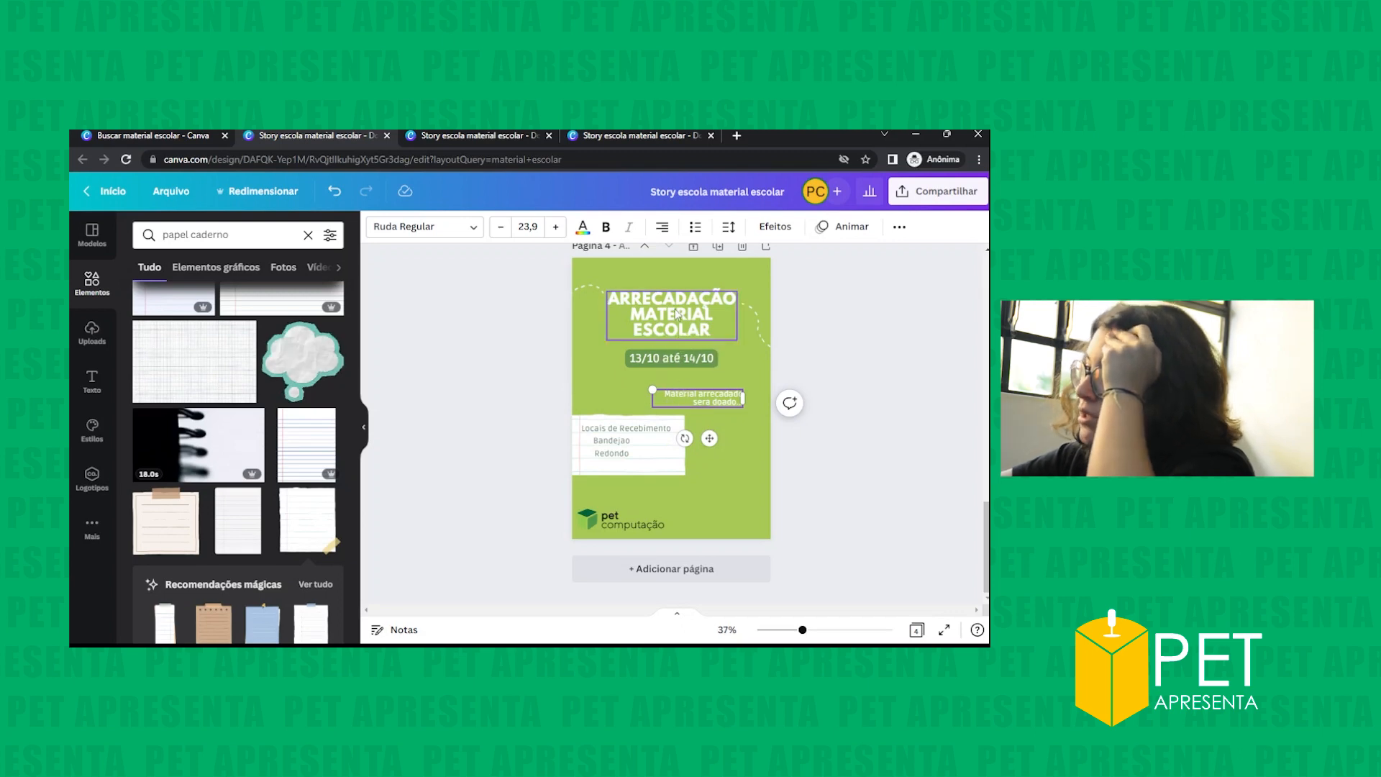
click(663, 227)
drag(710, 440, 687, 431)
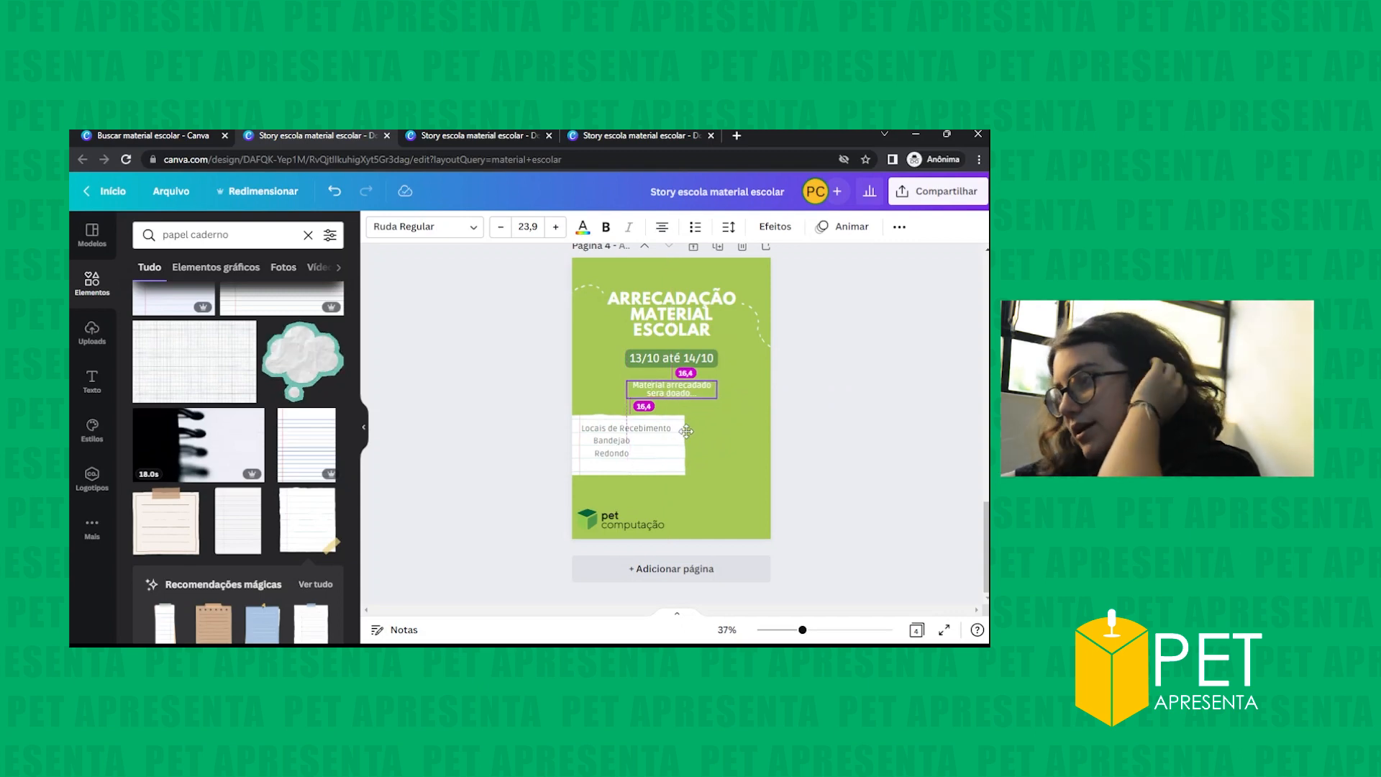
drag(689, 431, 682, 431)
click(753, 404)
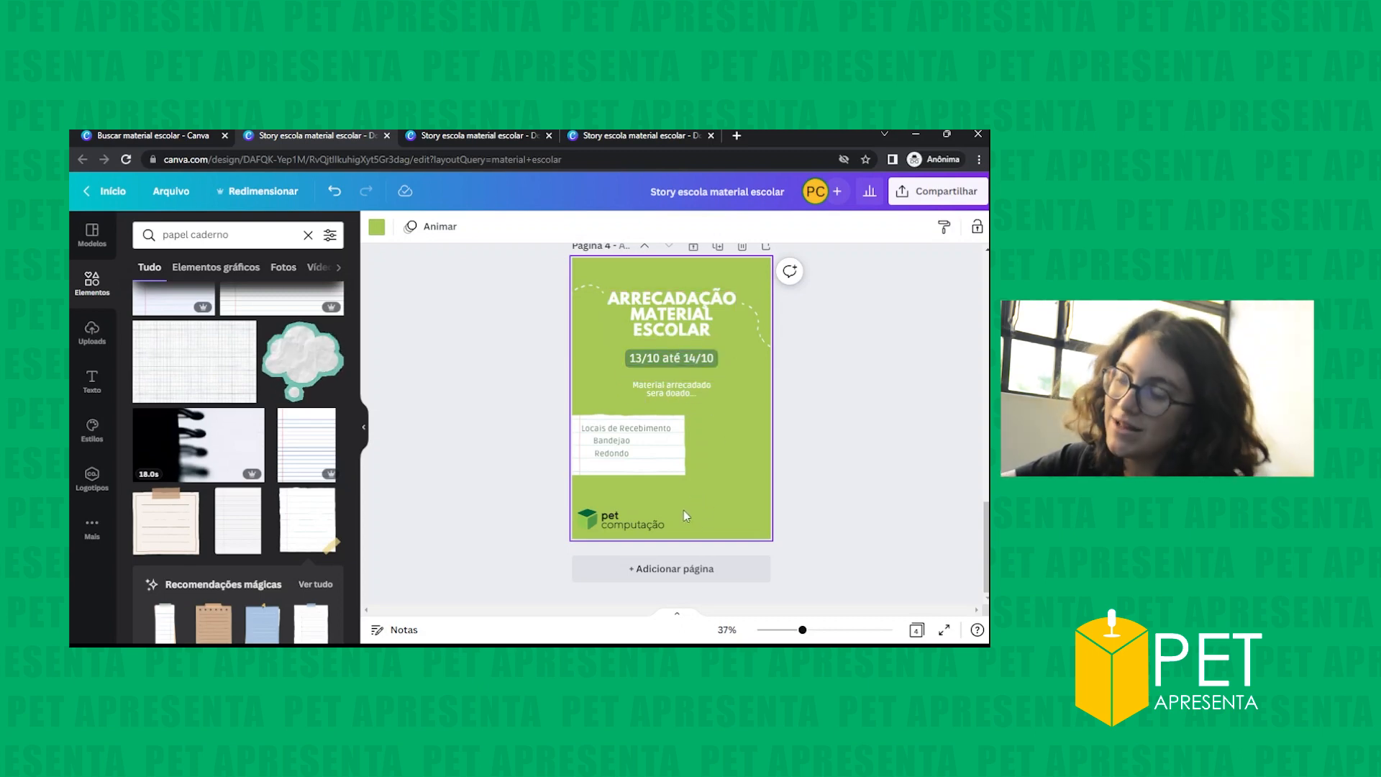
- Delete the "pet computação" logo, both its cube and its lettering, from the bottom of page 4
click(627, 519)
key(Escape)
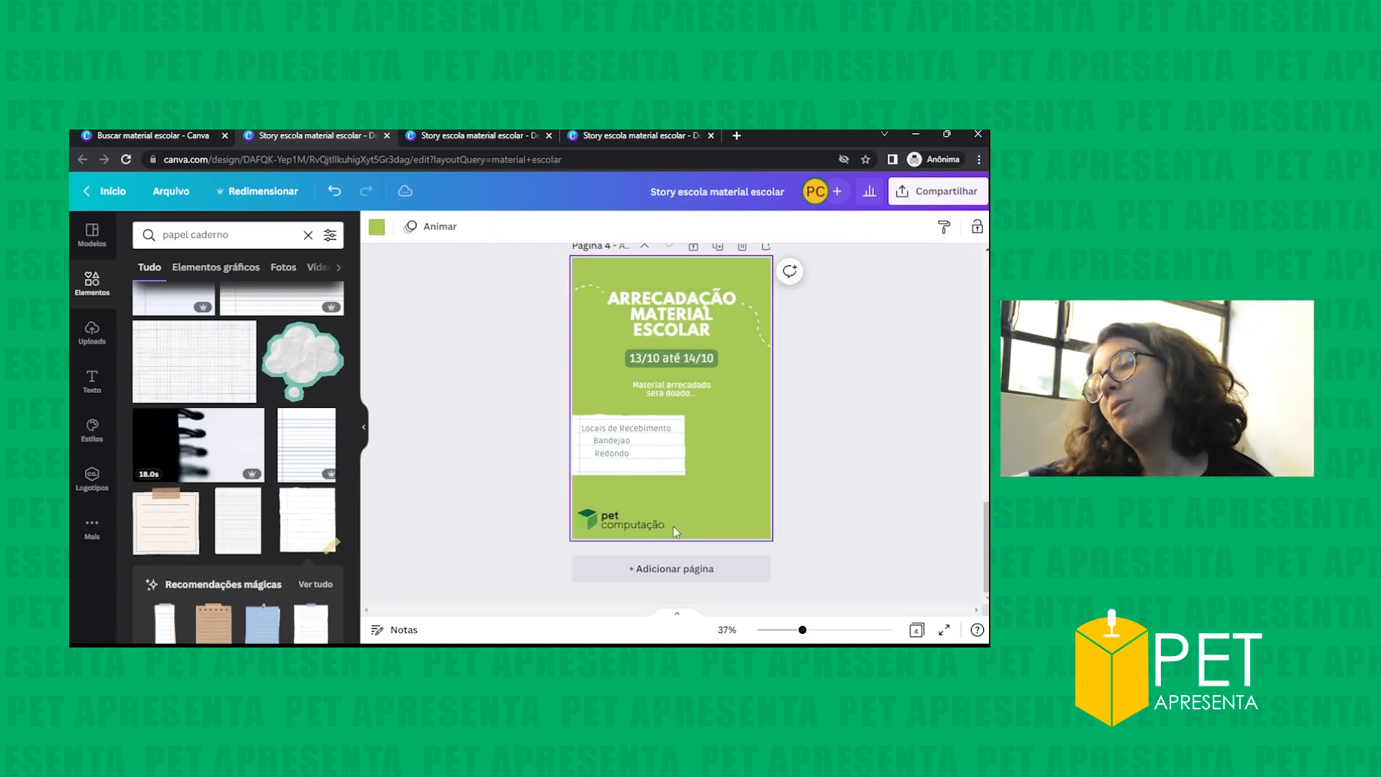
click(597, 524)
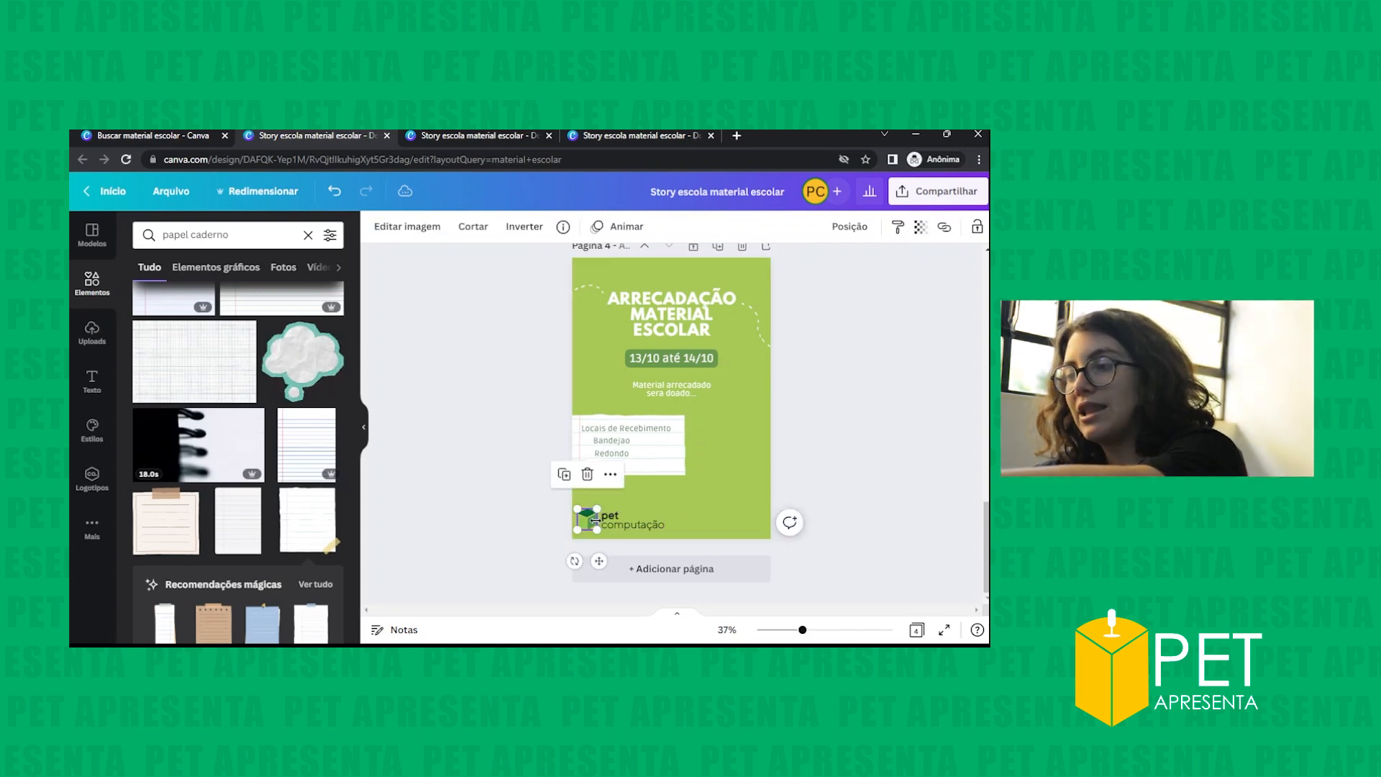
key(Delete)
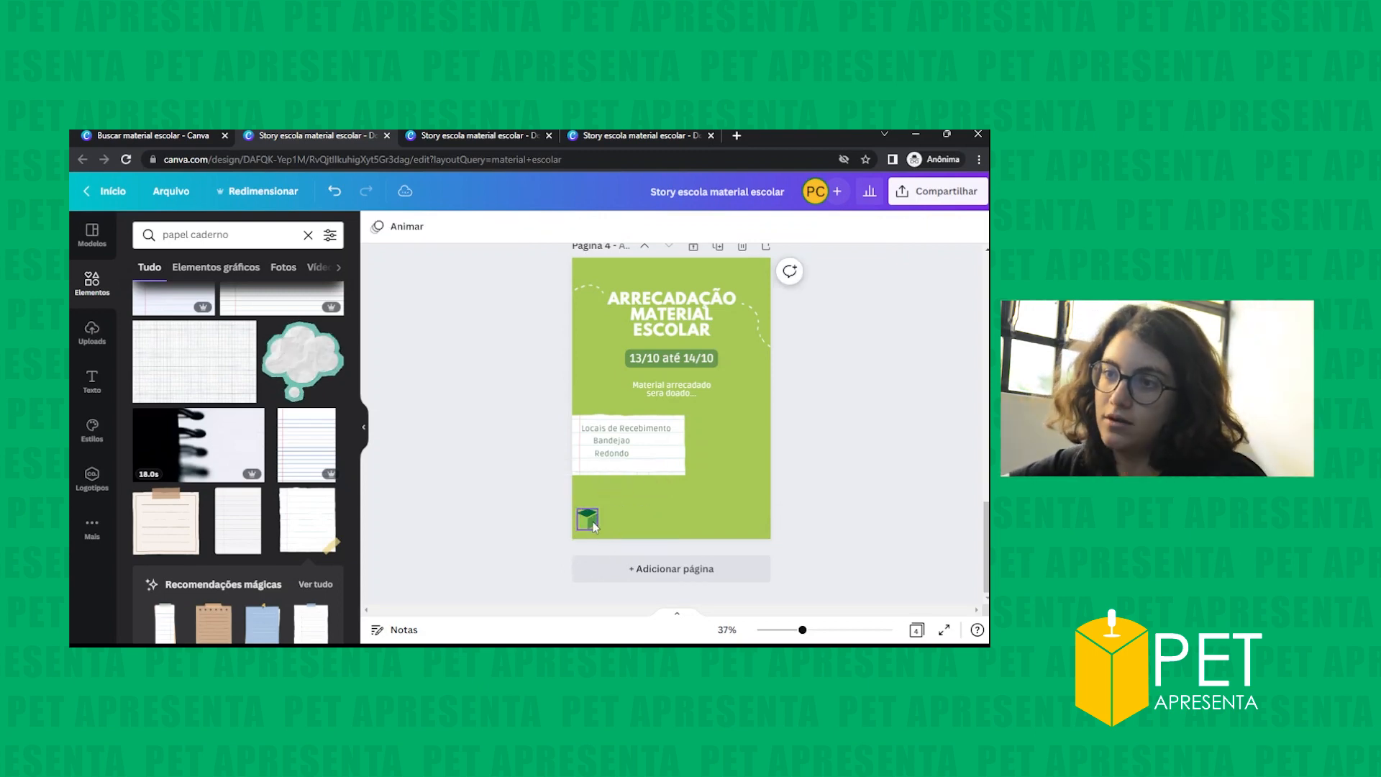
- Add a square shape to page 4 and stretch it into a full-width band along the page's bottom edge
click(92, 284)
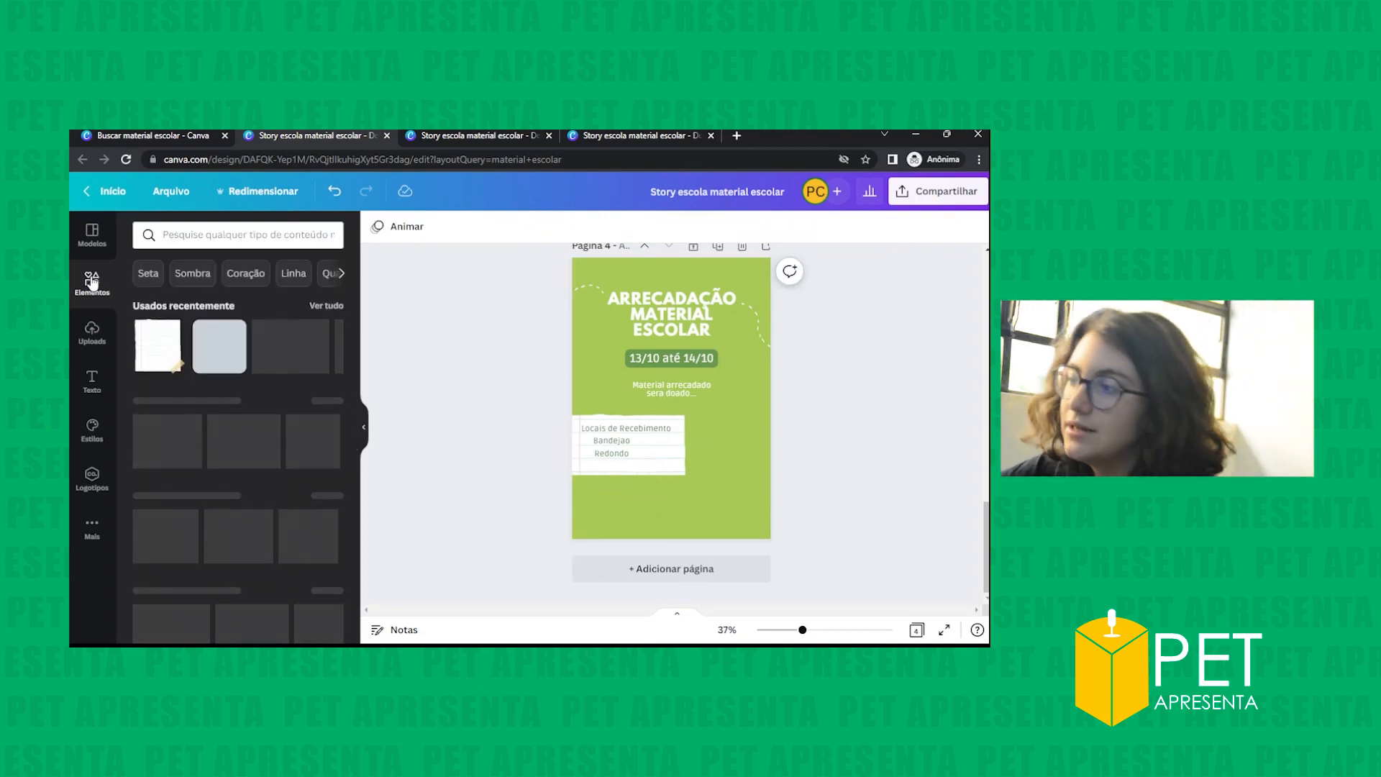
click(160, 421)
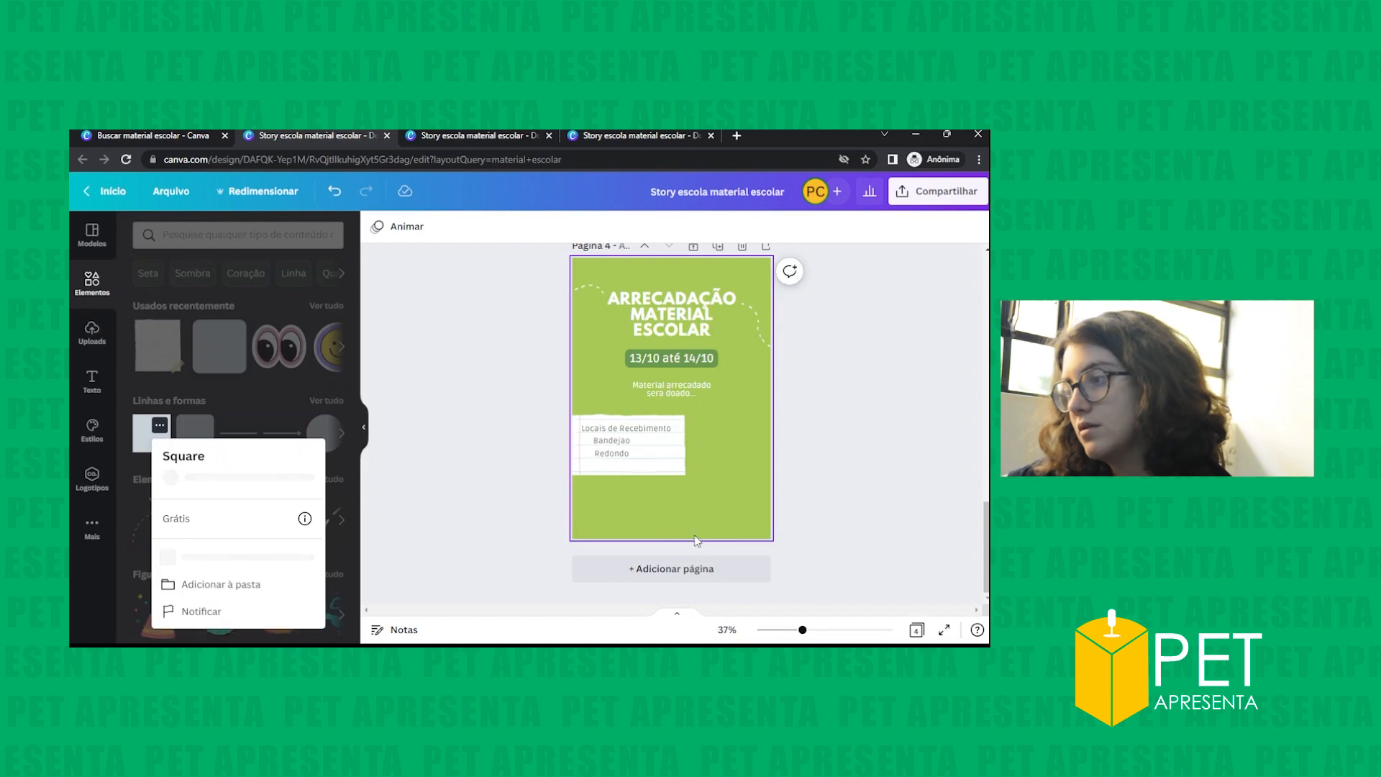
click(149, 436)
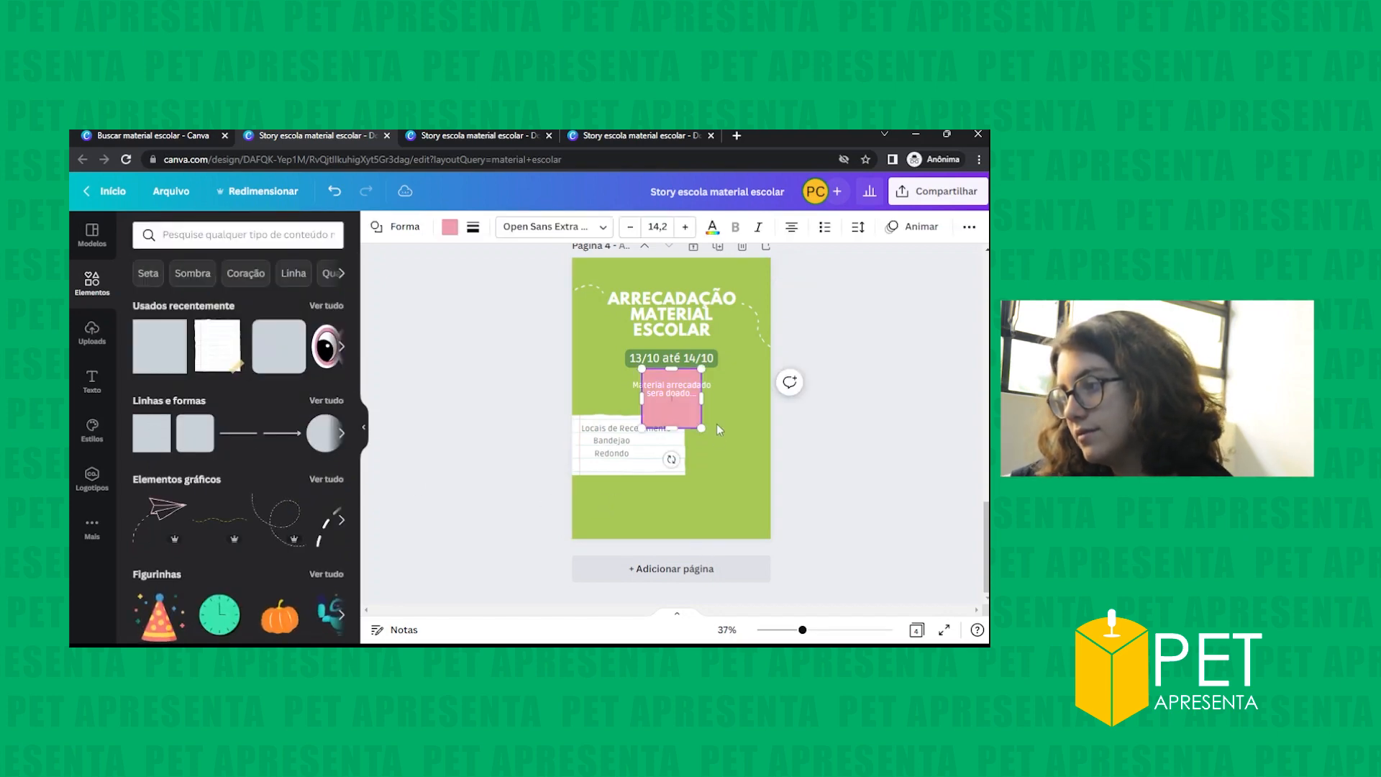
drag(671, 414, 789, 548)
- Recolour the bottom band with the second brand palette's medium green
click(450, 227)
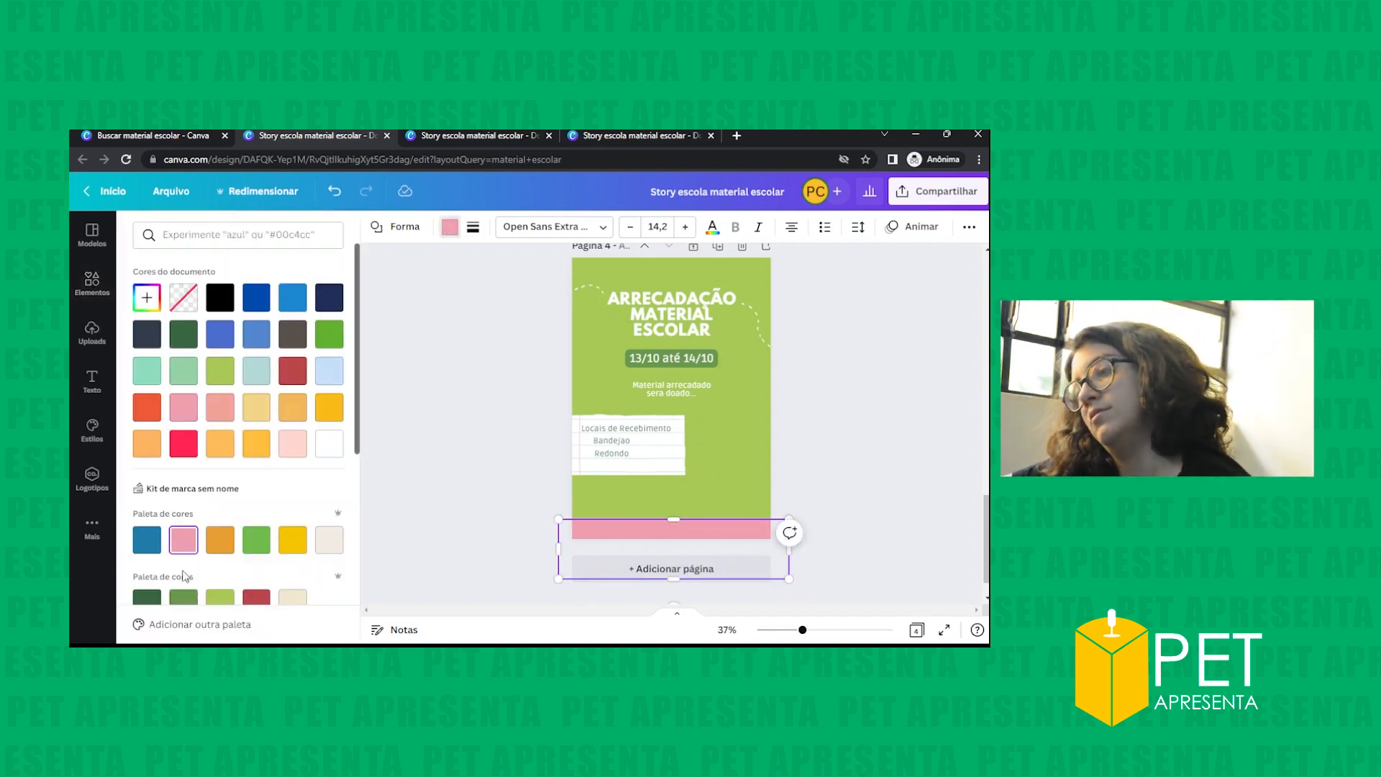
click(182, 604)
click(798, 412)
click(798, 412)
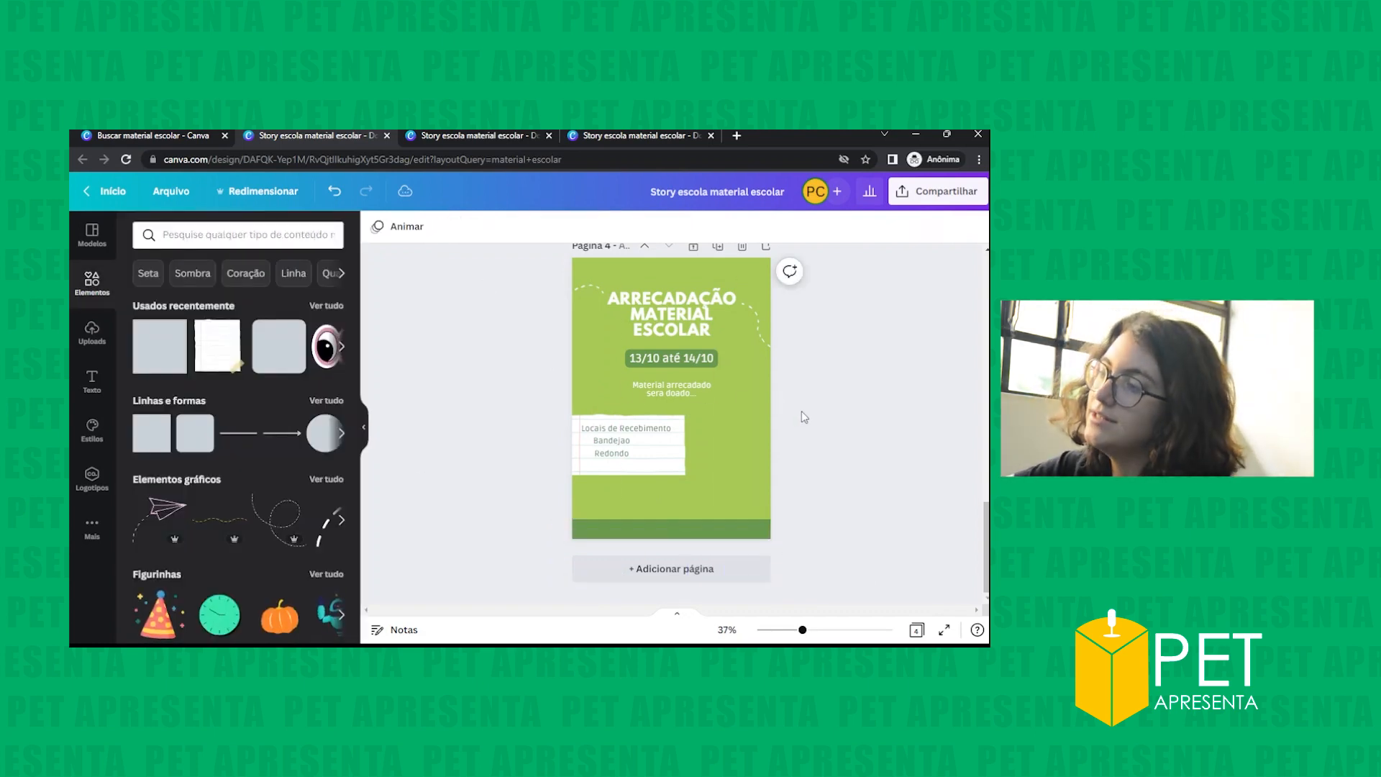
- In the other open story design, find page 9 and copy the "pet computação" logo, cube and lettering together, from its green band
click(627, 528)
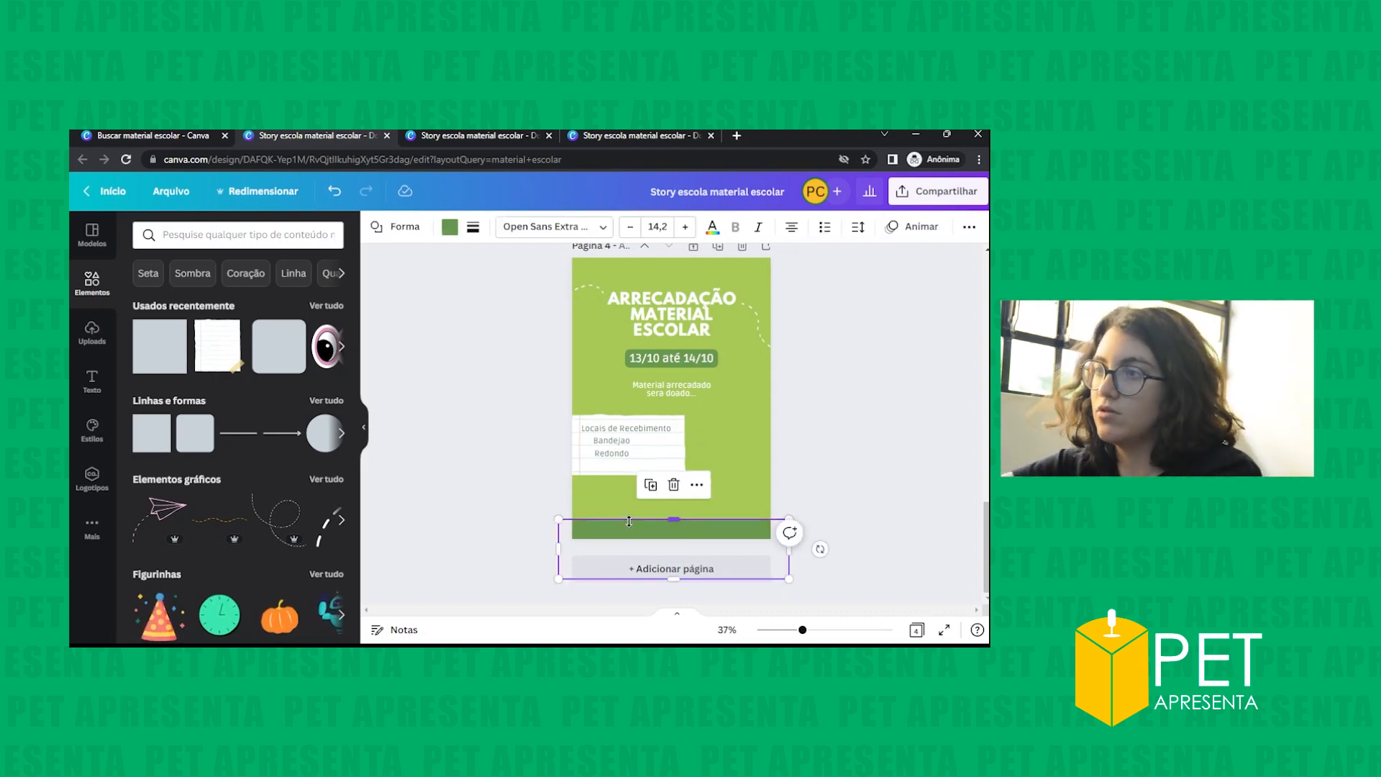
click(447, 136)
scroll(693, 466, down, 9)
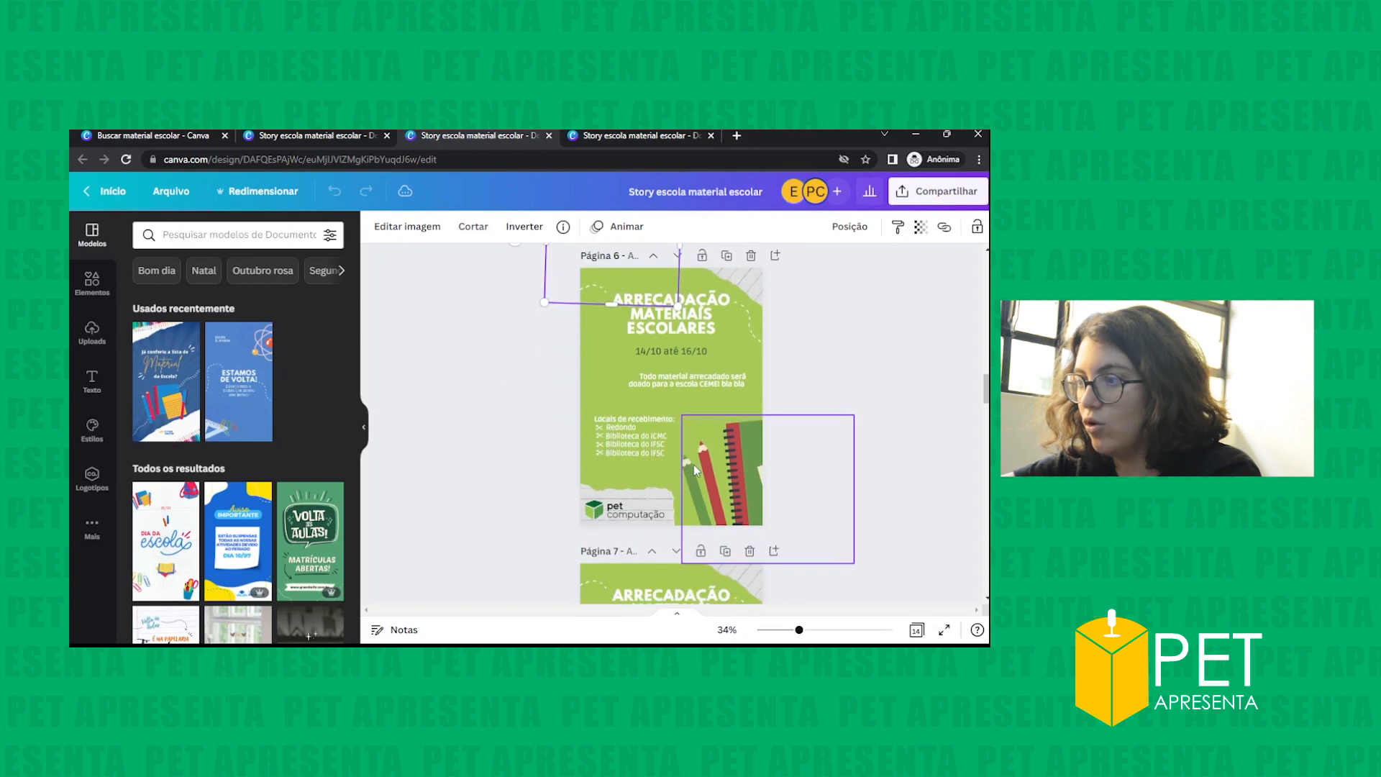
scroll(694, 464, down, 8)
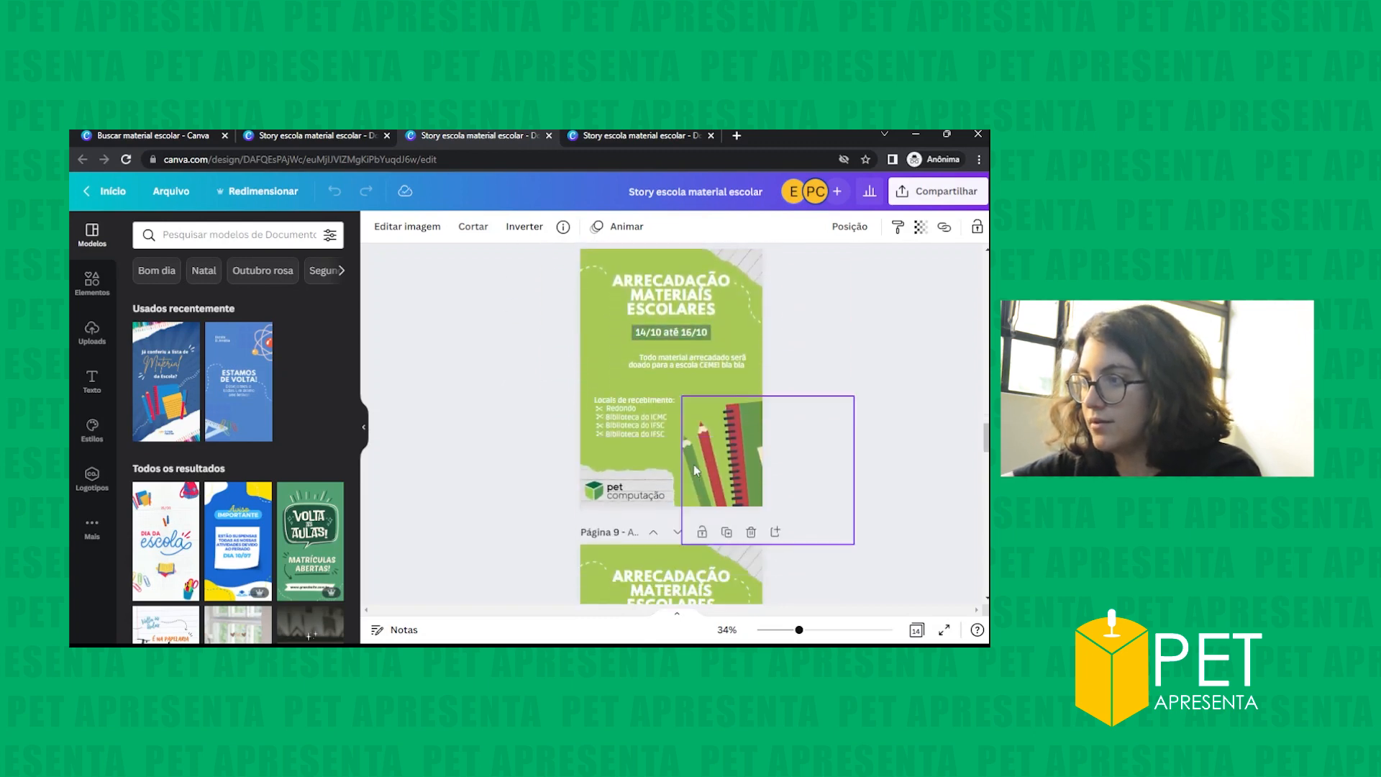
scroll(693, 465, down, 3)
scroll(652, 475, up, 2)
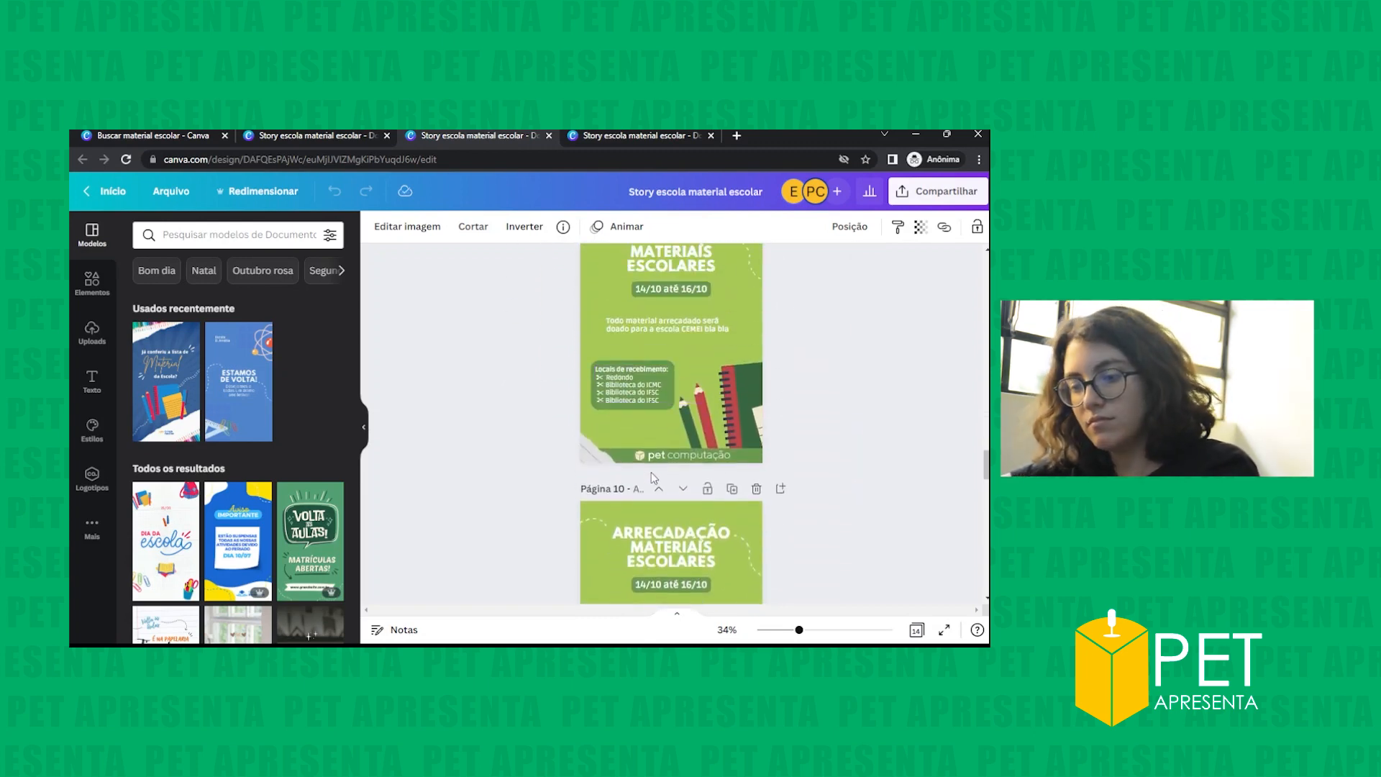
click(639, 454)
double_click(676, 455)
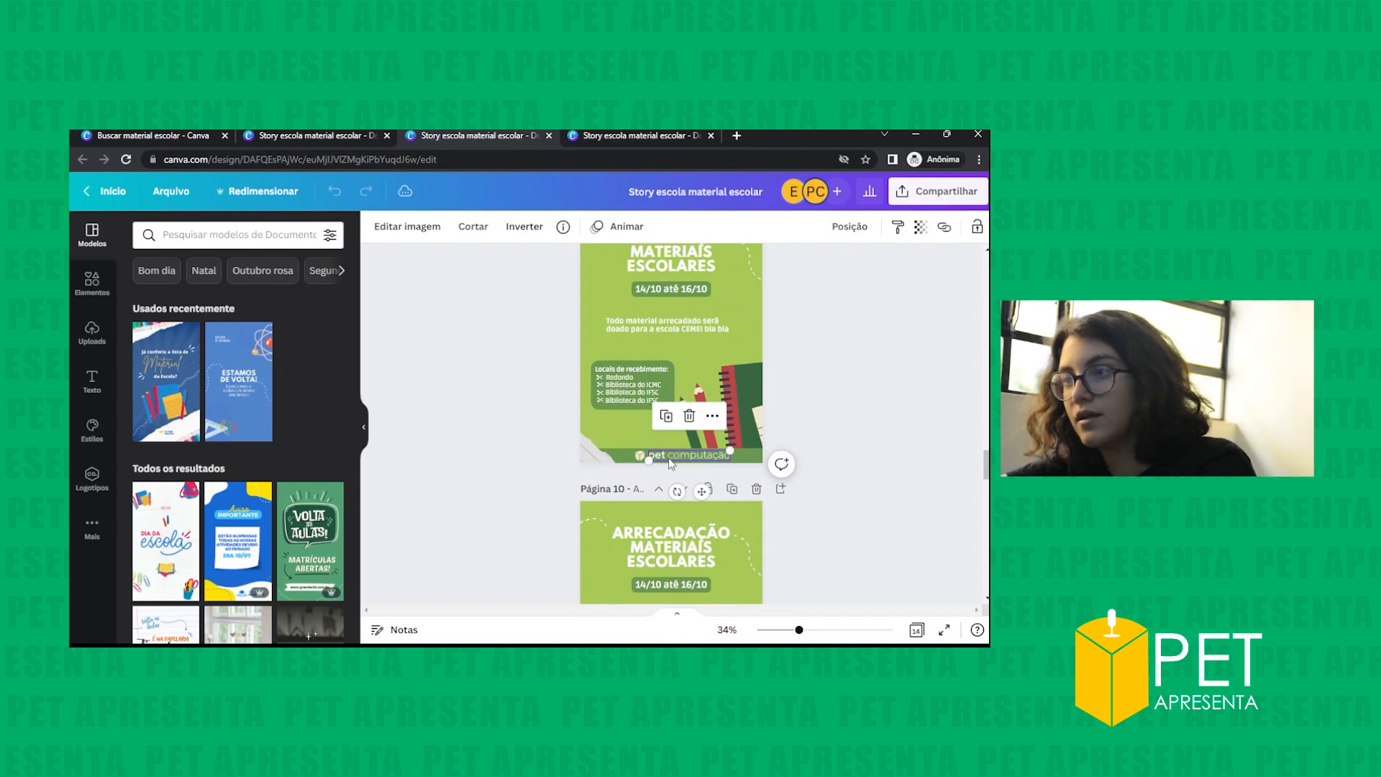
shift+click(675, 457)
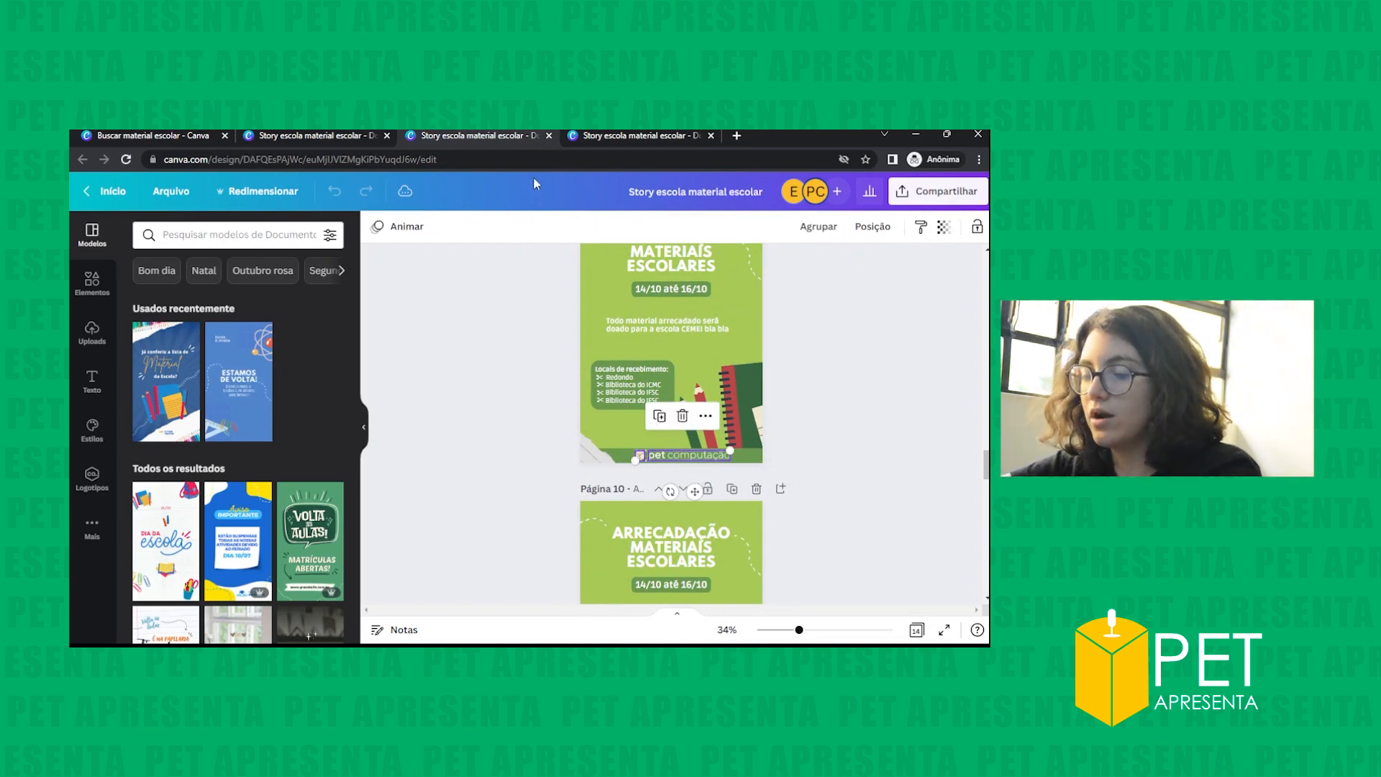
- Return to the first story design, paste the "pet computação" logo on page 4 and centre it within the green band
click(326, 137)
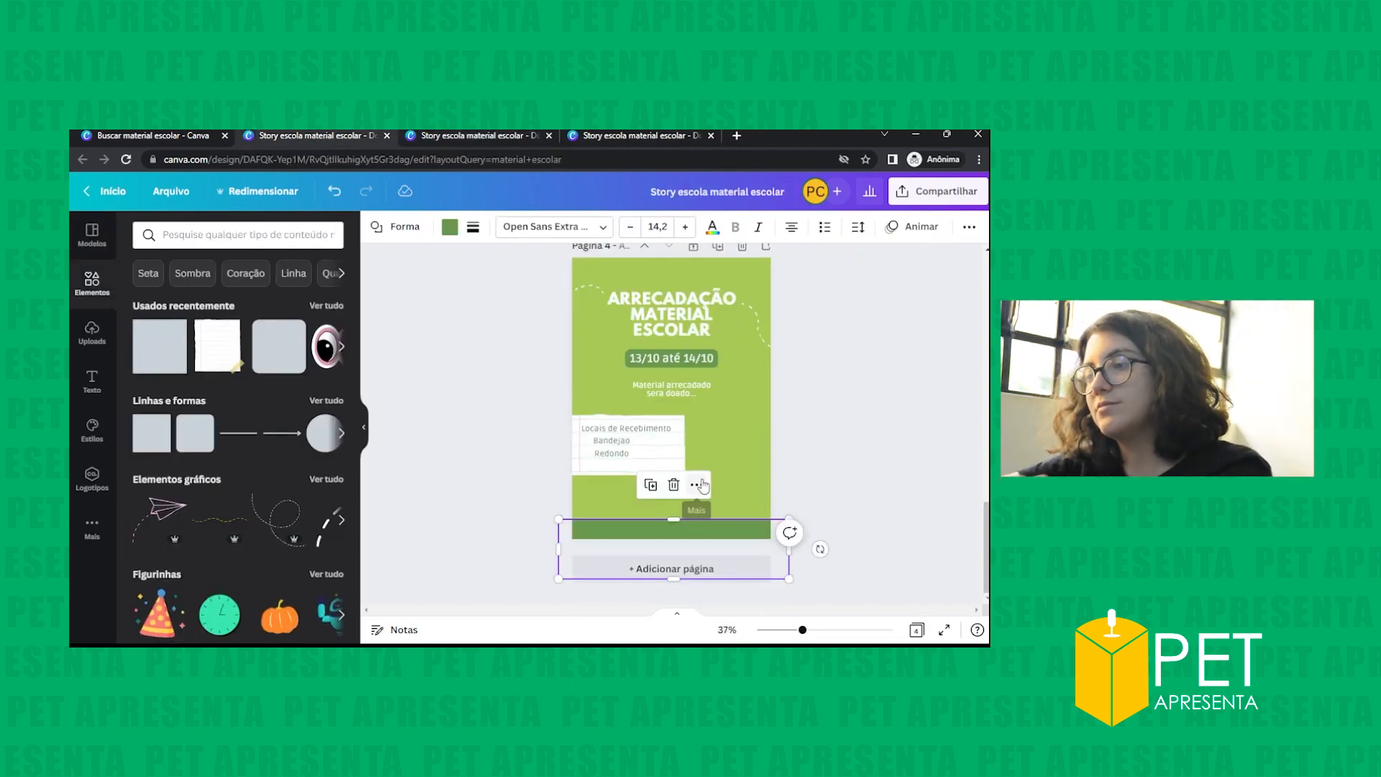
key(ctrl+v)
click(801, 473)
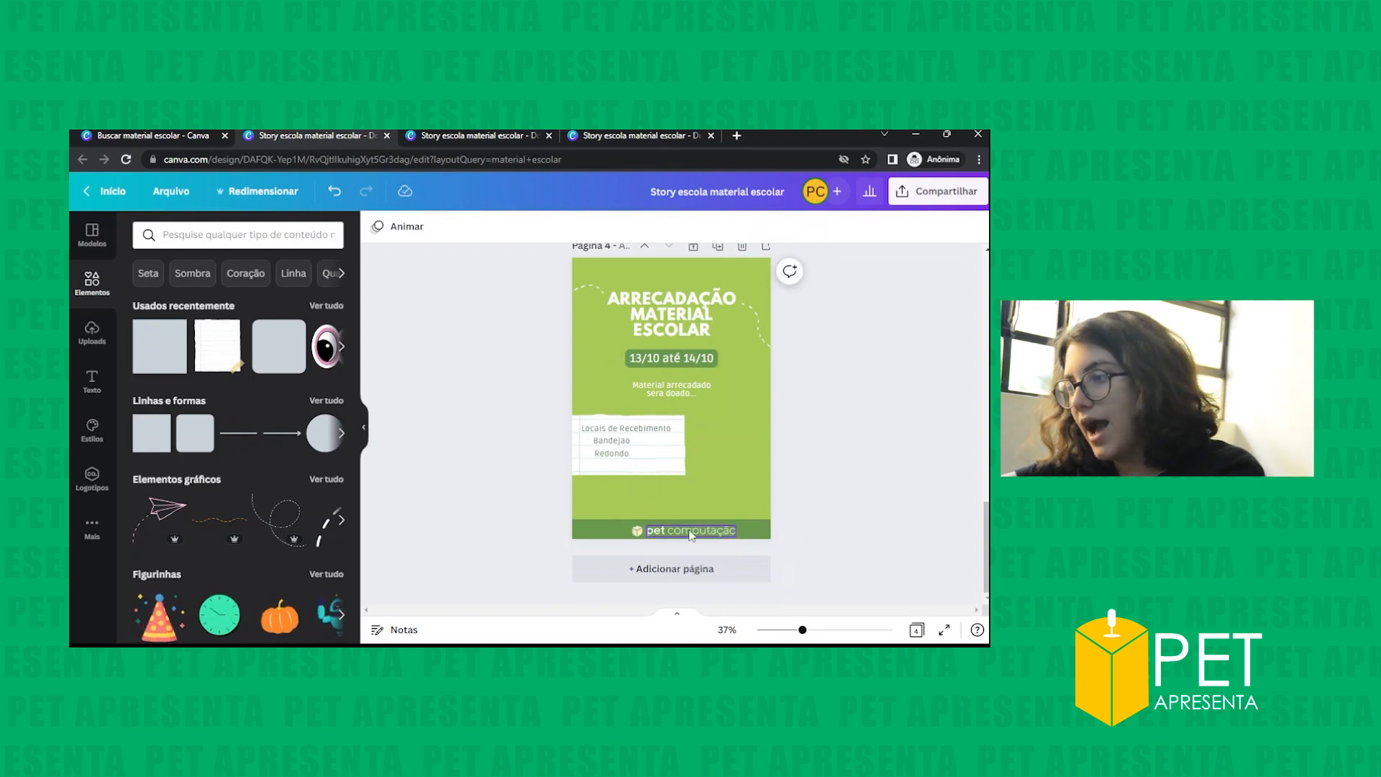
click(636, 530)
shift+click(669, 531)
drag(674, 529, 669, 526)
click(727, 511)
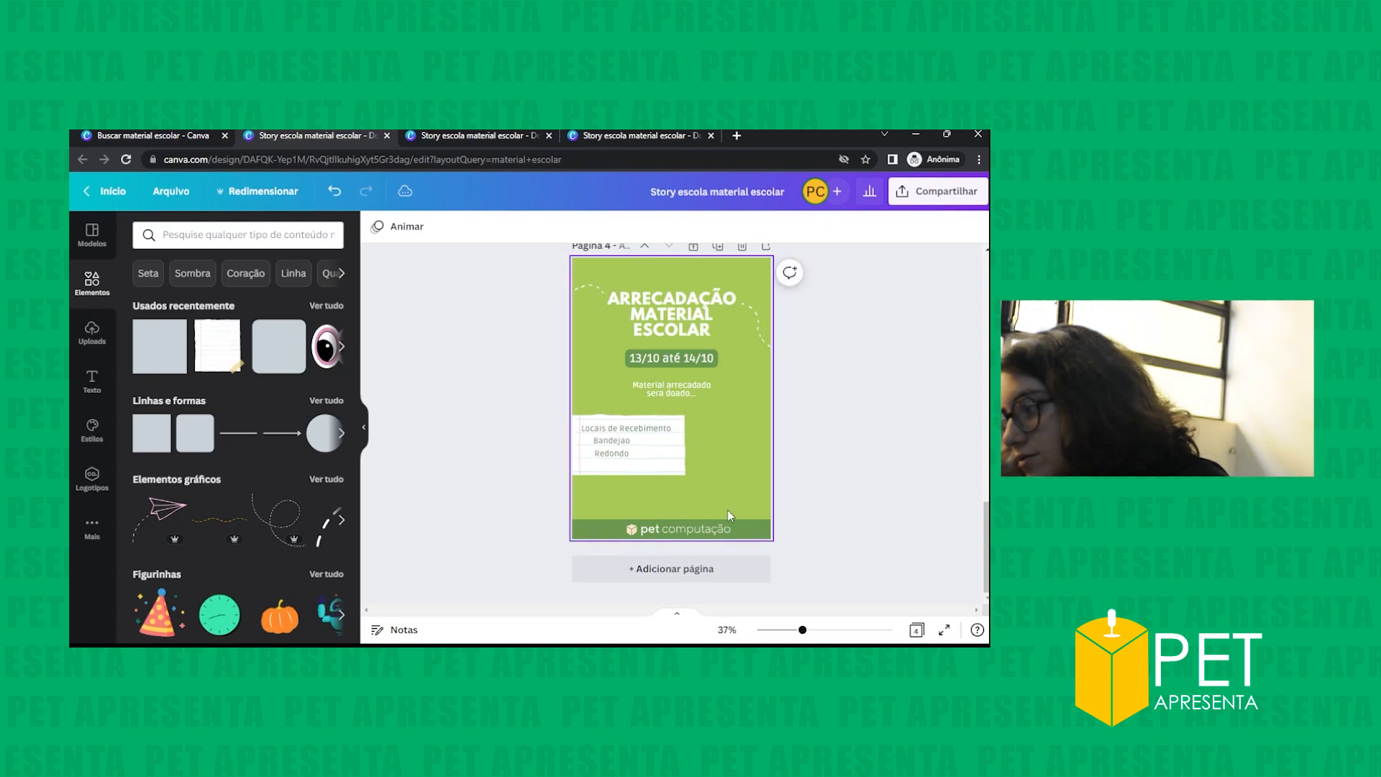
- Turn the logo's beige cube white by applying the last greyscale image filter to it
click(629, 530)
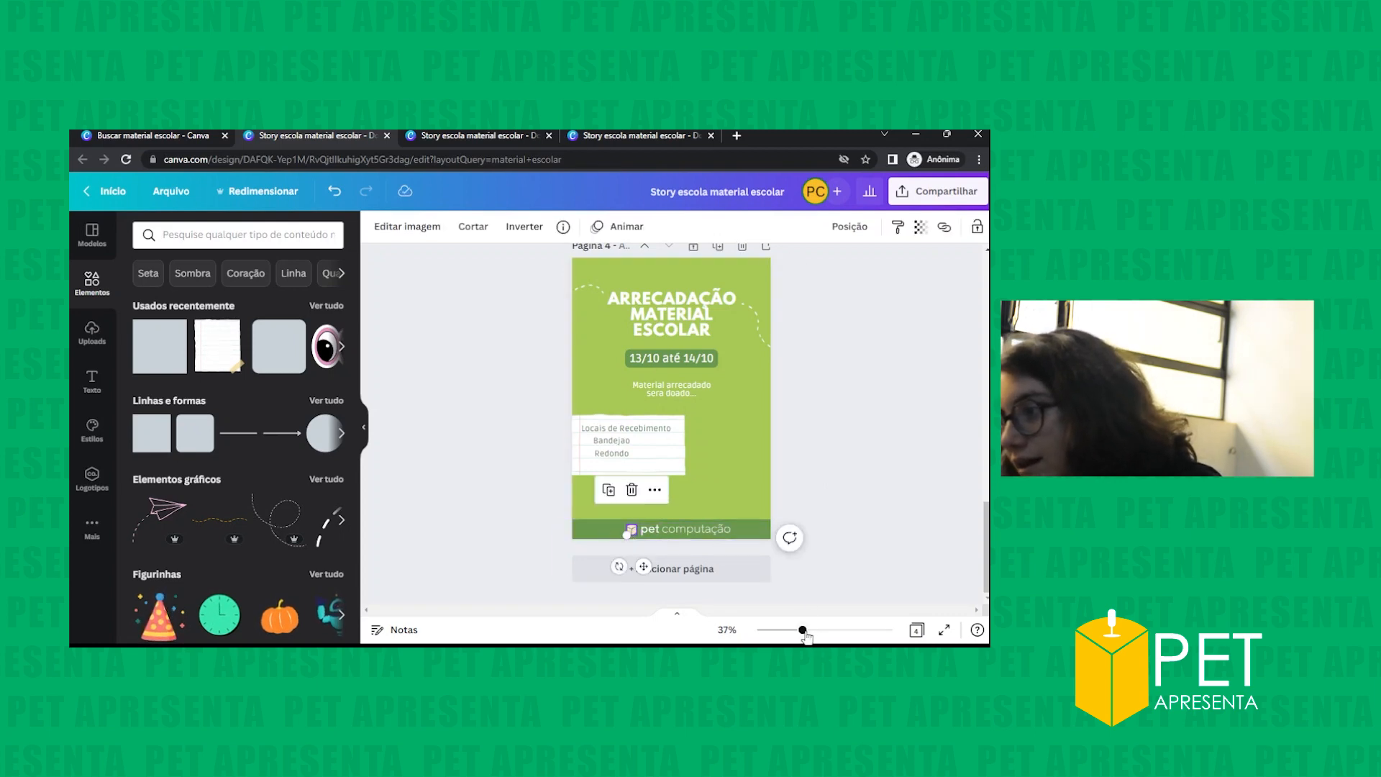
drag(803, 631, 833, 630)
scroll(740, 520, down, 3)
click(632, 519)
click(633, 529)
click(635, 540)
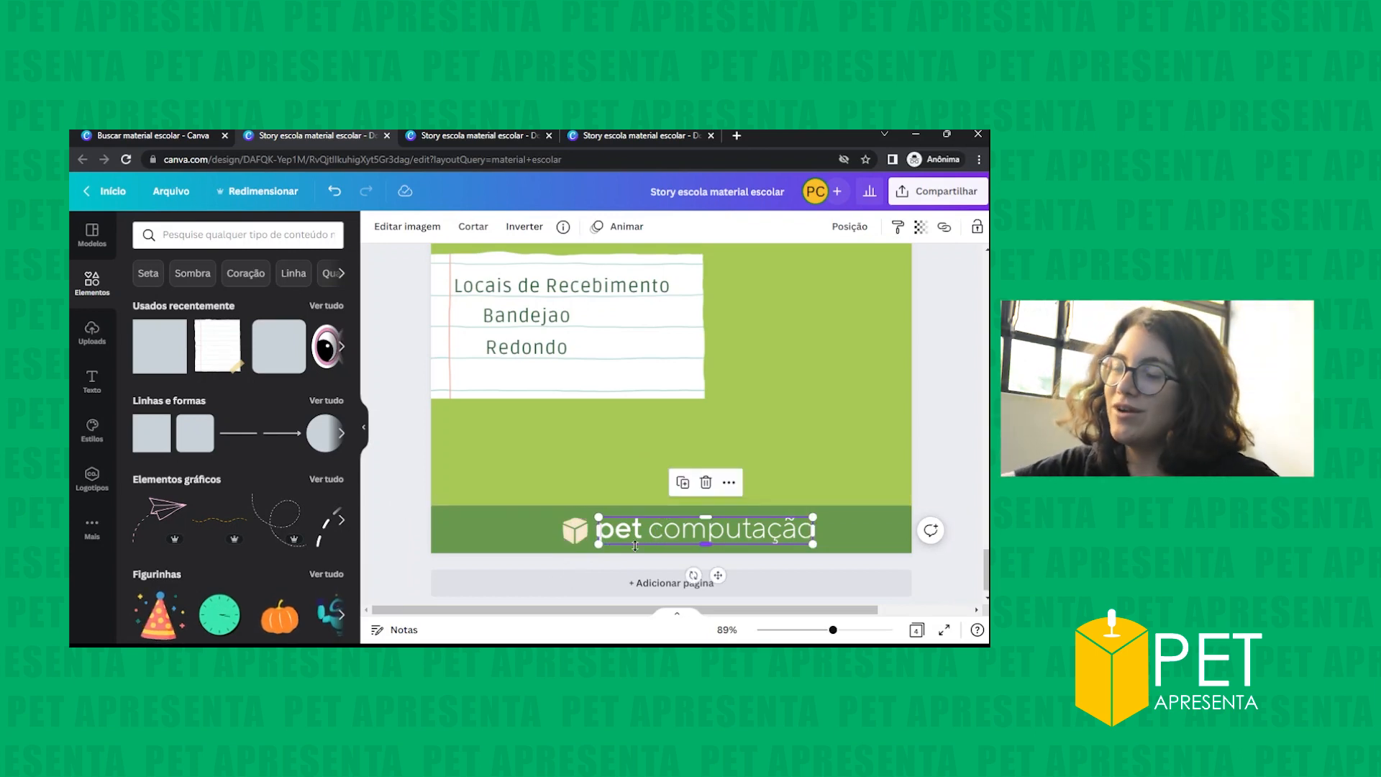
click(575, 530)
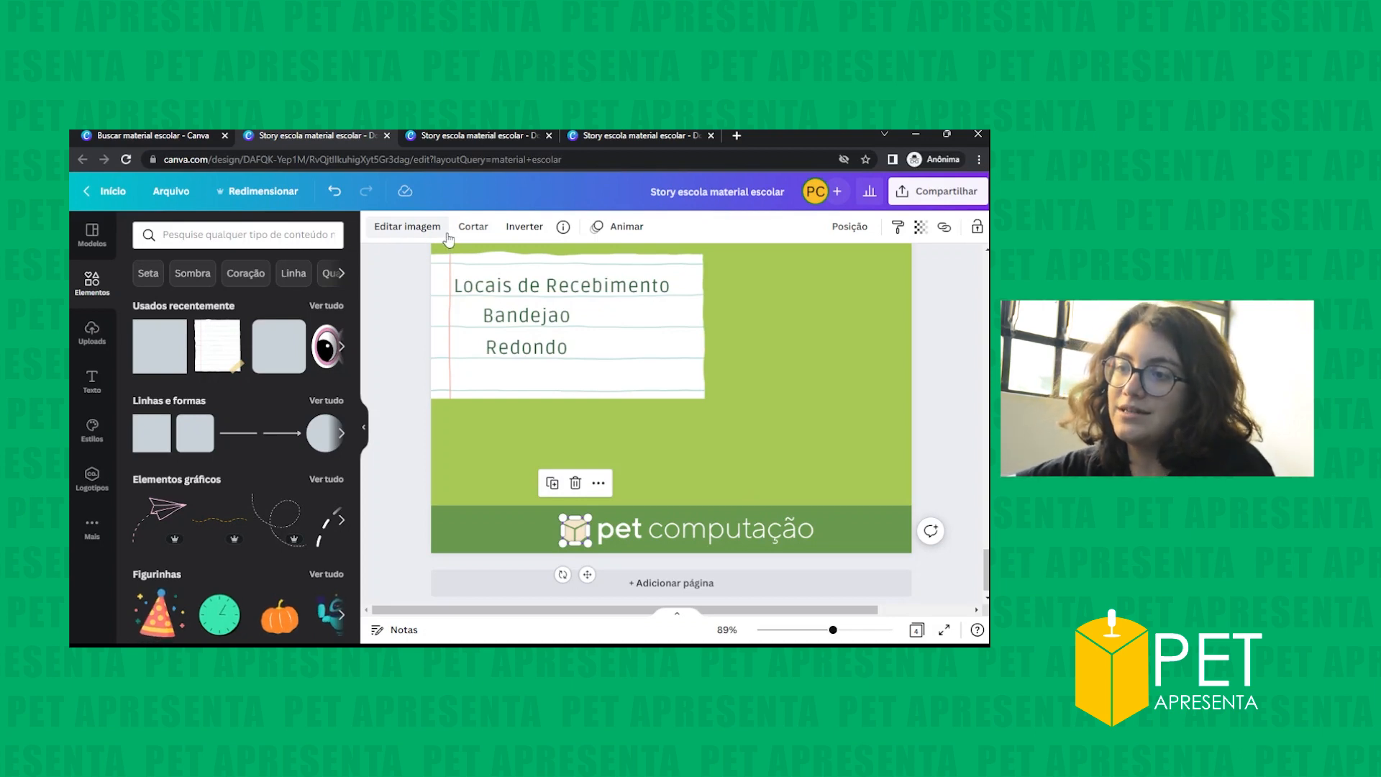
click(408, 226)
scroll(317, 453, down, 2)
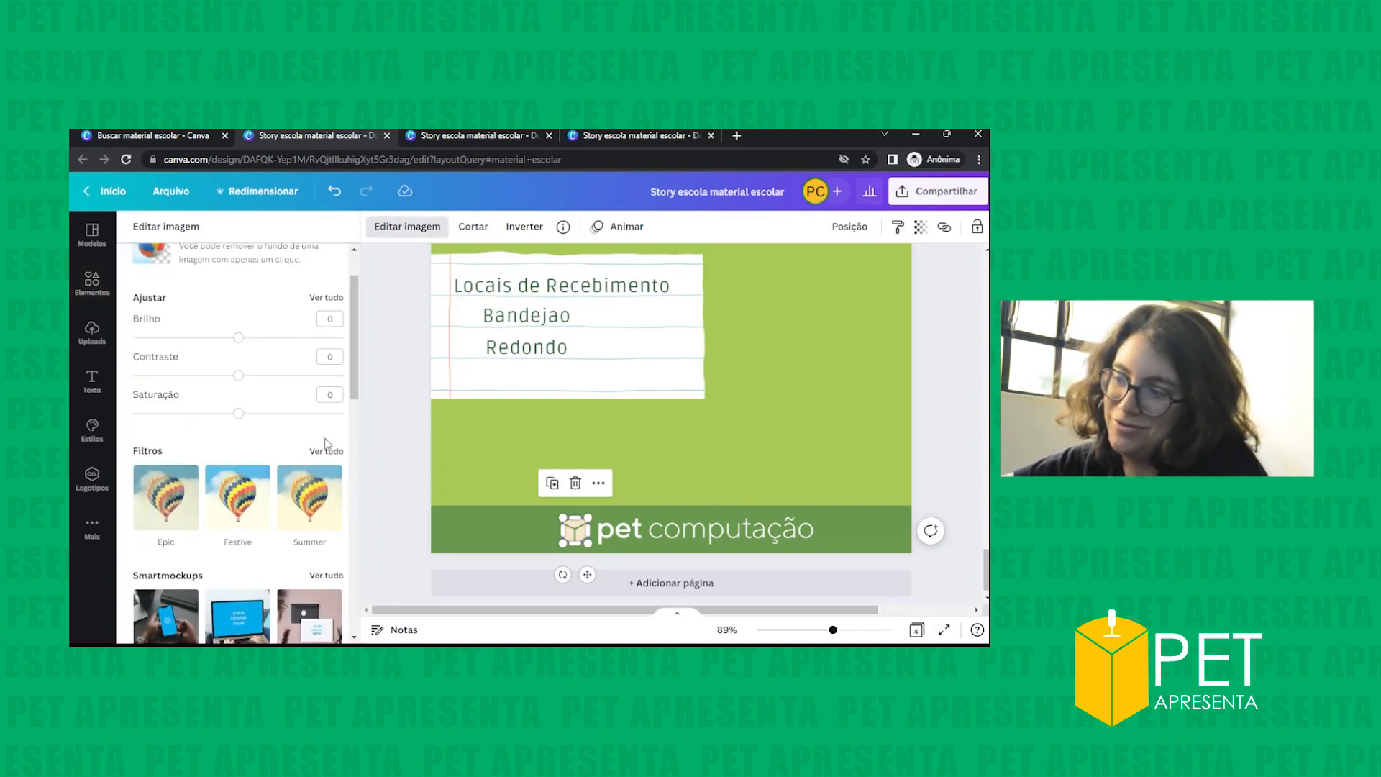
click(321, 444)
scroll(321, 454, down, 4)
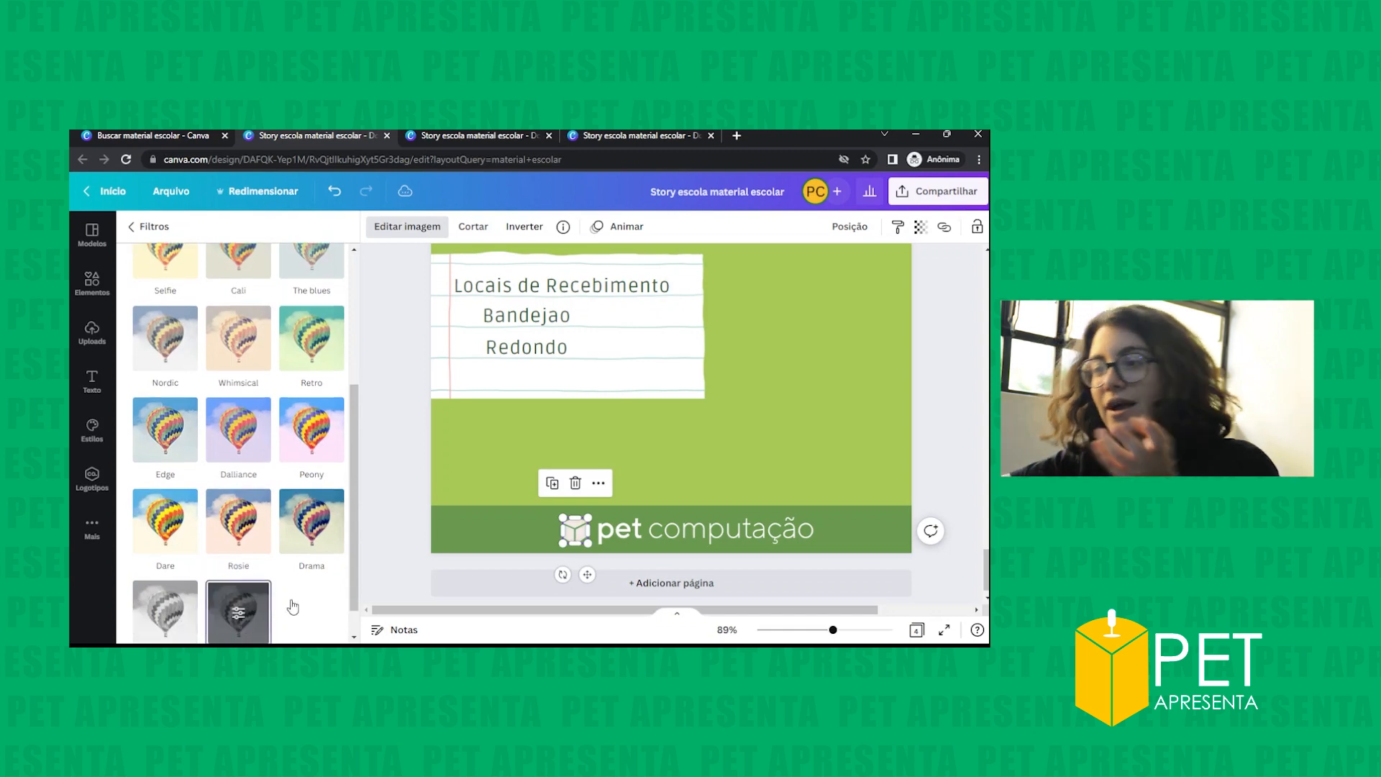
click(713, 426)
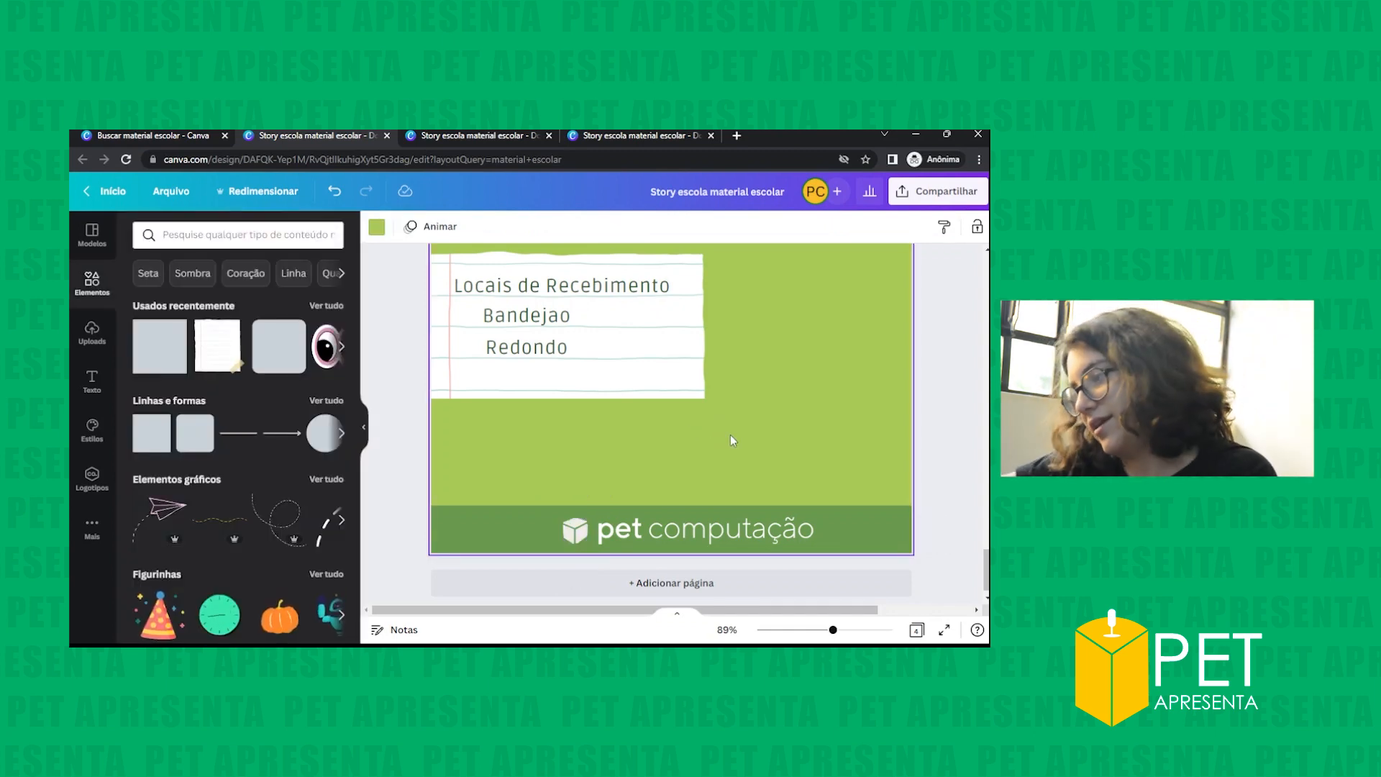
- Copy the pencils and notebook illustration from page 3 and paste it into the lower right corner of page 4
mouse_move(833, 630)
mouse_down()
mouse_move(798, 632)
mouse_move(820, 631)
mouse_up()
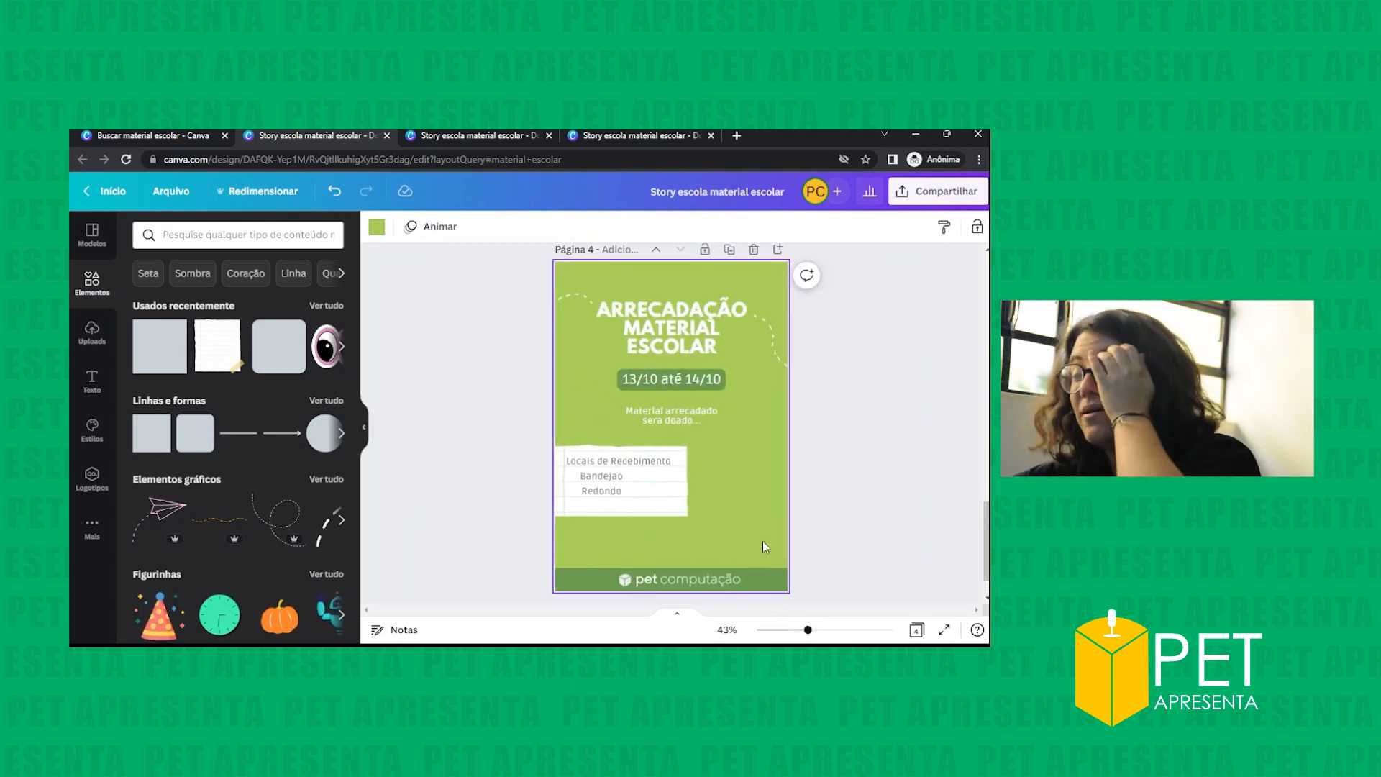
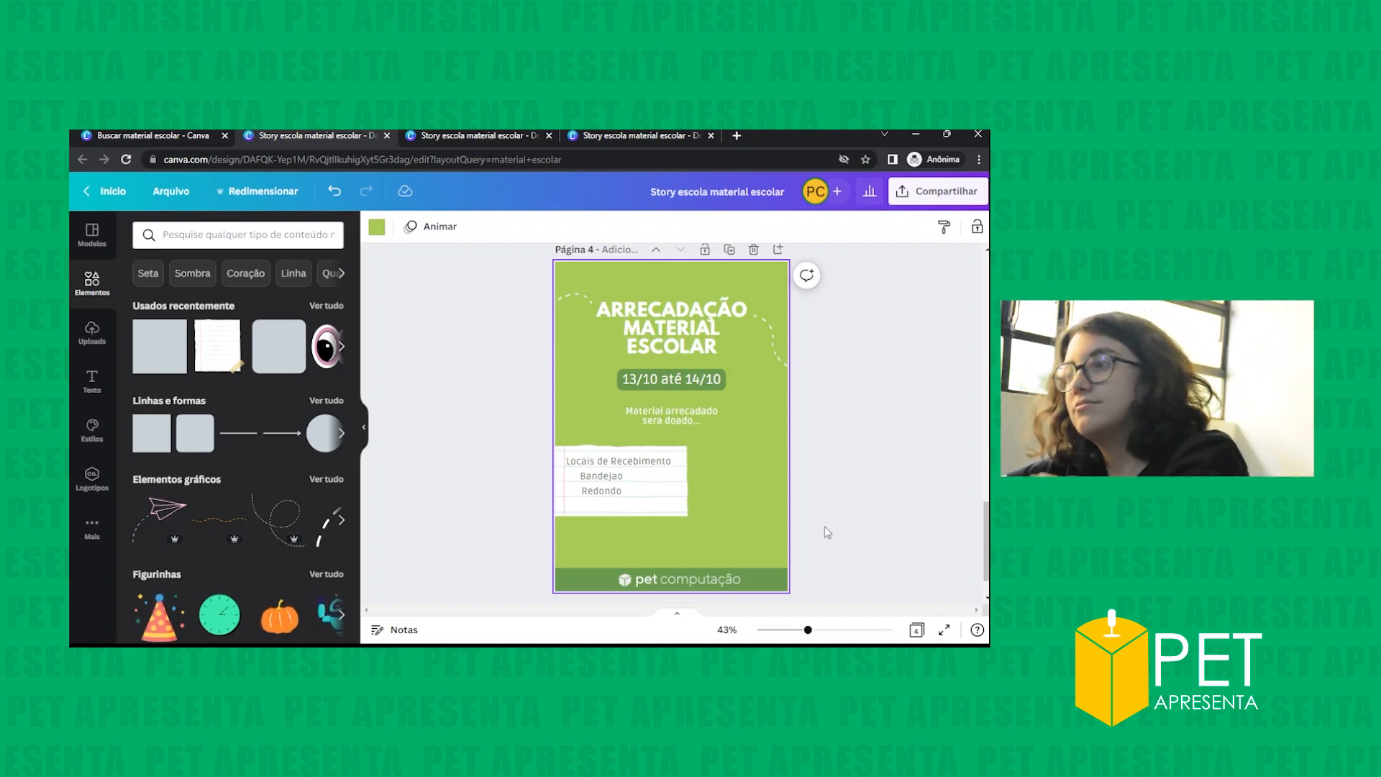
scroll(739, 461, down, 1)
scroll(740, 462, up, 7)
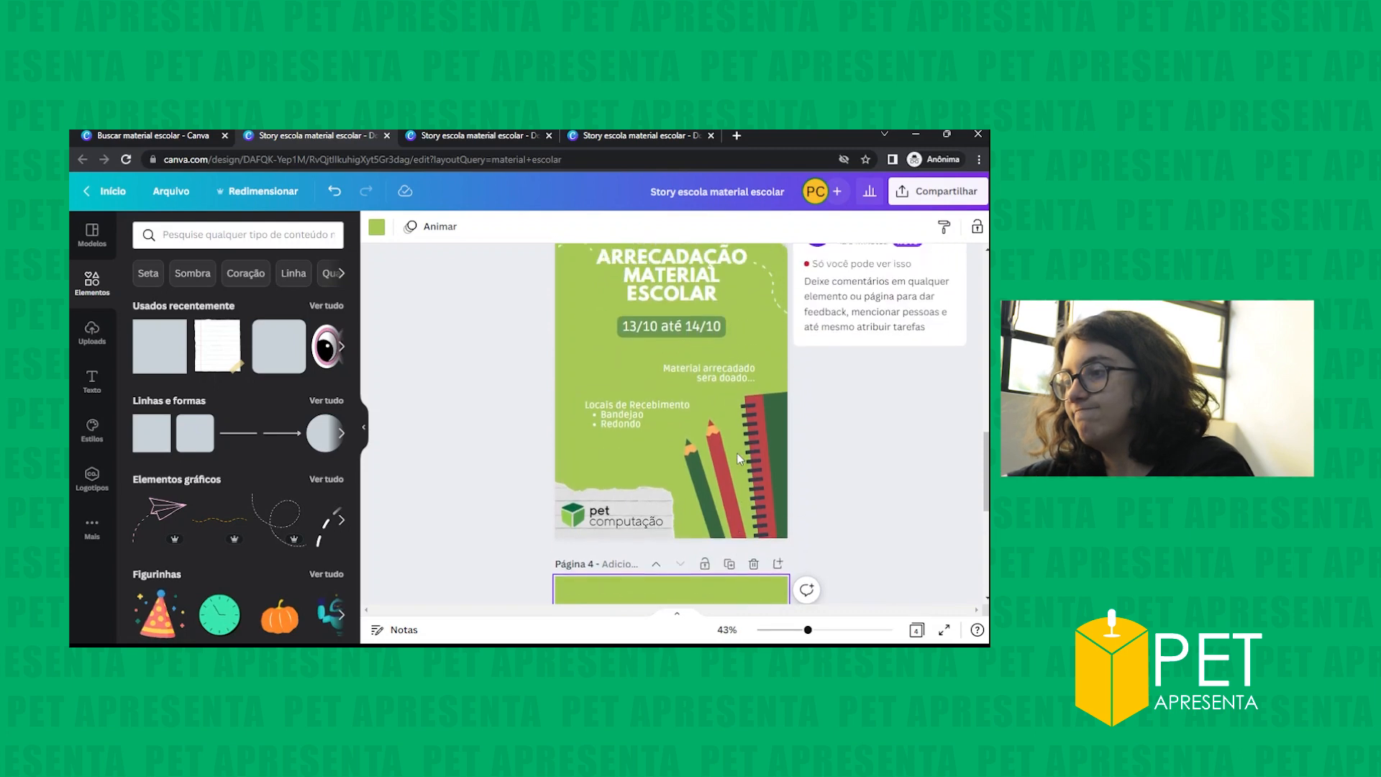
click(738, 469)
scroll(730, 487, down, 5)
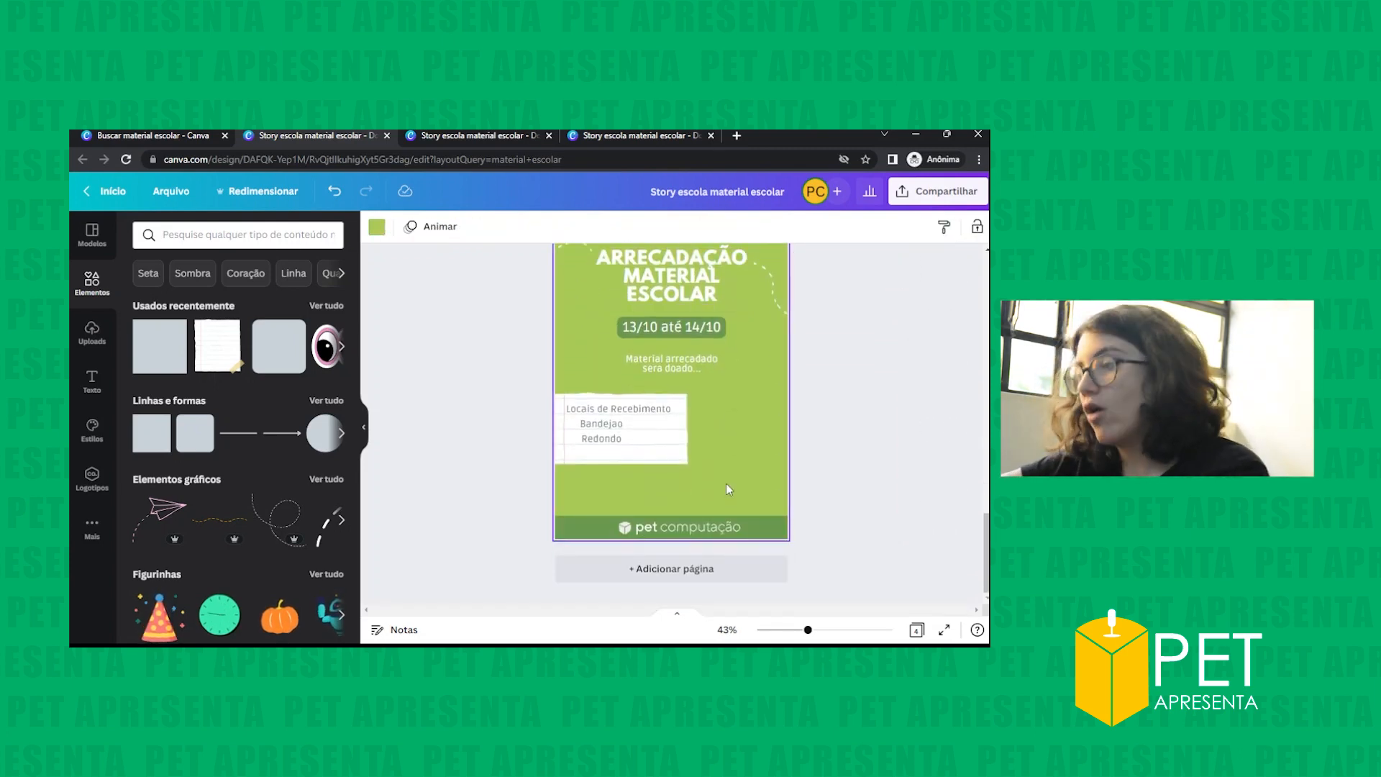
key(ctrl+v)
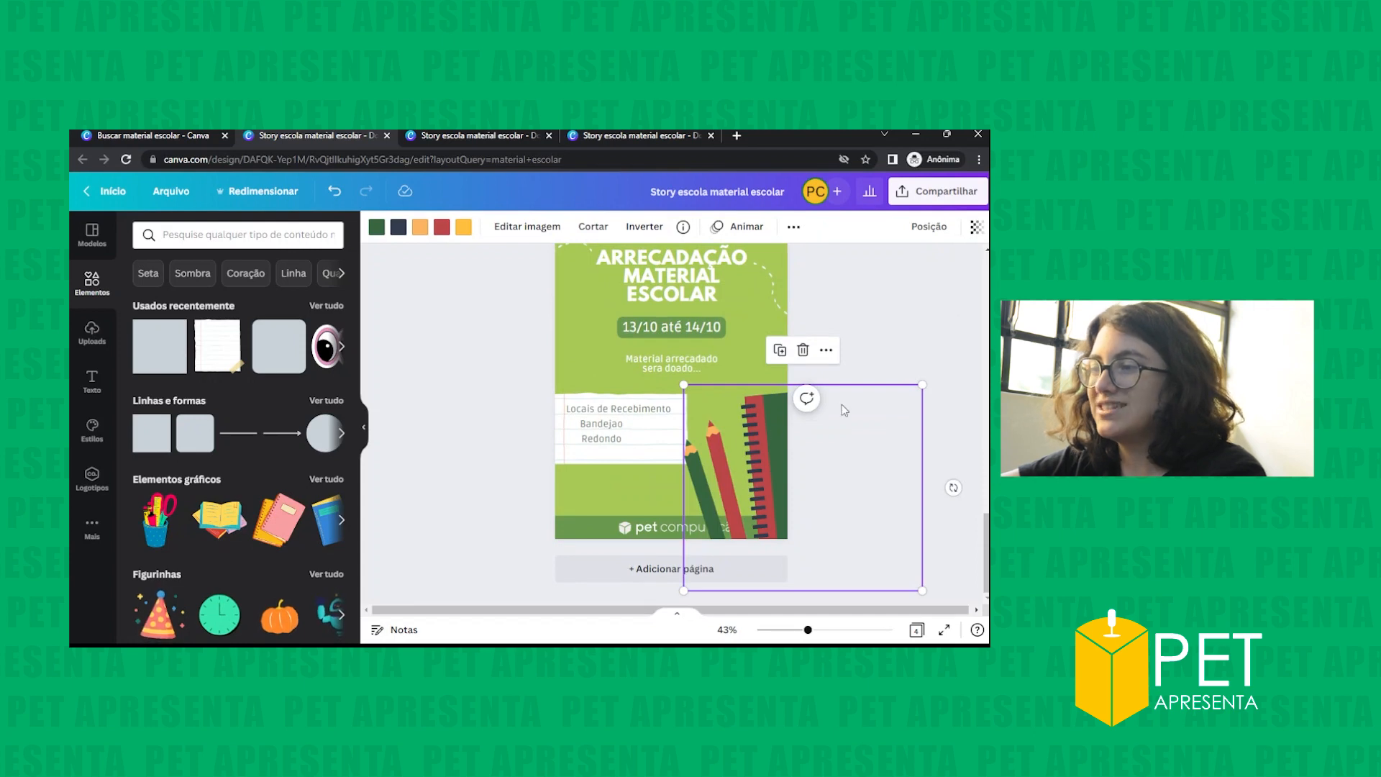
- Shift the "pet computação" cube and lettering left along the green band, clear of the pencils
click(624, 533)
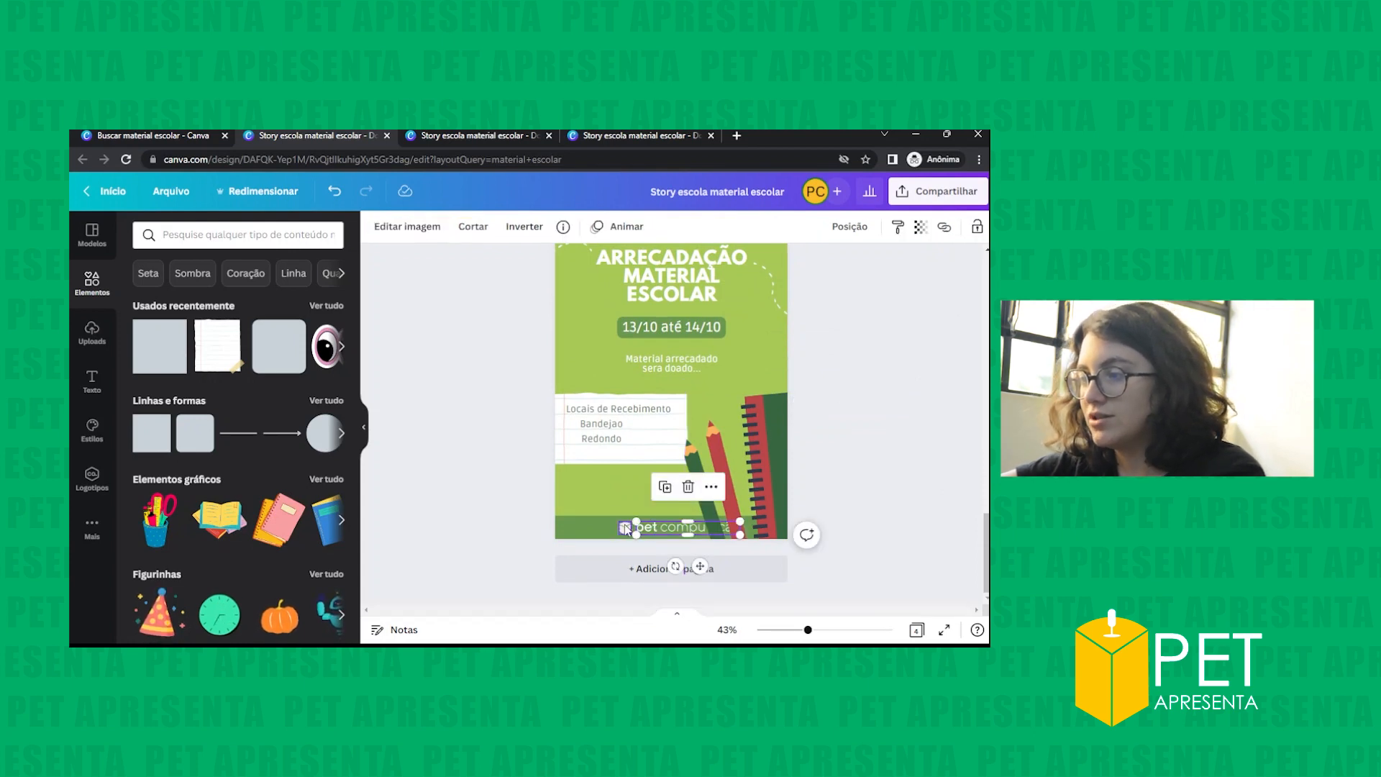
drag(677, 524, 625, 525)
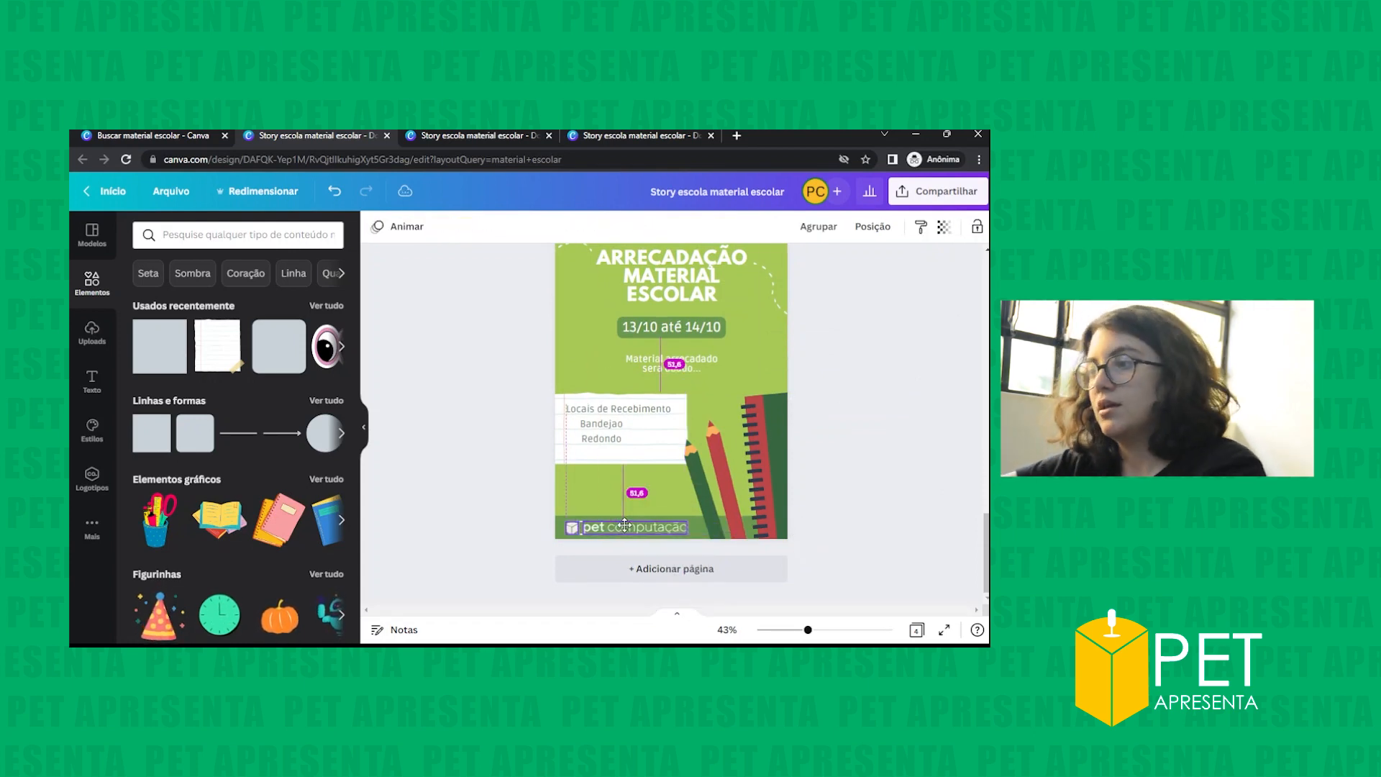
click(870, 398)
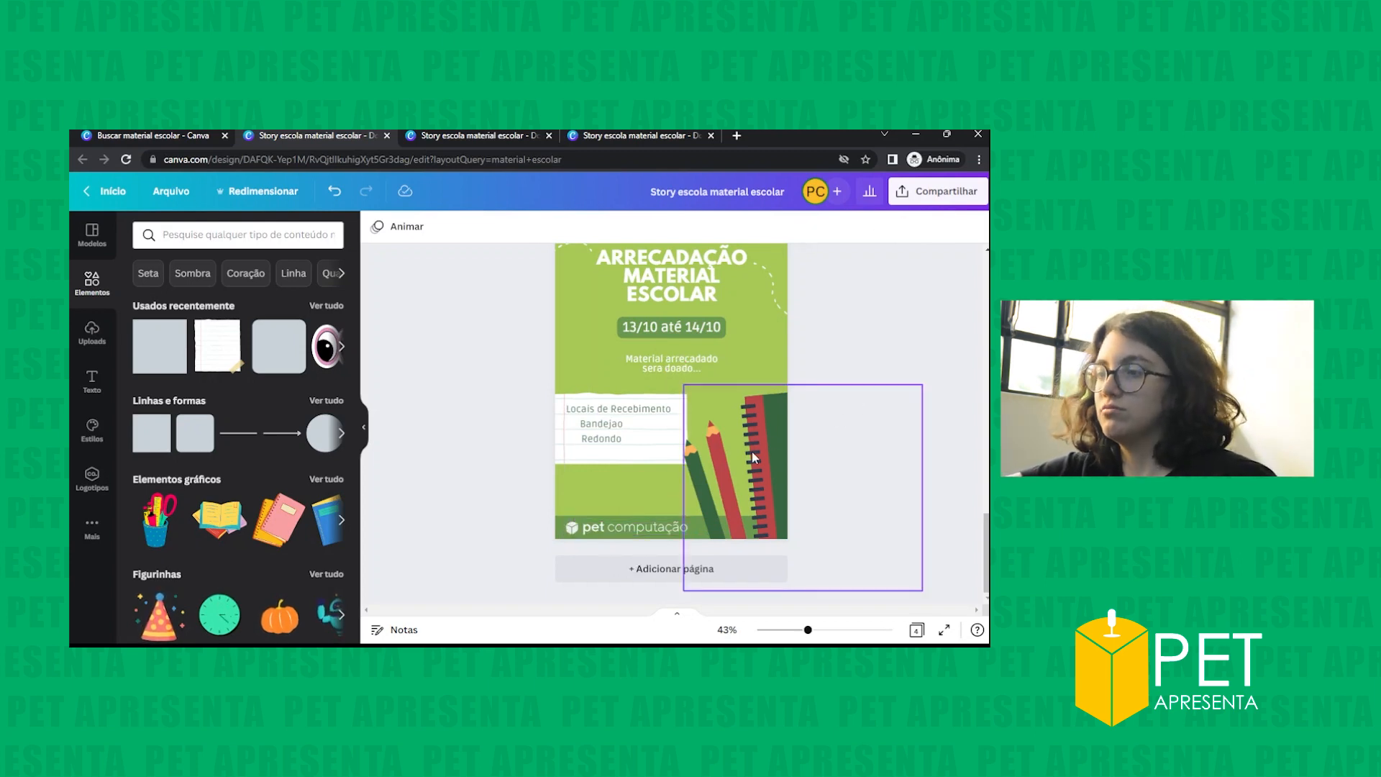
- Examine up close how the pencils and notebook illustration meets the notebook paper on page 4
scroll(756, 458, up, 3)
scroll(749, 532, down, 3)
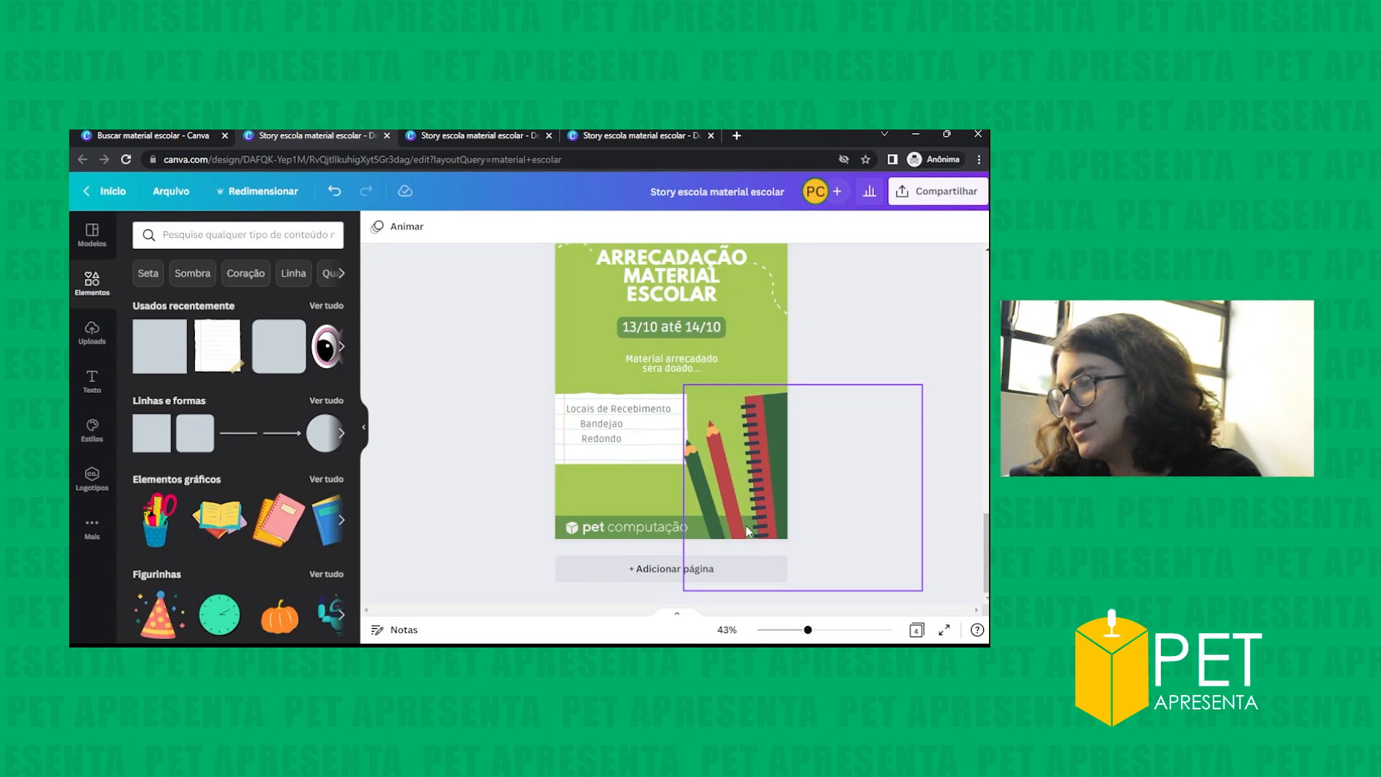
click(727, 428)
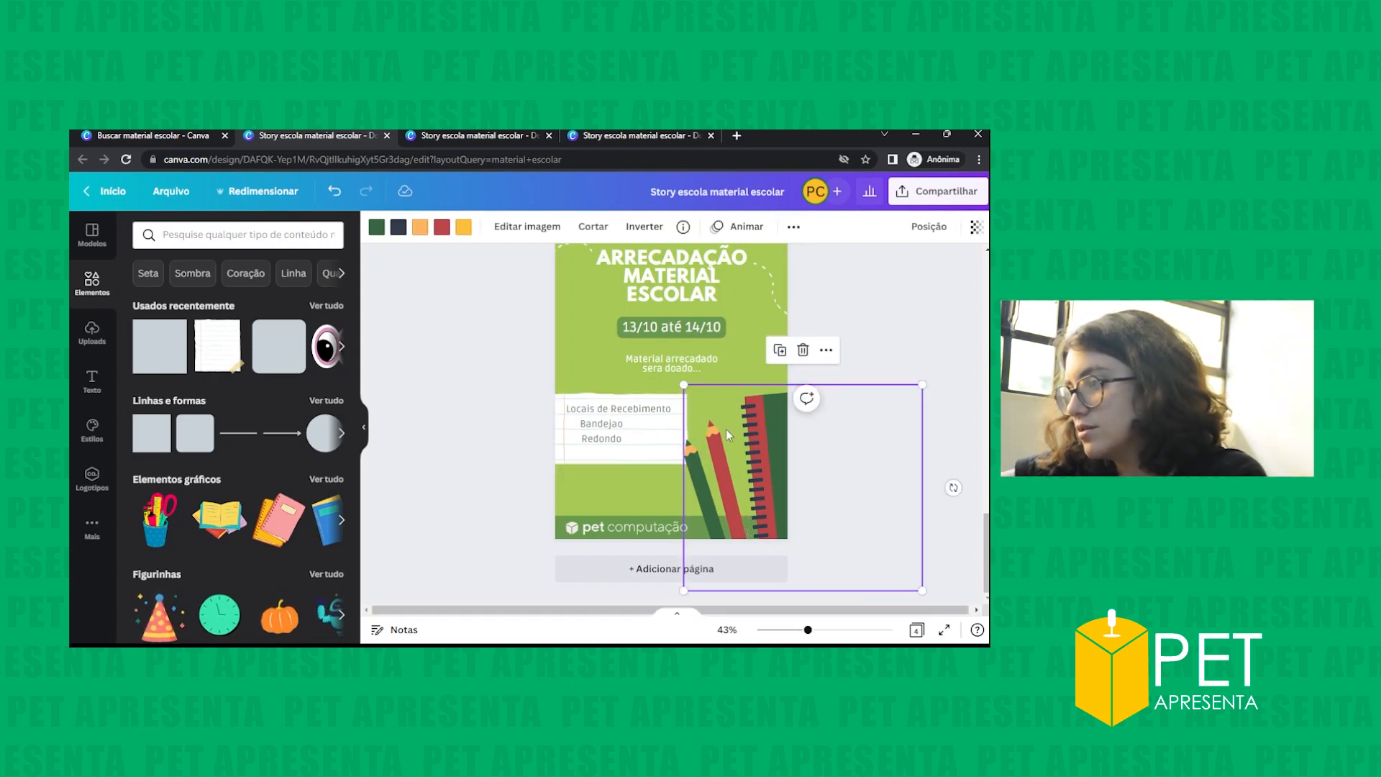
drag(808, 629, 846, 629)
scroll(820, 530, down, 1)
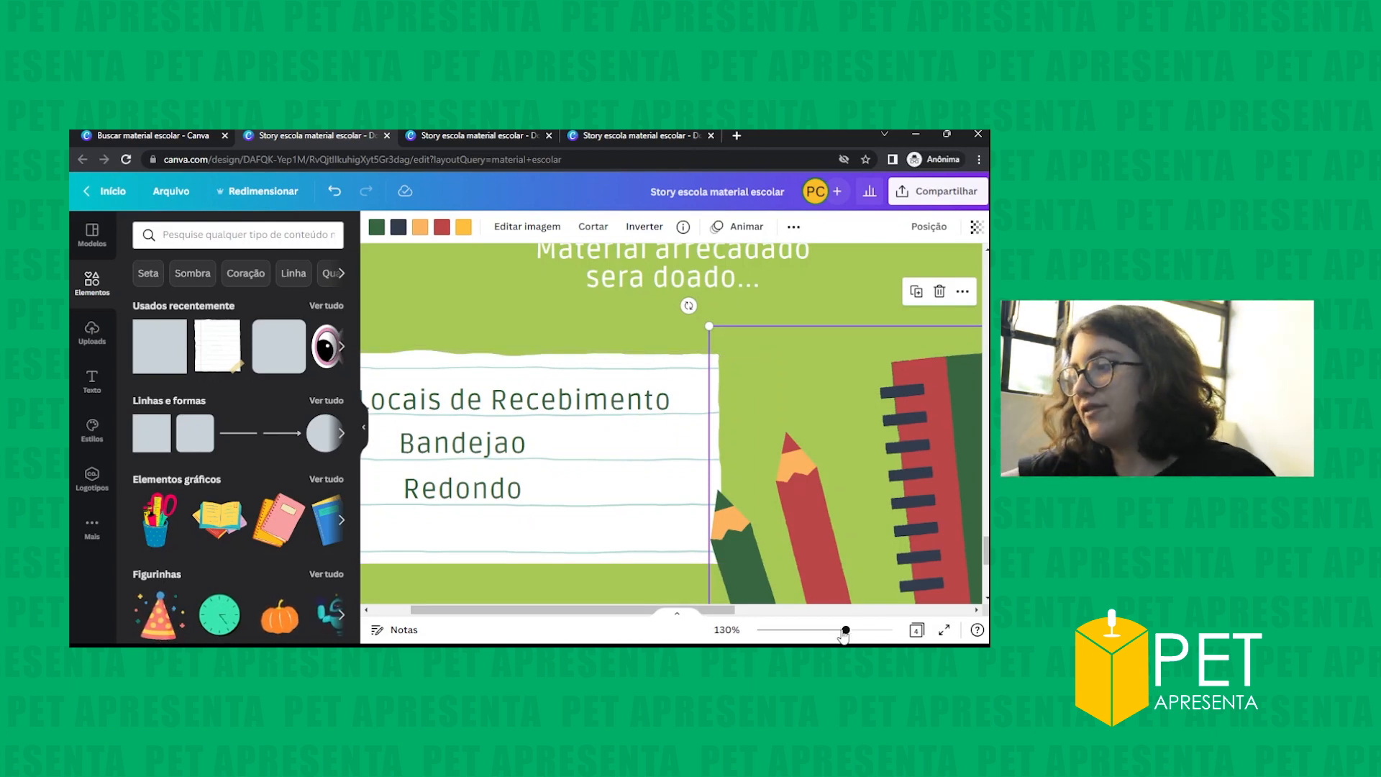
scroll(691, 512, down, 5)
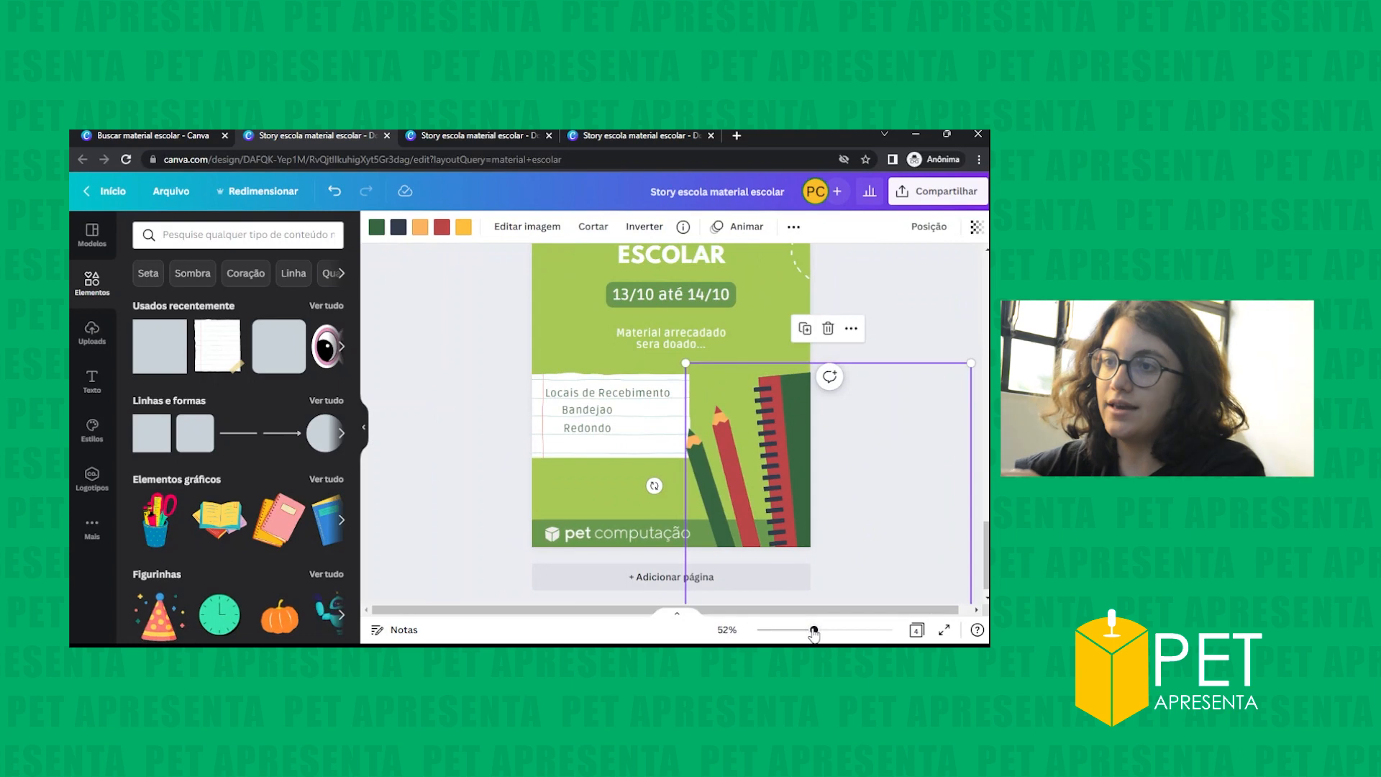
drag(814, 631, 803, 630)
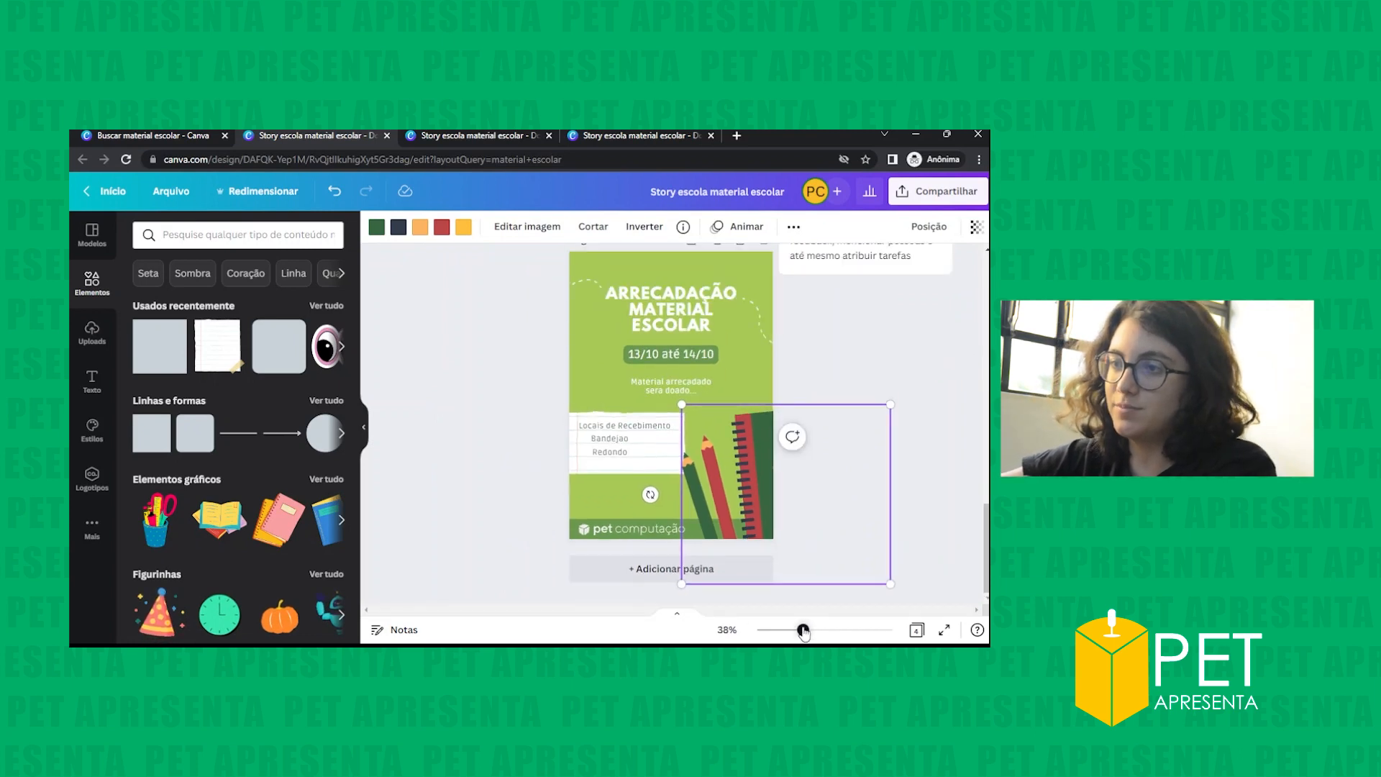
- Search the elements library for "cadernos" and add the illustration of a pink and a yellow notebook to page 4
click(195, 233)
text(cadersnos==)
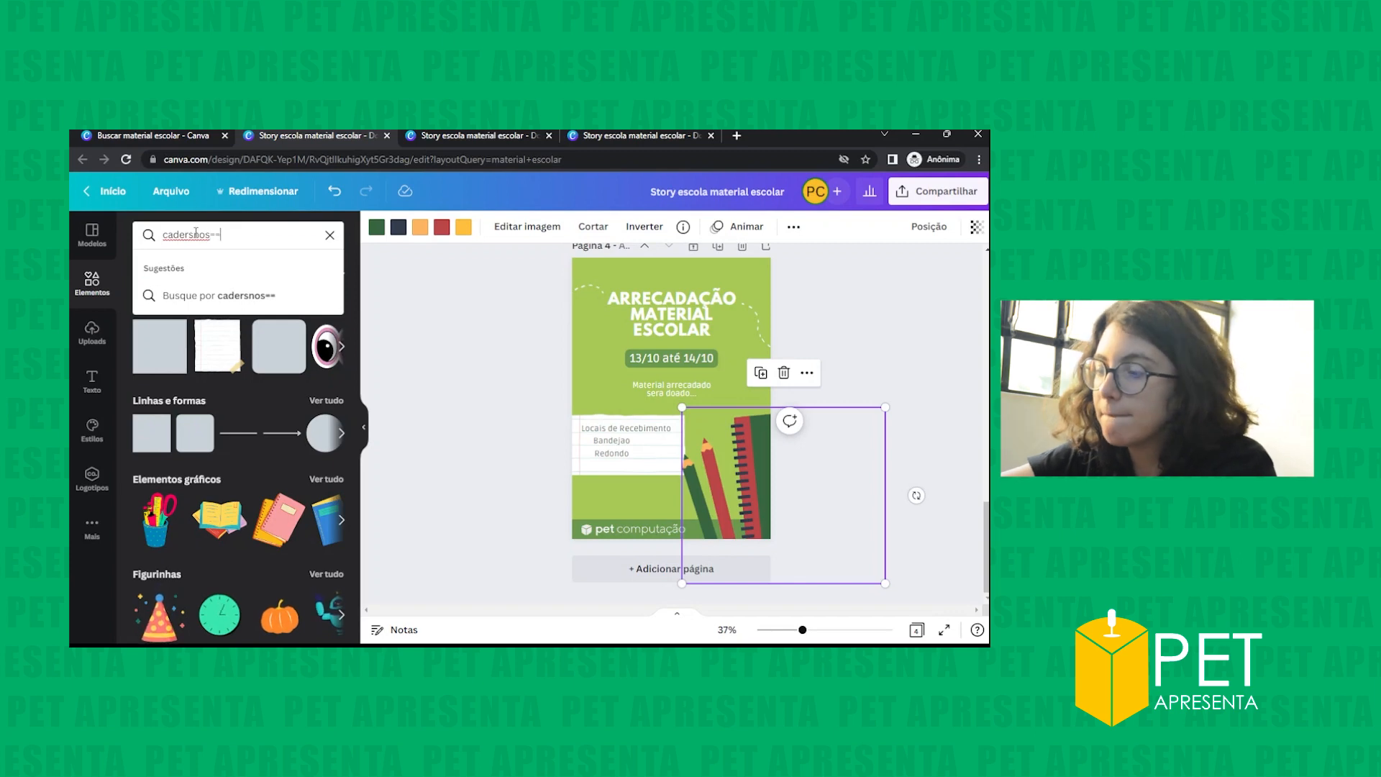
key(BackSpace)
key(BackSpace)
text(nos)
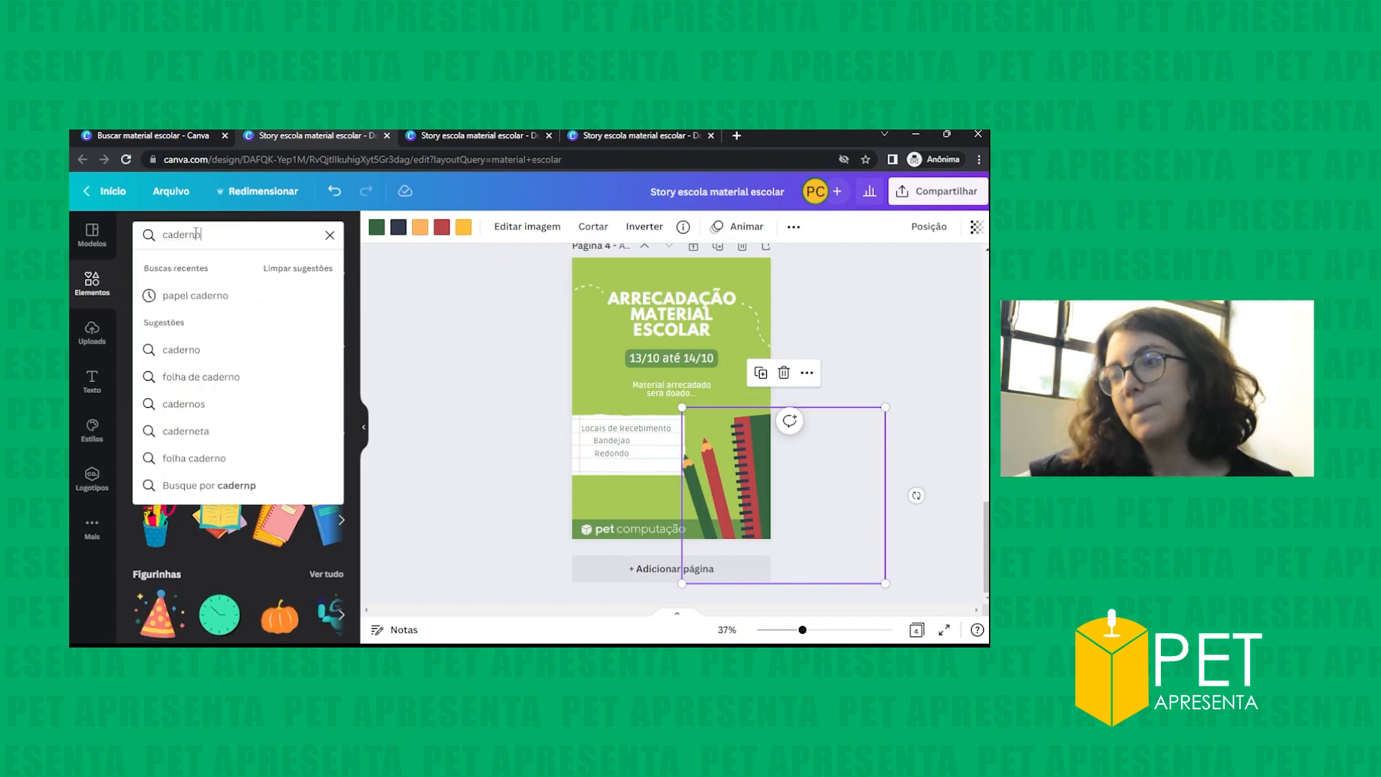
key(Return)
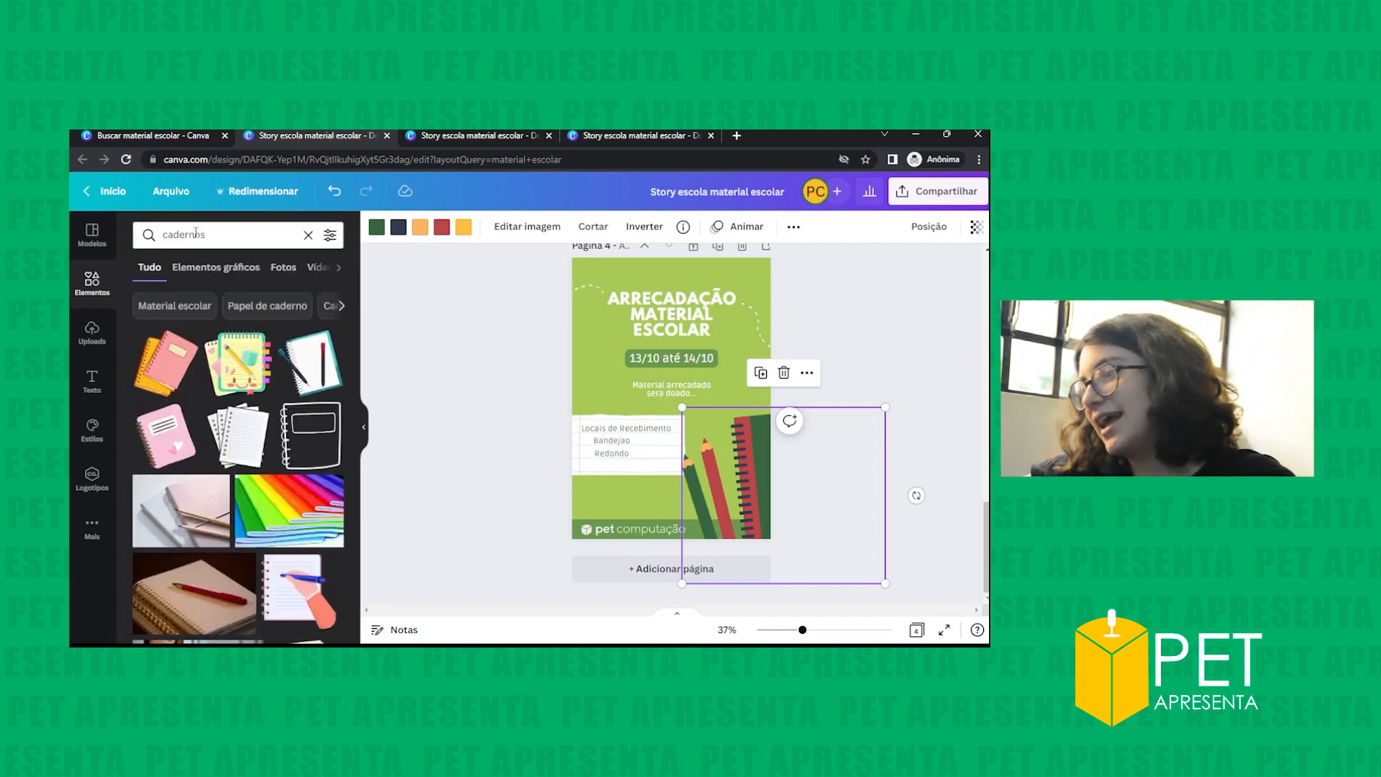
drag(166, 375, 673, 403)
- Delete the pencils and notebook illustration, then enlarge the new notebooks and place them in page 4's lower right corner
click(722, 498)
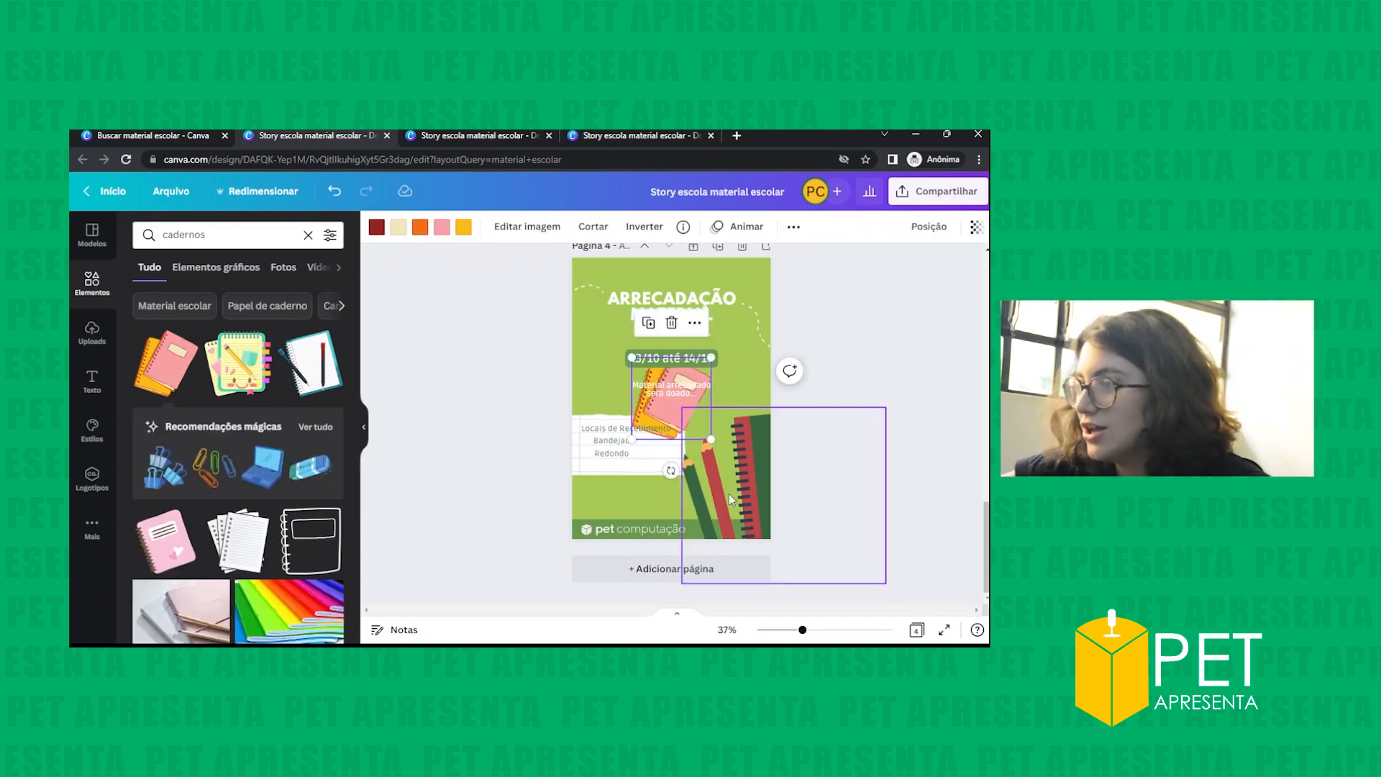
key(Delete)
click(694, 421)
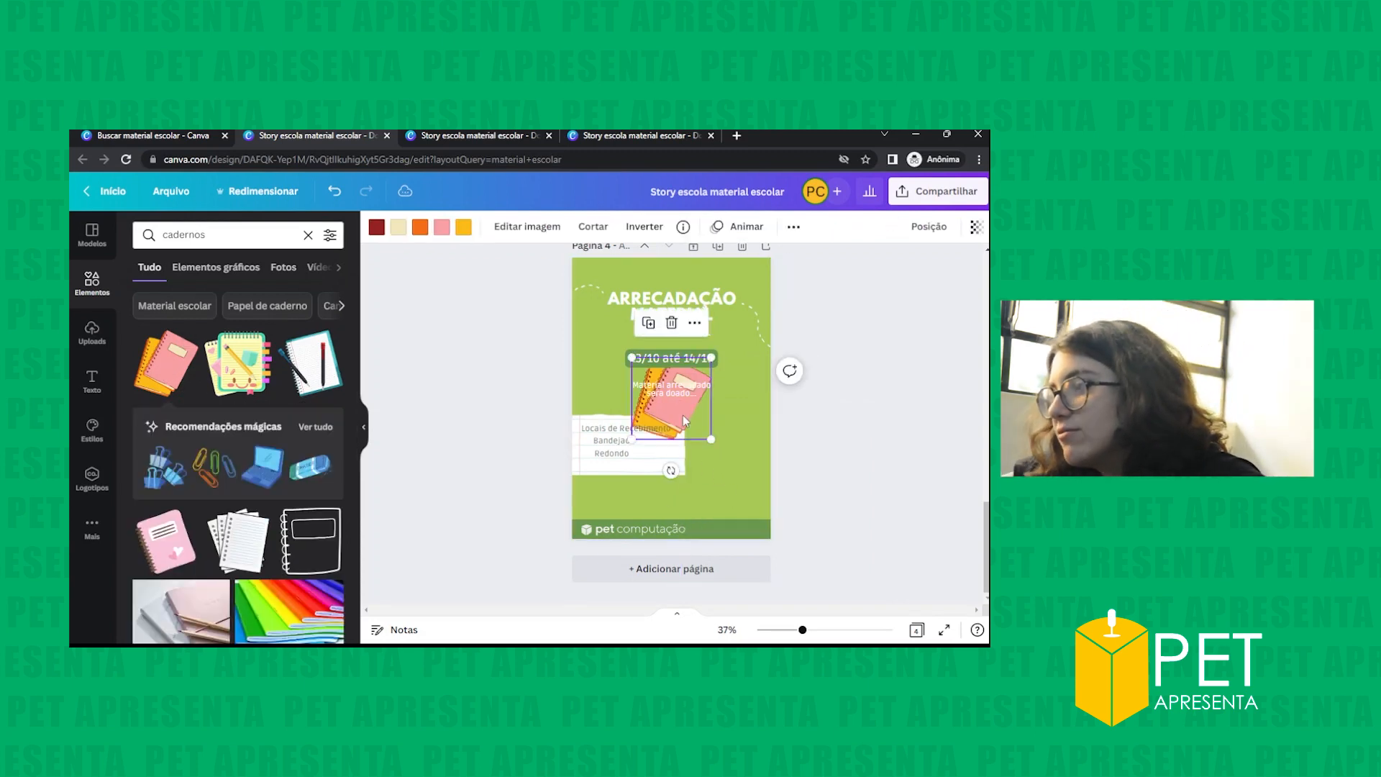
drag(712, 441, 788, 516)
drag(719, 462, 744, 509)
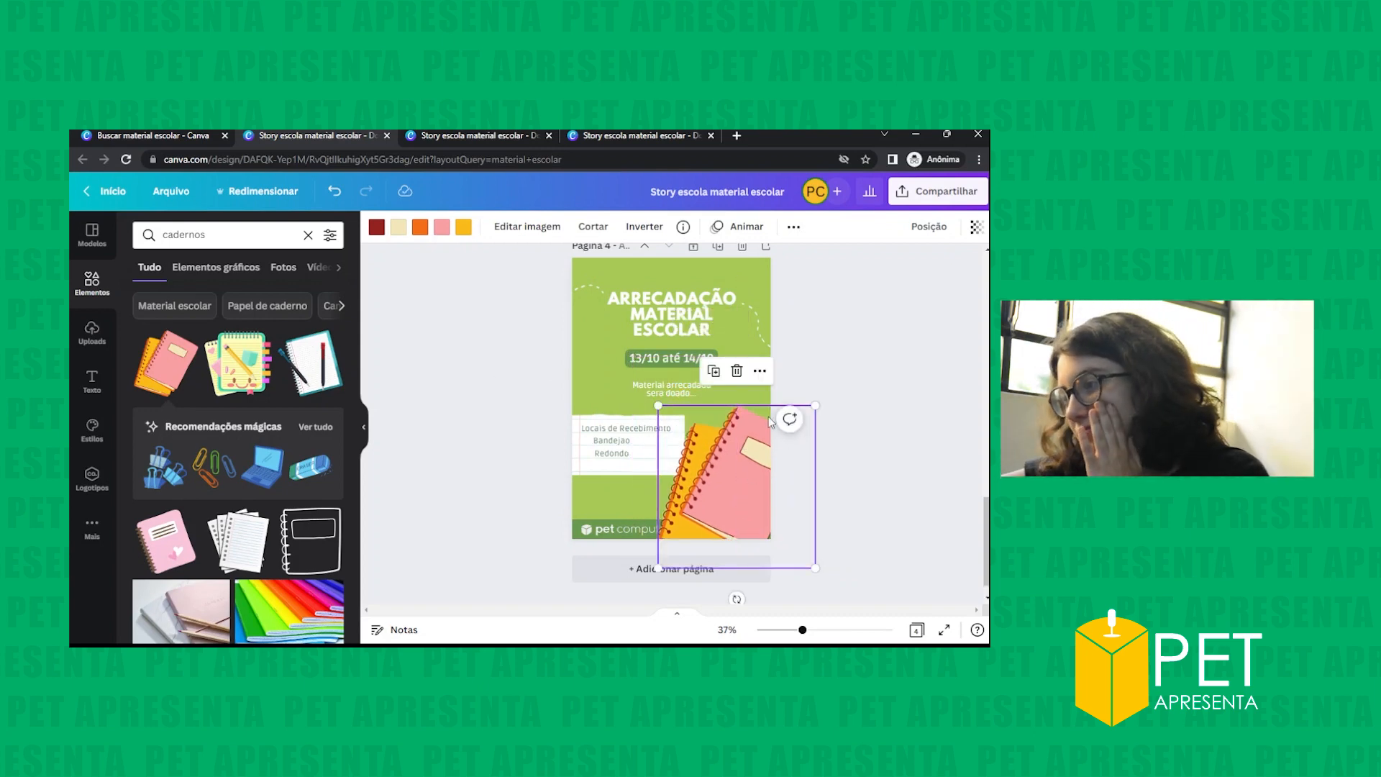
drag(802, 632, 831, 630)
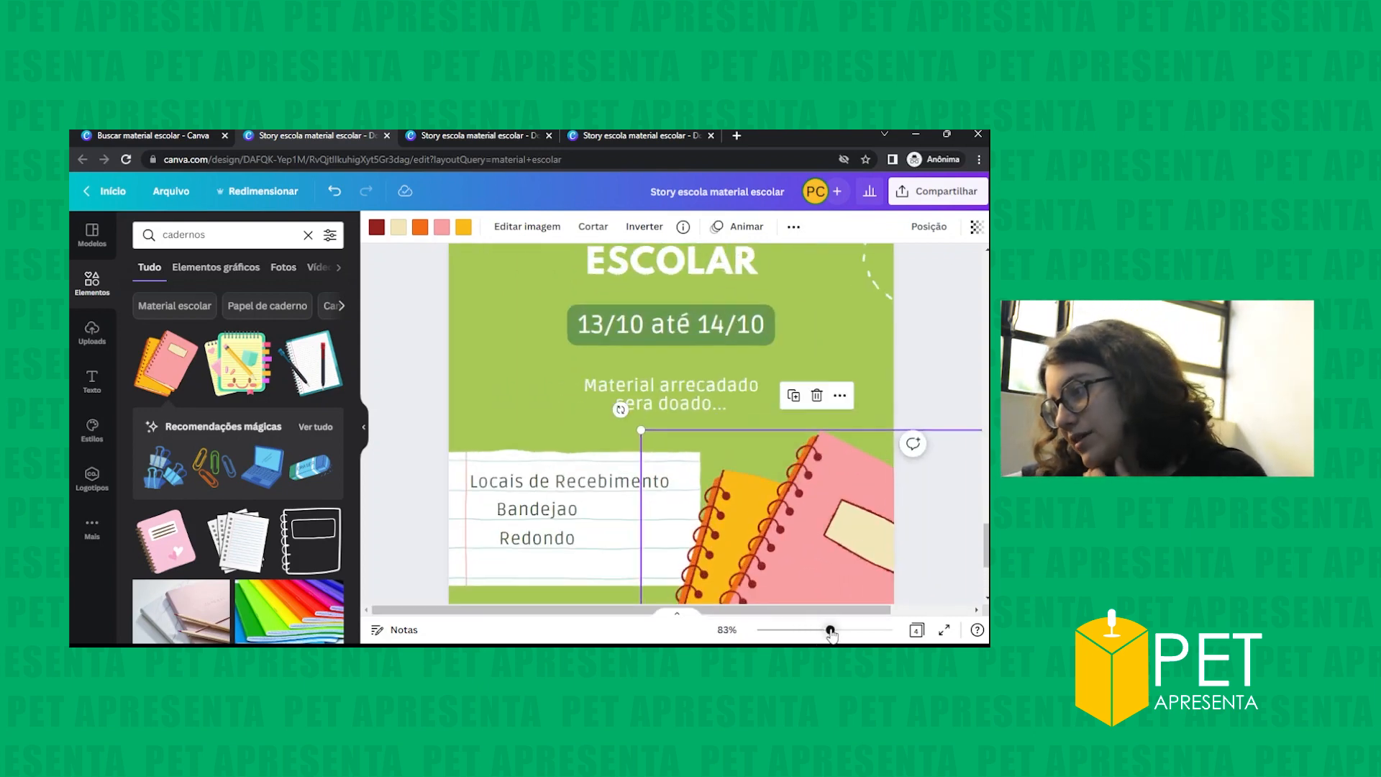
scroll(792, 572, down, 1)
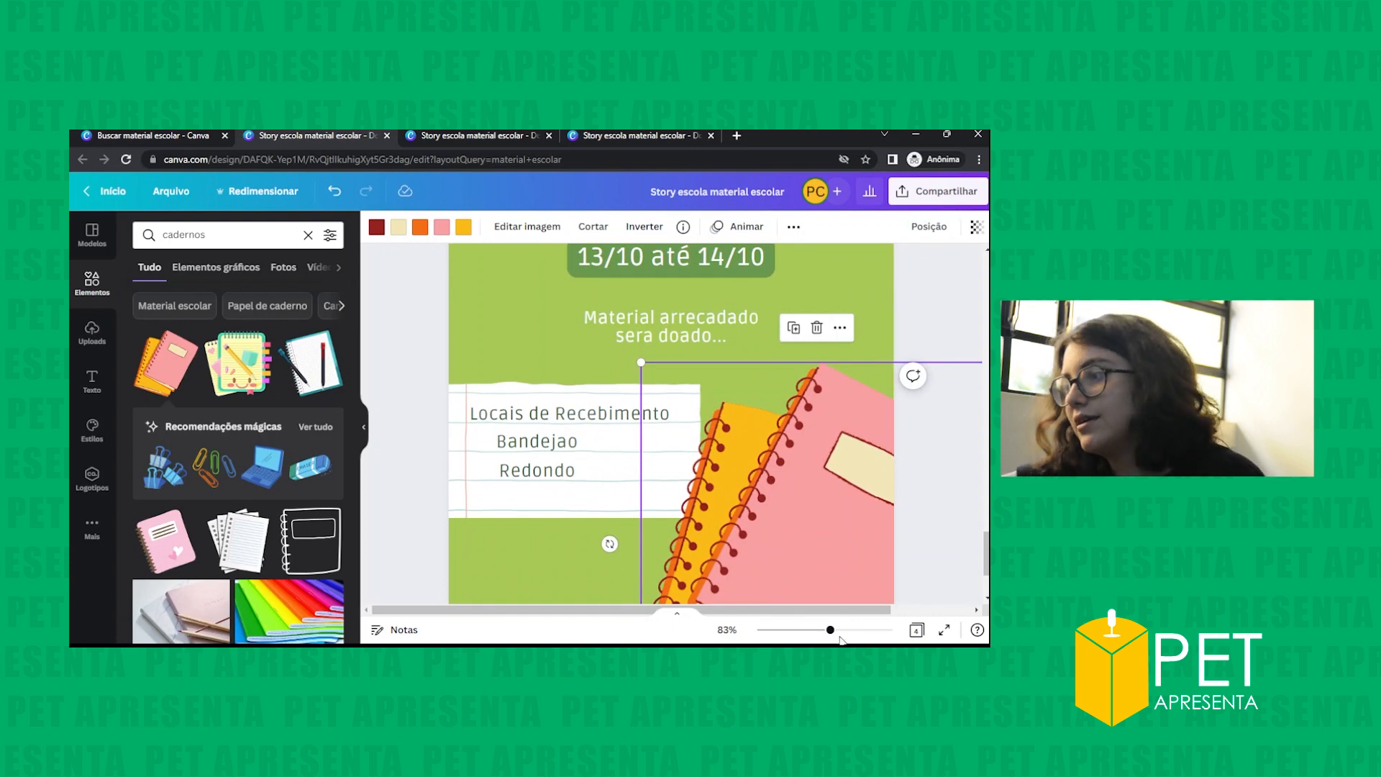
drag(830, 630, 795, 630)
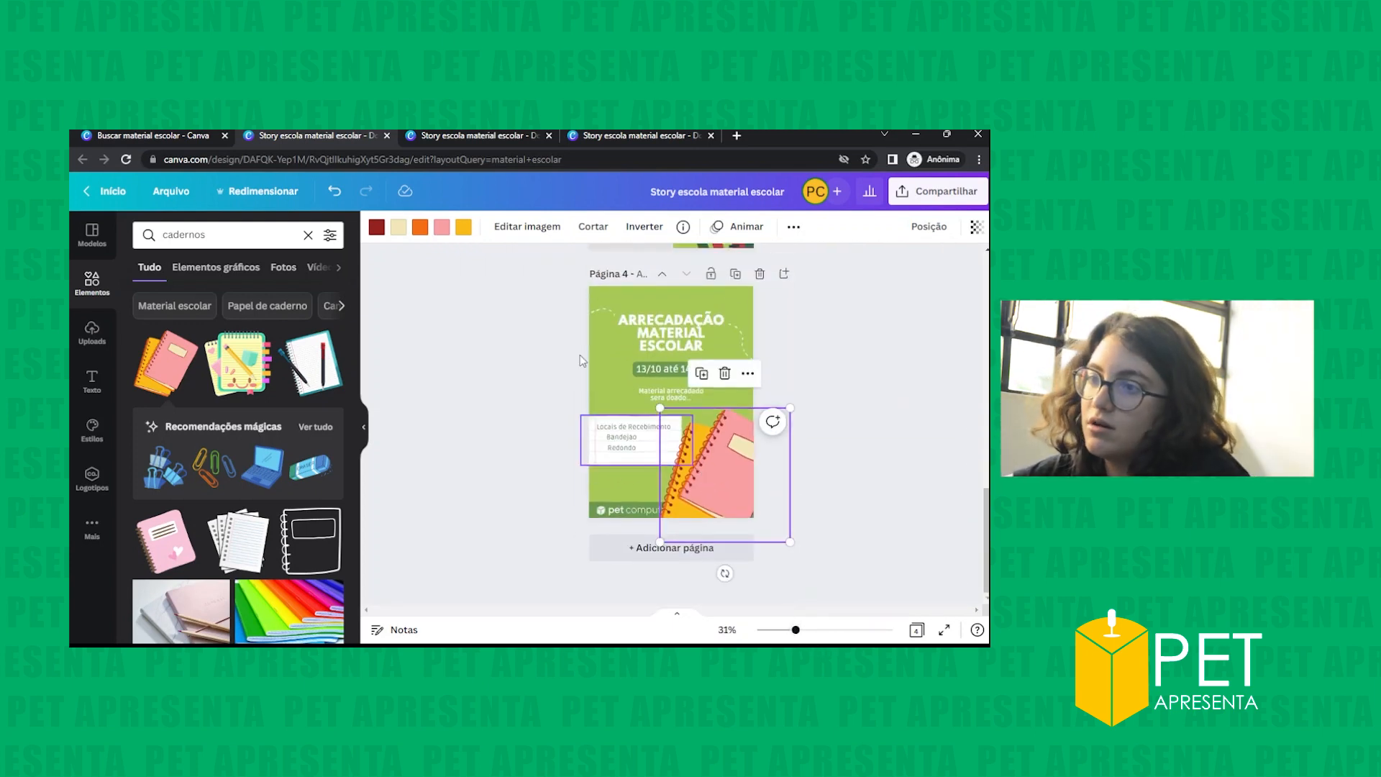
- Recolour the pink notebook with the palette's red and the yellow notebook with its dark green
click(442, 227)
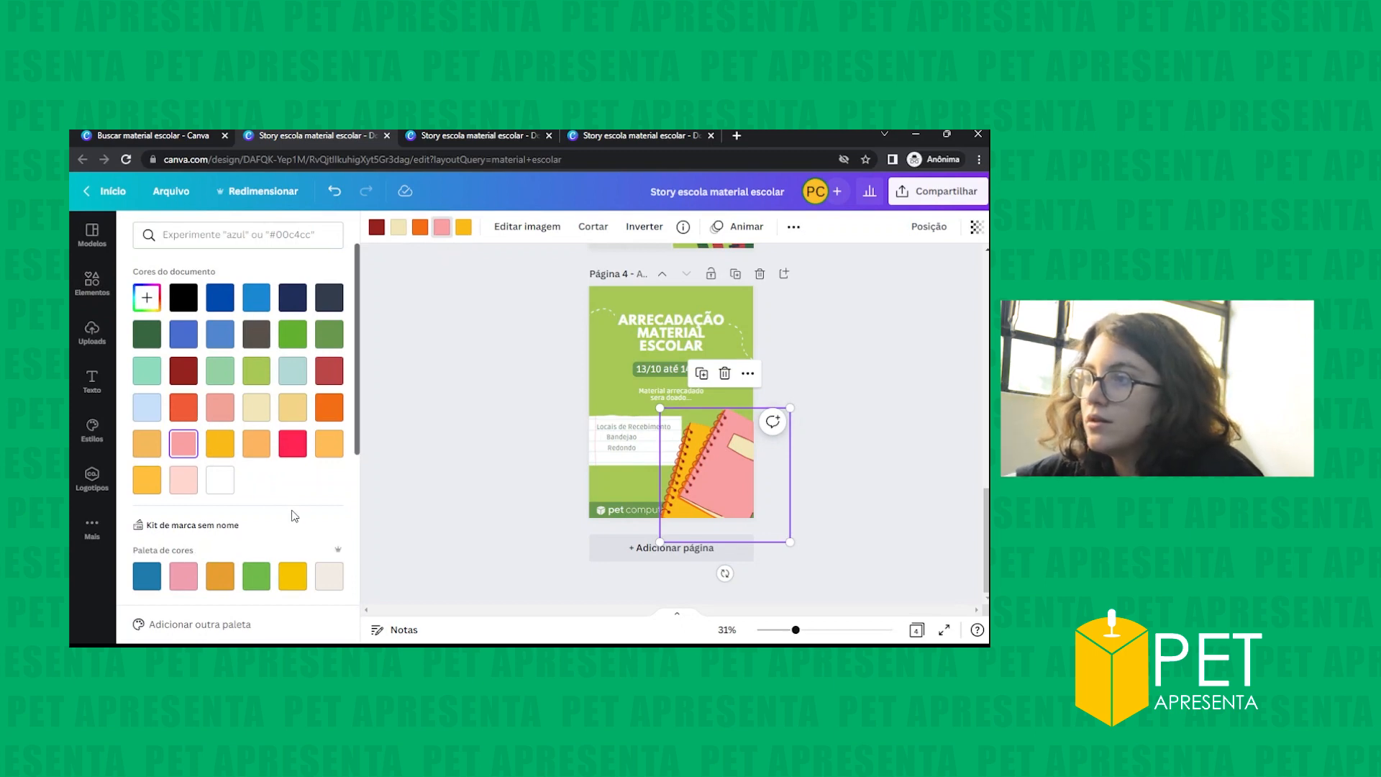
scroll(294, 516, down, 2)
click(256, 504)
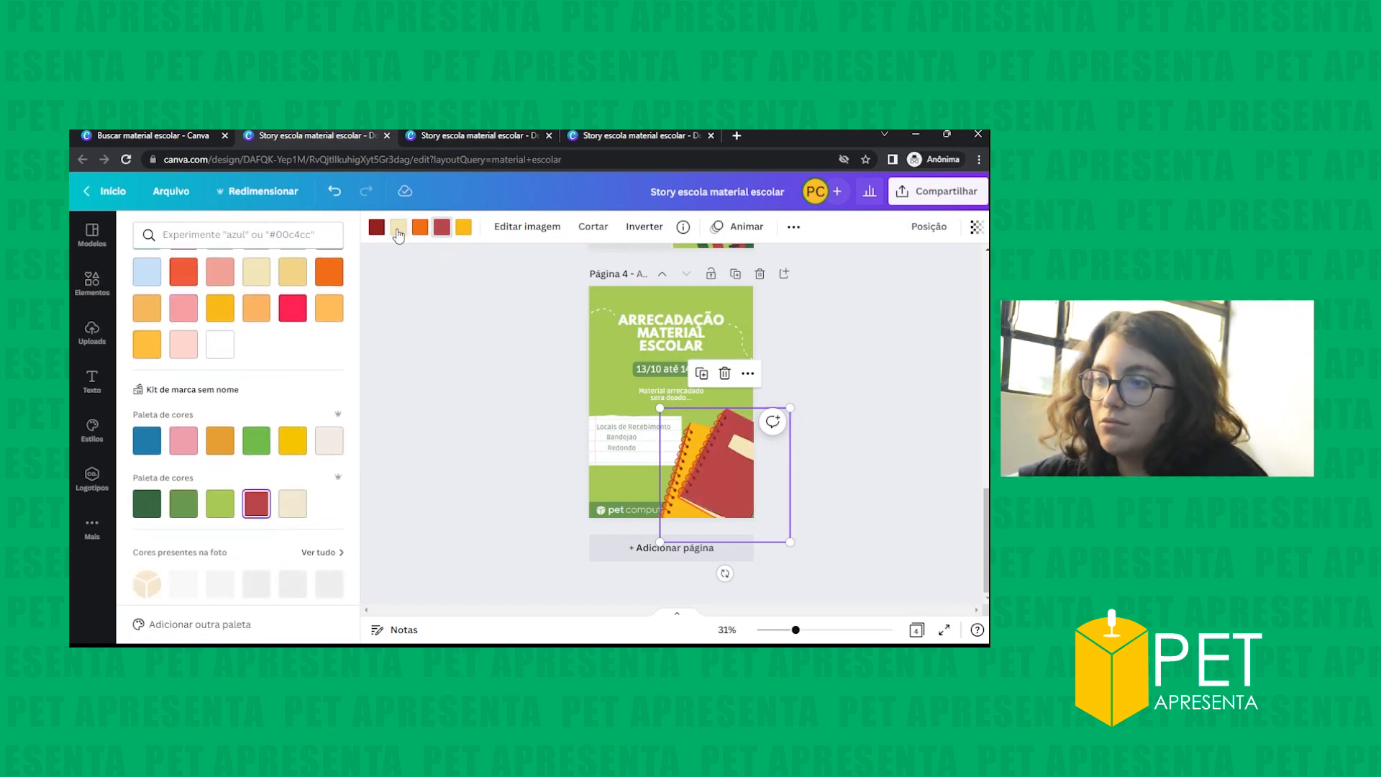
click(464, 227)
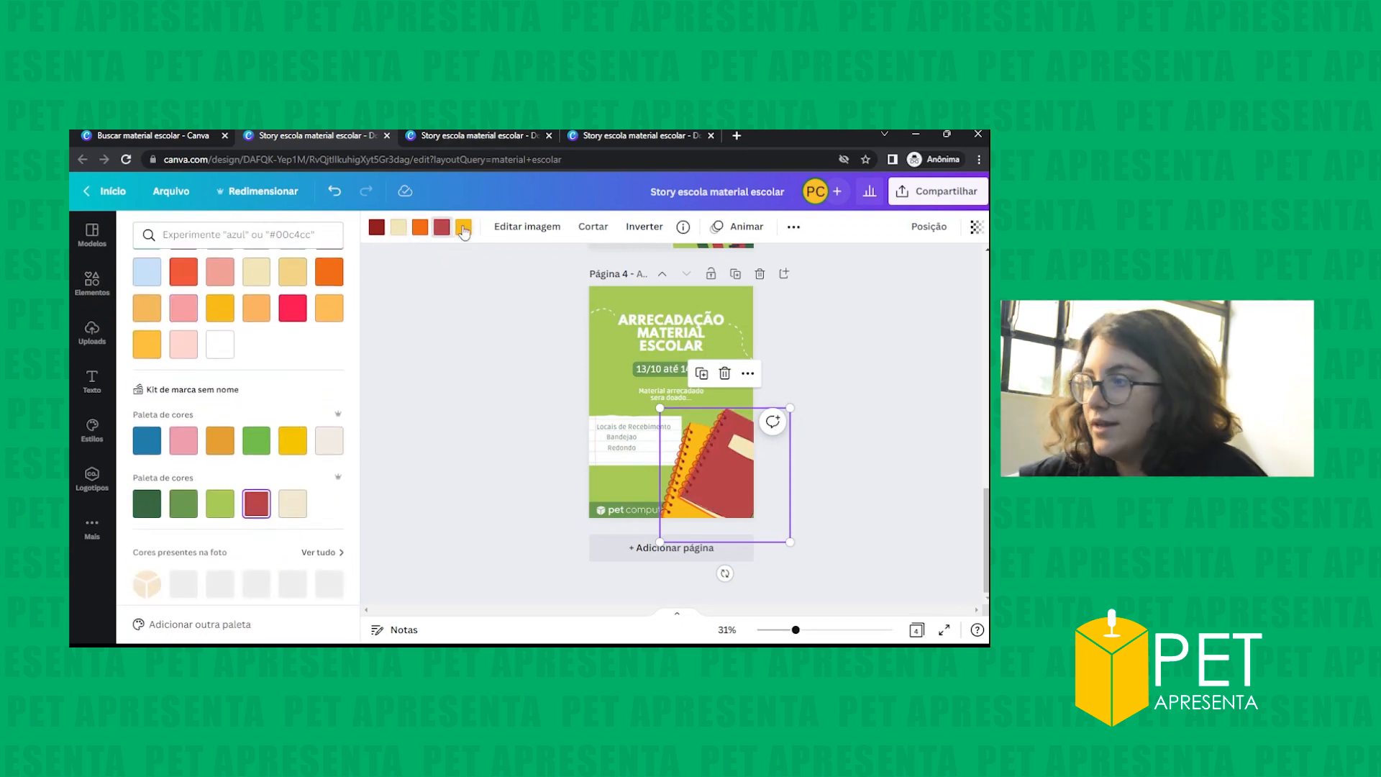
click(148, 505)
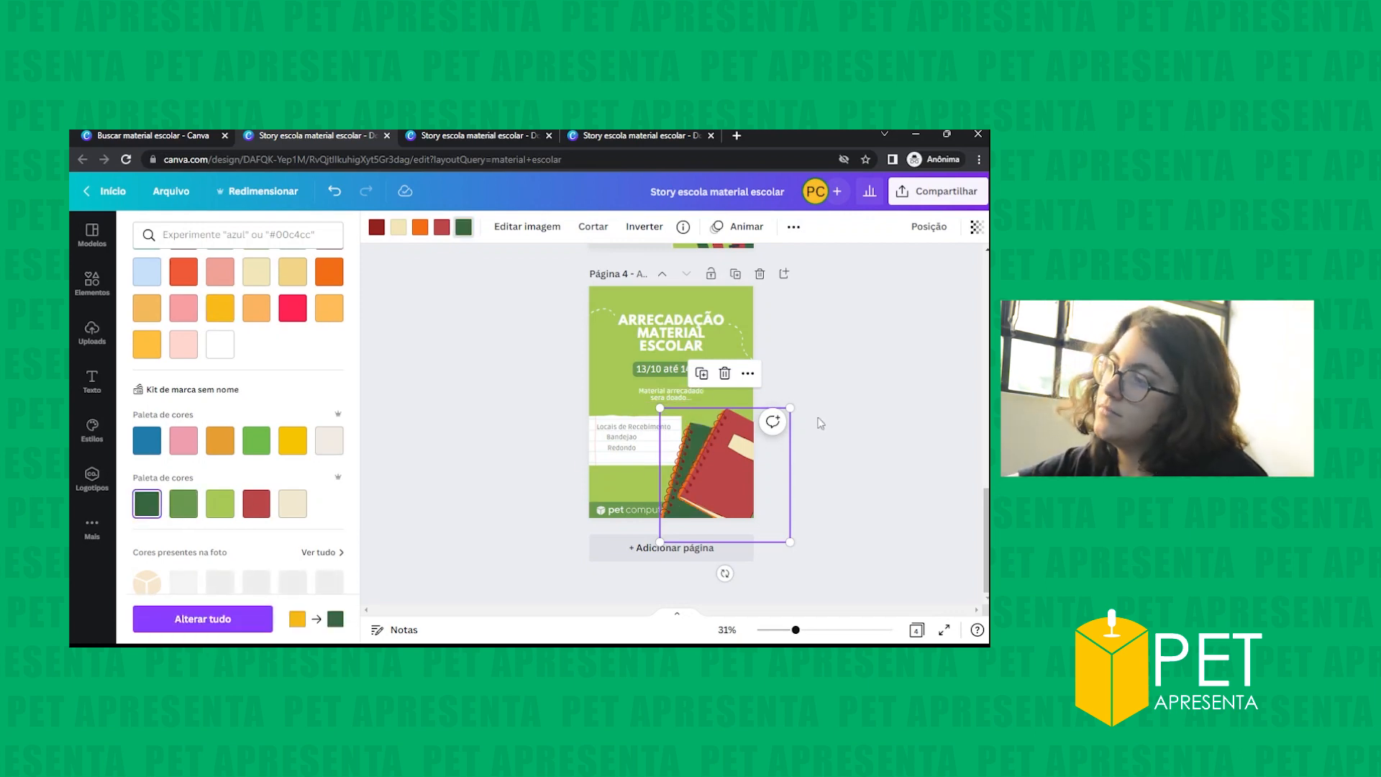
click(837, 386)
scroll(837, 386, up, 1)
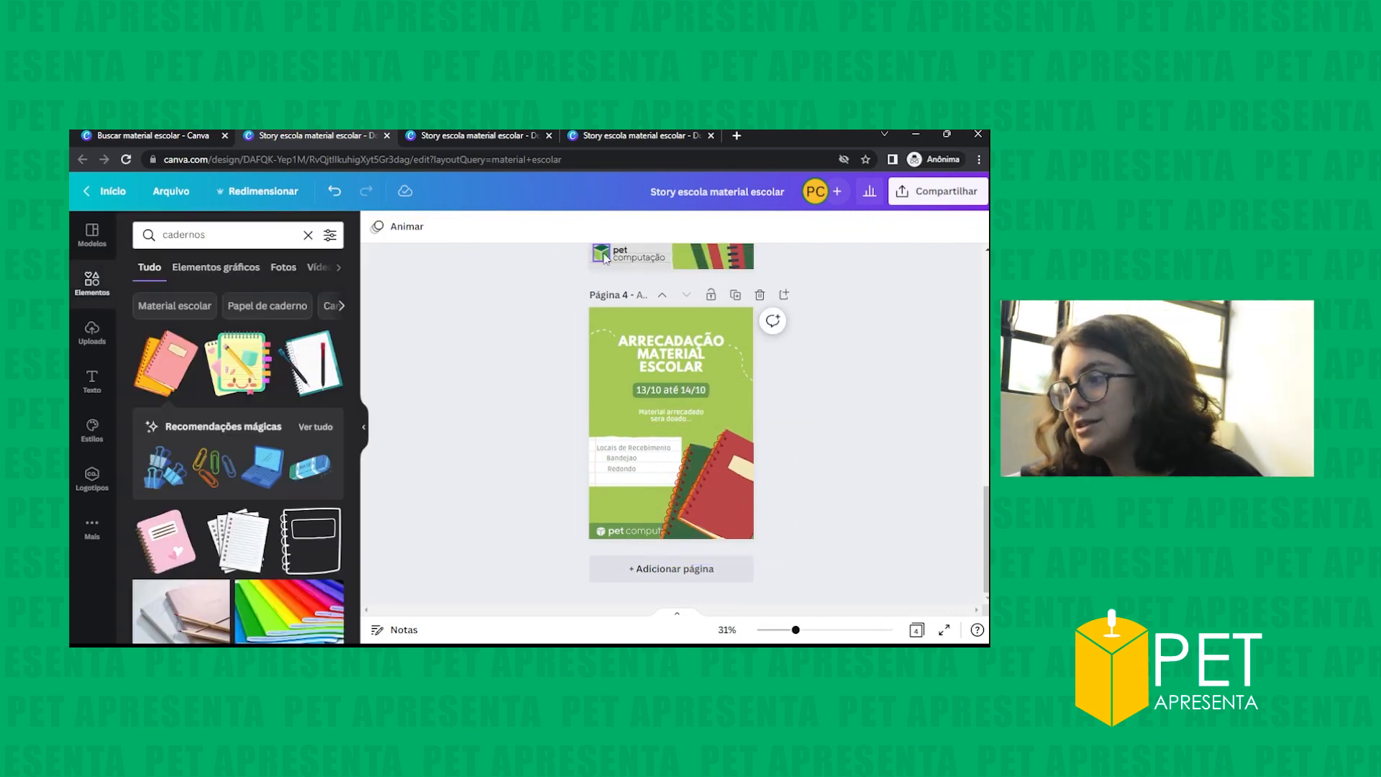
- Try the notebook colours the other way round, with dark green on the front notebook and red on the back one
click(712, 489)
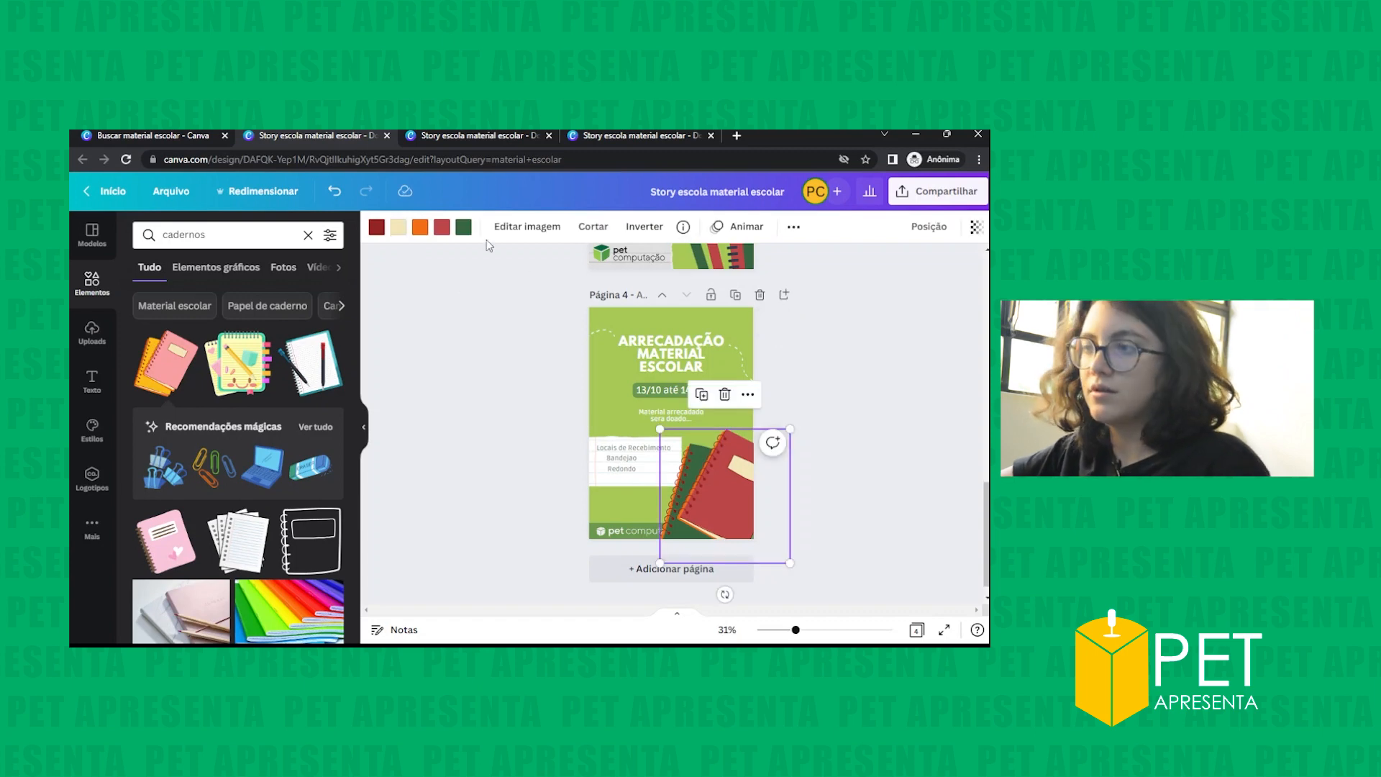
click(441, 229)
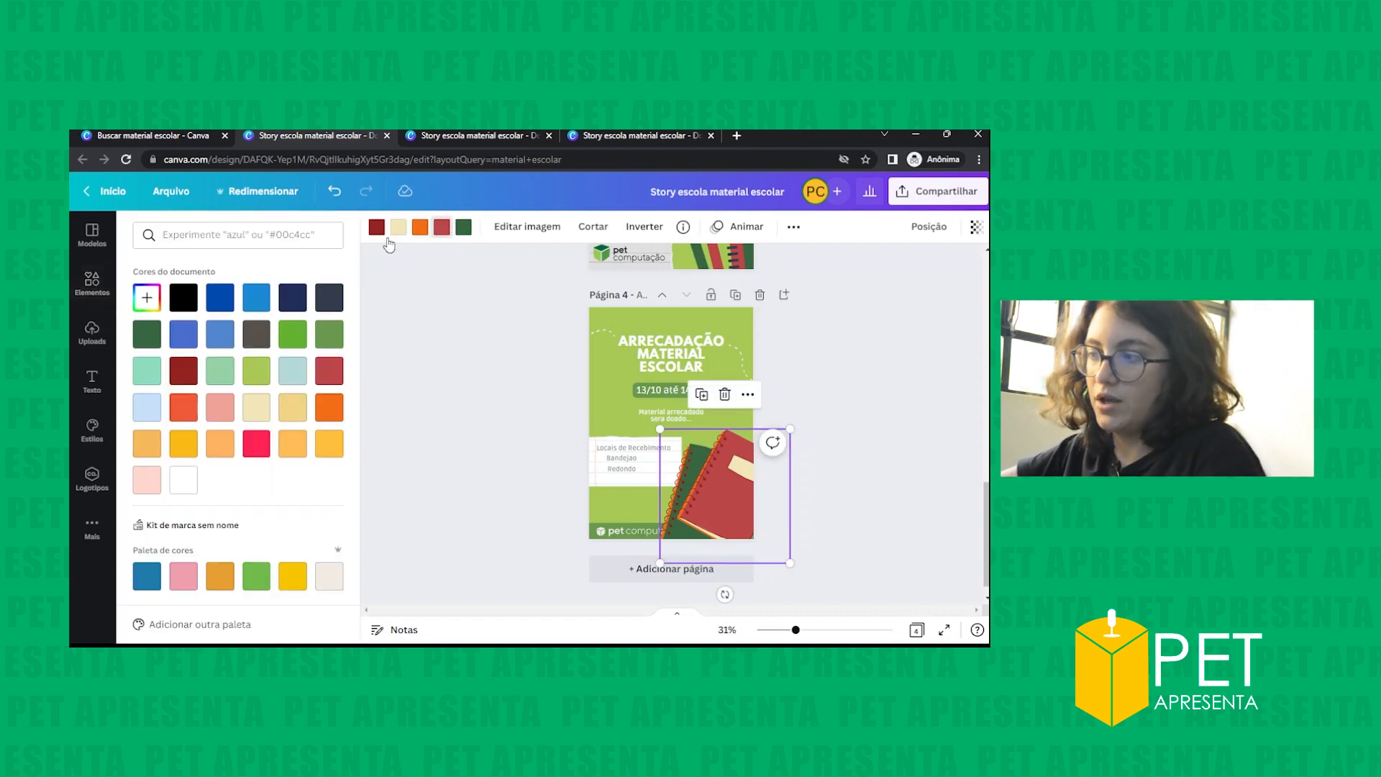
scroll(324, 460, down, 2)
click(147, 503)
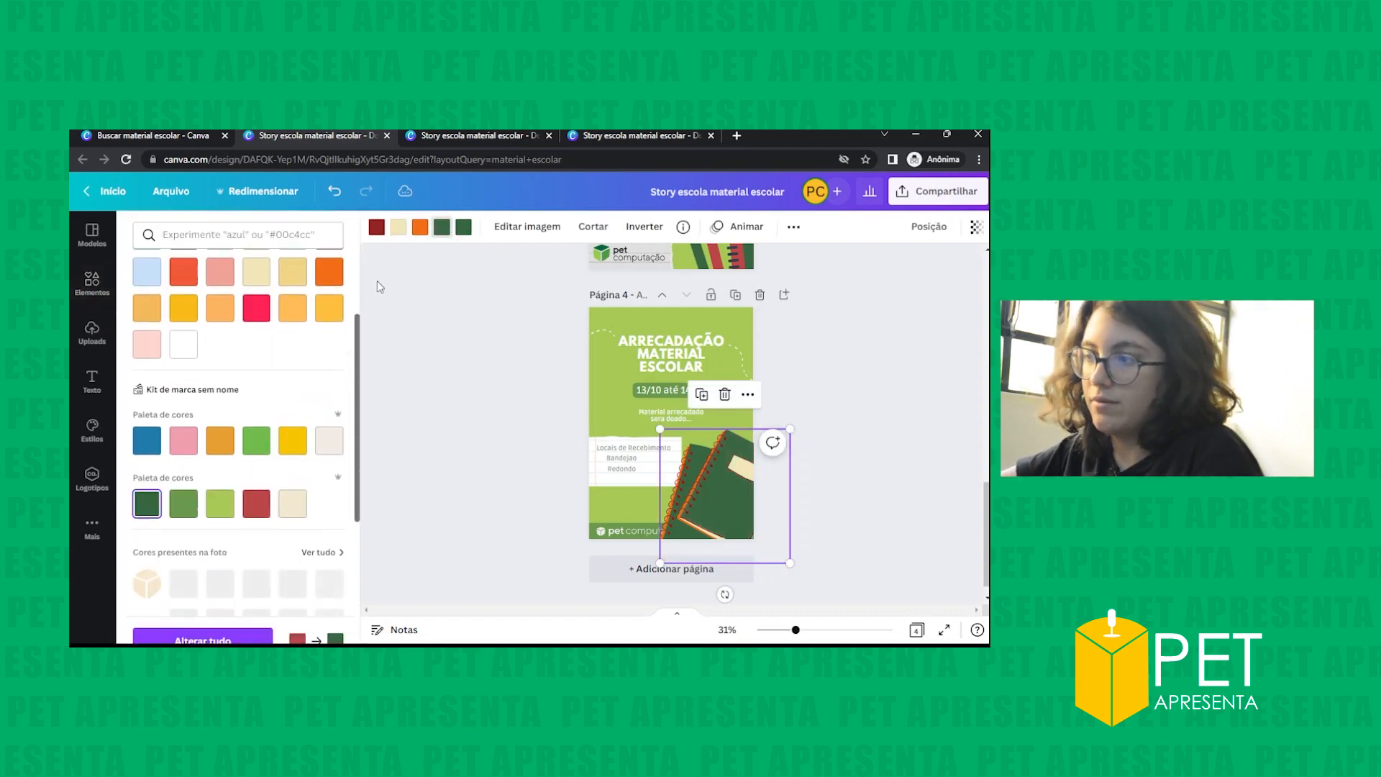
click(256, 503)
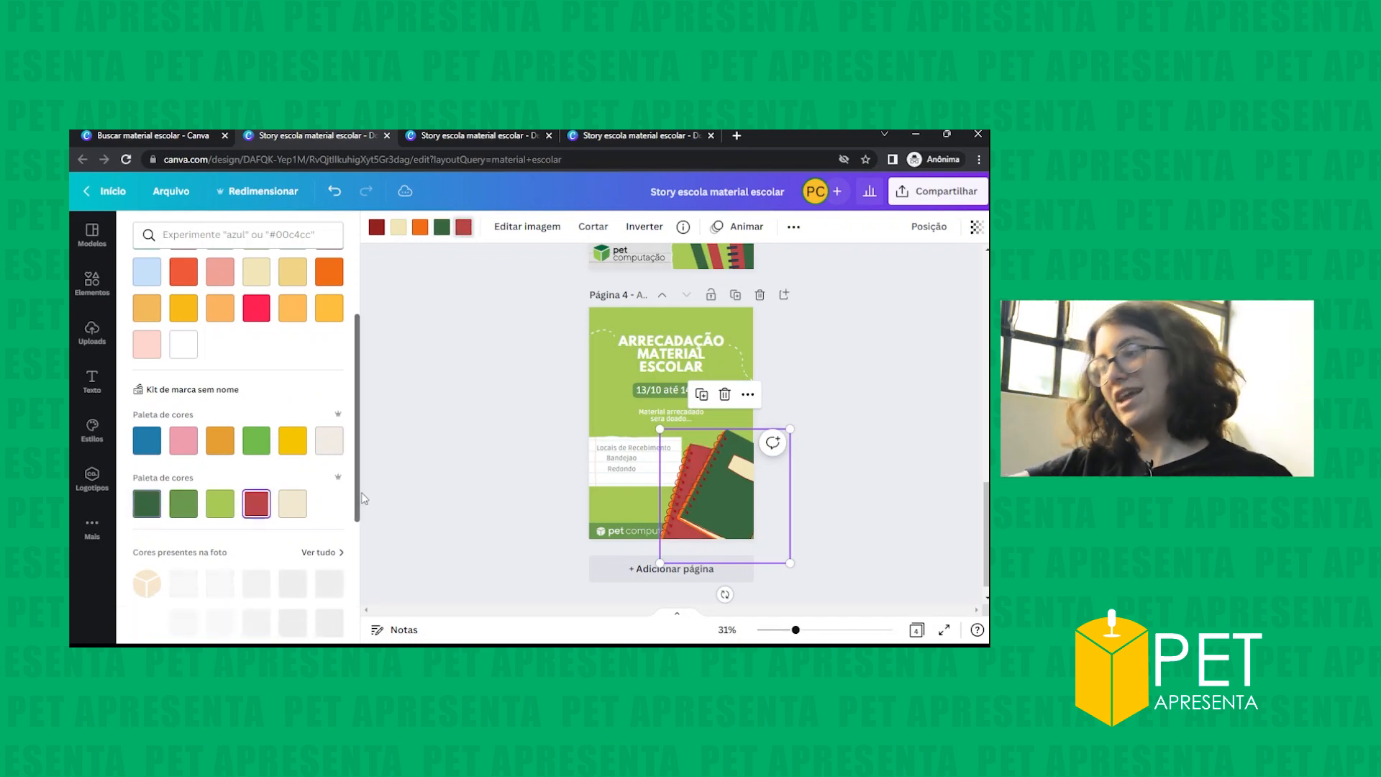
click(920, 388)
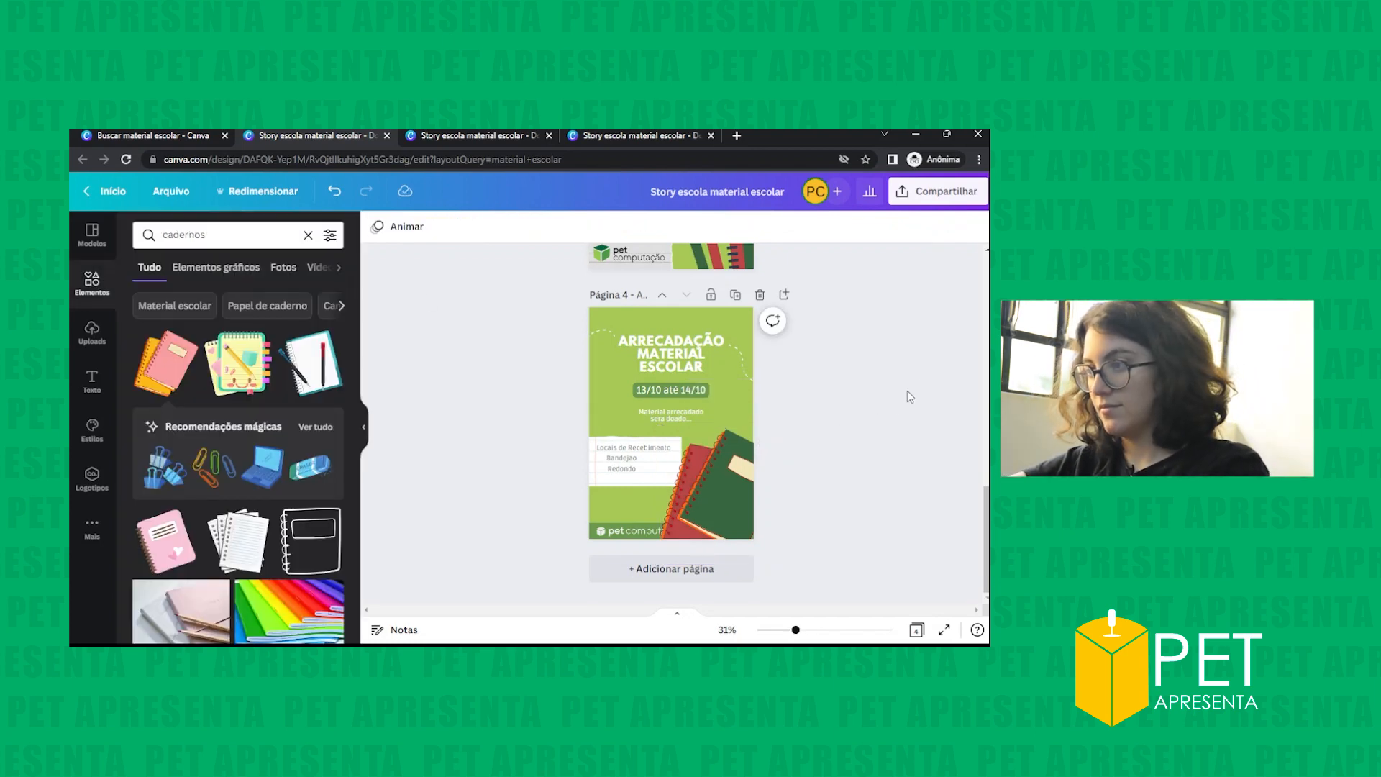
key(ctrl+z)
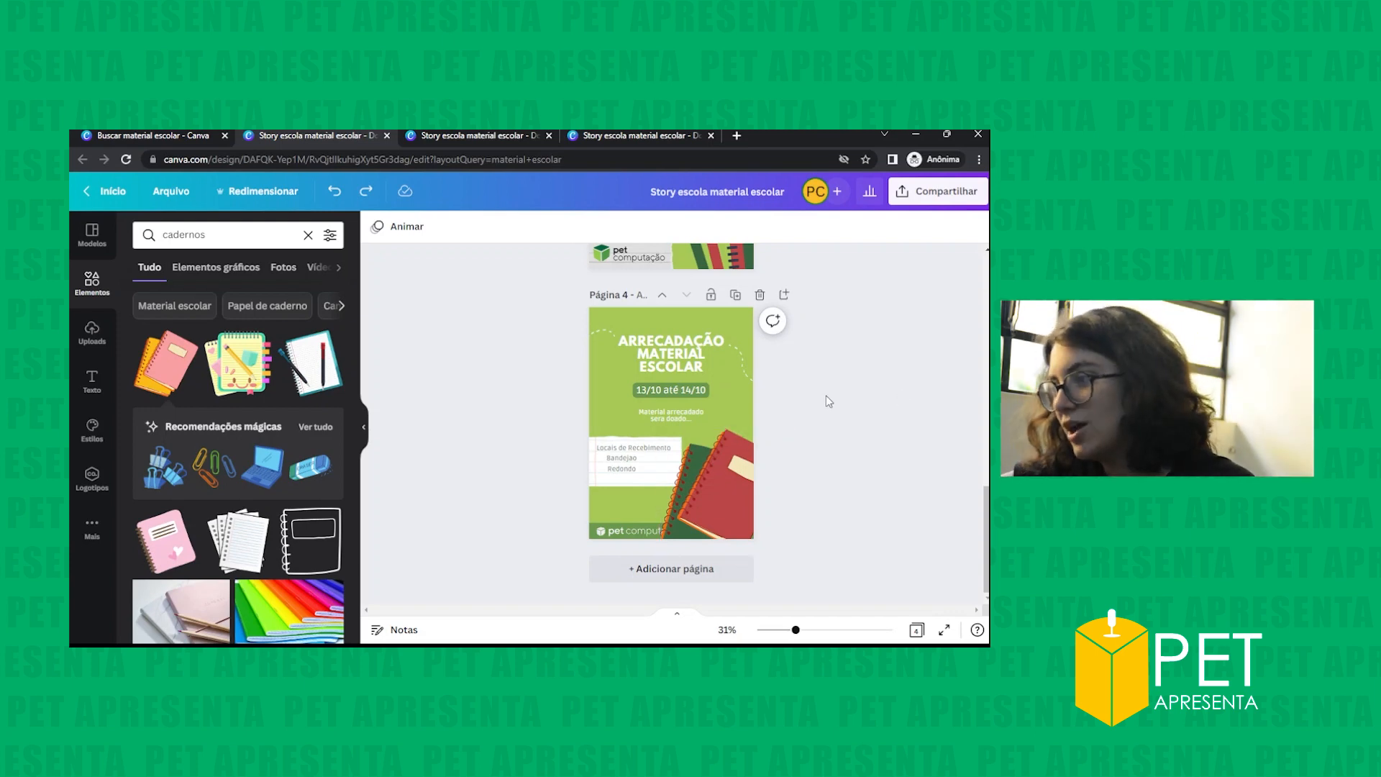
- Select the notebook paper together with its location text and shift them slightly down on page 4
drag(522, 432, 608, 480)
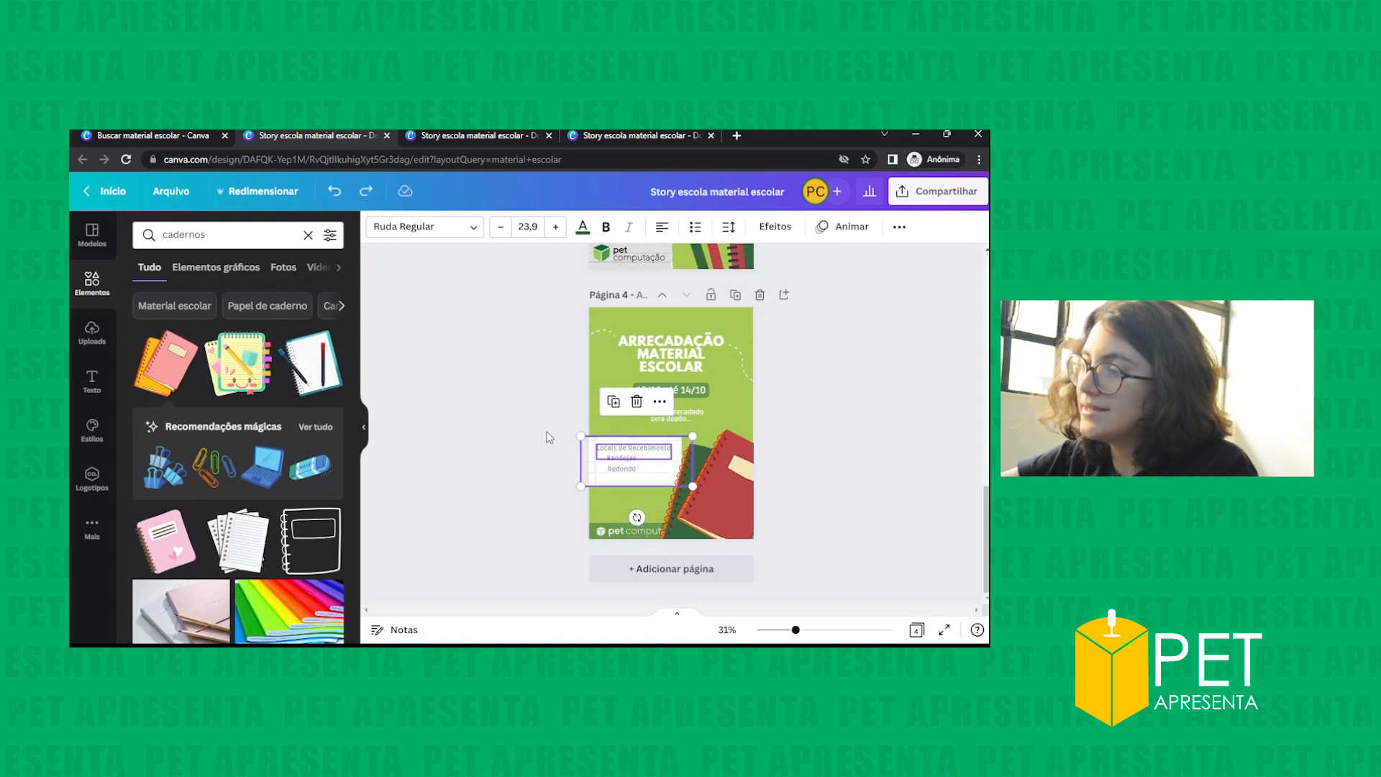
key(ctrl+z)
drag(511, 436, 634, 483)
click(799, 415)
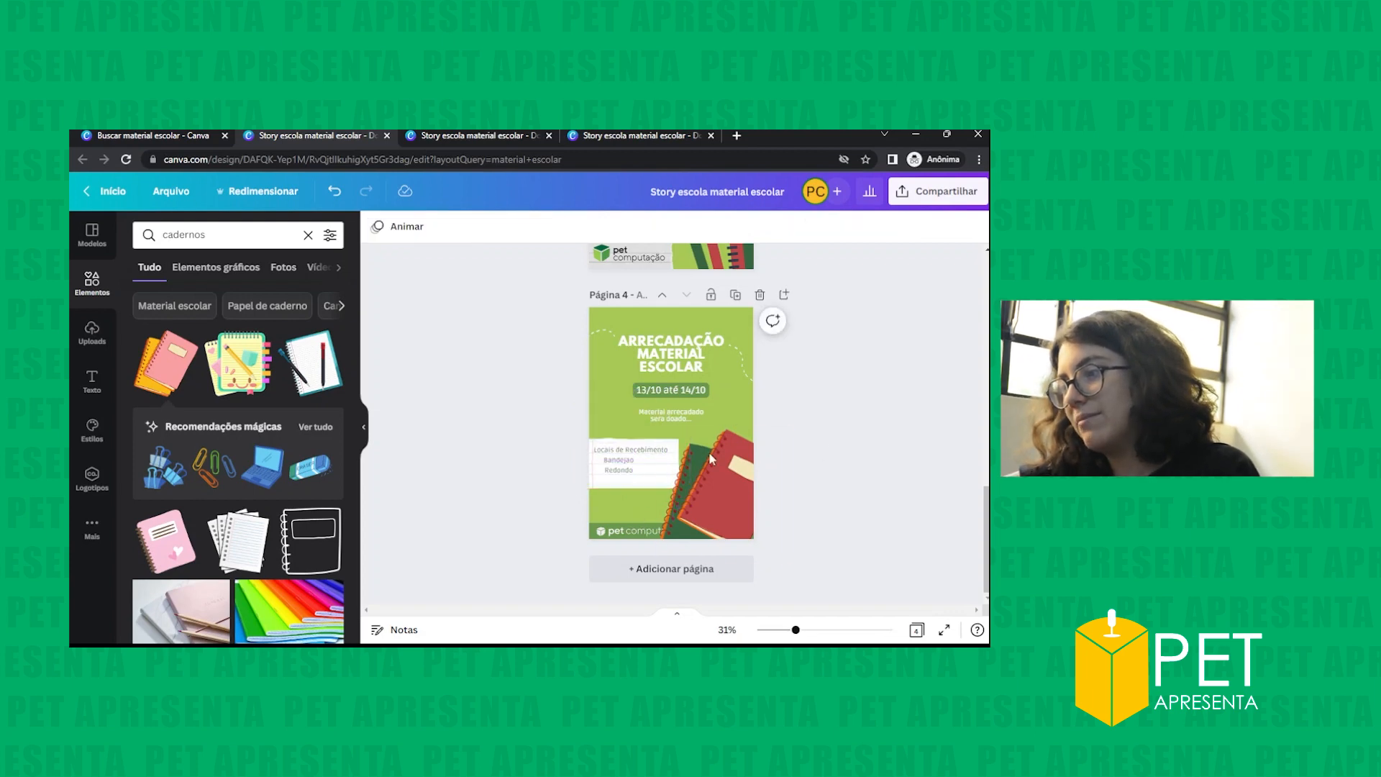
drag(543, 448, 676, 492)
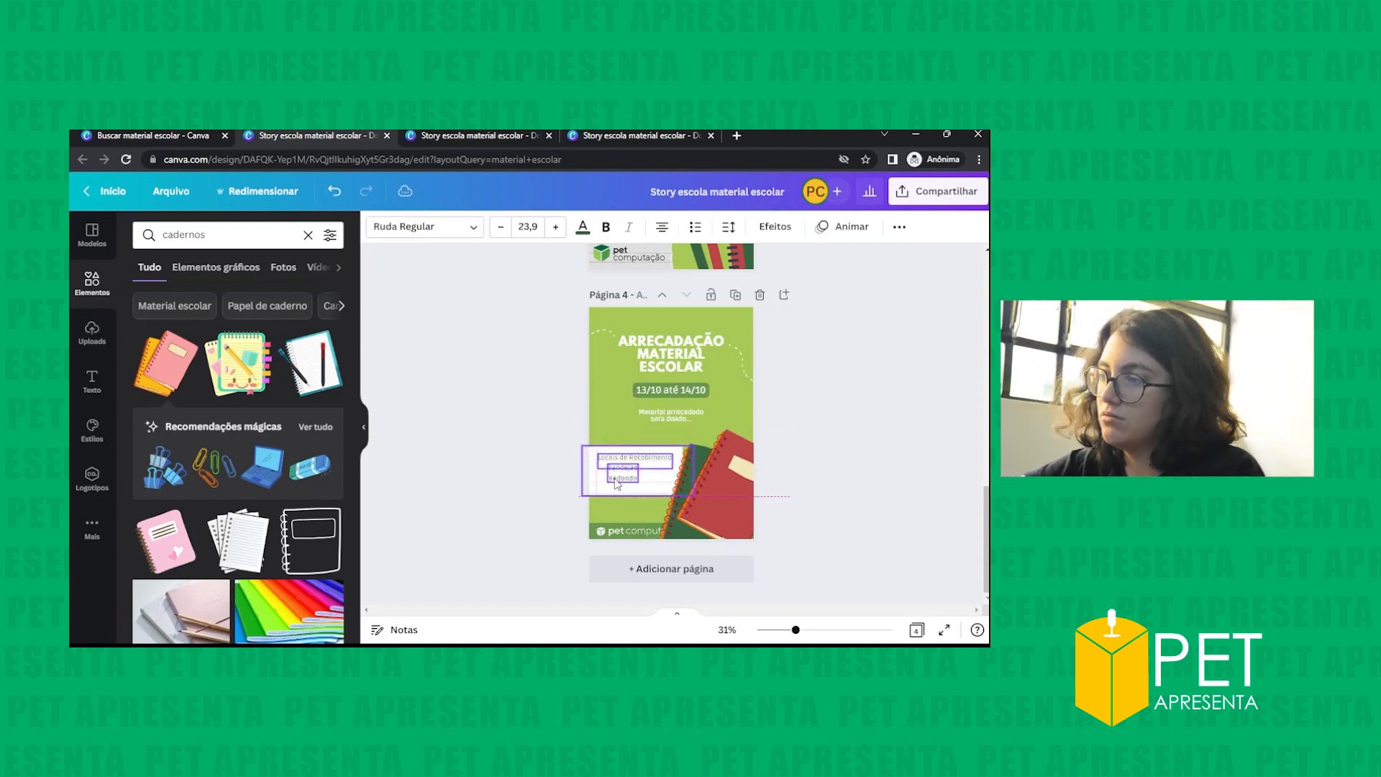
click(899, 395)
drag(507, 444, 695, 497)
drag(613, 482, 614, 475)
click(766, 383)
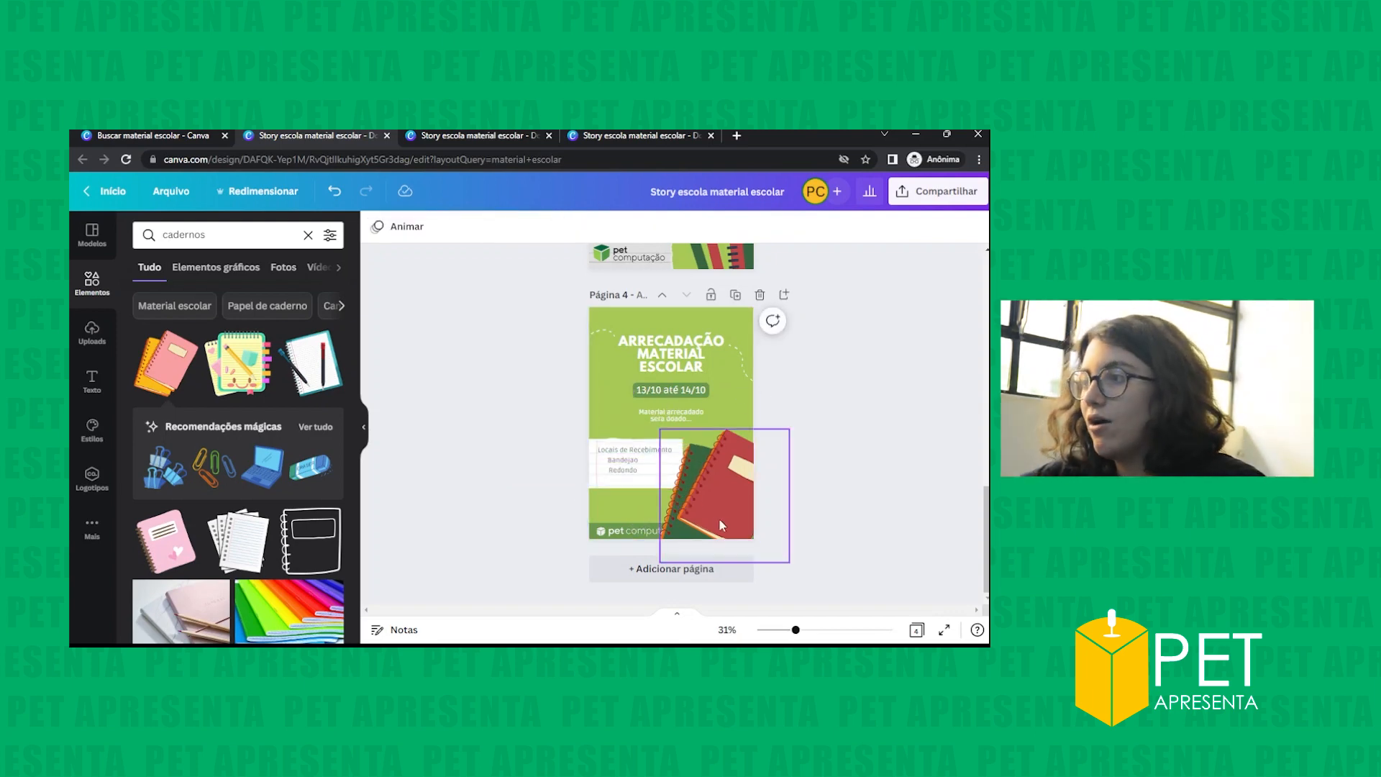
- Resize the notebooks illustration on page 4 and shift it right, clear of the notebook paper and the logo lettering
scroll(715, 512, up, 10)
scroll(696, 451, down, 6)
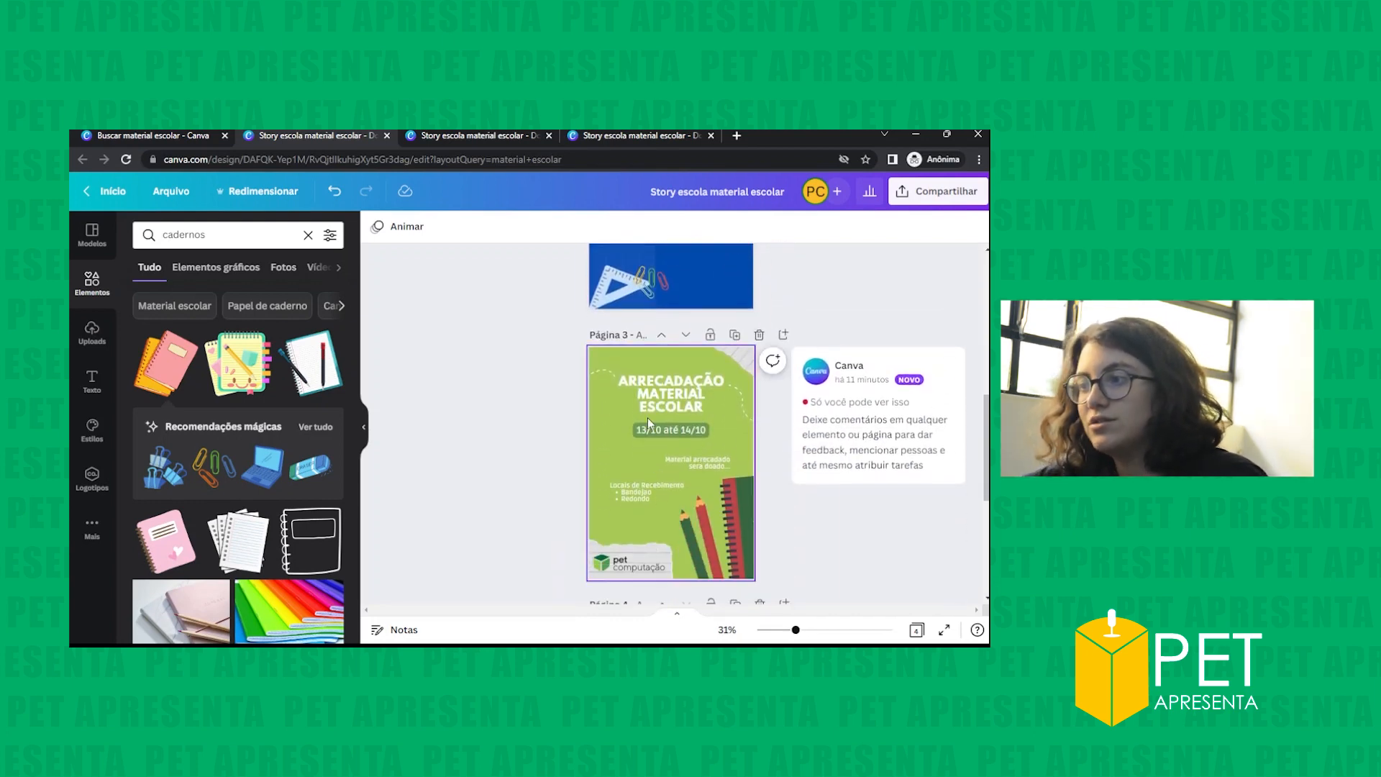
scroll(691, 474, down, 5)
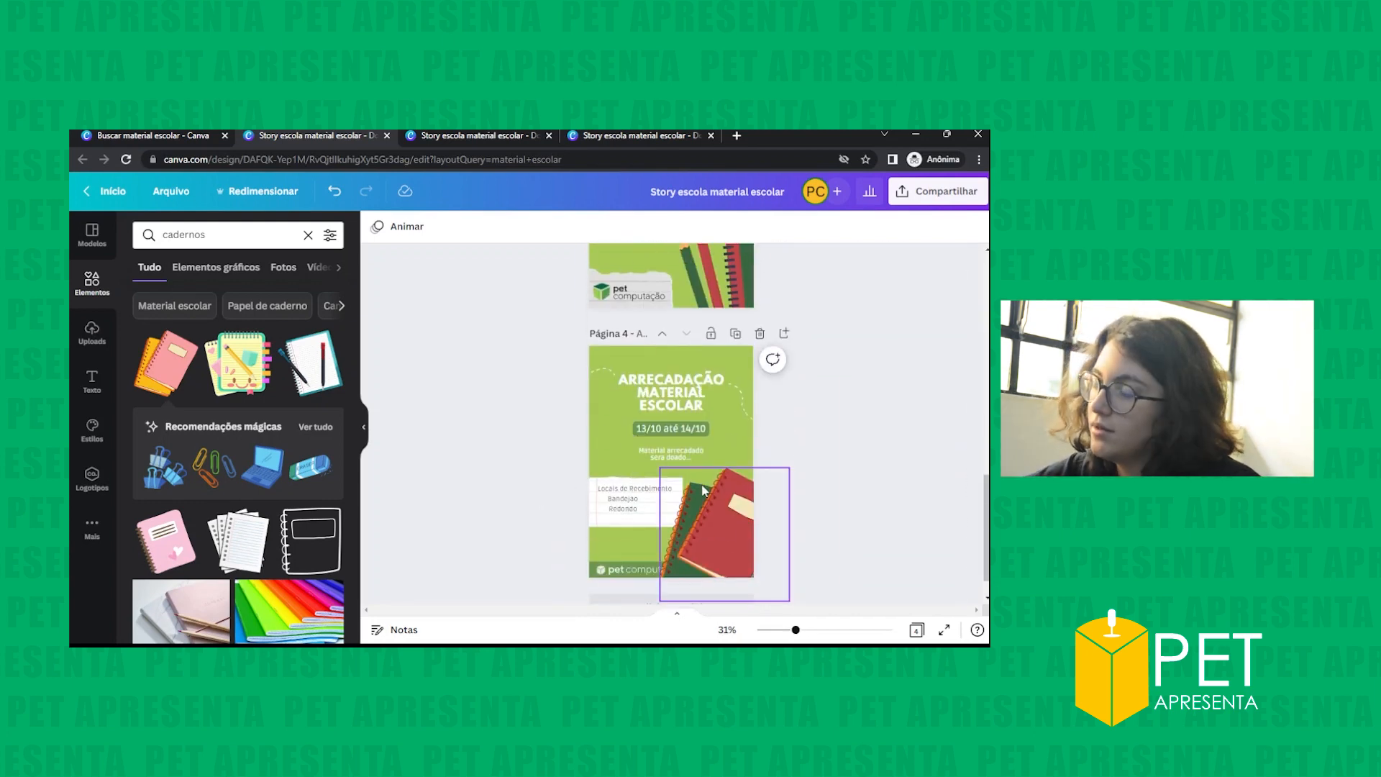
right_click(734, 462)
click(719, 511)
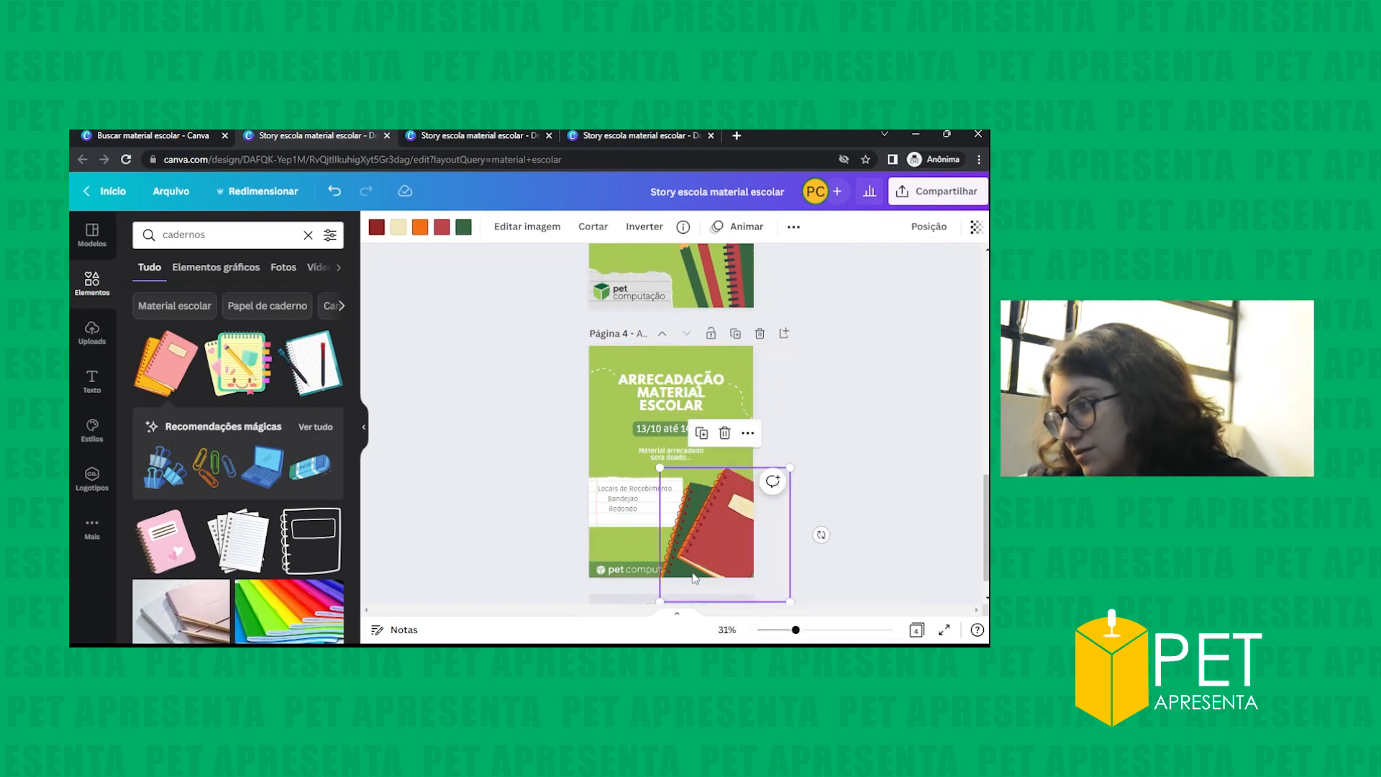
drag(659, 596, 685, 580)
click(768, 571)
click(768, 571)
drag(790, 467, 821, 424)
mouse_move(750, 507)
mouse_down()
mouse_move(735, 531)
mouse_move(745, 514)
mouse_up()
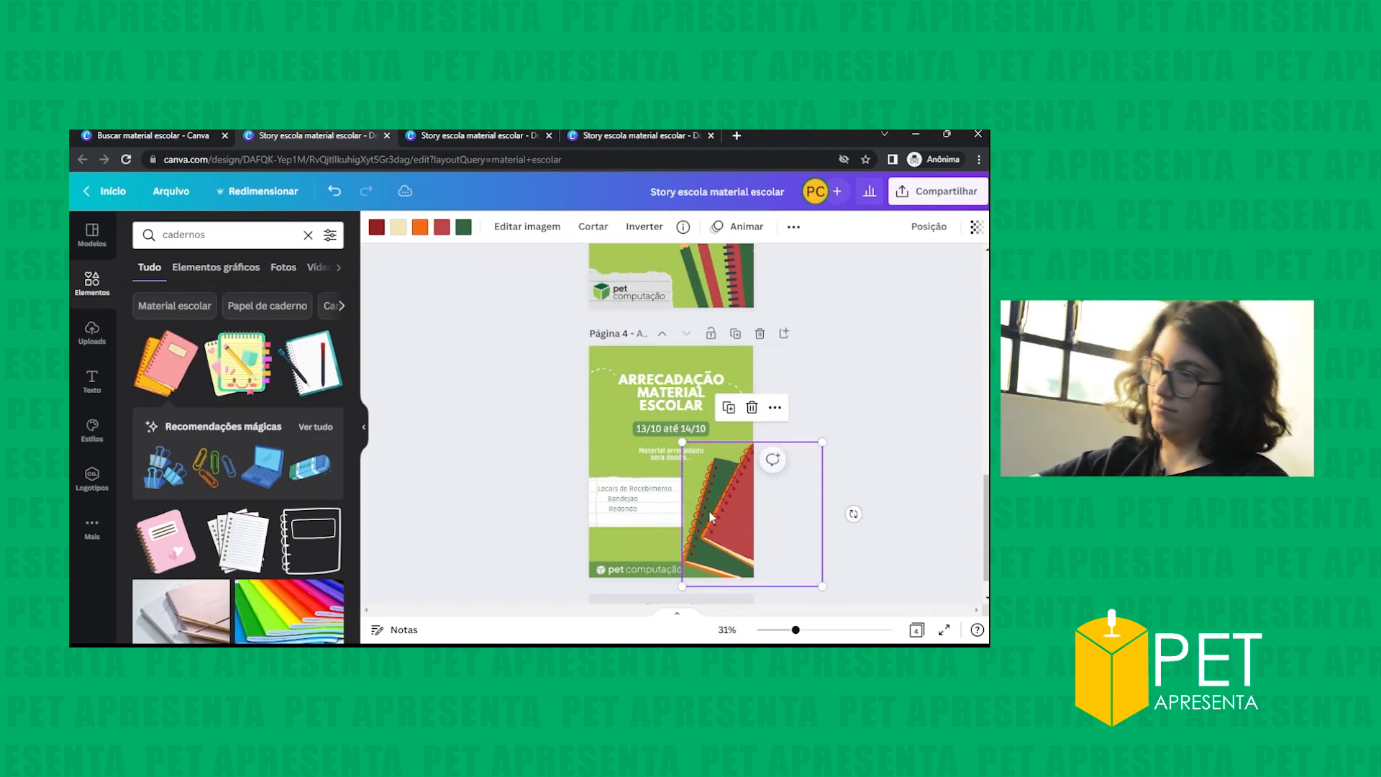
click(876, 428)
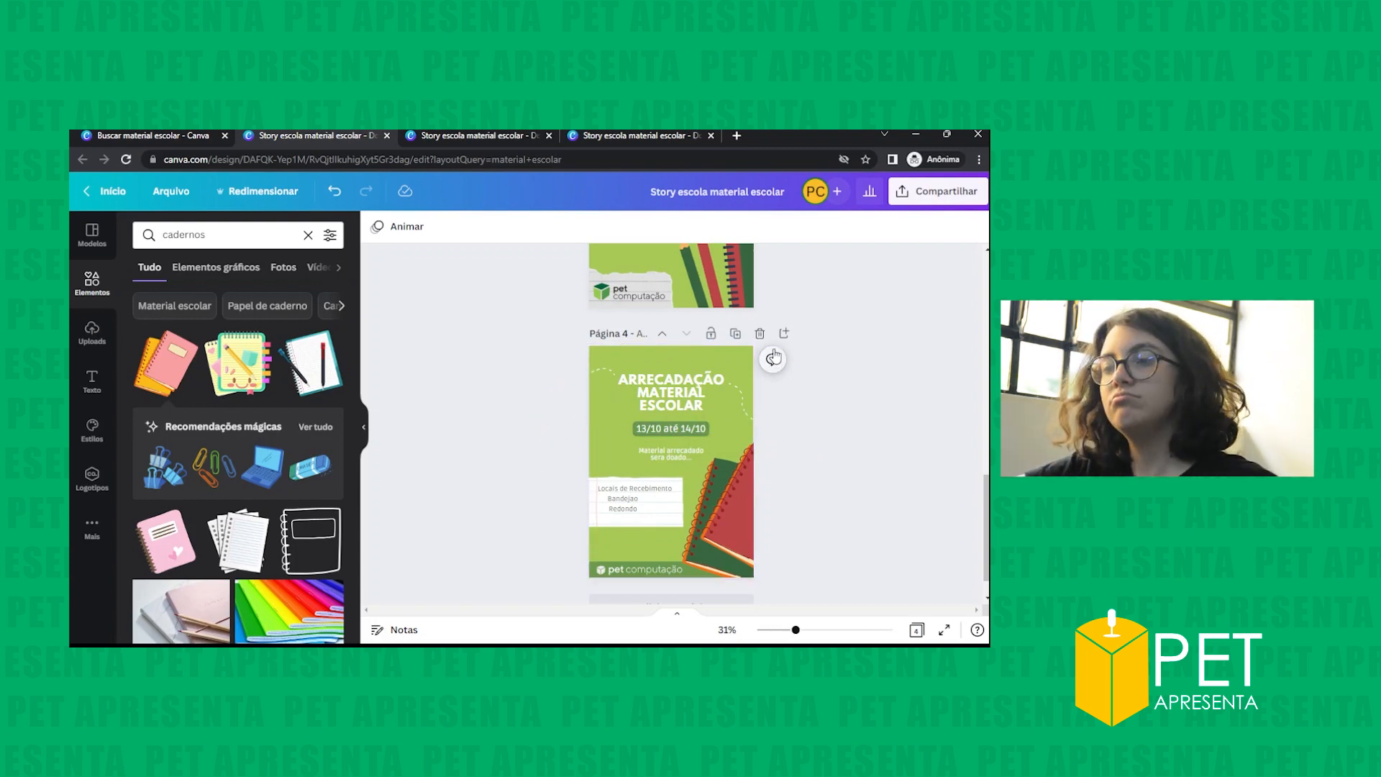
- Copy the paper clips illustration from page 2, paste it on page 4 and enlarge it above the notebook paper
scroll(619, 489, down, 1)
scroll(664, 459, up, 10)
scroll(663, 459, down, 4)
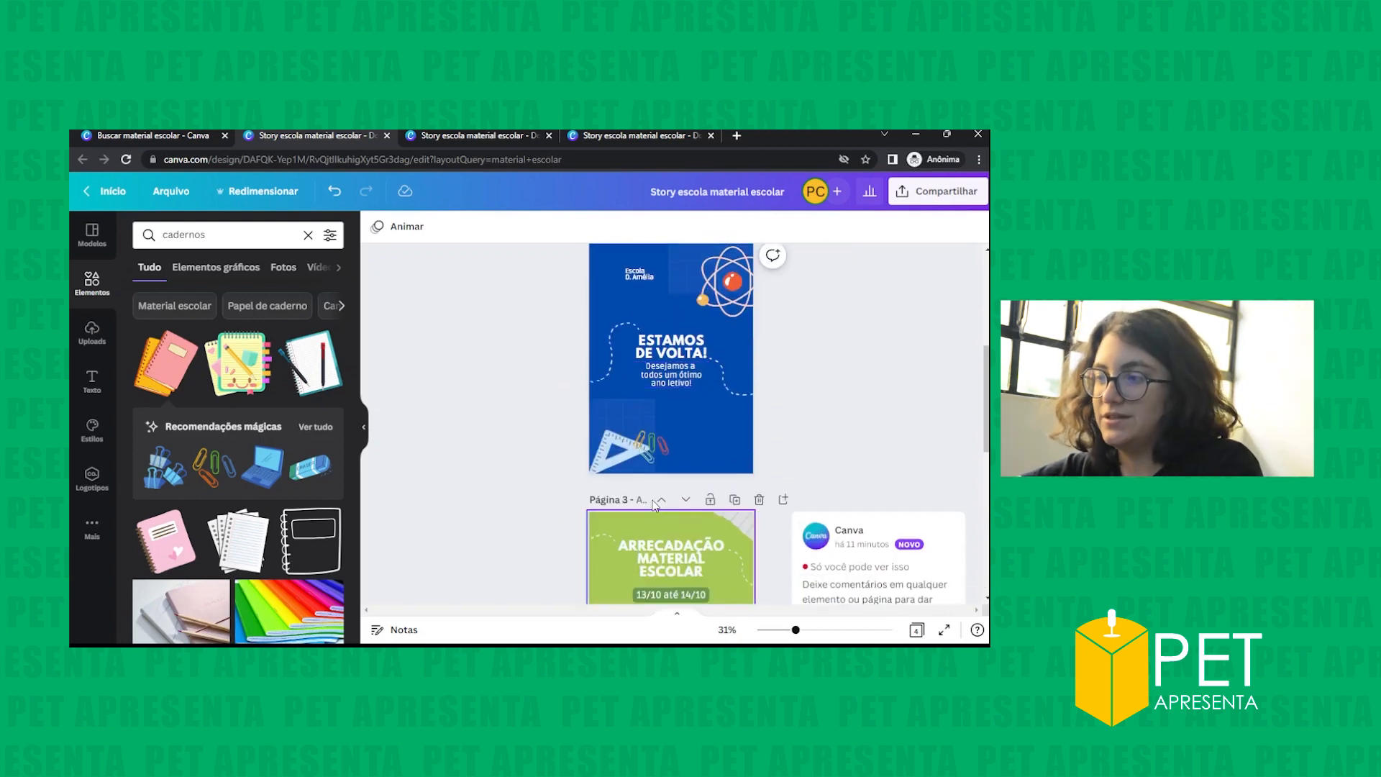
click(655, 449)
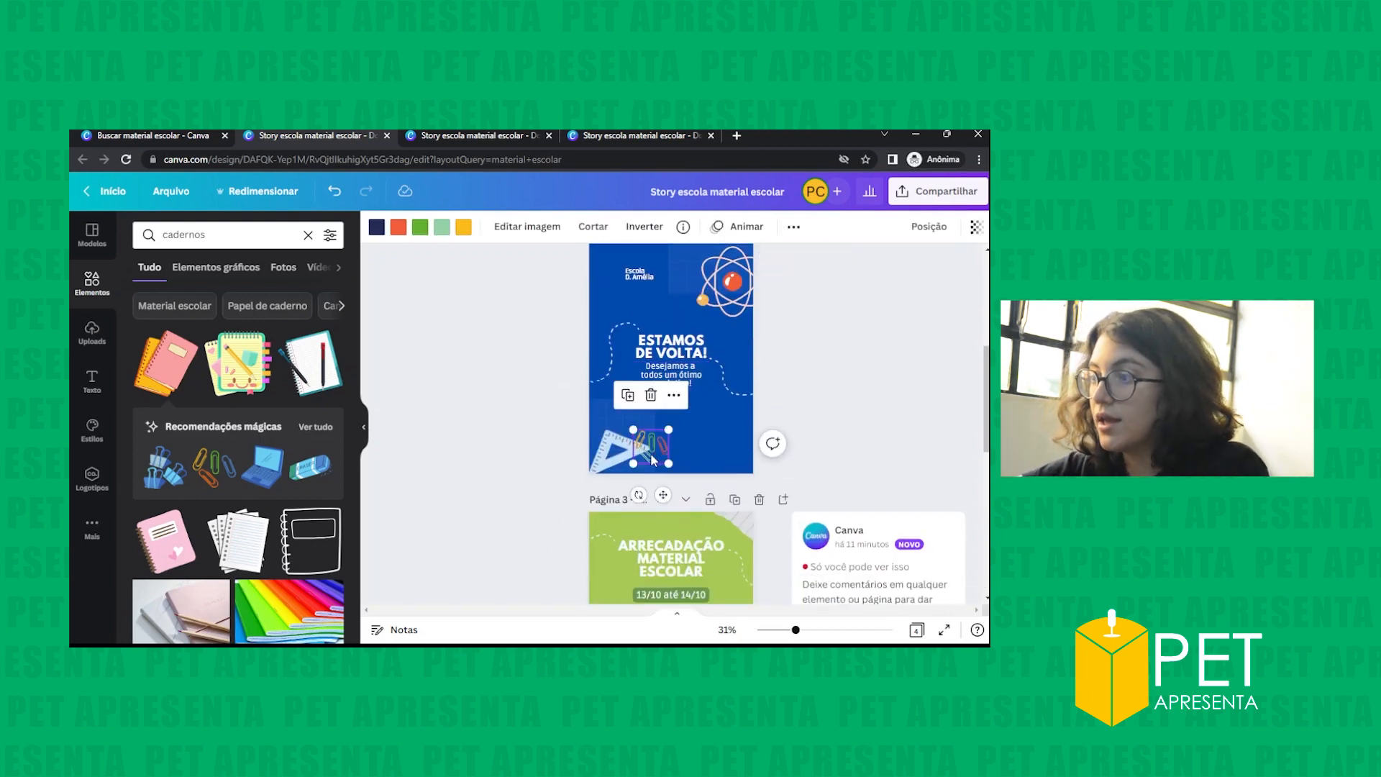
scroll(651, 451, up, 2)
scroll(650, 455, down, 7)
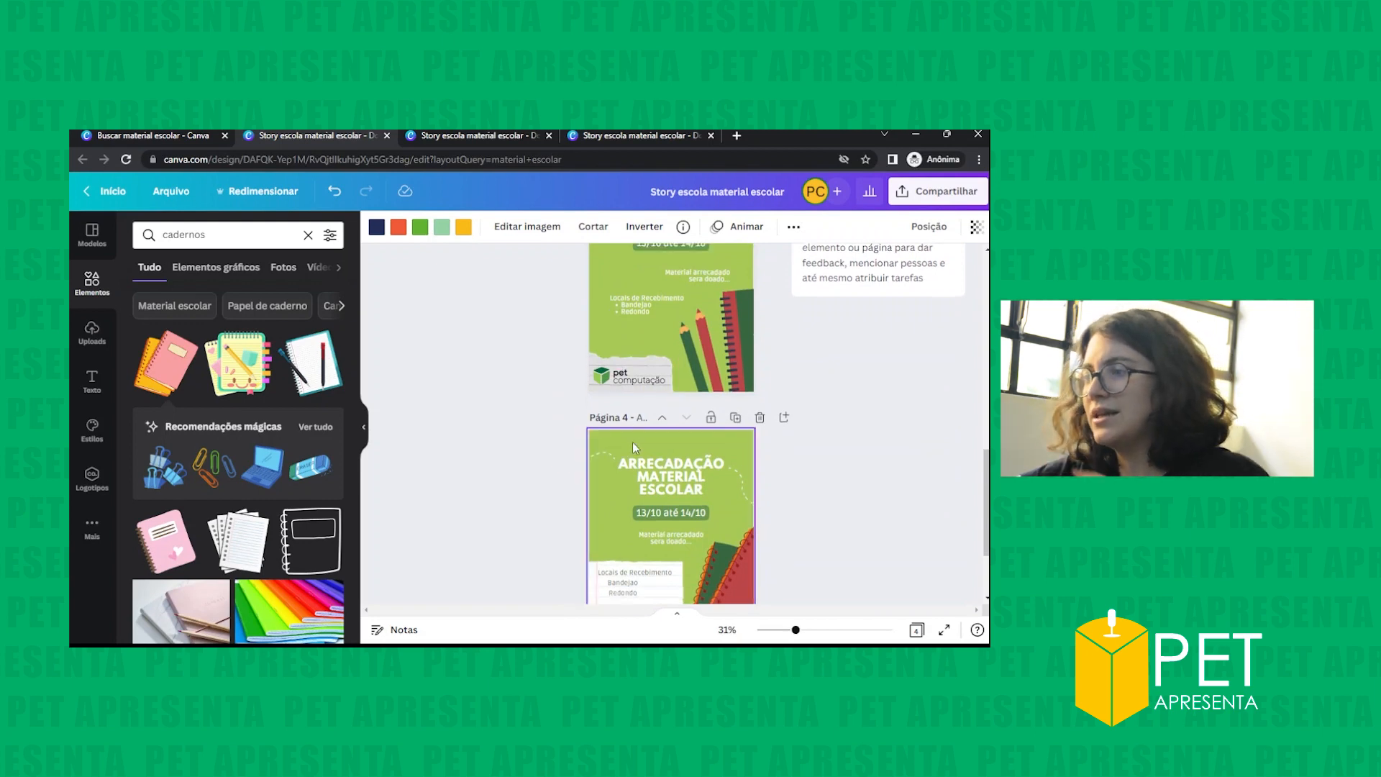
scroll(632, 442, down, 2)
click(595, 390)
key(ctrl+v)
drag(654, 521, 654, 433)
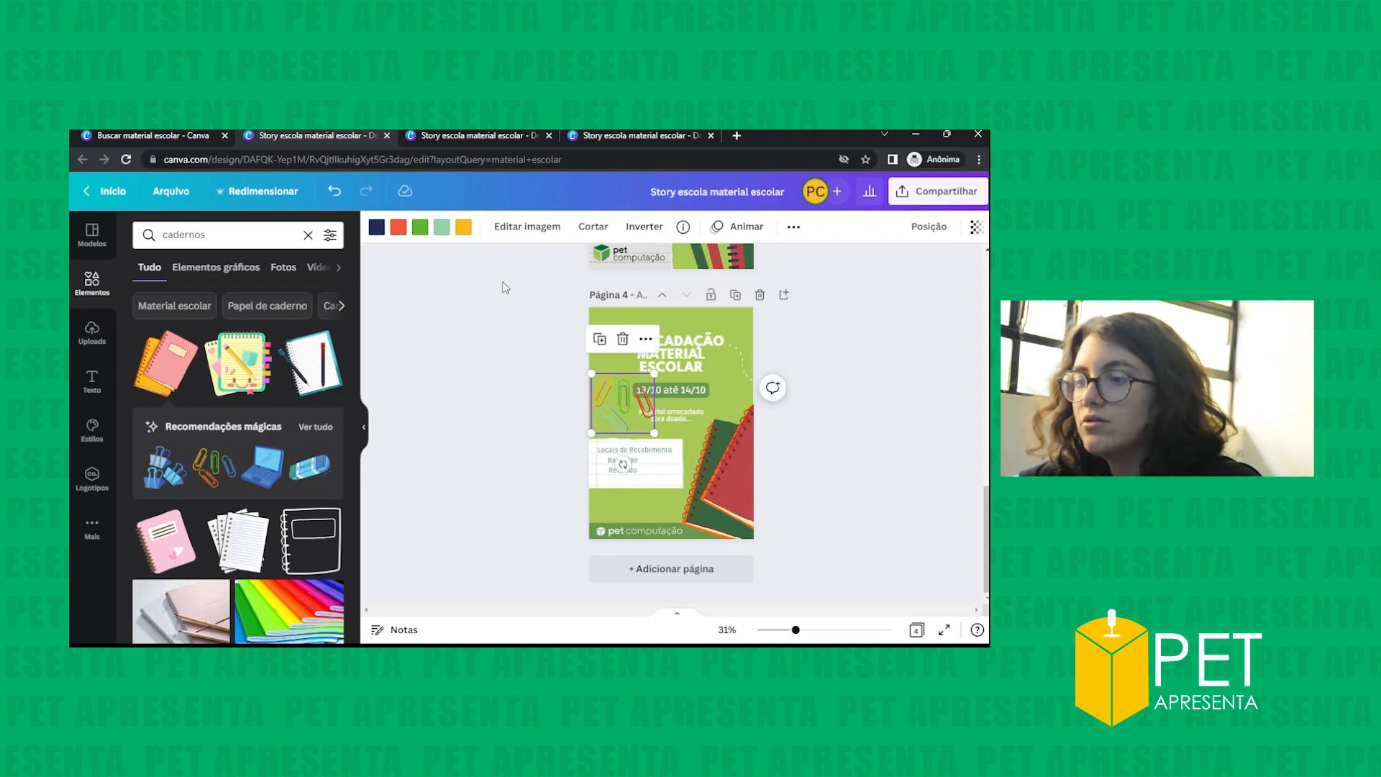
- Recolour the paper clips on page 4, changing the orange-red clip to the palette's red and the mint clip to its dark green
click(398, 227)
scroll(264, 515, down, 3)
click(257, 504)
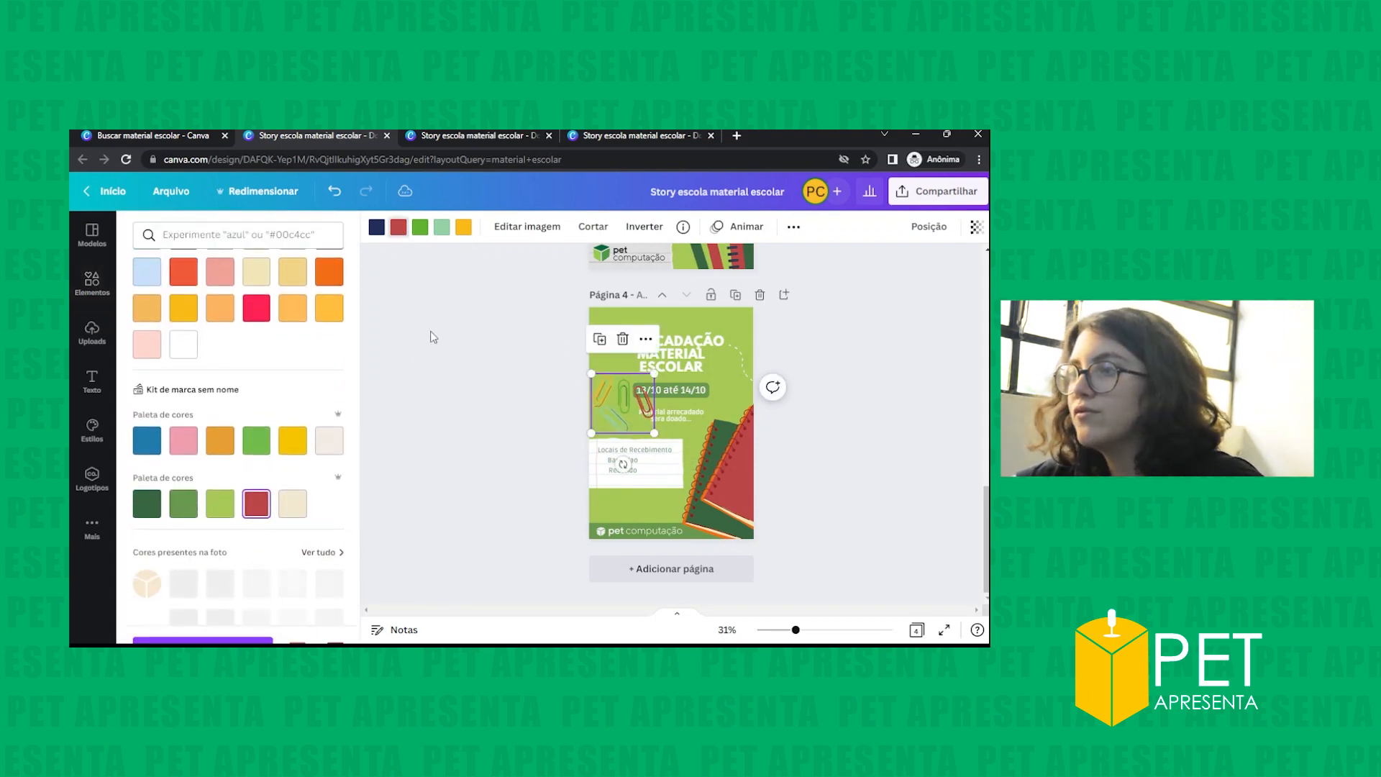
click(441, 228)
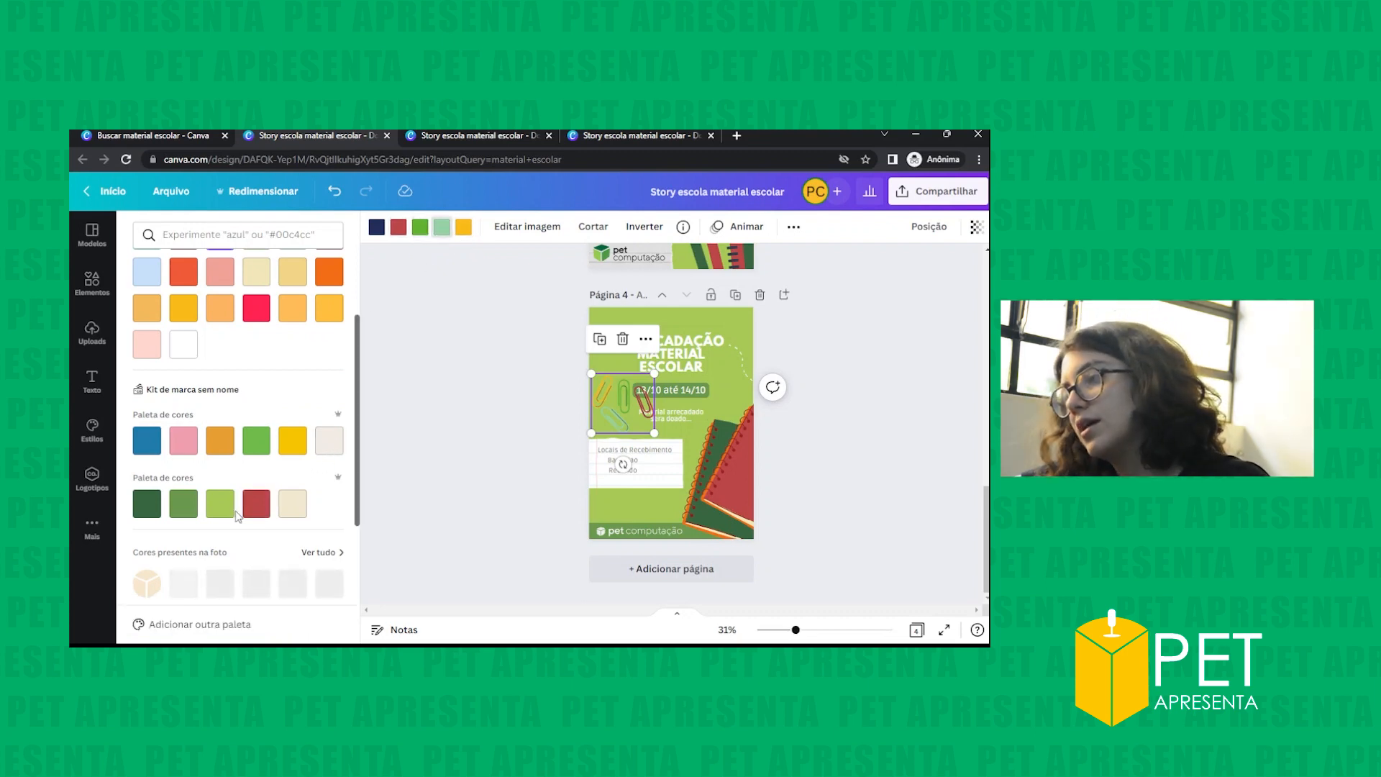
click(146, 504)
- Shrink the paper clips illustration and place it against the left edge of page 4, above the notebook paper
drag(638, 420, 603, 391)
click(817, 348)
click(829, 385)
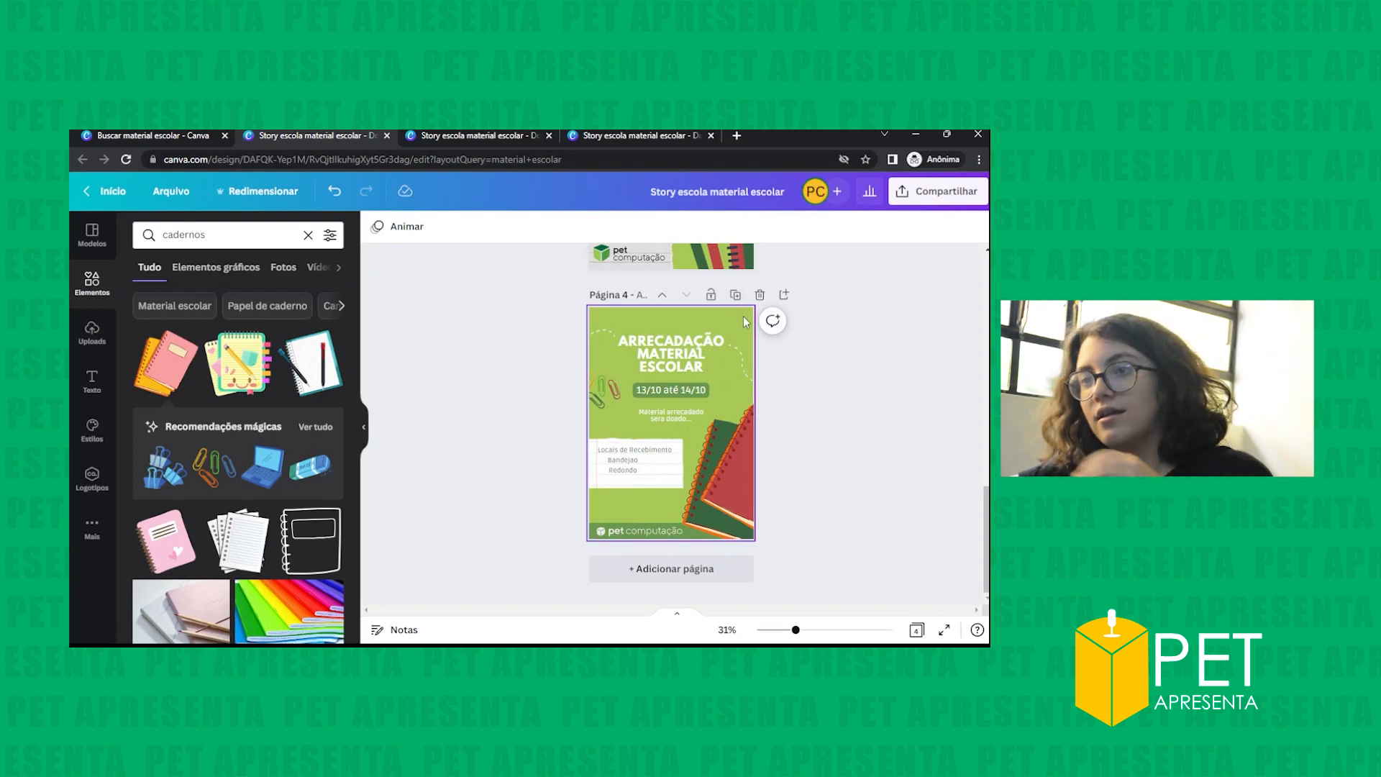
- Search the elements library for "tesoura" and look through the scissors graphics
click(208, 235)
double_click(208, 234)
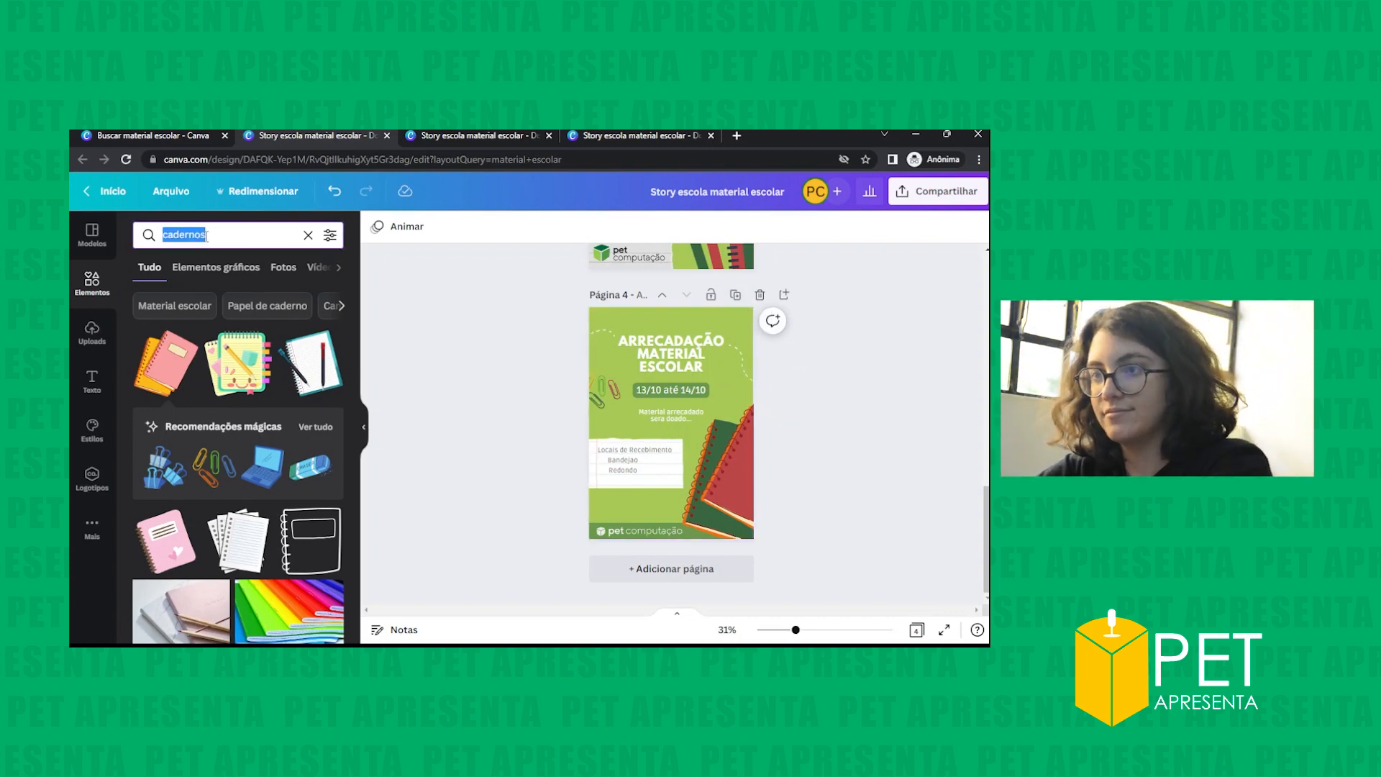
text(tesoura)
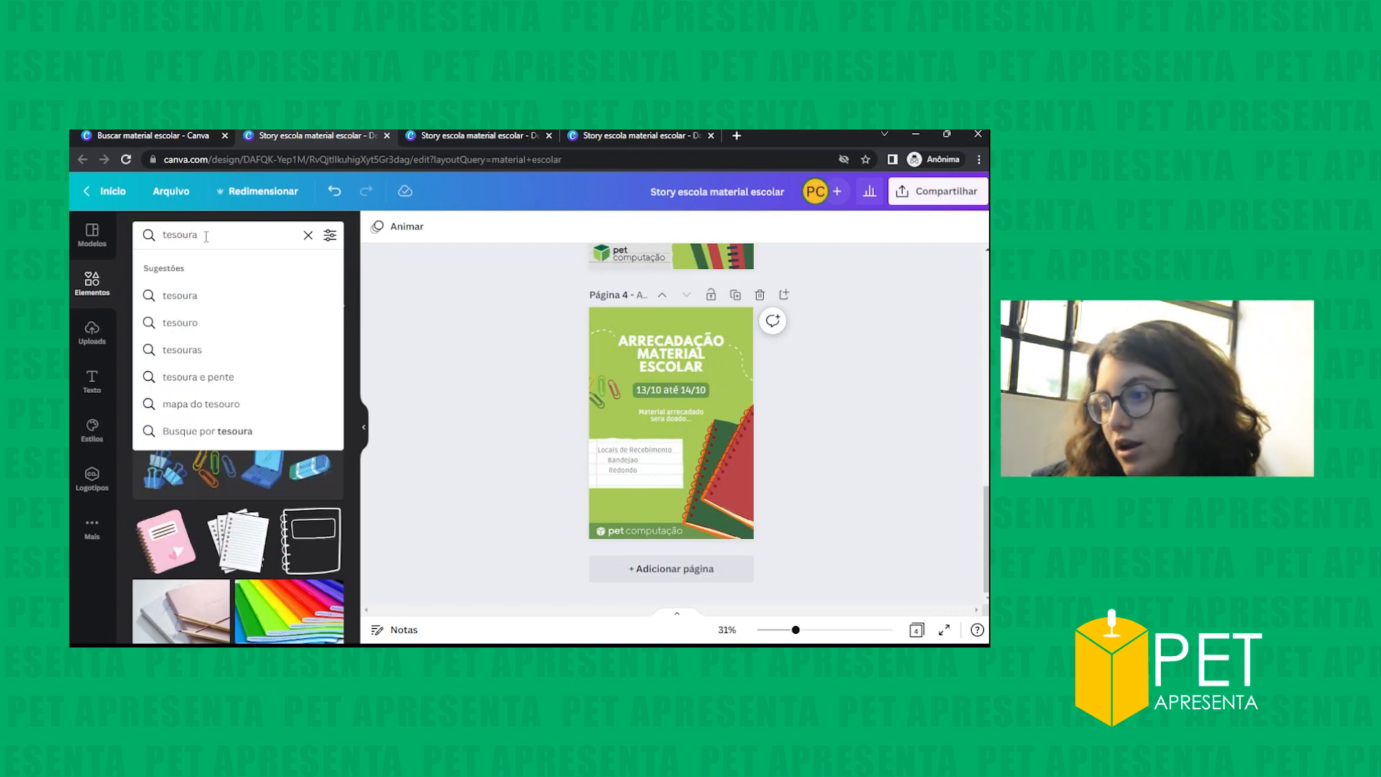
key(Return)
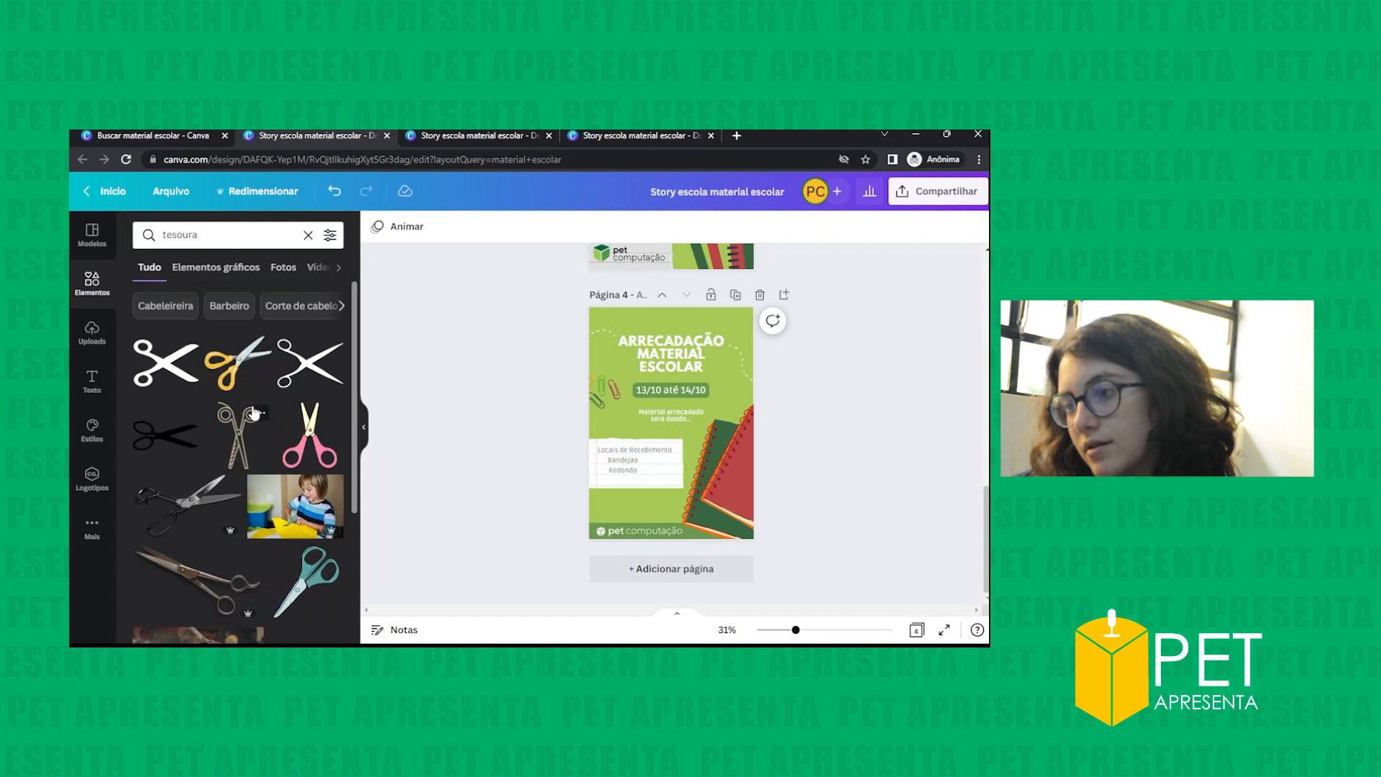
scroll(255, 412, down, 2)
scroll(257, 398, down, 2)
scroll(257, 398, down, 5)
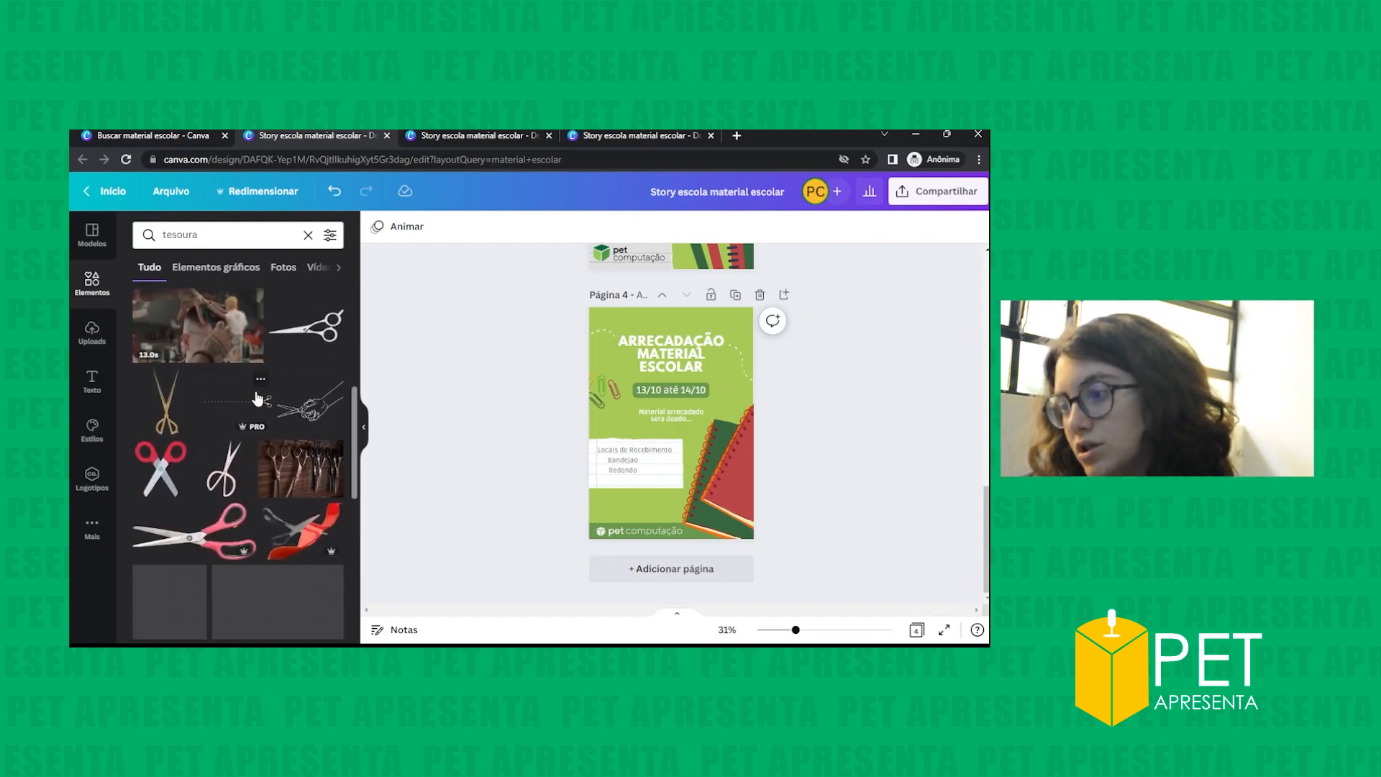
scroll(270, 475, down, 4)
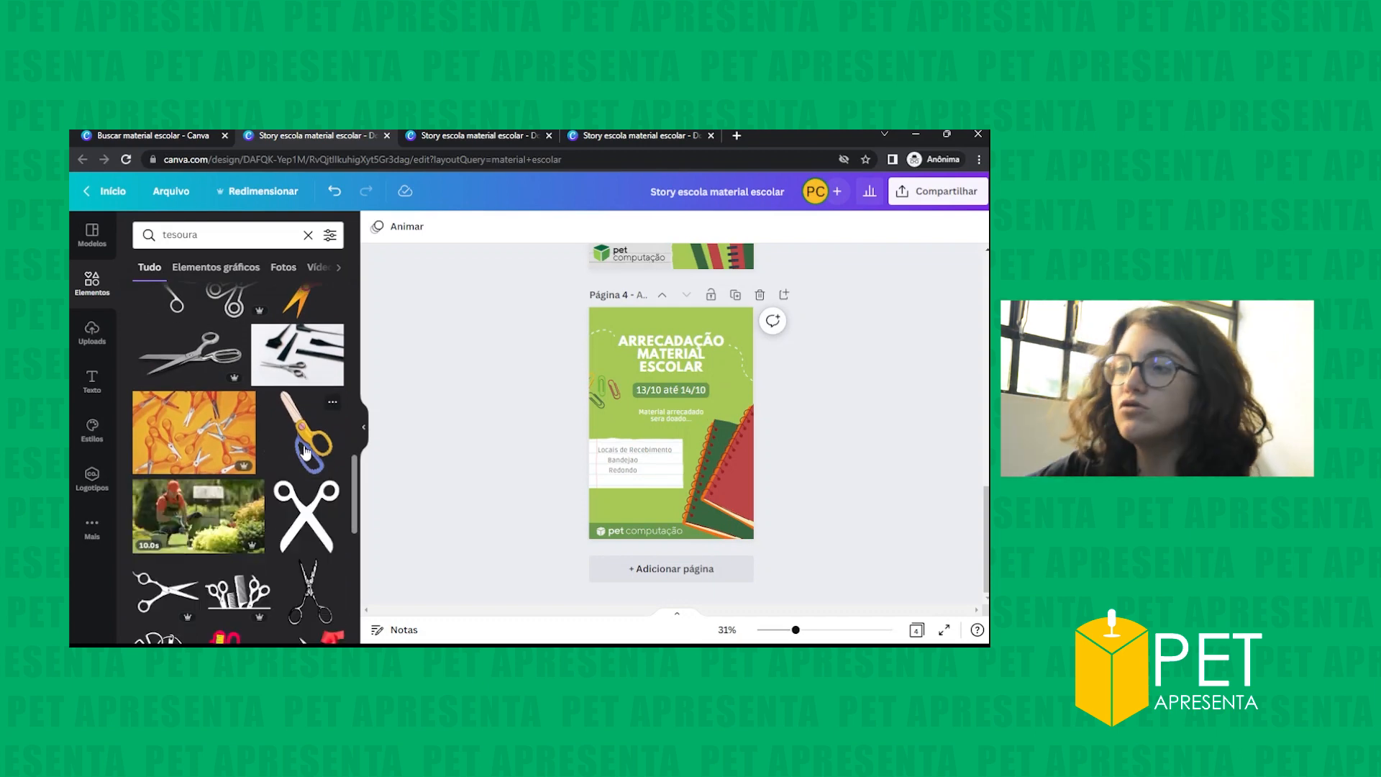
scroll(275, 482, down, 1)
scroll(281, 489, up, 14)
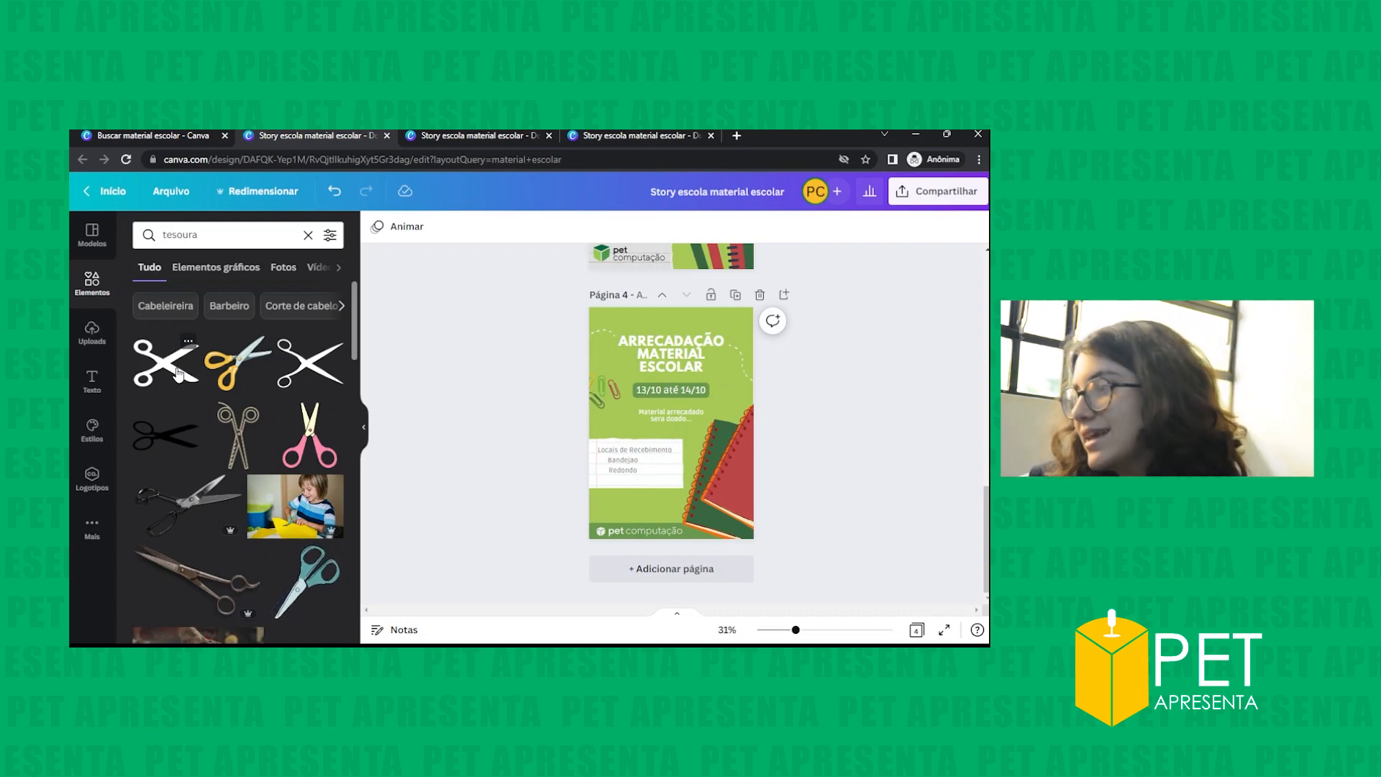
- Try the pink-handled, black and red-handled scissors on page 4 one at a time, deleting each
click(313, 449)
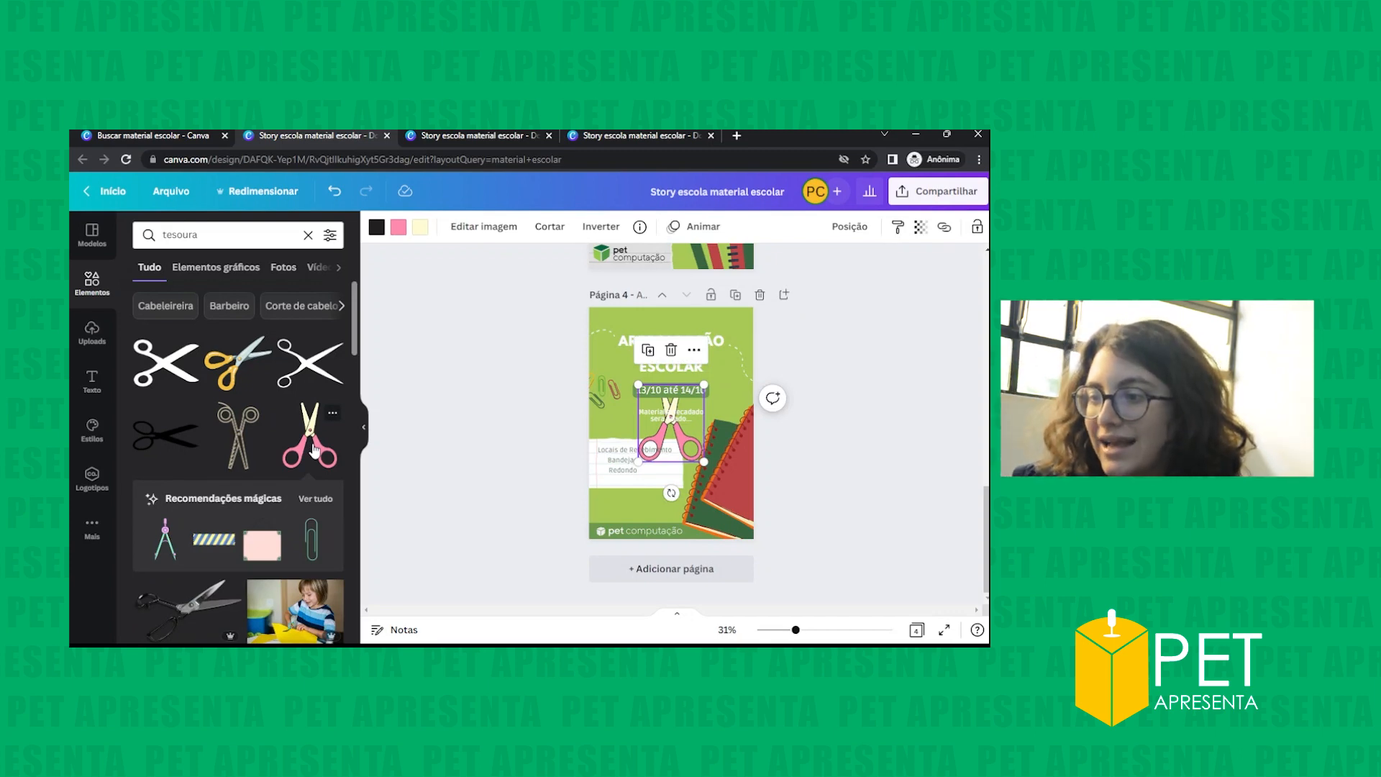
key(Delete)
click(163, 618)
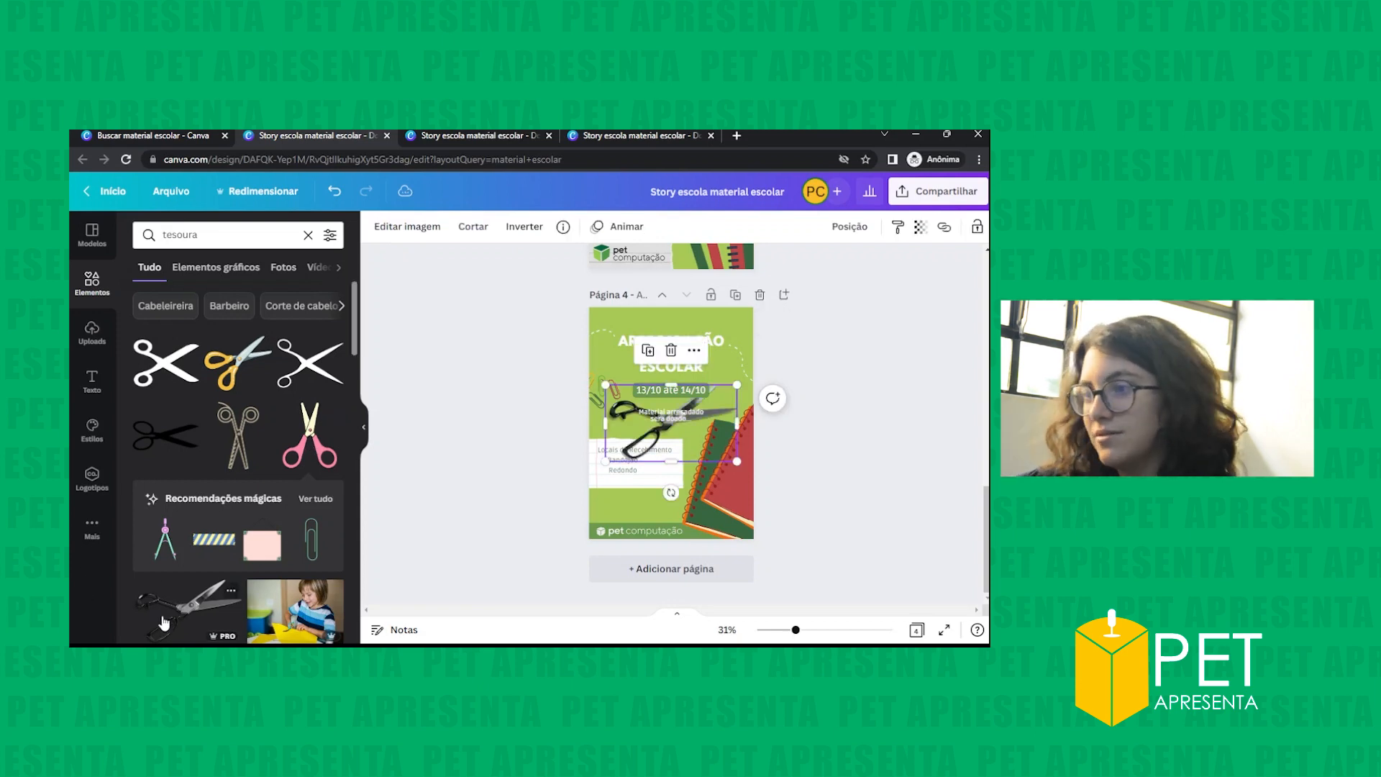
key(Delete)
scroll(163, 623, down, 5)
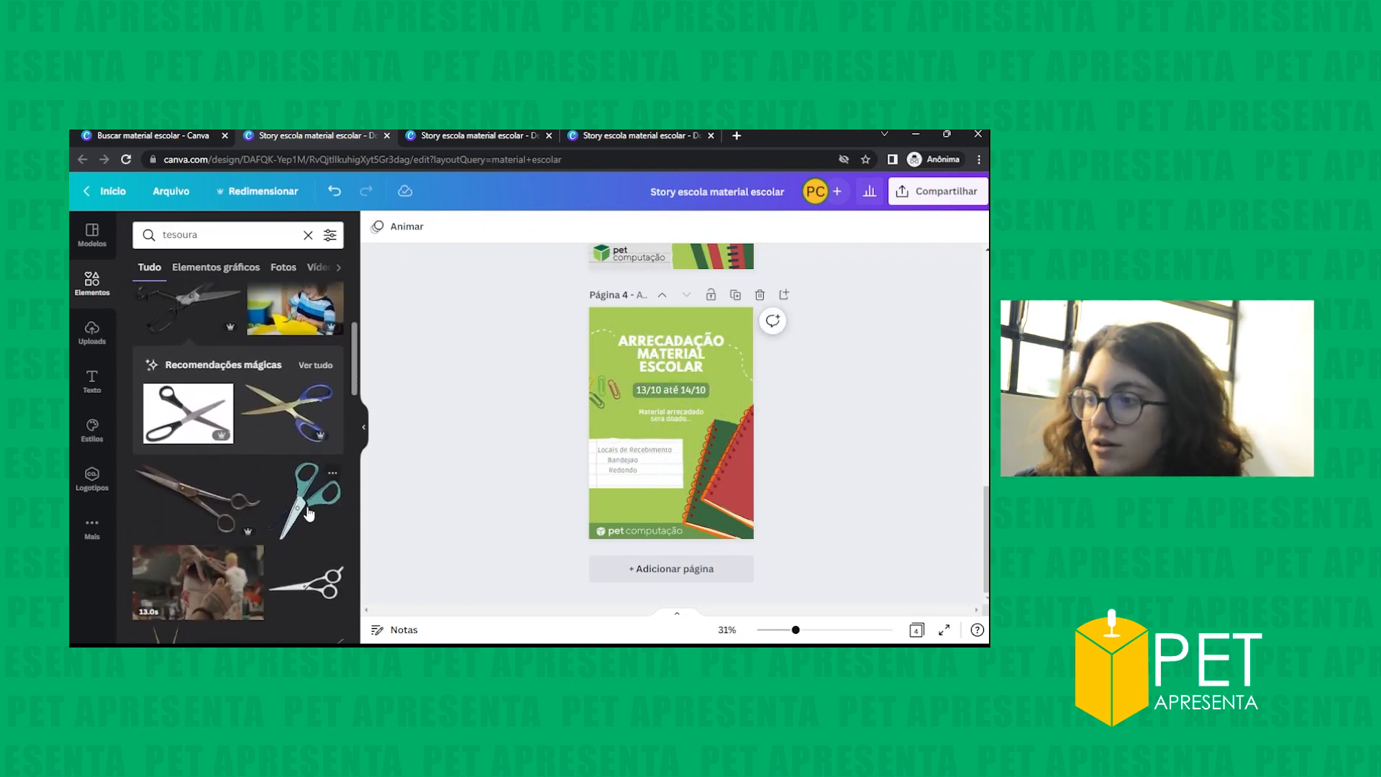
scroll(175, 525, down, 5)
scroll(174, 526, down, 3)
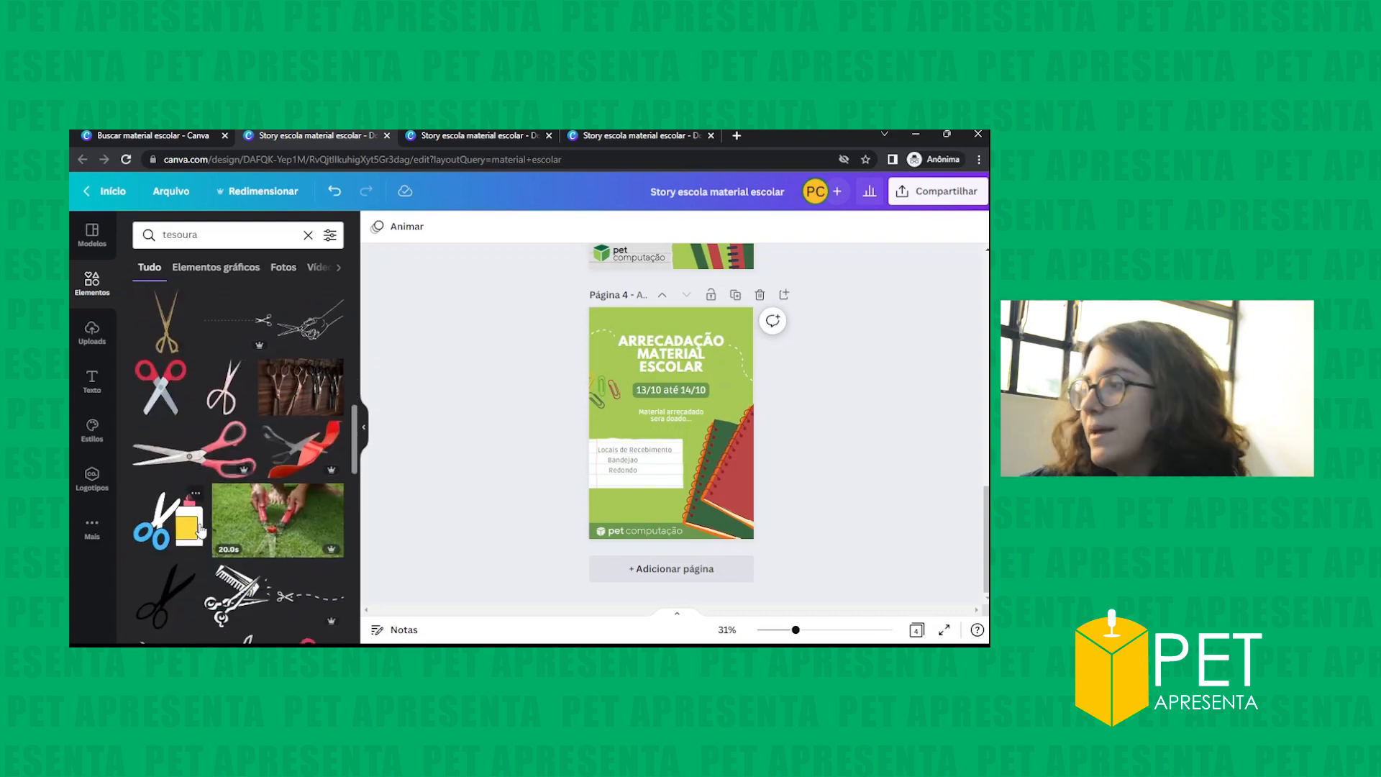
click(175, 403)
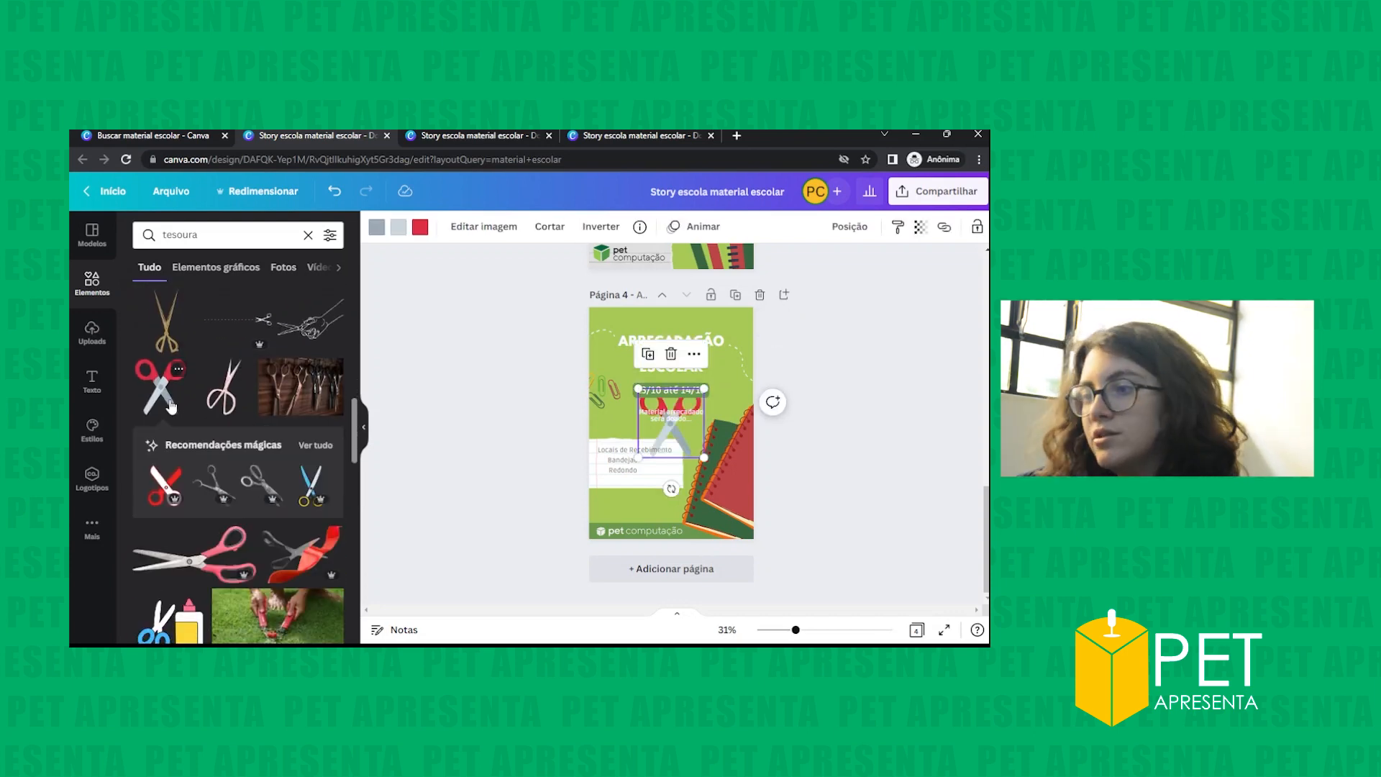
key(Delete)
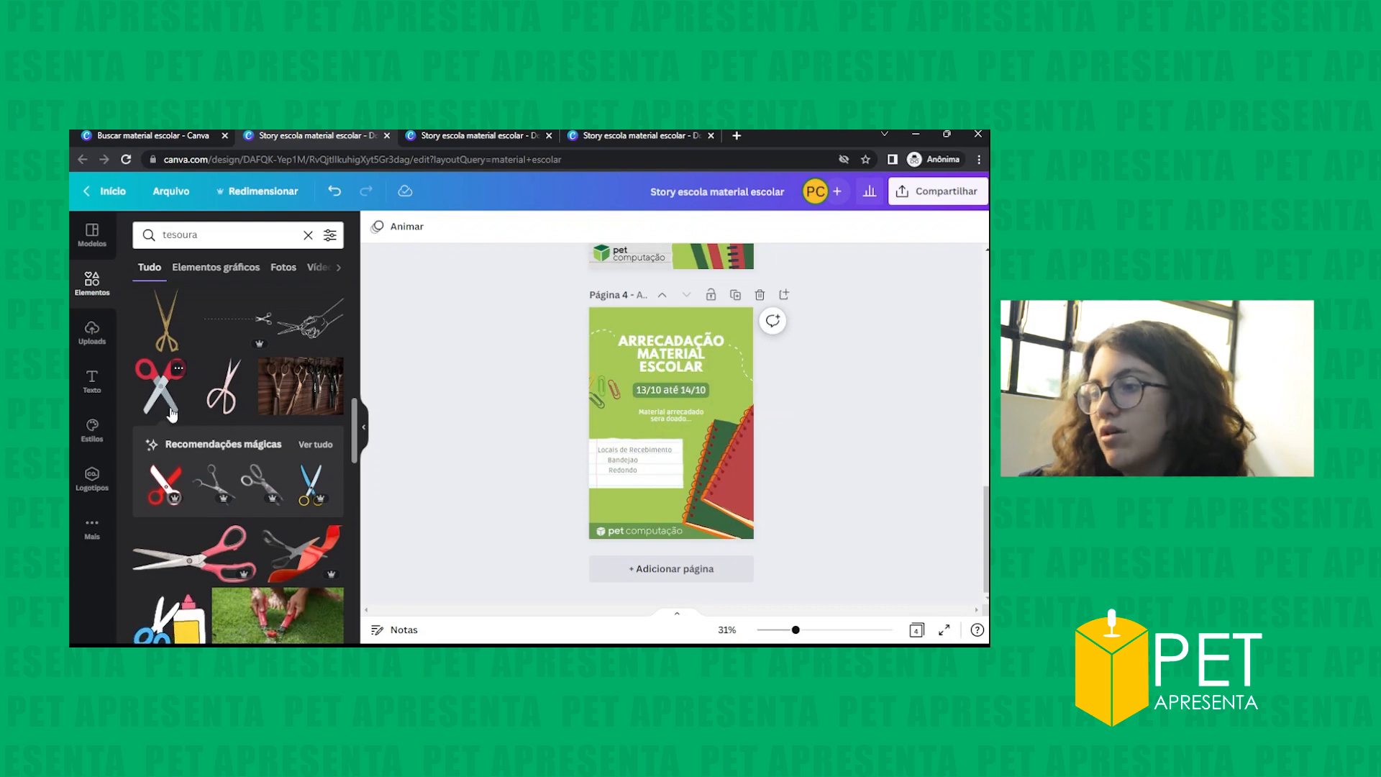
- Try the comb-and-scissors graphic on page 4, and replace it with the green-handled scissors with orange and yellow blades
scroll(237, 568, down, 5)
scroll(243, 580, down, 8)
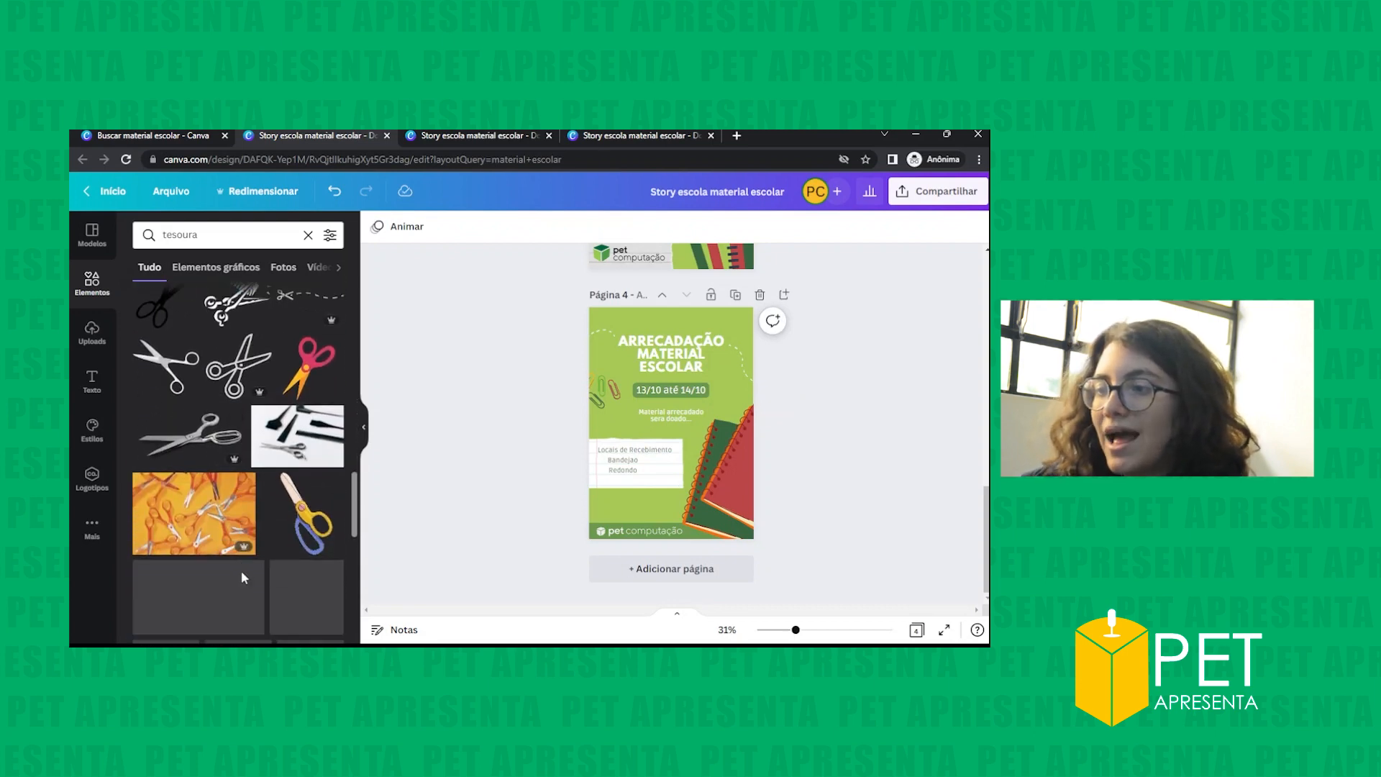
scroll(242, 576, down, 5)
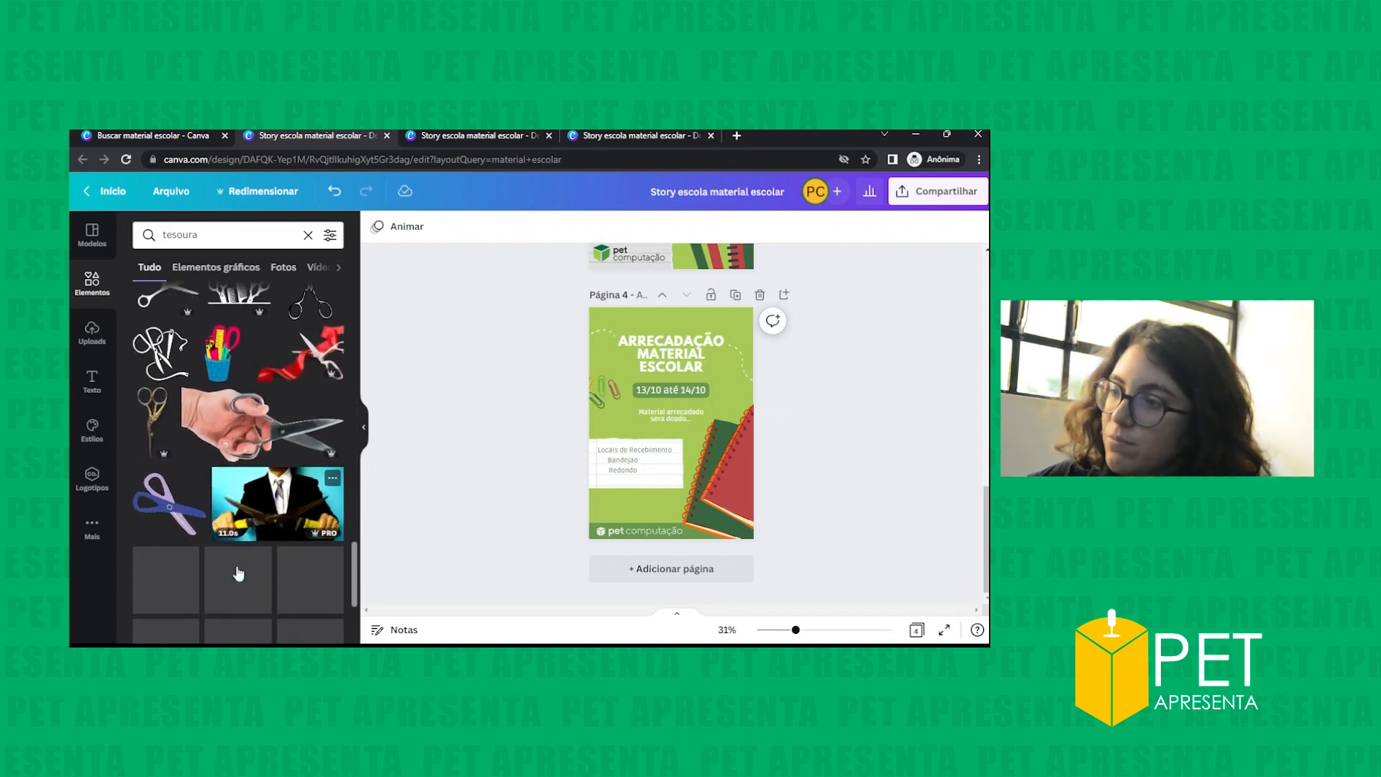
scroll(185, 573, down, 2)
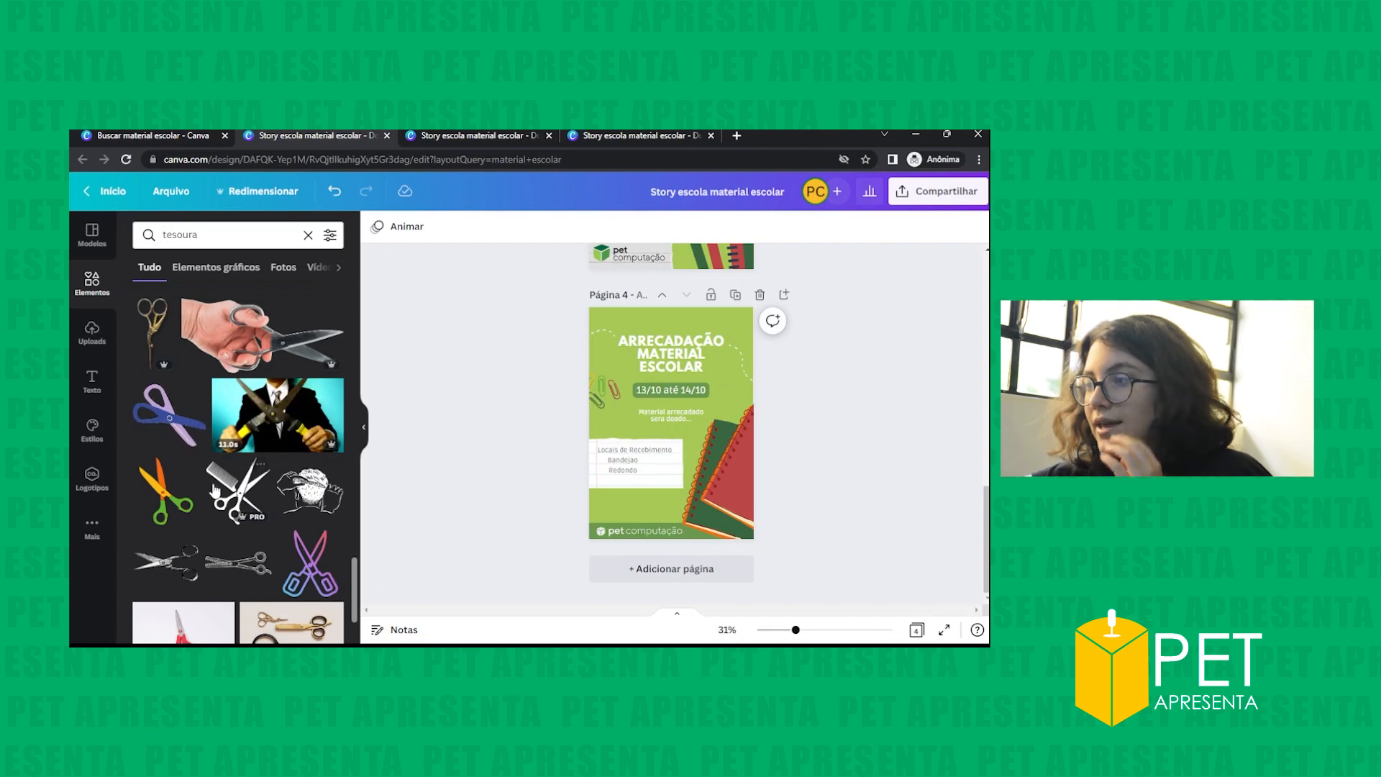
click(246, 490)
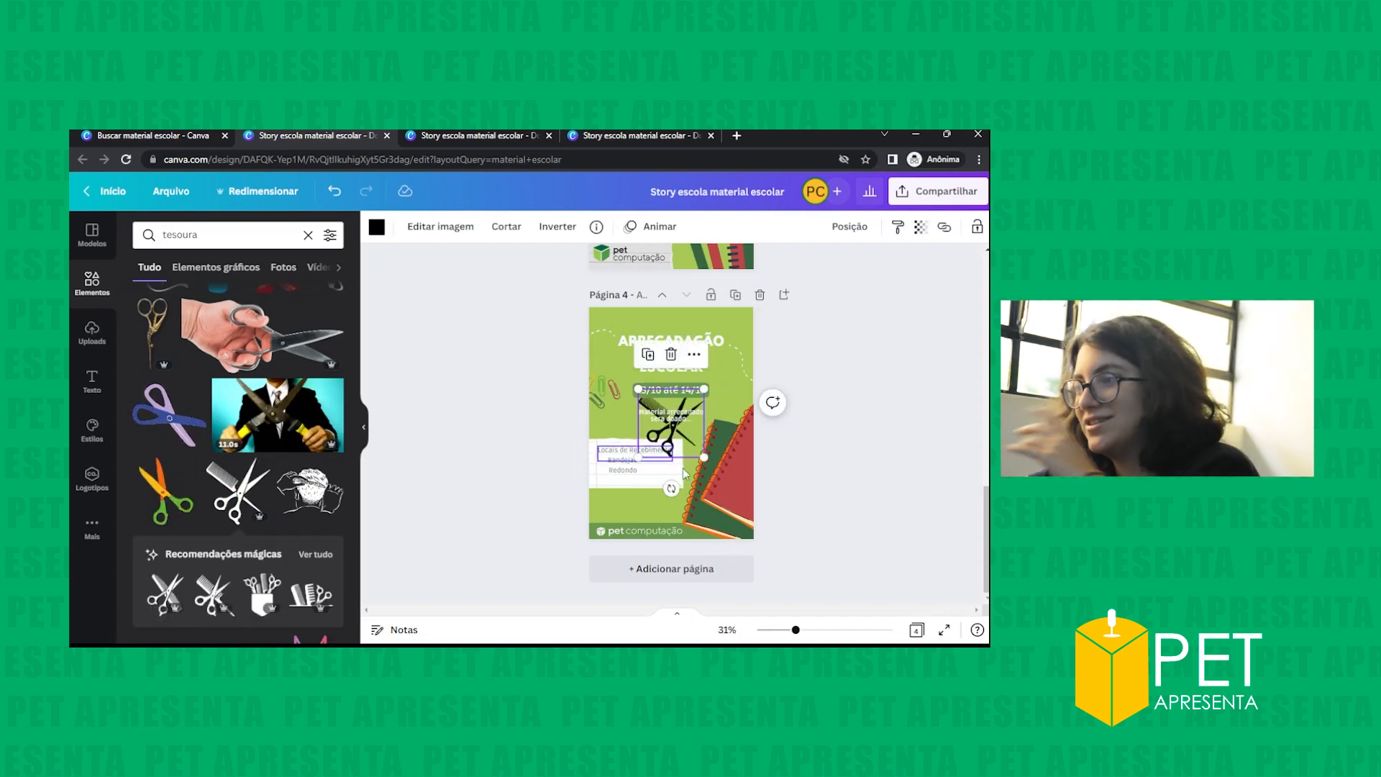
key(Delete)
click(167, 492)
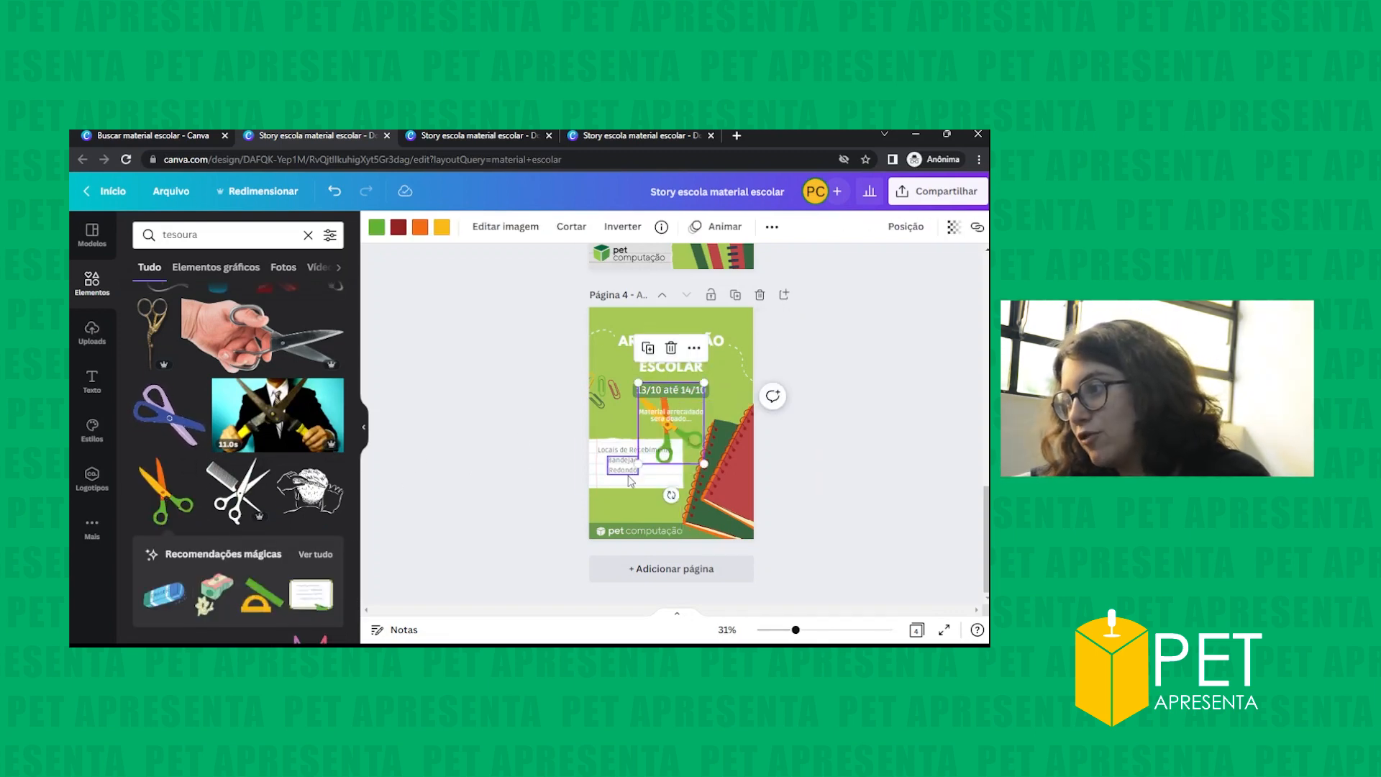
- Shrink the green-handled scissors and move them to the upper-right corner of page 4
drag(796, 630, 833, 638)
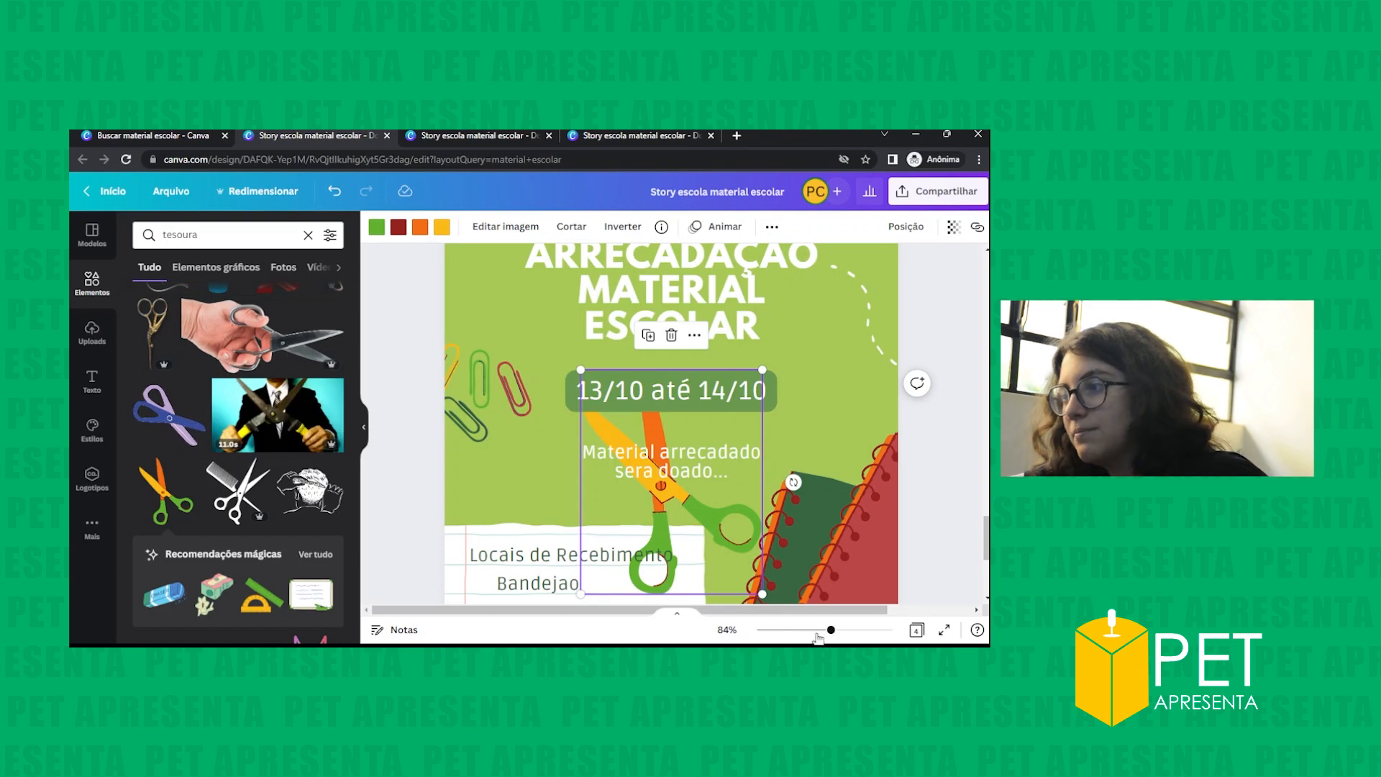
drag(833, 631, 787, 631)
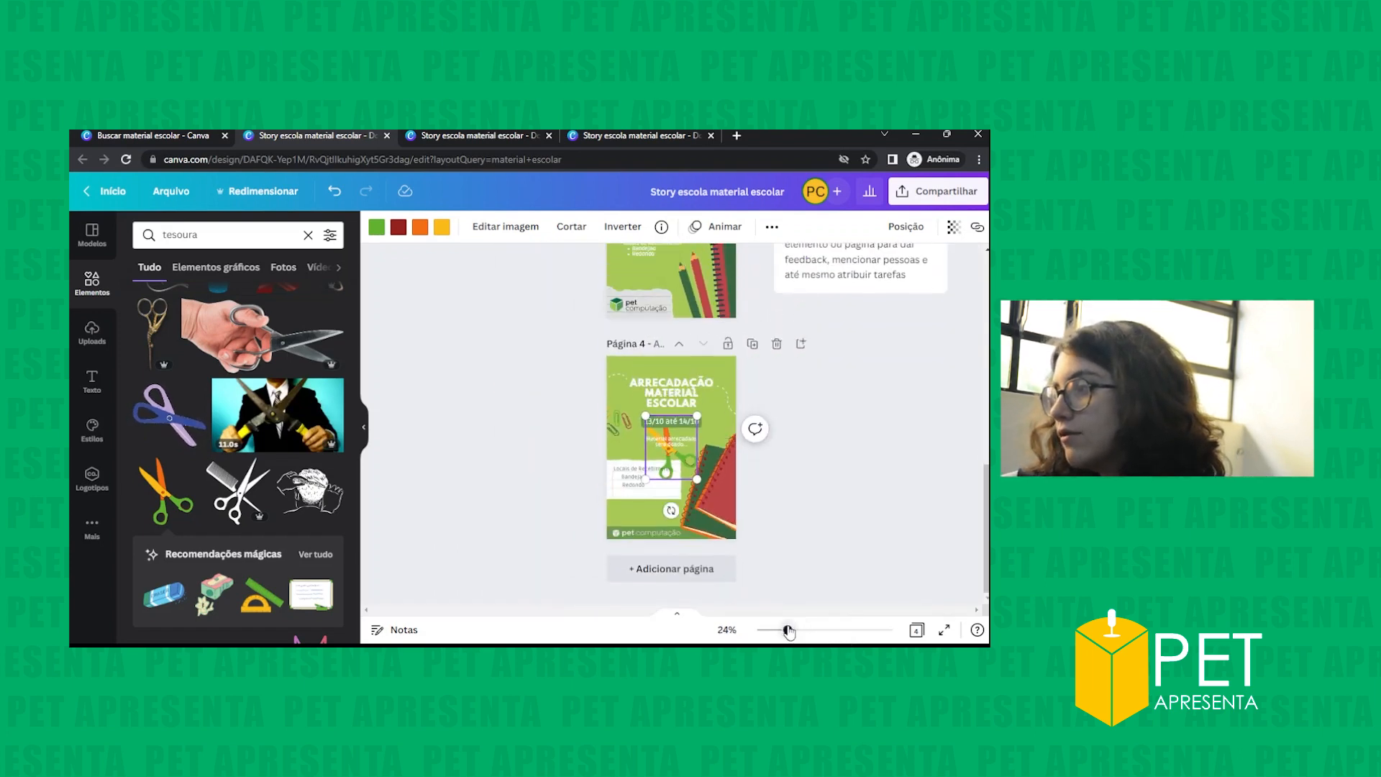
drag(671, 462, 748, 391)
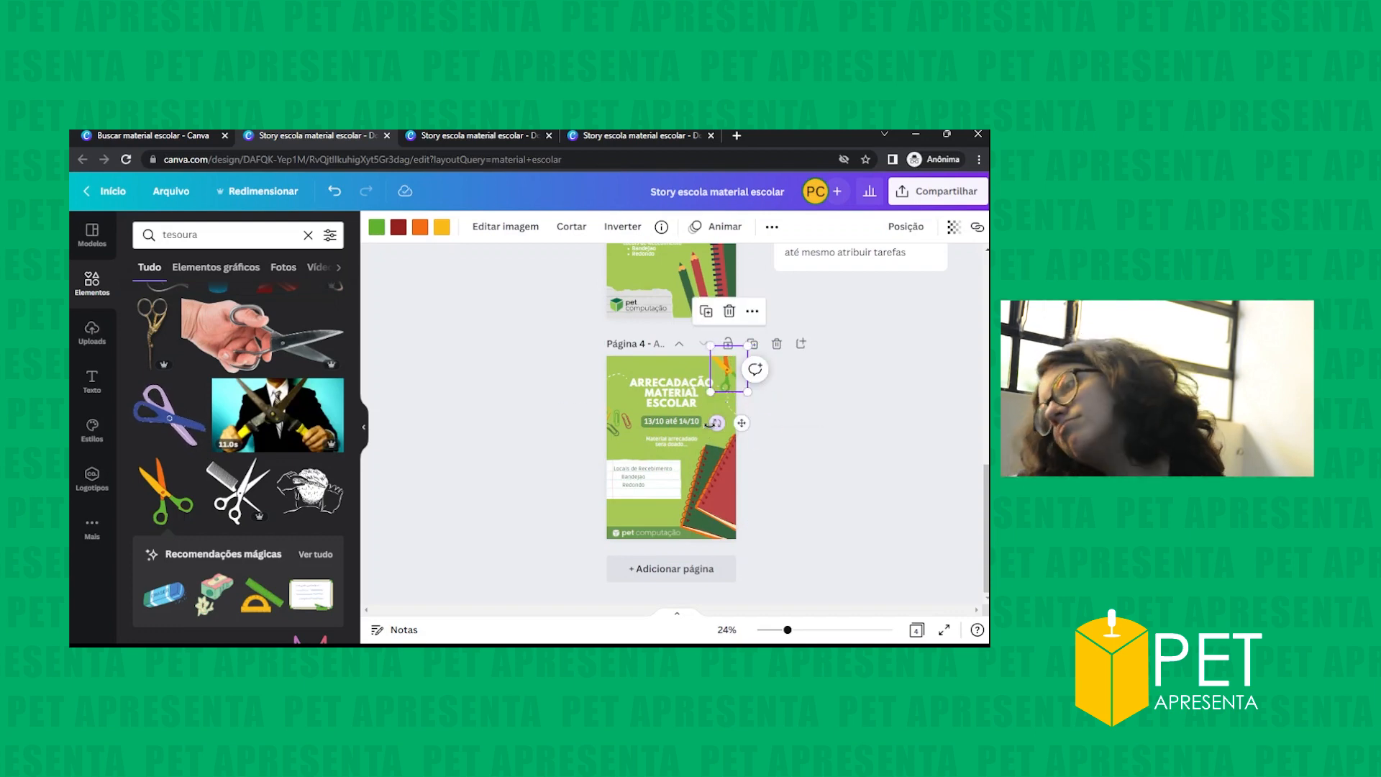
click(800, 379)
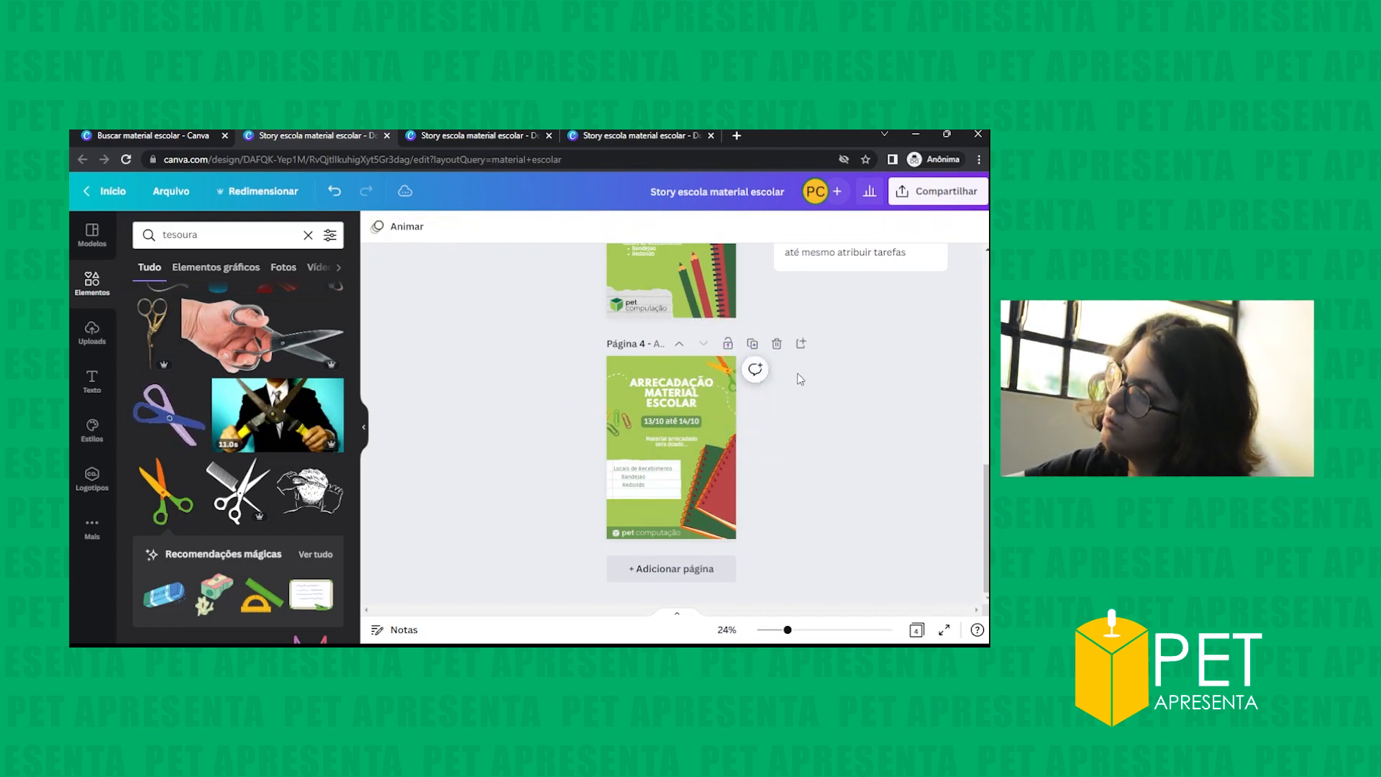
- Rotate the scissors and tuck them partly off page 4 at its upper-right corner, beside the title
click(728, 374)
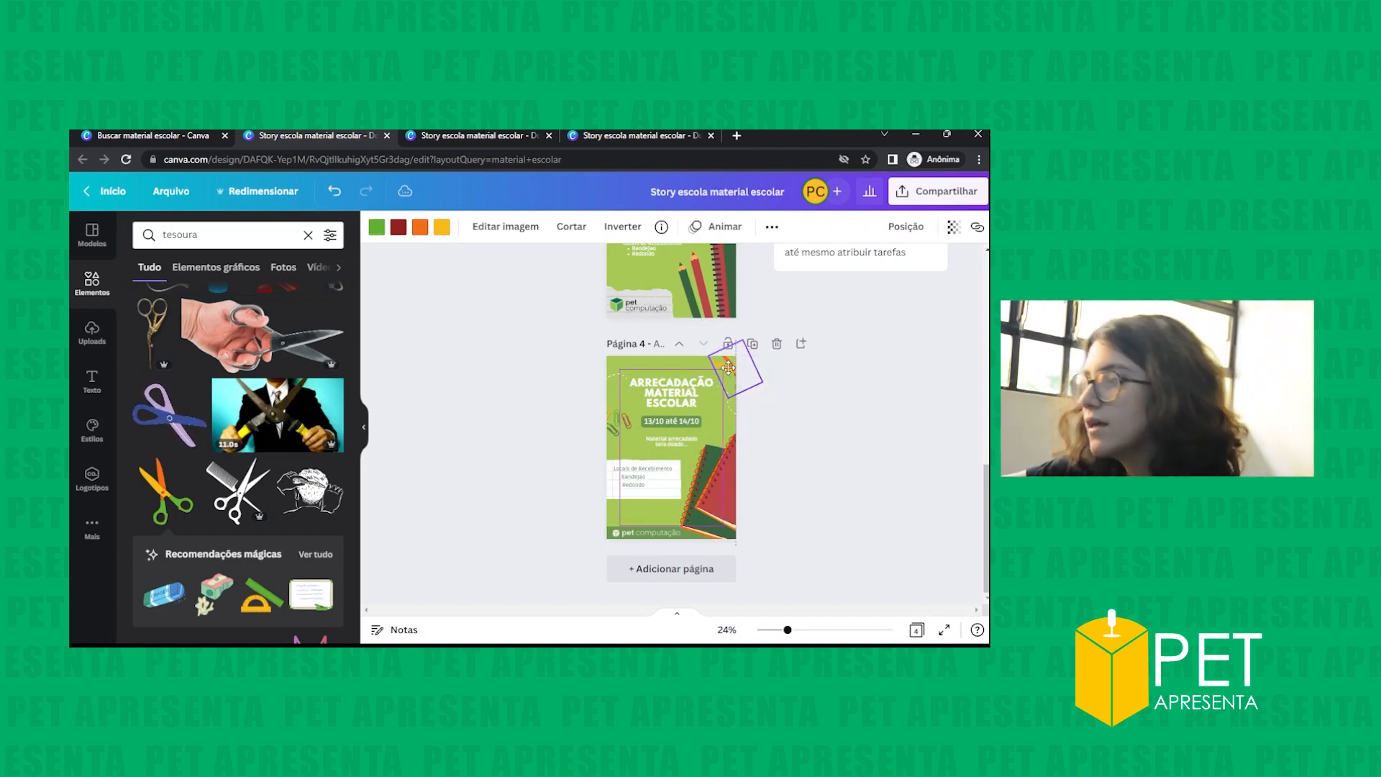
drag(728, 369, 733, 408)
click(798, 385)
click(727, 381)
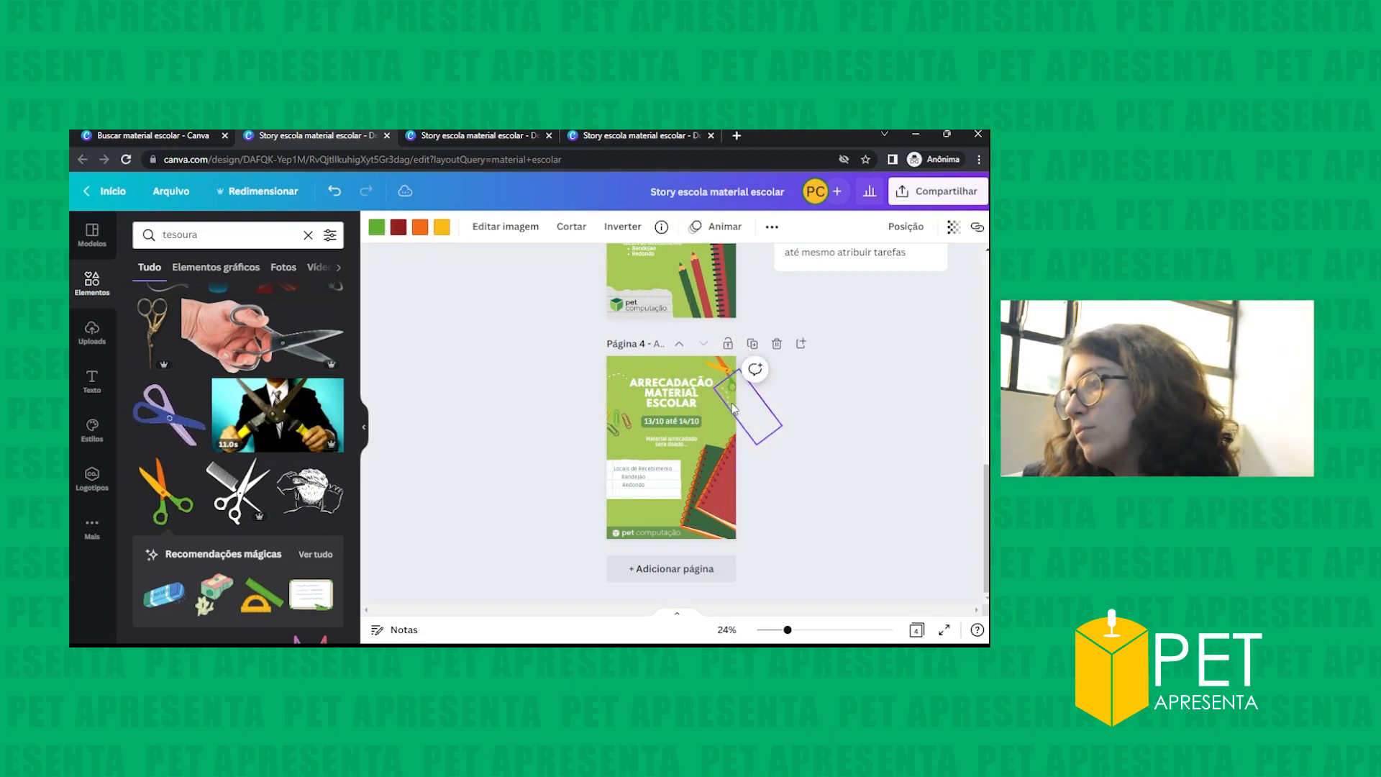
drag(733, 408, 722, 363)
click(802, 346)
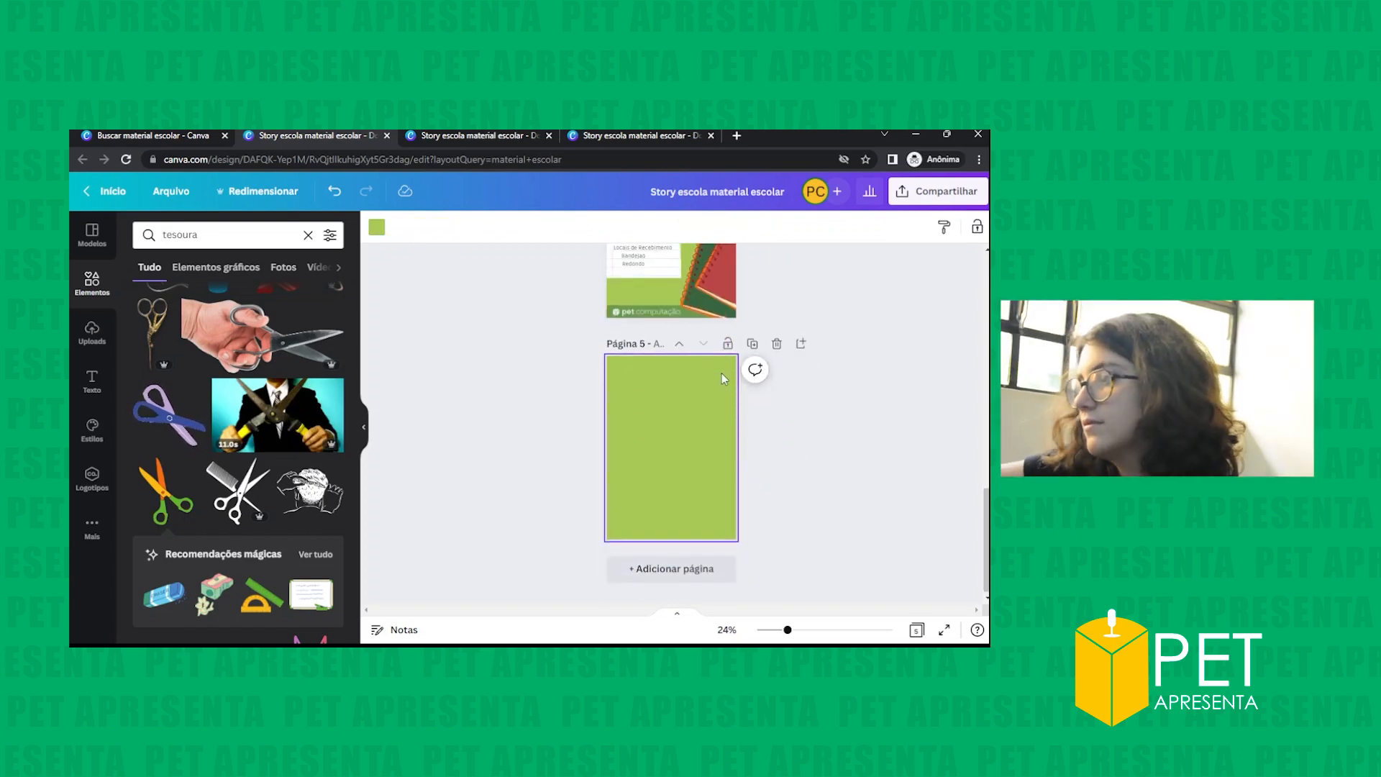
click(792, 435)
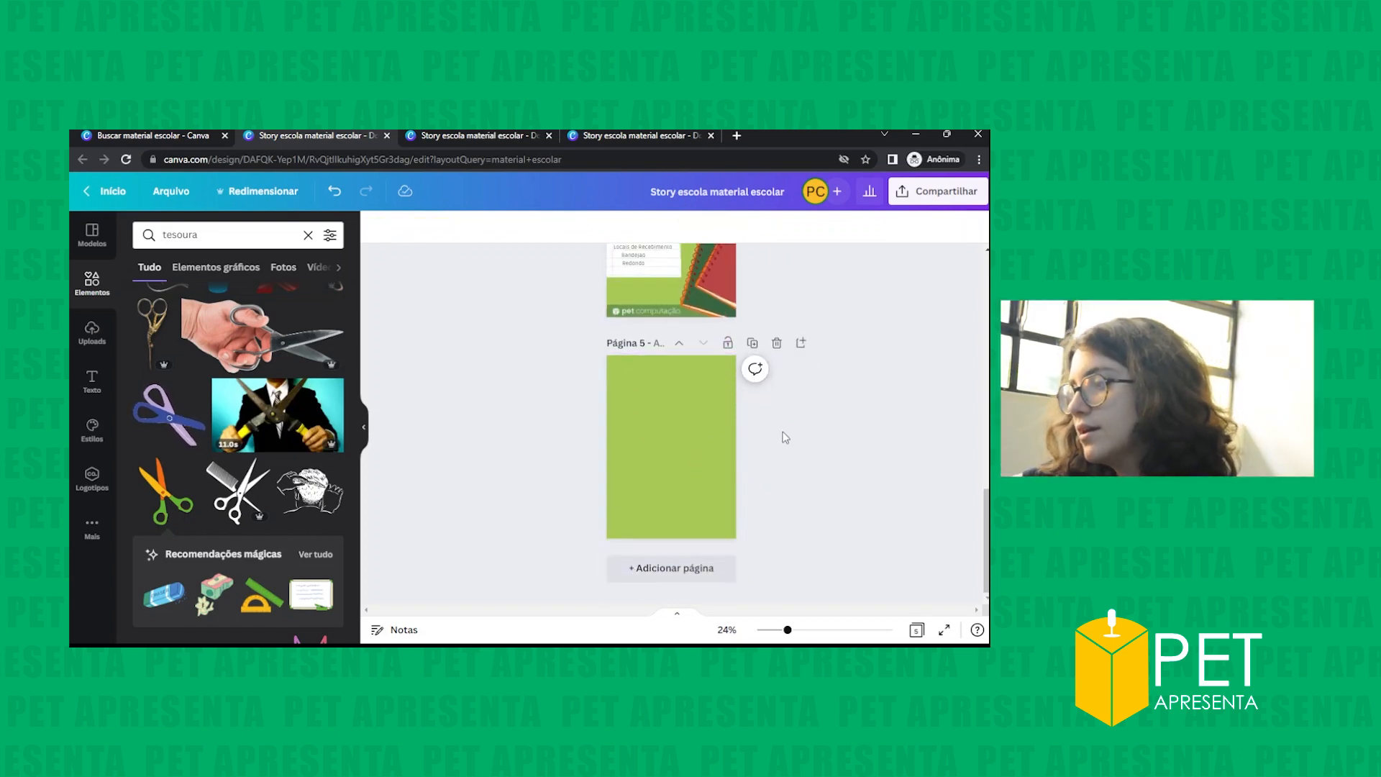
- Recolour the scissors on page 4, changing dark red and orange to the palette's red and yellow to its cream
scroll(707, 434, up, 2)
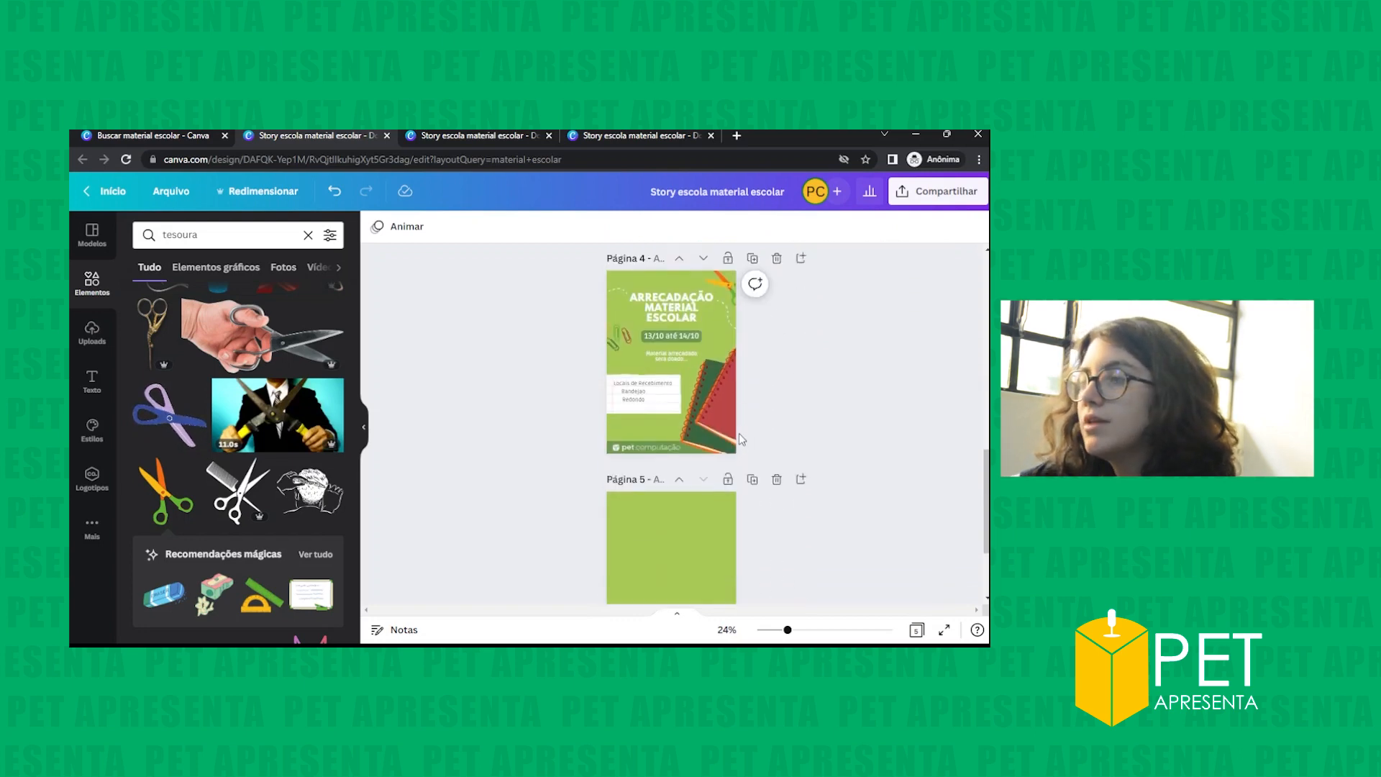
scroll(740, 434, up, 1)
click(724, 349)
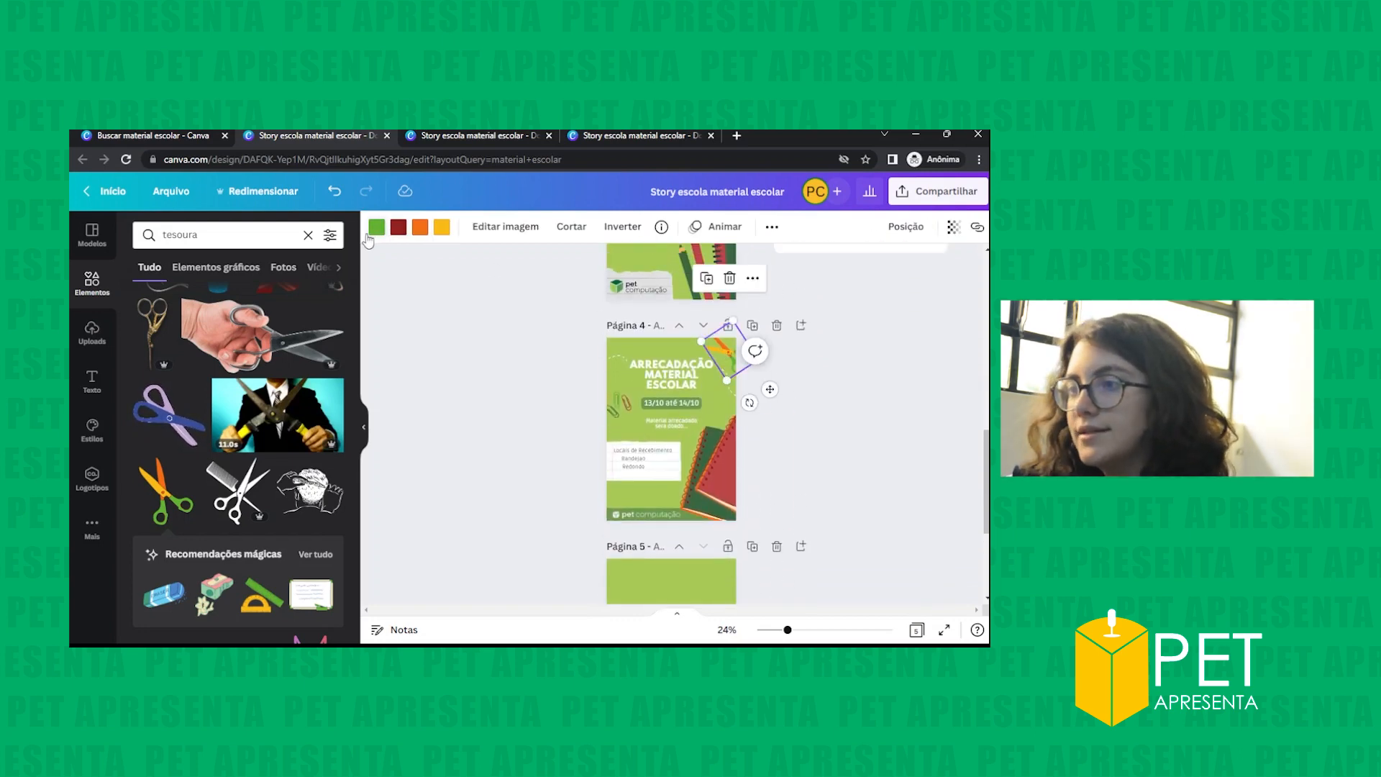
click(395, 228)
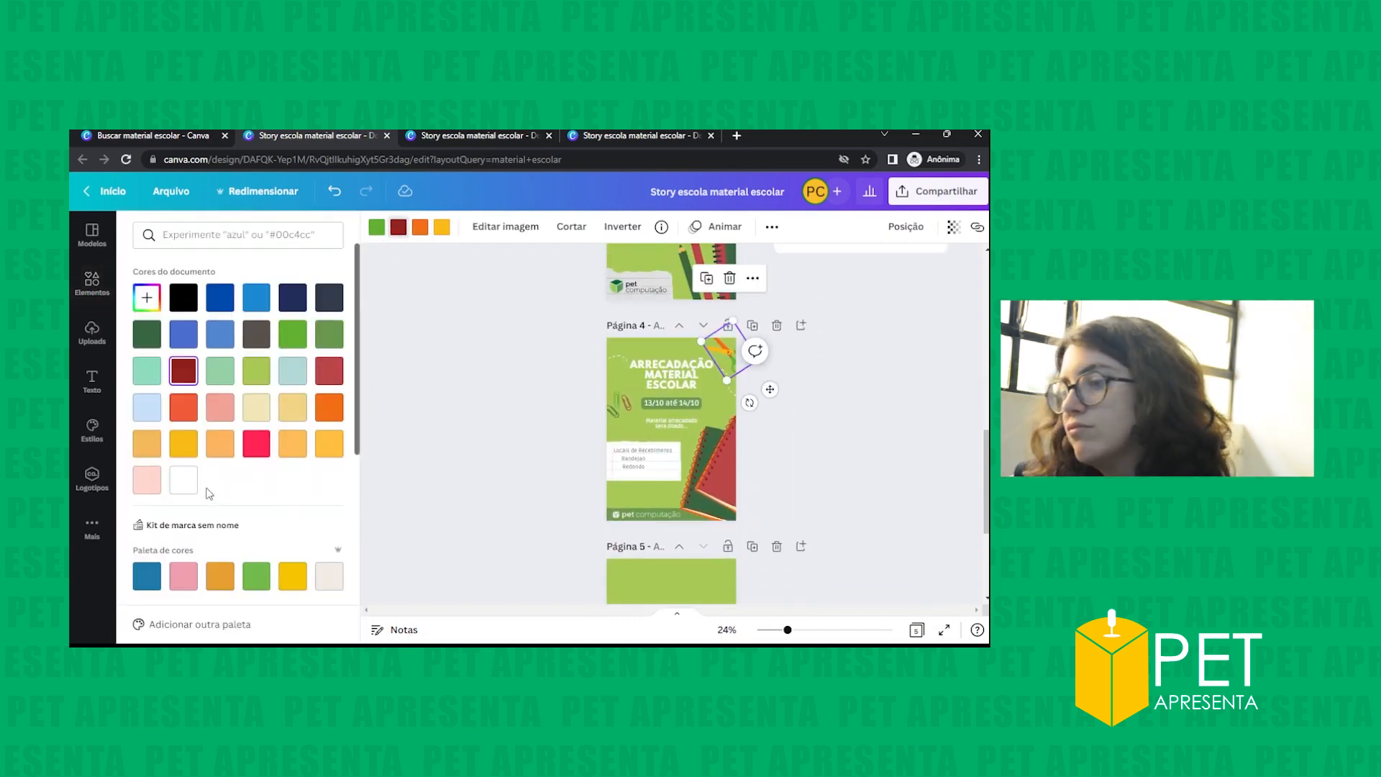
scroll(210, 490, down, 1)
click(257, 572)
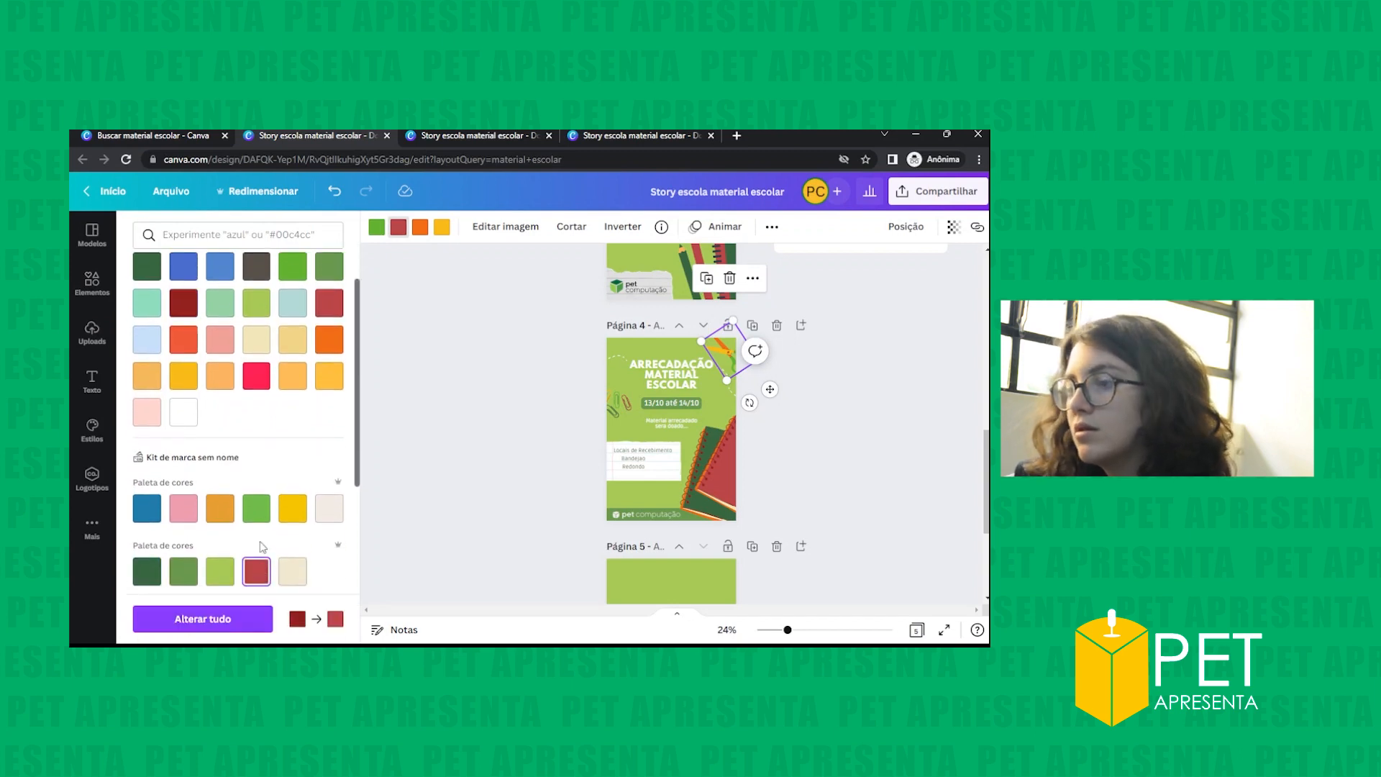
click(431, 229)
click(255, 569)
click(293, 572)
key(Escape)
click(811, 460)
- Check the notebooks' colours and set the scissors' first red colour to the document's orange
click(718, 373)
click(689, 485)
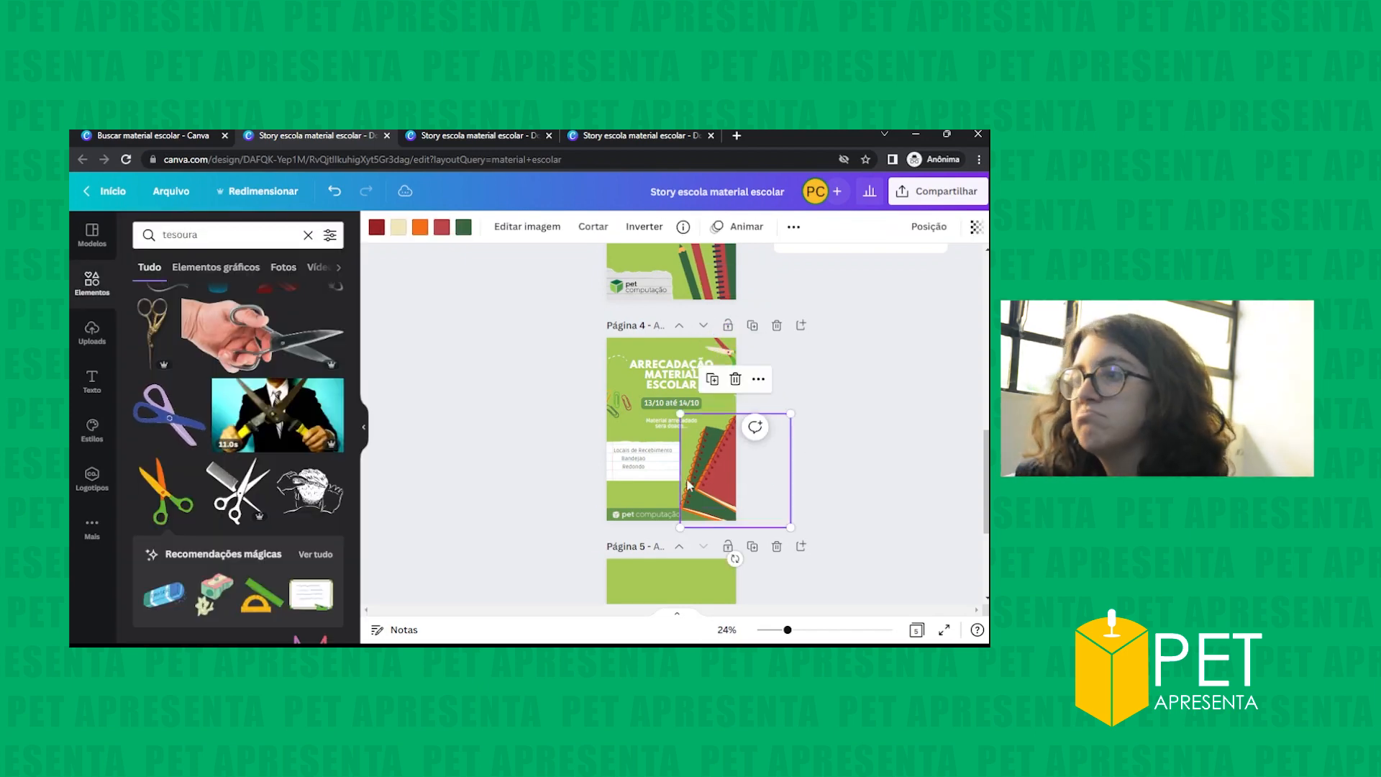
click(725, 352)
click(399, 228)
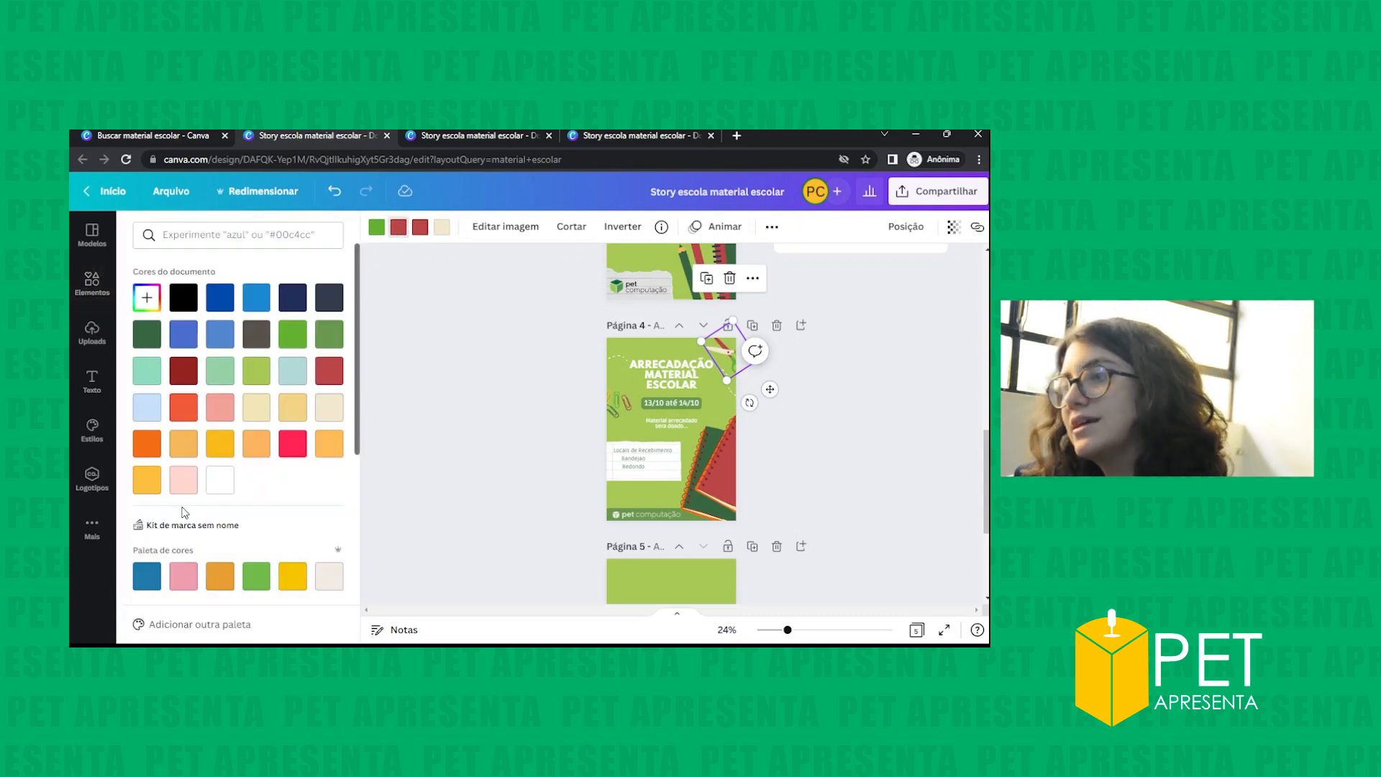
click(147, 447)
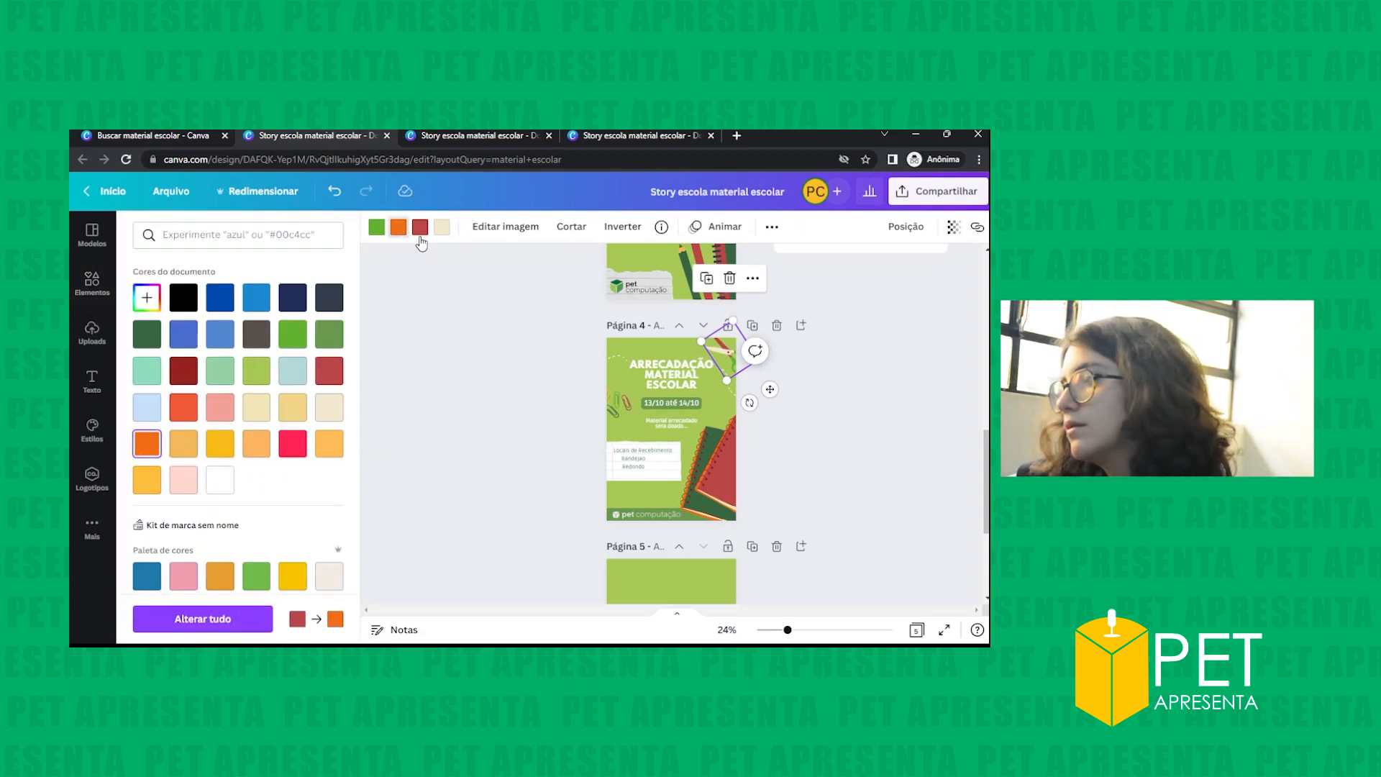
- Set the scissors' cream colour and the paper clips' yellow colour on page 4 to the document's orange
click(753, 352)
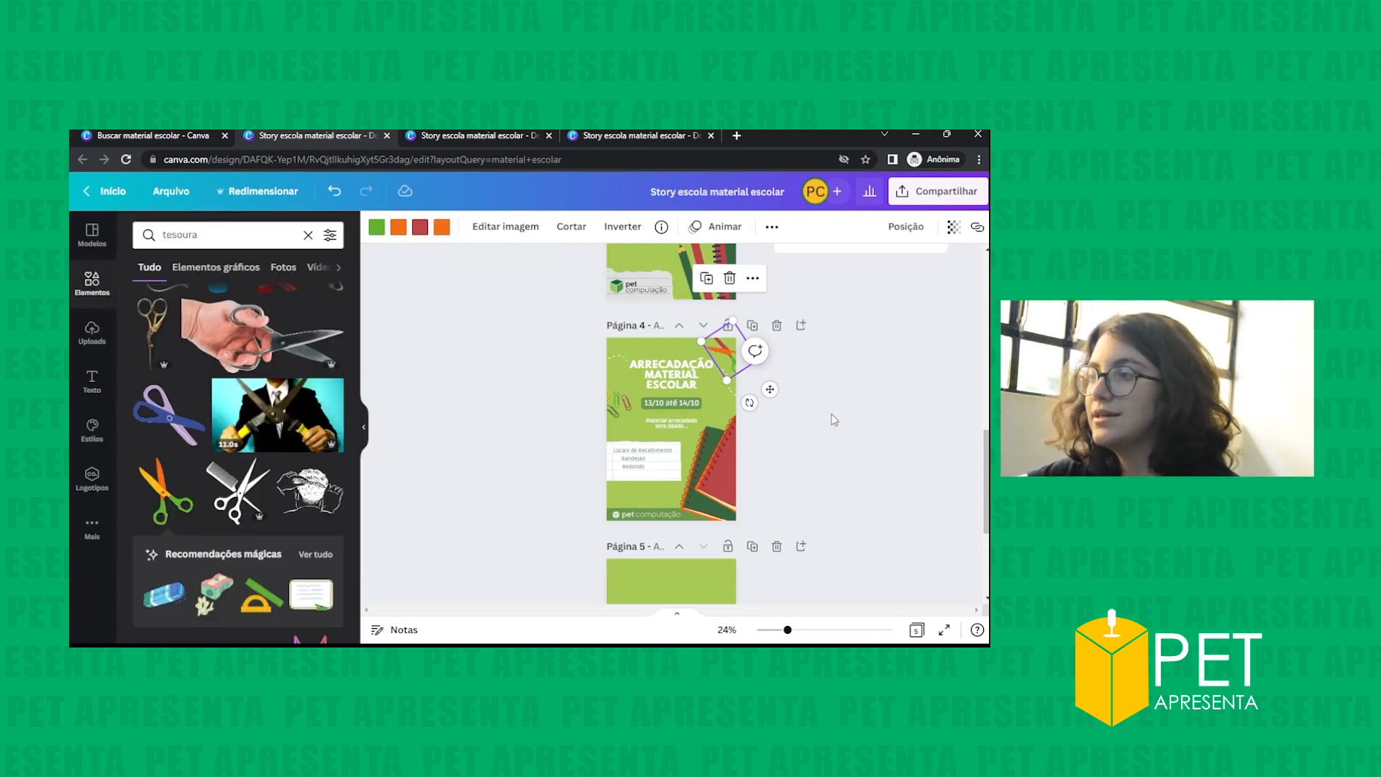
click(613, 402)
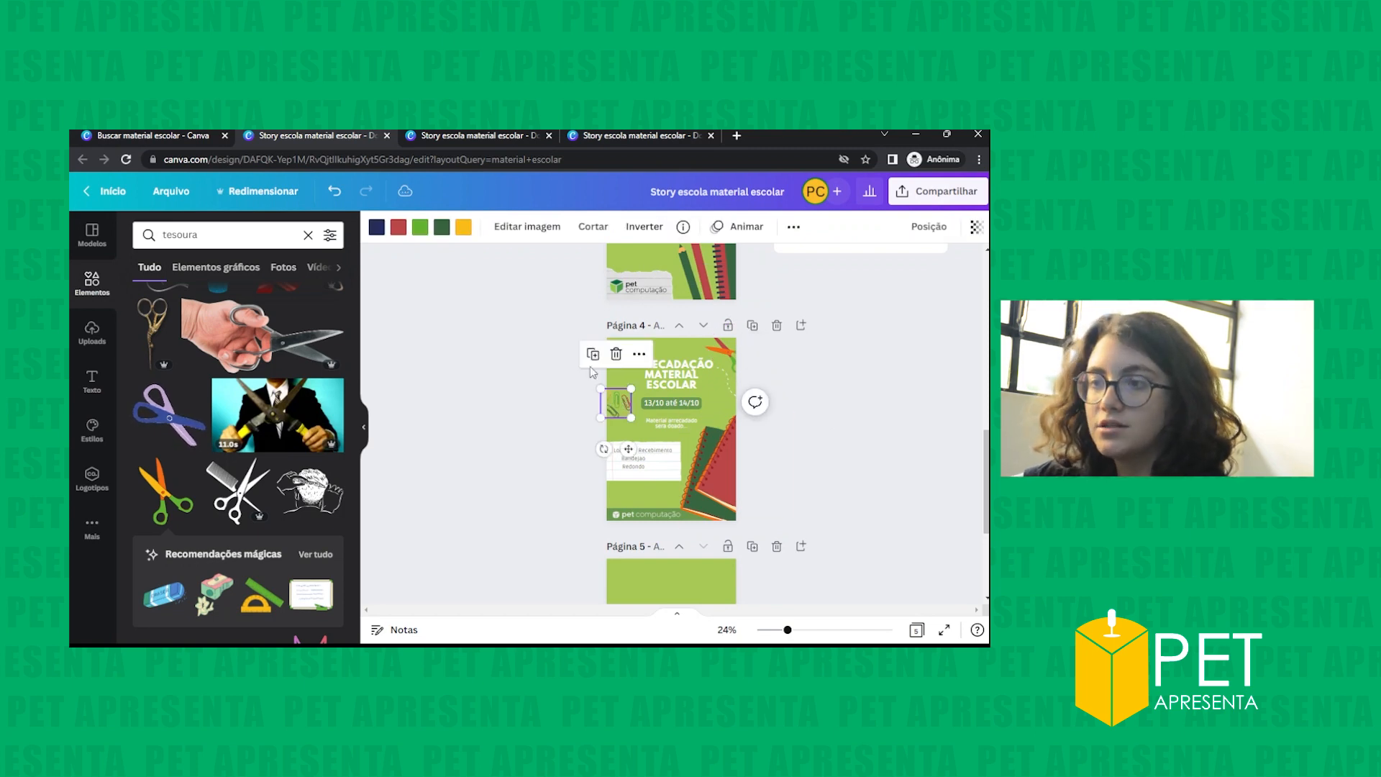
click(464, 228)
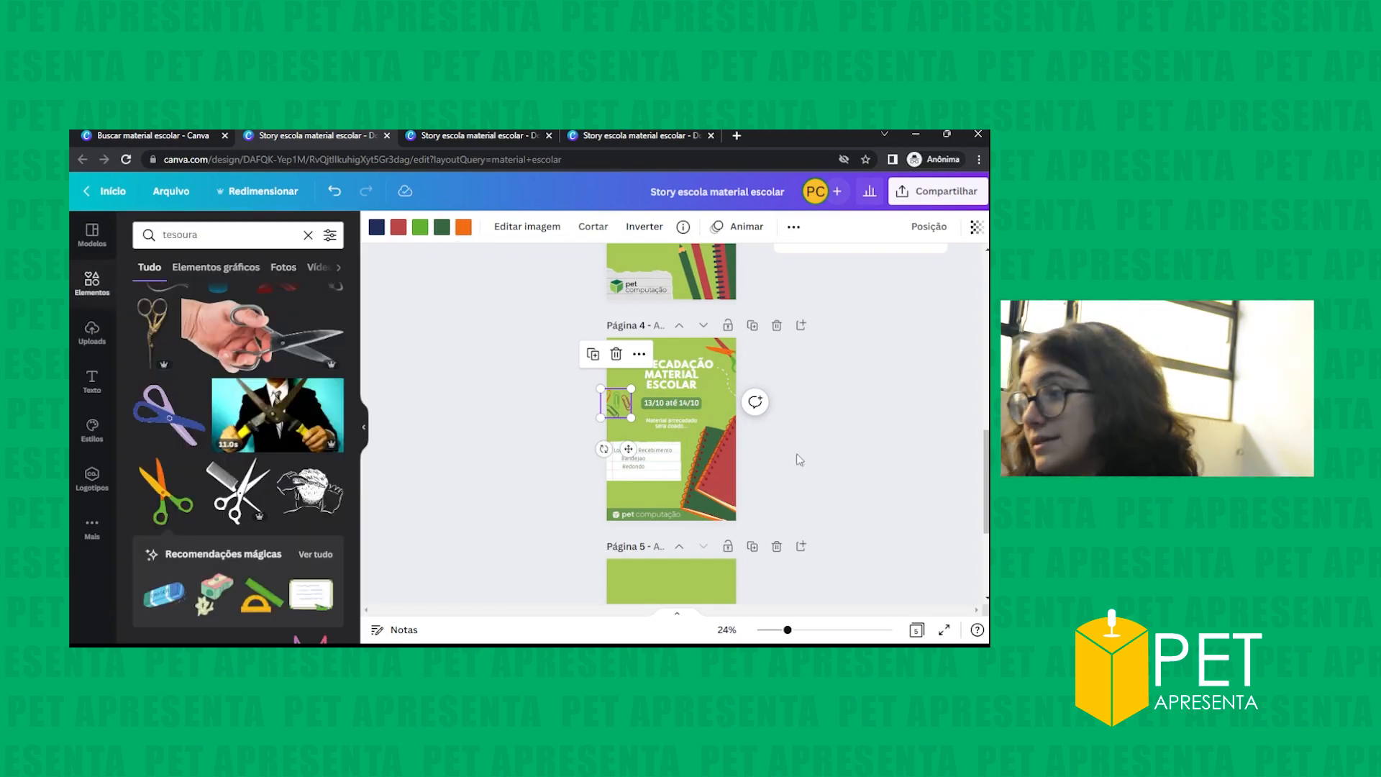
click(800, 460)
click(845, 372)
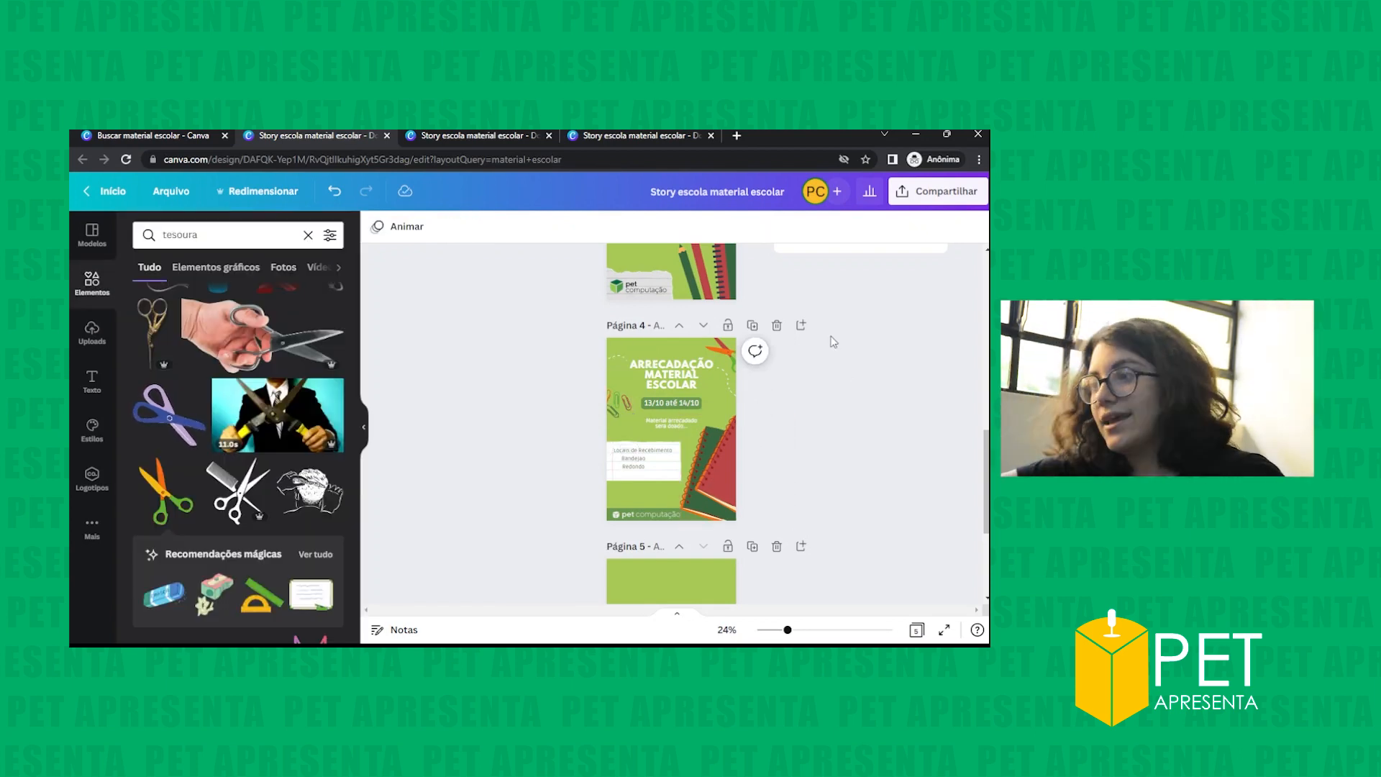
- Square off the corners of the background effect behind the "13/10 até 14/10" date on page 4
click(697, 410)
click(796, 478)
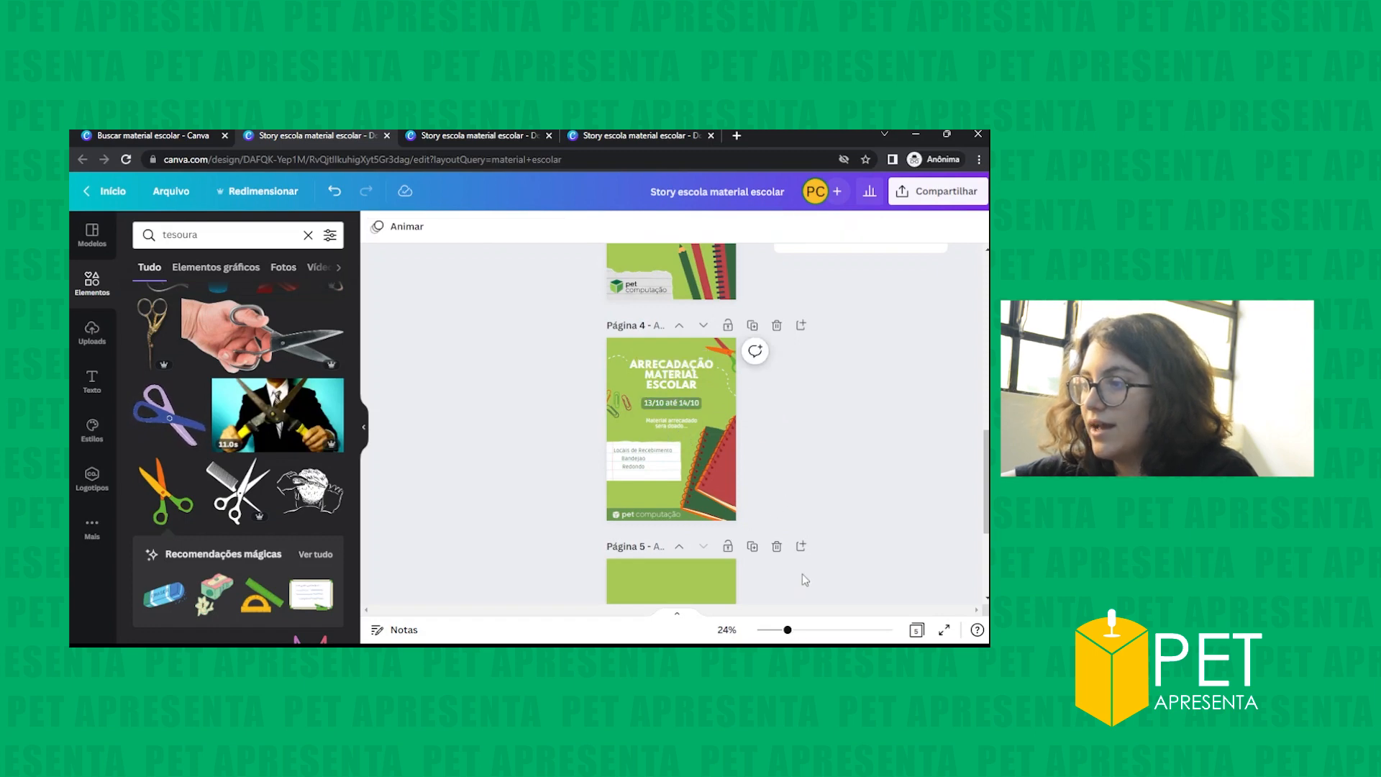
drag(788, 631, 808, 630)
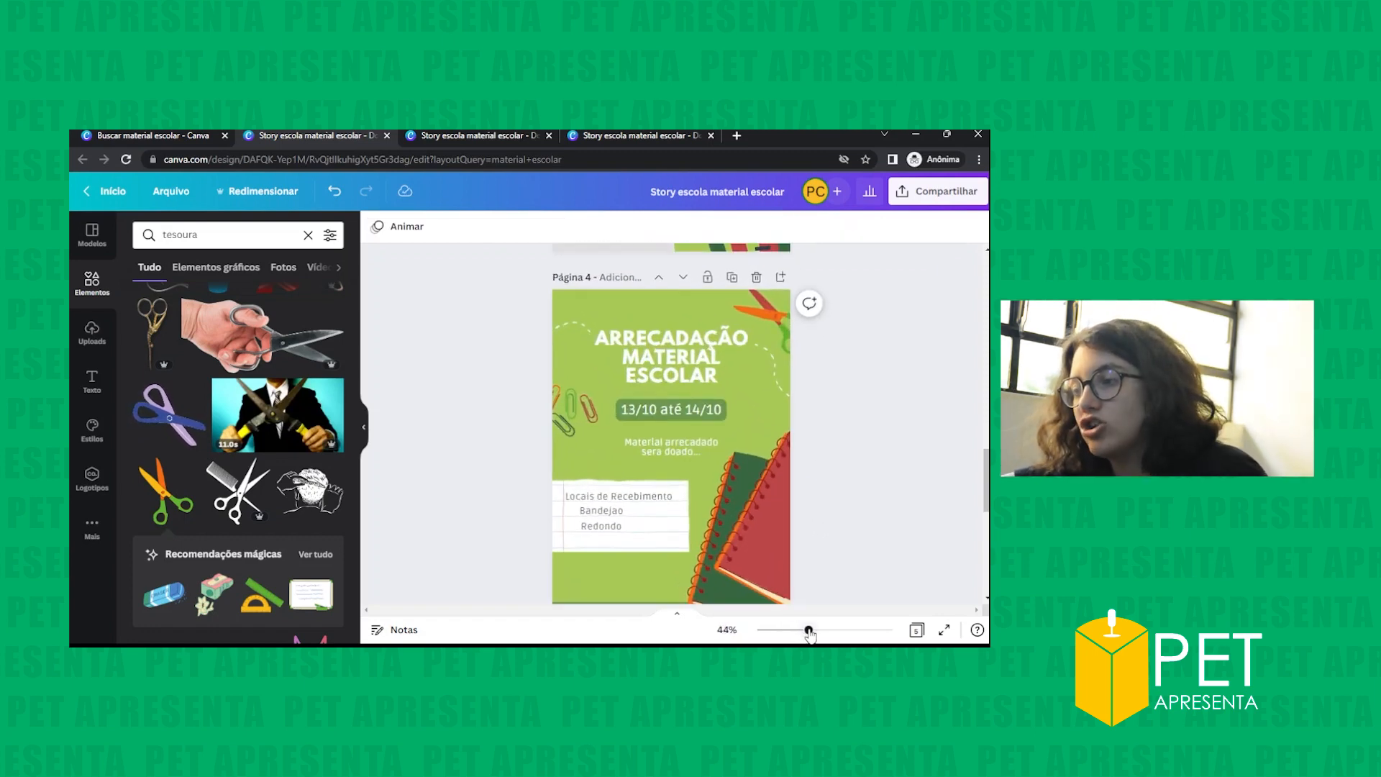
scroll(604, 532, down, 1)
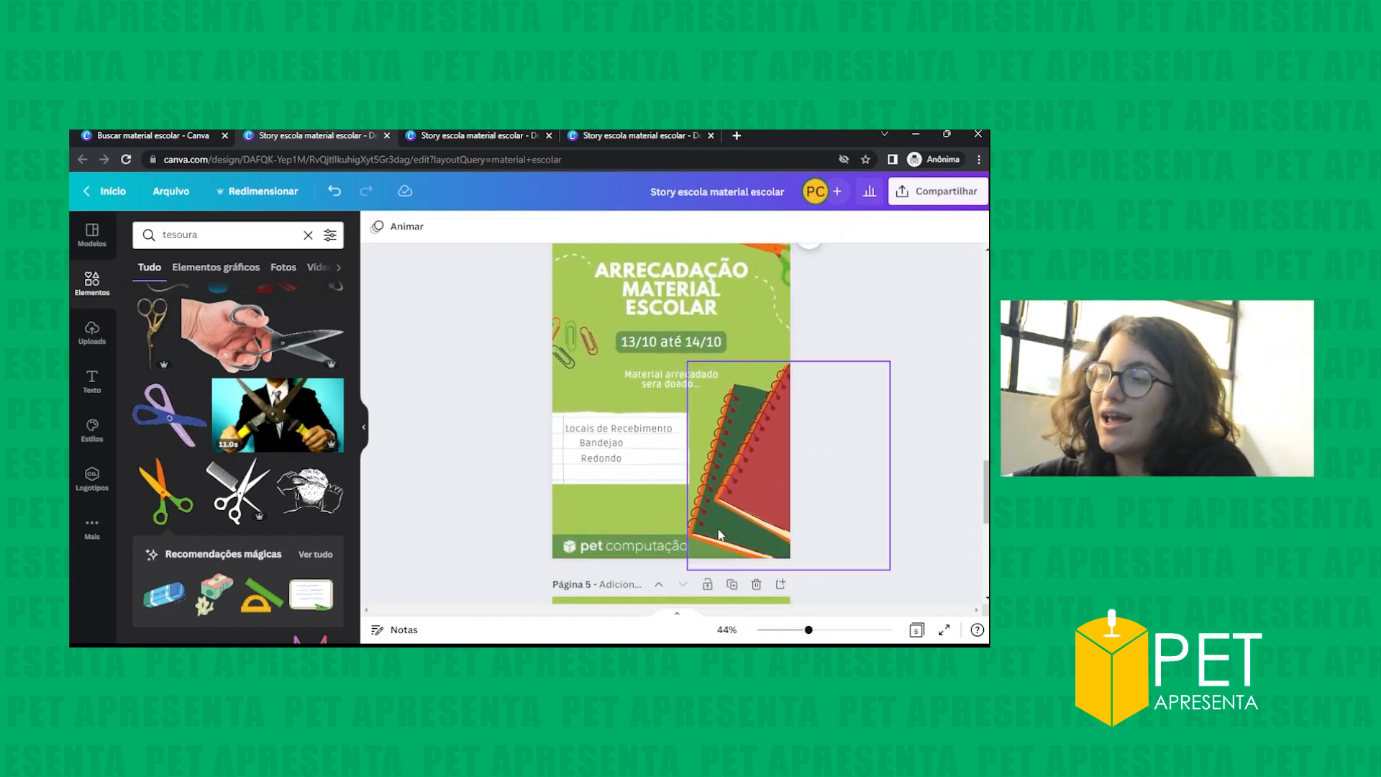
click(650, 346)
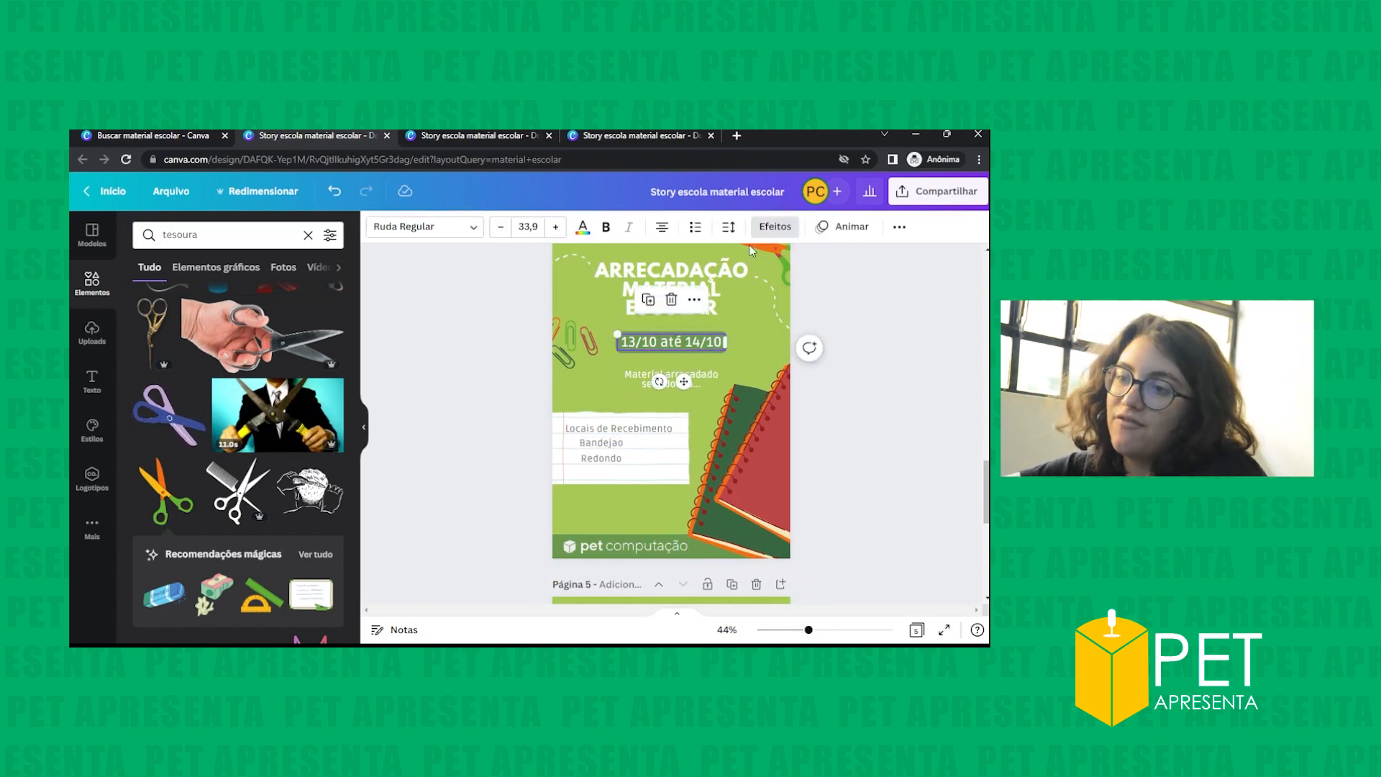
click(785, 232)
scroll(275, 582, down, 1)
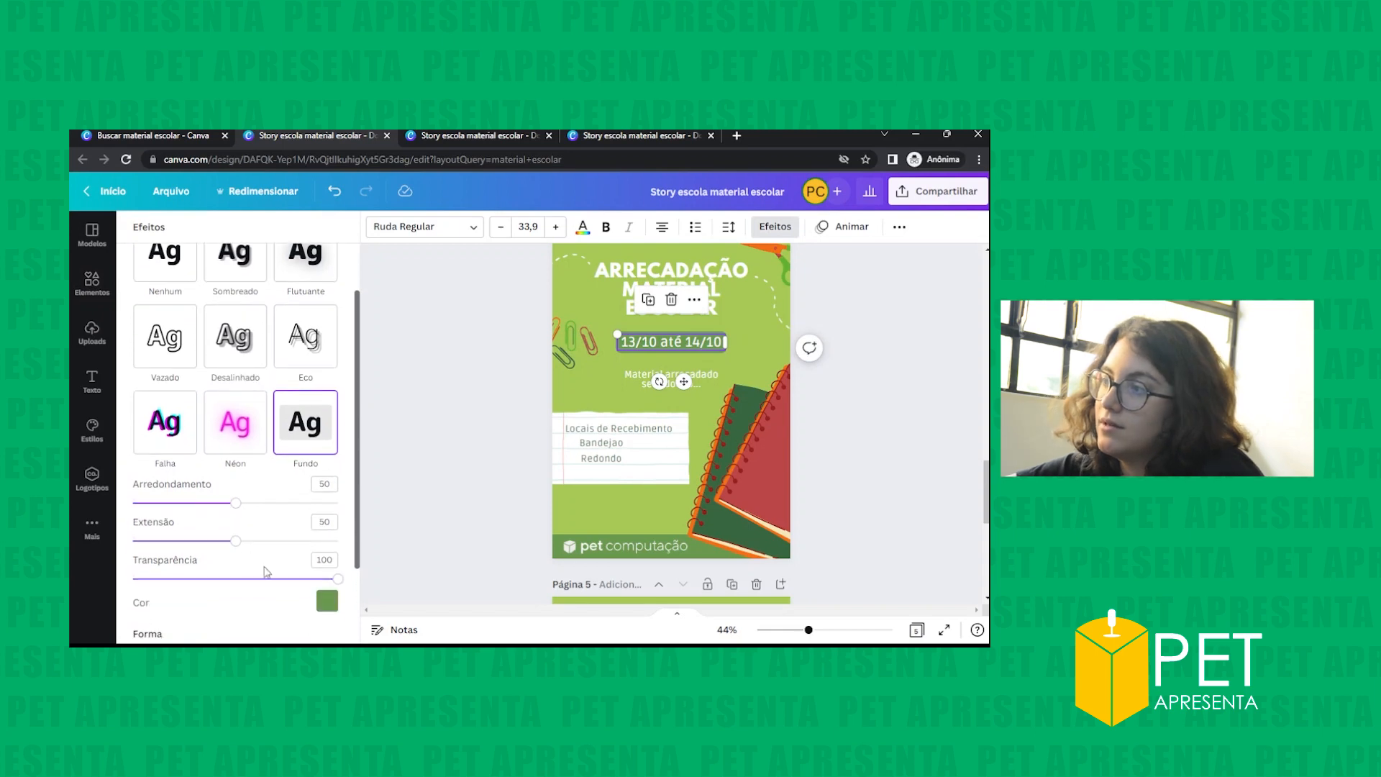
click(964, 368)
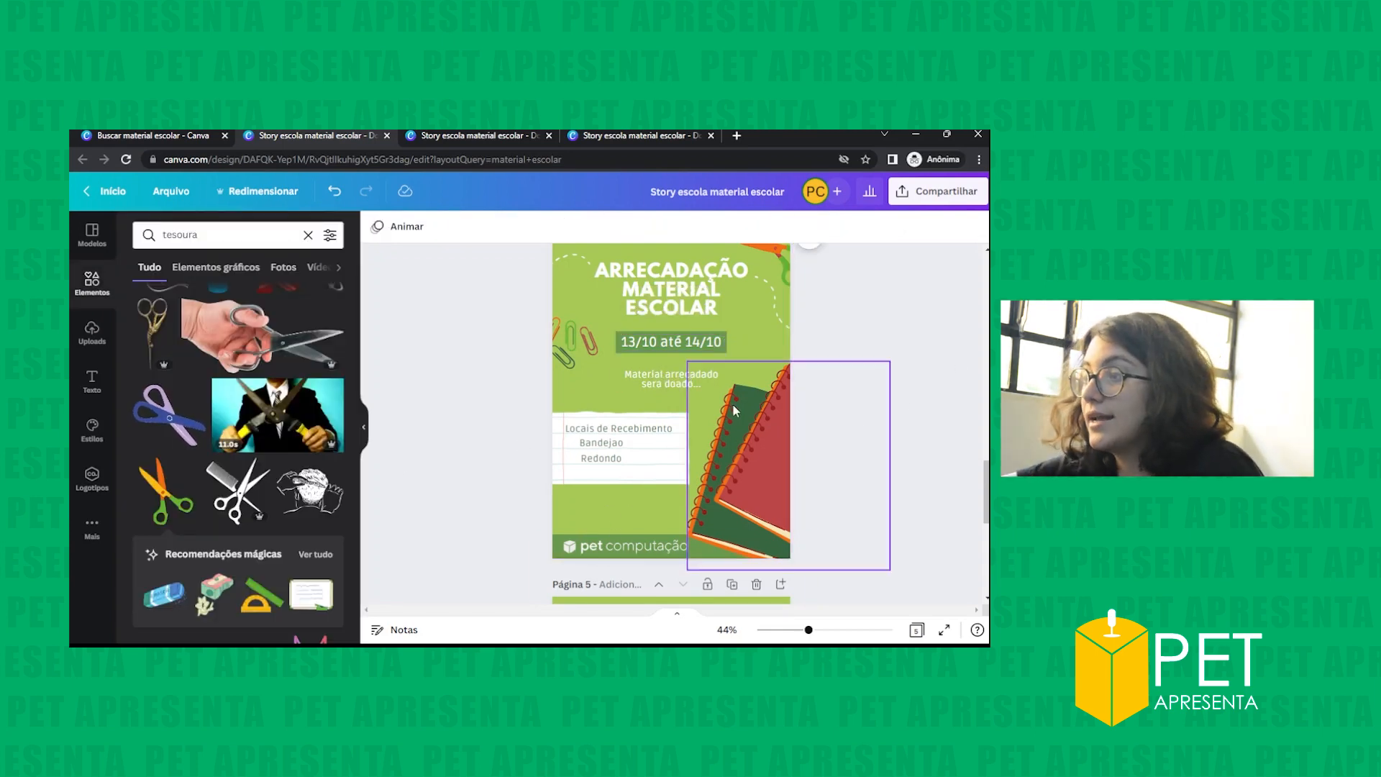
- Review page 4's whole layout and compare it with the last pages of the earlier 14-page story design
scroll(732, 408, up, 2)
scroll(732, 407, down, 2)
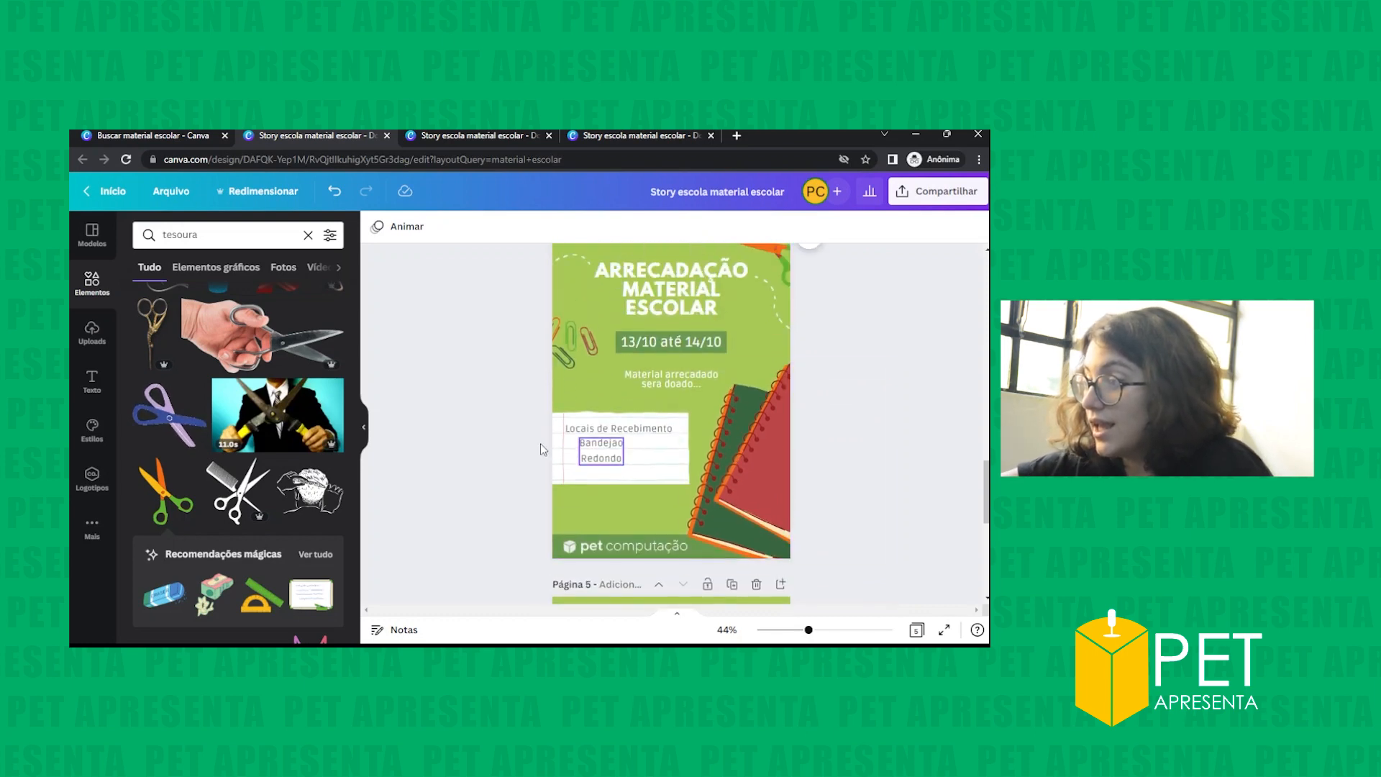
scroll(764, 463, up, 3)
drag(809, 630, 797, 630)
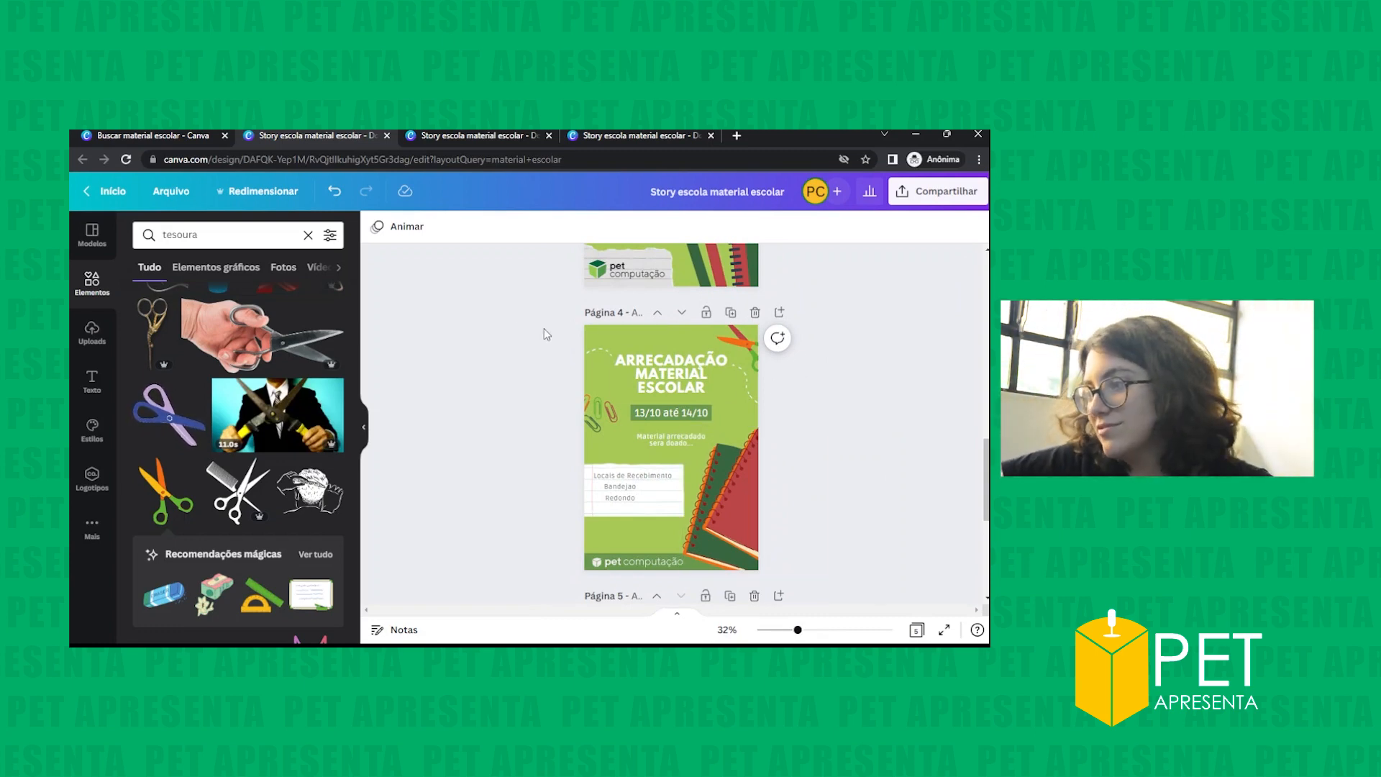
click(469, 138)
scroll(623, 353, down, 12)
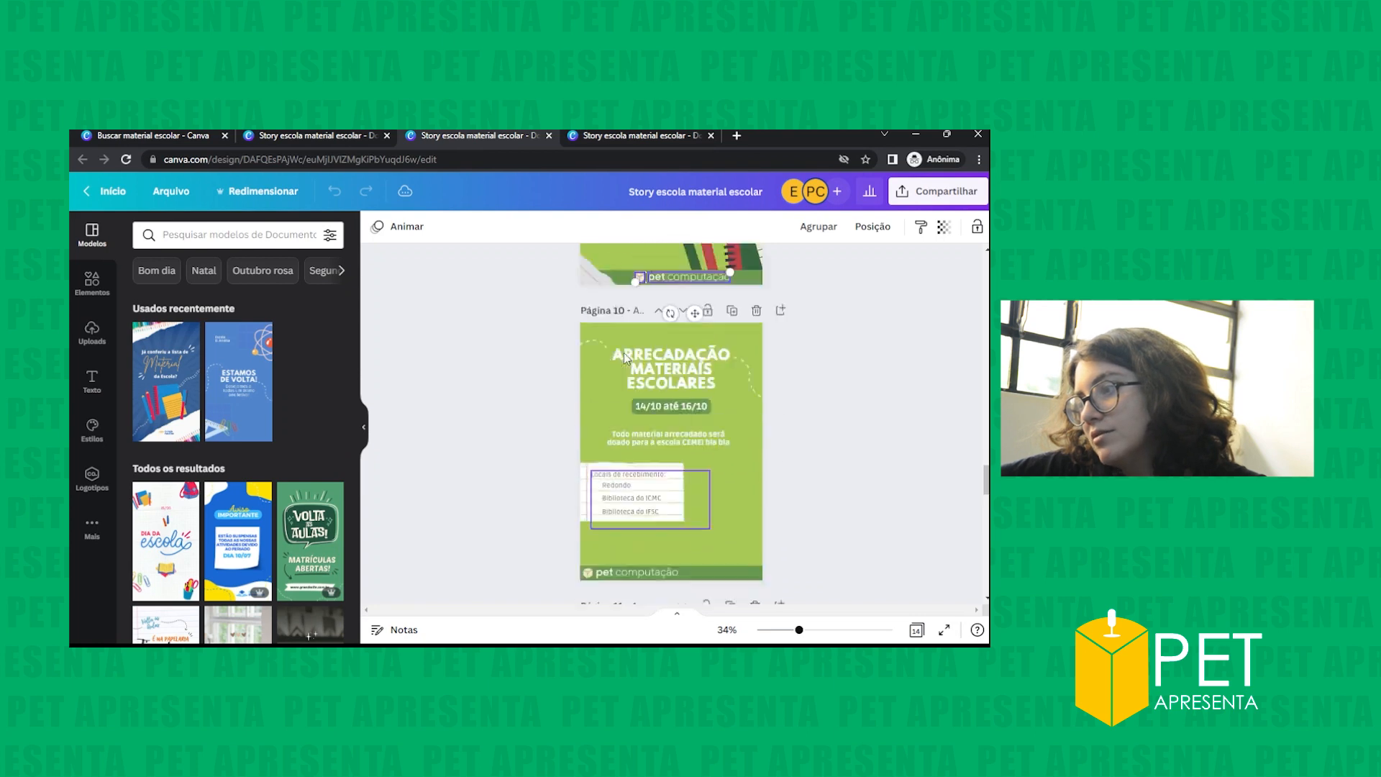
scroll(624, 353, down, 4)
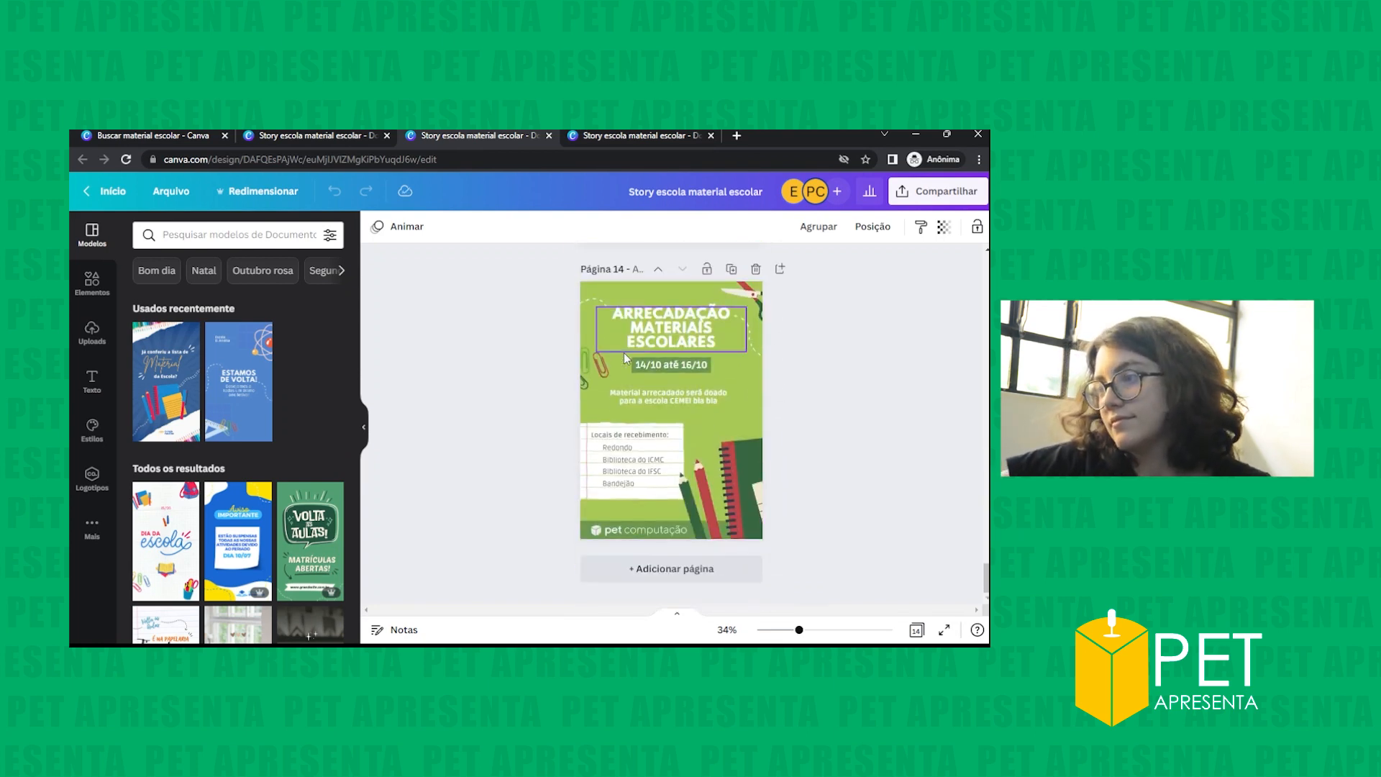
scroll(624, 353, up, 5)
click(830, 409)
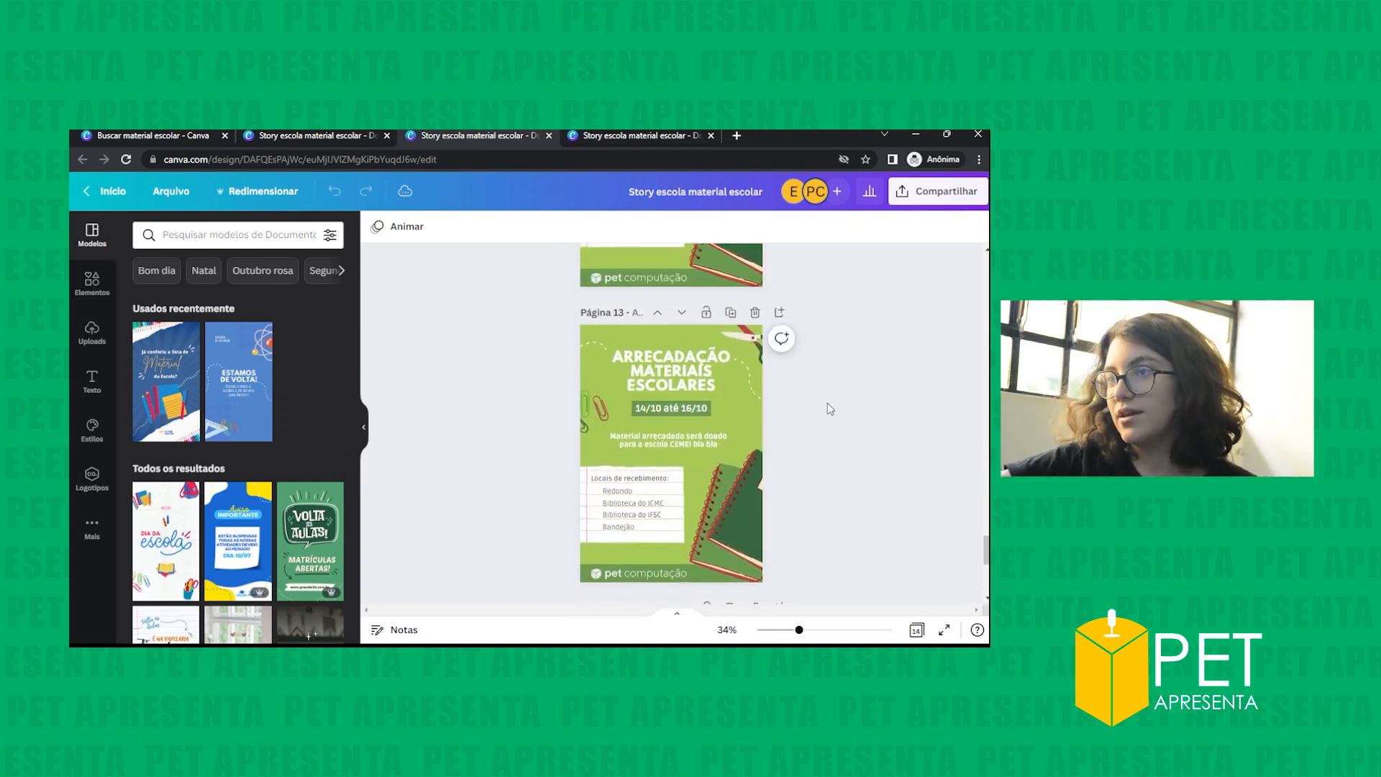
click(225, 134)
click(324, 134)
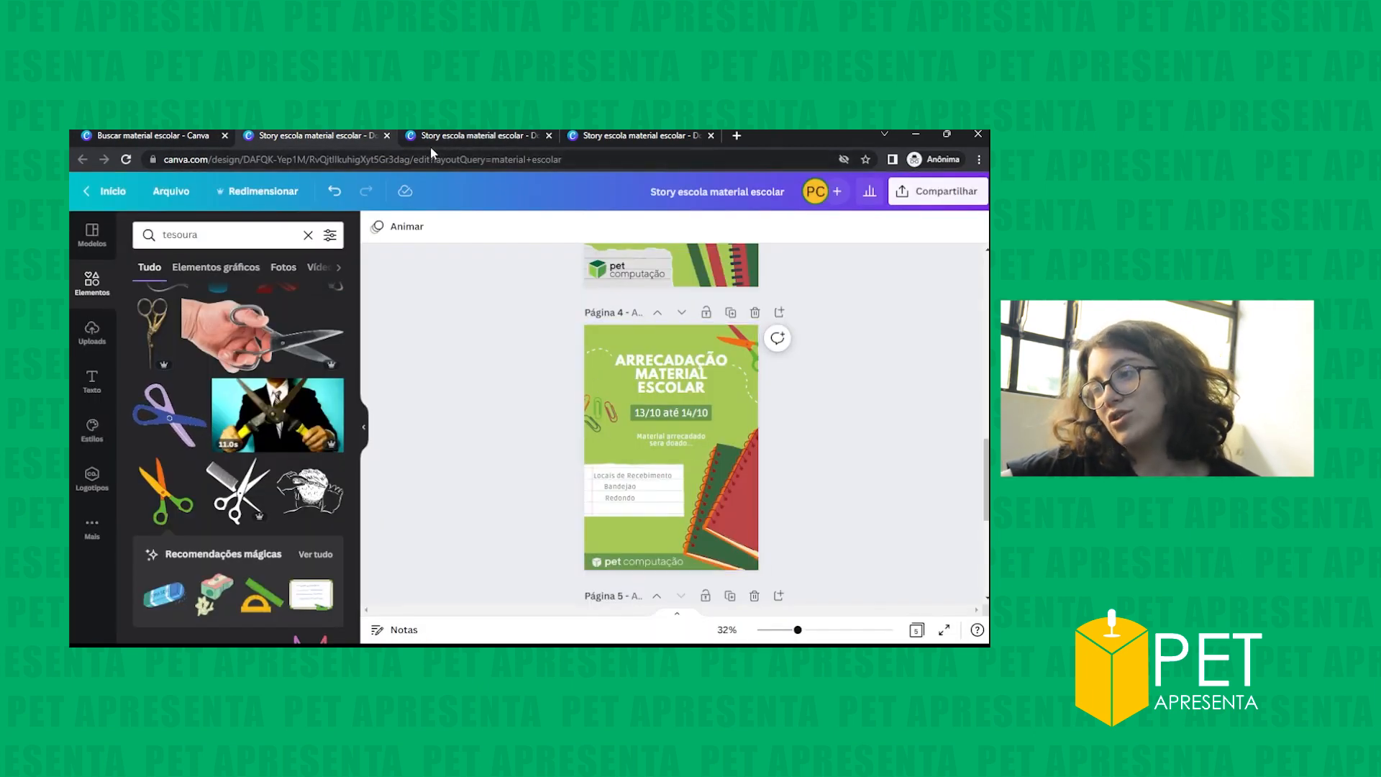
- Switch to the 14-page story design and compare the illustrations on pages 13 and 14
click(472, 137)
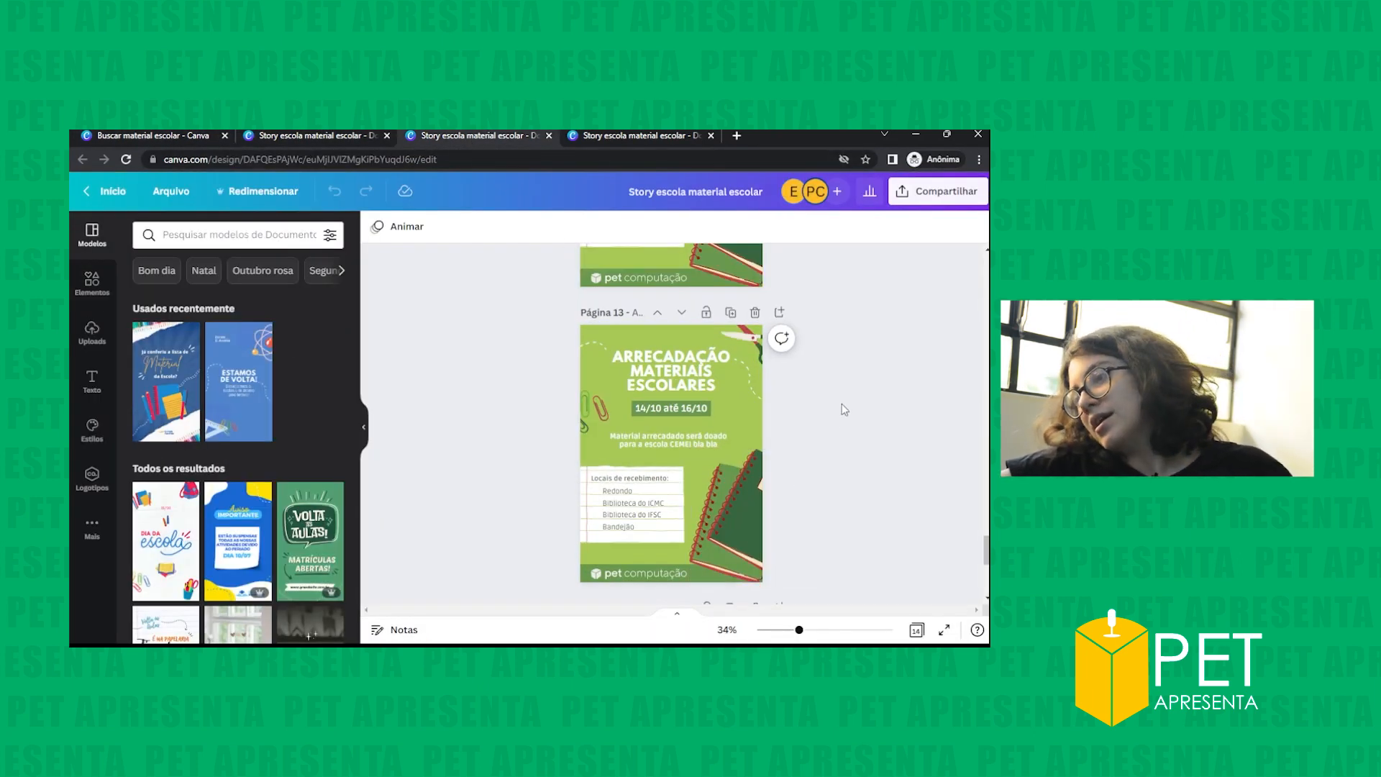
scroll(748, 495, down, 1)
scroll(749, 490, down, 1)
scroll(770, 460, up, 1)
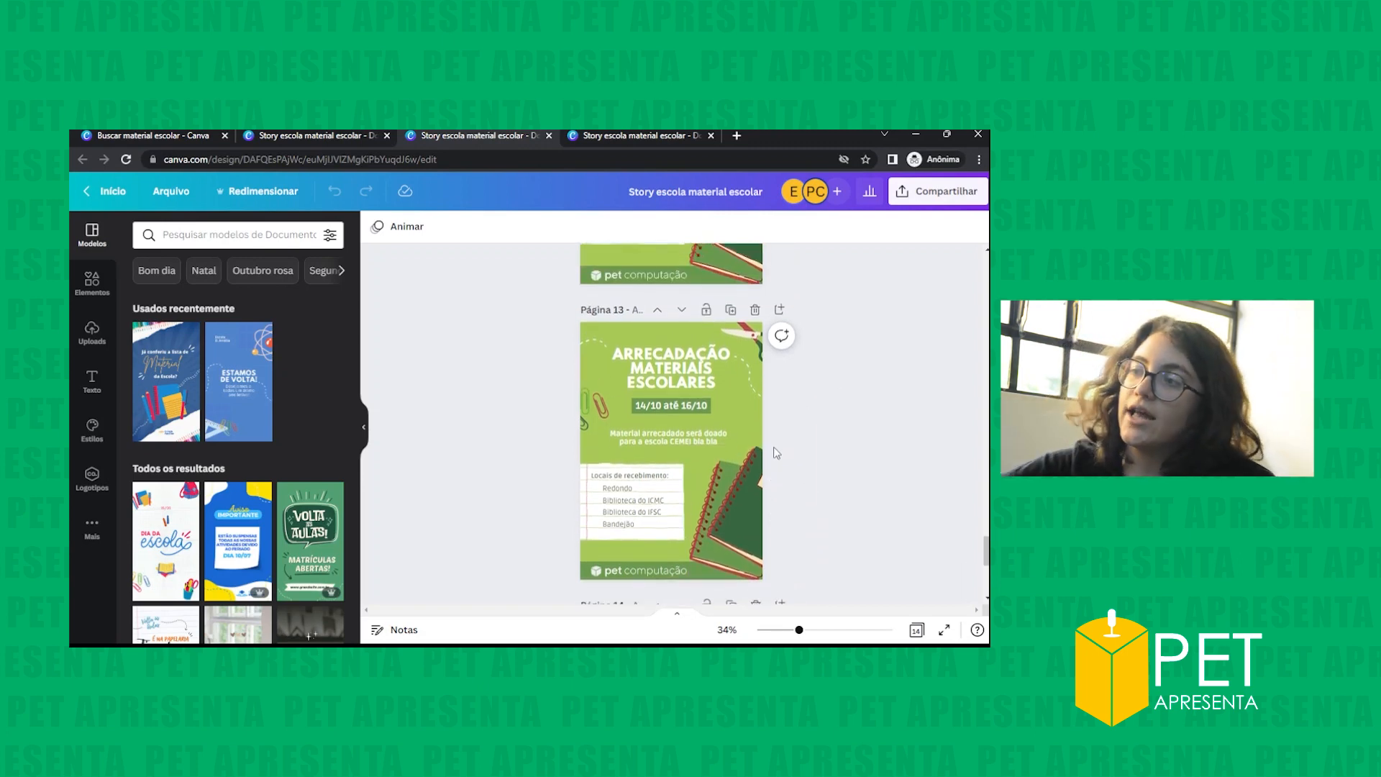
scroll(827, 424, down, 1)
scroll(858, 412, up, 1)
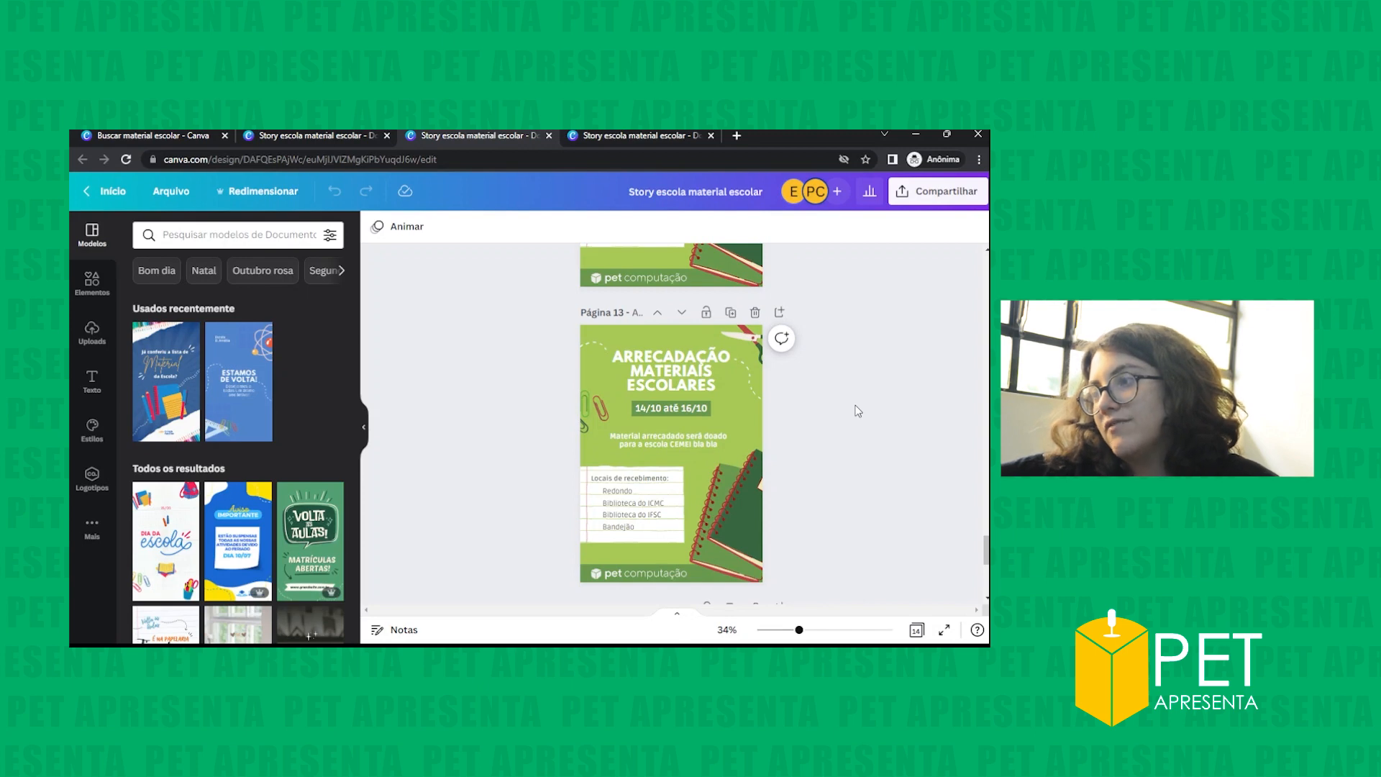
scroll(645, 440, down, 5)
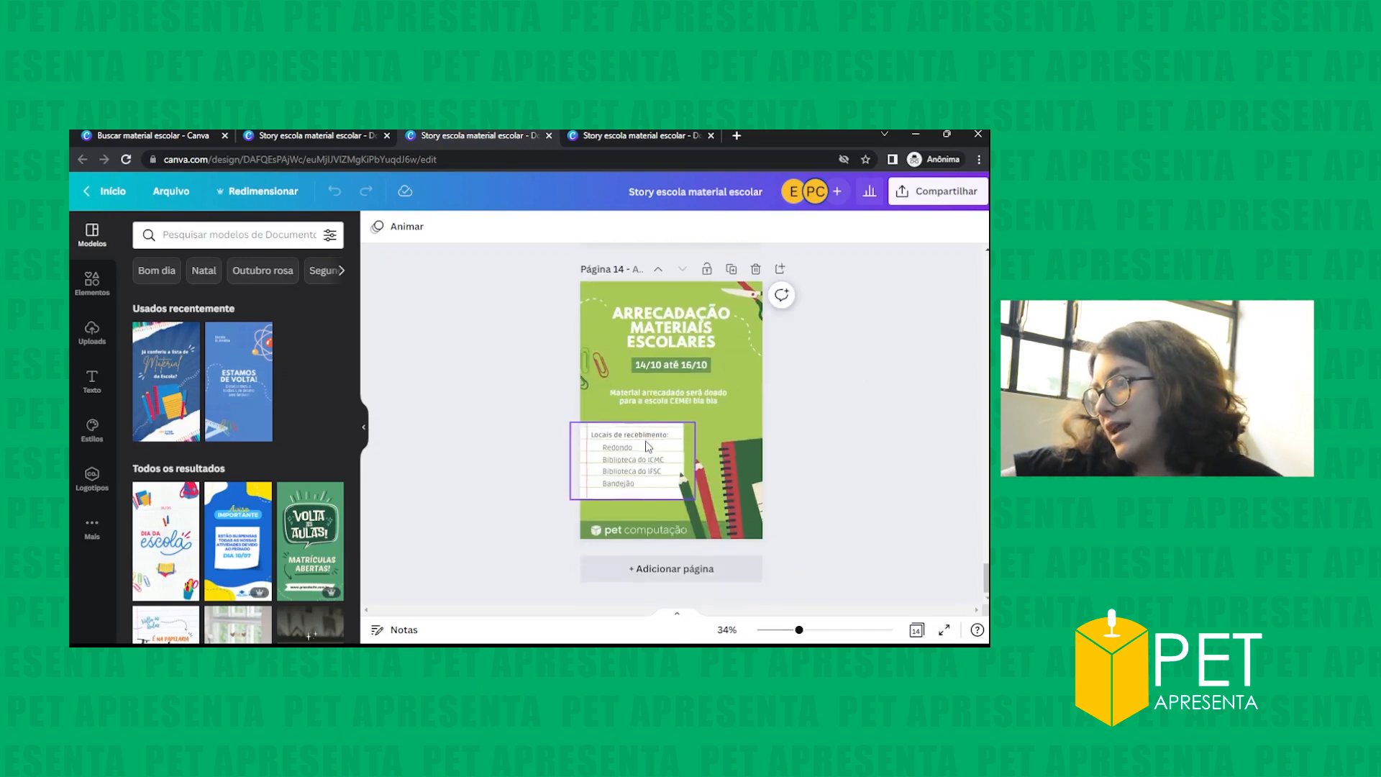
- Go back to the start of the 14-page design and look over the blue template pages 1 to 3
scroll(654, 438, up, 20)
scroll(675, 399, down, 1)
scroll(675, 399, up, 20)
scroll(675, 399, up, 1)
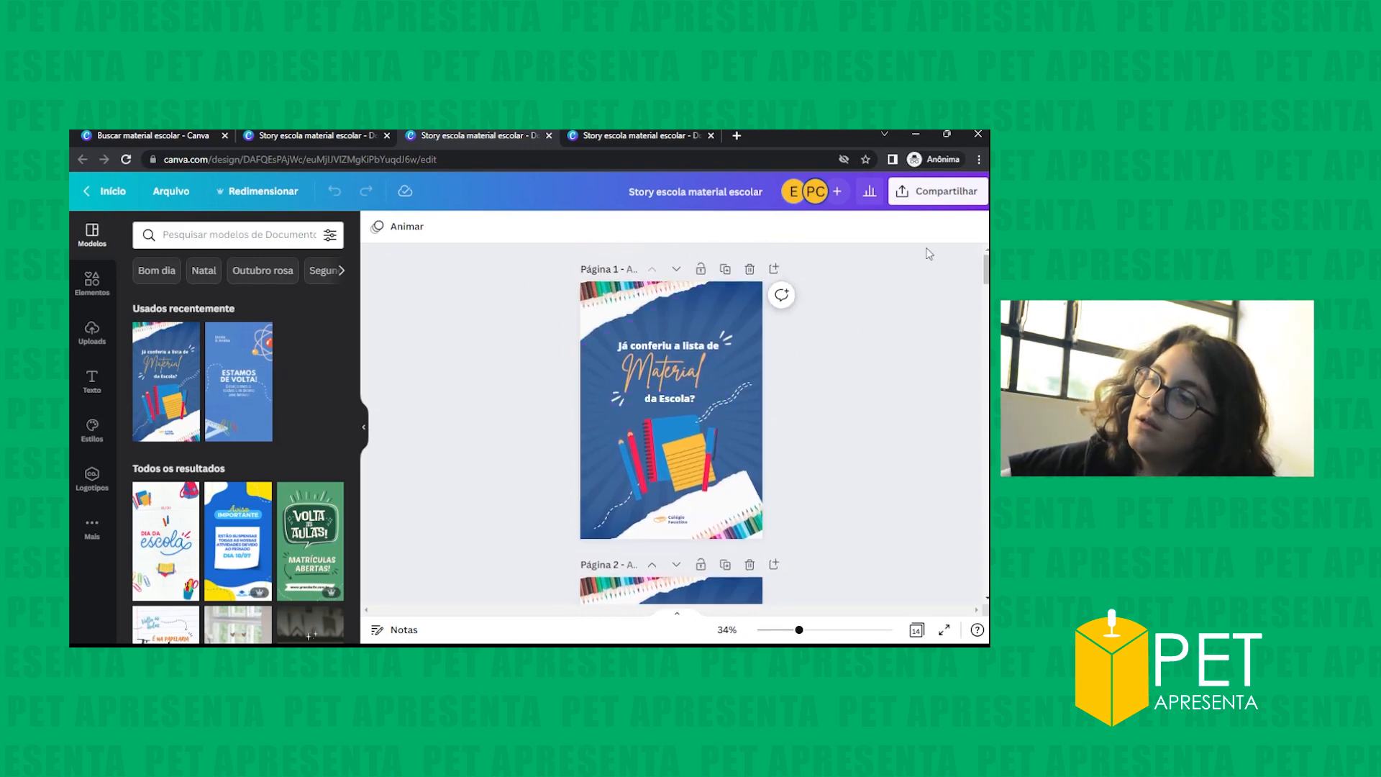
scroll(597, 442, down, 5)
scroll(595, 410, down, 2)
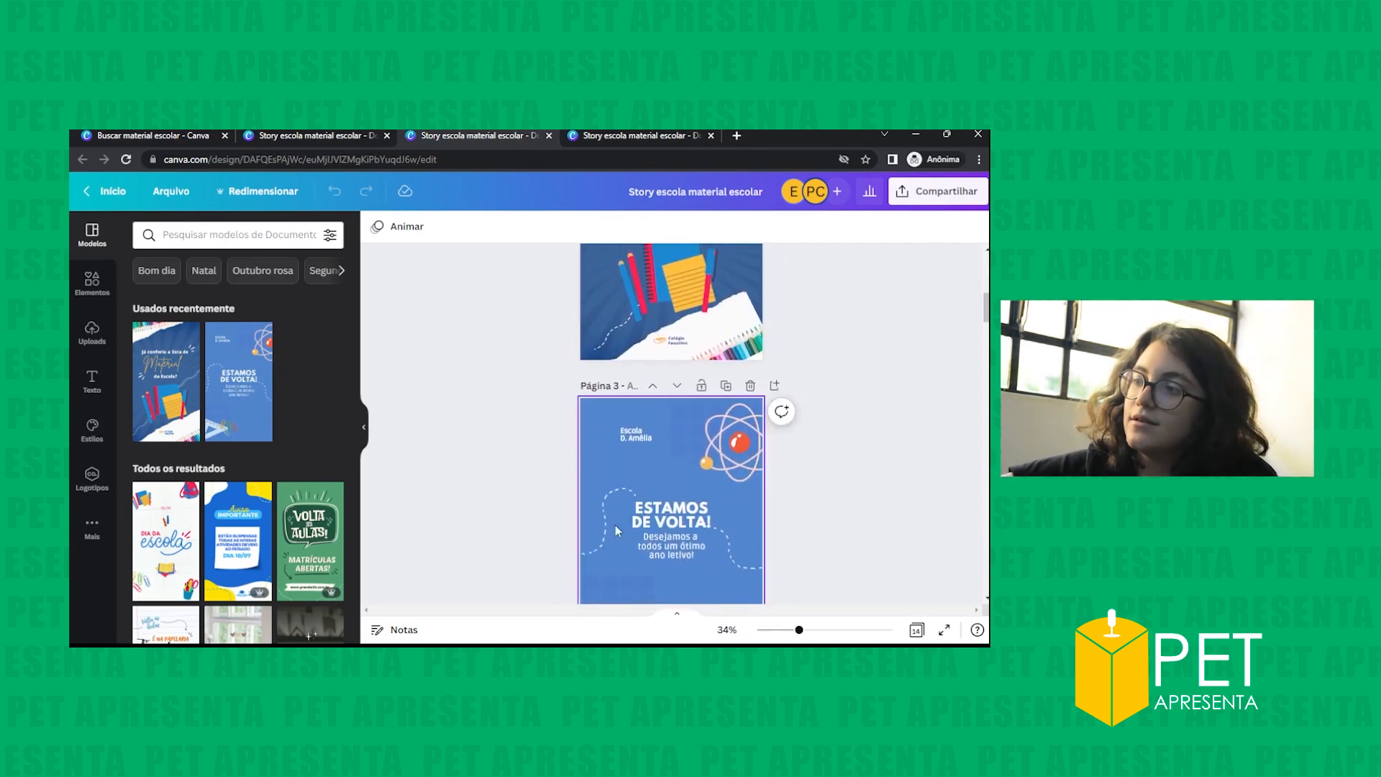
- Examine how the green layout develops from page 4 to page 10, including text placement, location lists and logo
scroll(612, 443, down, 7)
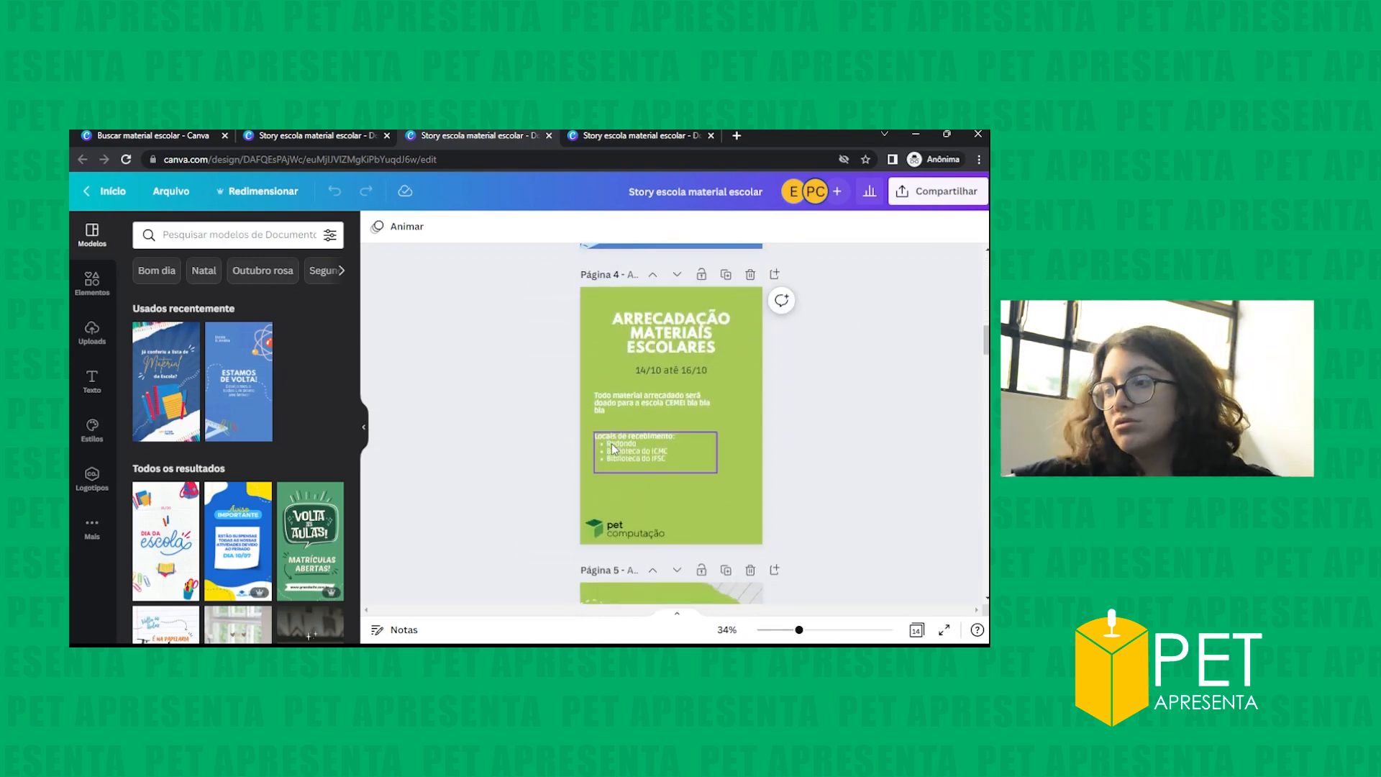
scroll(658, 424, down, 3)
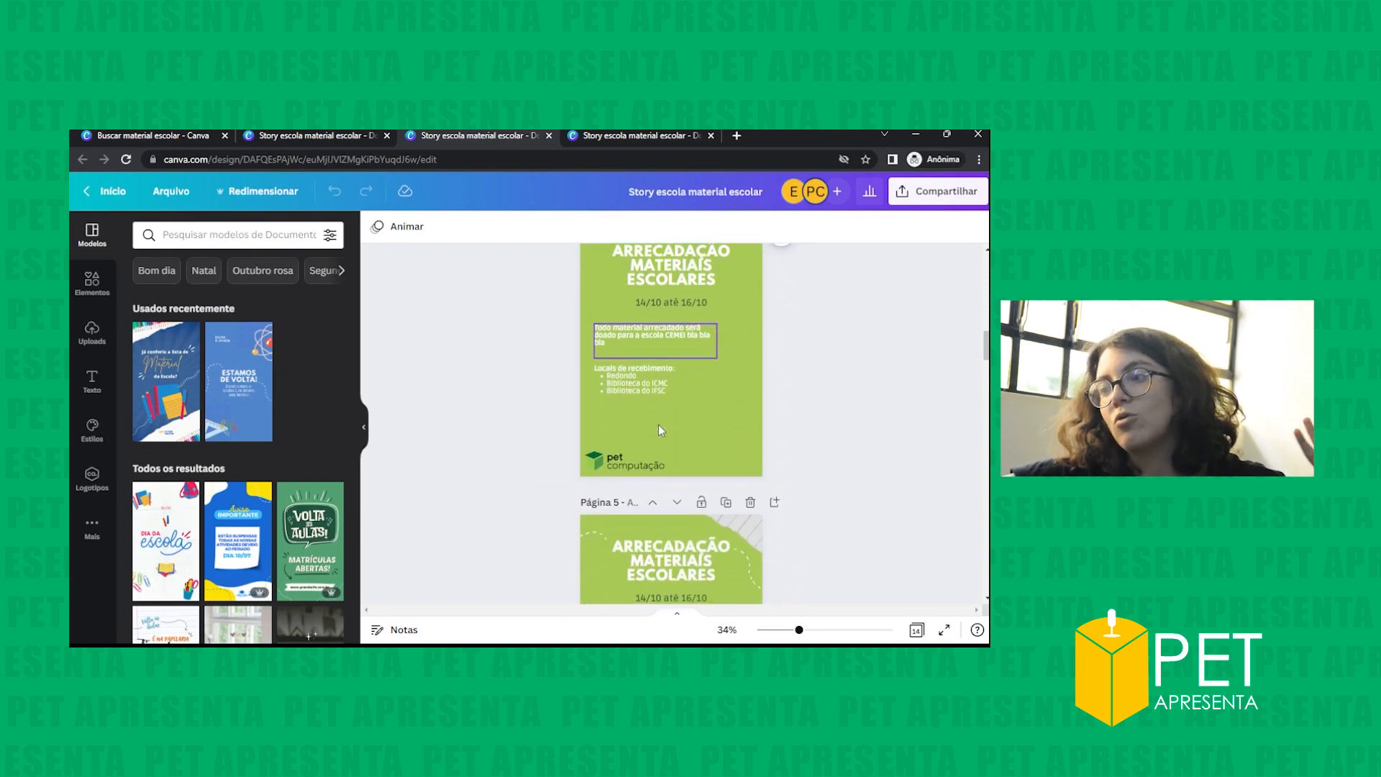
scroll(658, 424, down, 1)
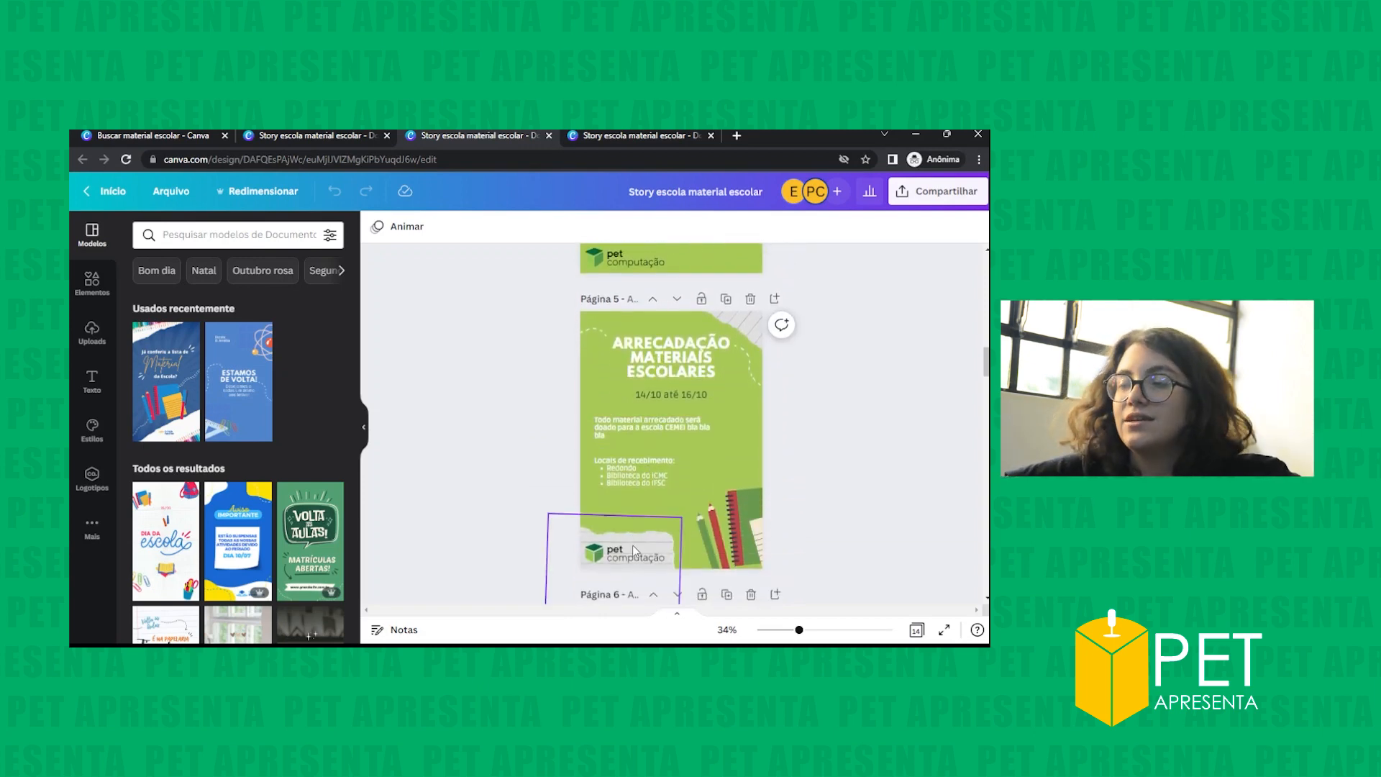
scroll(728, 326, down, 3)
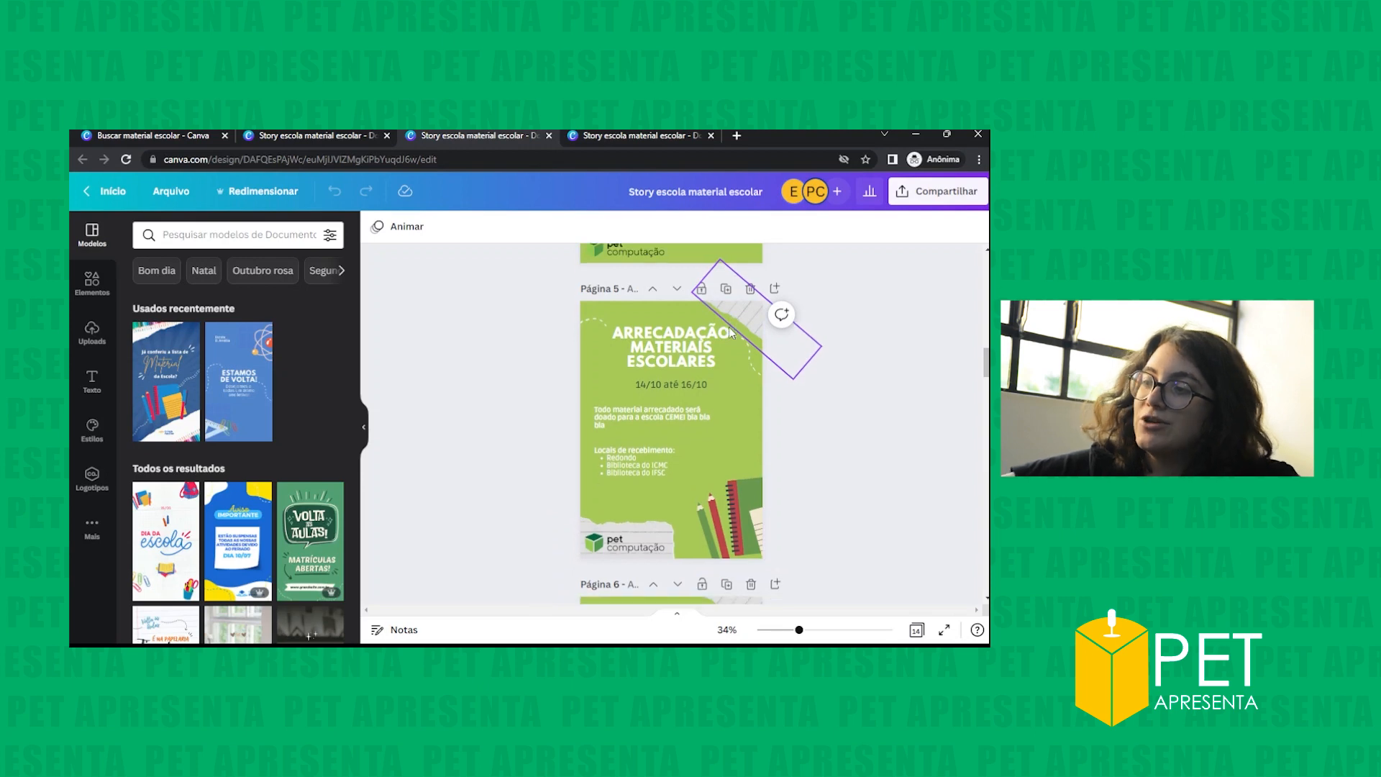
scroll(728, 326, down, 1)
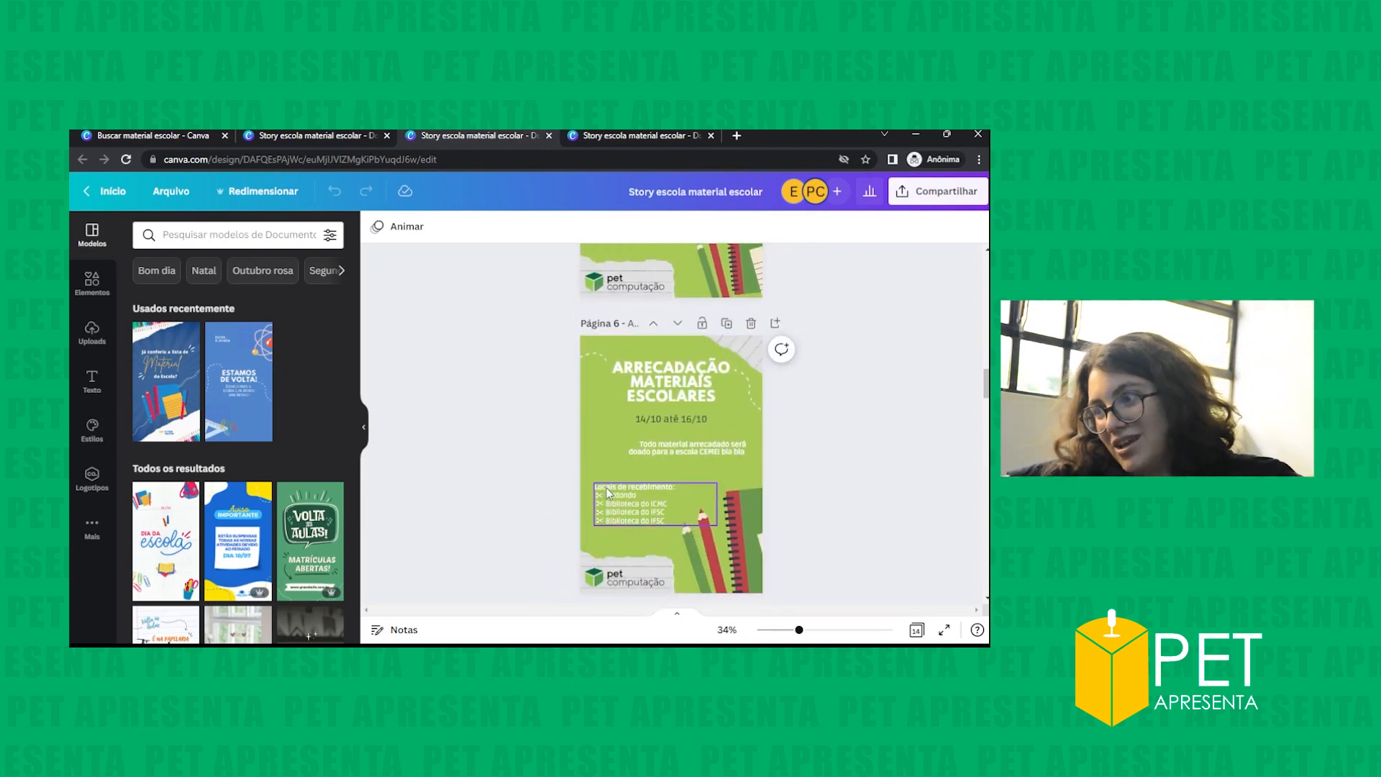
click(609, 493)
scroll(774, 451, down, 7)
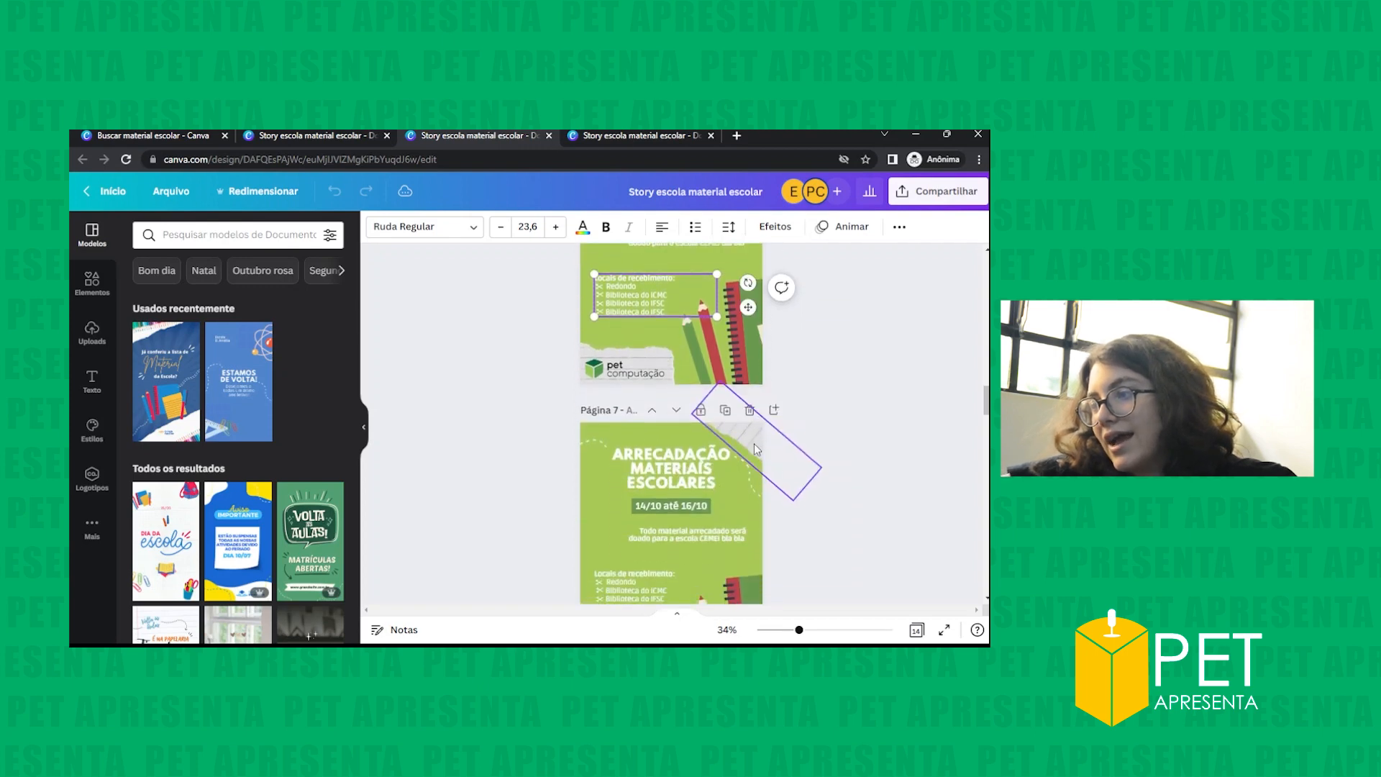
scroll(754, 448, down, 3)
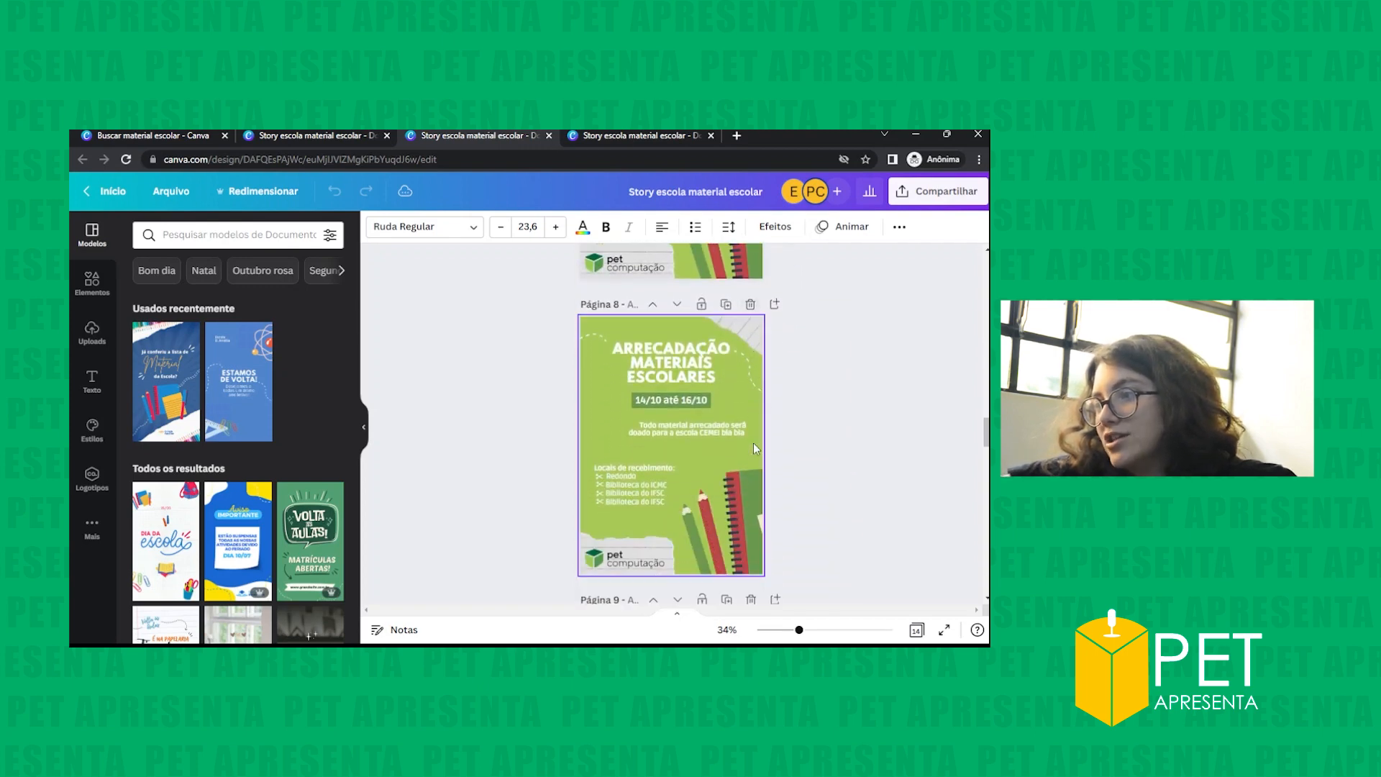
scroll(754, 448, down, 2)
scroll(754, 442, down, 3)
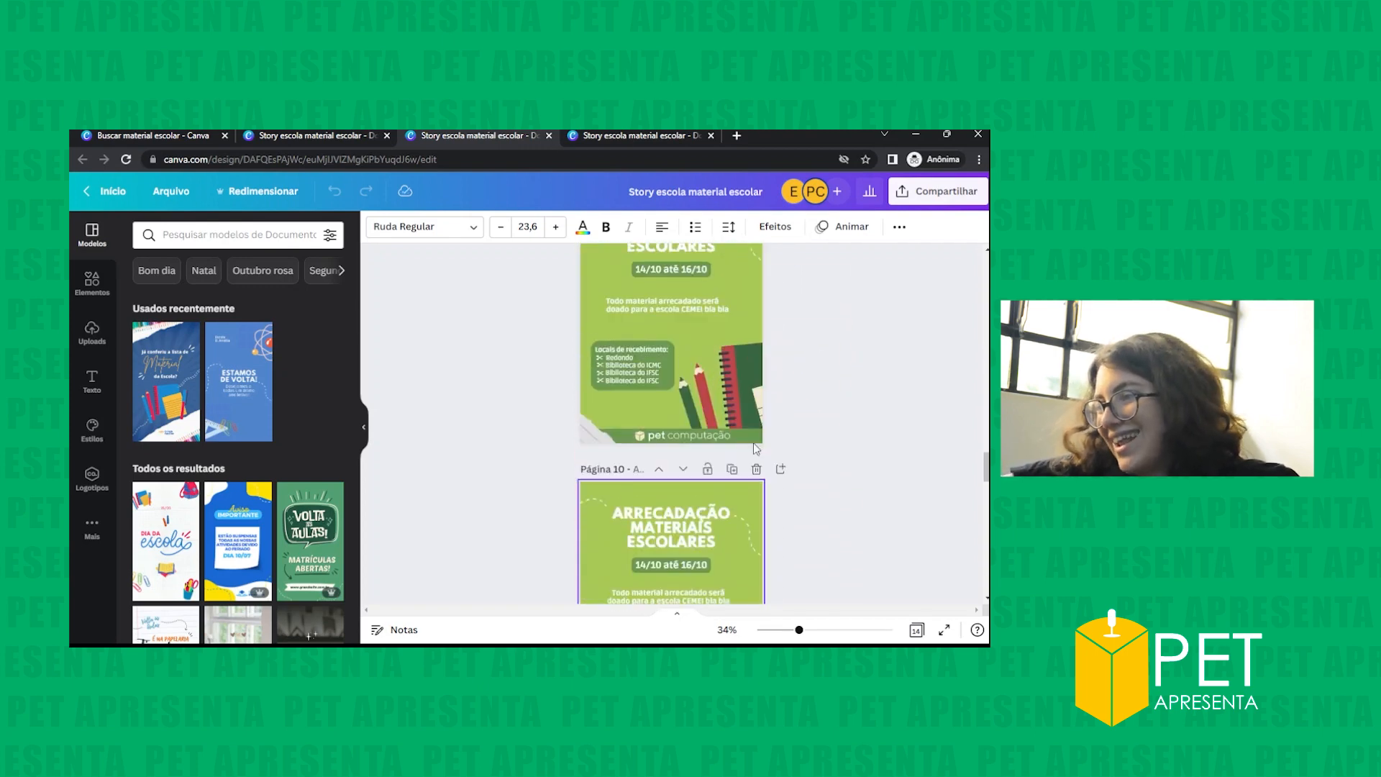
scroll(748, 455, down, 3)
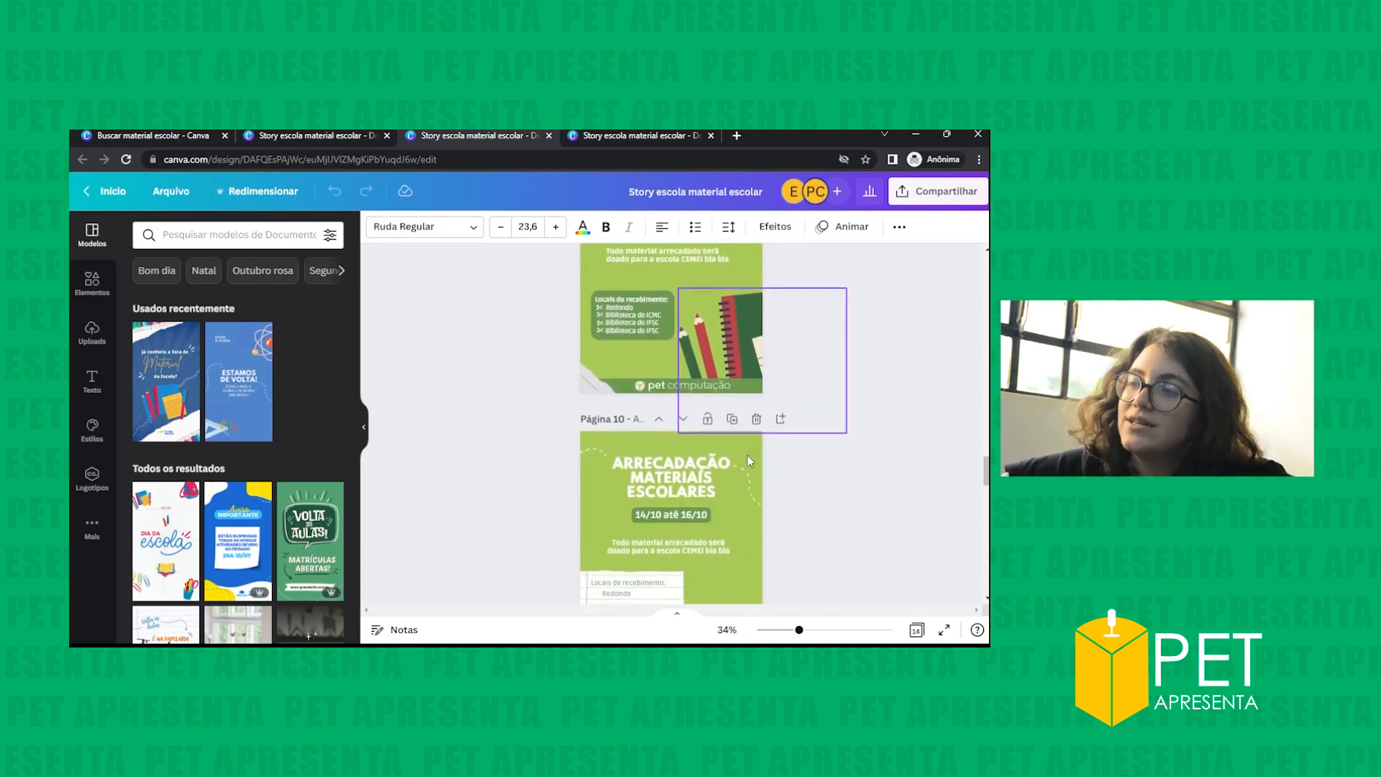
click(490, 443)
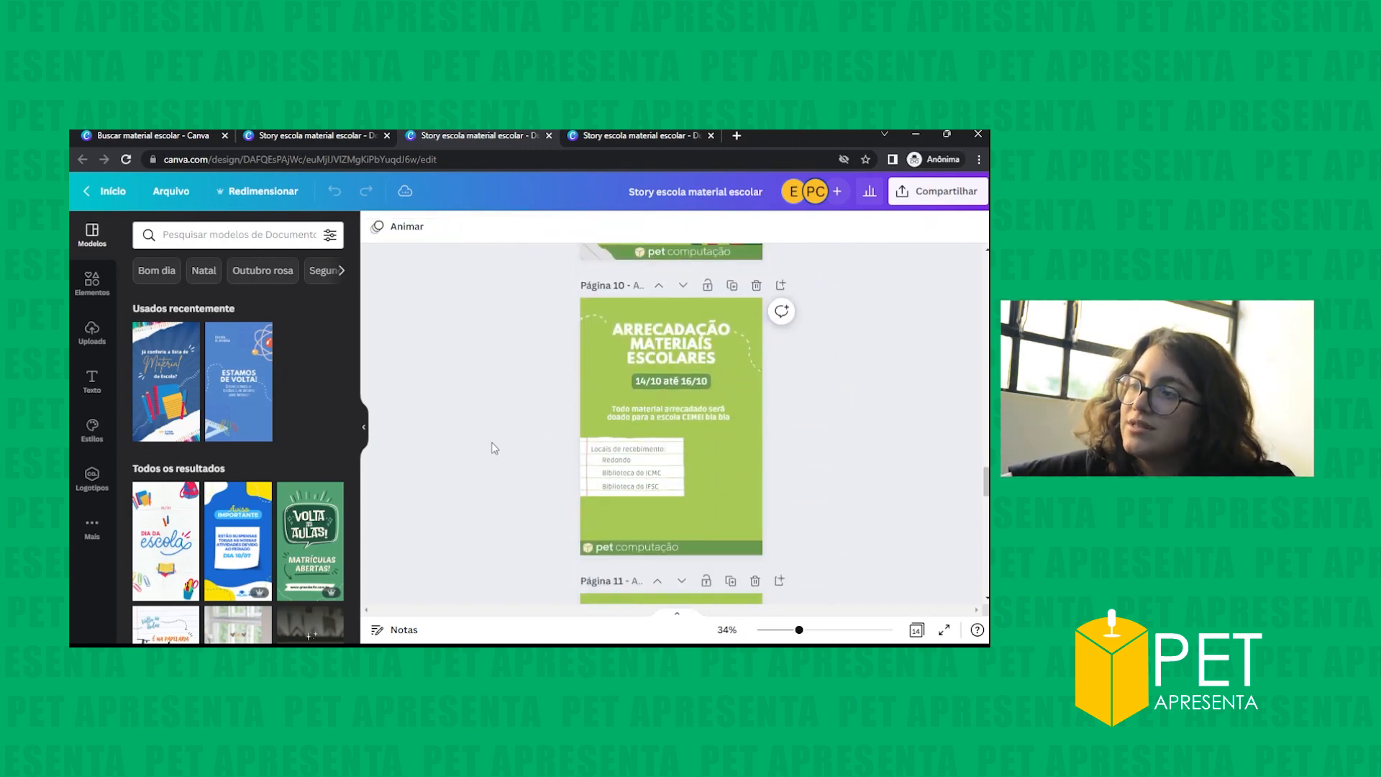
- Examine pages 11 to 14, checking the notebooks, clips and scissors added around the notebook-paper location list
scroll(554, 453, down, 3)
scroll(657, 397, down, 2)
scroll(648, 408, down, 2)
scroll(651, 410, up, 1)
scroll(651, 417, down, 5)
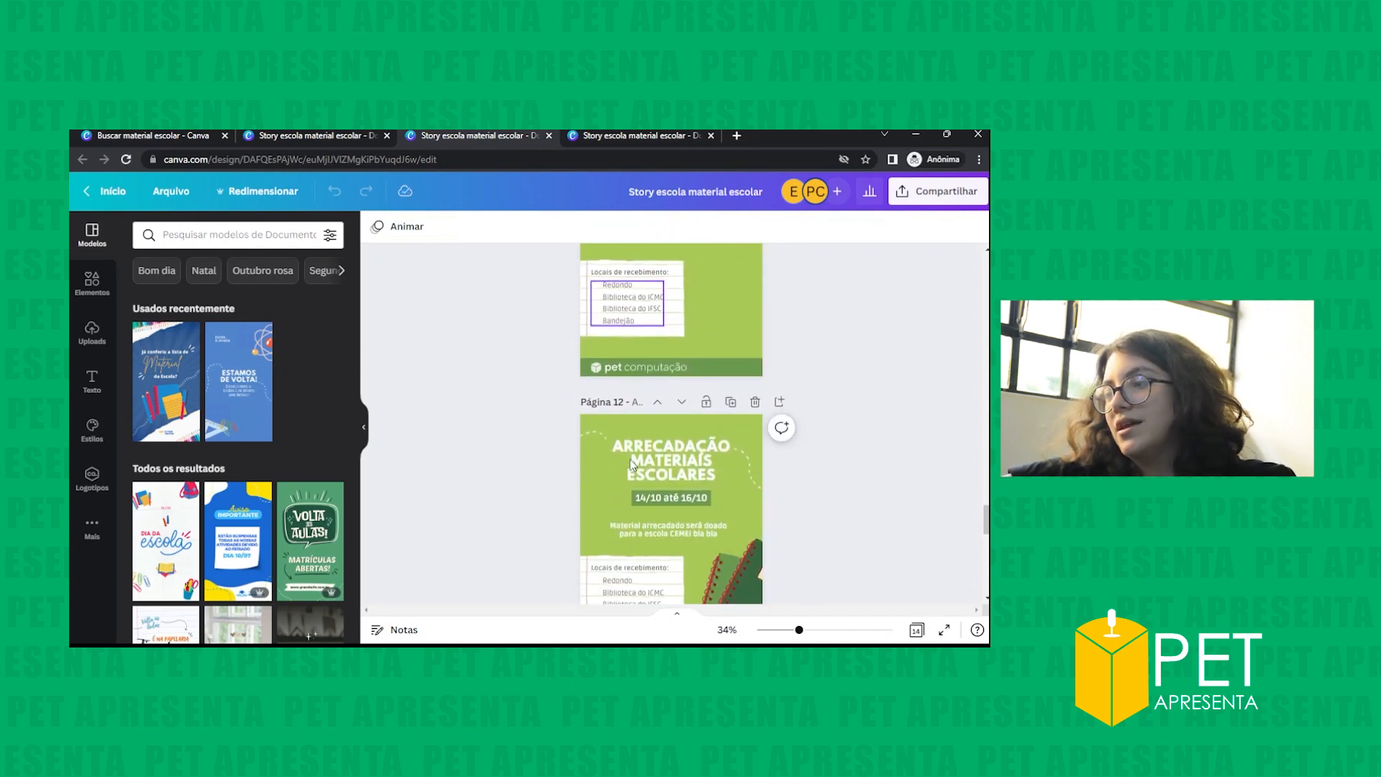
click(716, 466)
scroll(717, 466, down, 2)
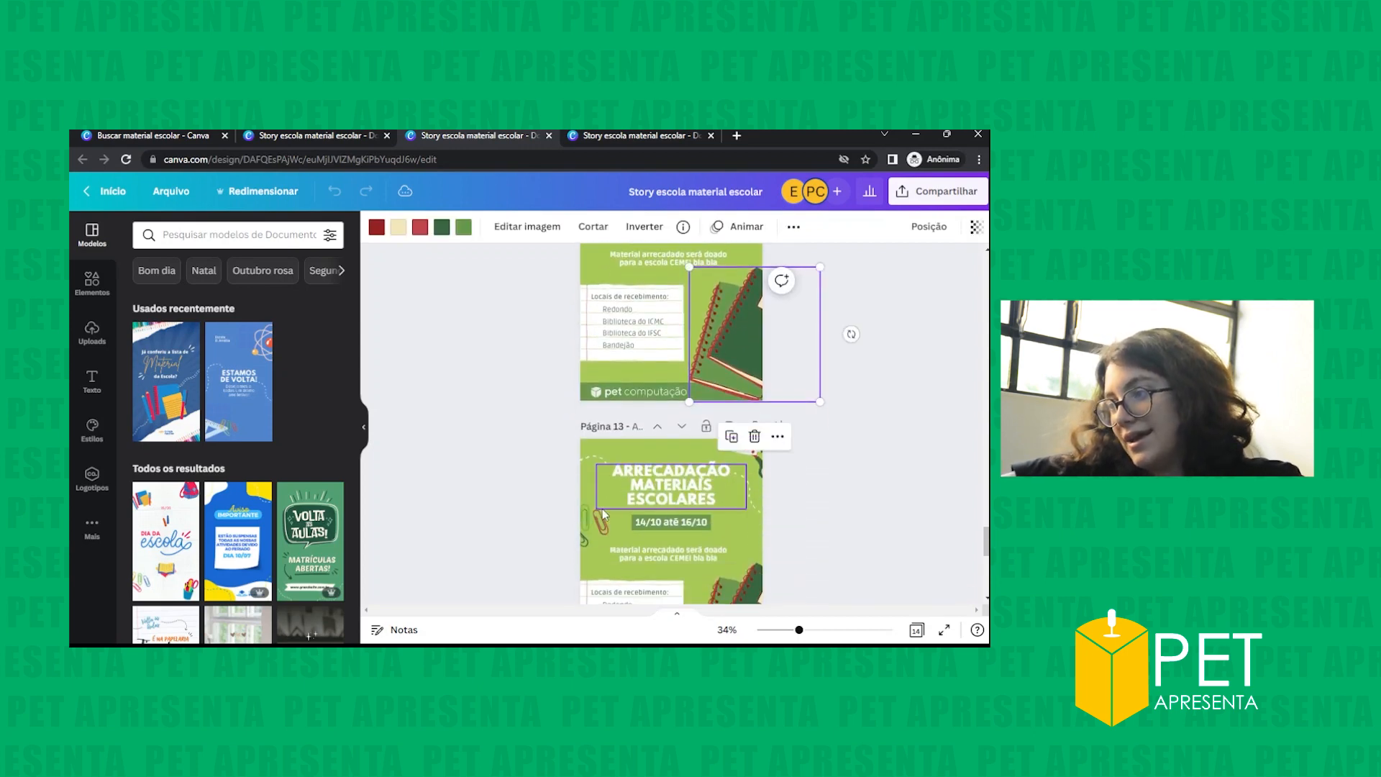
click(752, 451)
scroll(752, 452, down, 4)
scroll(751, 452, up, 1)
scroll(753, 451, down, 1)
scroll(755, 452, up, 2)
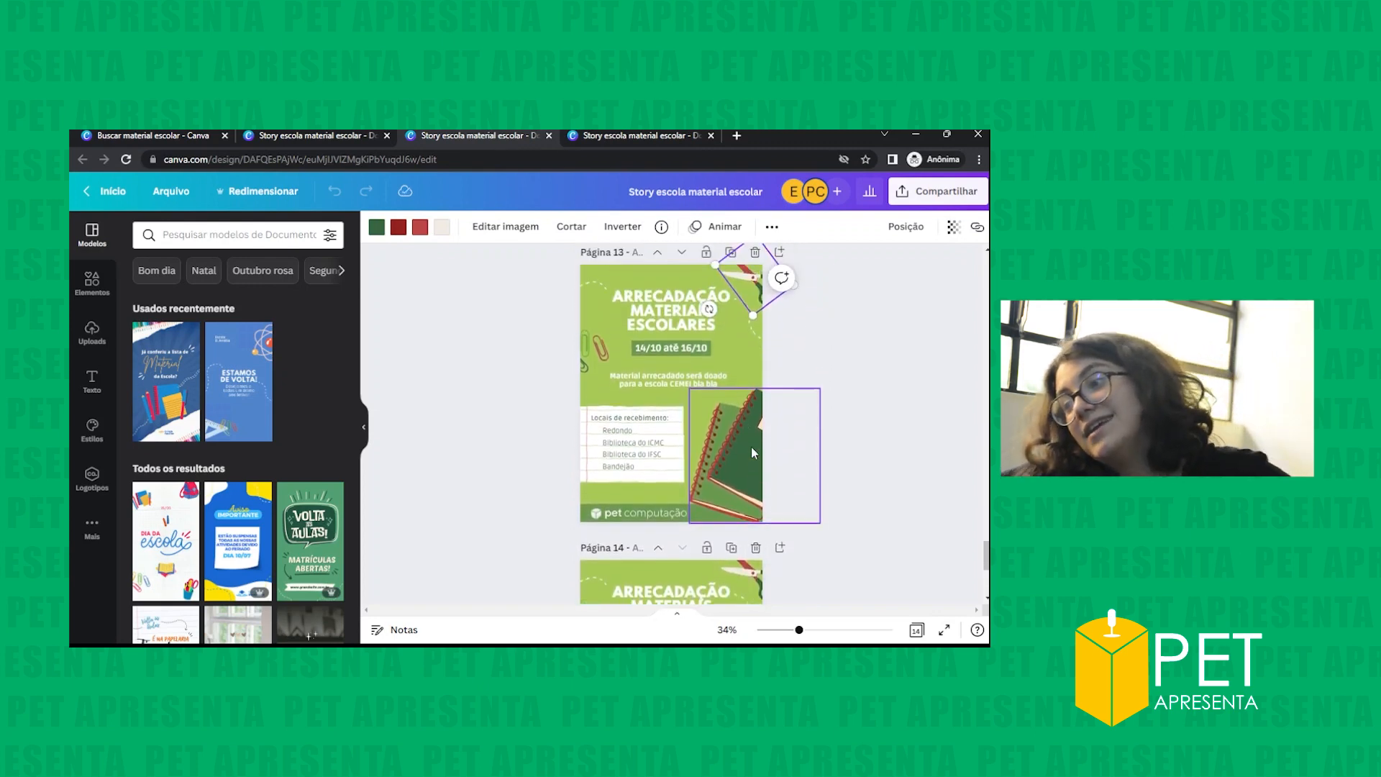
click(882, 352)
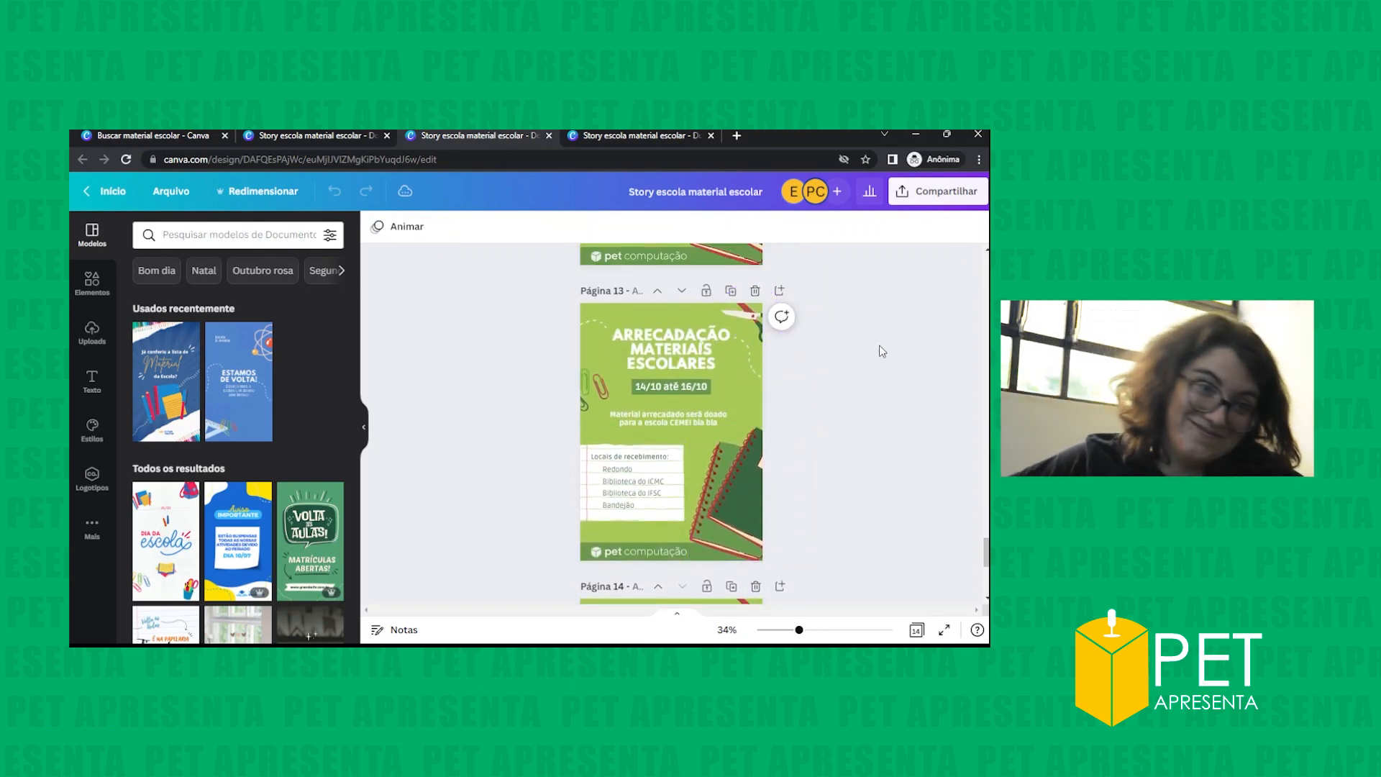